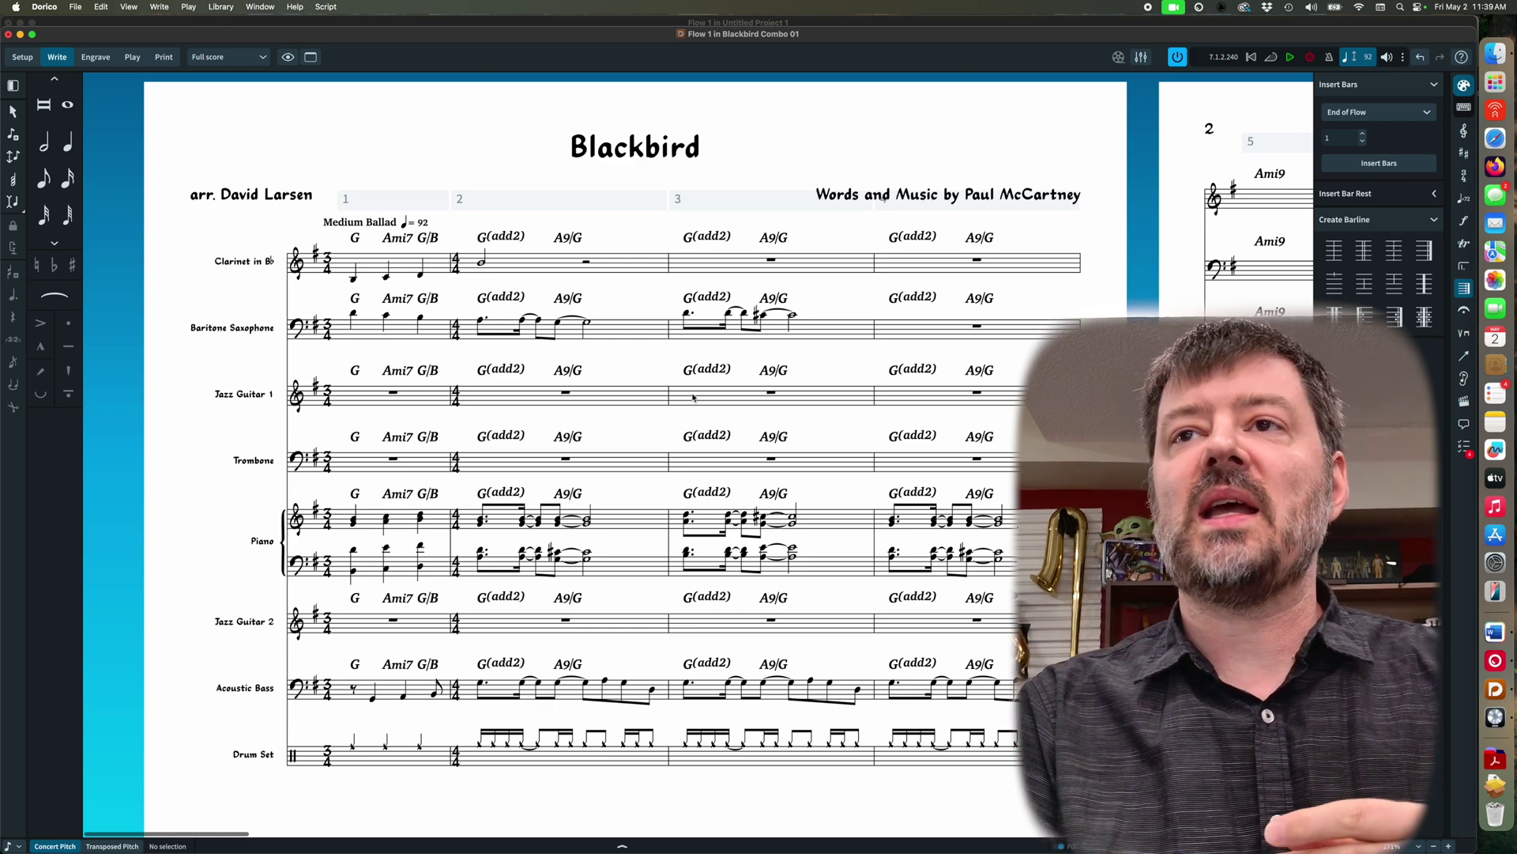
Open the project's Engraving Options at the Chord Symbols category
scroll(693, 435, right, 10)
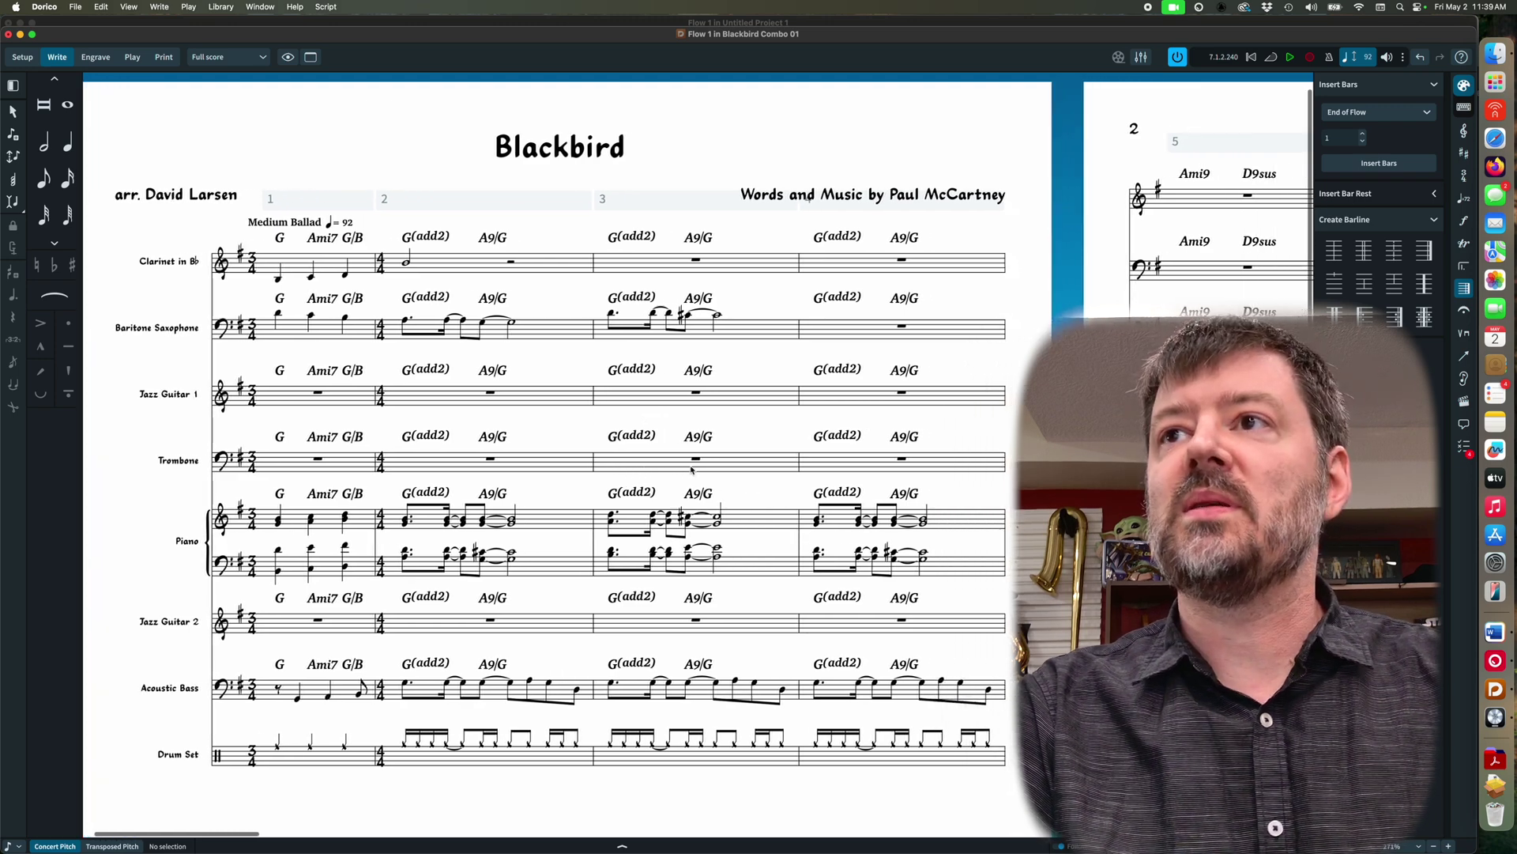
scroll(692, 470, right, 10)
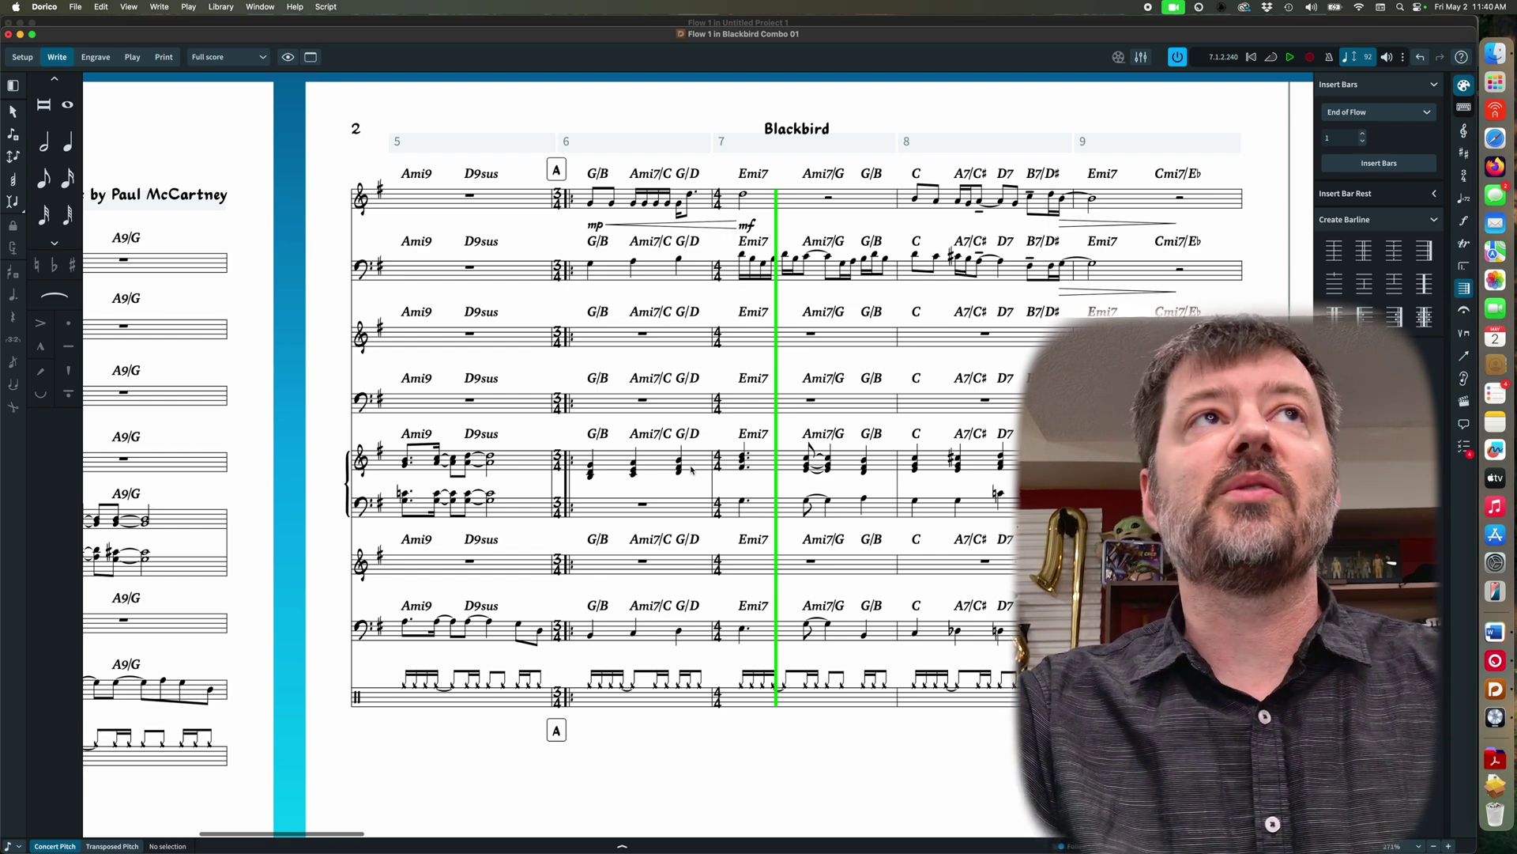
click(224, 7)
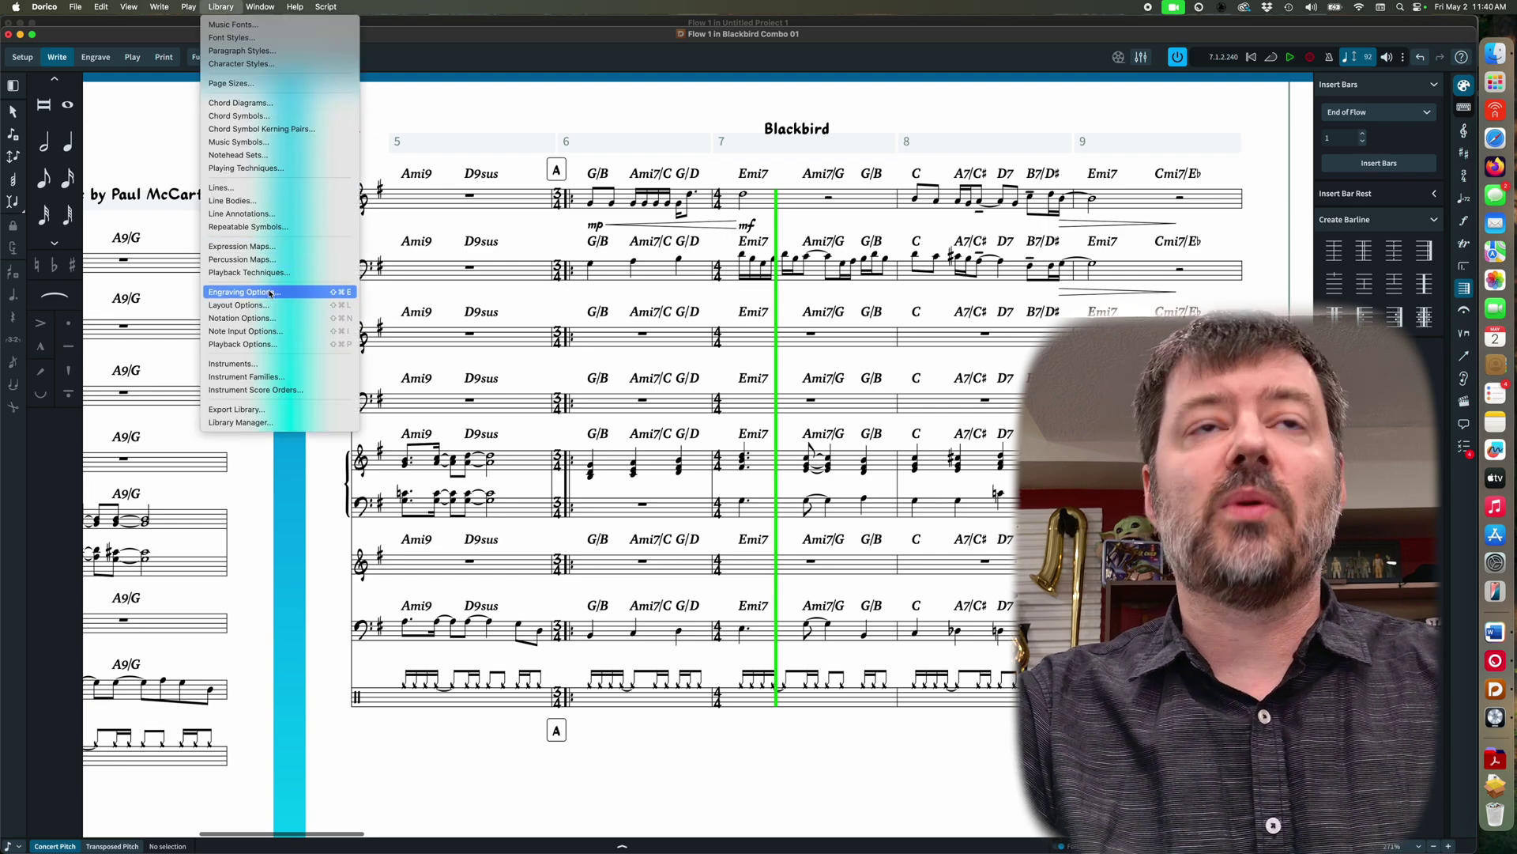
click(402, 359)
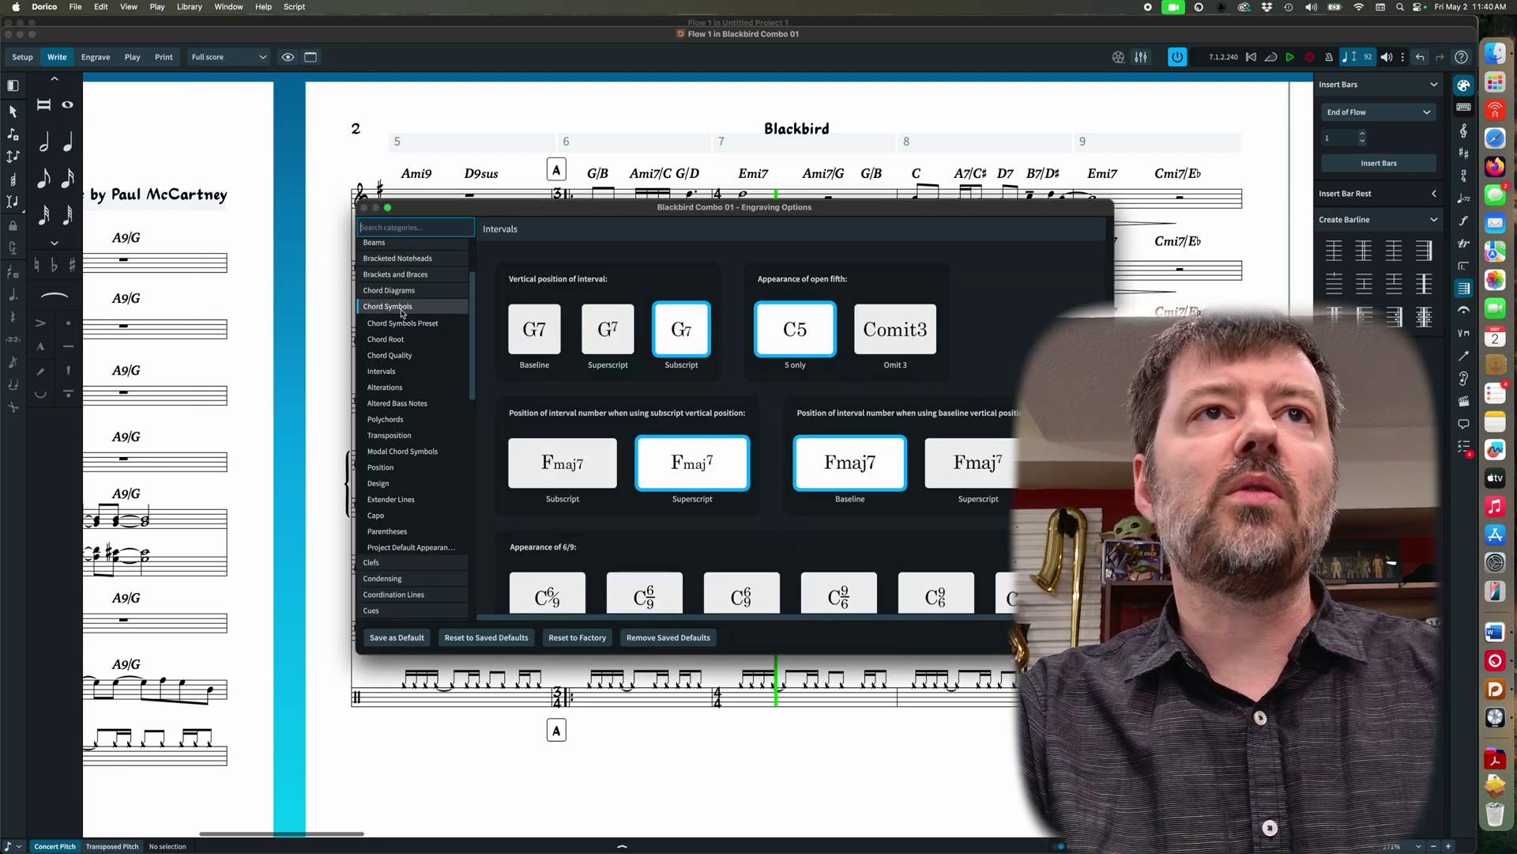
scroll(649, 411, down, 5)
scroll(648, 411, up, 10)
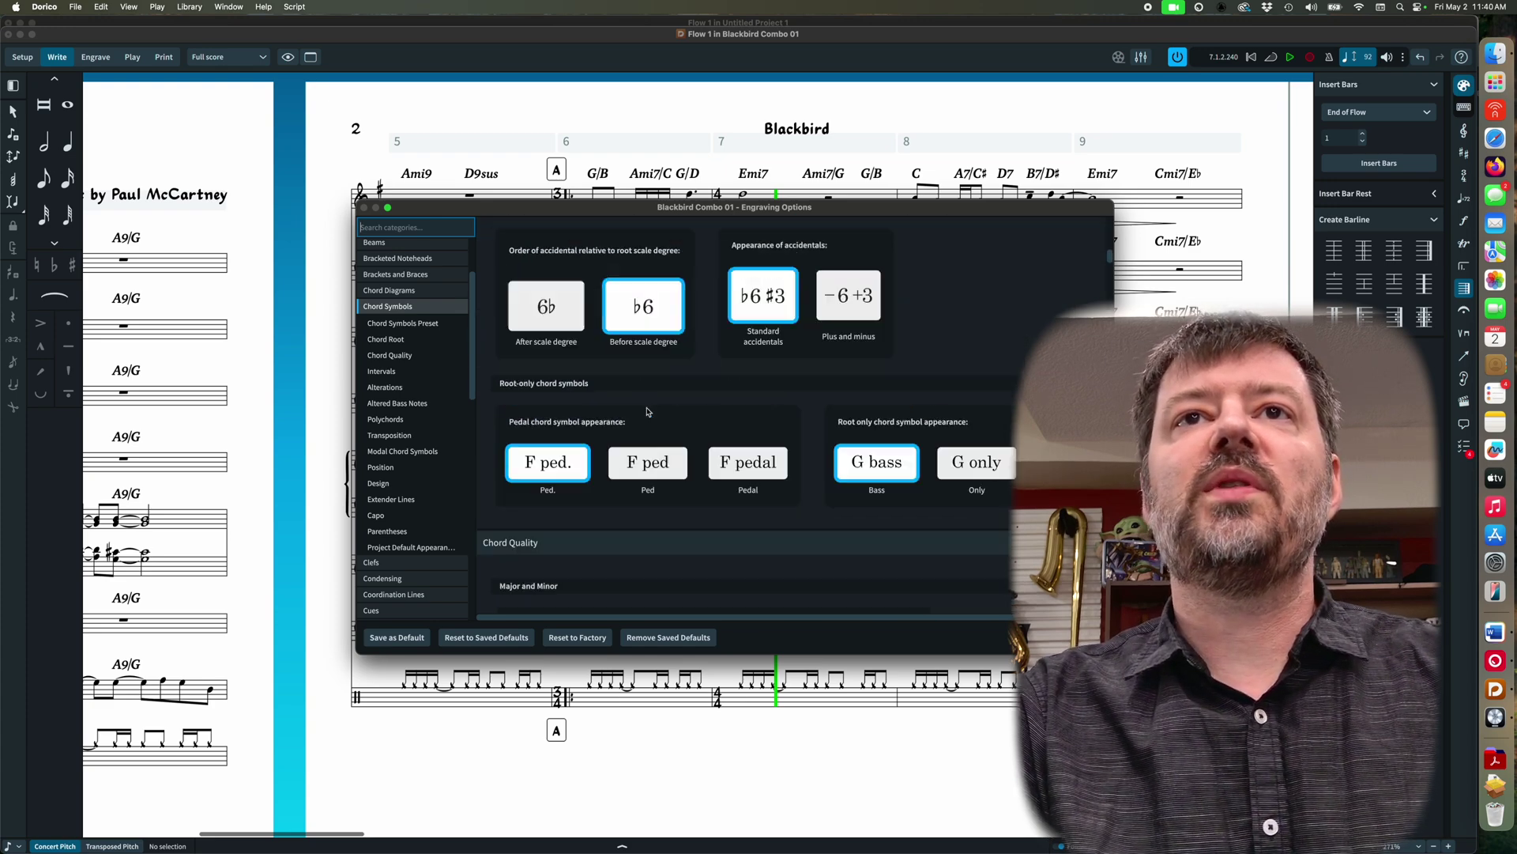
Examine the chord symbol appearance options, from chord root through the major, minor, diminished and half-diminished qualities
scroll(647, 412, down, 5)
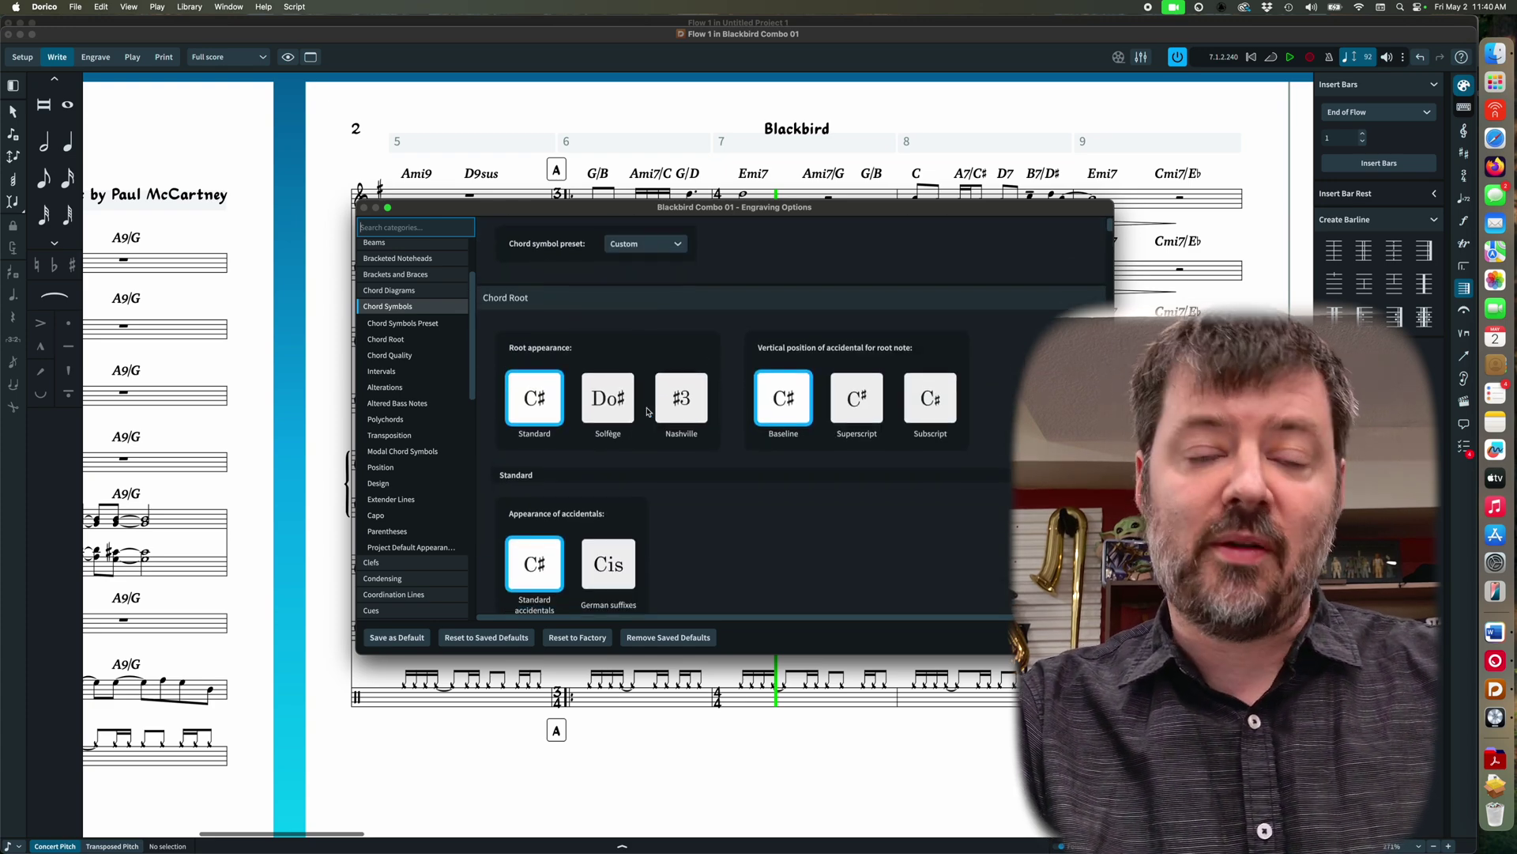
scroll(646, 412, down, 5)
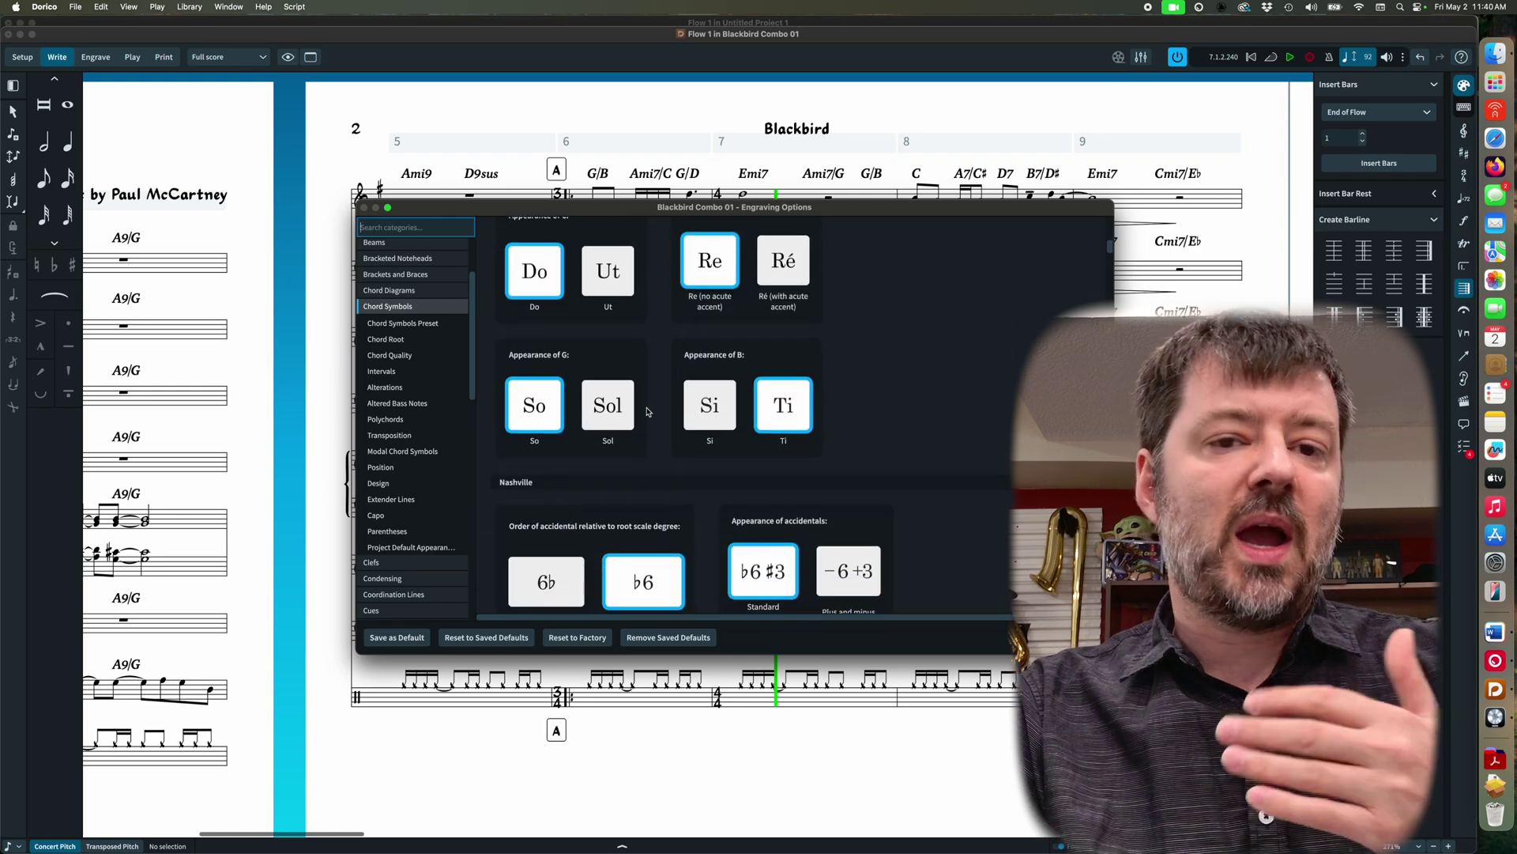
scroll(649, 411, down, 5)
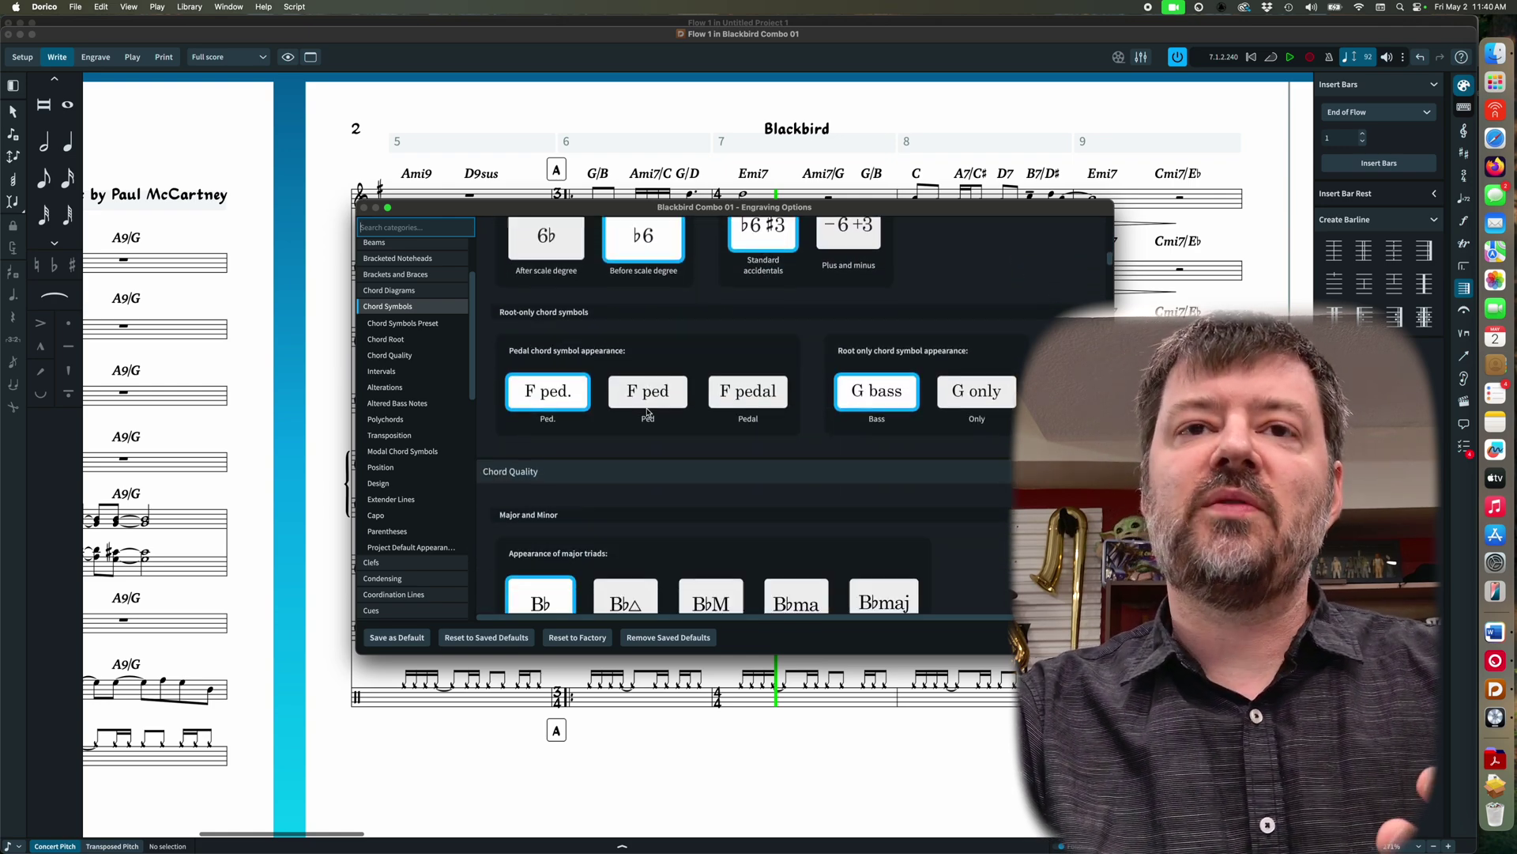
scroll(646, 412, down, 2)
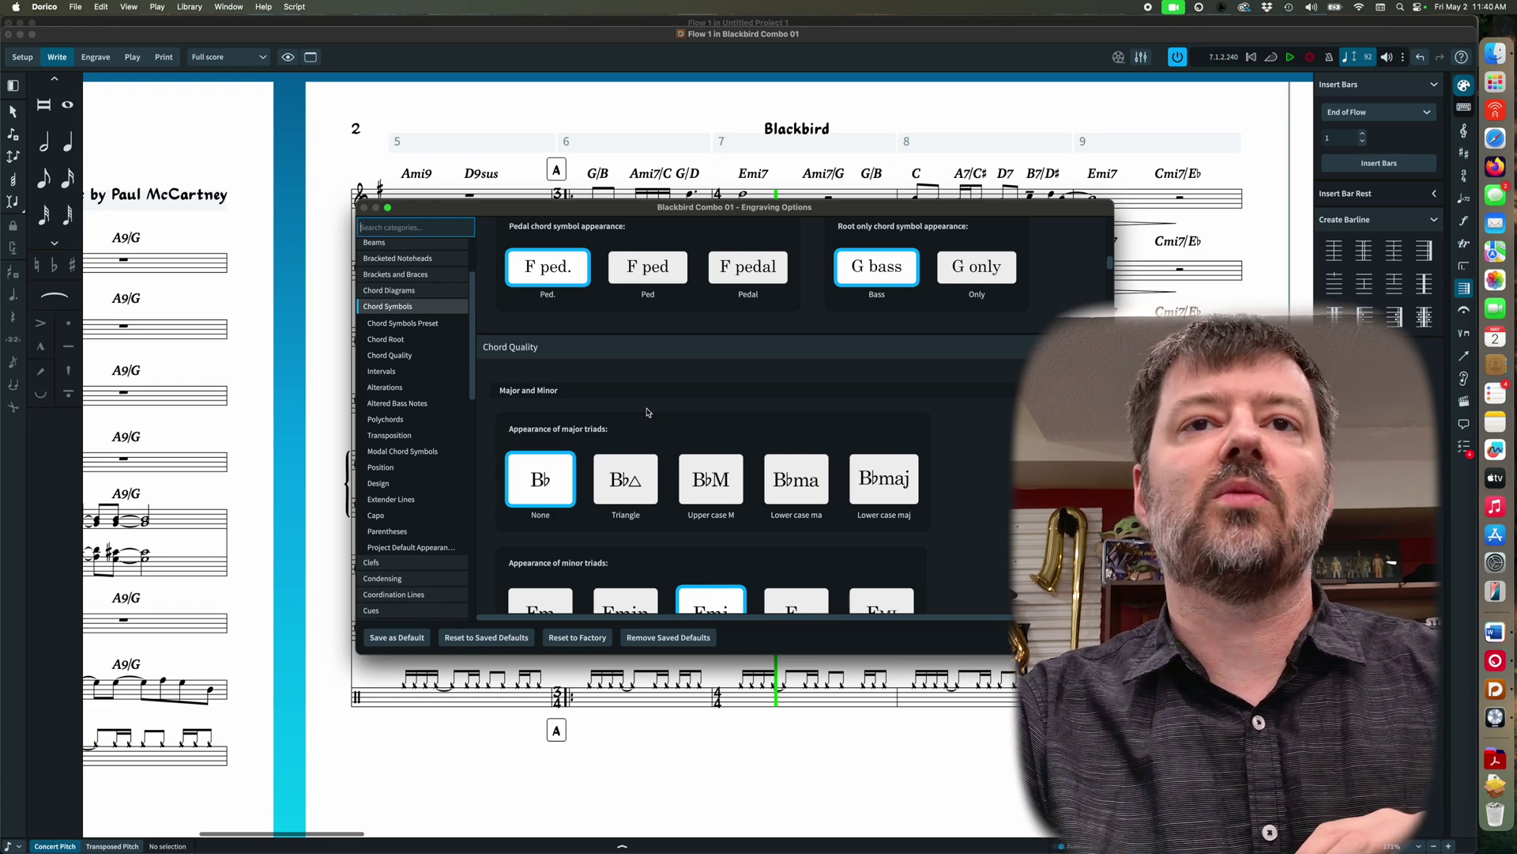
scroll(676, 462, down, 3)
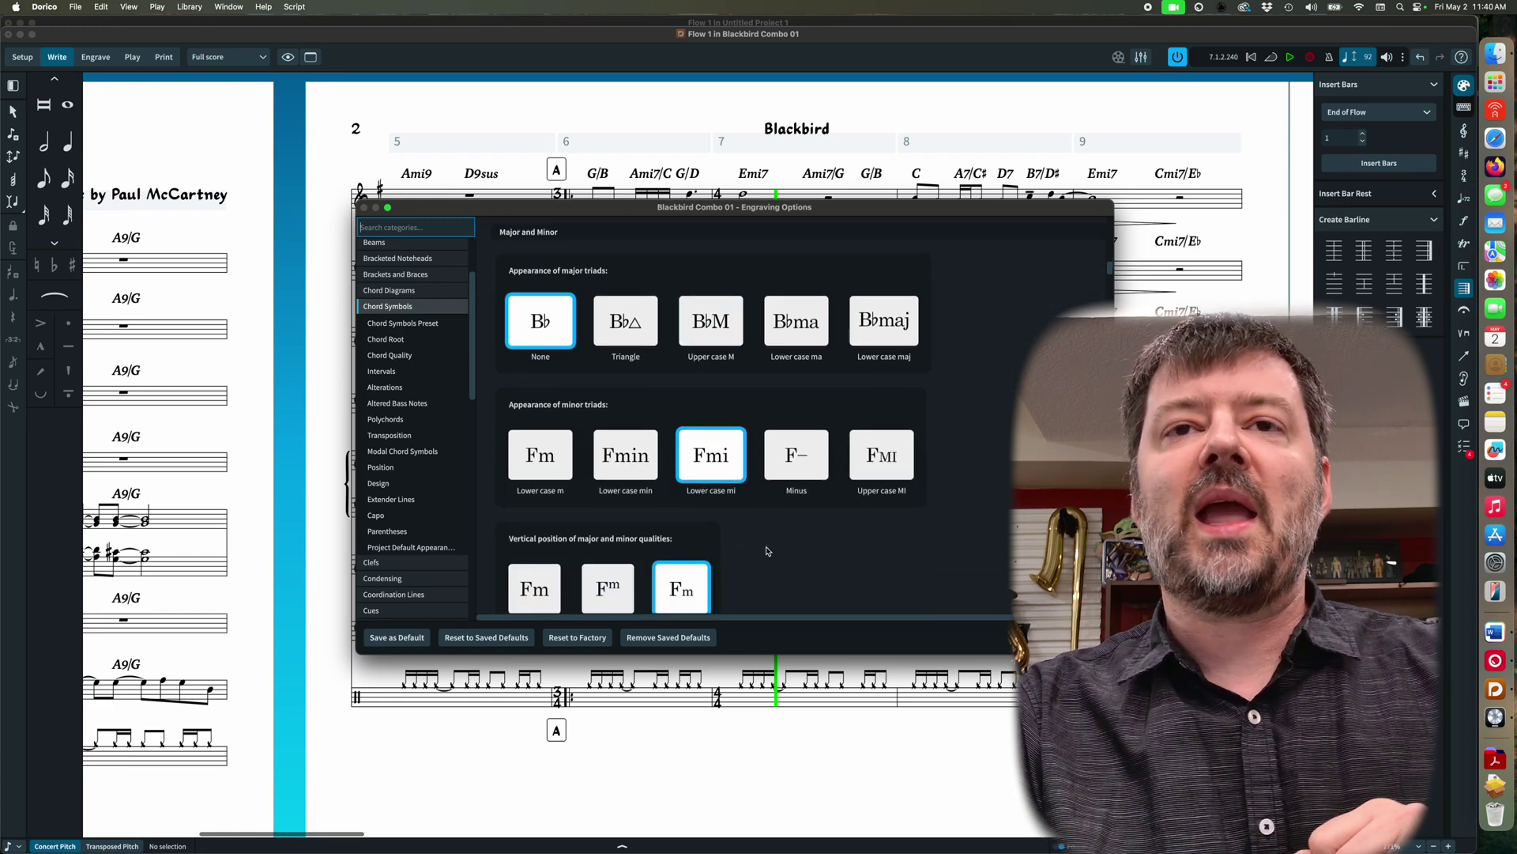
scroll(766, 551, down, 8)
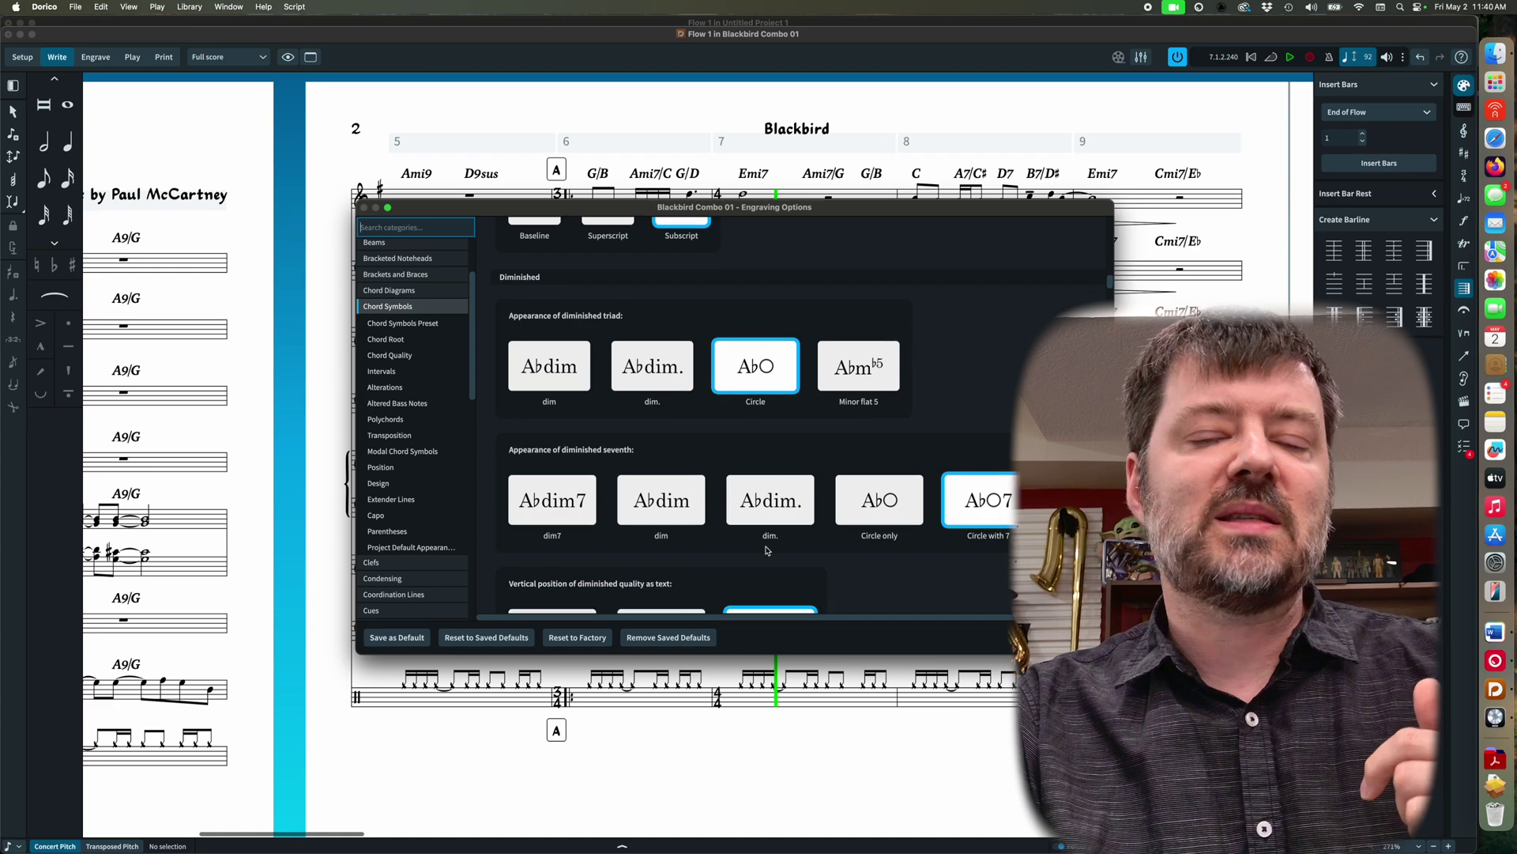
scroll(766, 551, down, 4)
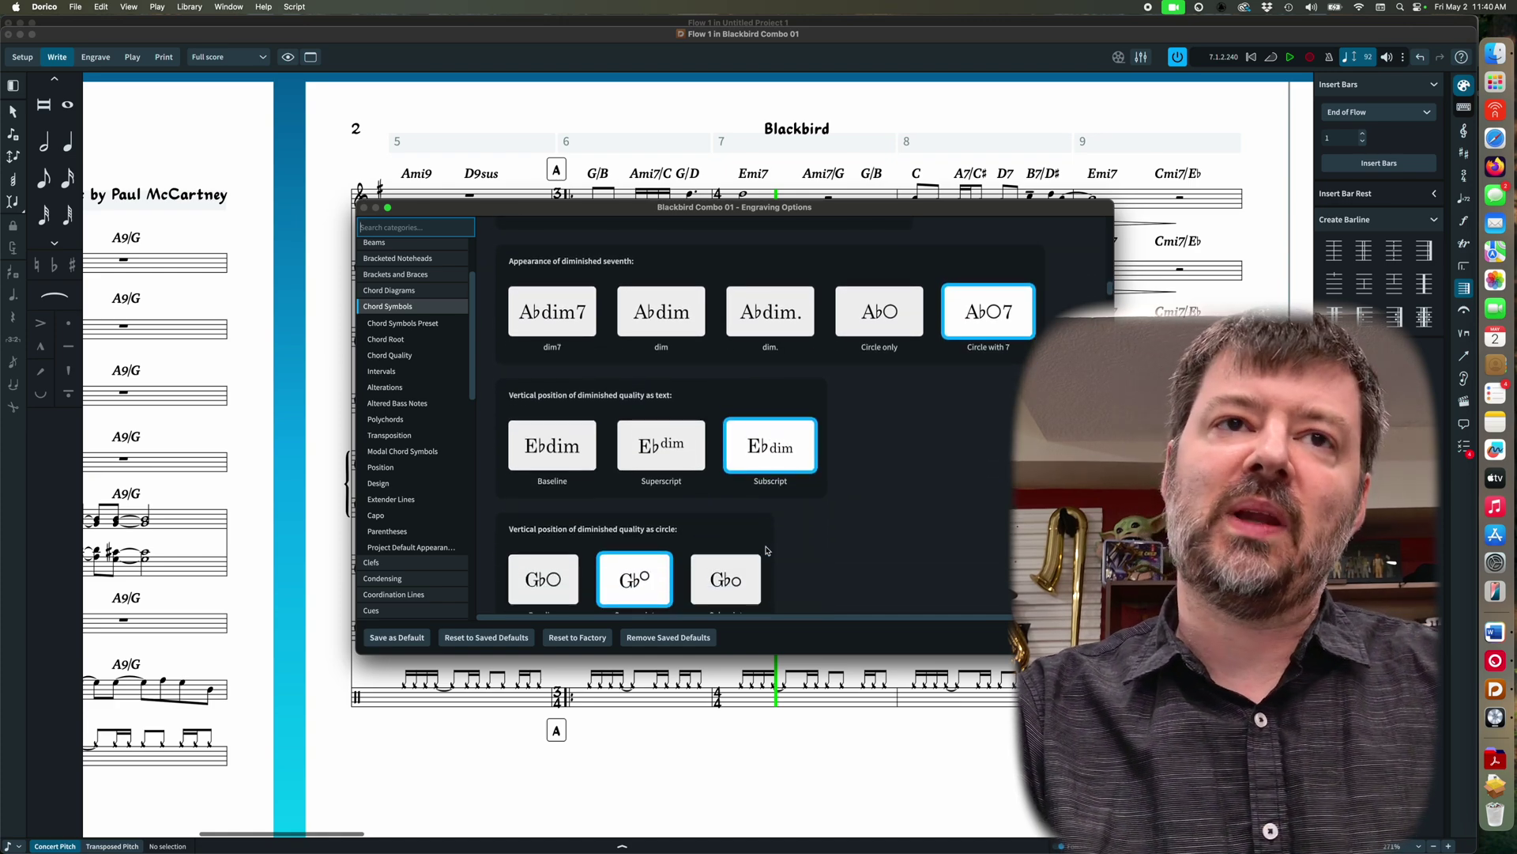
scroll(766, 551, down, 5)
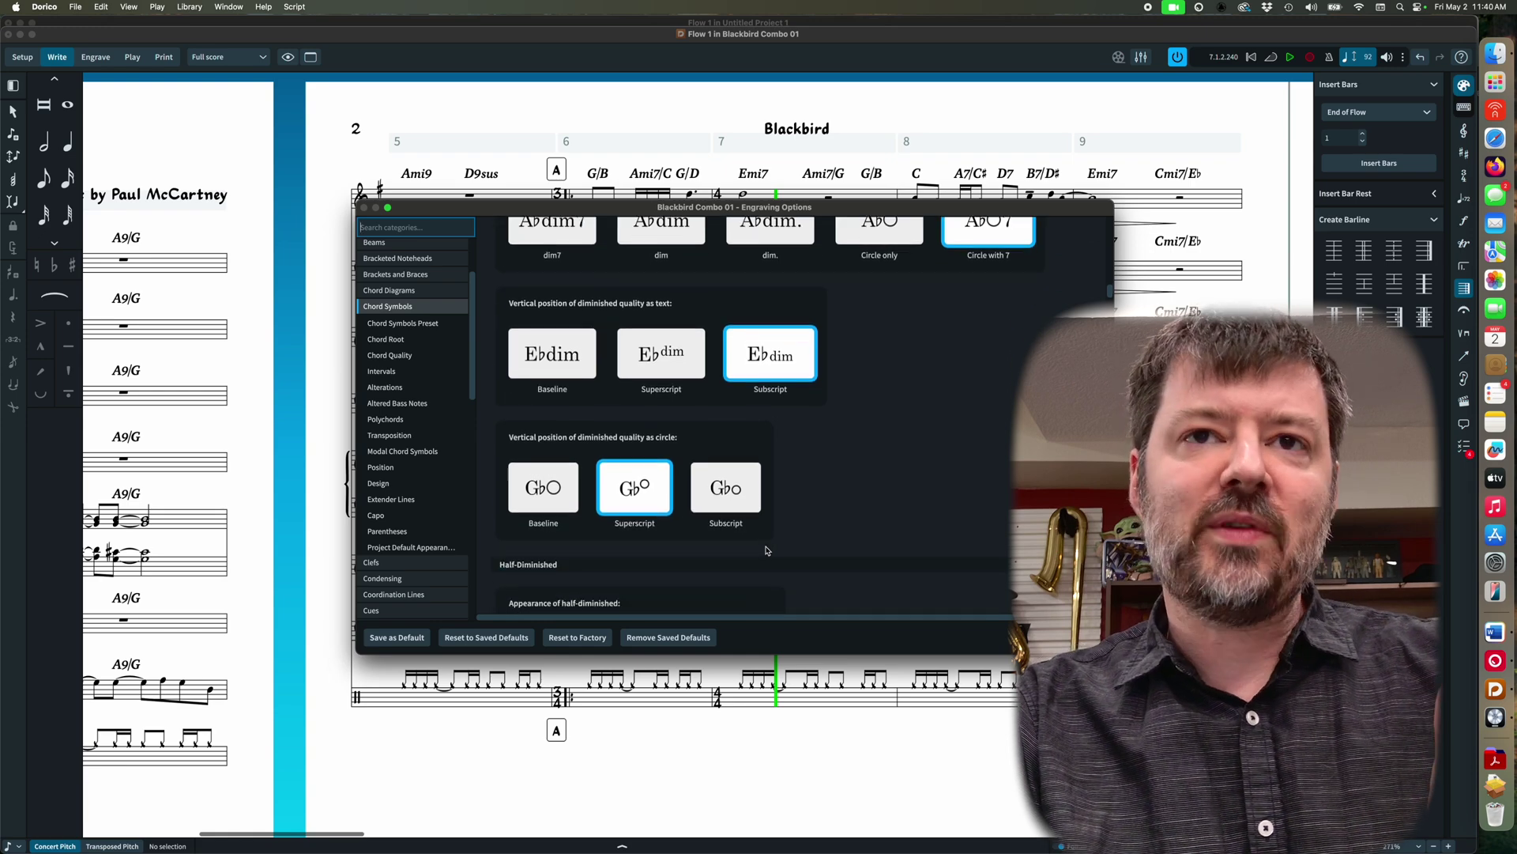
scroll(765, 551, down, 1)
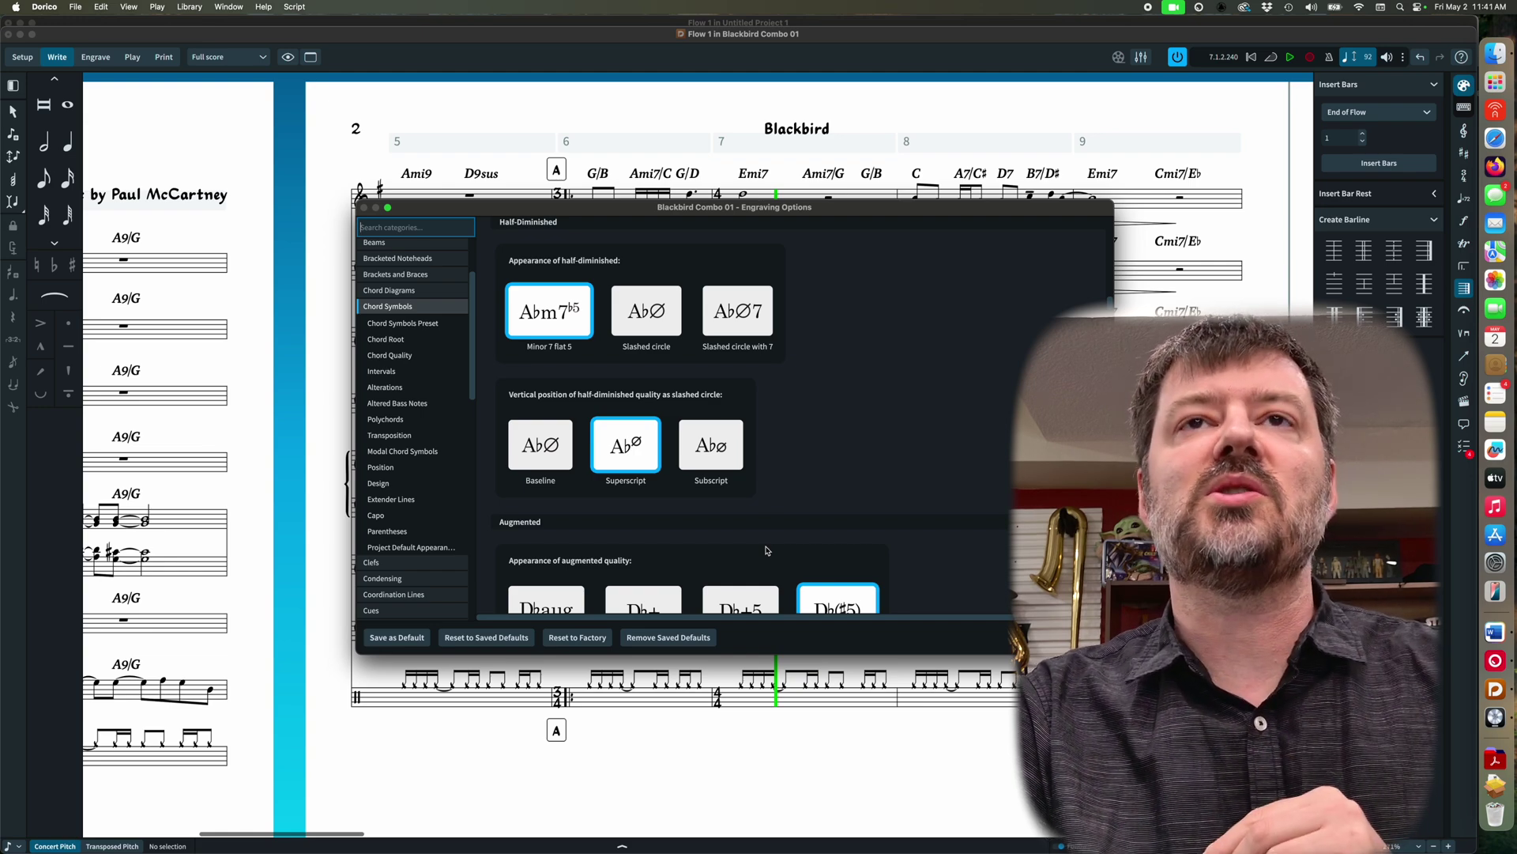
scroll(766, 550, up, 6)
scroll(765, 550, up, 8)
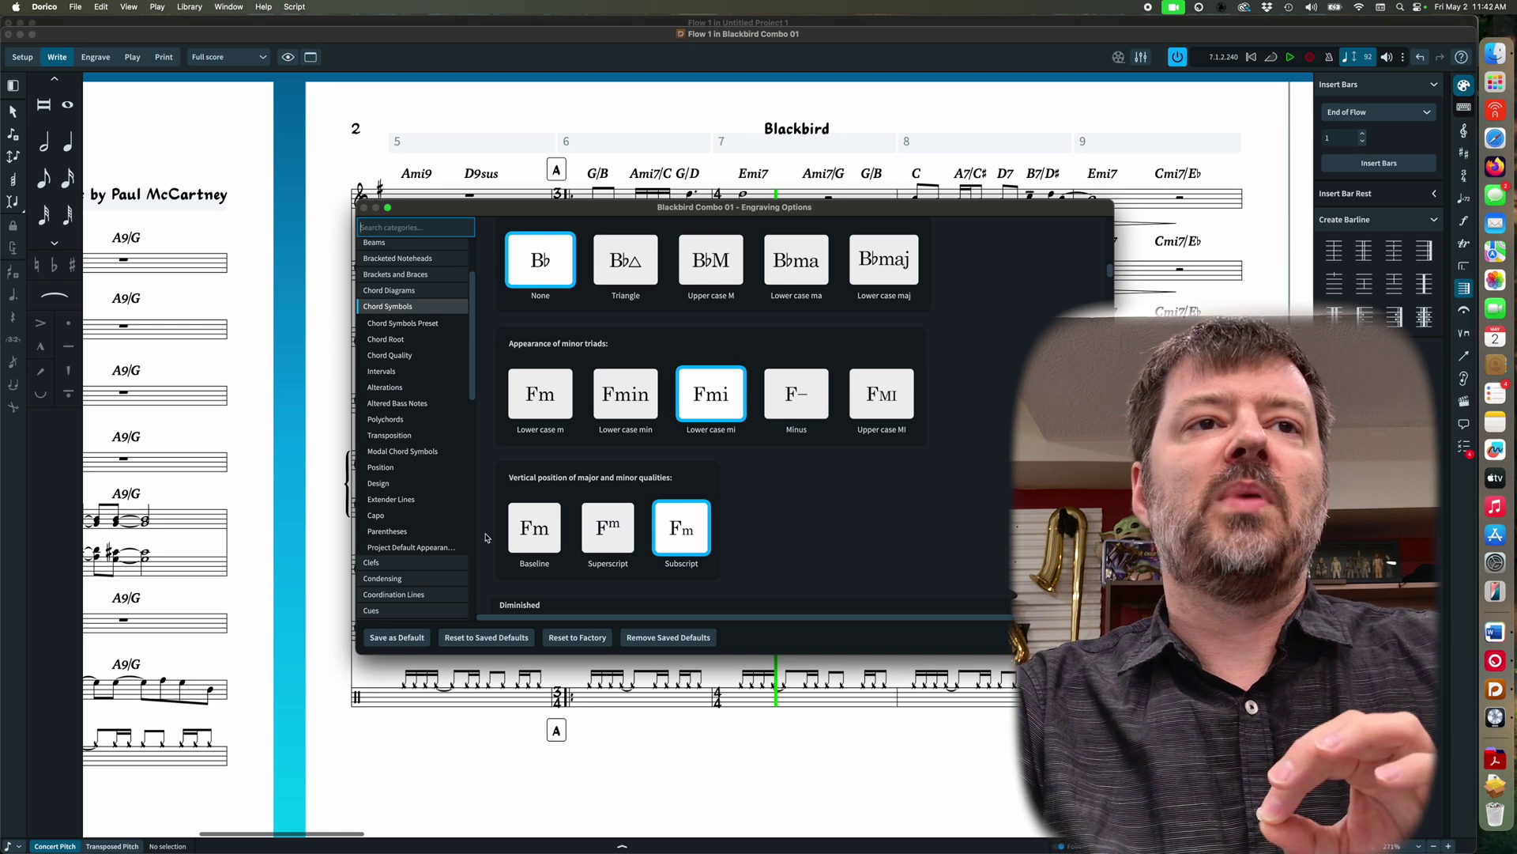
Set the chord symbol design scale factor for subscript and superscript components to 60% and apply it to the score
click(414, 485)
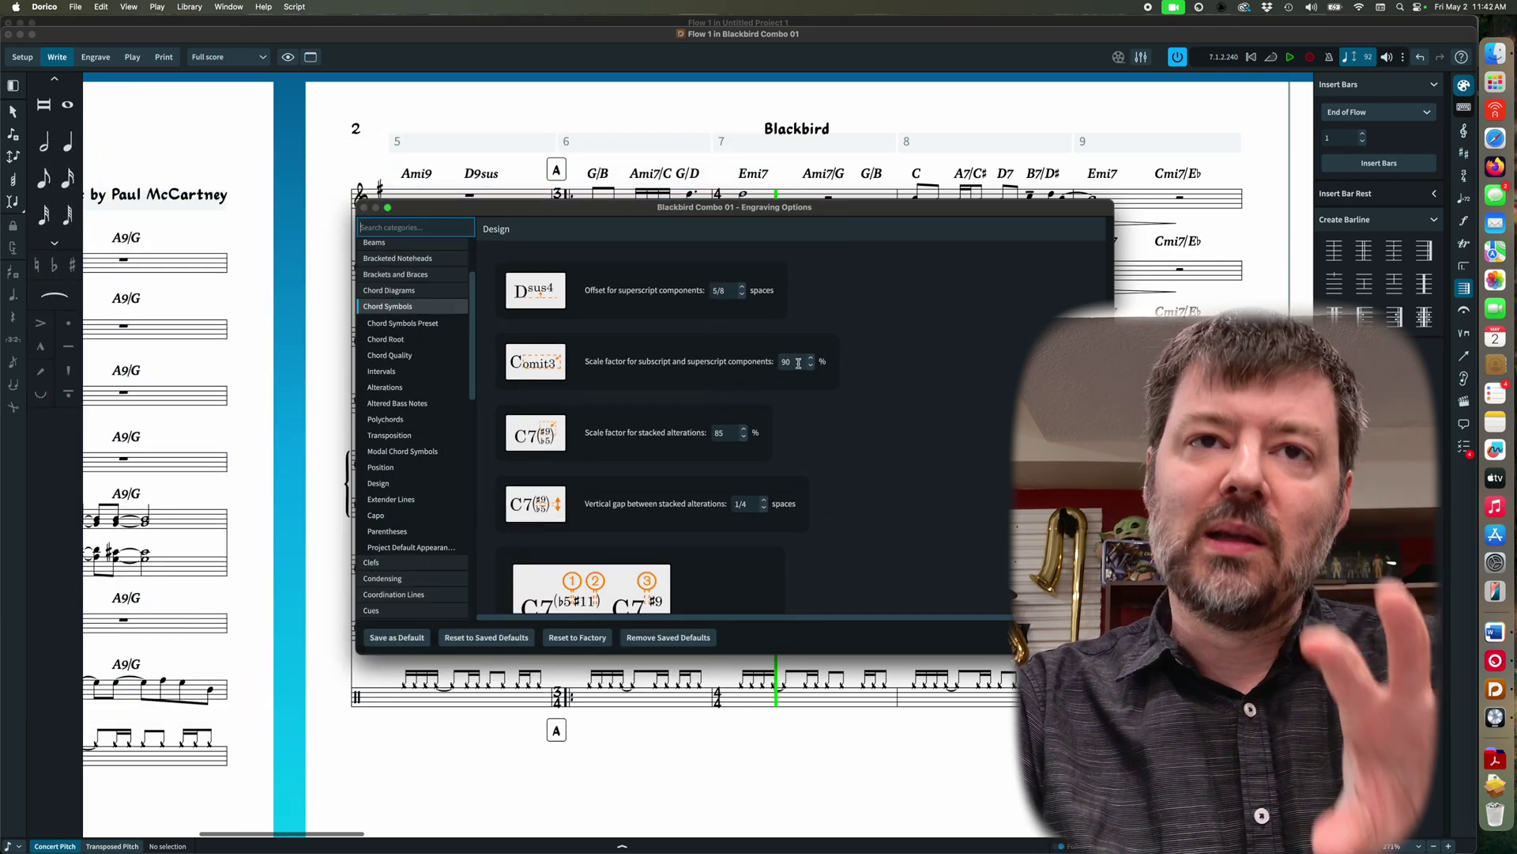
double_click(798, 363)
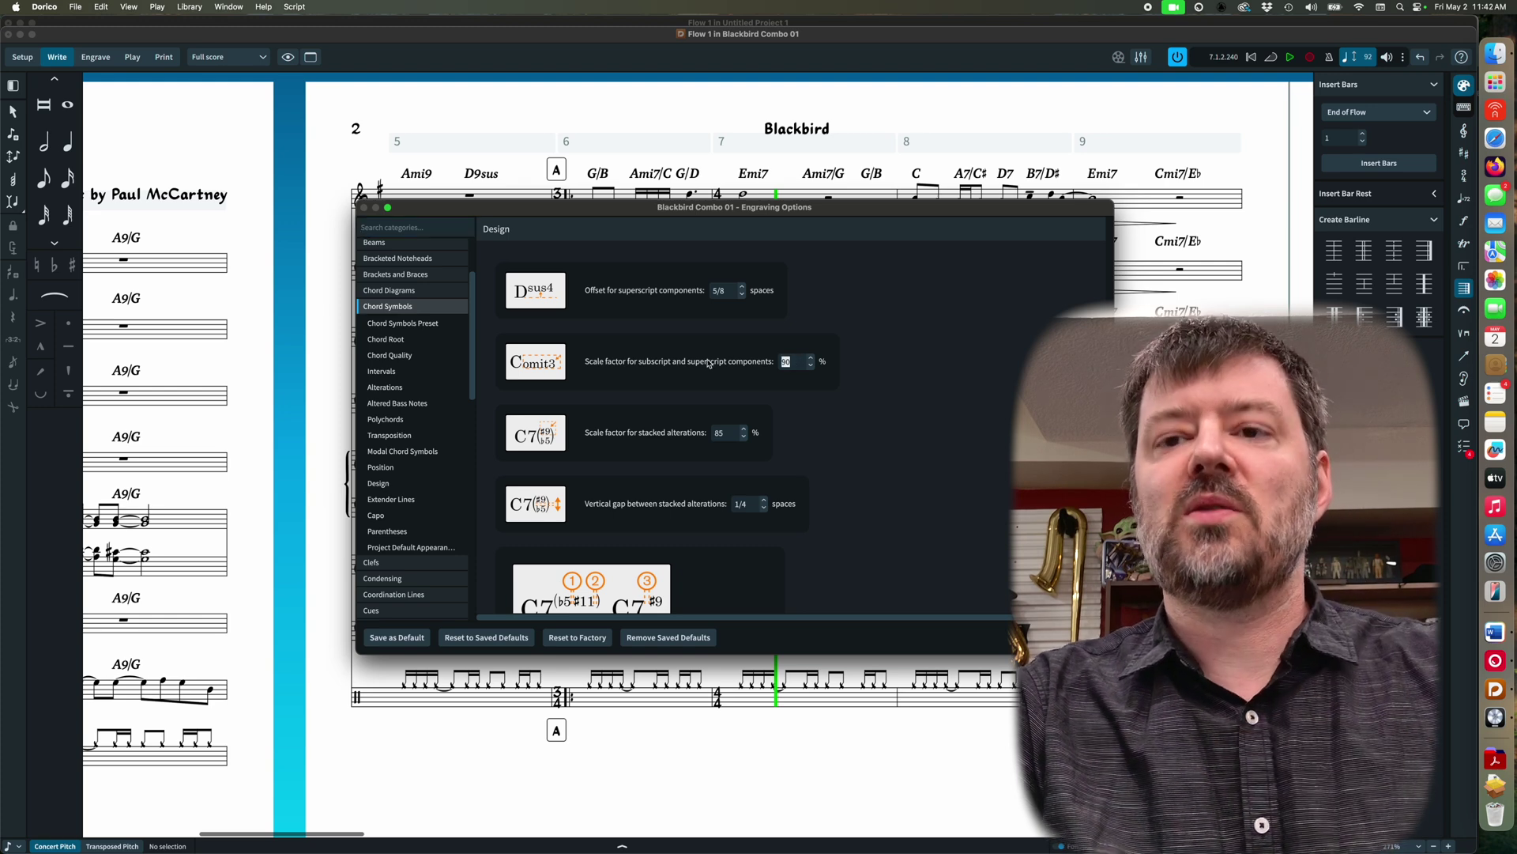
text(60)
key(Tab)
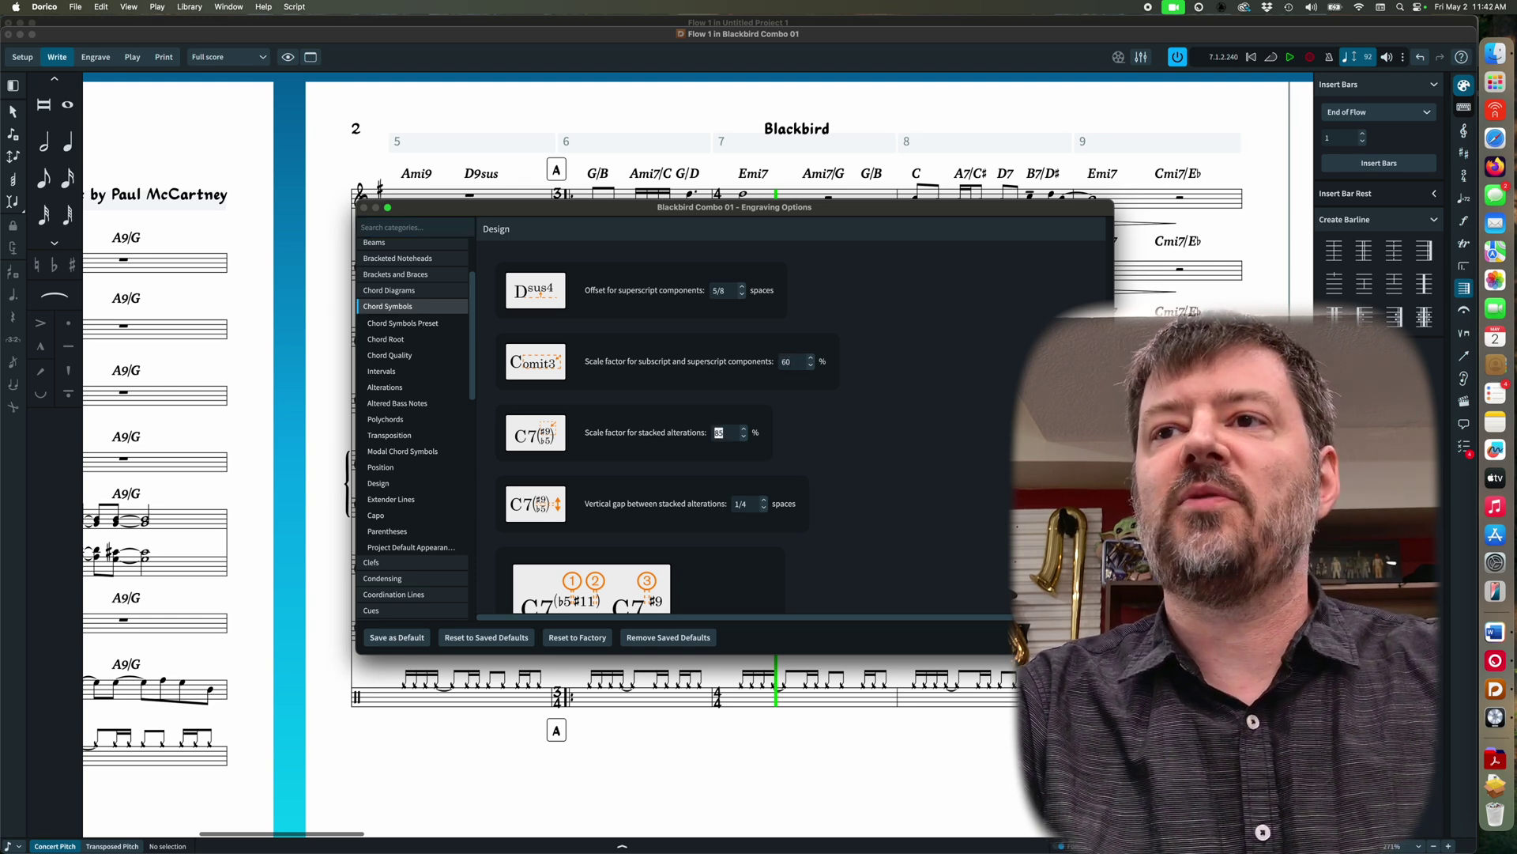
click(715, 432)
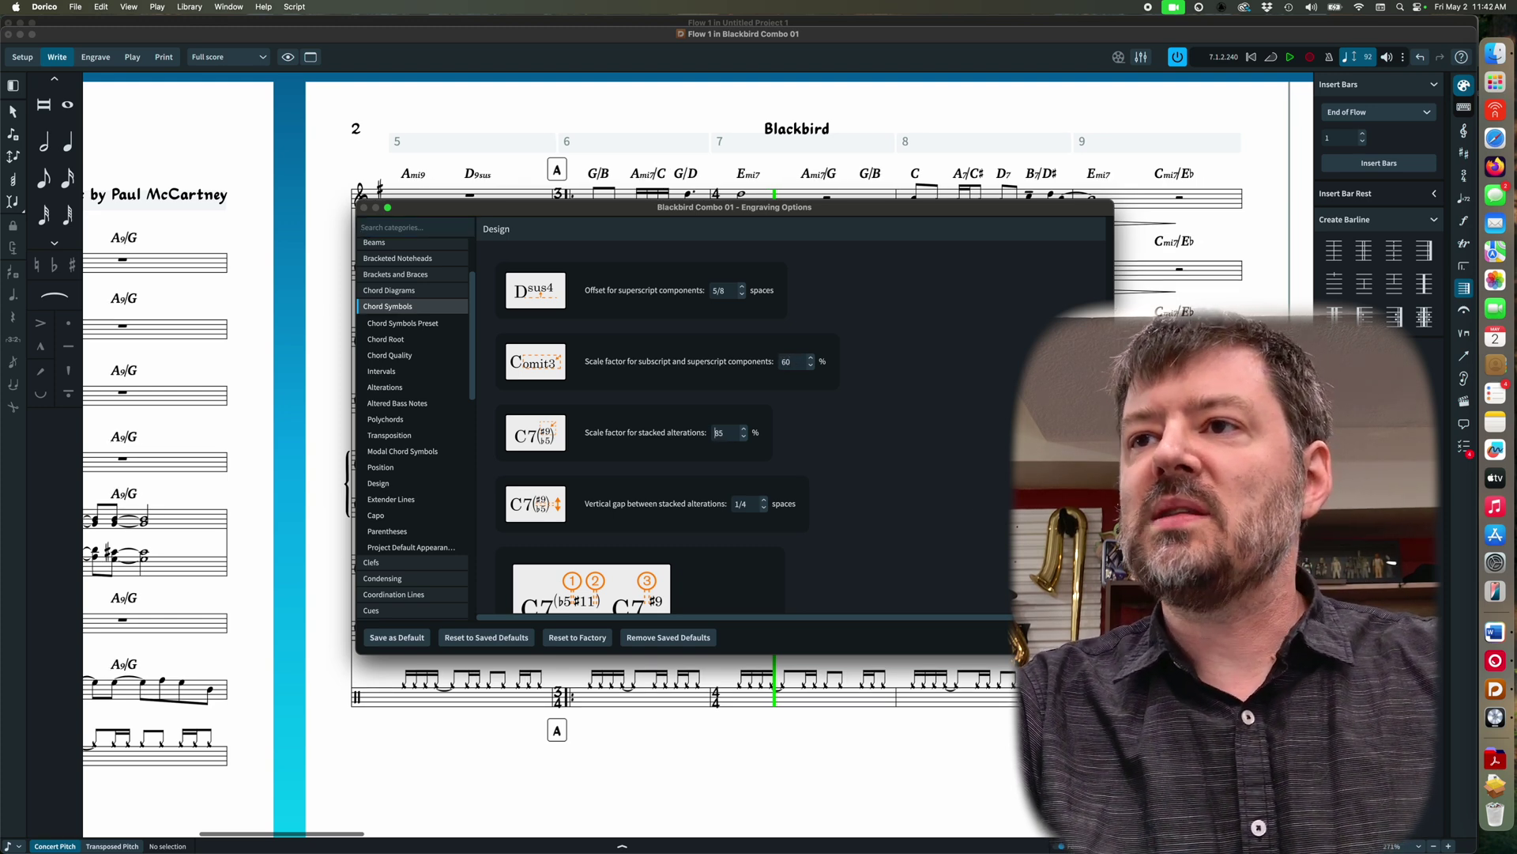
key(Return)
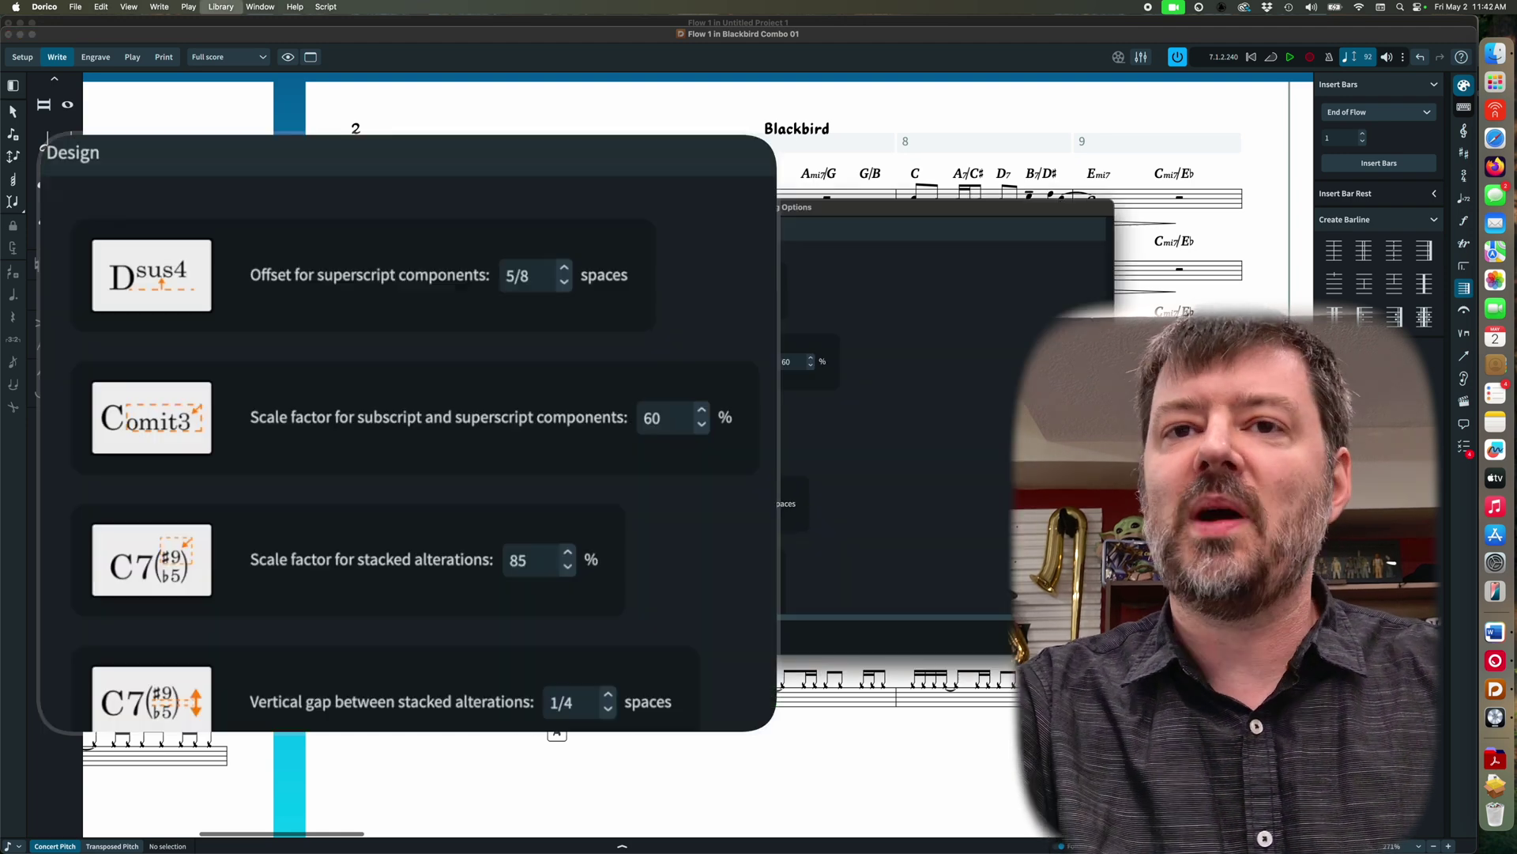
Restore the scale factor for subscript and superscript components to 90% and close the Engraving Options
double_click(795, 364)
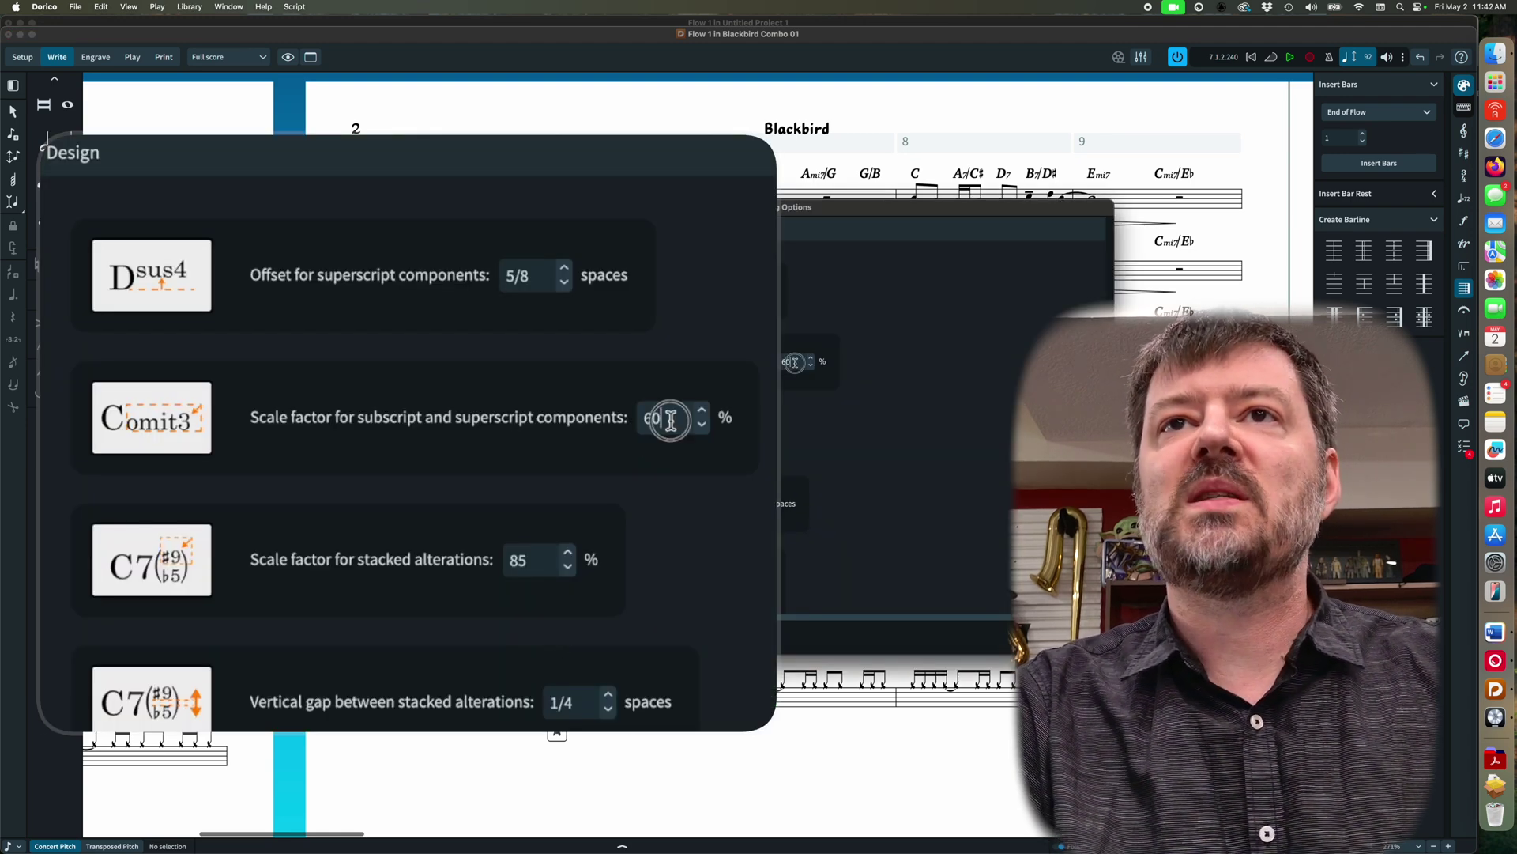
text(90)
key(Tab)
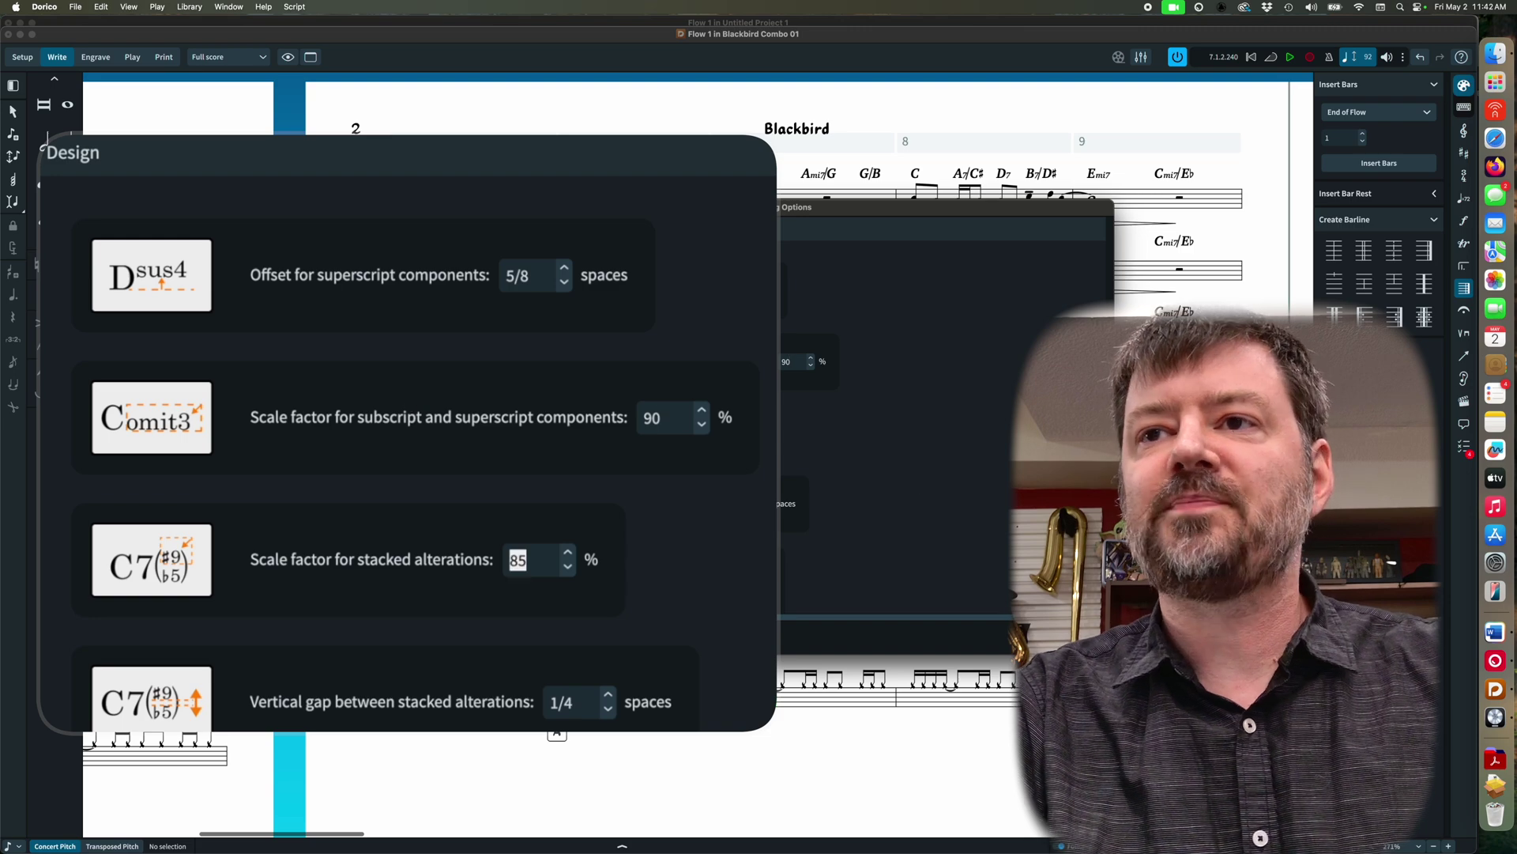
text(90)
key(Return)
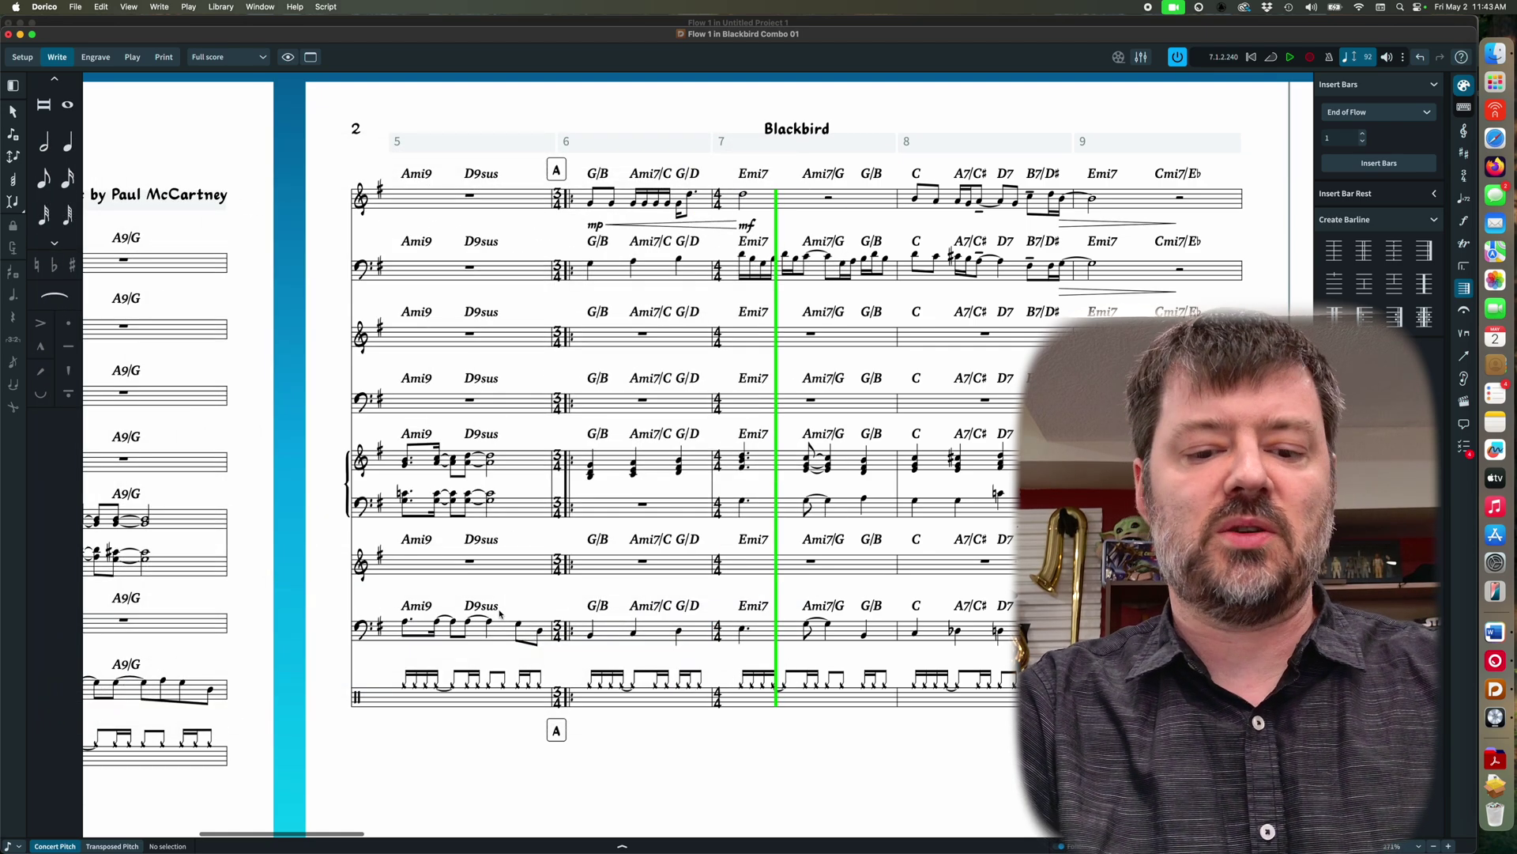
Reopen Engraving Options and examine the chord symbol design gaps, extender lines and horizontal position settings
key(super+shift+e)
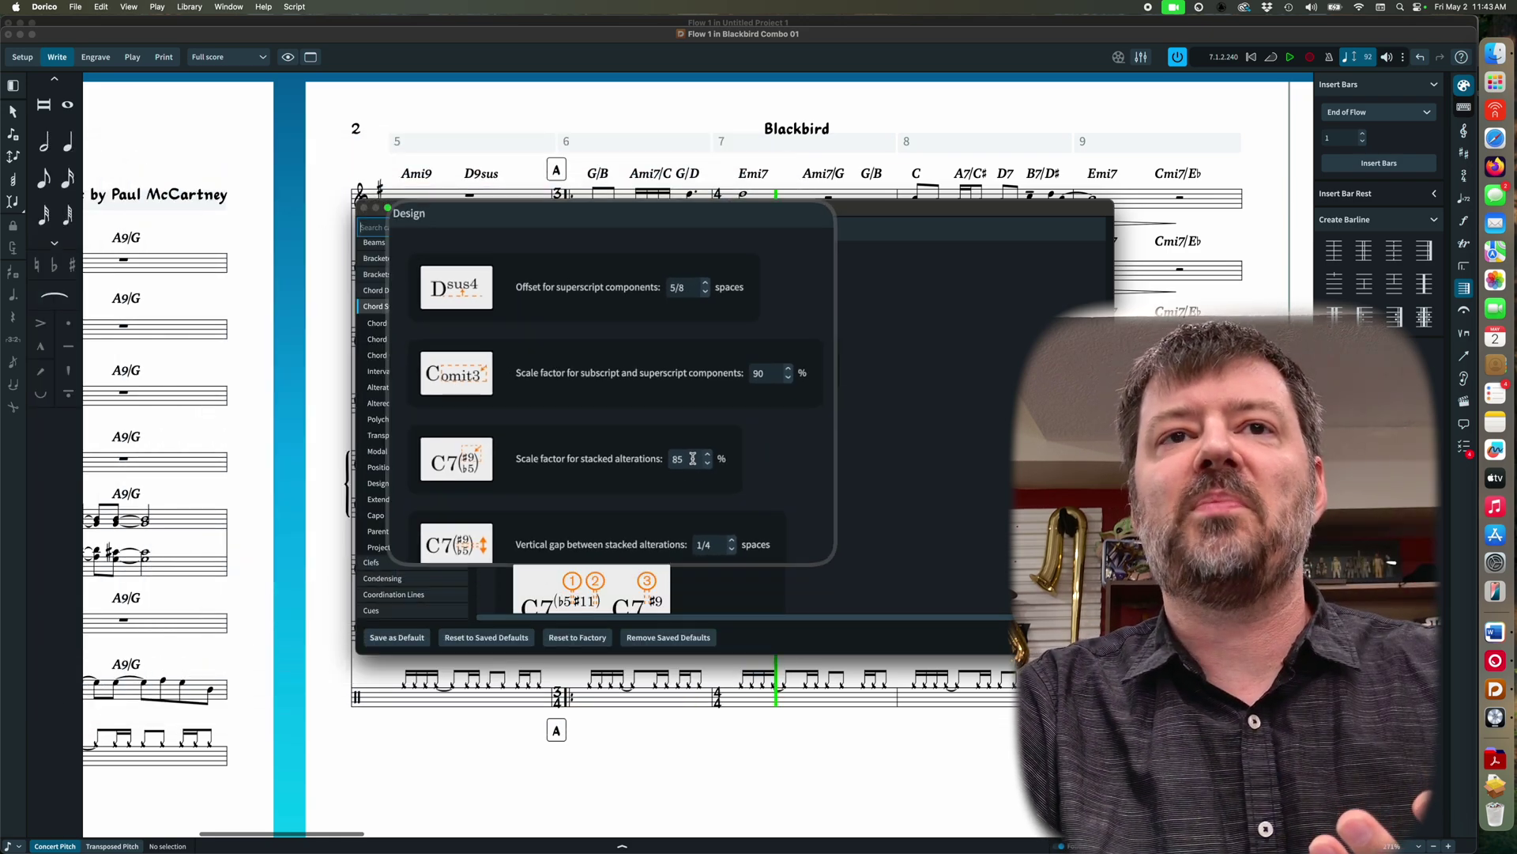
scroll(700, 449, down, 5)
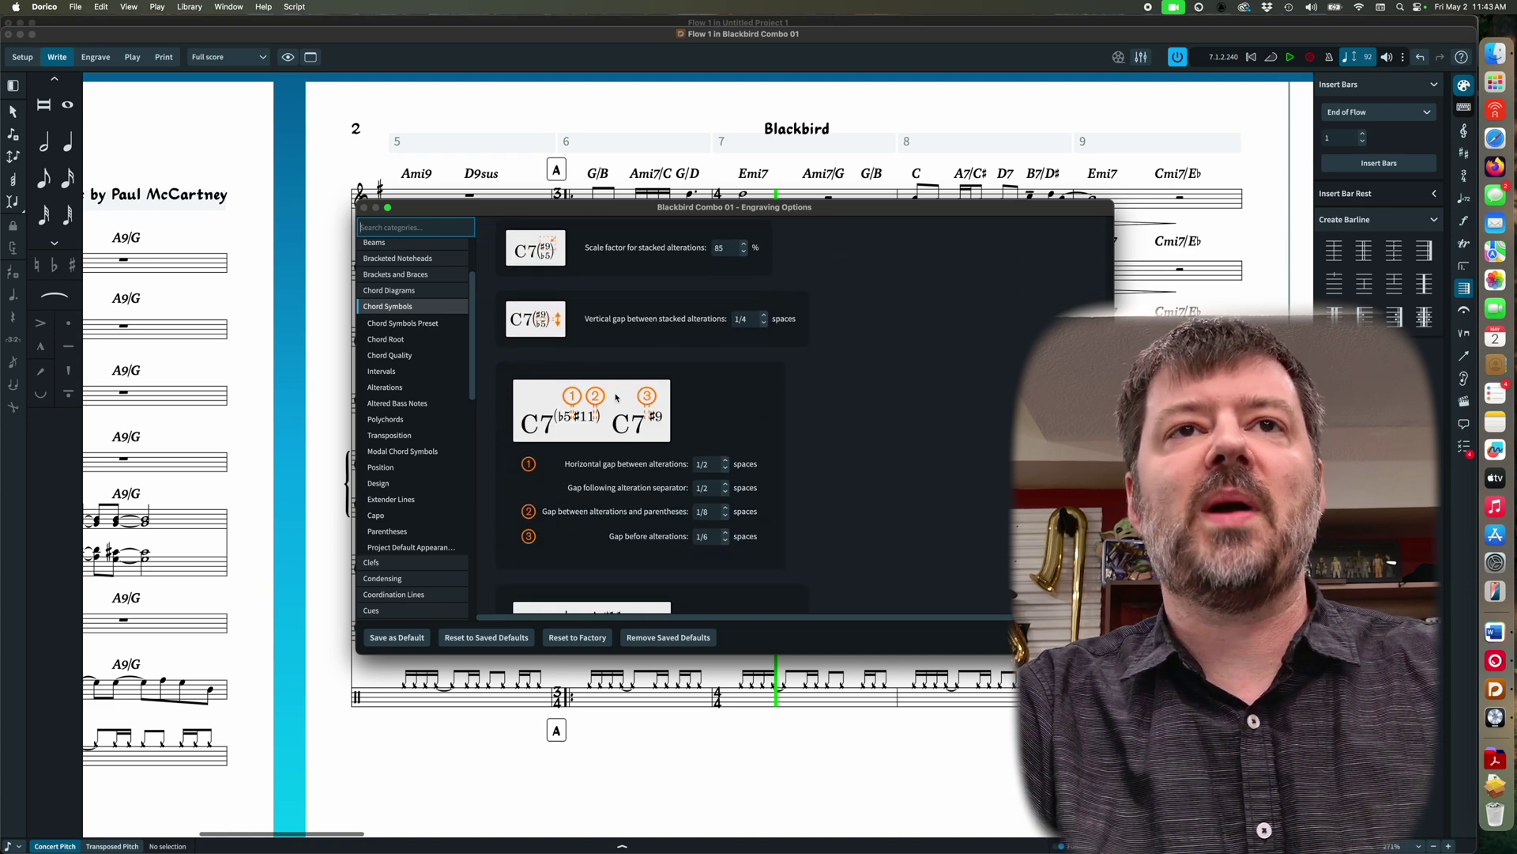
scroll(627, 431, down, 6)
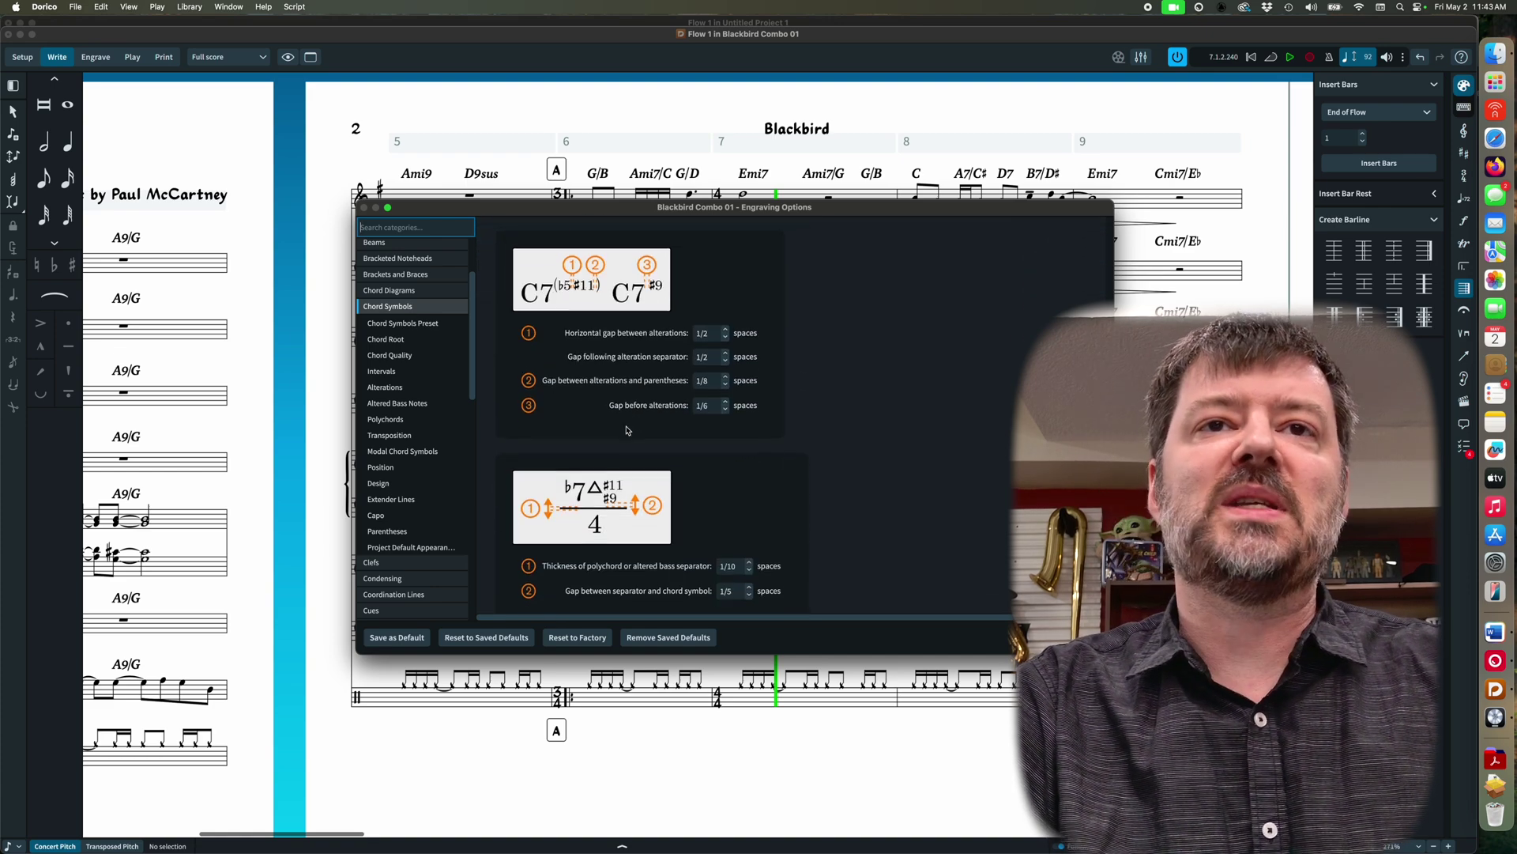
scroll(626, 431, down, 4)
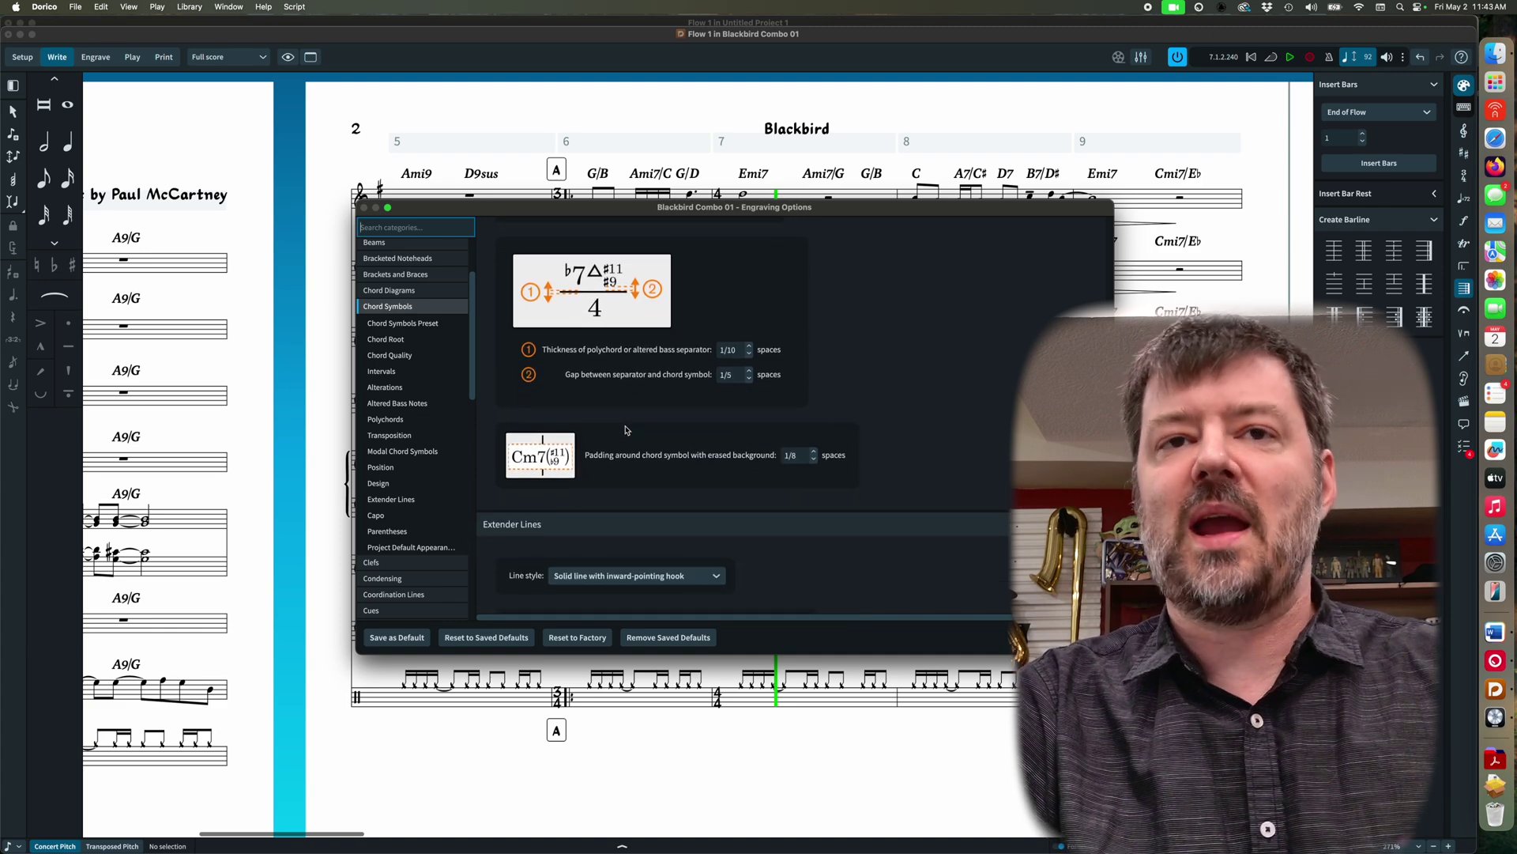
scroll(625, 429, up, 12)
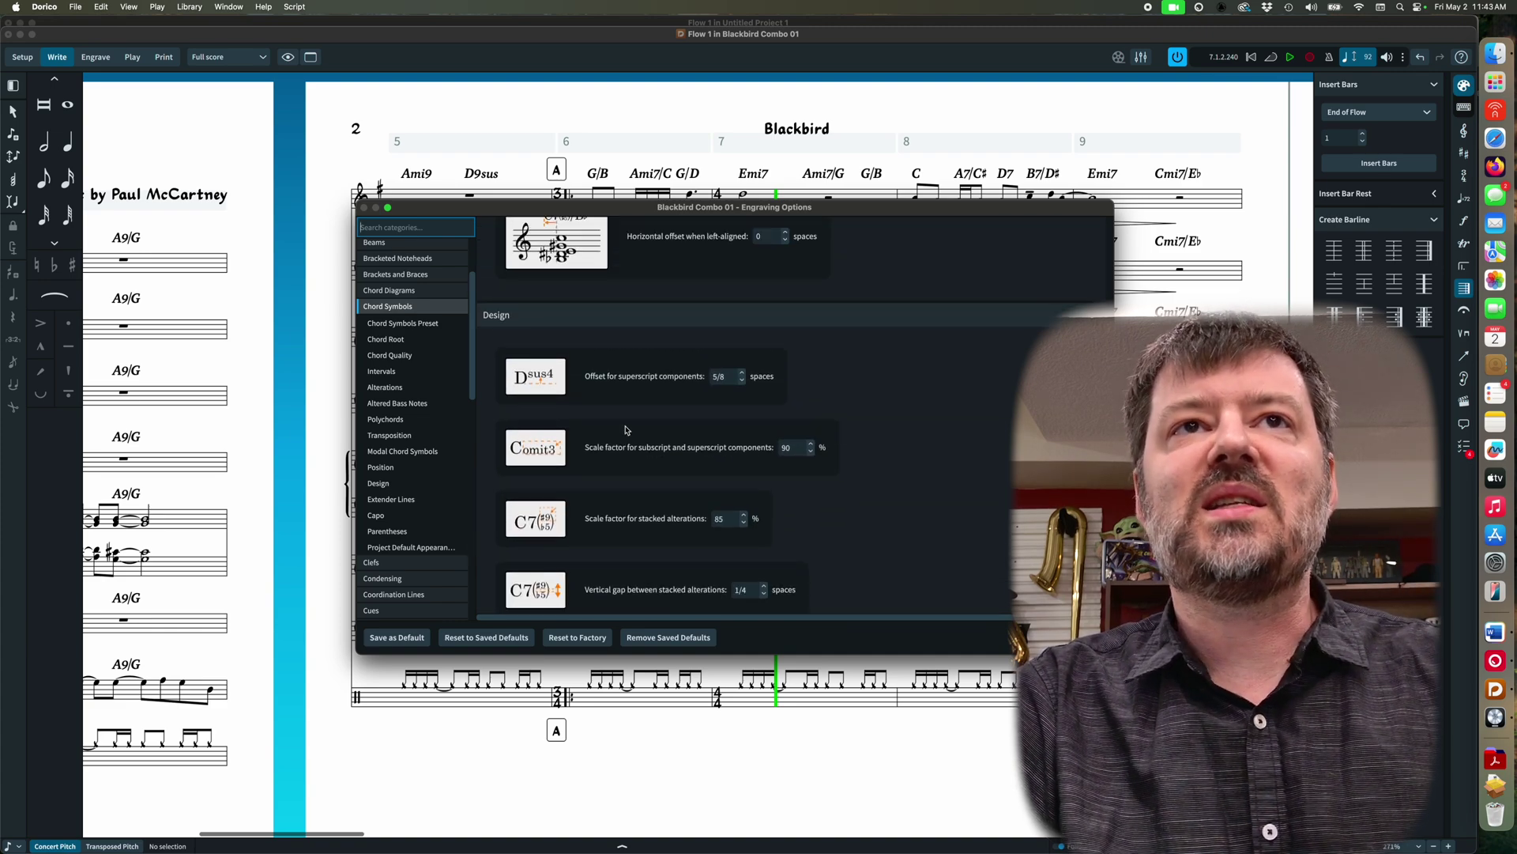
scroll(626, 429, up, 15)
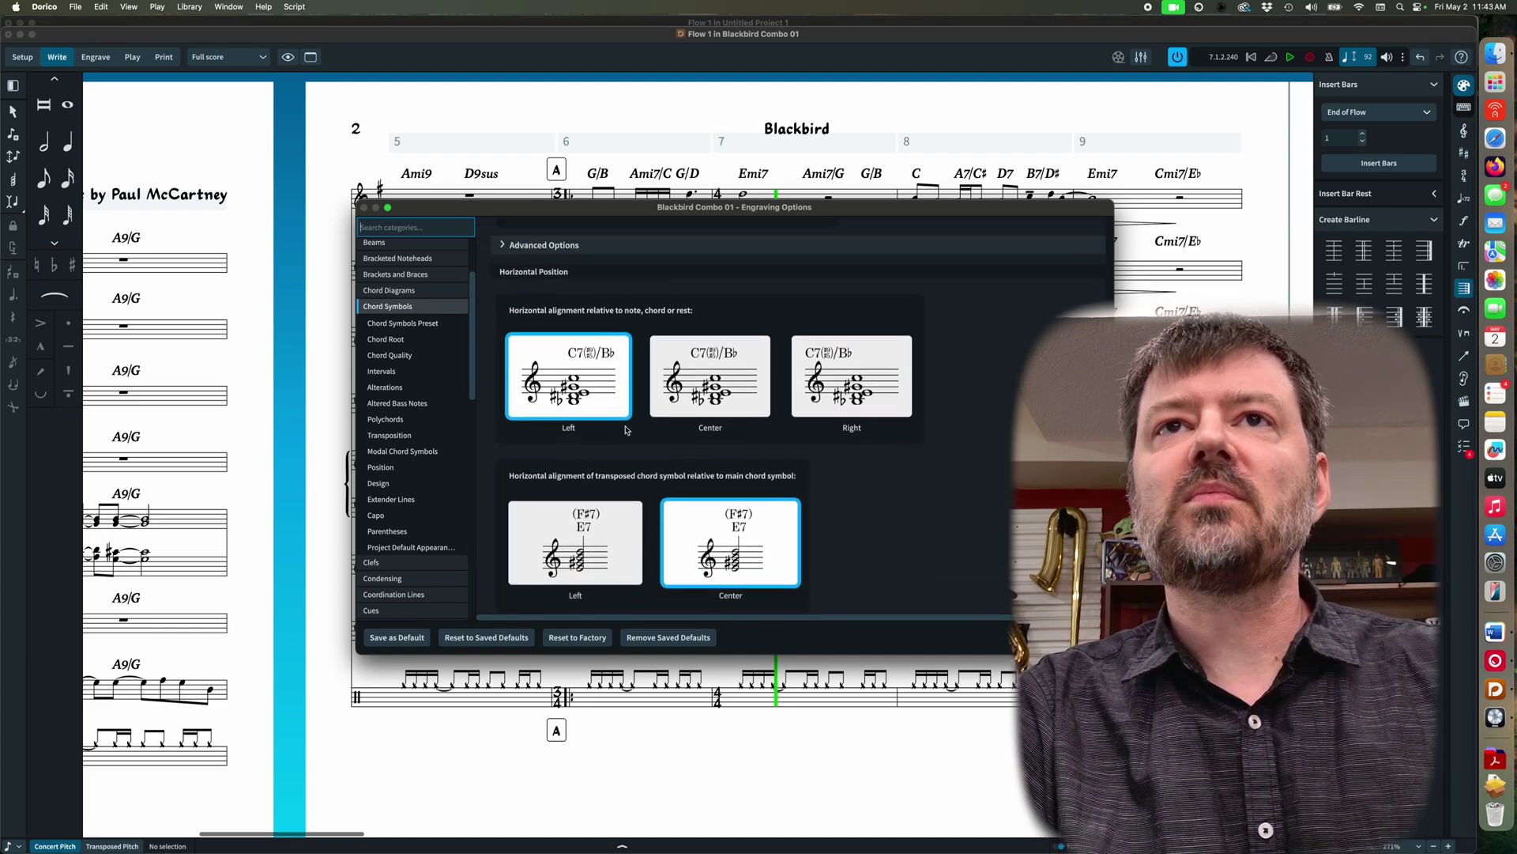
scroll(627, 431, up, 8)
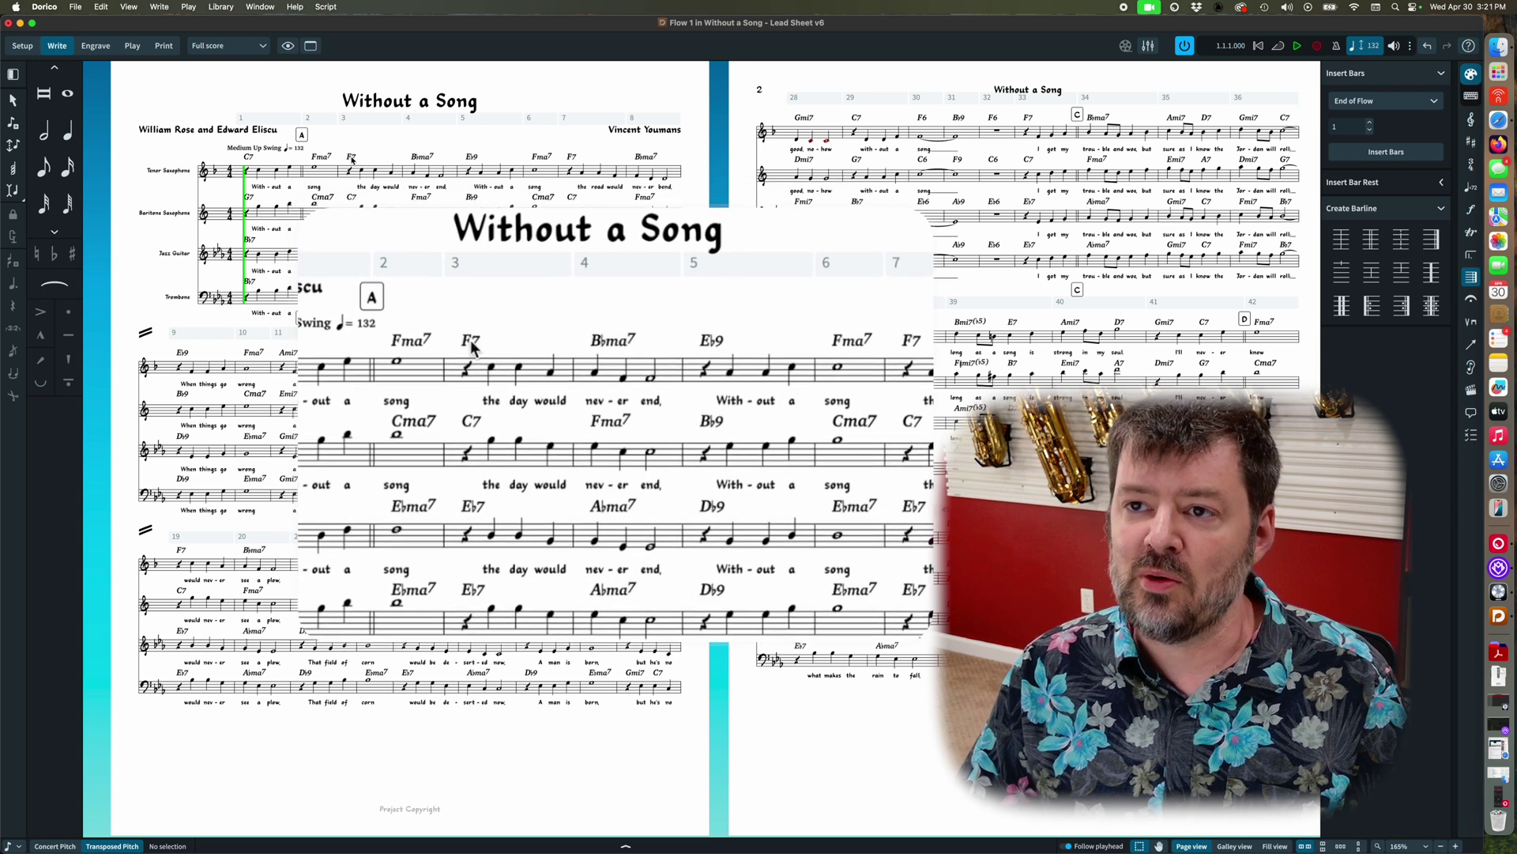
Add B7b5 as the second, alternative chord symbol on the F7 in bar 3 of the Without a Song lead sheet
click(453, 314)
key(super+equal)
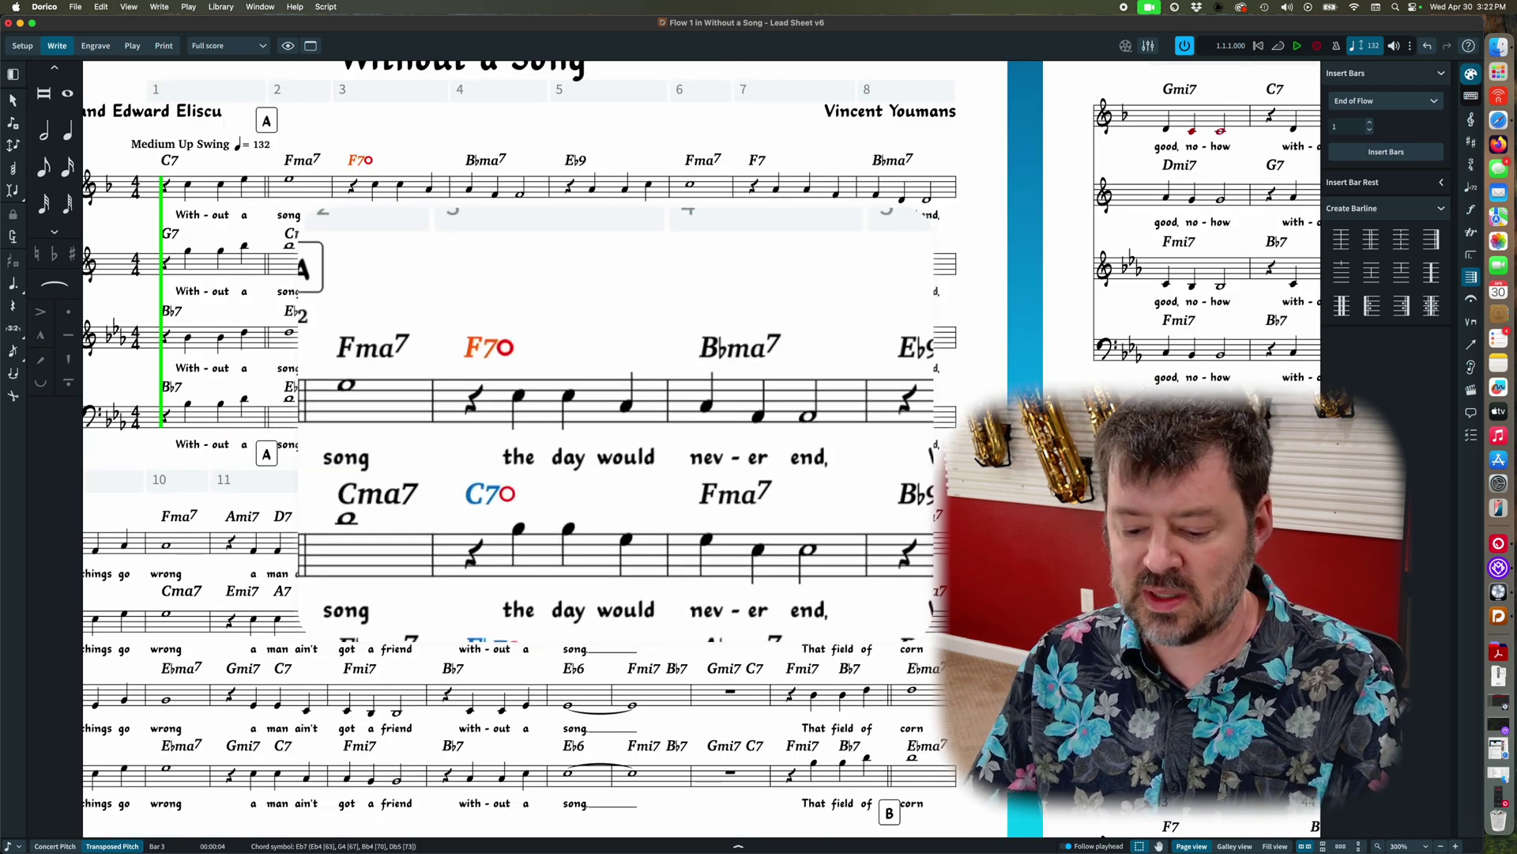
key(Return)
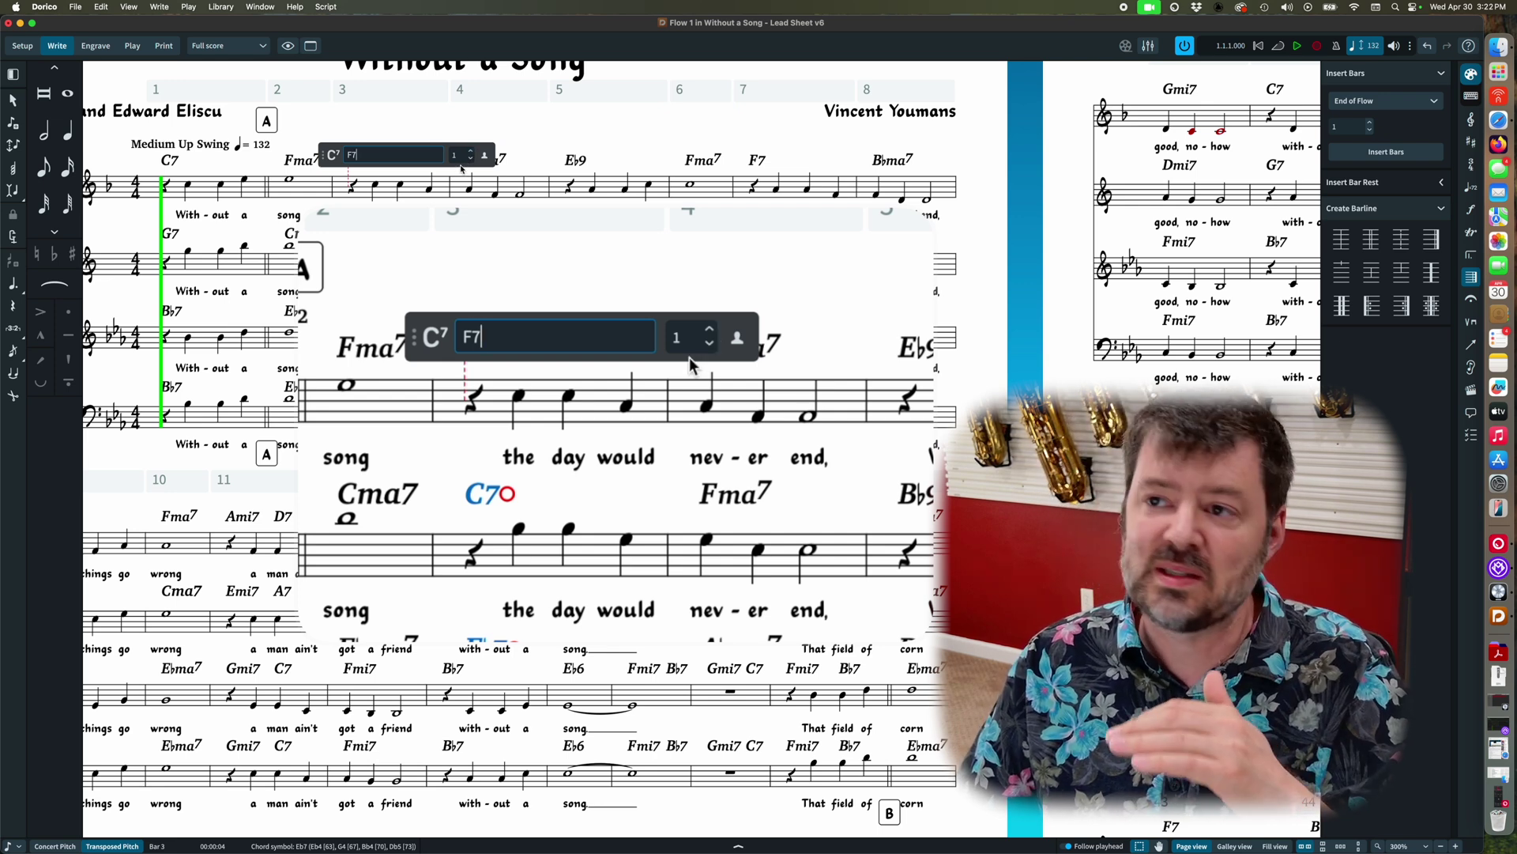
click(471, 151)
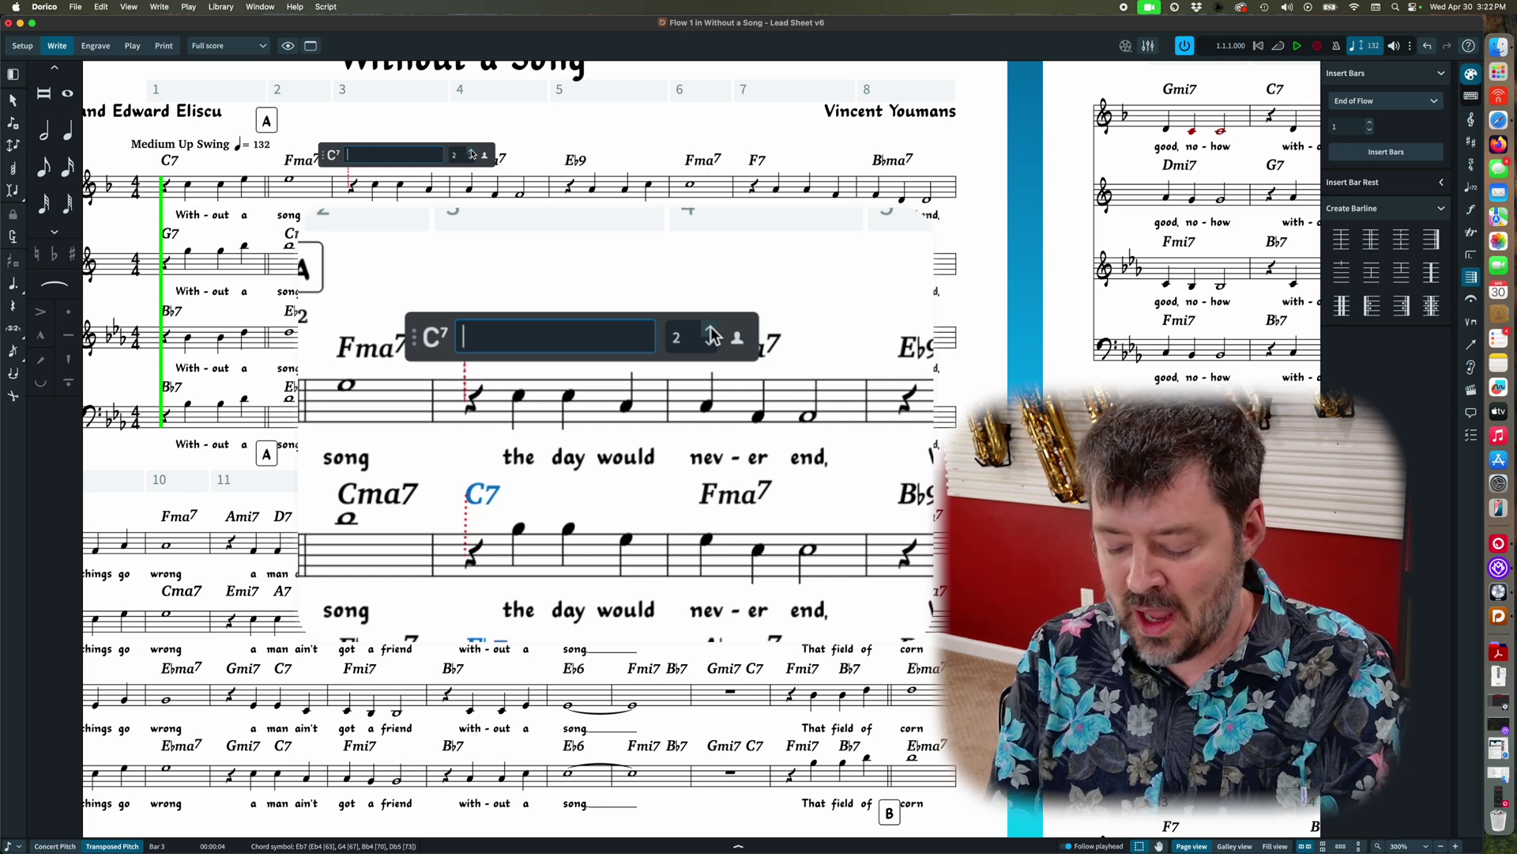
text(B7)
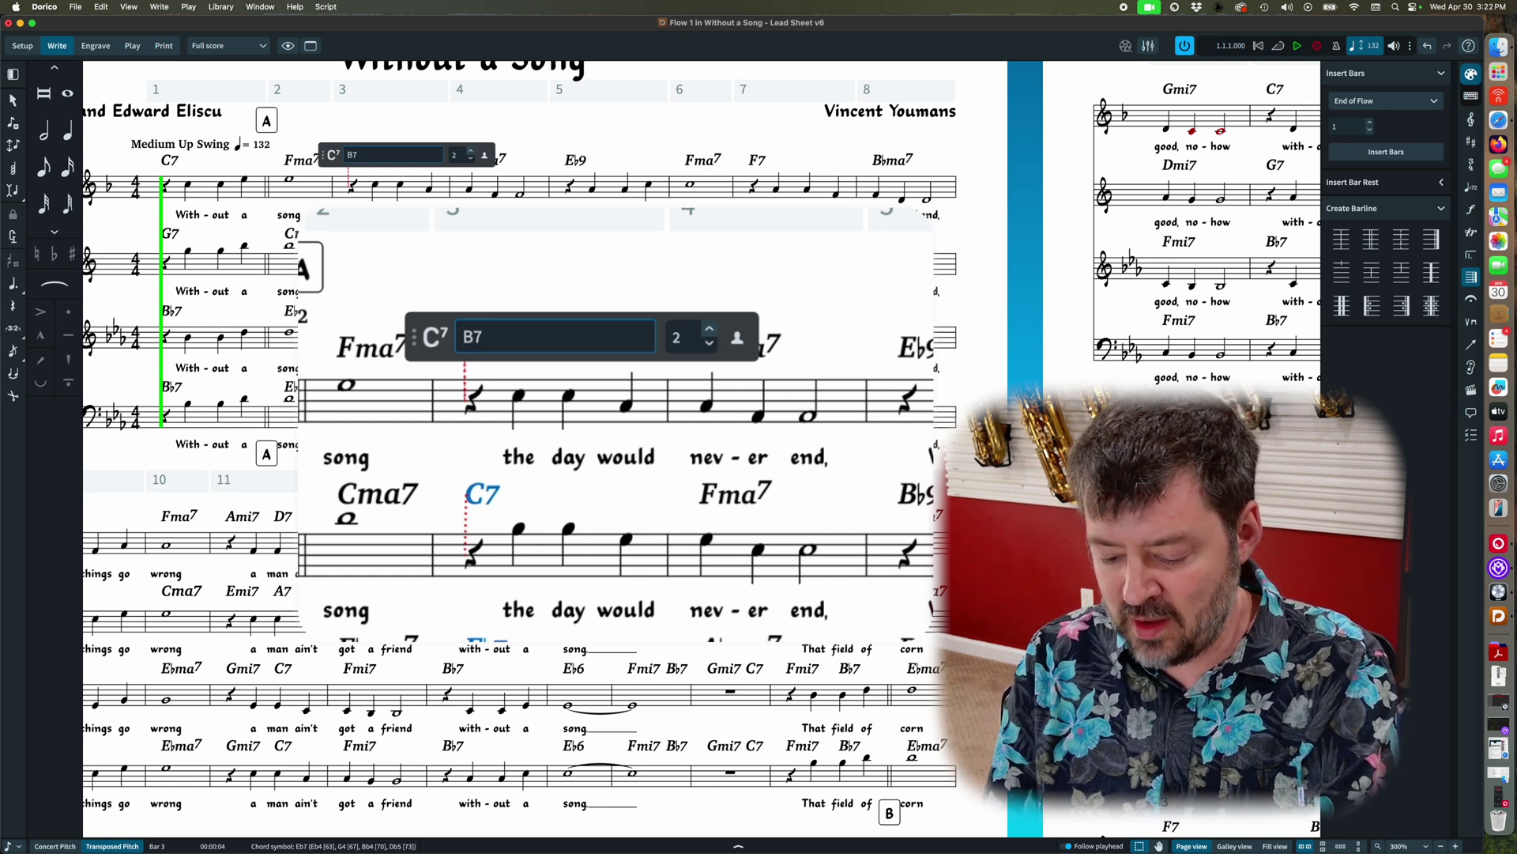
text(b5)
key(Return)
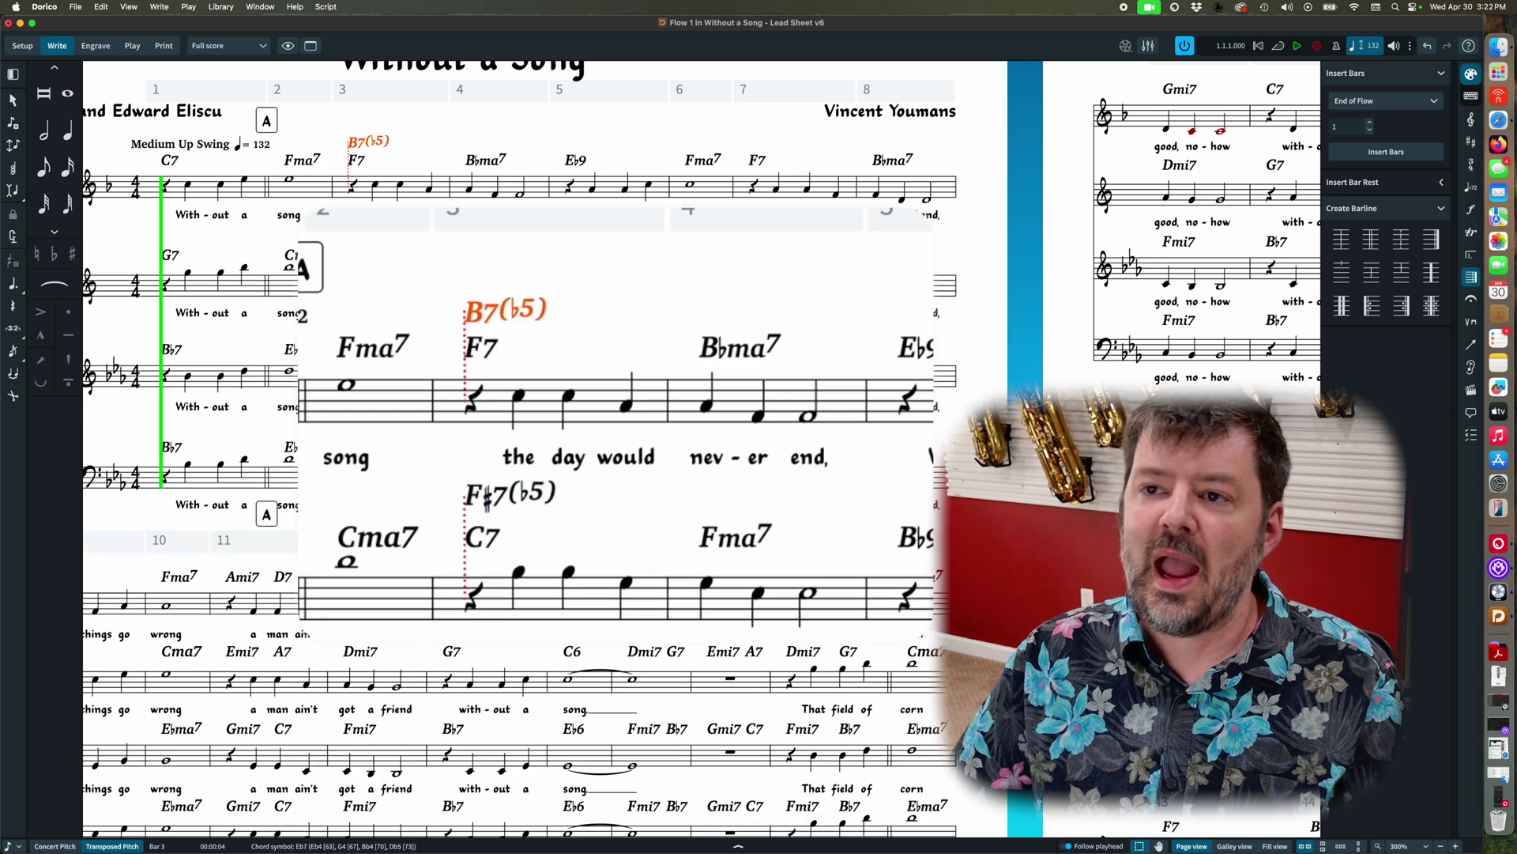
Reopen the bar 3 chord symbol for editing, view its first and second alternatives with the popover moved off them, and close it
double_click(366, 155)
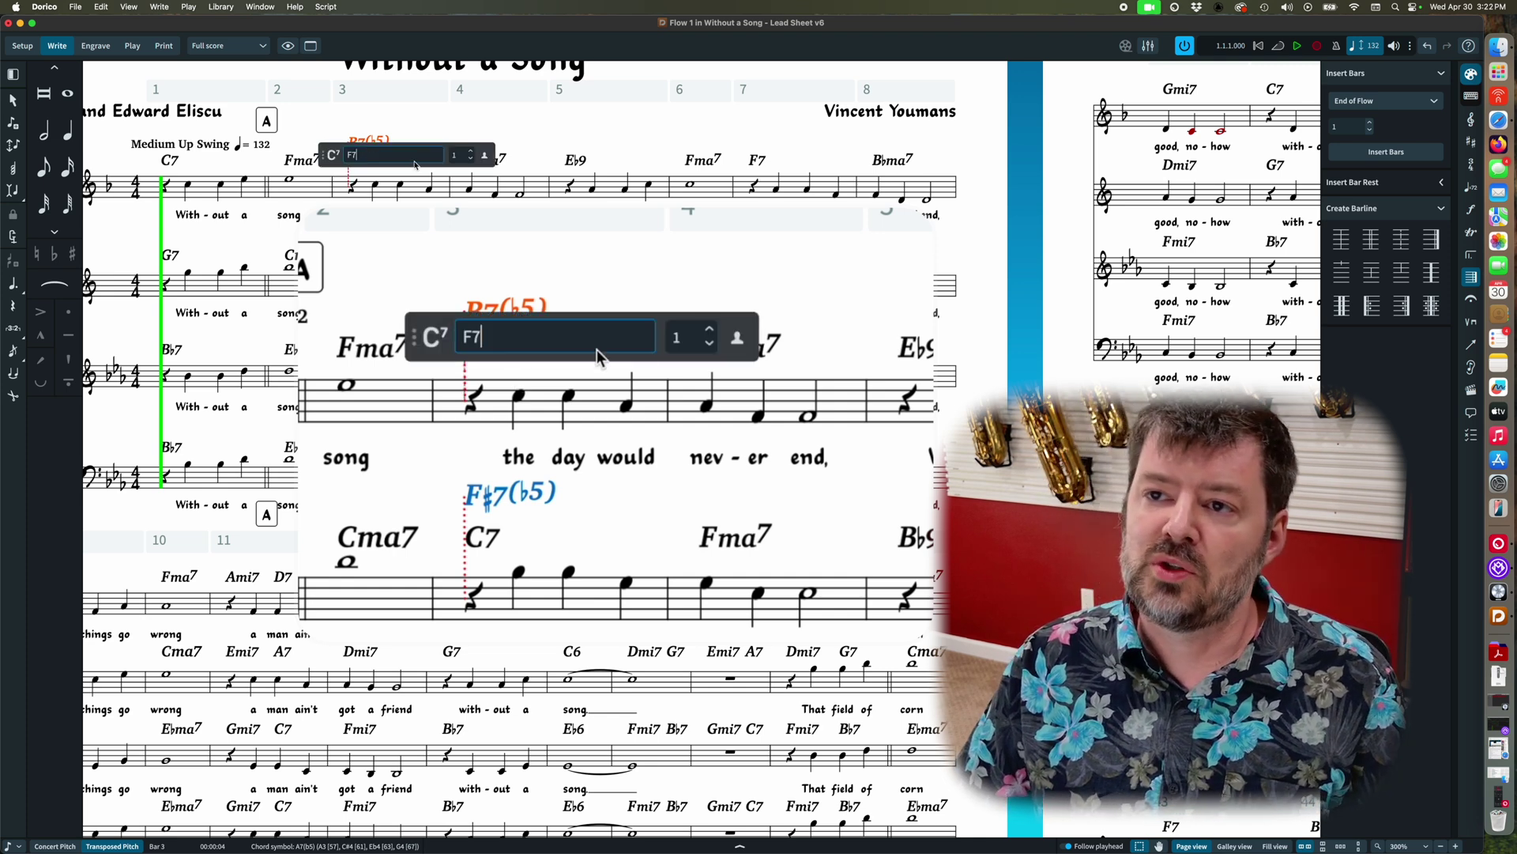
click(471, 151)
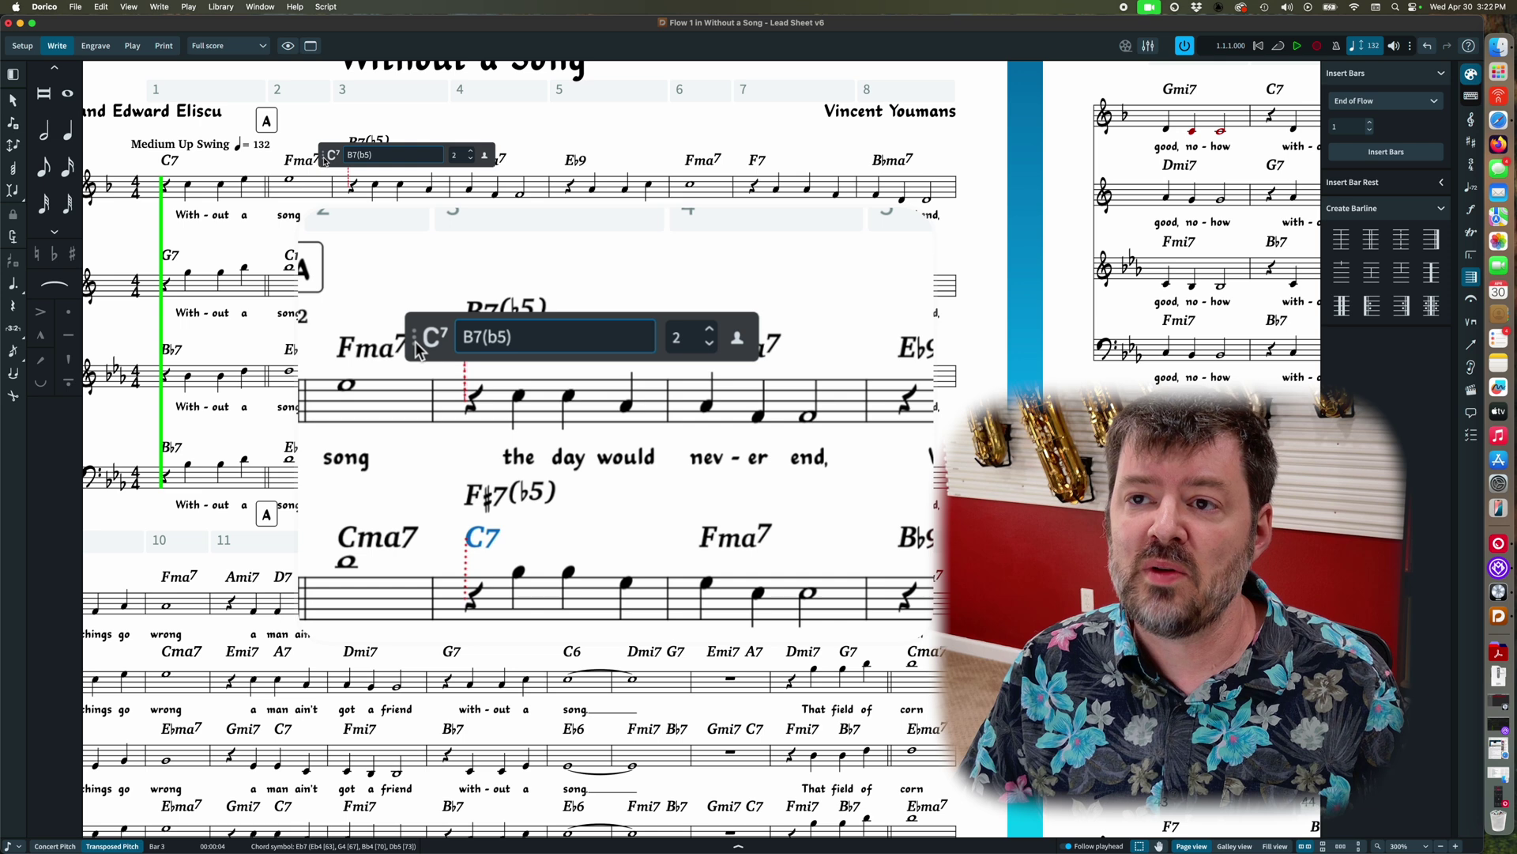
drag(417, 351, 417, 334)
drag(325, 154, 329, 123)
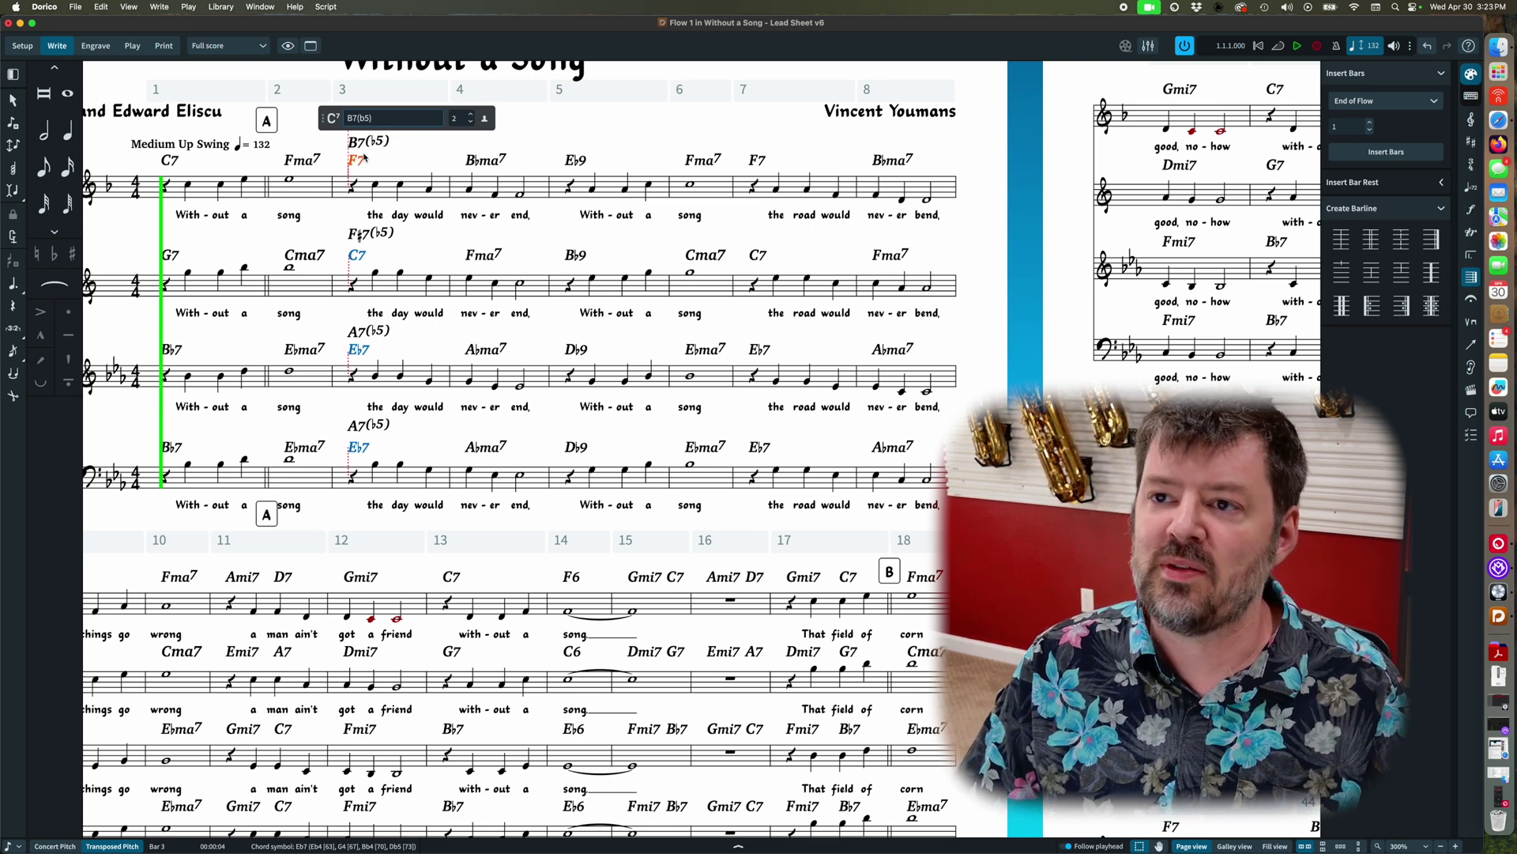
key(Escape)
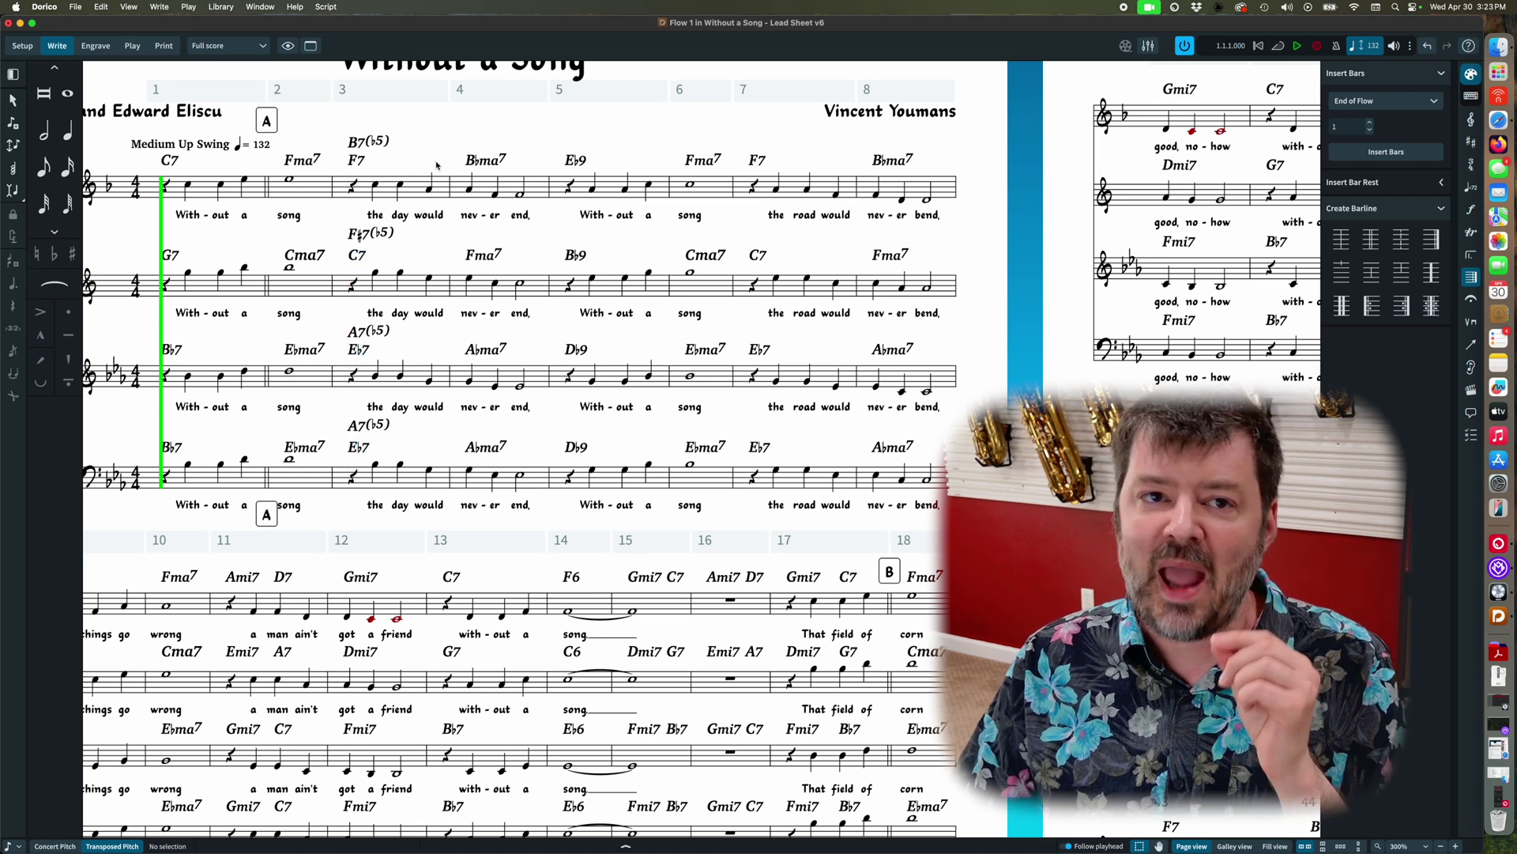
Add Db9 as the second, alternative chord symbol on the Eb9 in bar 5, restricted to the top player only
click(579, 163)
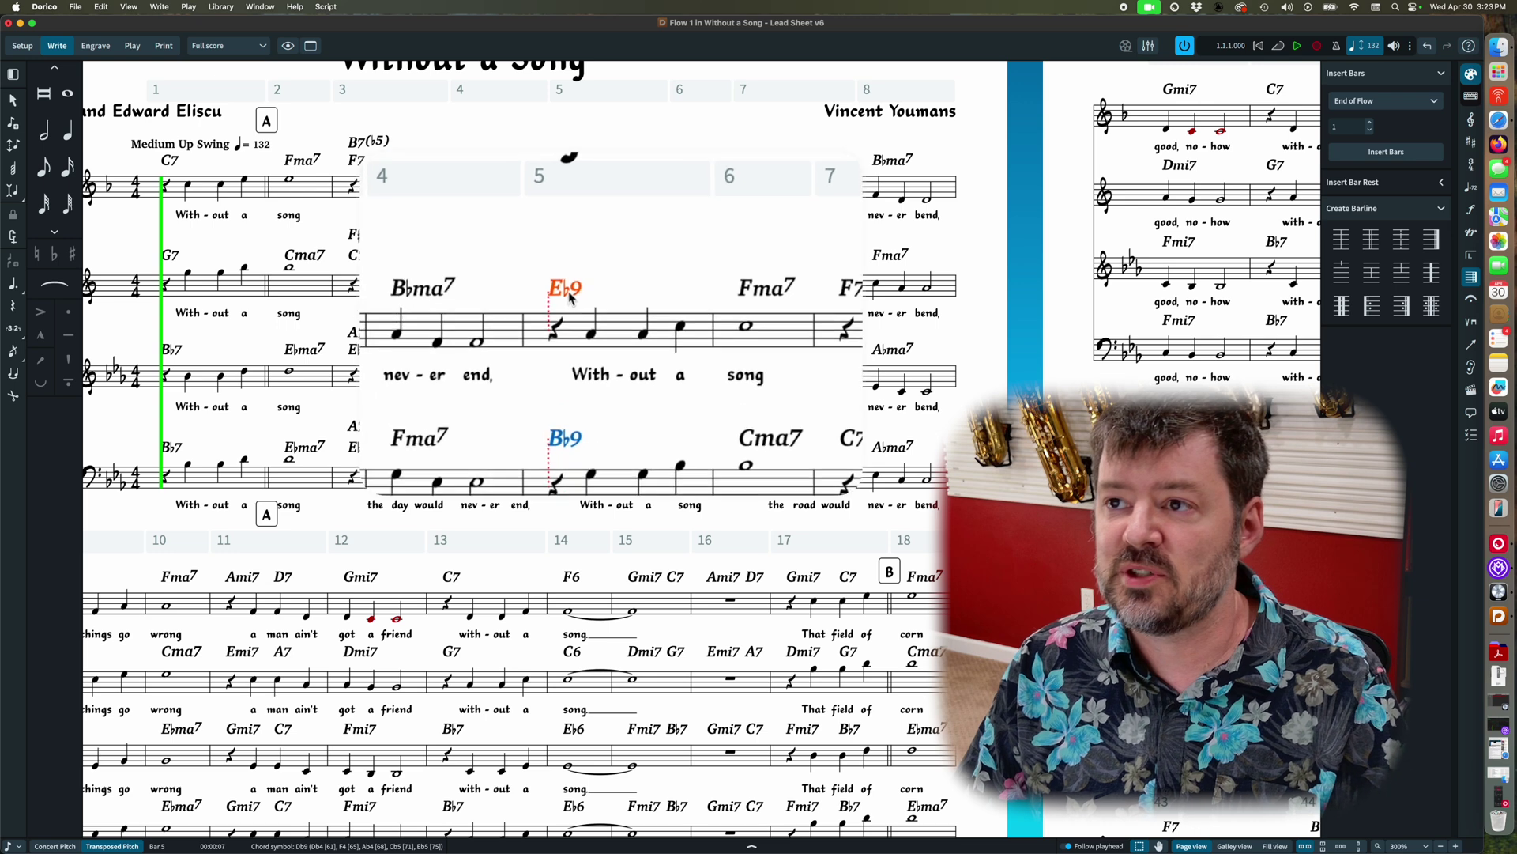
double_click(579, 163)
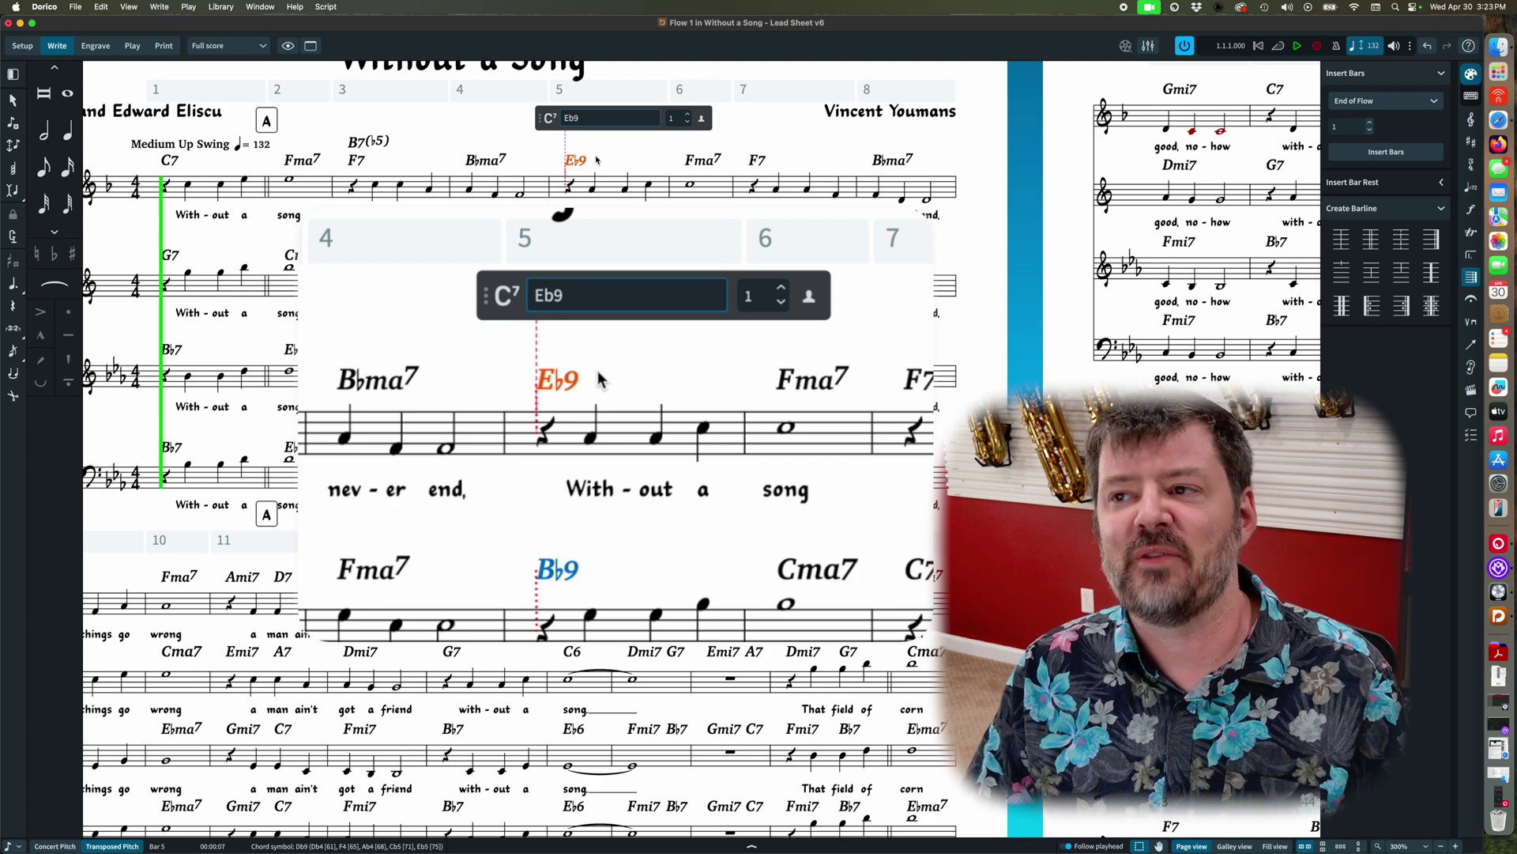
click(571, 158)
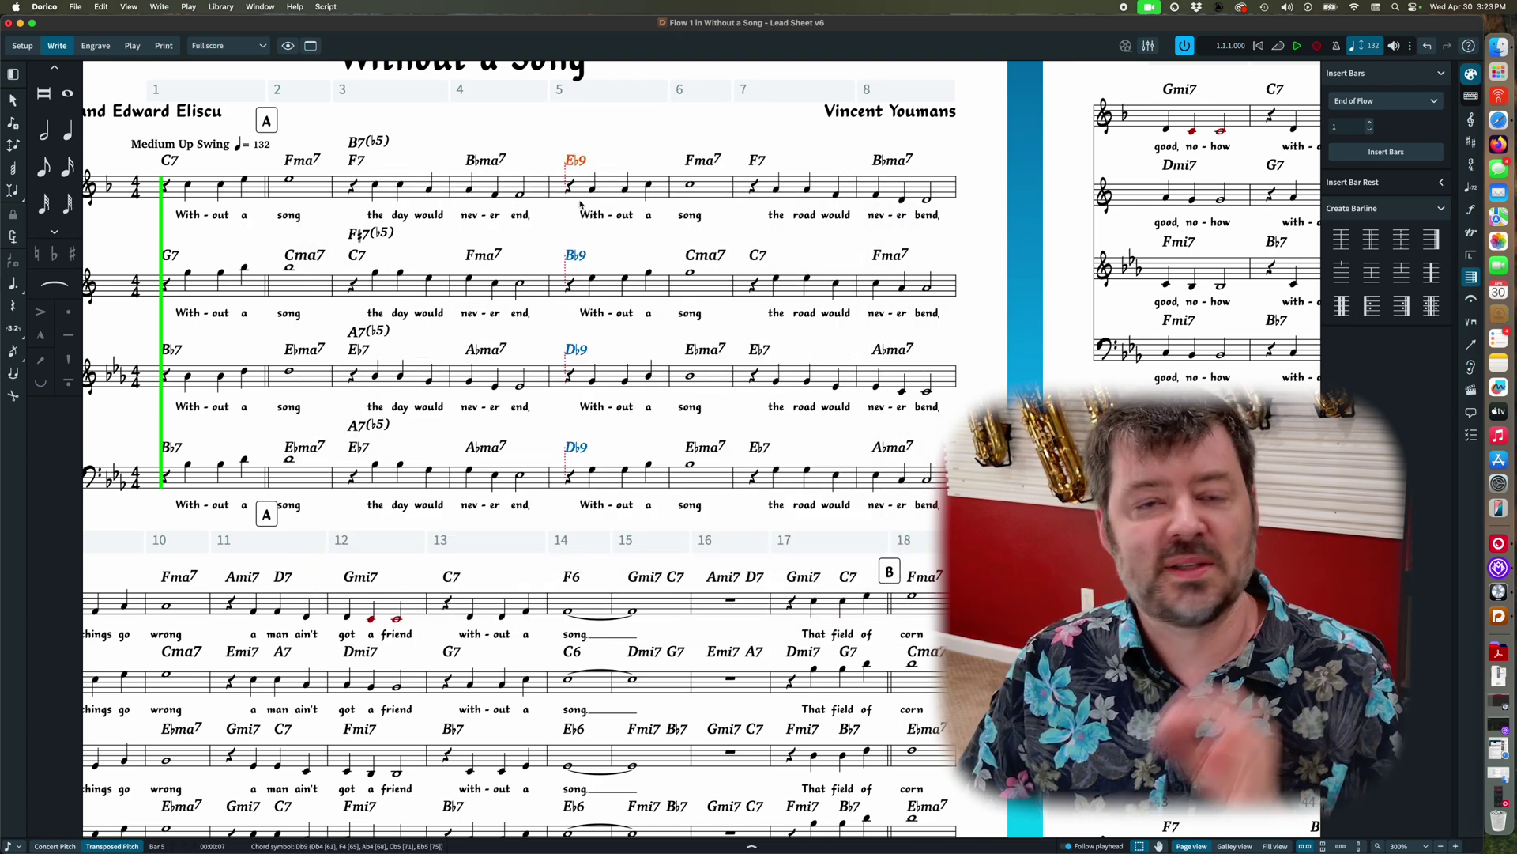
key(Return)
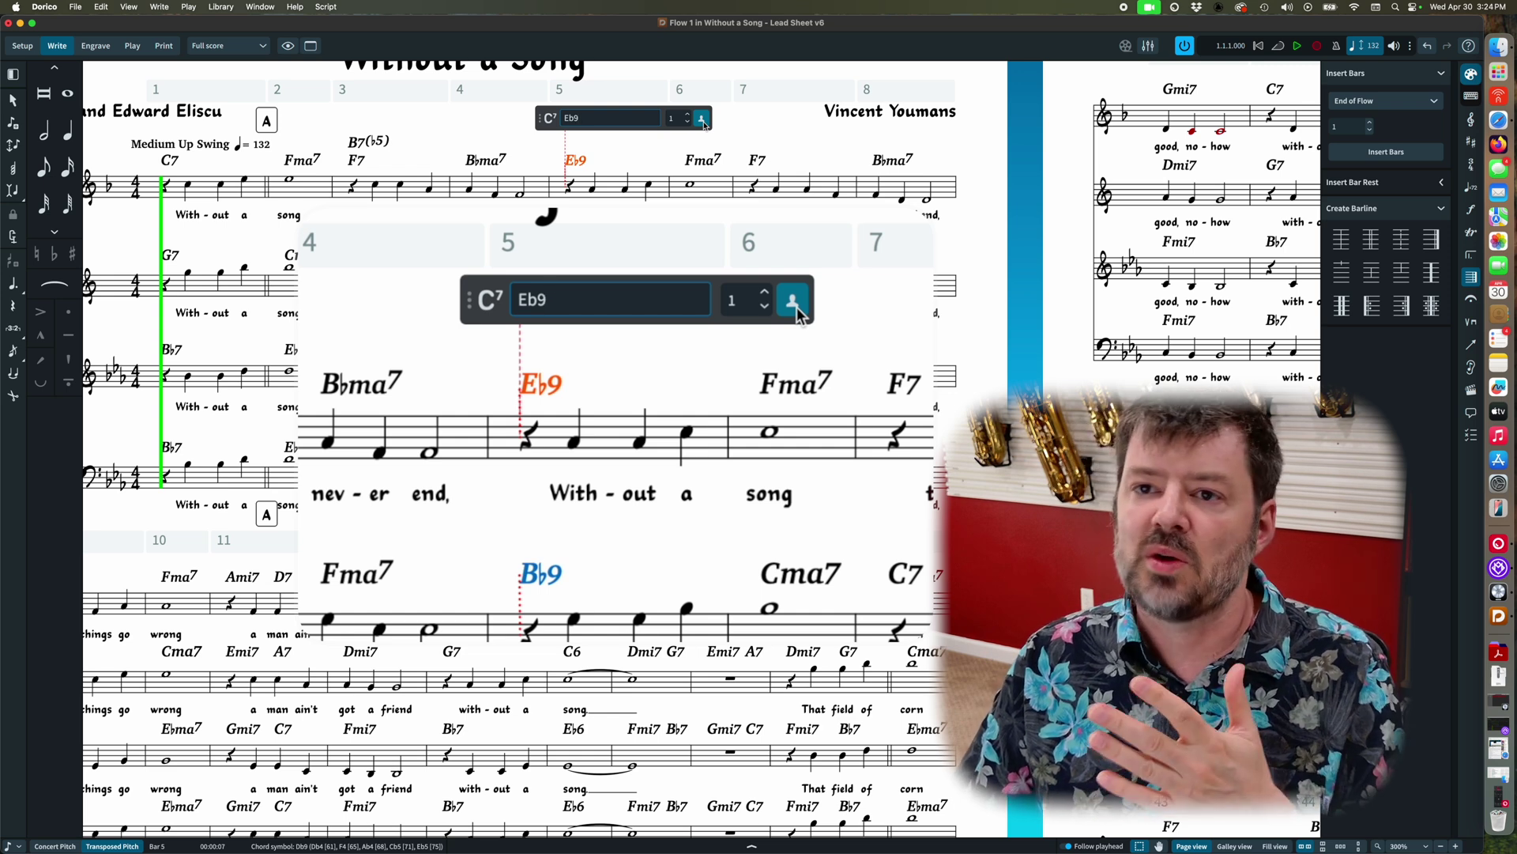
scroll(703, 124, left, 3)
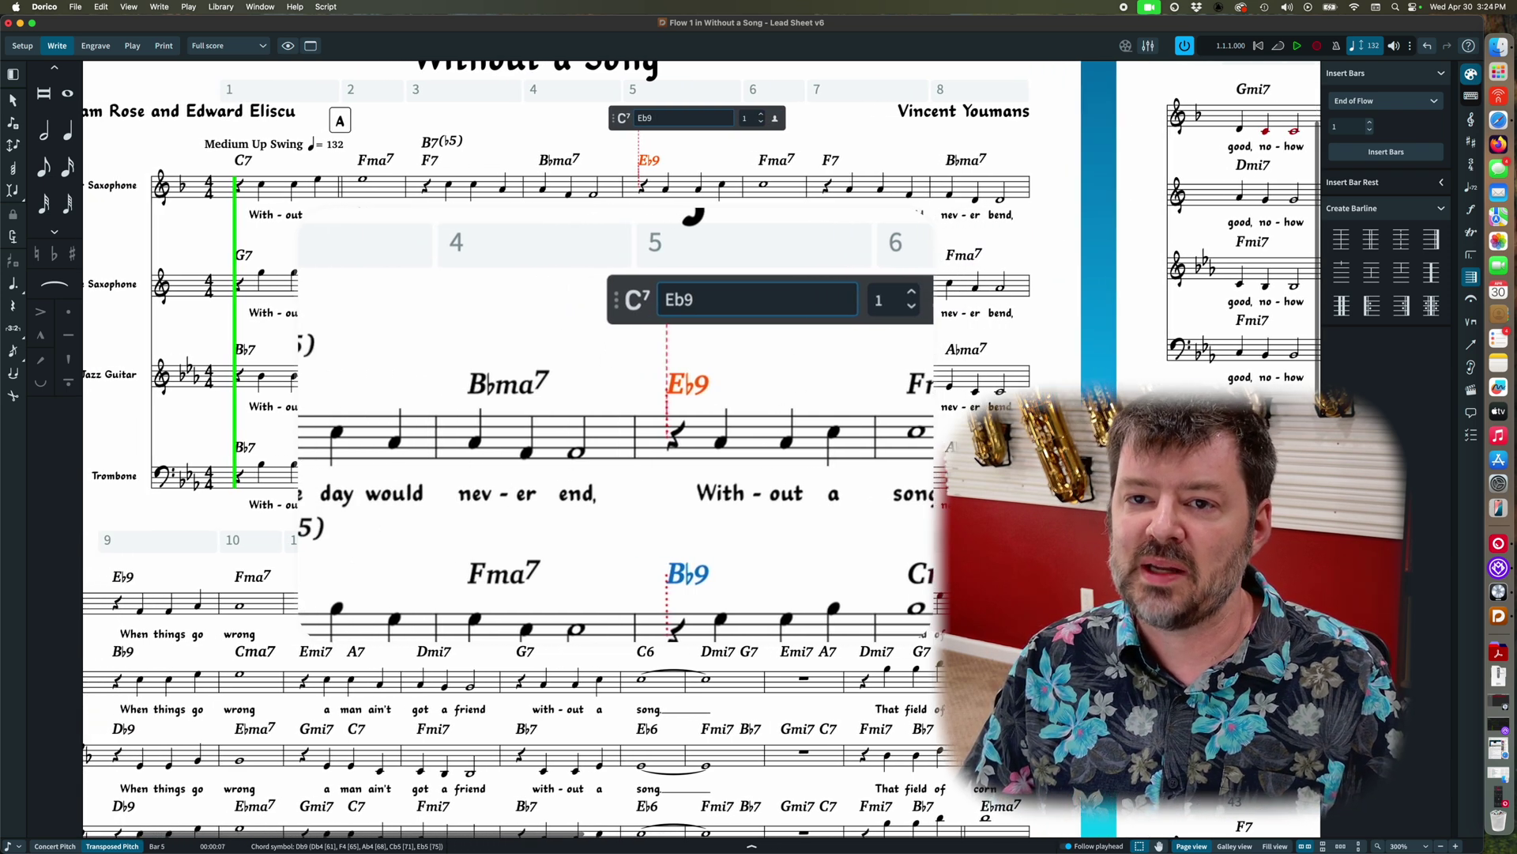
scroll(577, 175, right, 2)
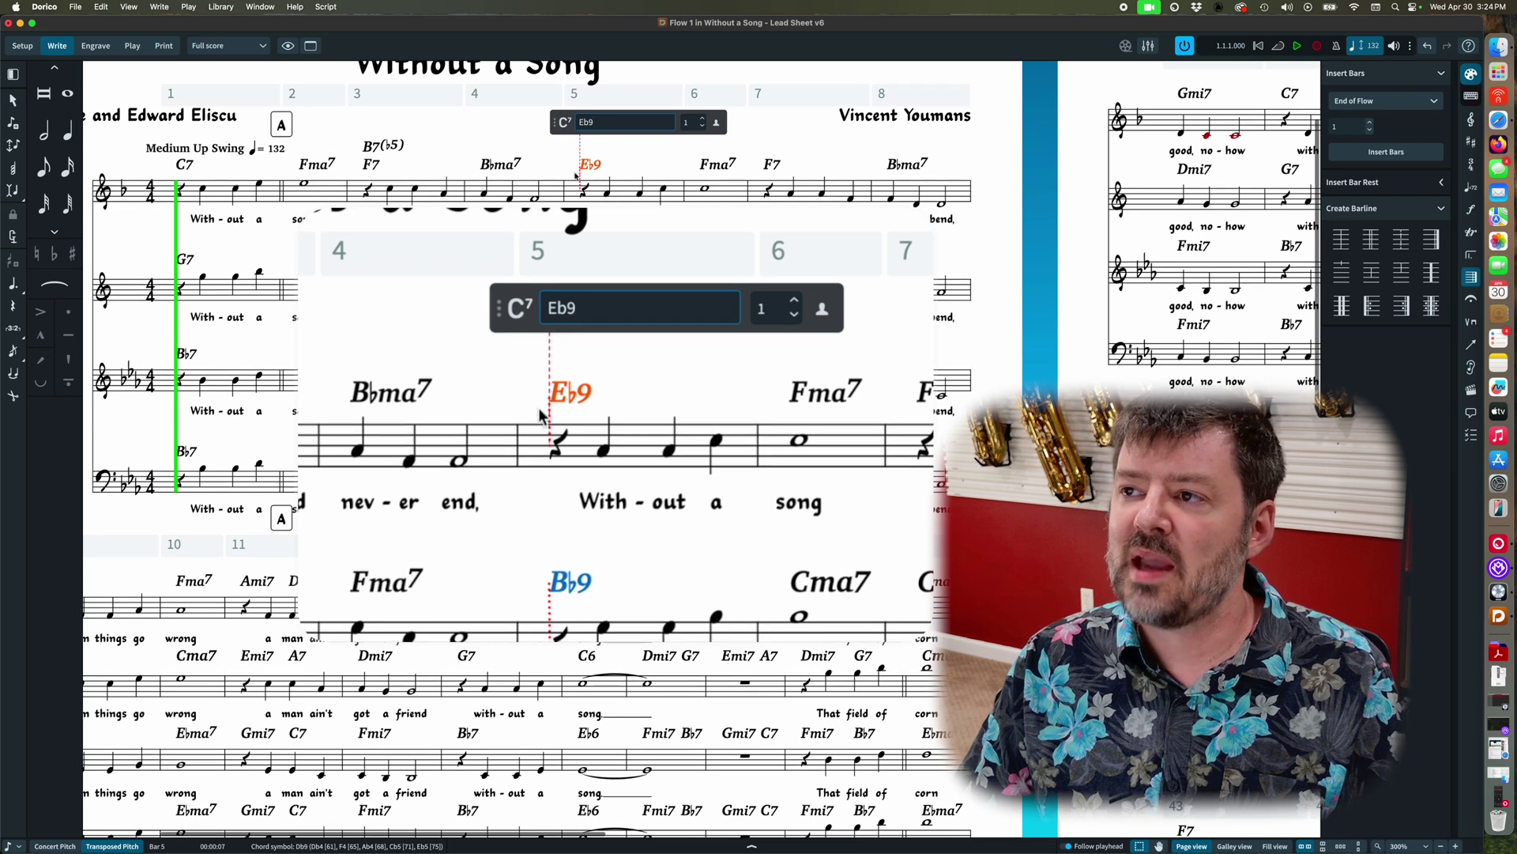
click(702, 118)
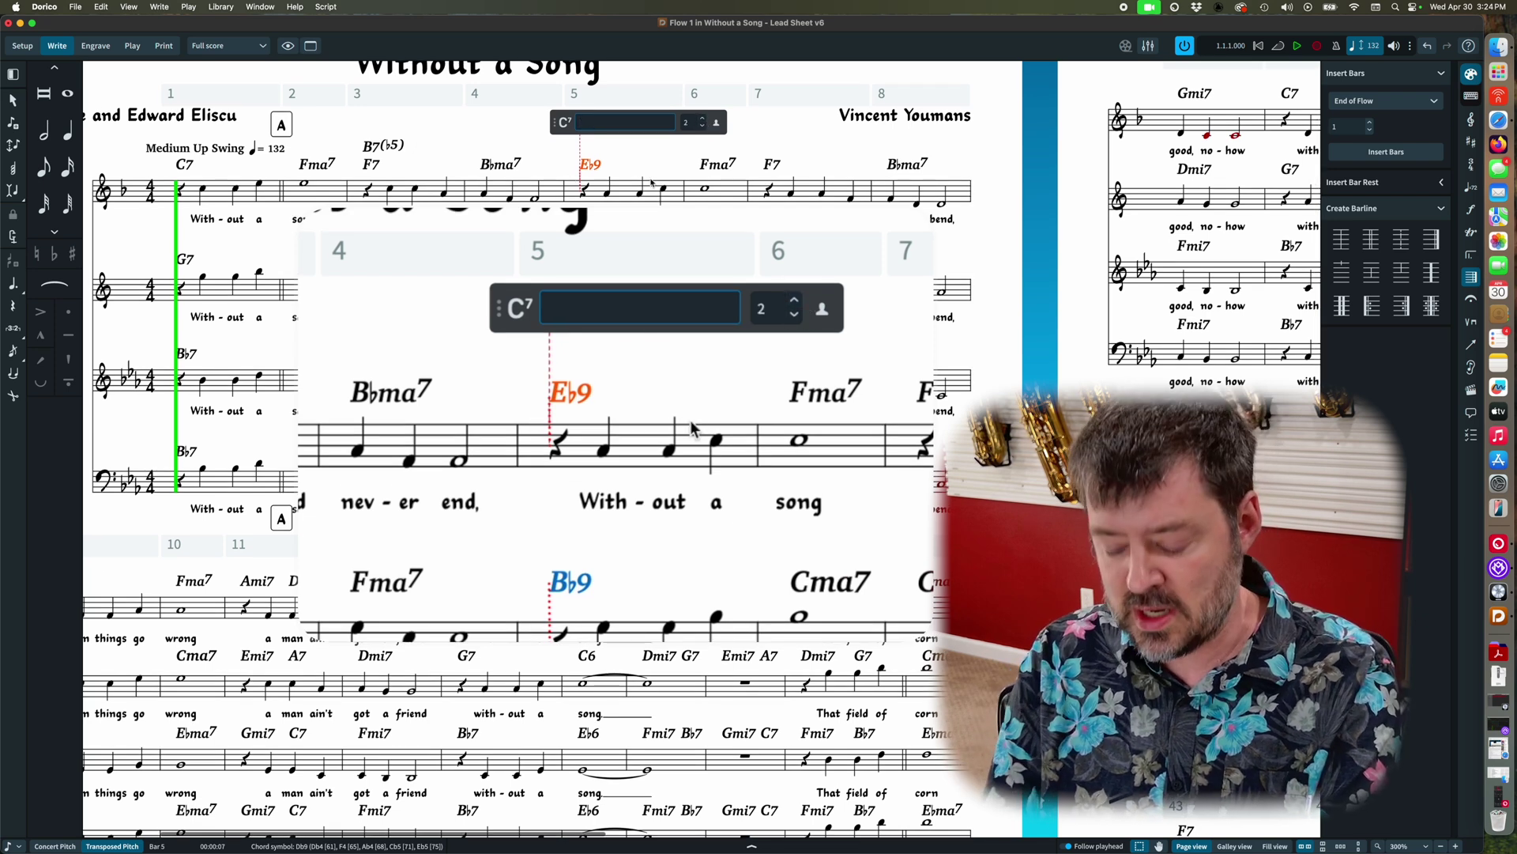
text(Db9)
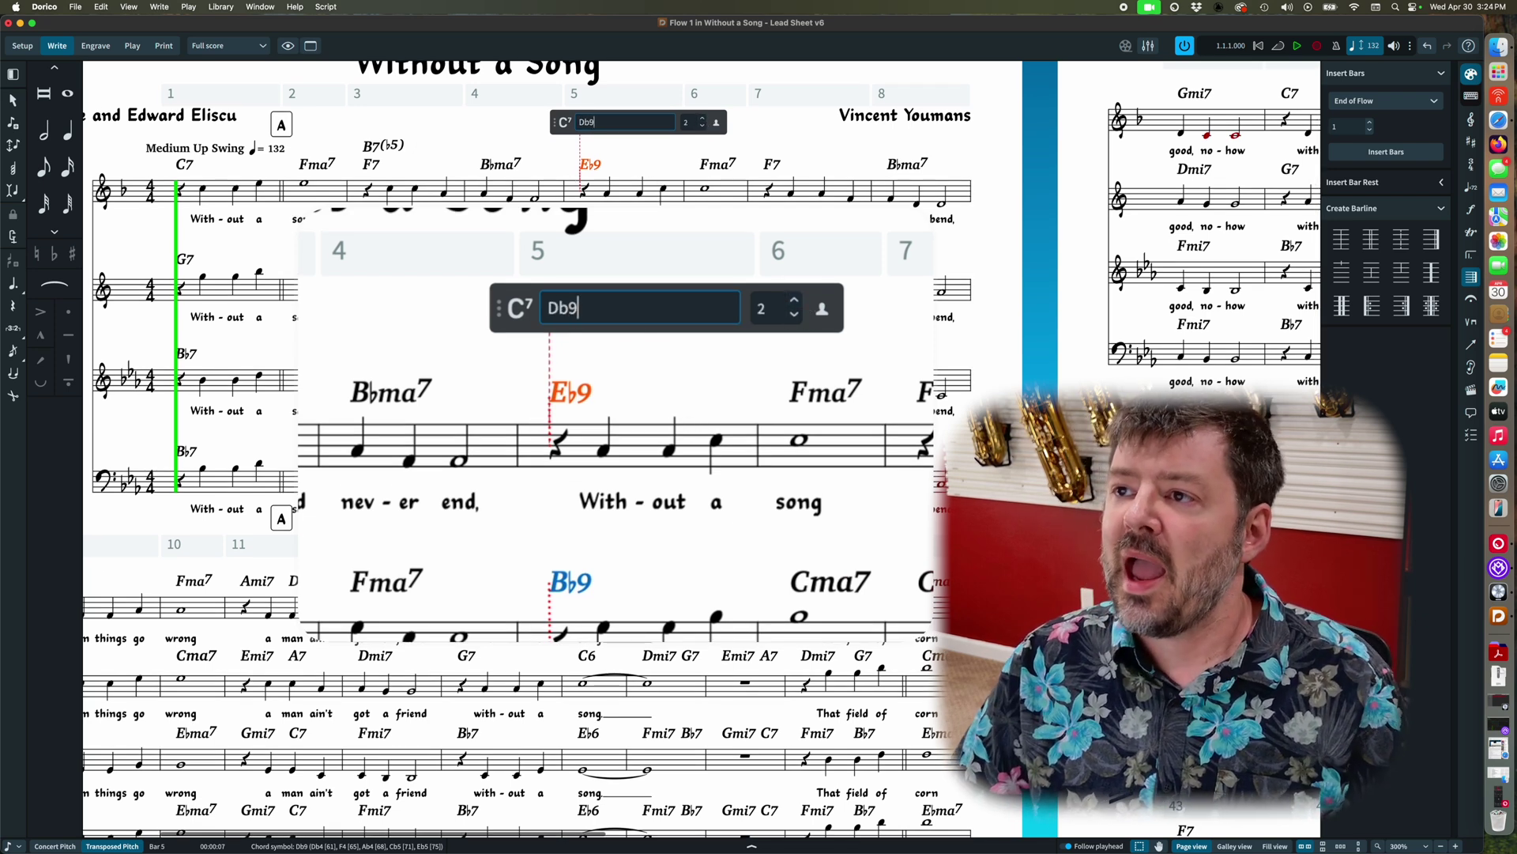
click(822, 316)
click(822, 316)
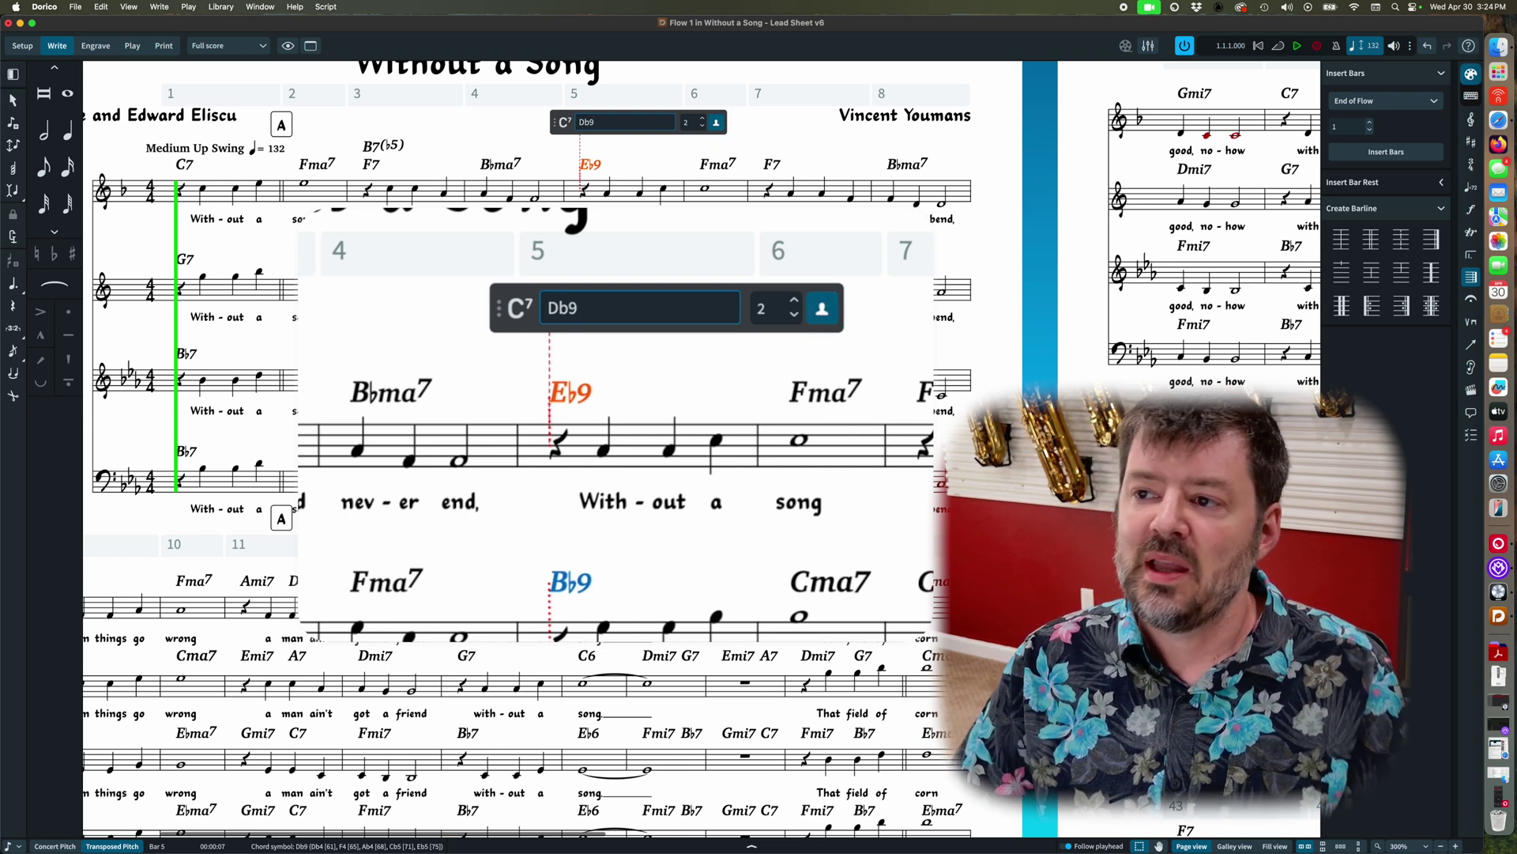
key(Return)
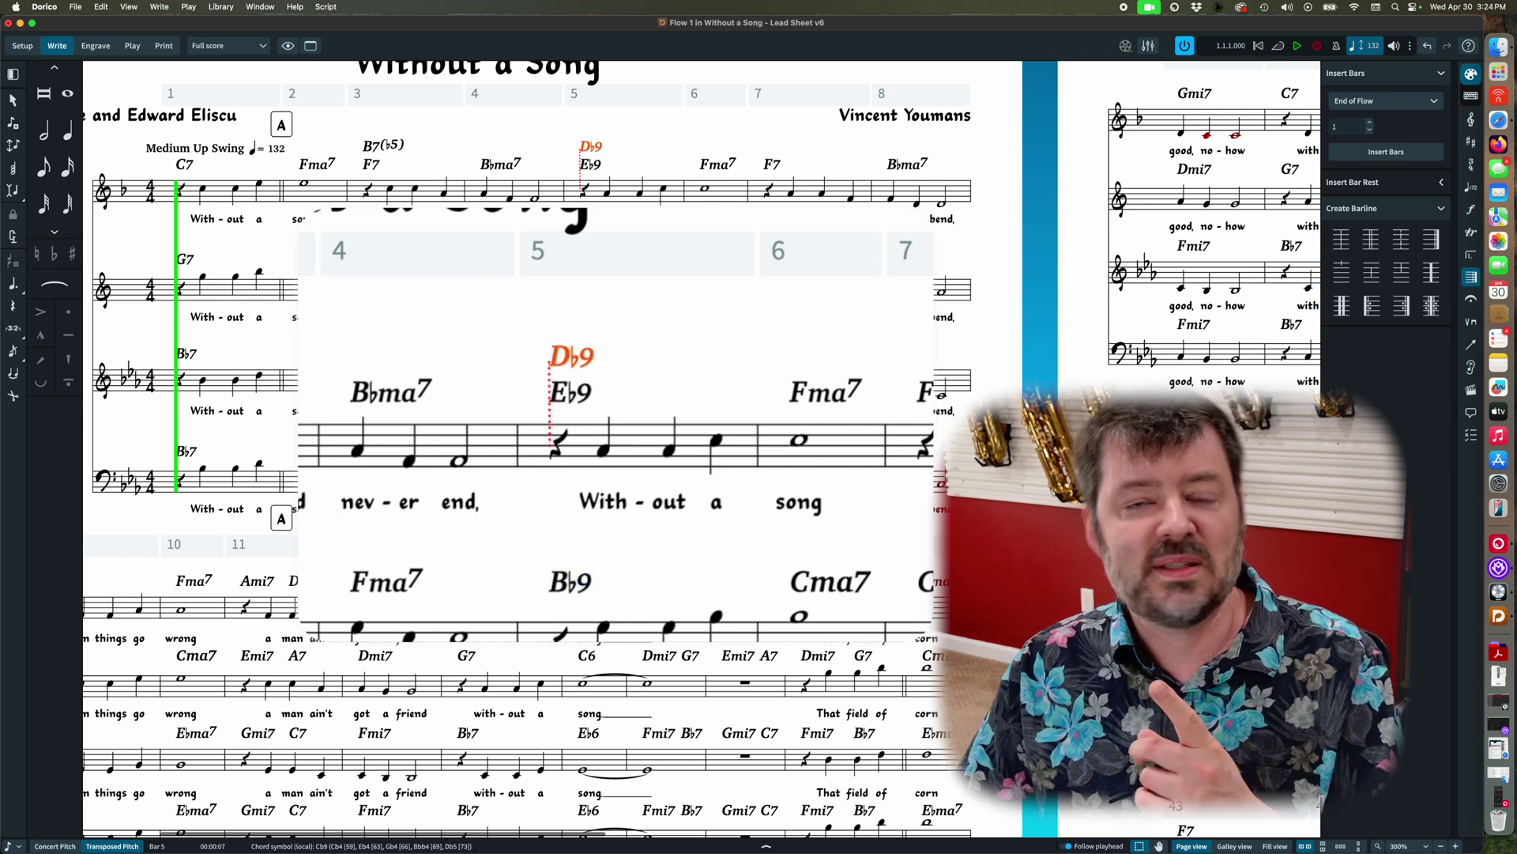
Reopen the bar 5 chord symbols for editing and compare the local setting of the first and second alternatives
double_click(605, 159)
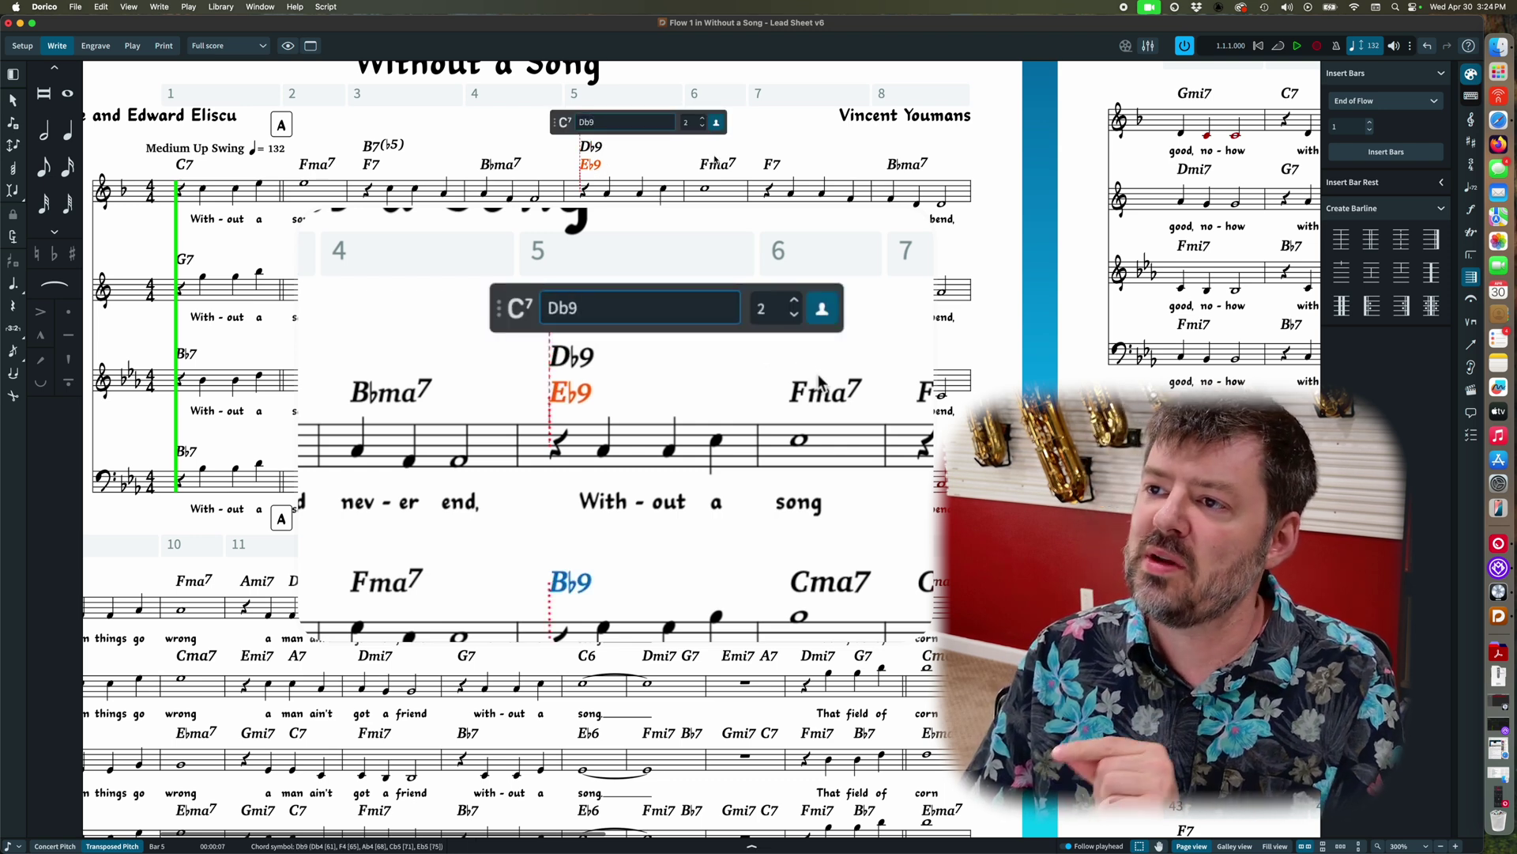
key(Return)
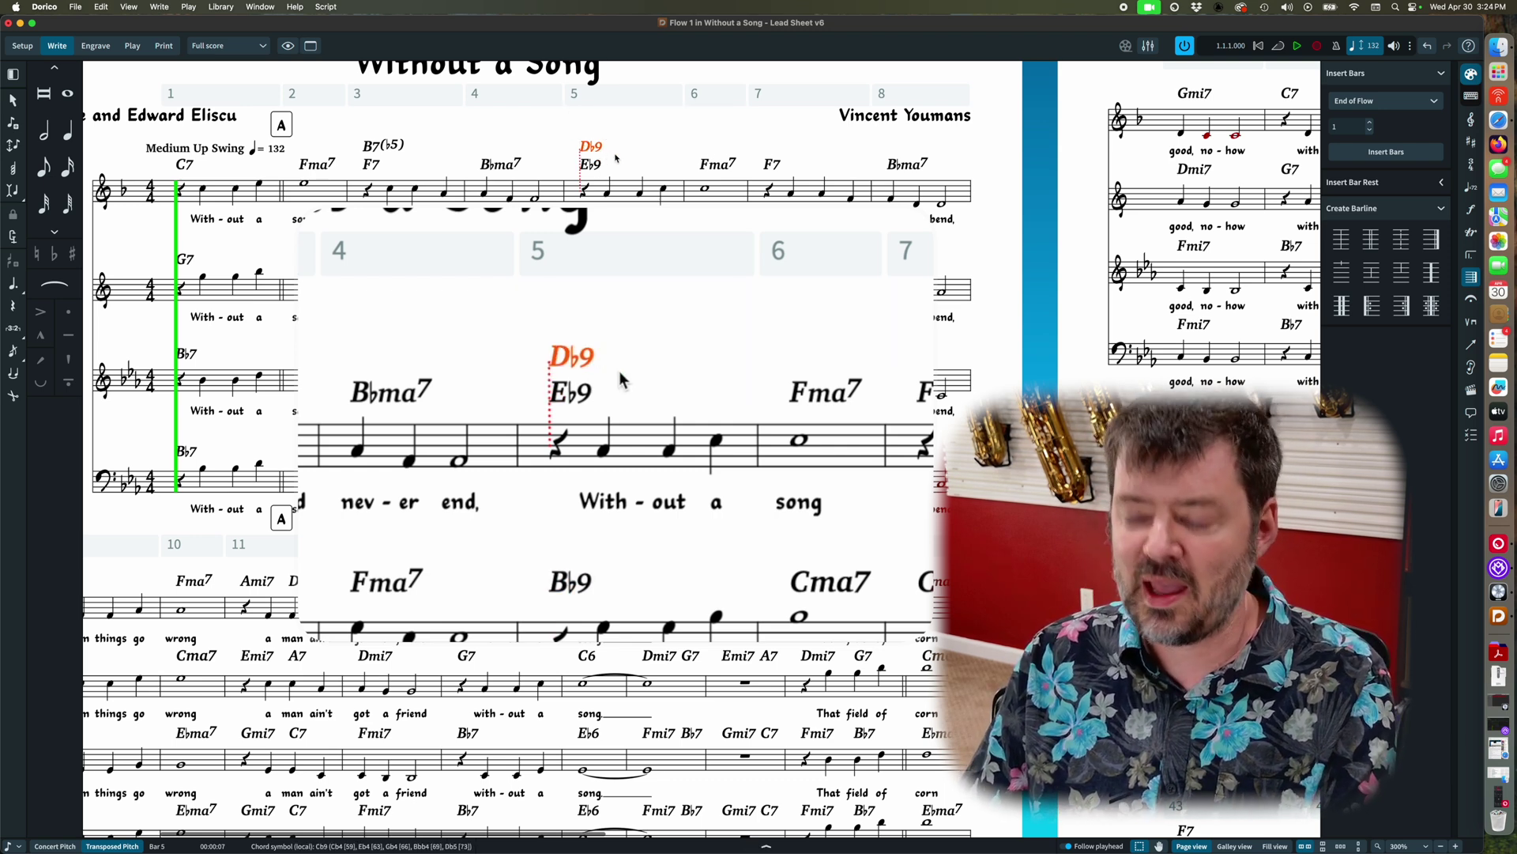
double_click(616, 158)
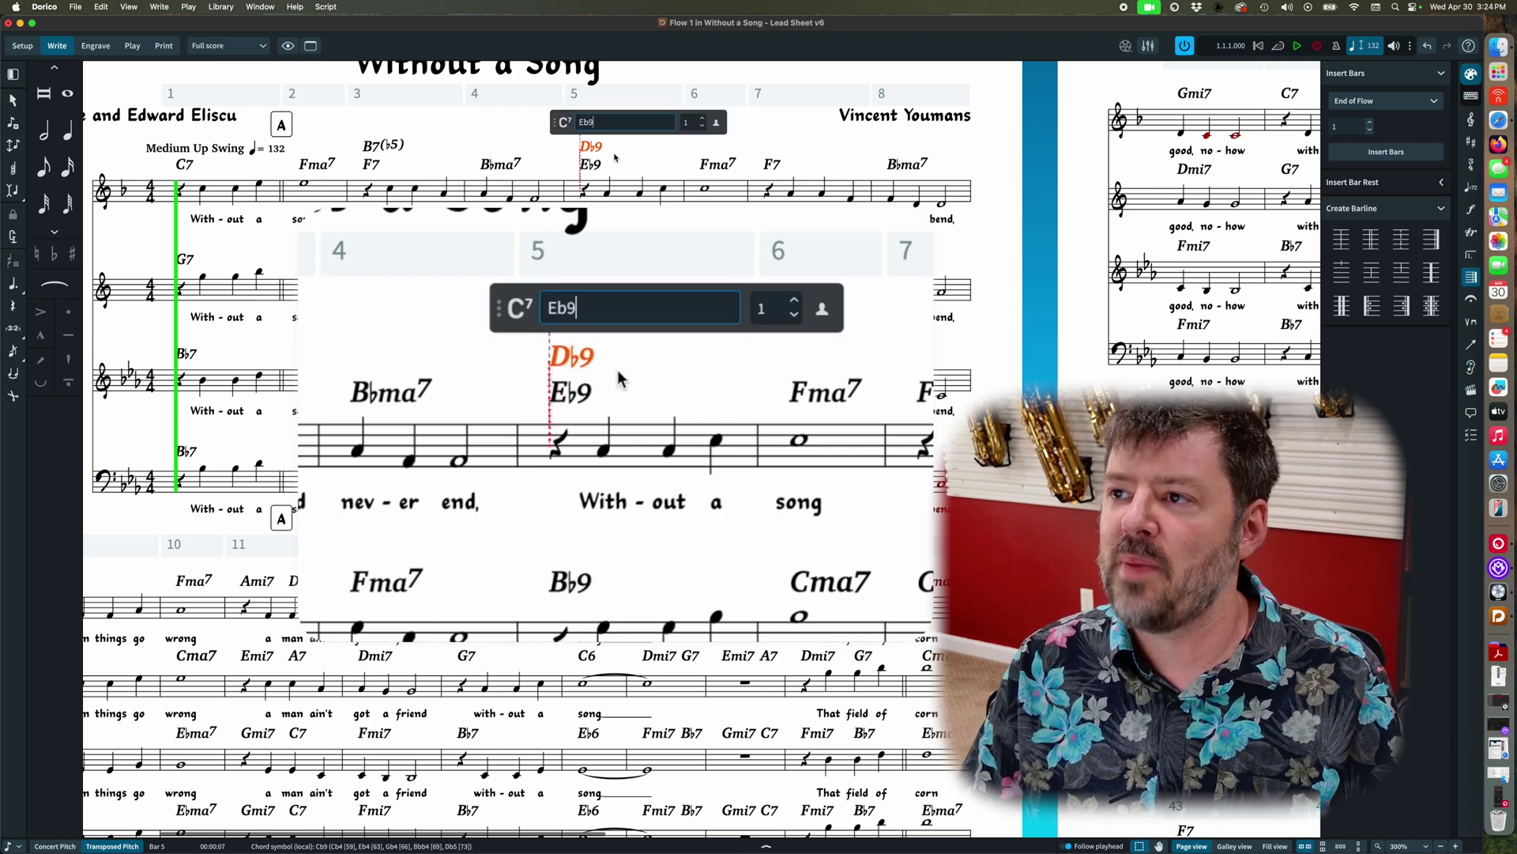
click(702, 118)
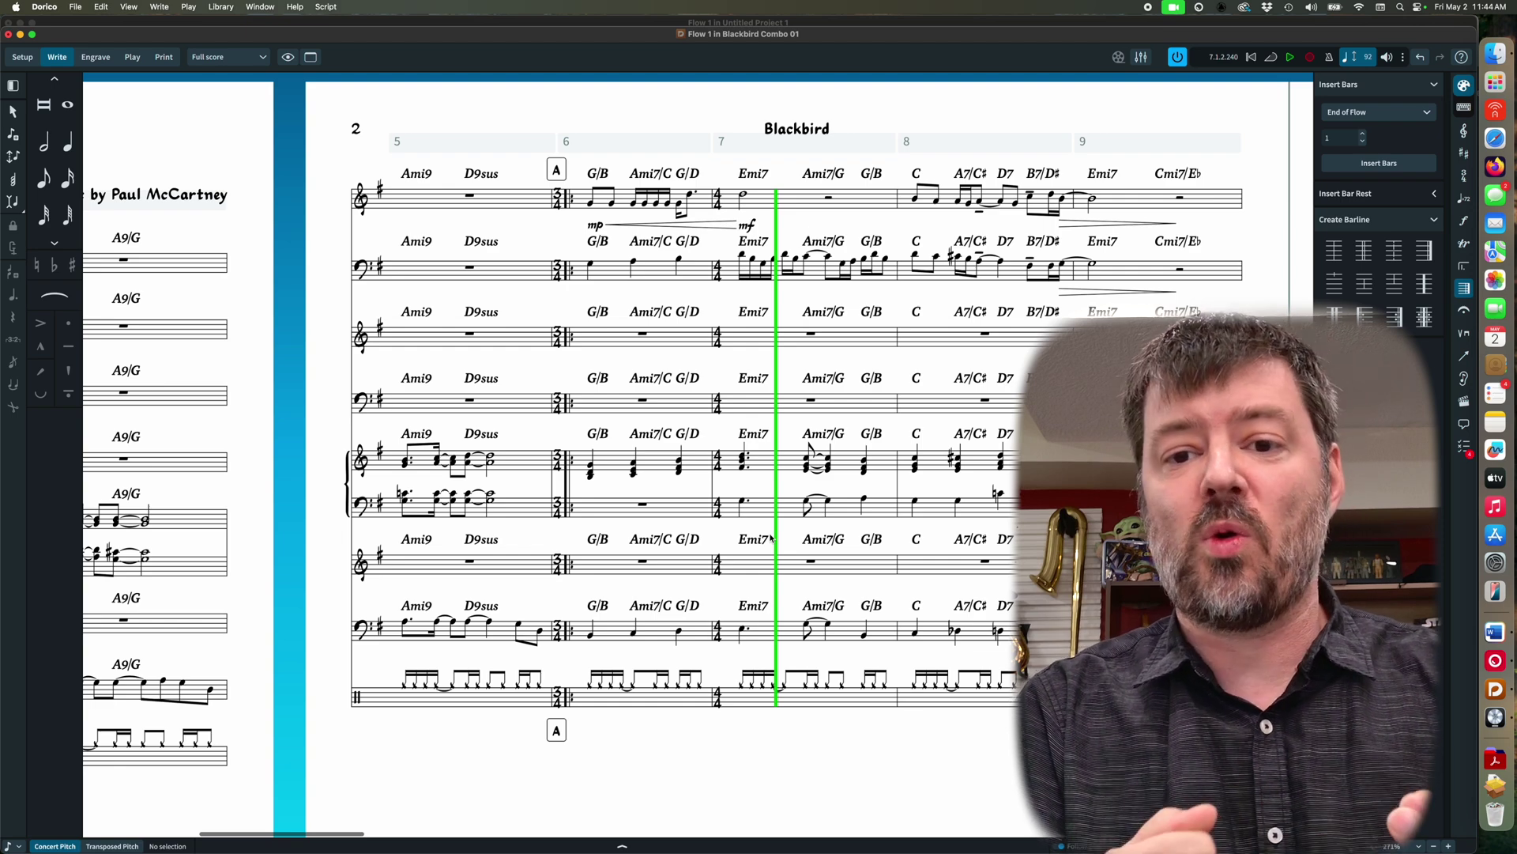
Select the chord symbols above the piano staff from bar 6 onward in the Blackbird full score with a marquee, and clear the selection
click(578, 419)
click(576, 438)
drag(574, 432, 1019, 437)
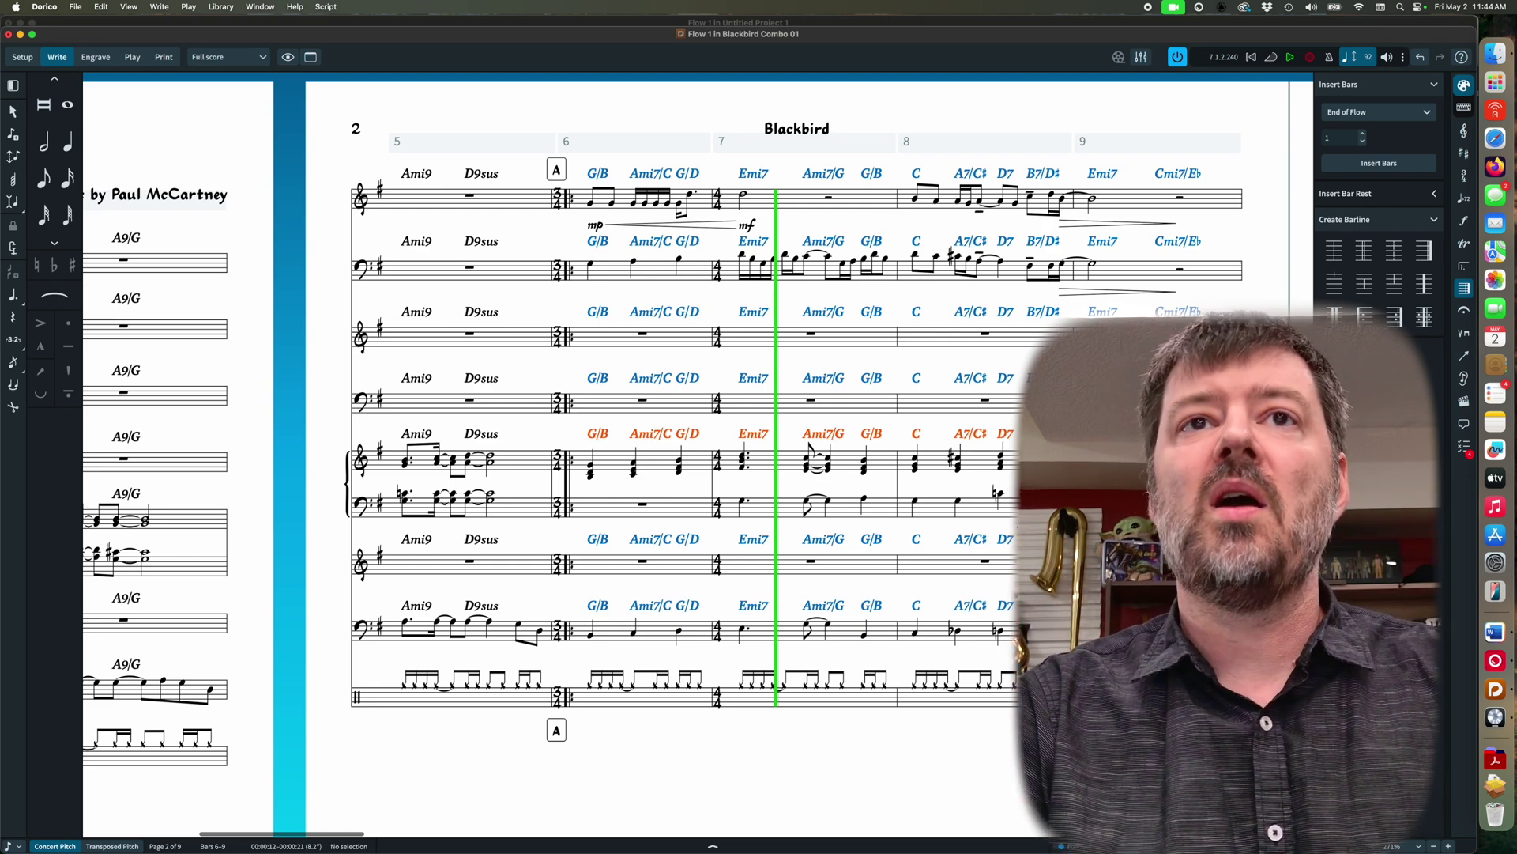
key(Escape)
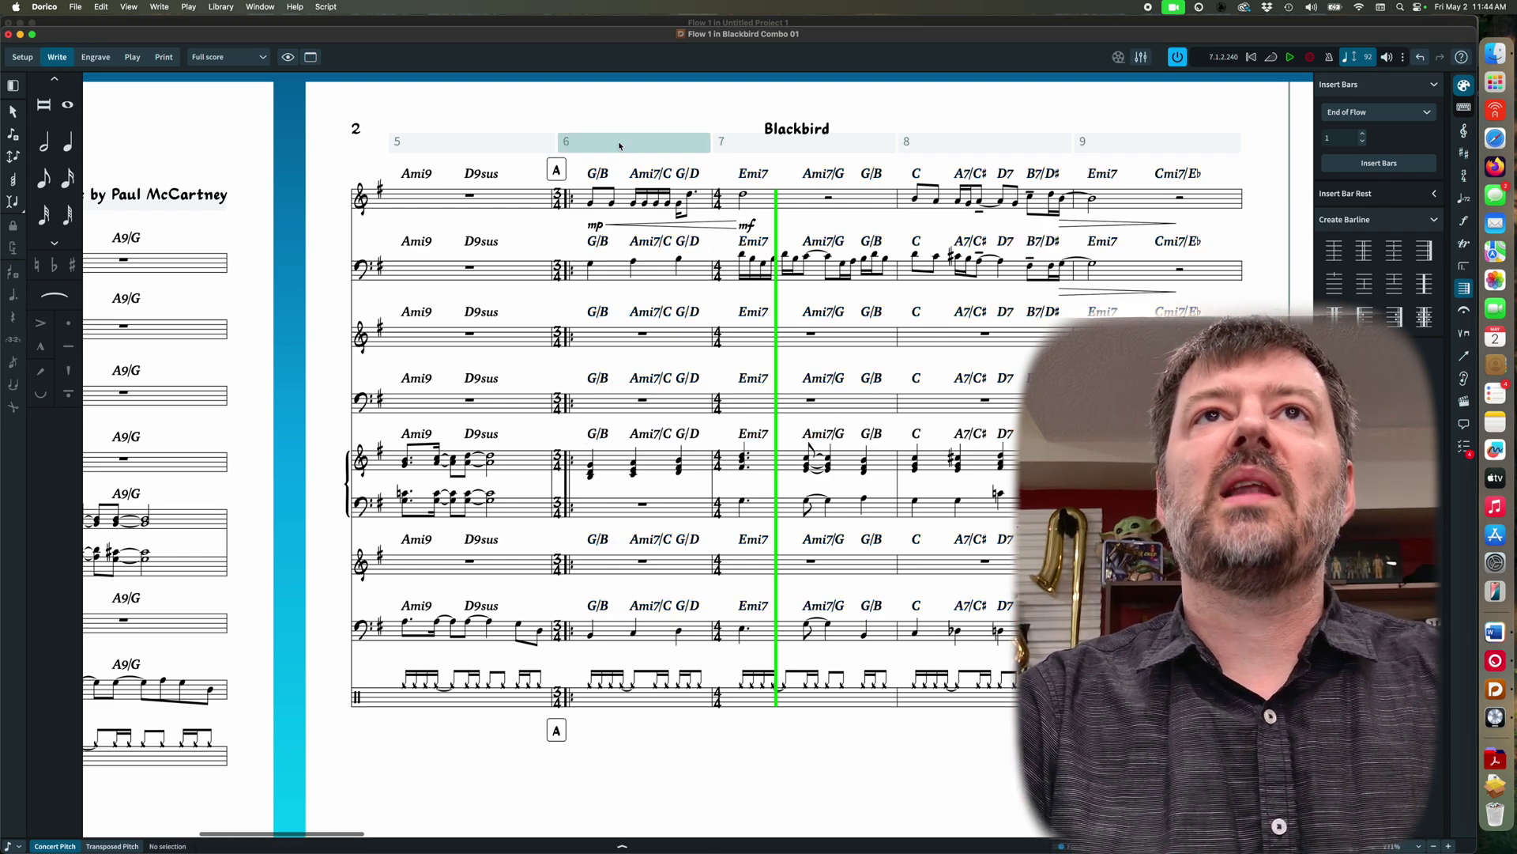
Select everything in bars 6 to 9, filter the selection to chord symbols only, and clear it
shift+click(1199, 145)
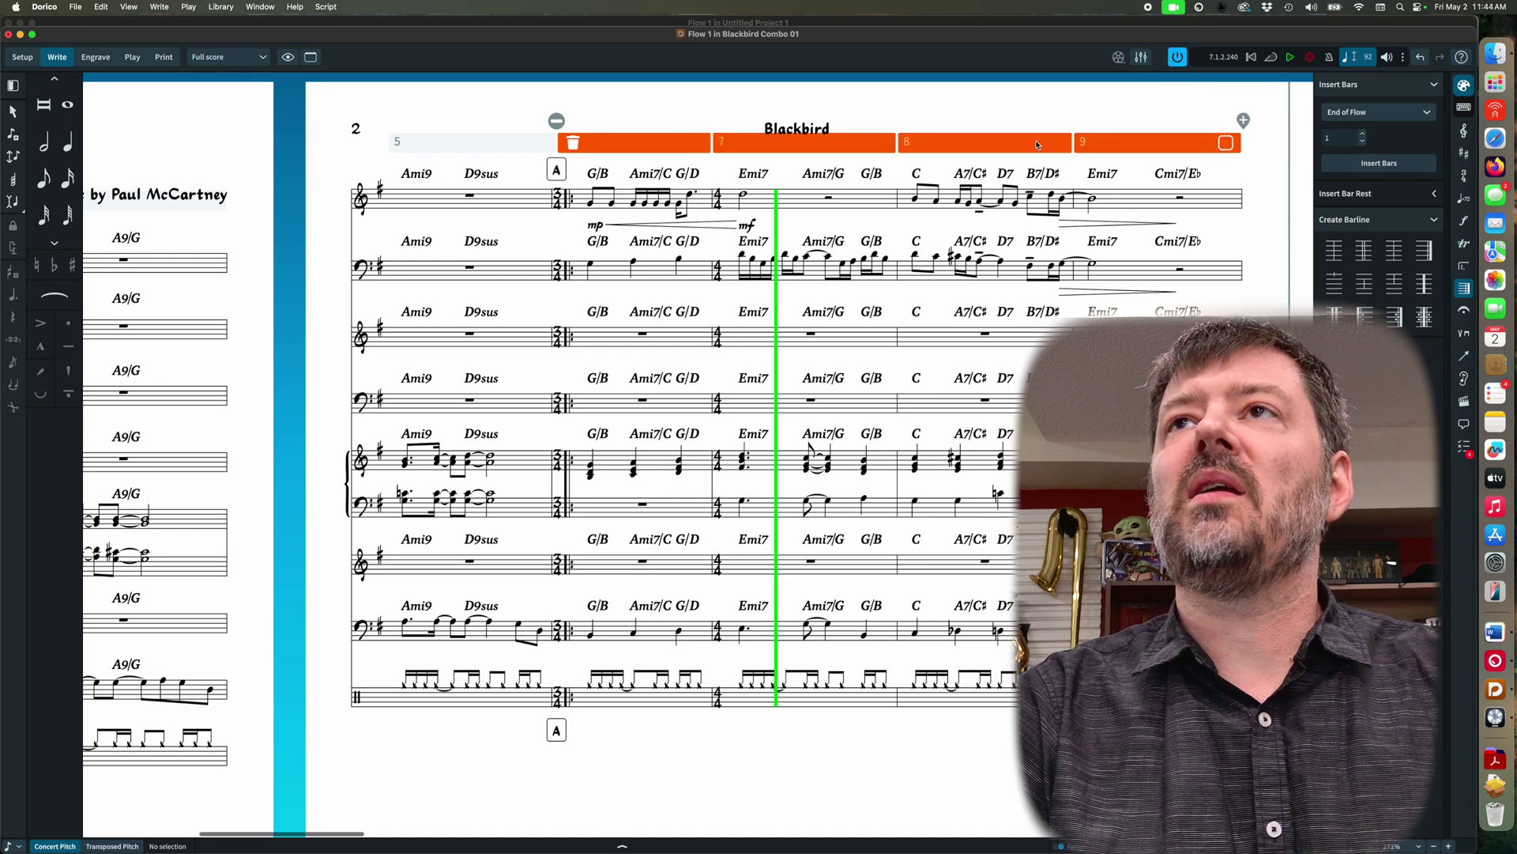
click(1226, 142)
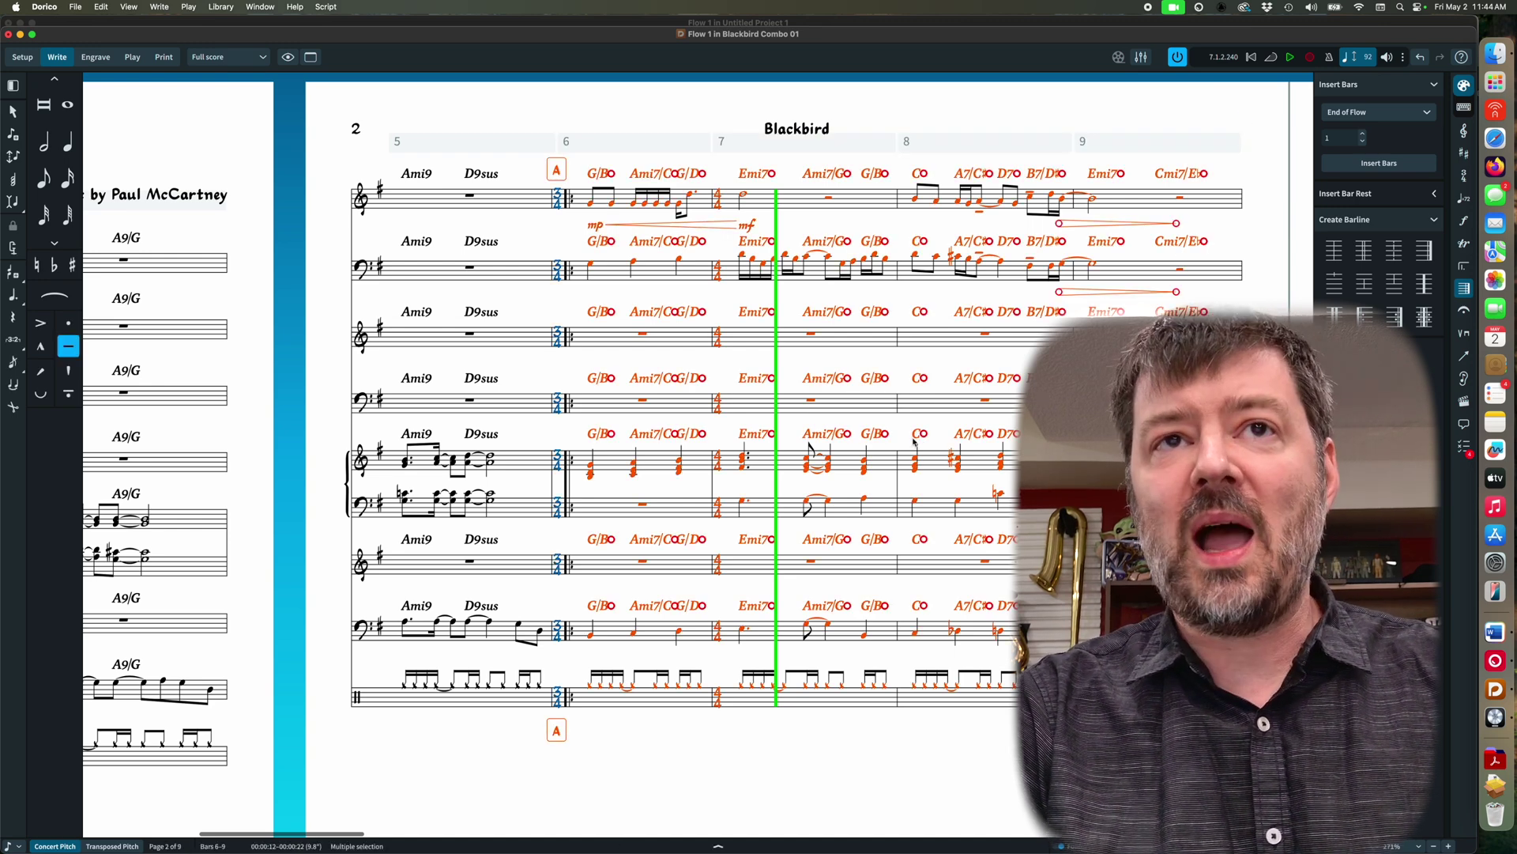
click(102, 8)
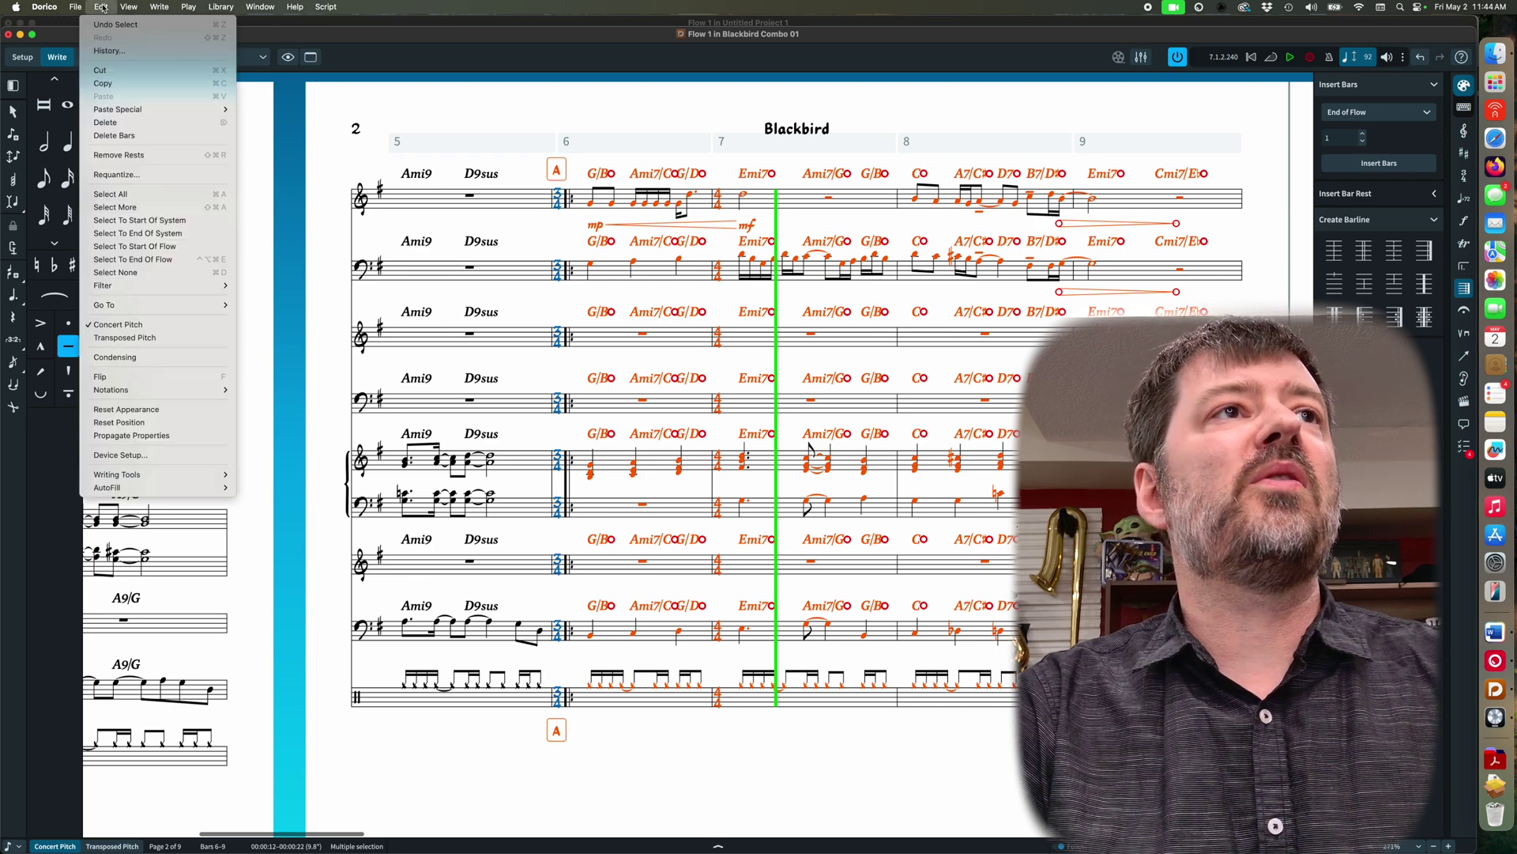
mouse_move(189, 285)
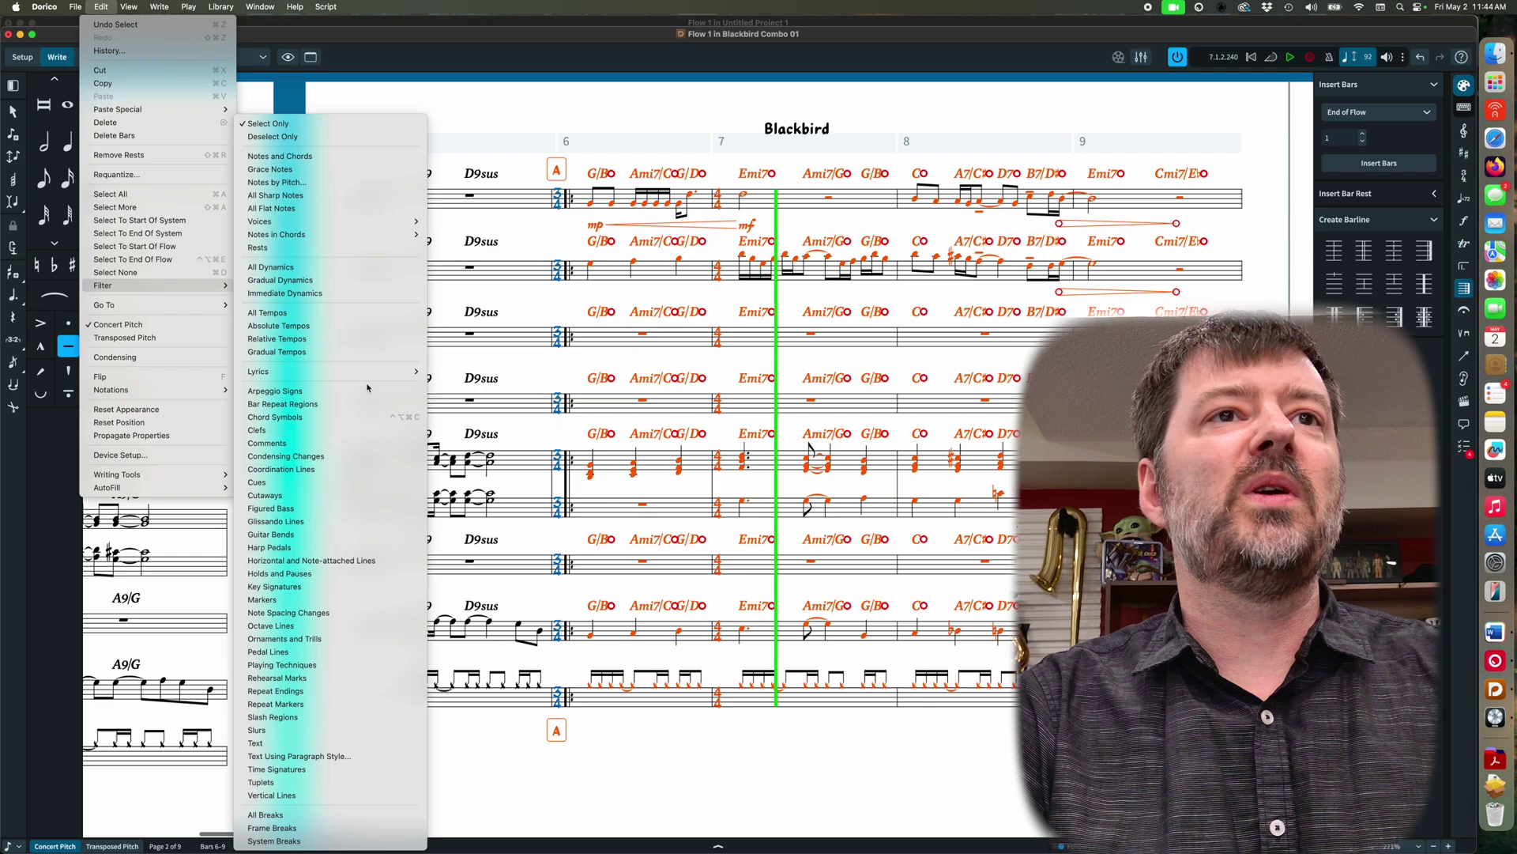
click(370, 405)
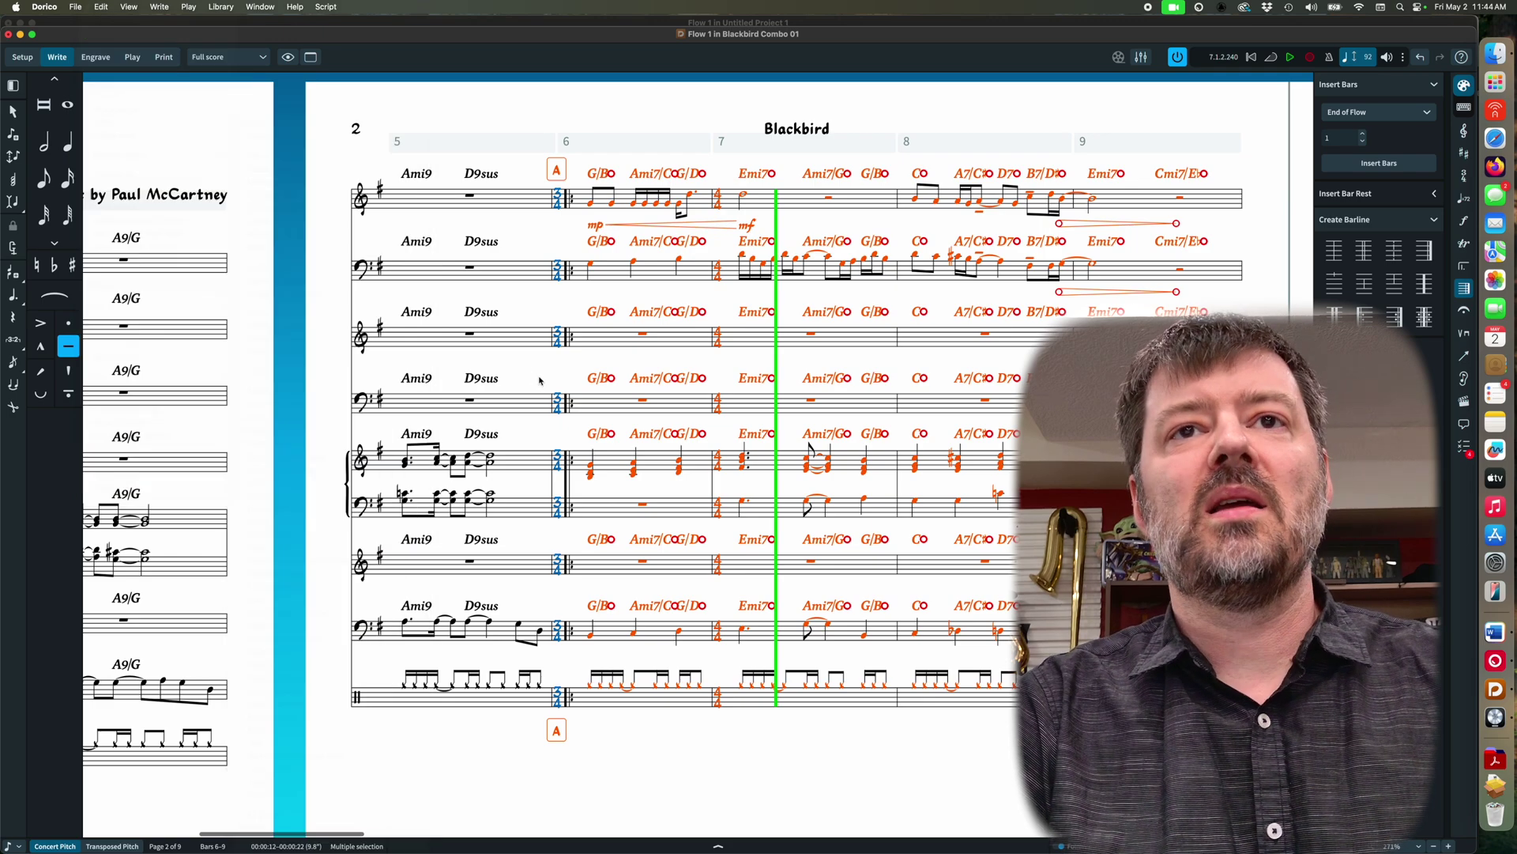
key(Escape)
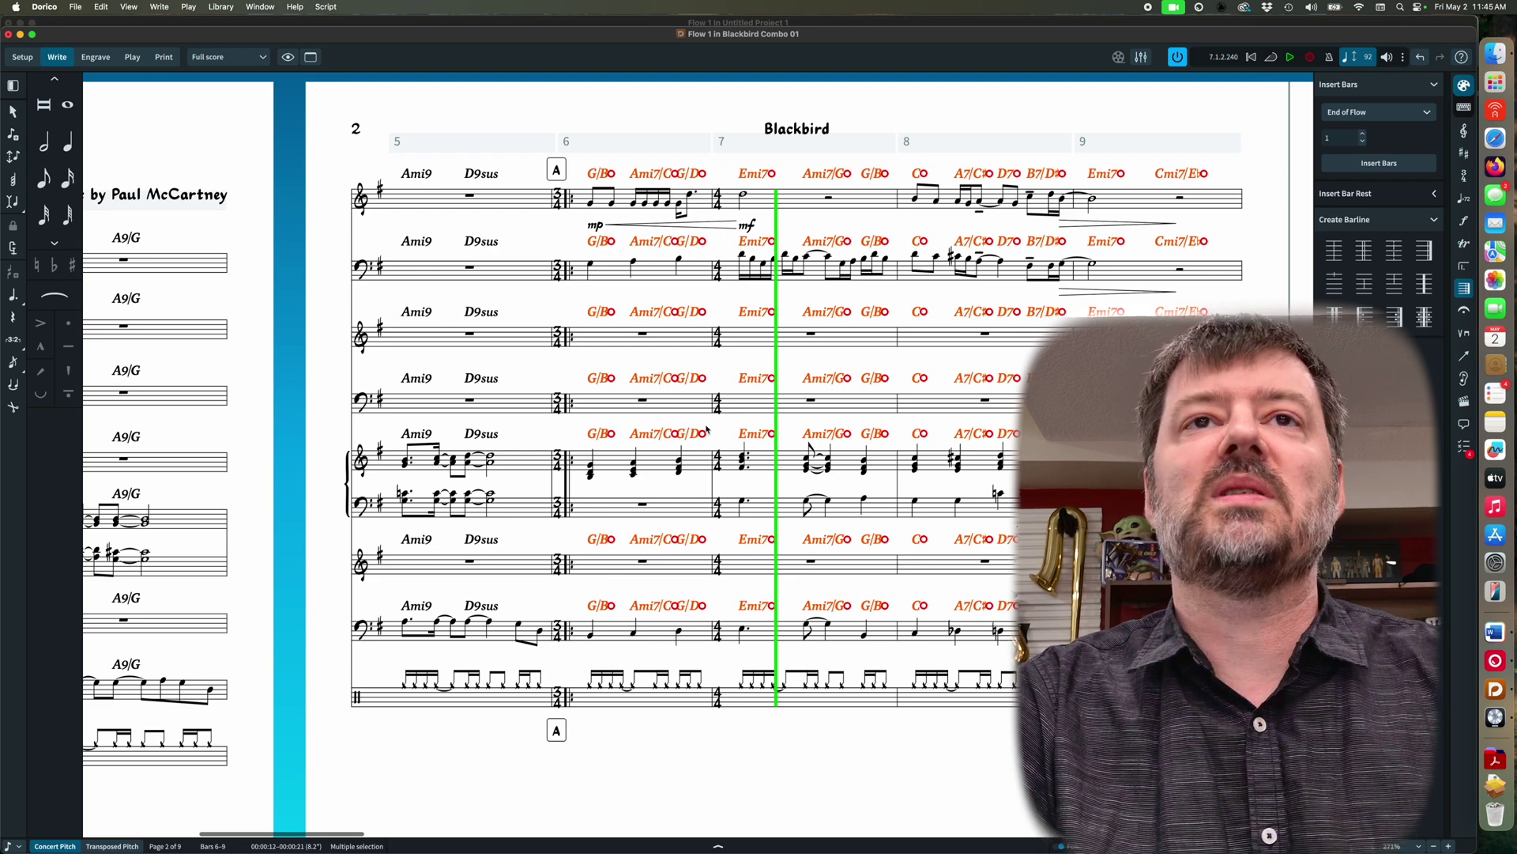
key(Escape)
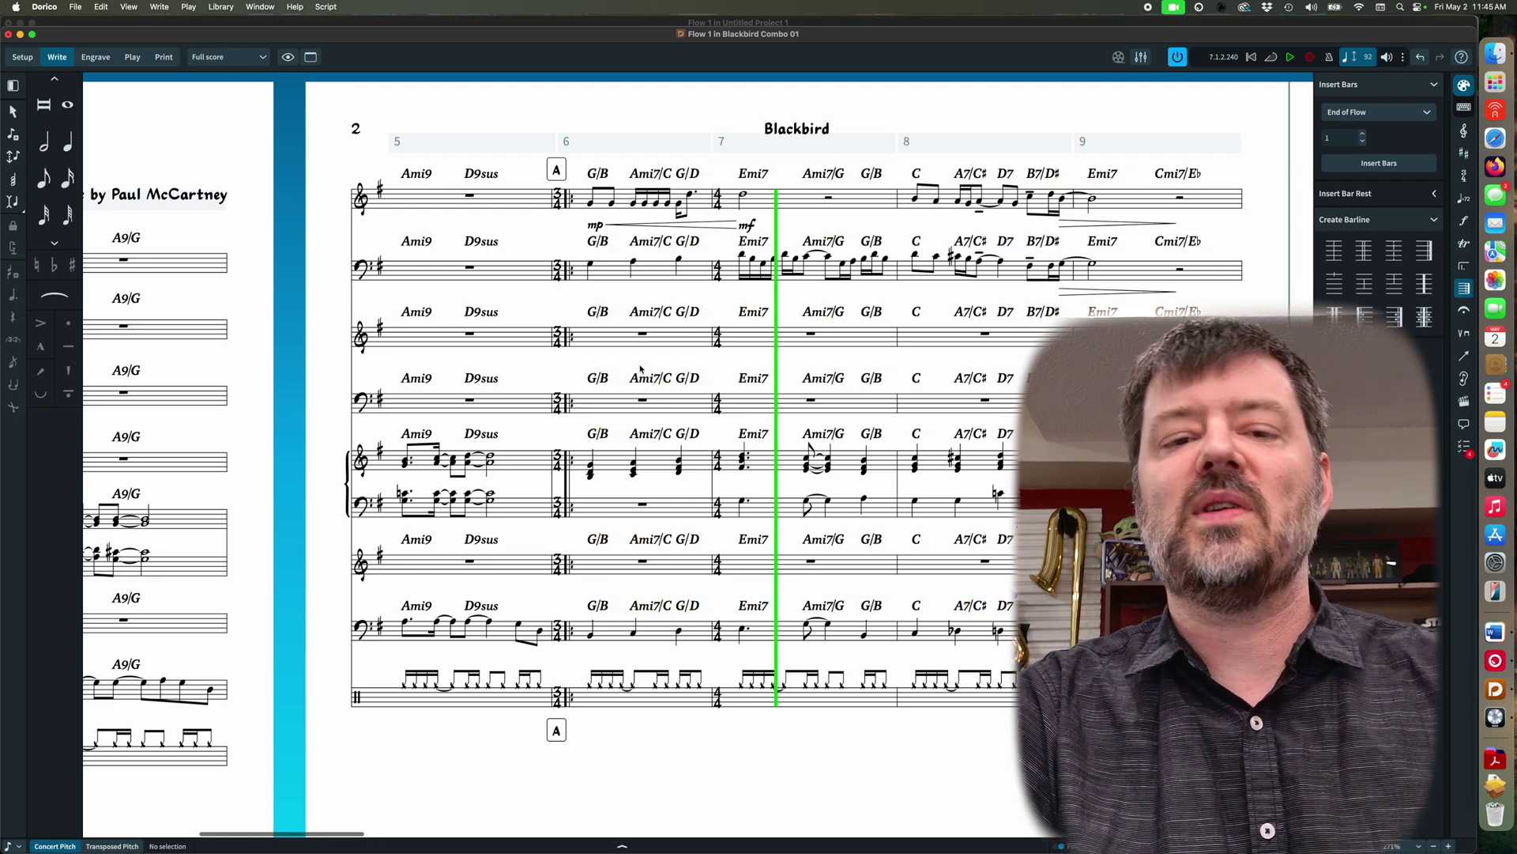
Select the chord symbol range from bar 6 to bar 9 in the full score and bars 1 to 16 in the Bb Version layout
shift+click(599, 378)
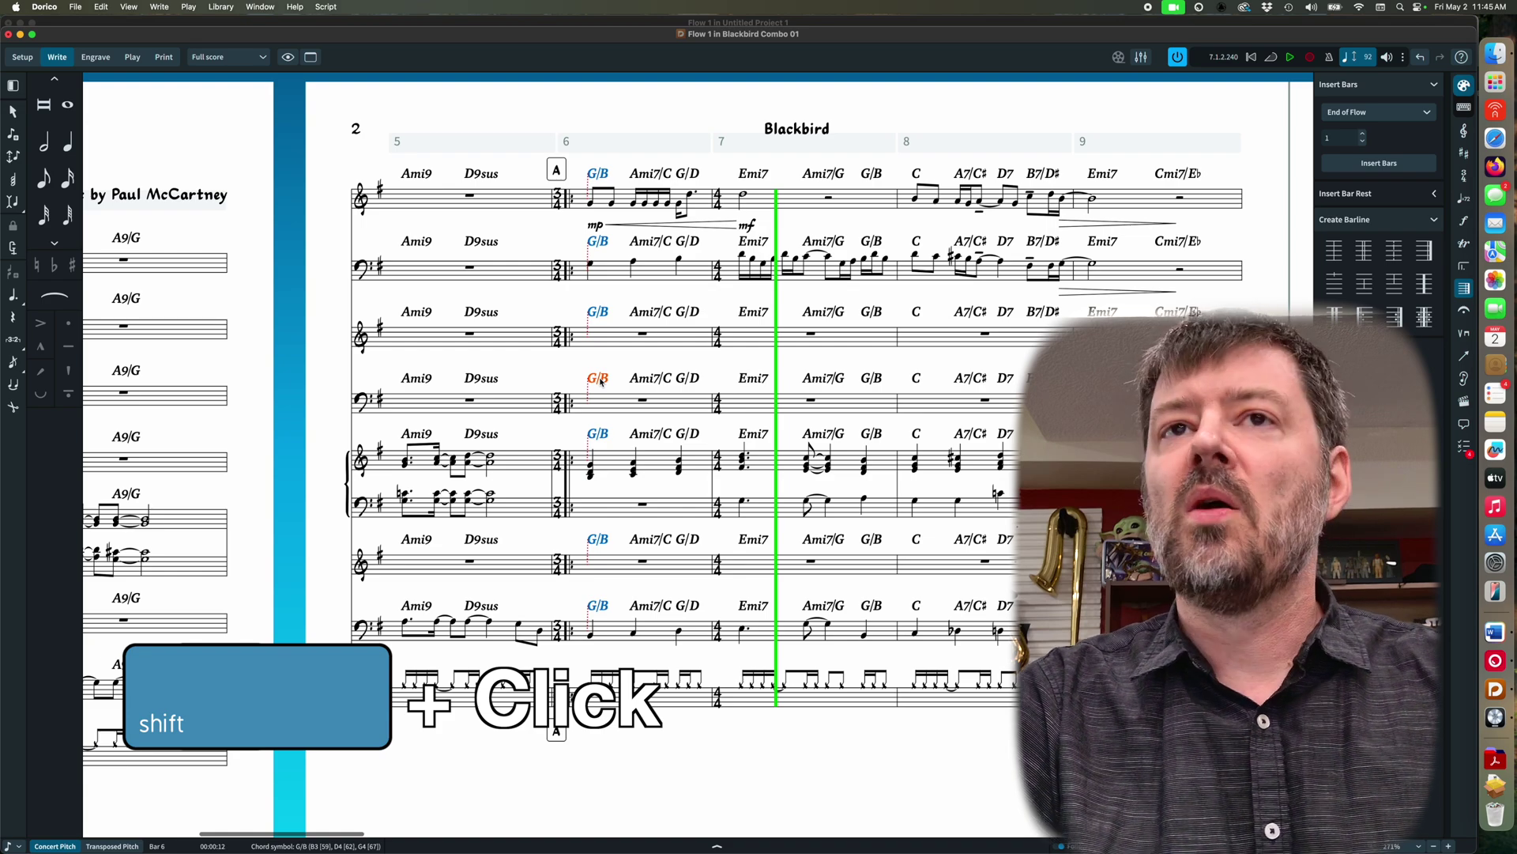
shift+click(1102, 379)
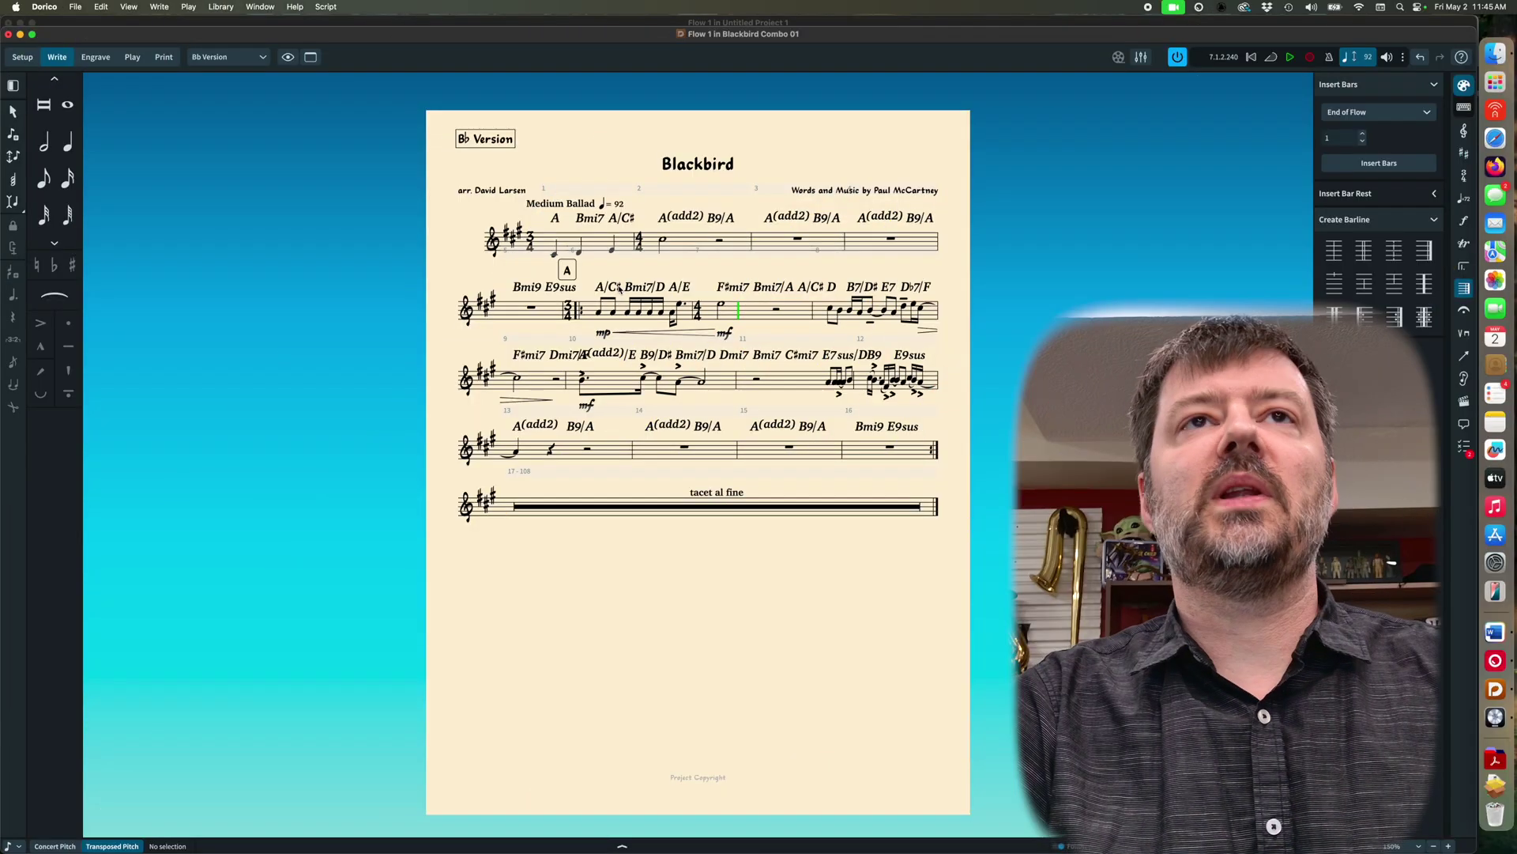
click(557, 221)
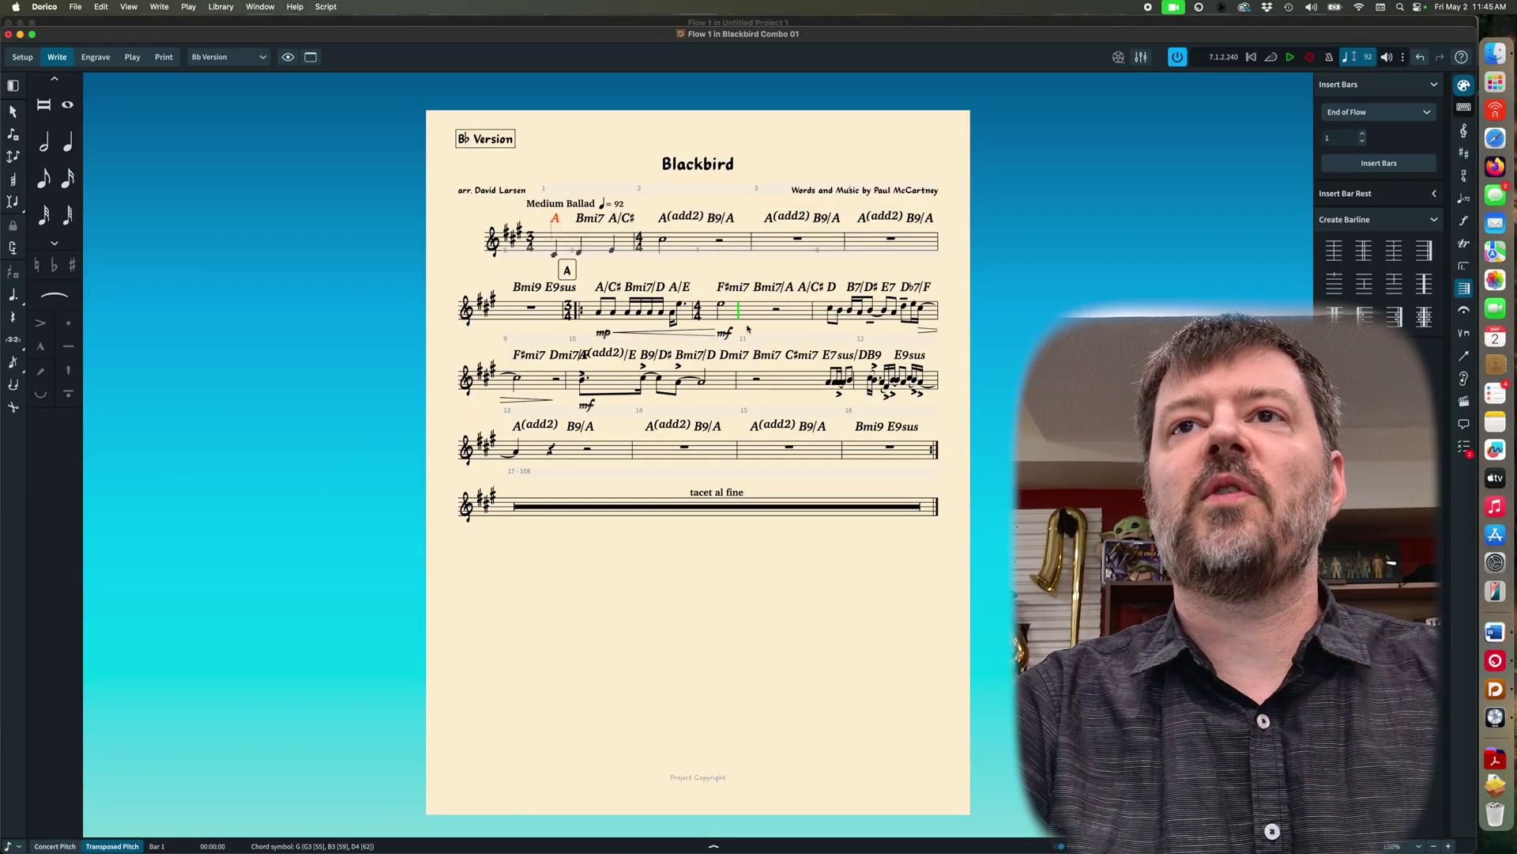
shift+click(910, 429)
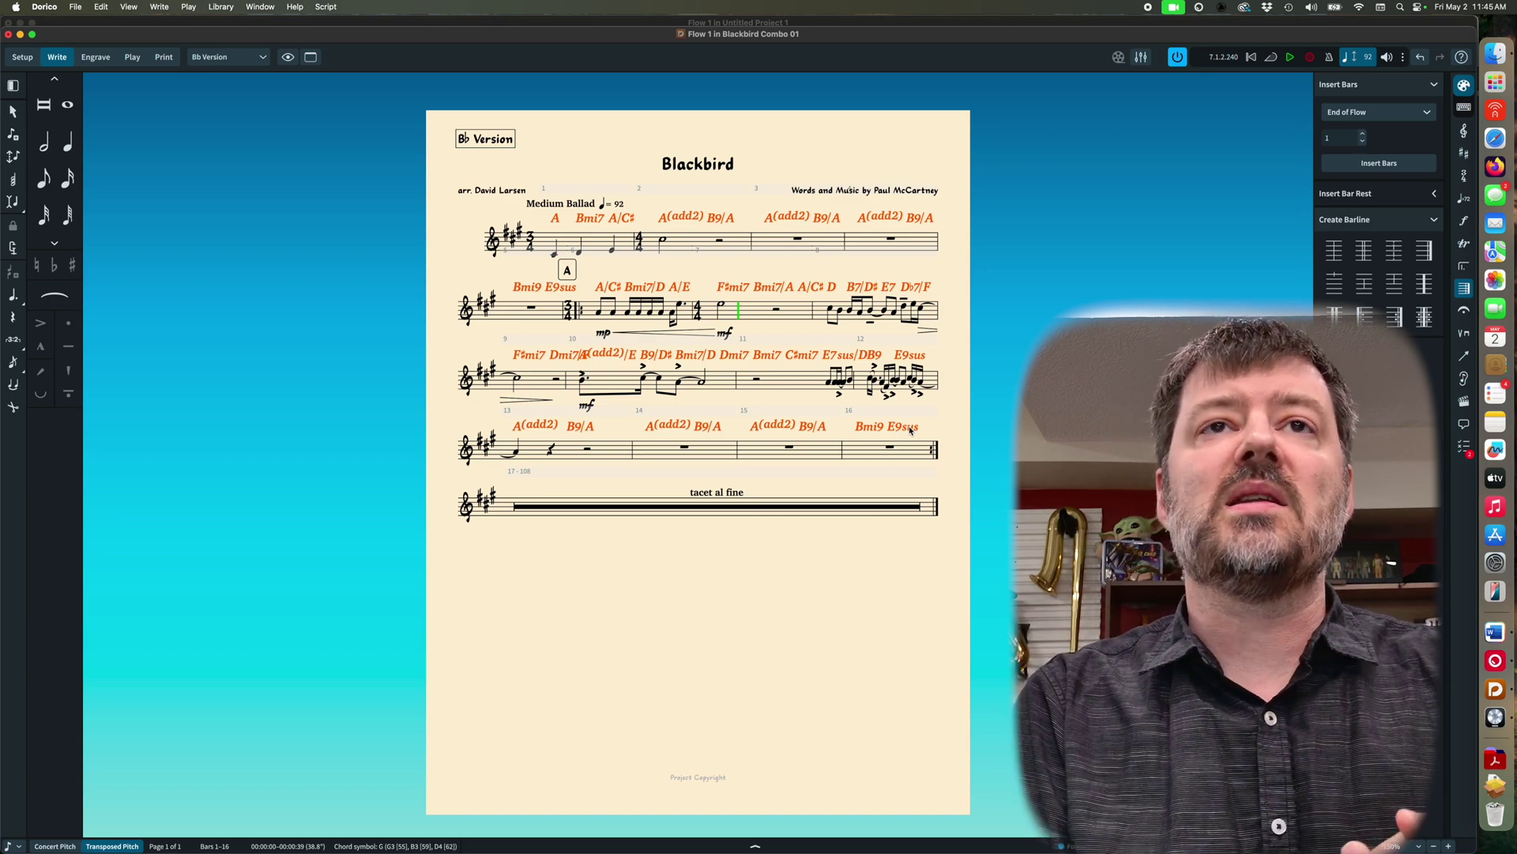
click(878, 485)
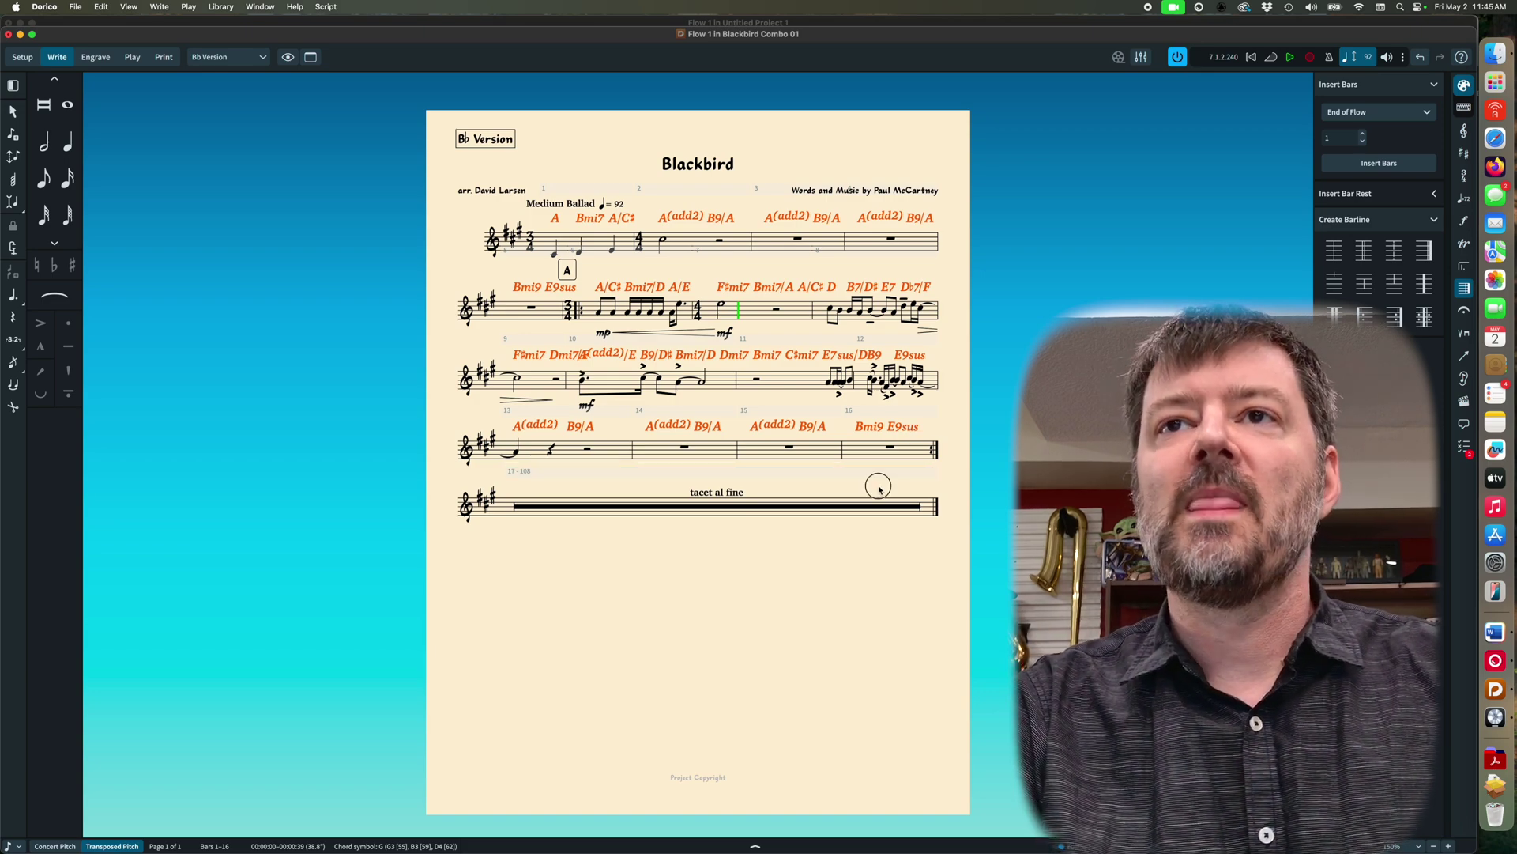
Select only the E9sus in bar 16 and the A(add2) in bar 13 together, and clear the selection
super+click(902, 431)
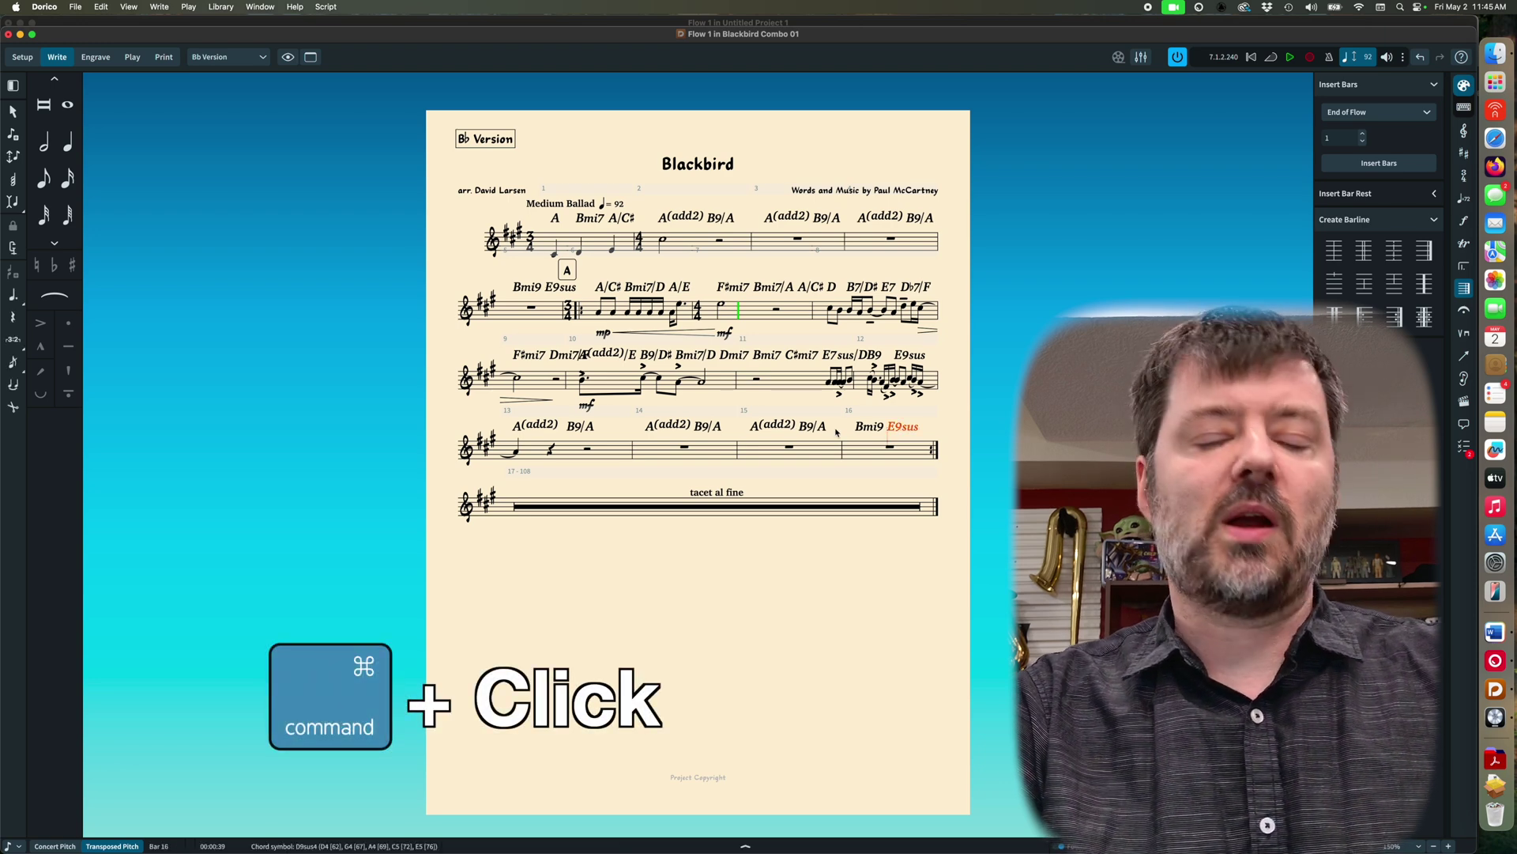
super+click(535, 425)
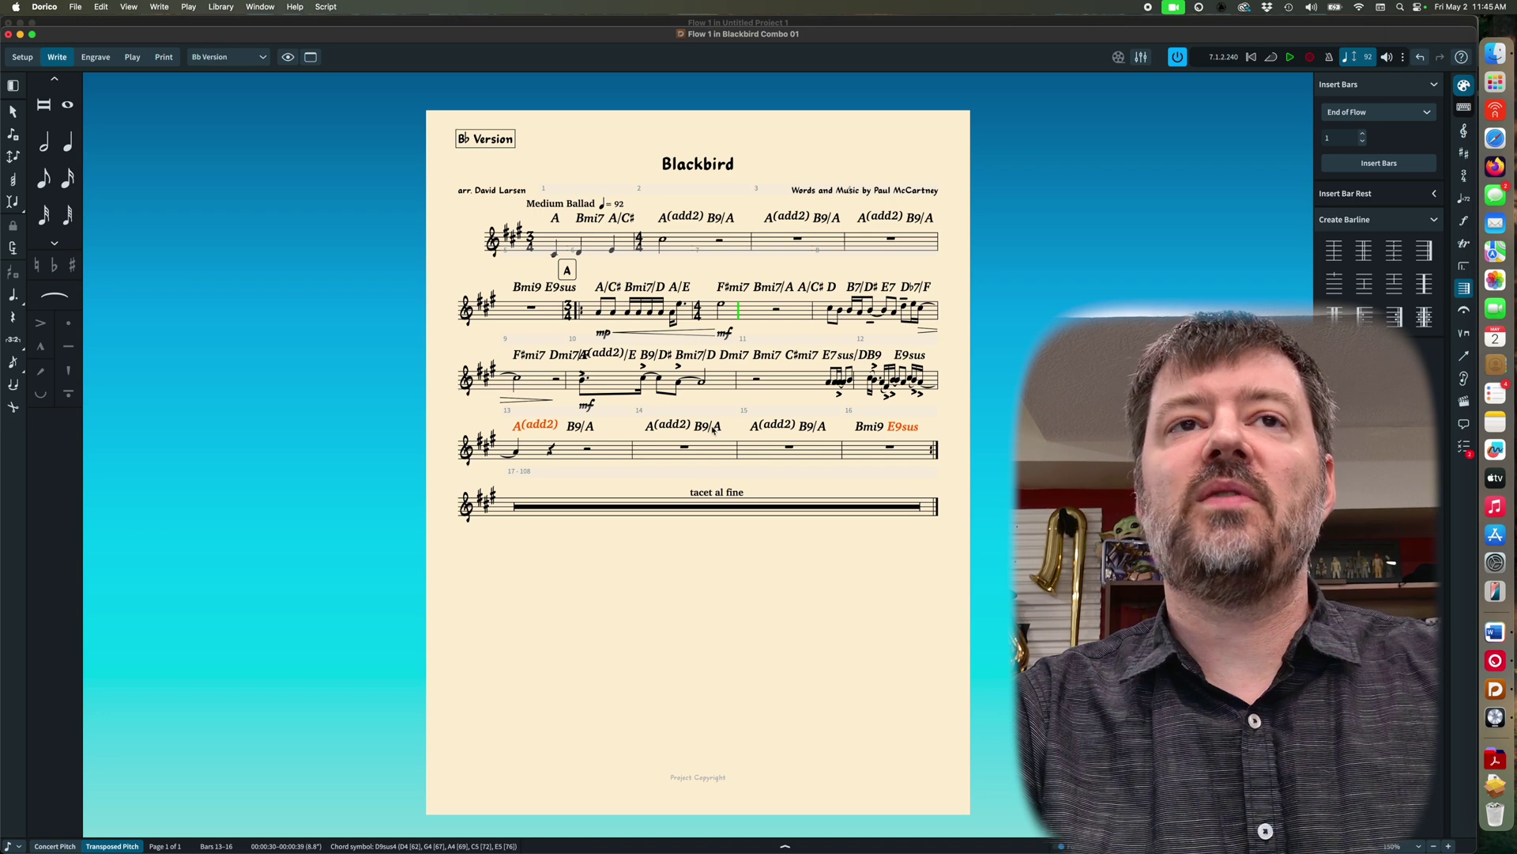
click(645, 609)
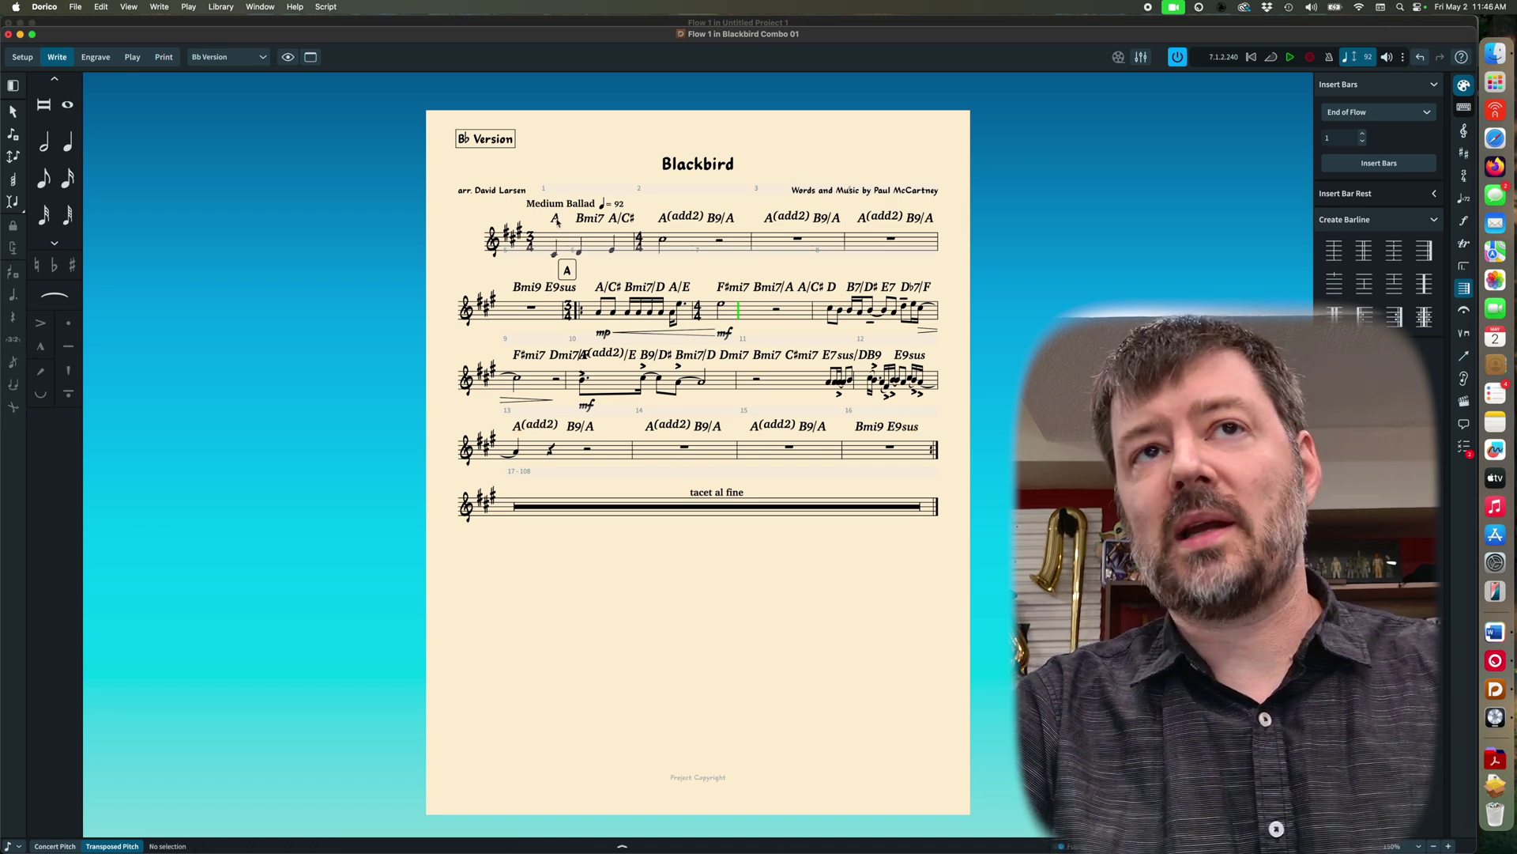
Select the A chord symbol in bar 1 of the Bb Version and extend the selection to all chord symbols in the part
click(556, 220)
key(shift+super+a)
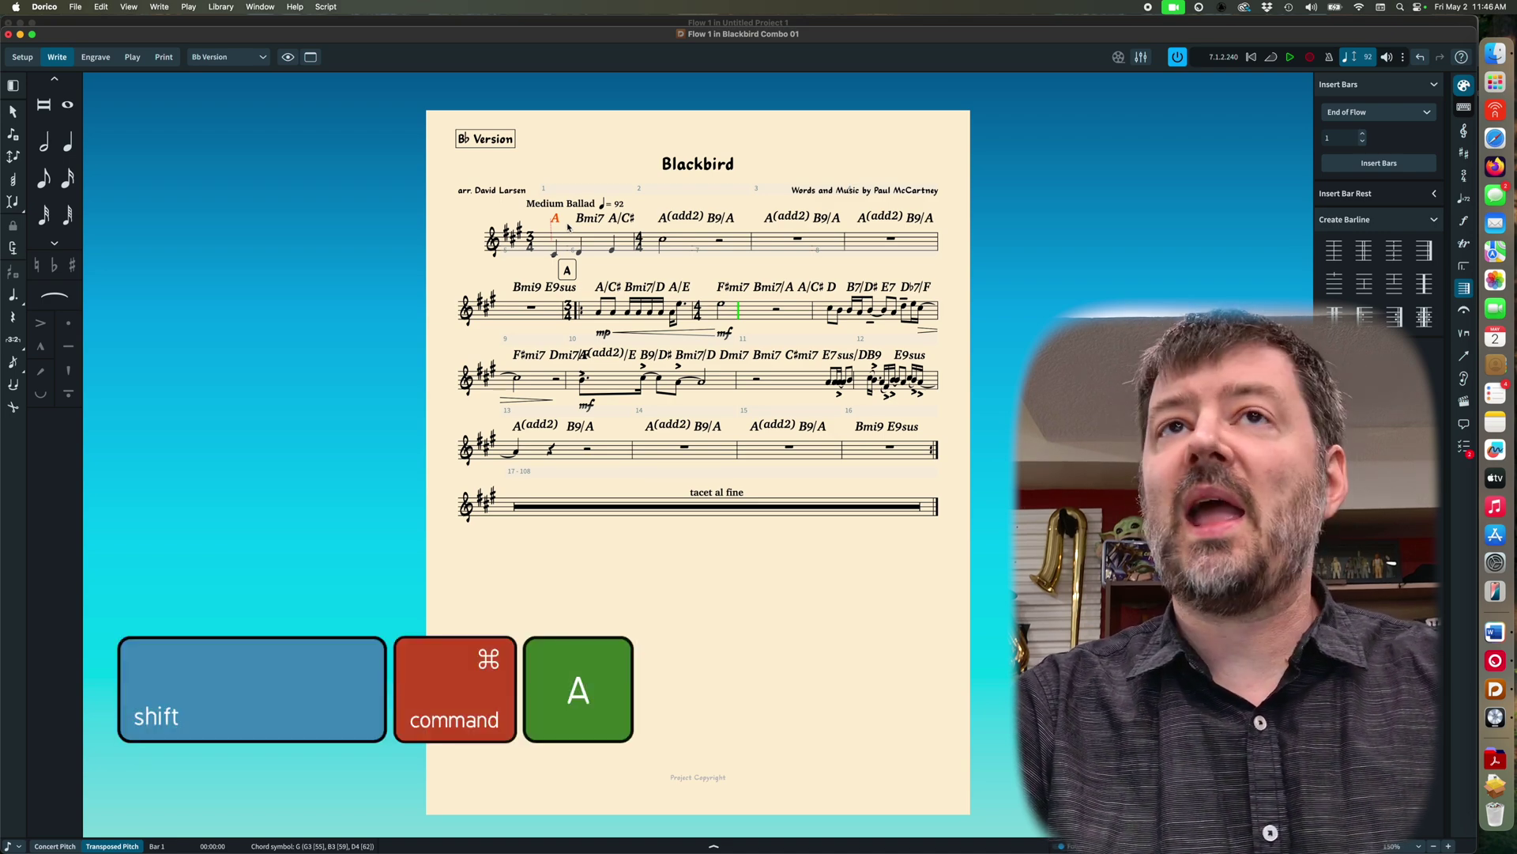
key(shift+super+a)
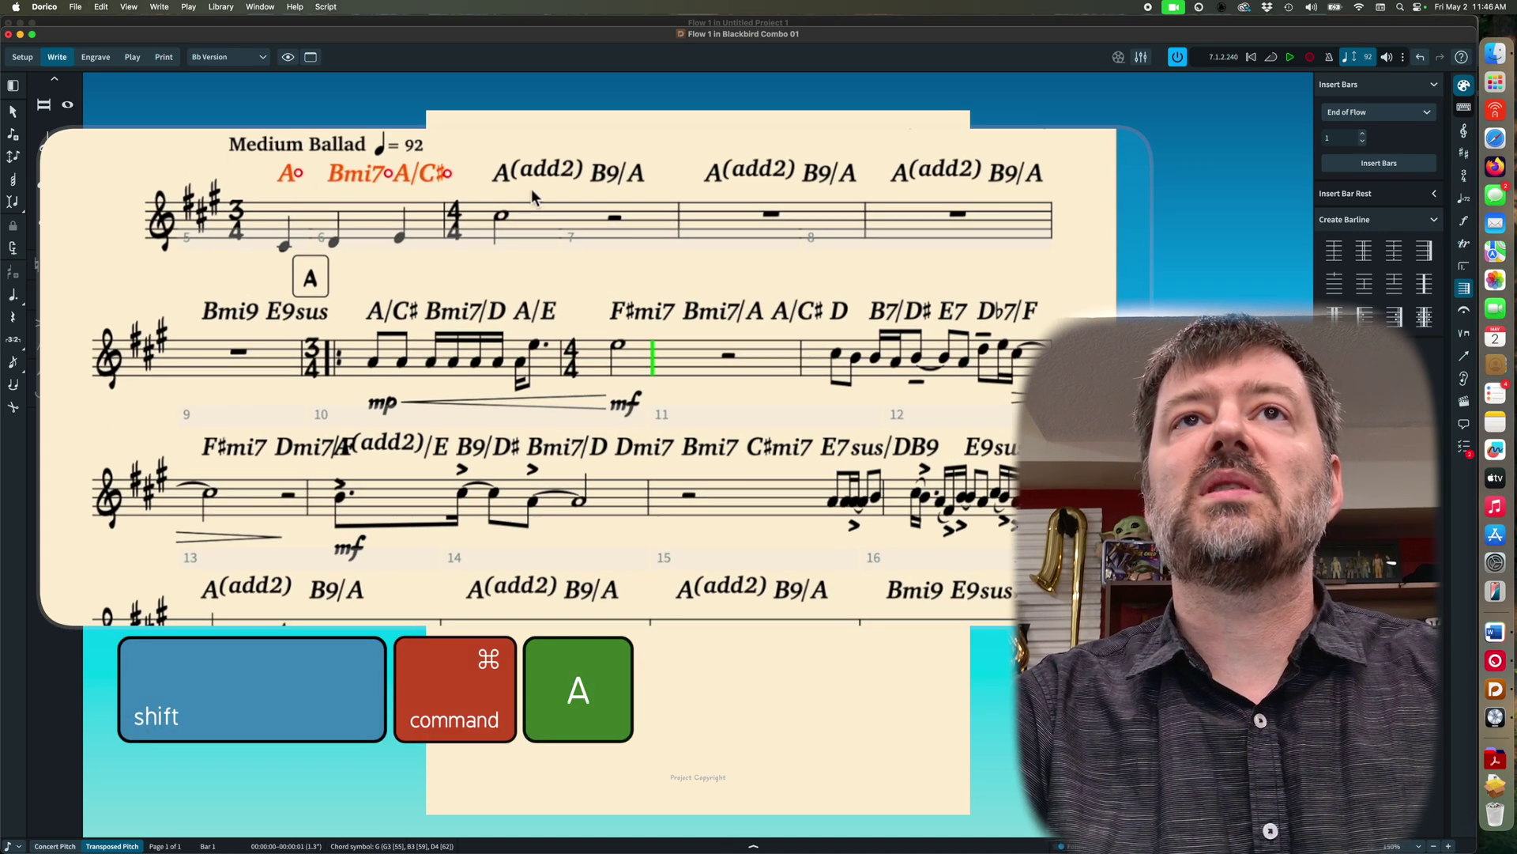
key(shift+super+a)
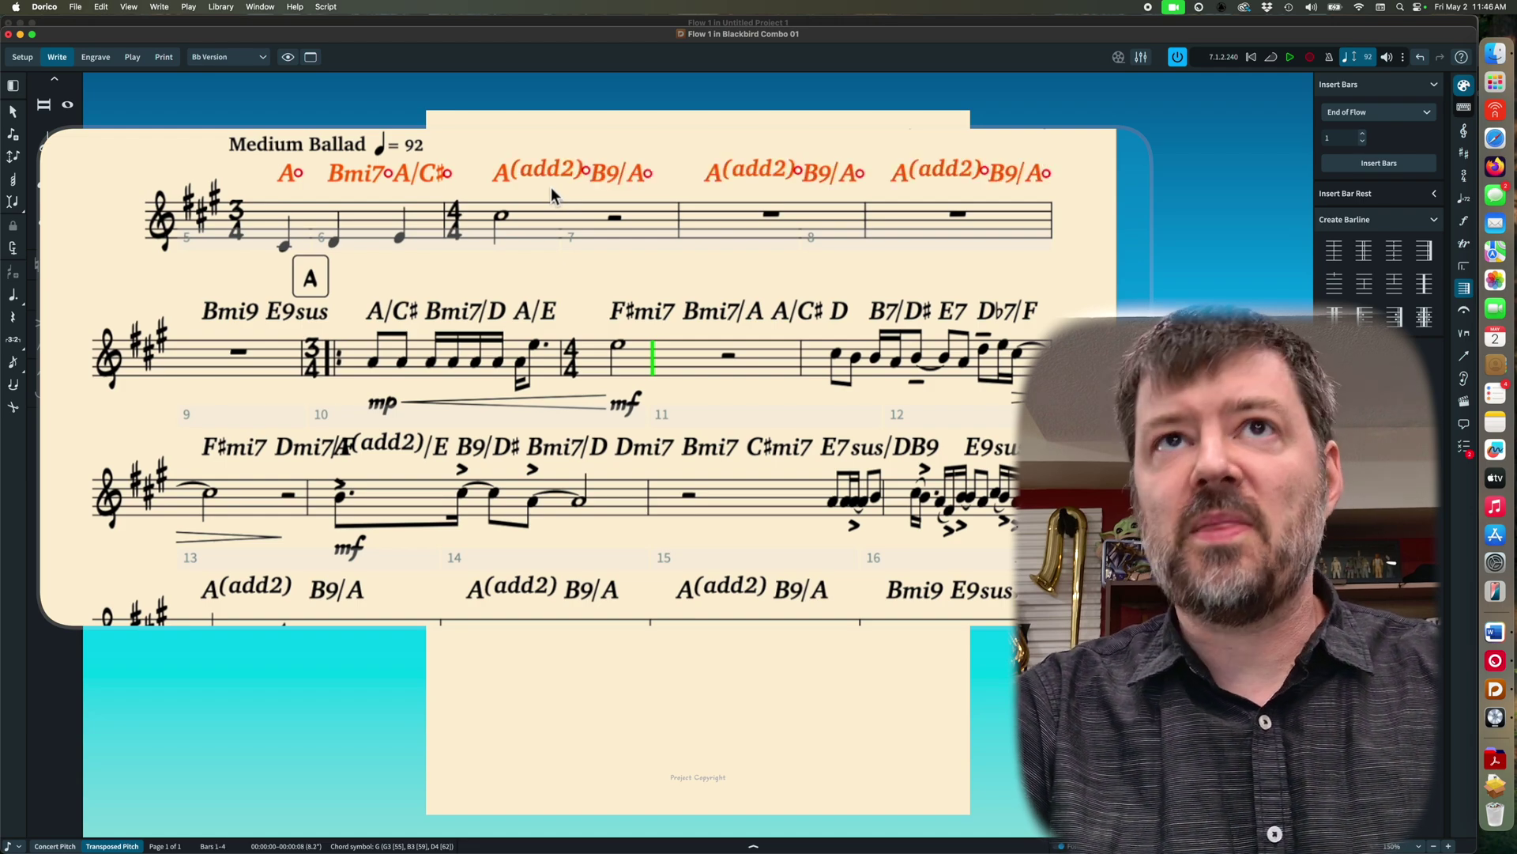
key(shift+super+a)
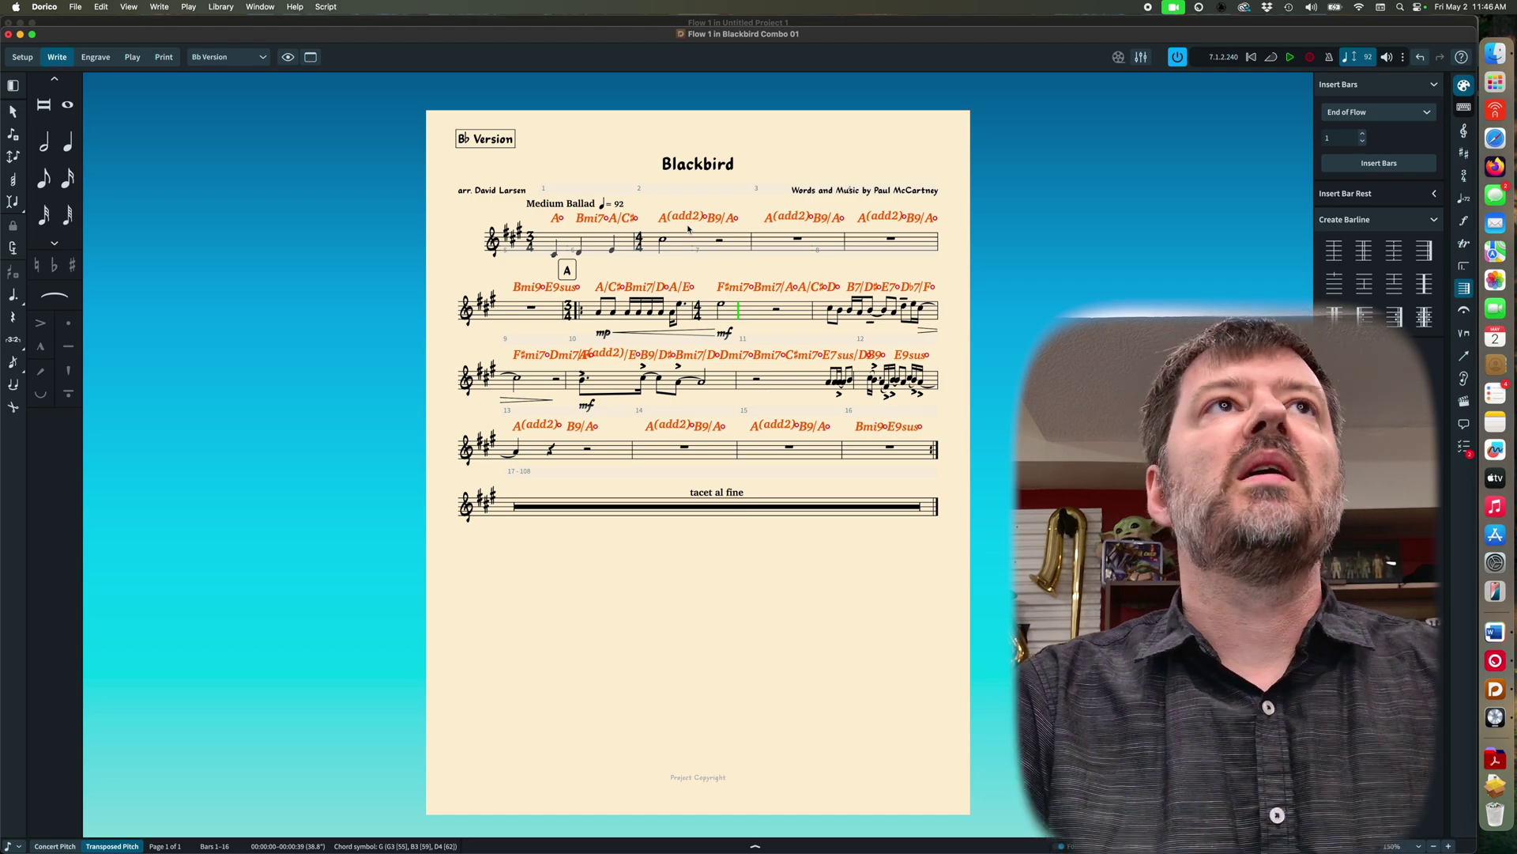
Switch to the Full score layout and clear the chord symbol selection
click(237, 57)
click(237, 76)
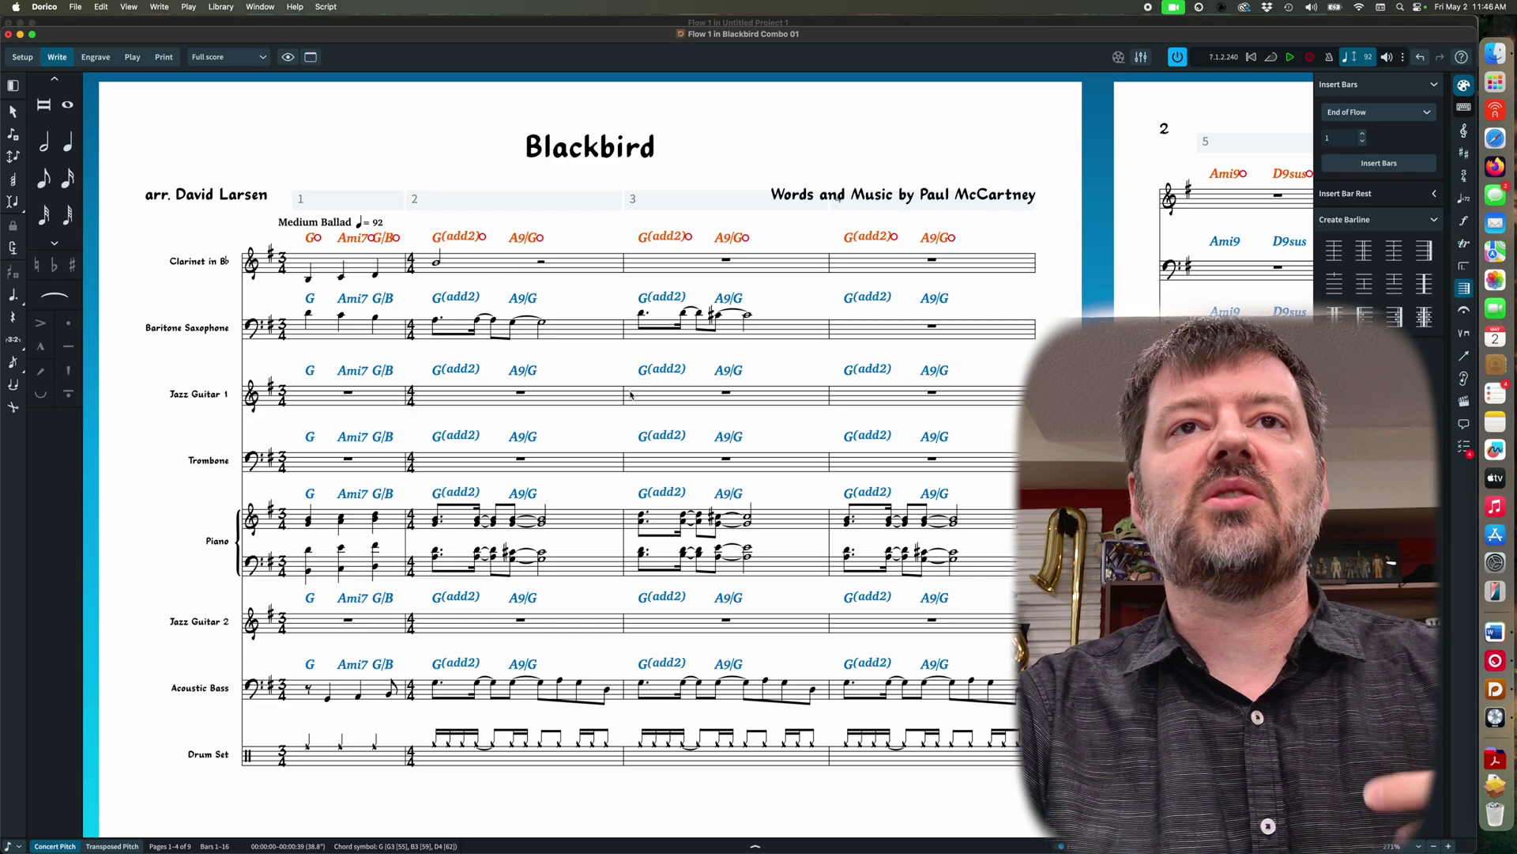
key(Escape)
Select the passage from bar 6 onward across the piano to drum set staves, and clear the selection
scroll(610, 428, right, 10)
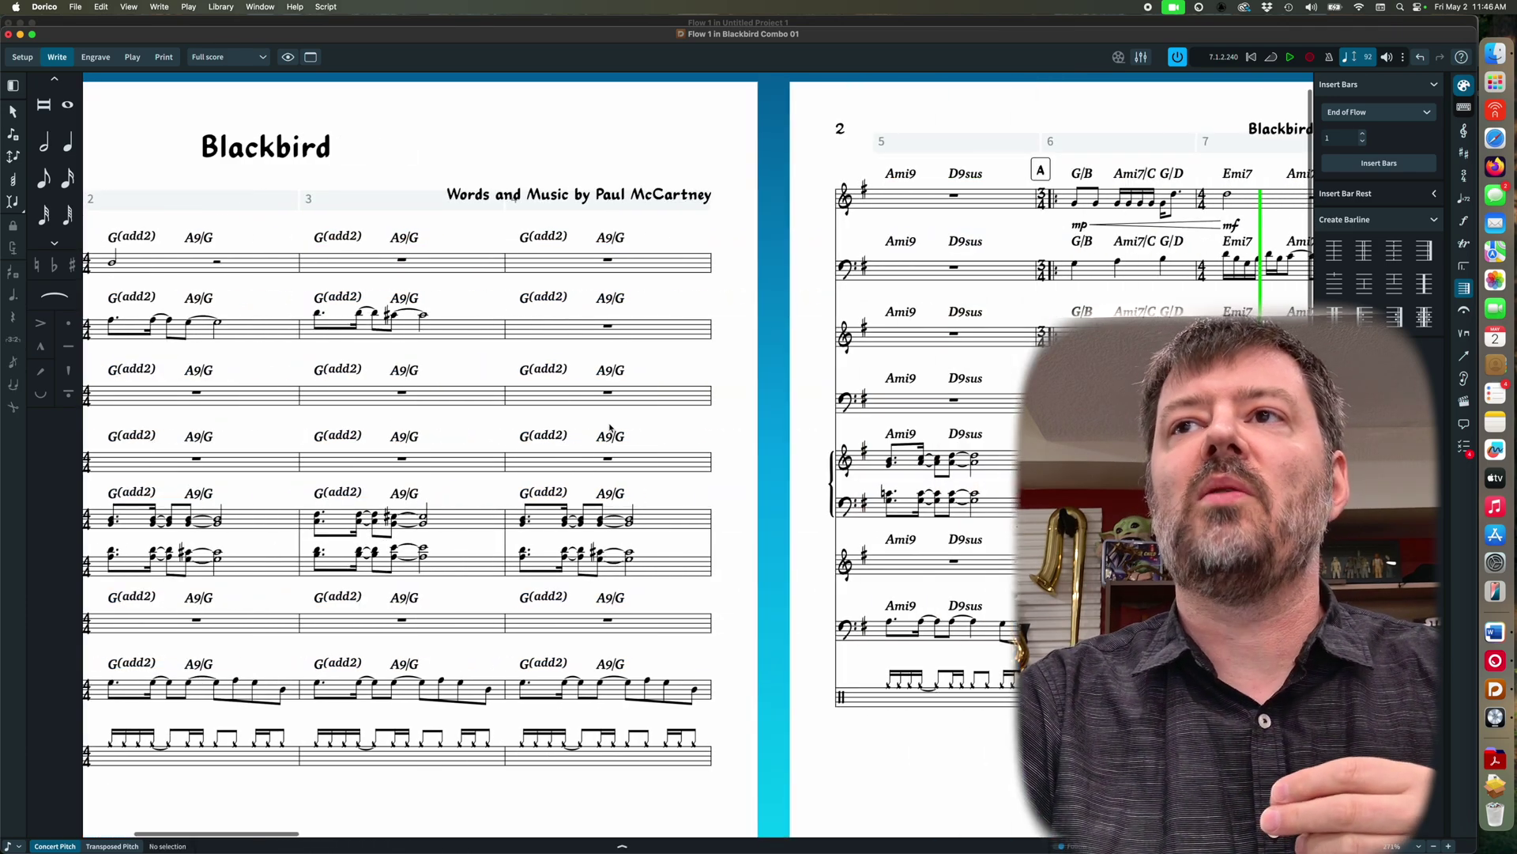
scroll(610, 428, right, 5)
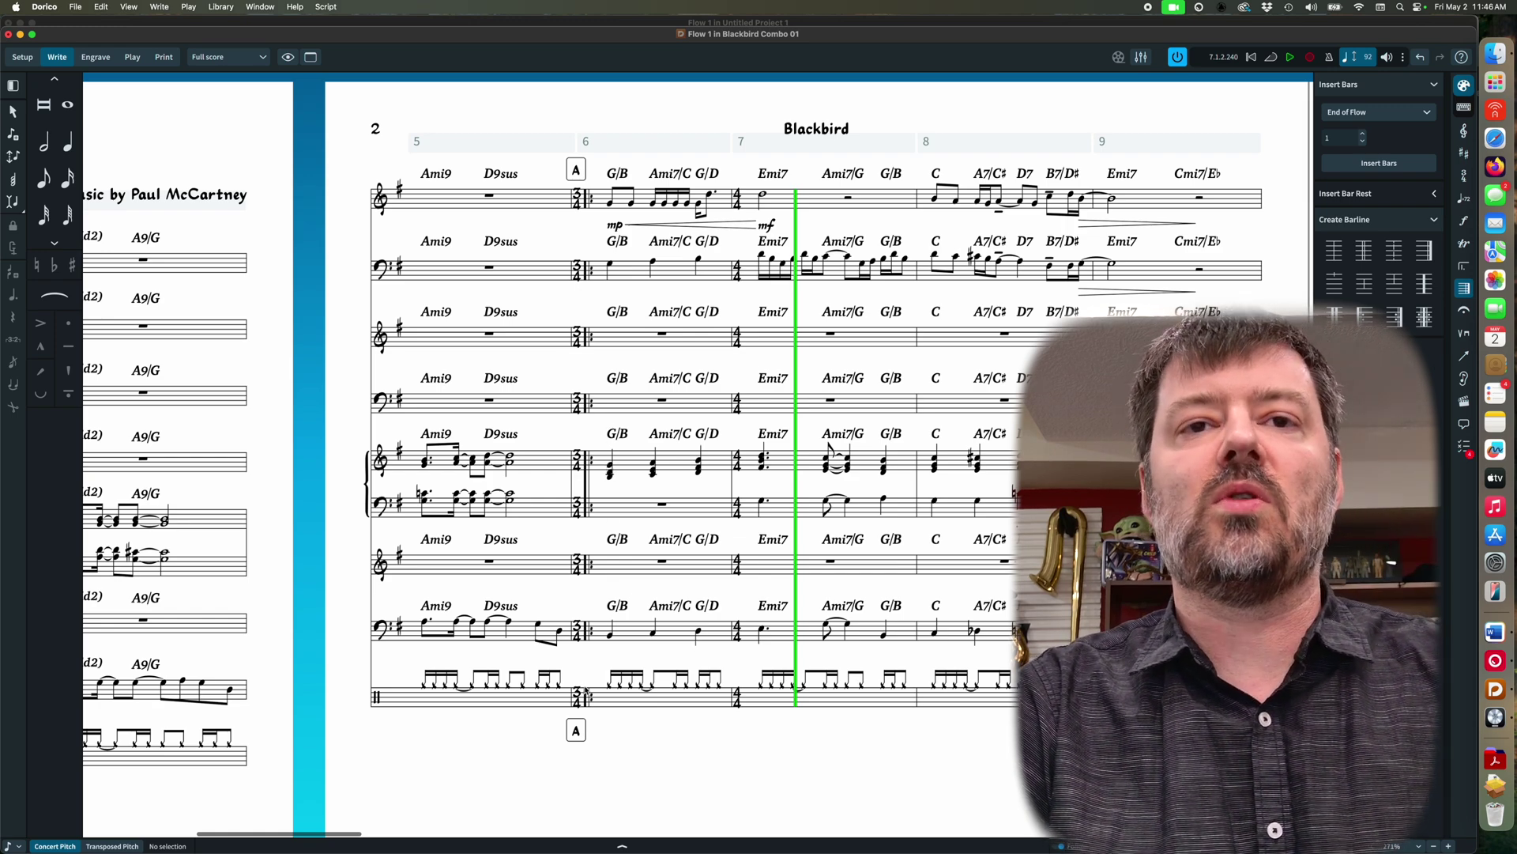
click(610, 687)
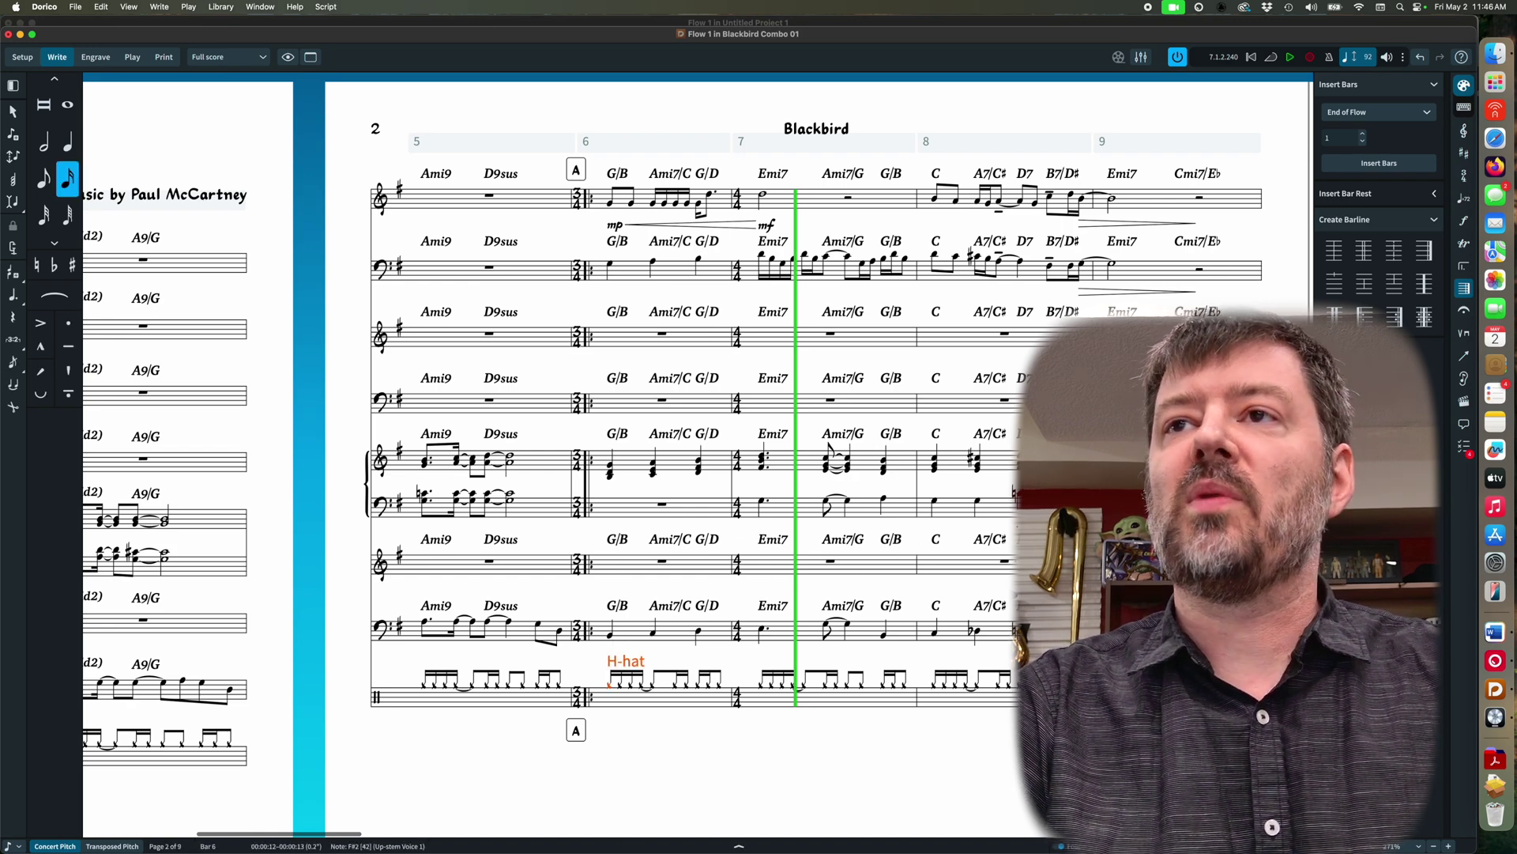
shift+click(828, 447)
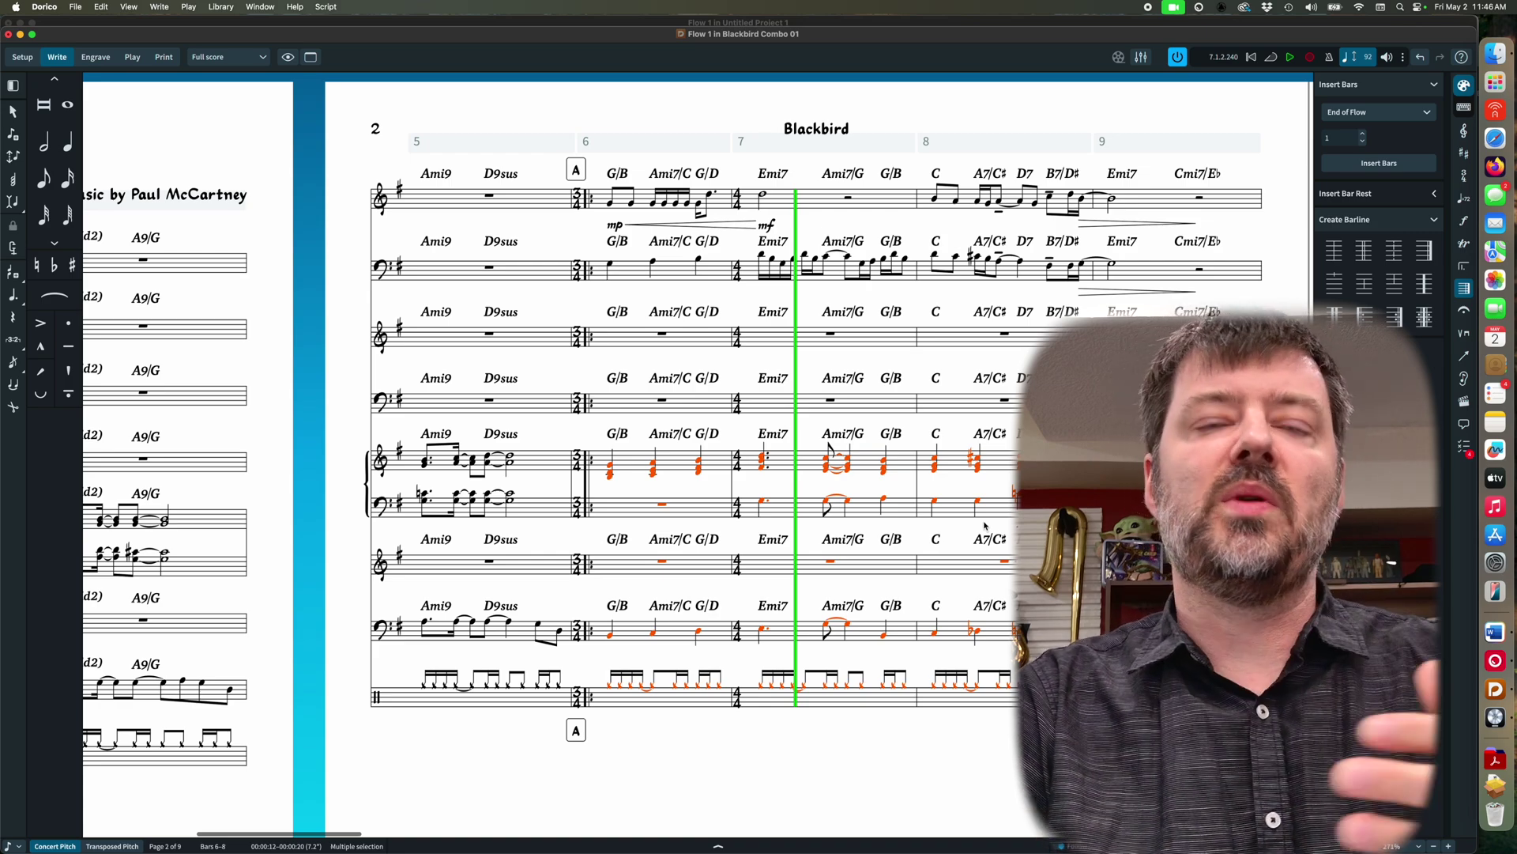
key(Escape)
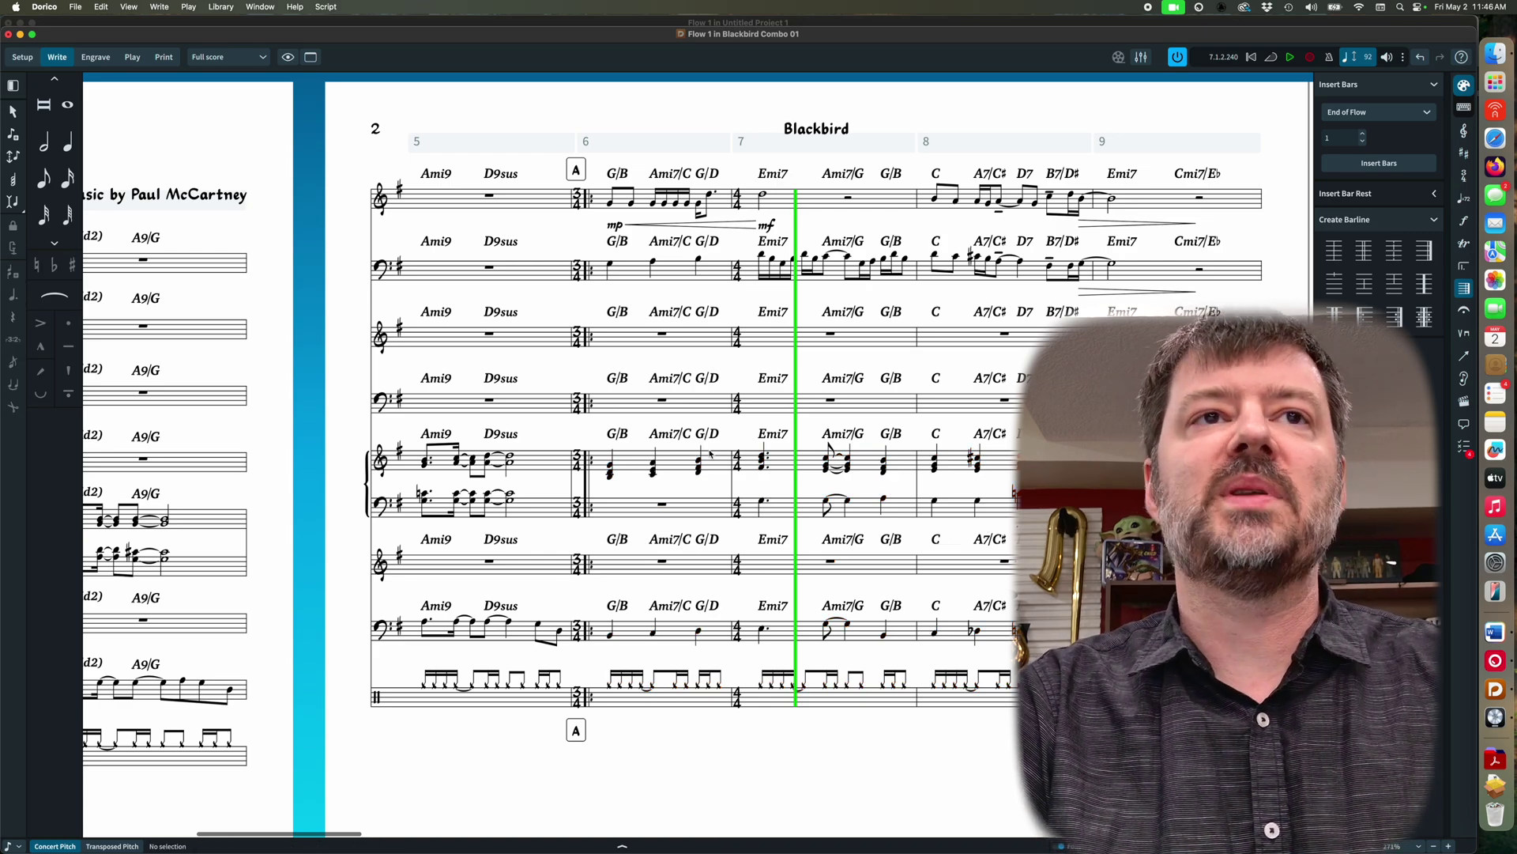
Select bars 2 and 3 from the piano down to the drum set and run Add Chord Symbols to Selection
scroll(830, 467, left, 10)
scroll(365, 511, left, 2)
click(200, 519)
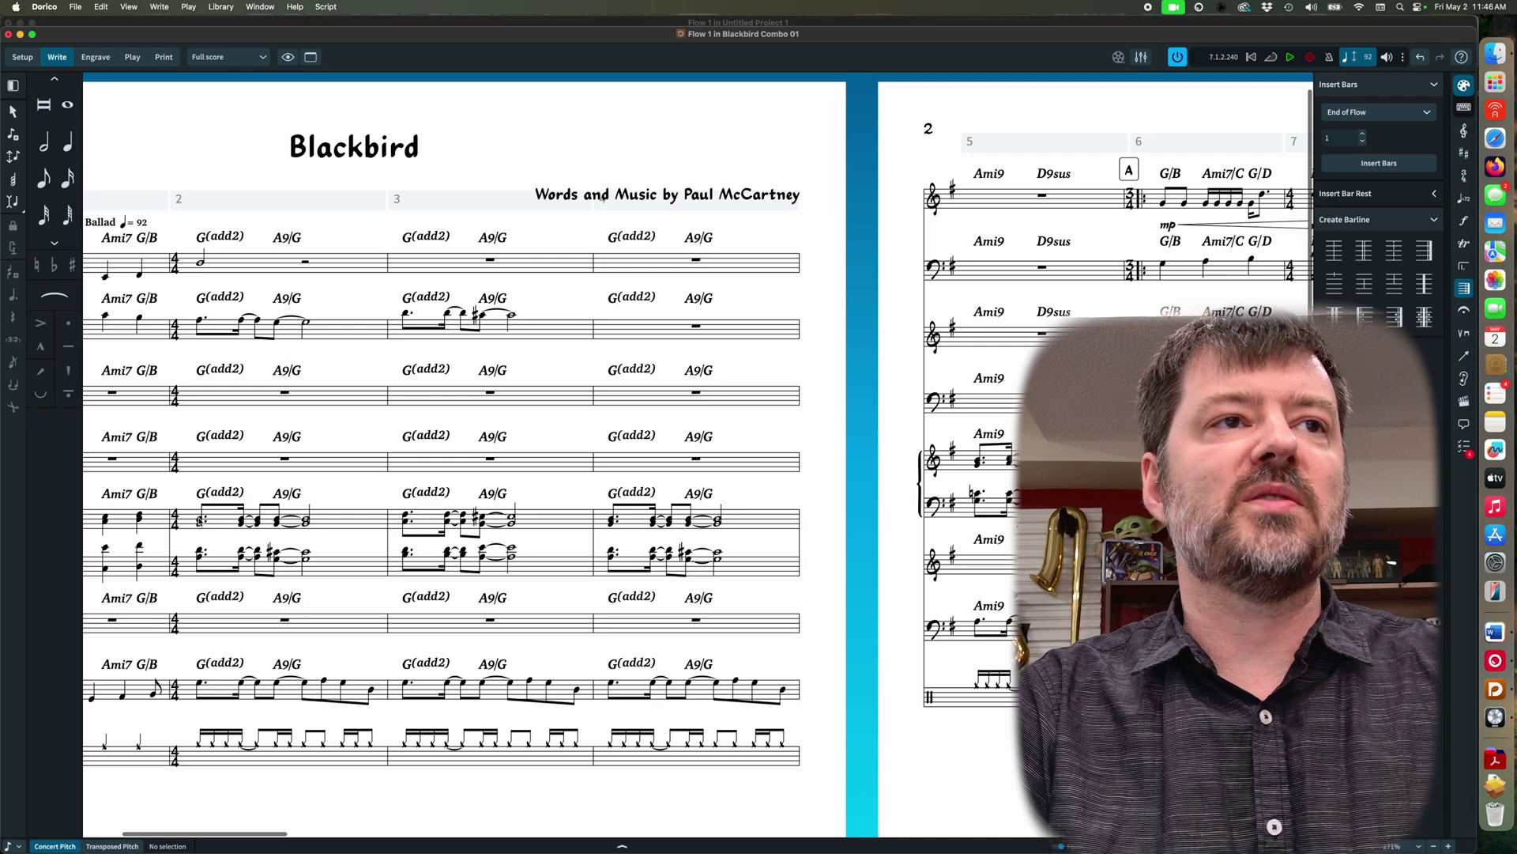
shift+click(576, 748)
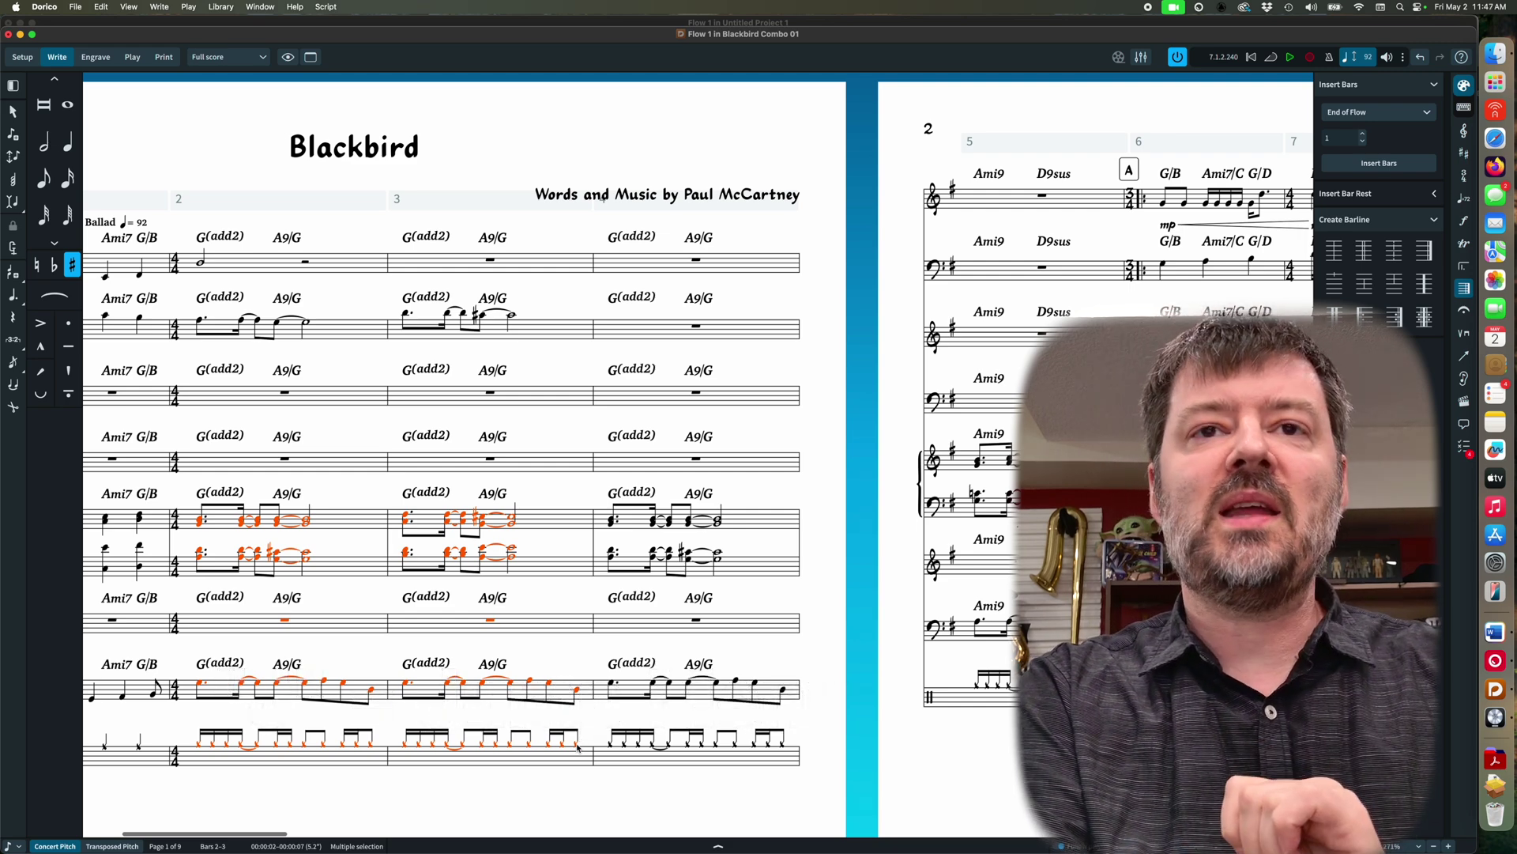
key(j)
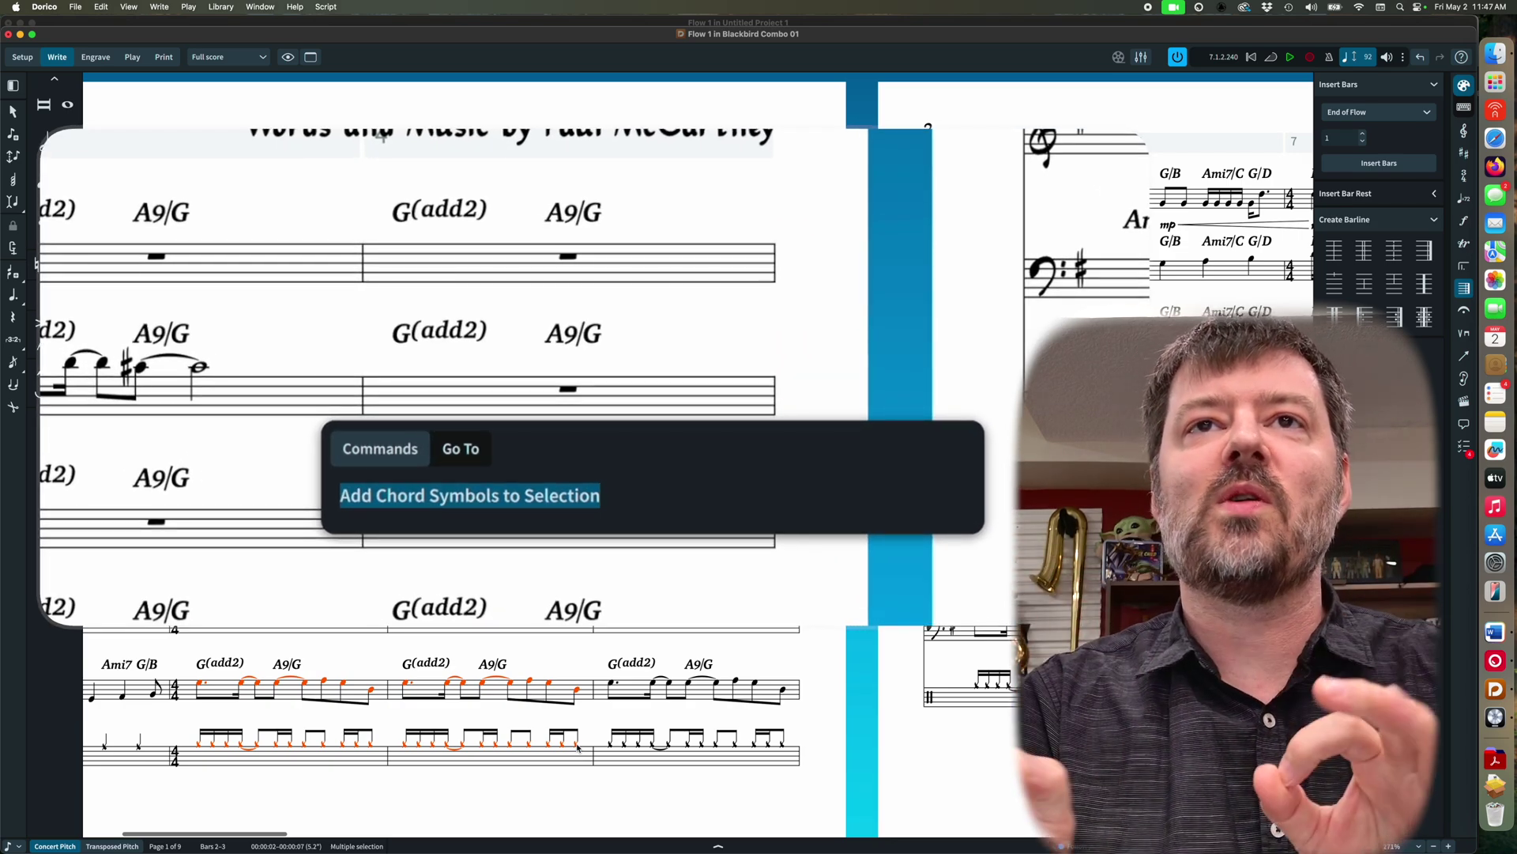
key(Return)
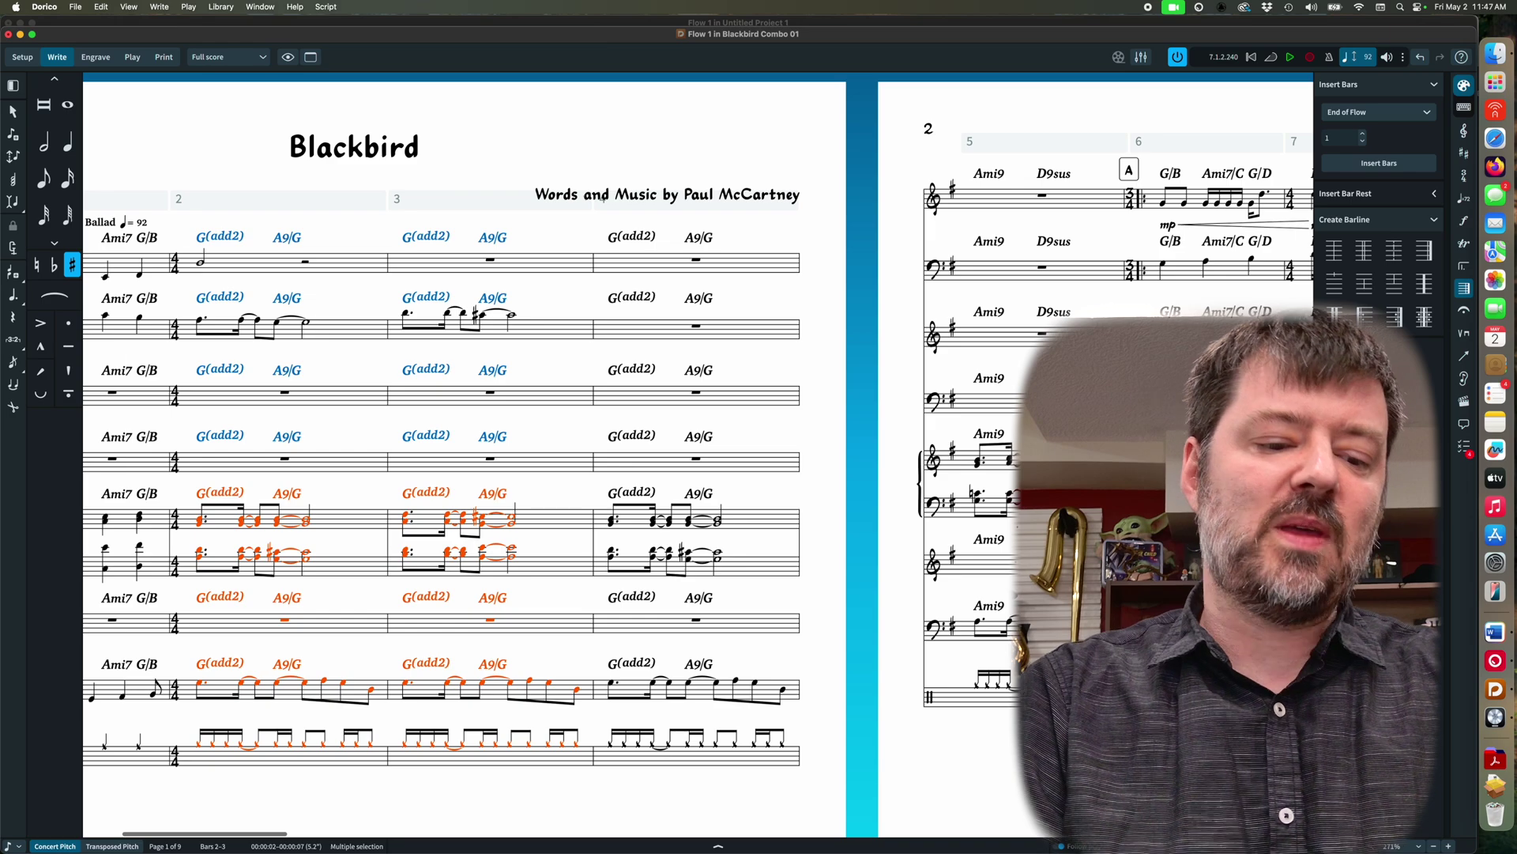
Paste the copied music and chord symbols at bar 17, starting on the upper piano staff
scroll(649, 677, right, 20)
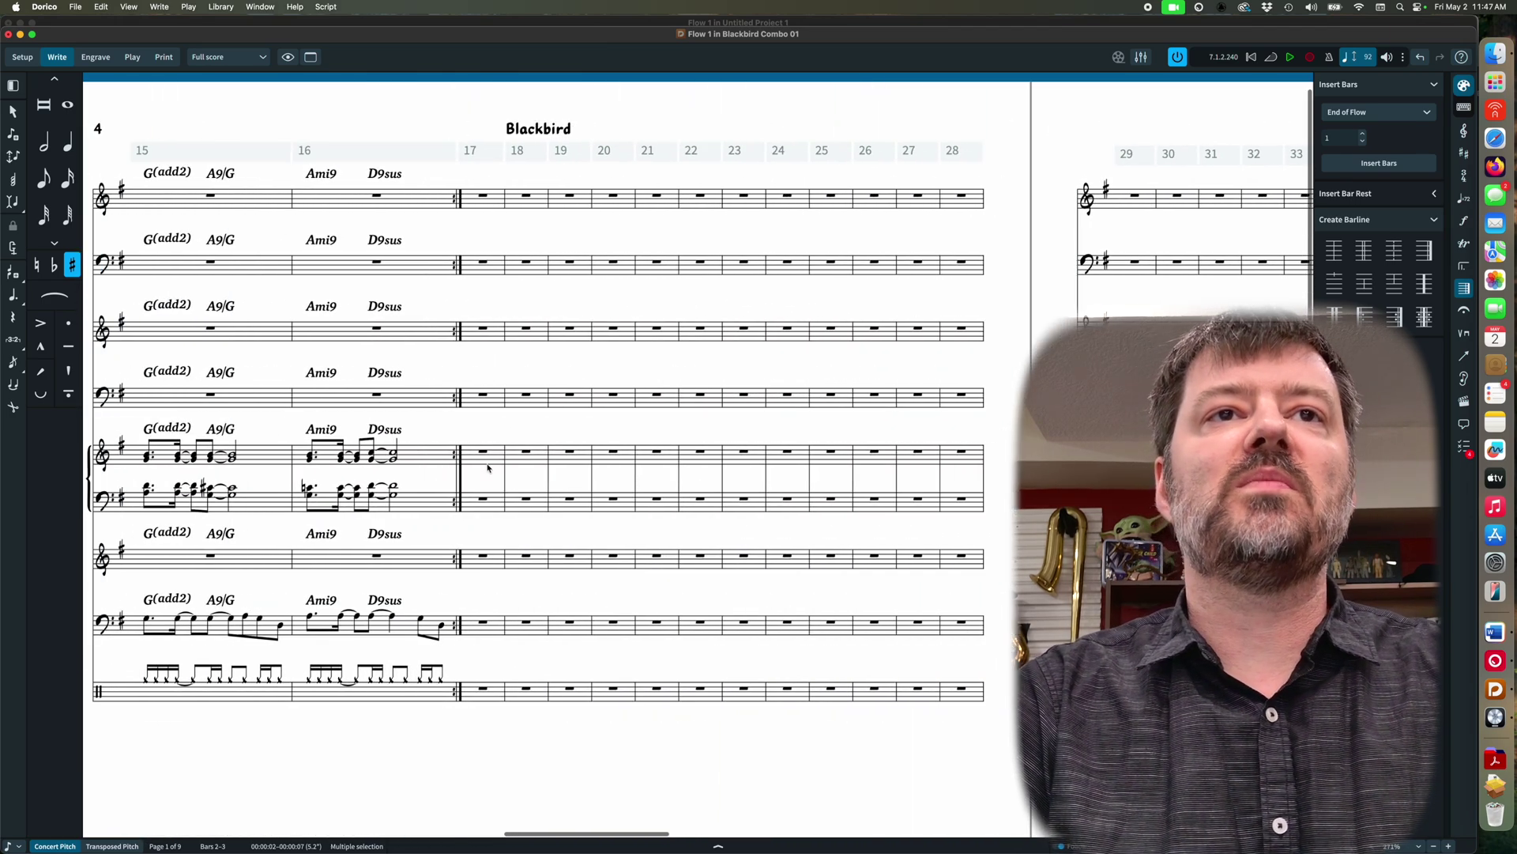
click(486, 457)
key(super+v)
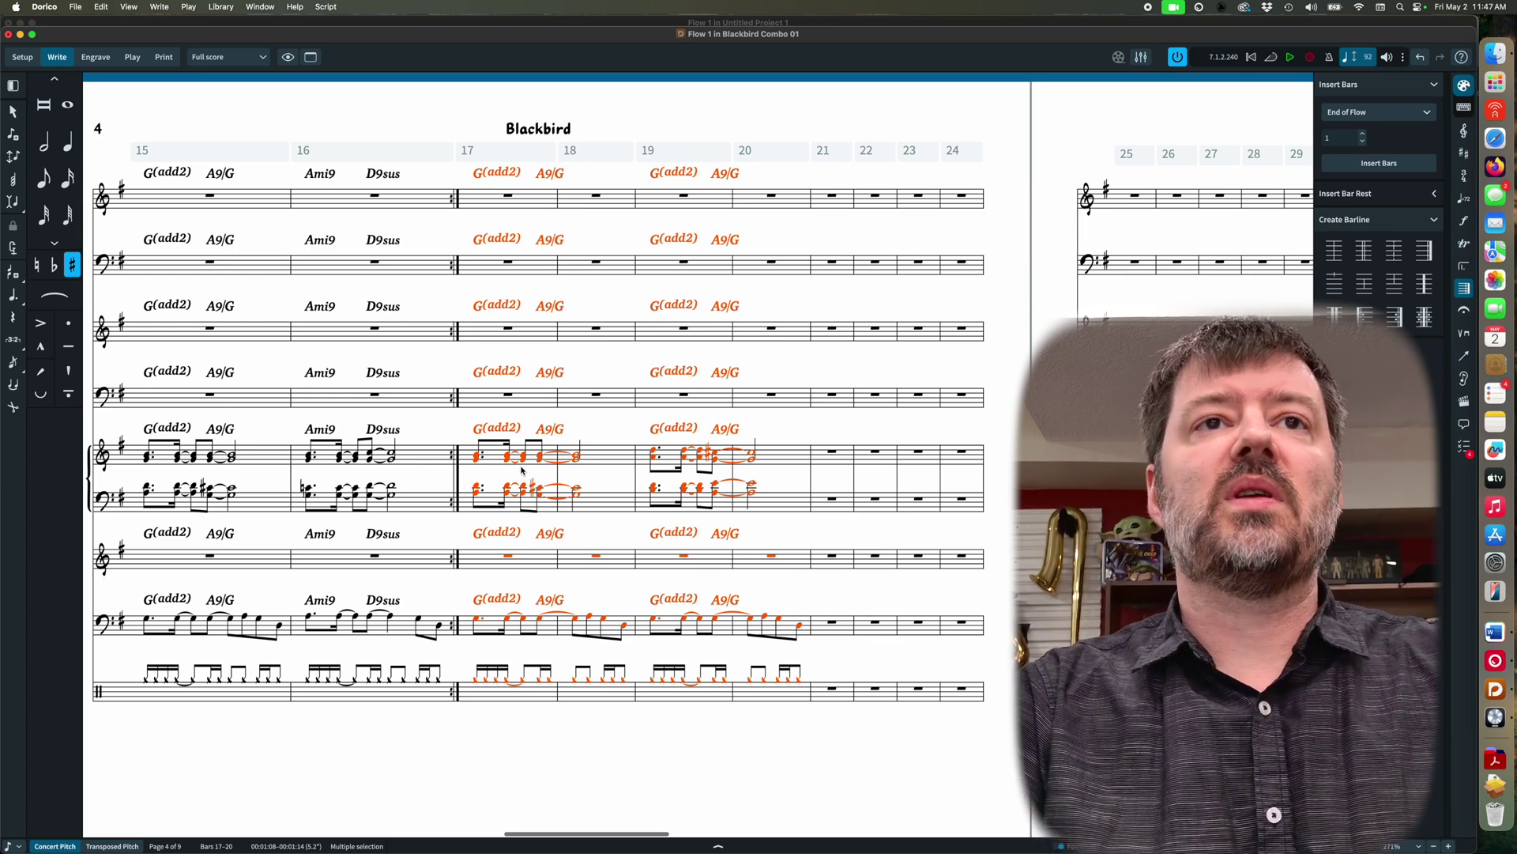
Select bars 17 to 20 from the piano to the drum set and reduce the selection to chord symbols only
key(Escape)
click(476, 456)
key(shift+n)
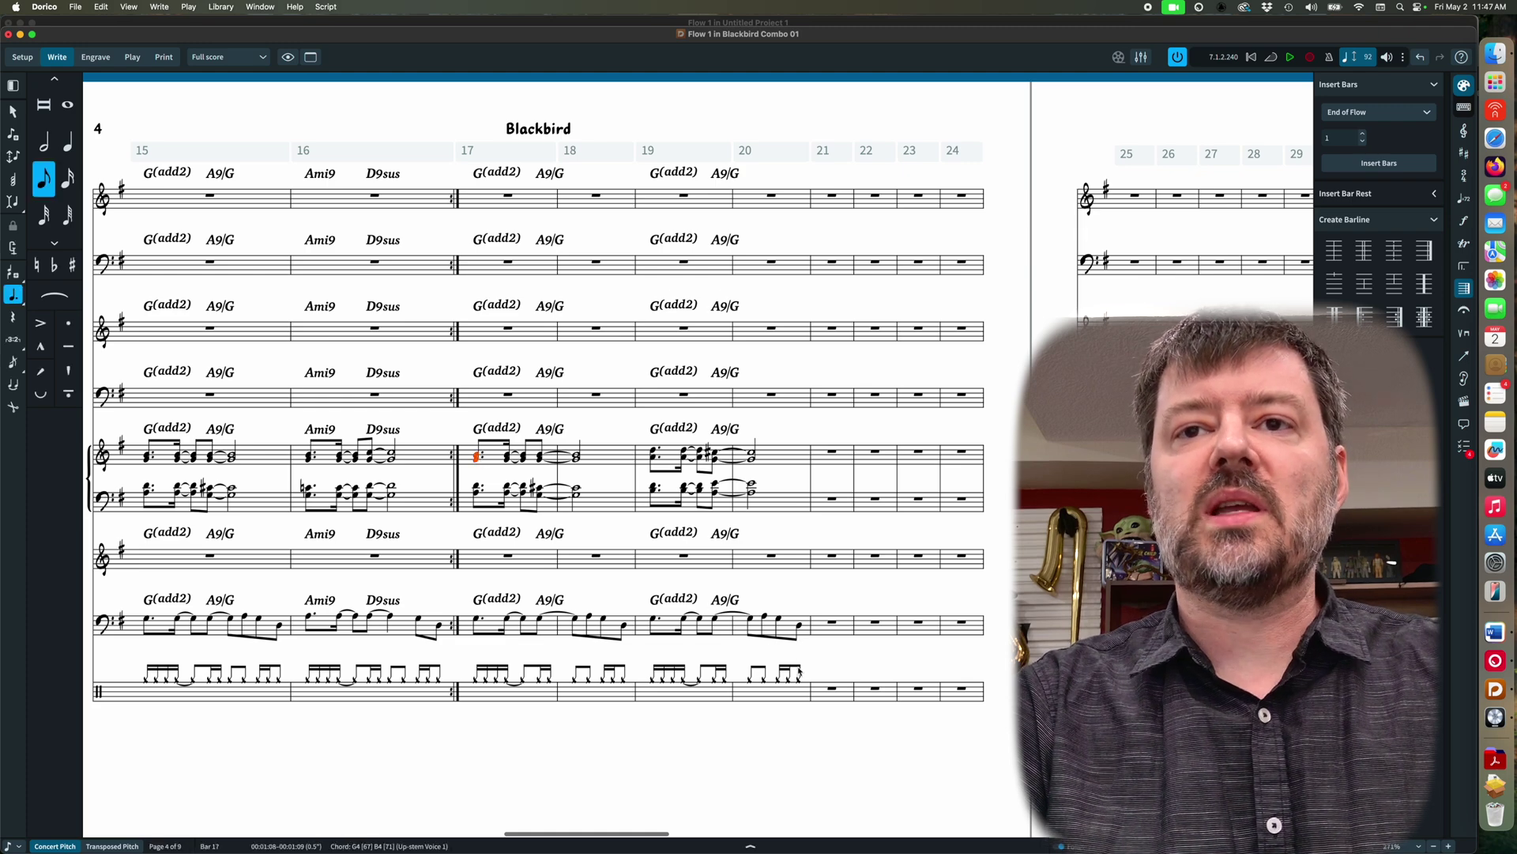
key(Escape)
shift+click(798, 674)
text(j)
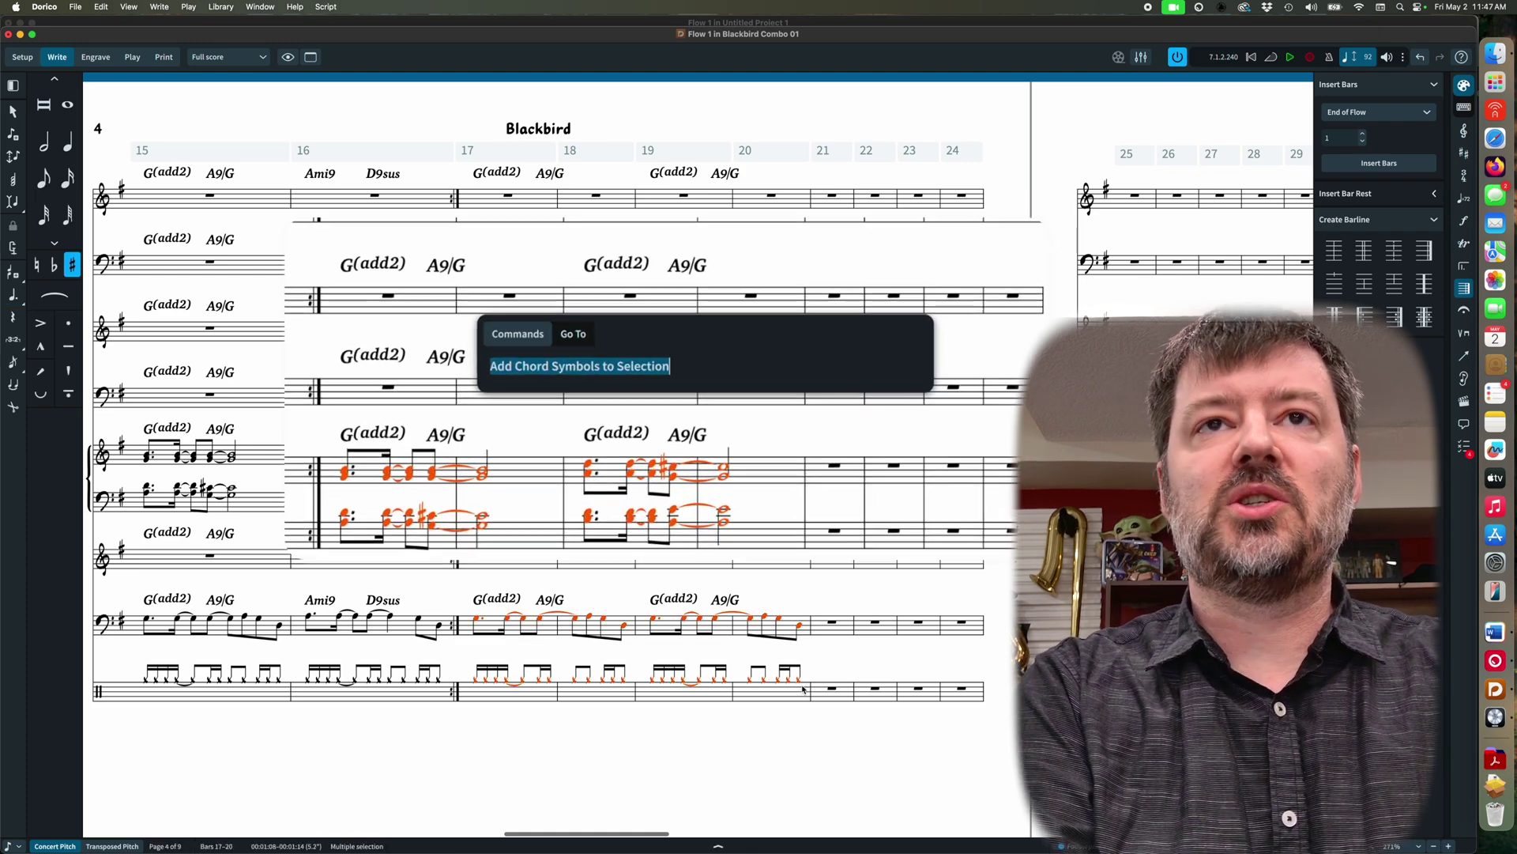
text(se)
text(lect cho)
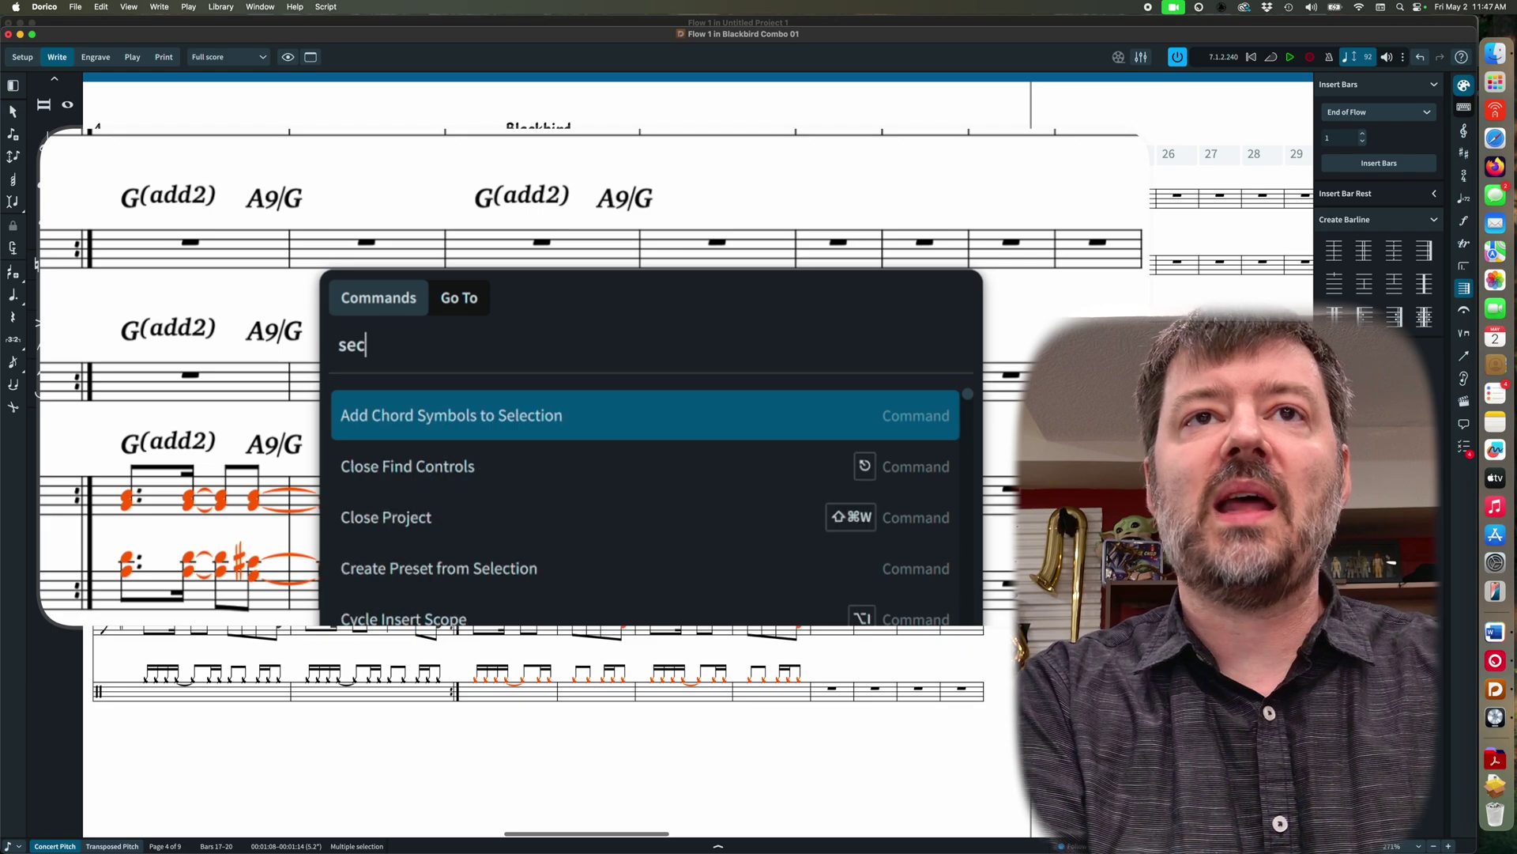
key(Return)
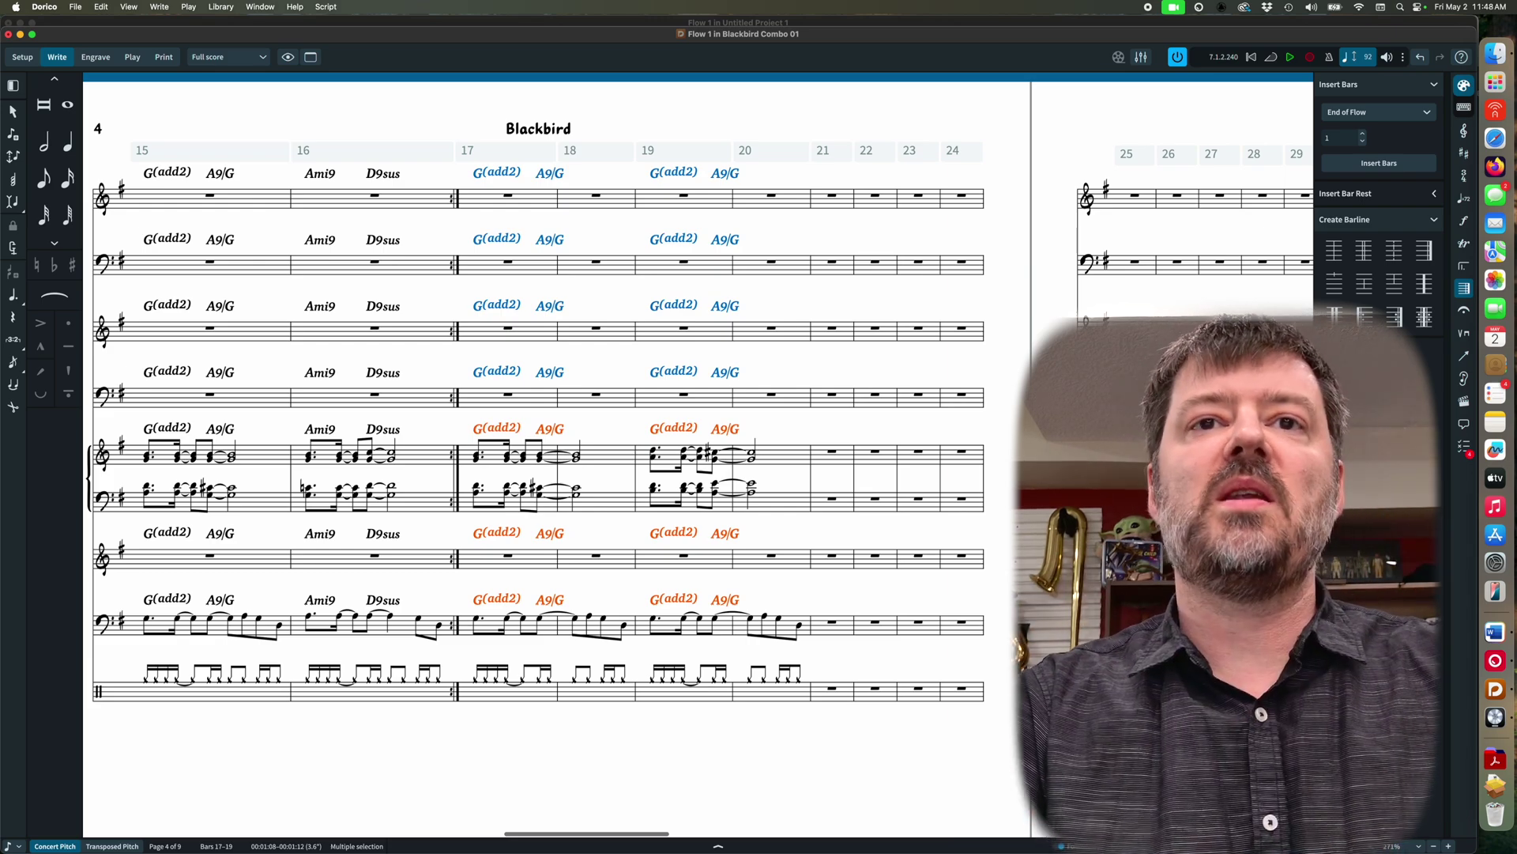
Select only the acoustic bass notes in bars 17 to 20, and clear the selection
shift+click(800, 627)
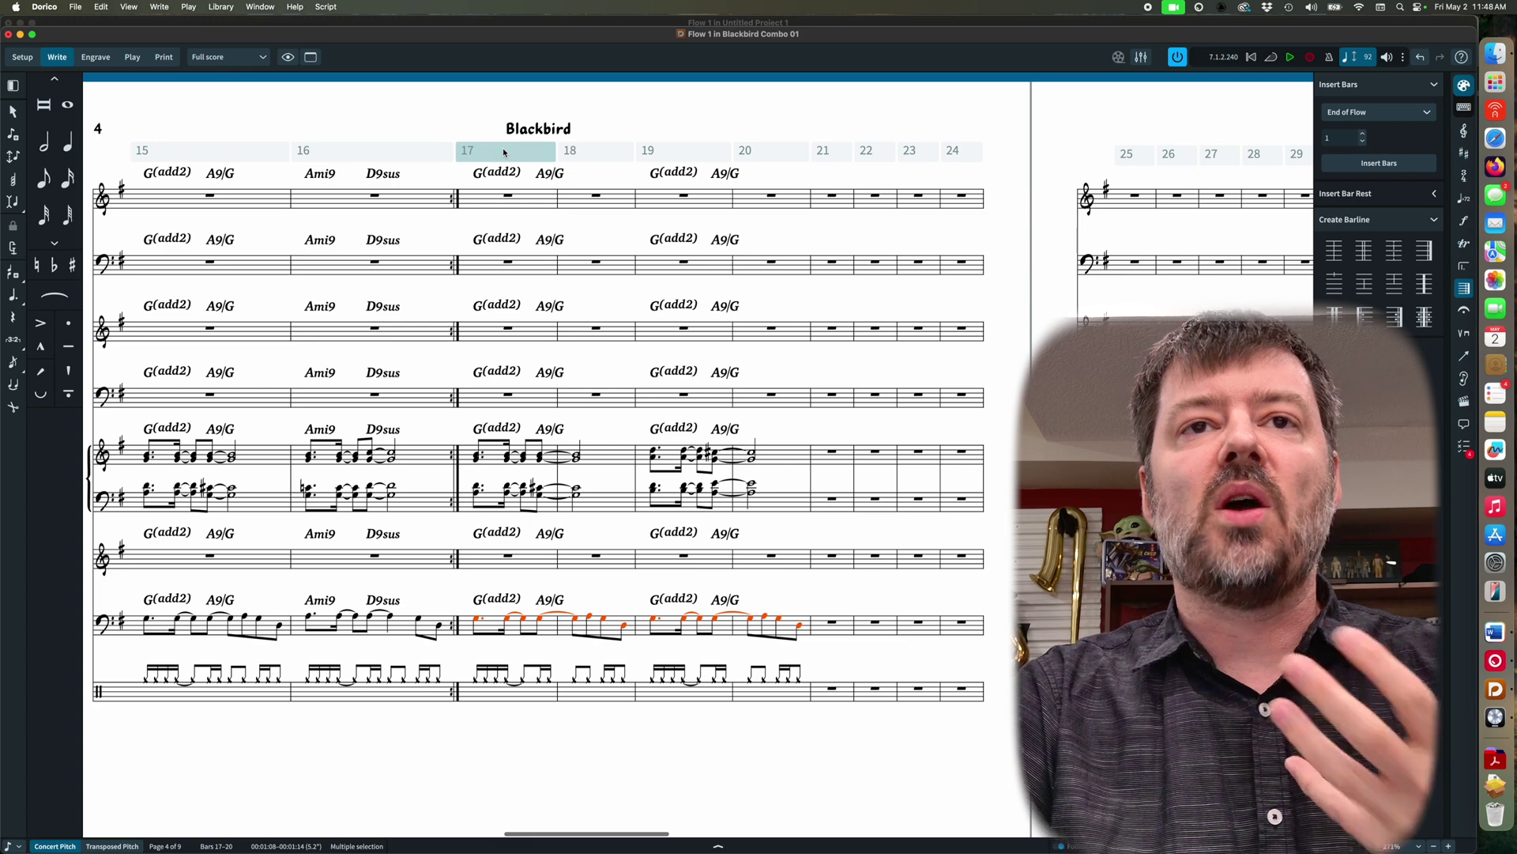
click(621, 596)
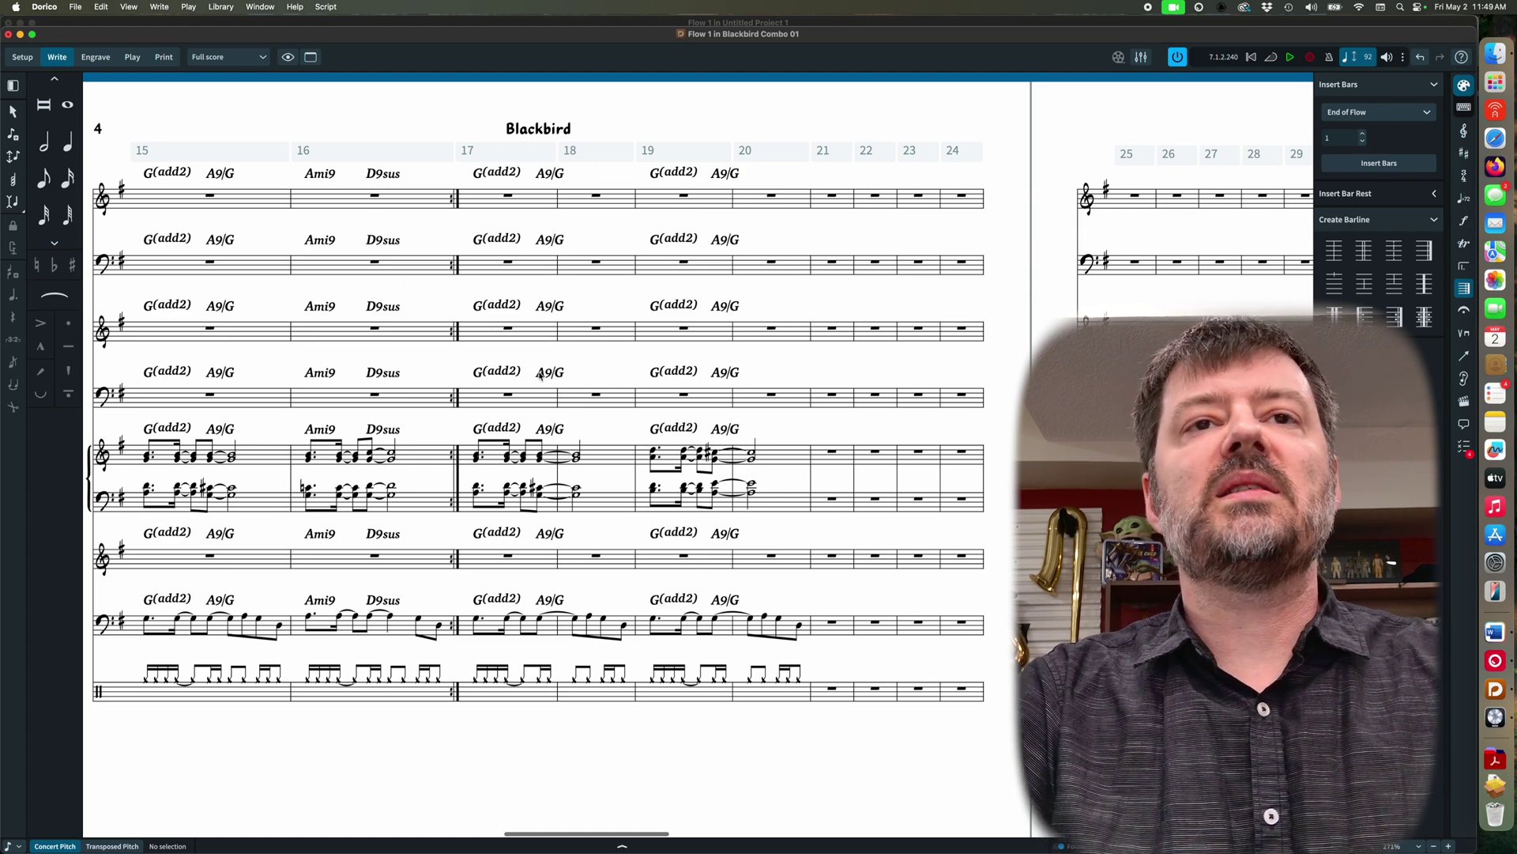
scroll(541, 396, left, 5)
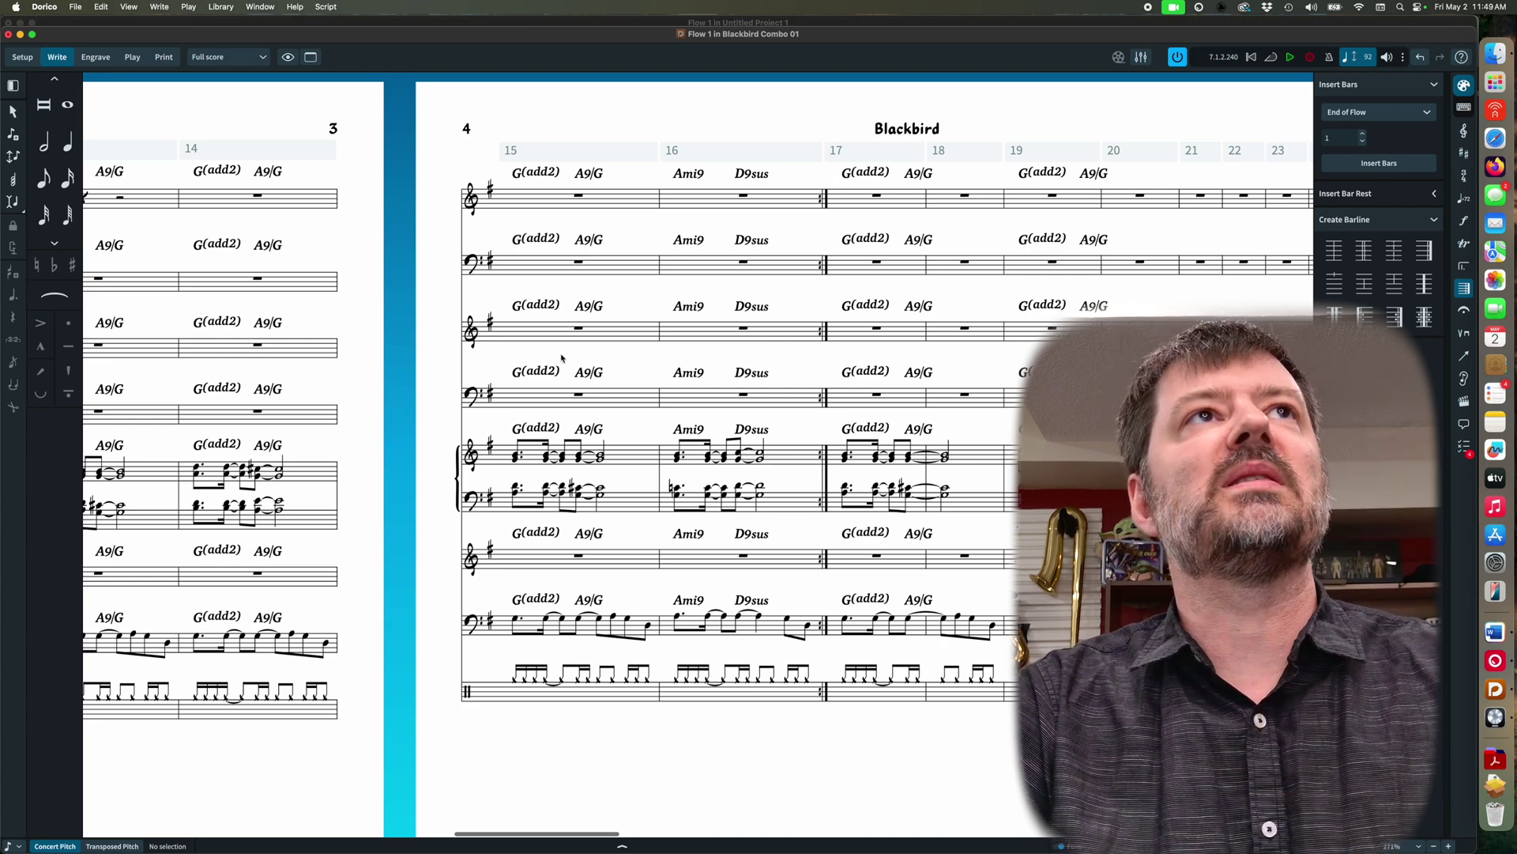
In Font Styles, override the font of Chord Symbols Music Text Font with Groove Text and apply the change
click(221, 7)
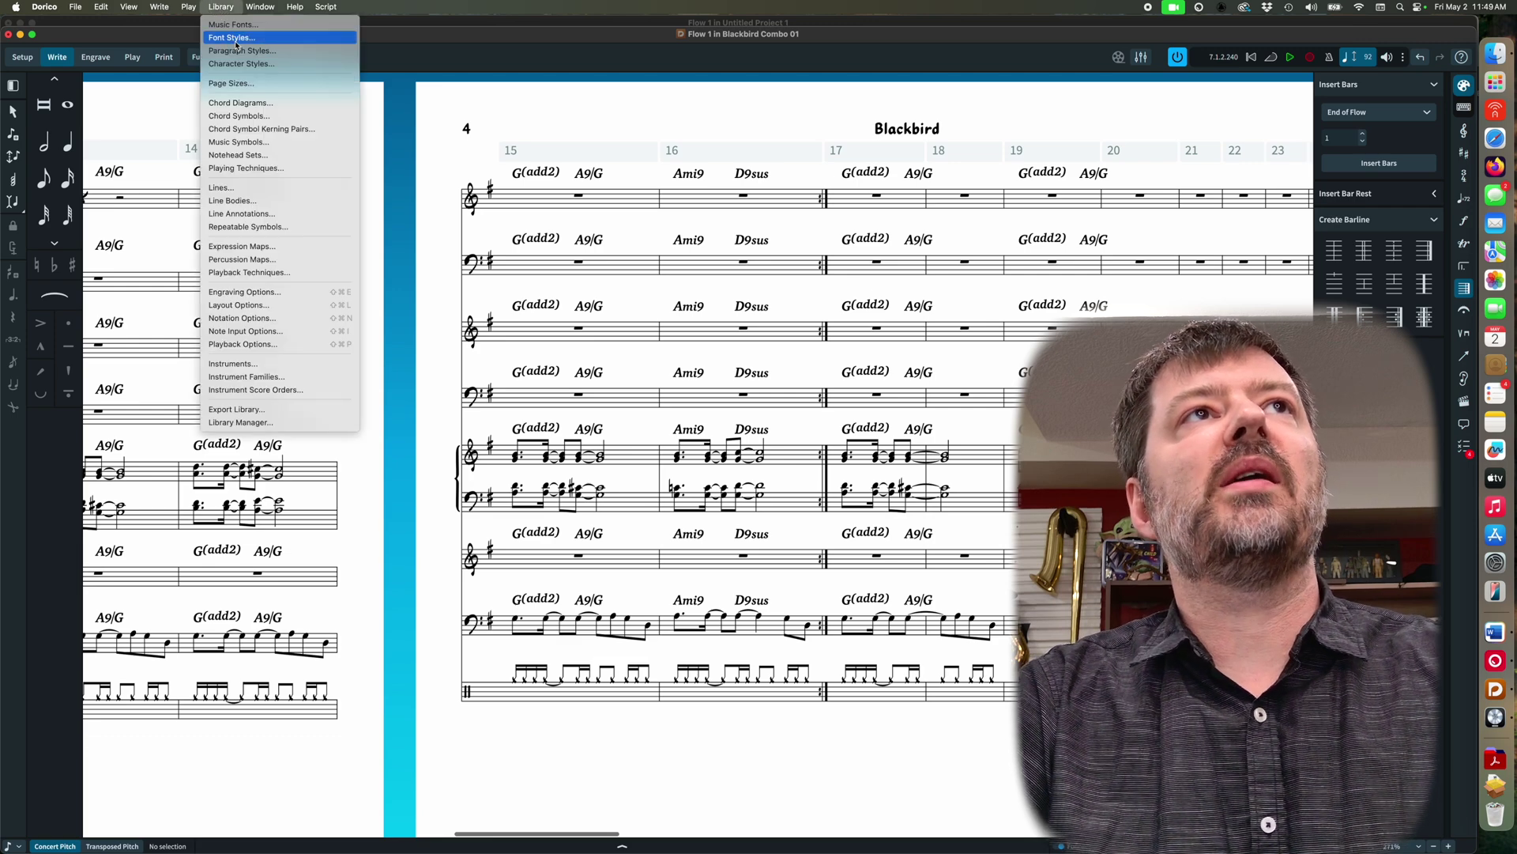
click(232, 37)
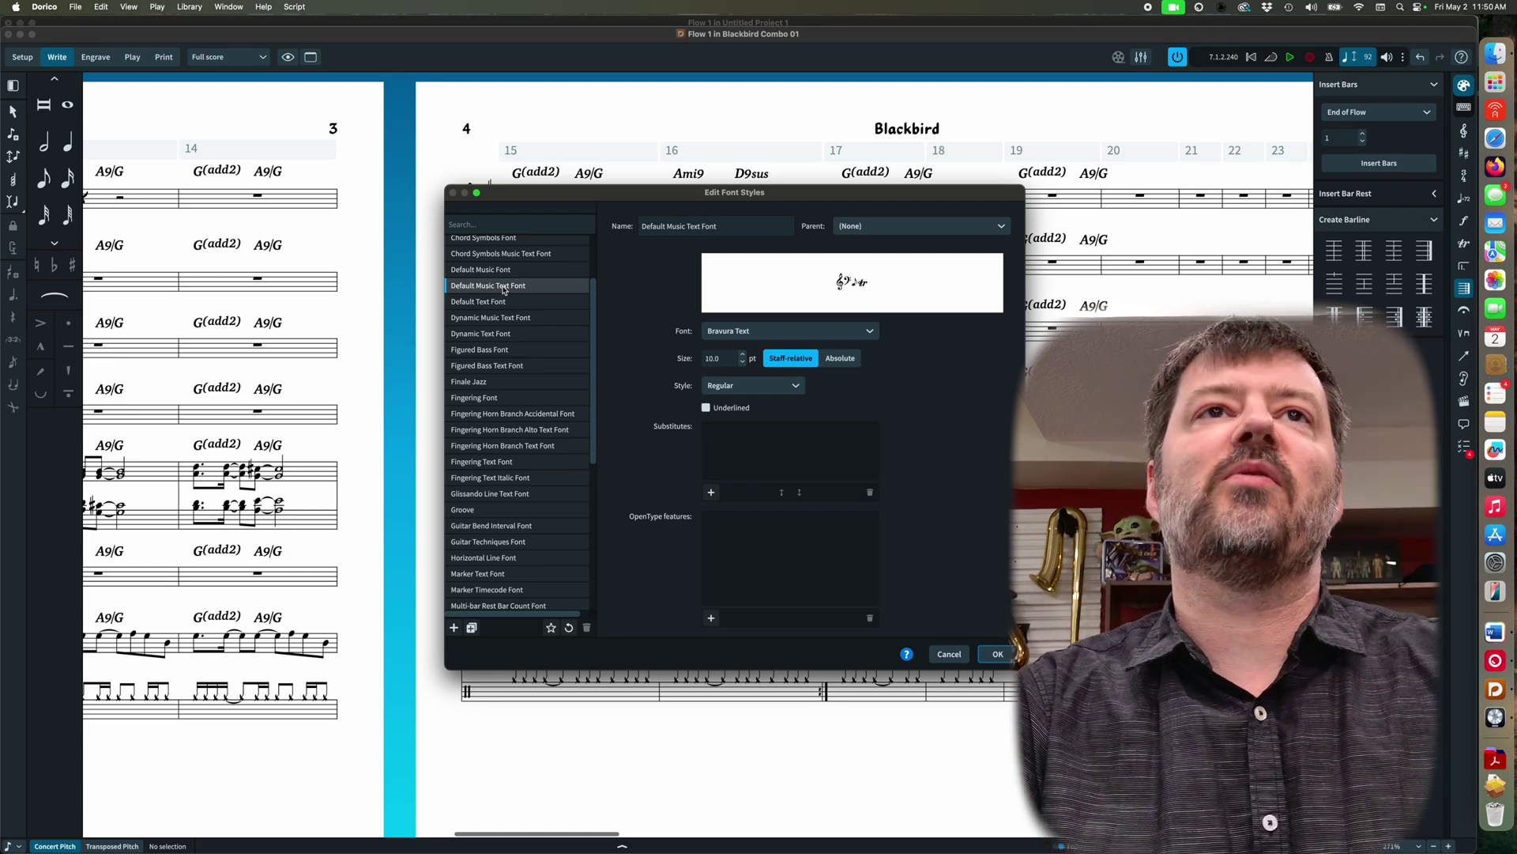
scroll(503, 289, up, 3)
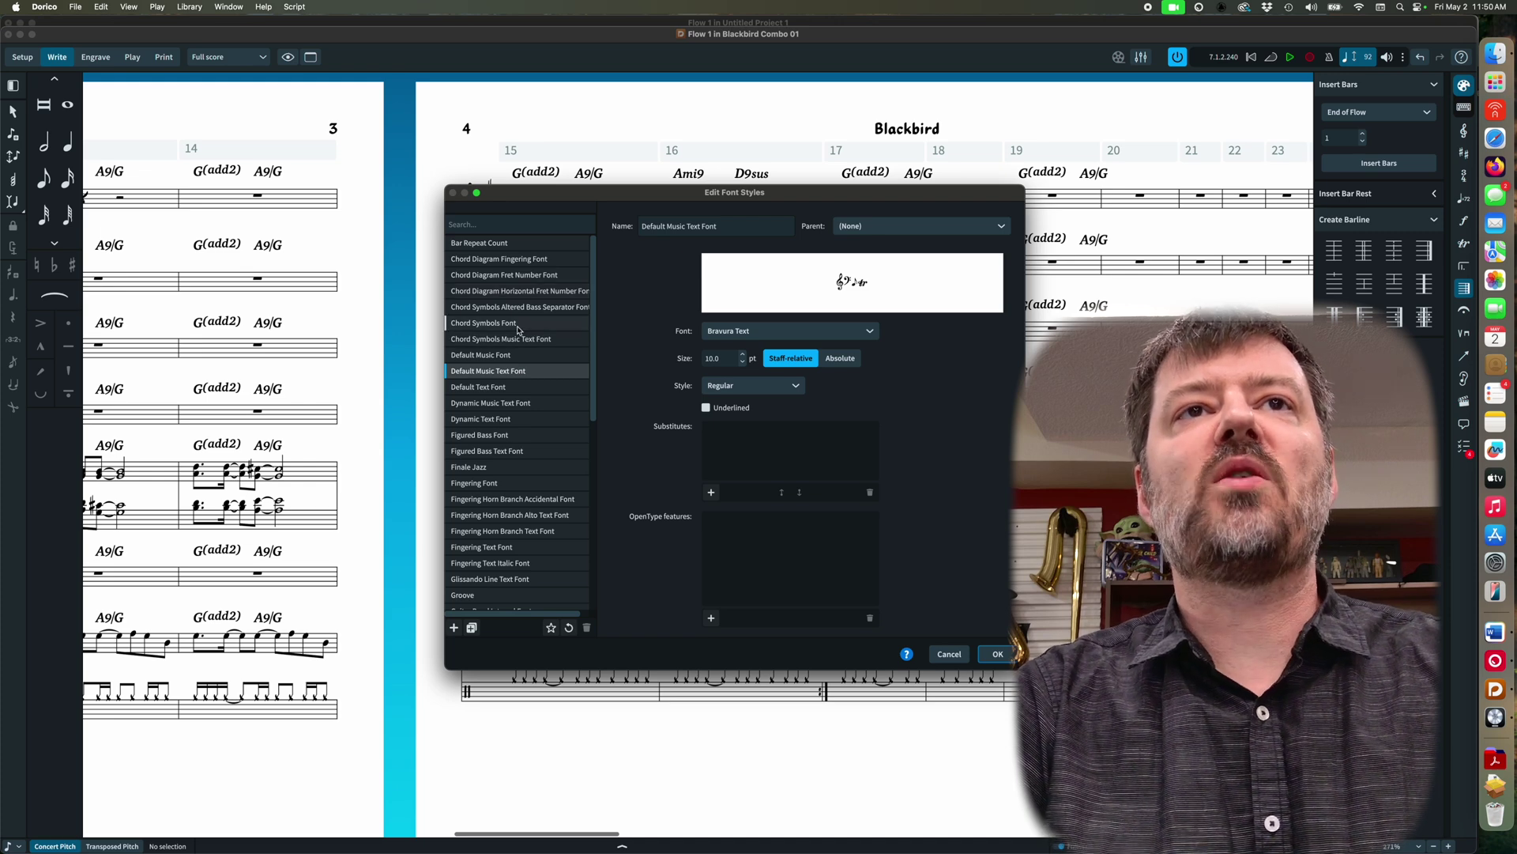
click(525, 338)
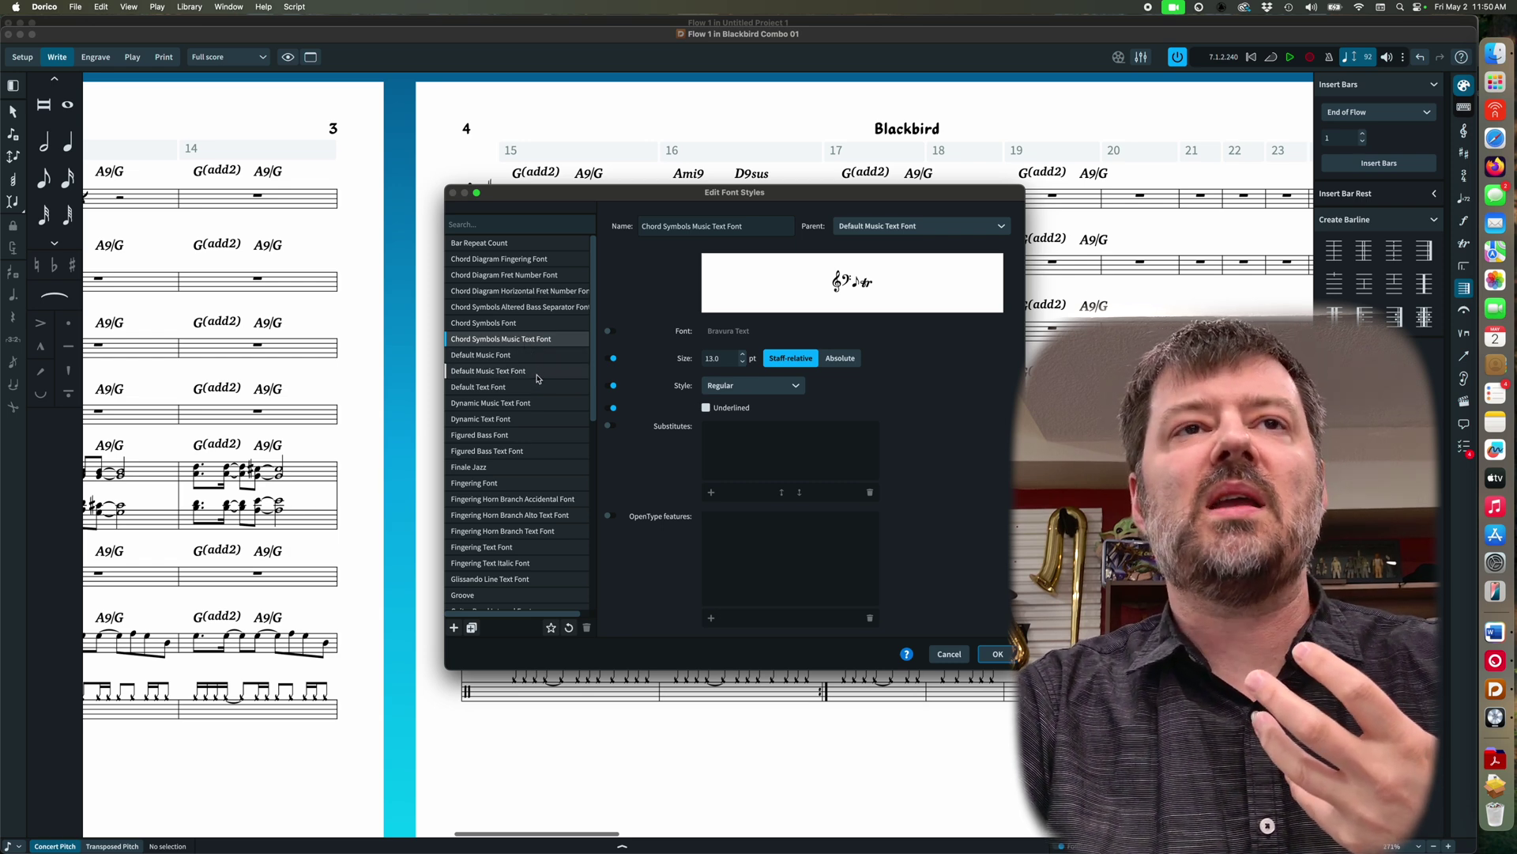
click(610, 331)
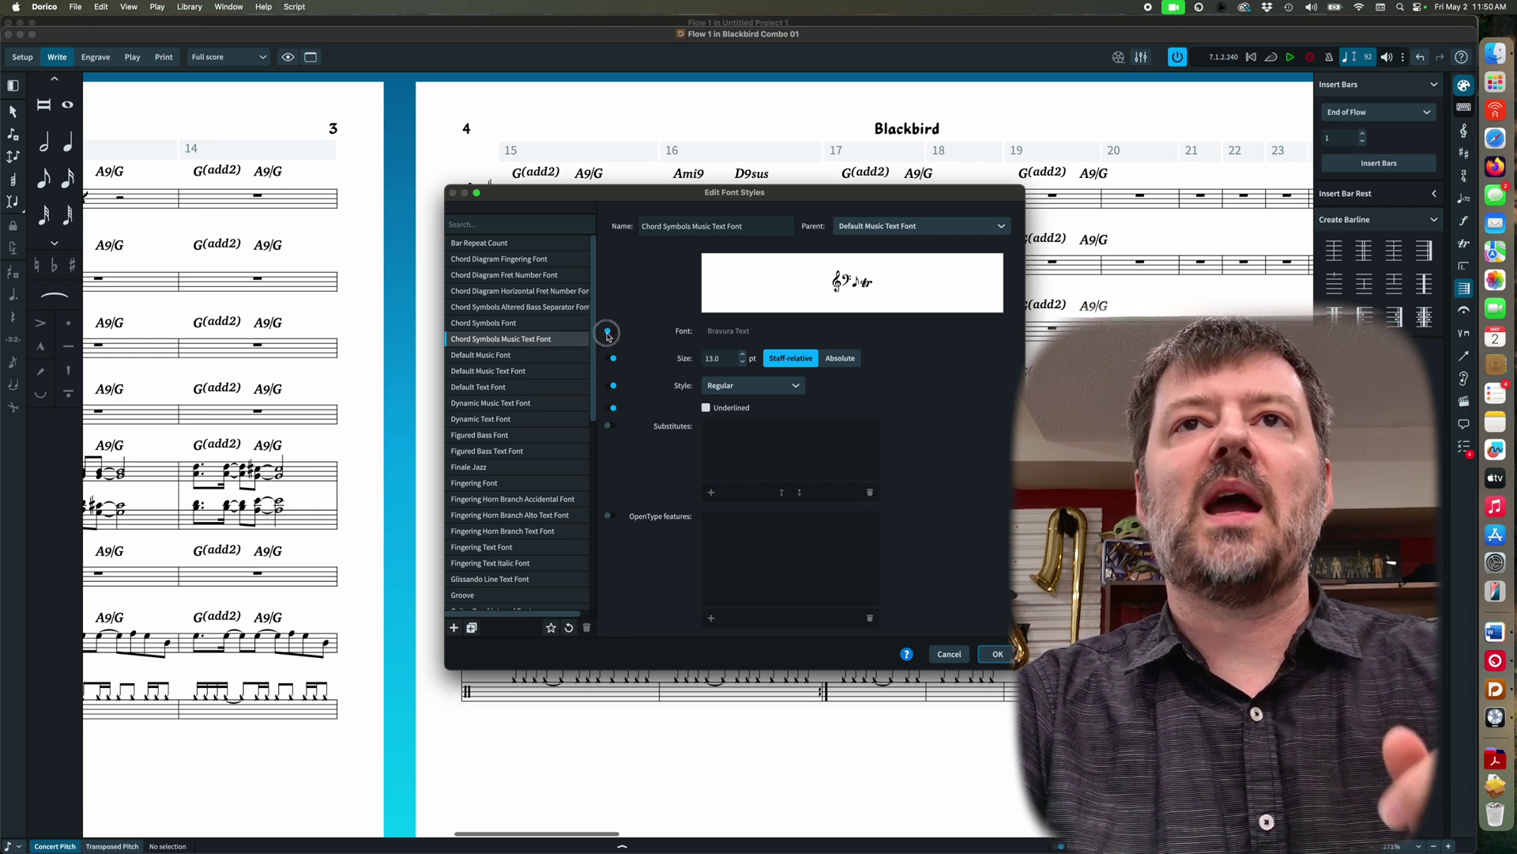
click(741, 332)
text(gro)
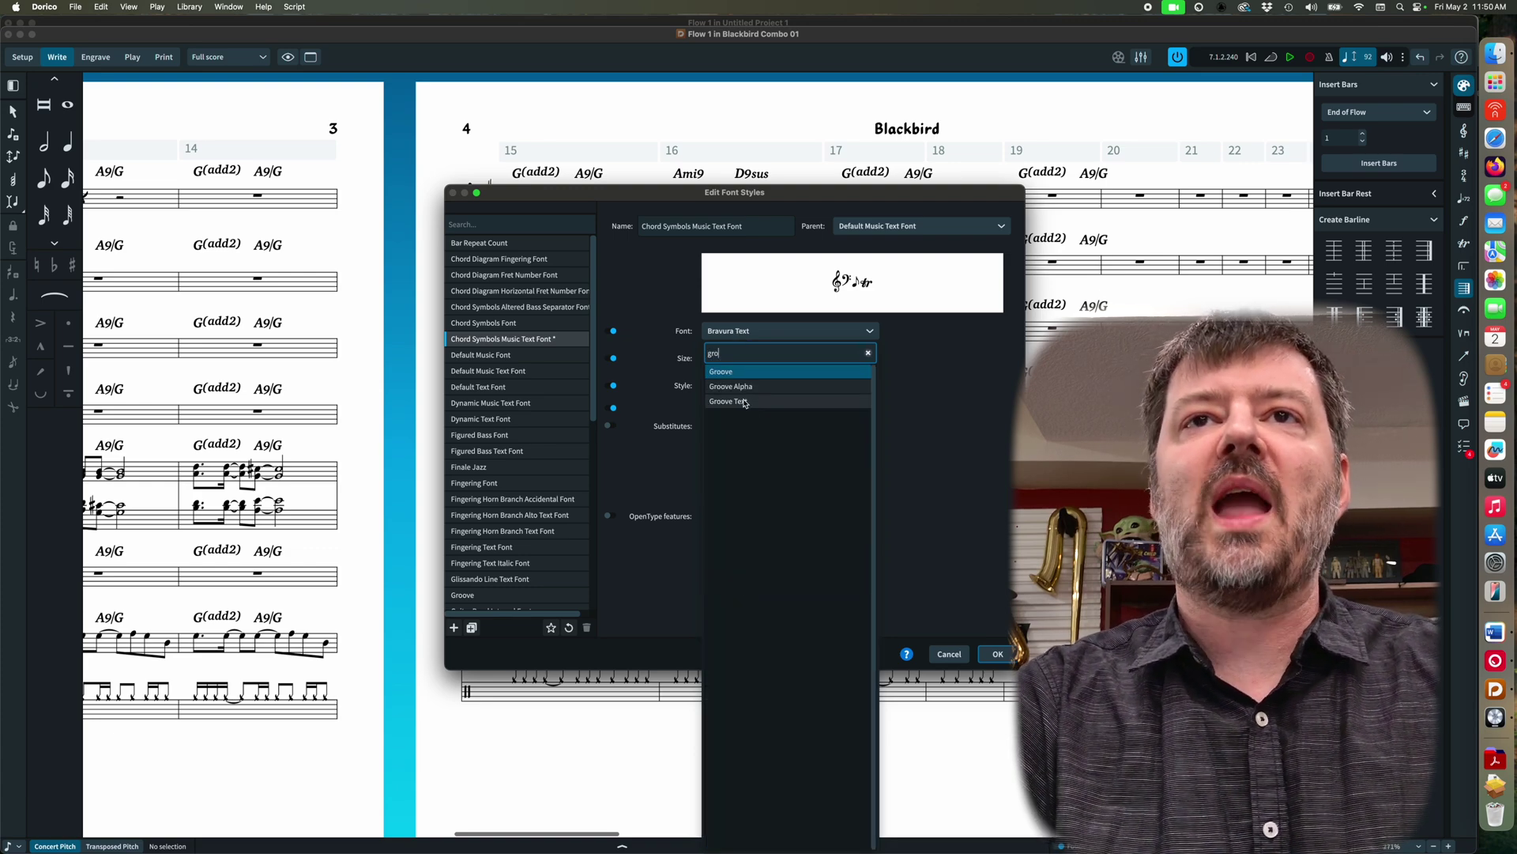
click(743, 402)
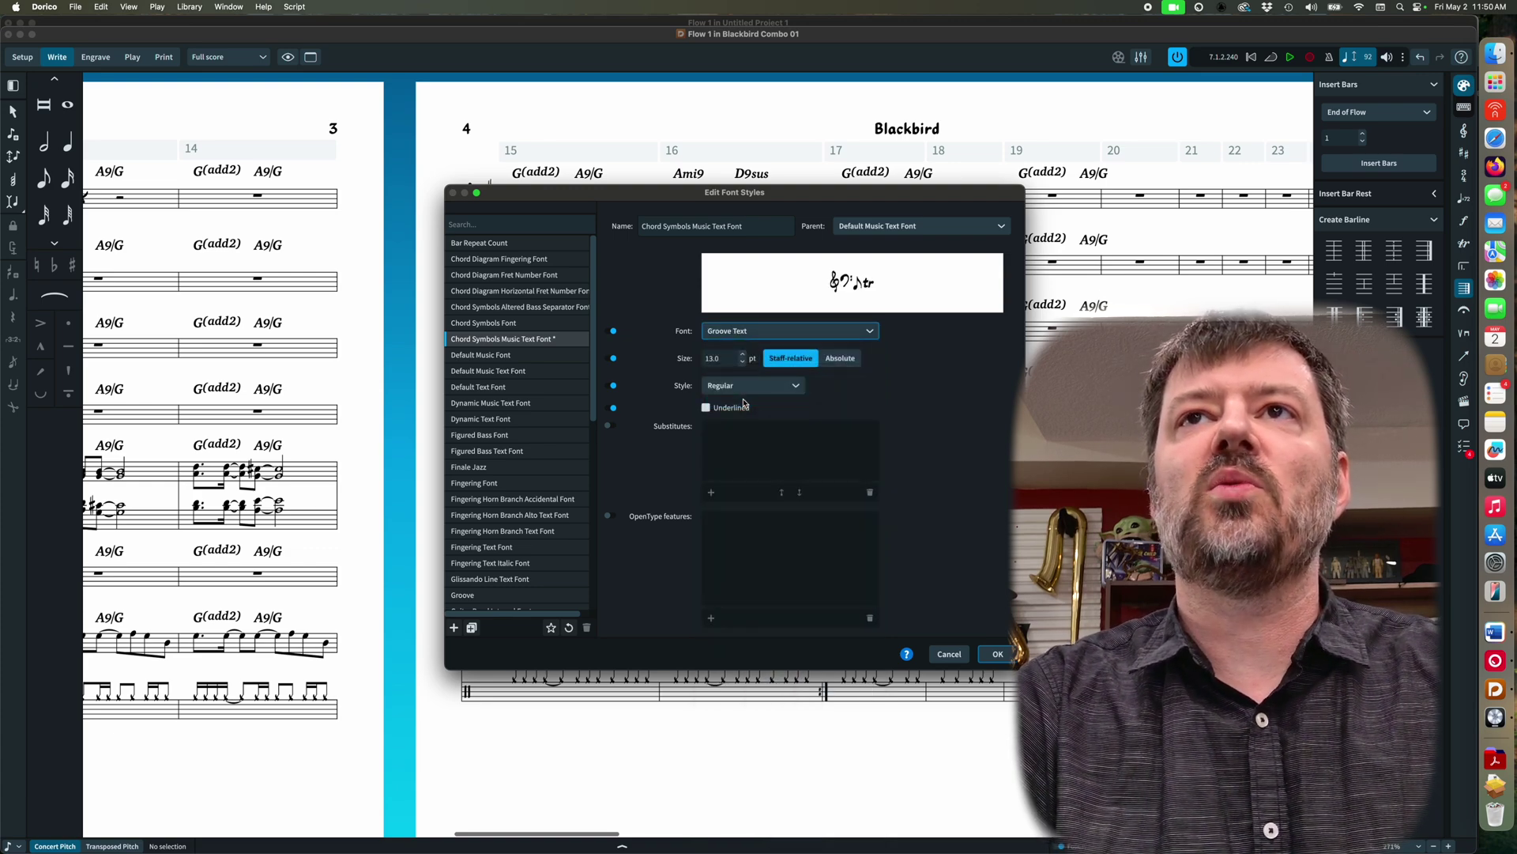
click(997, 655)
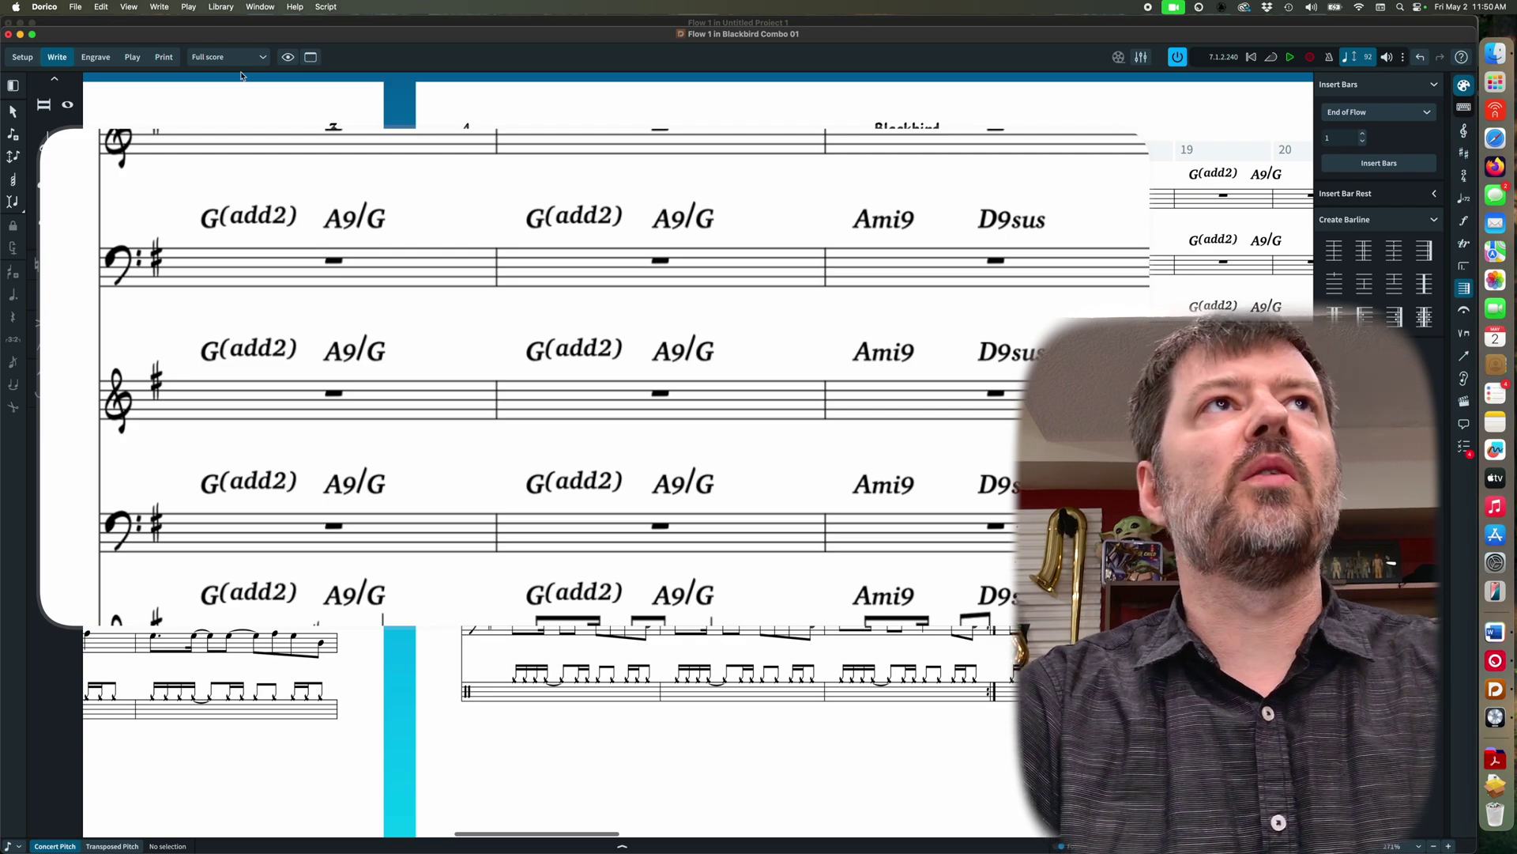
In Font Styles, set the font of Chord Symbols Music Text Font to Groove and apply the change
click(188, 6)
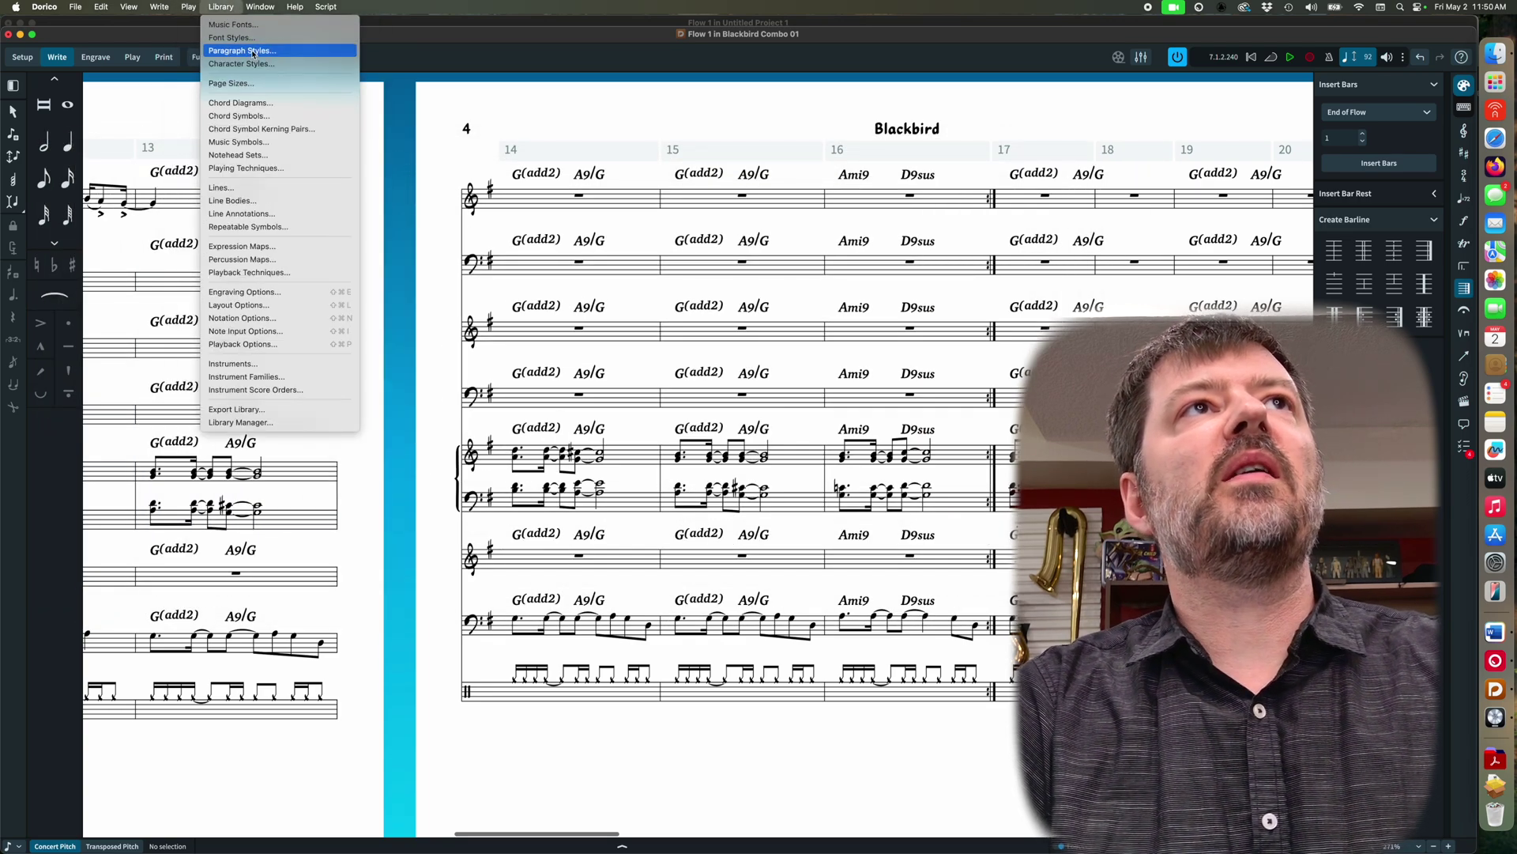
click(230, 37)
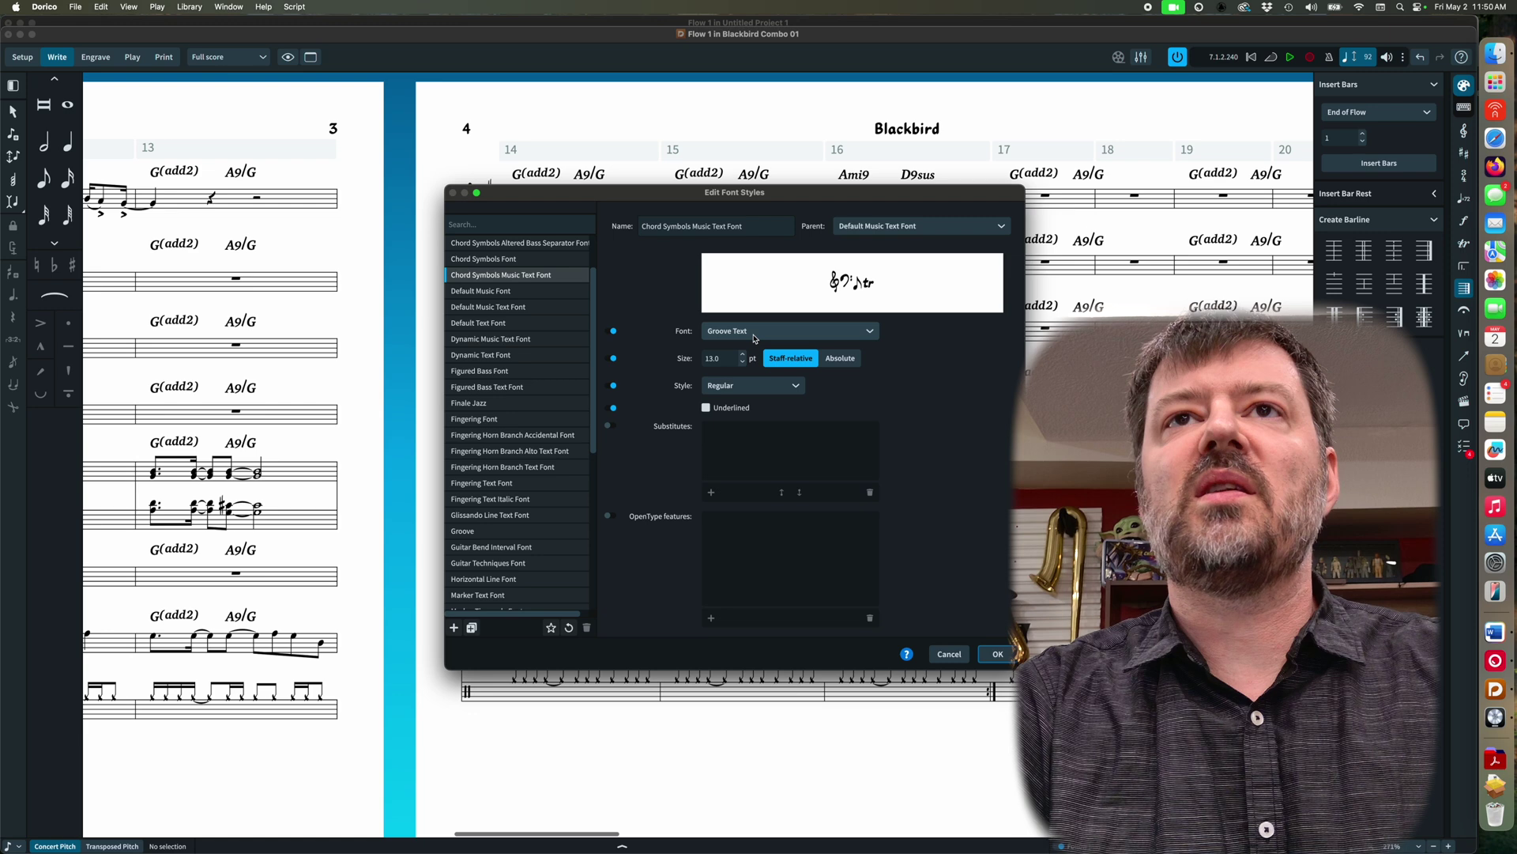
click(753, 332)
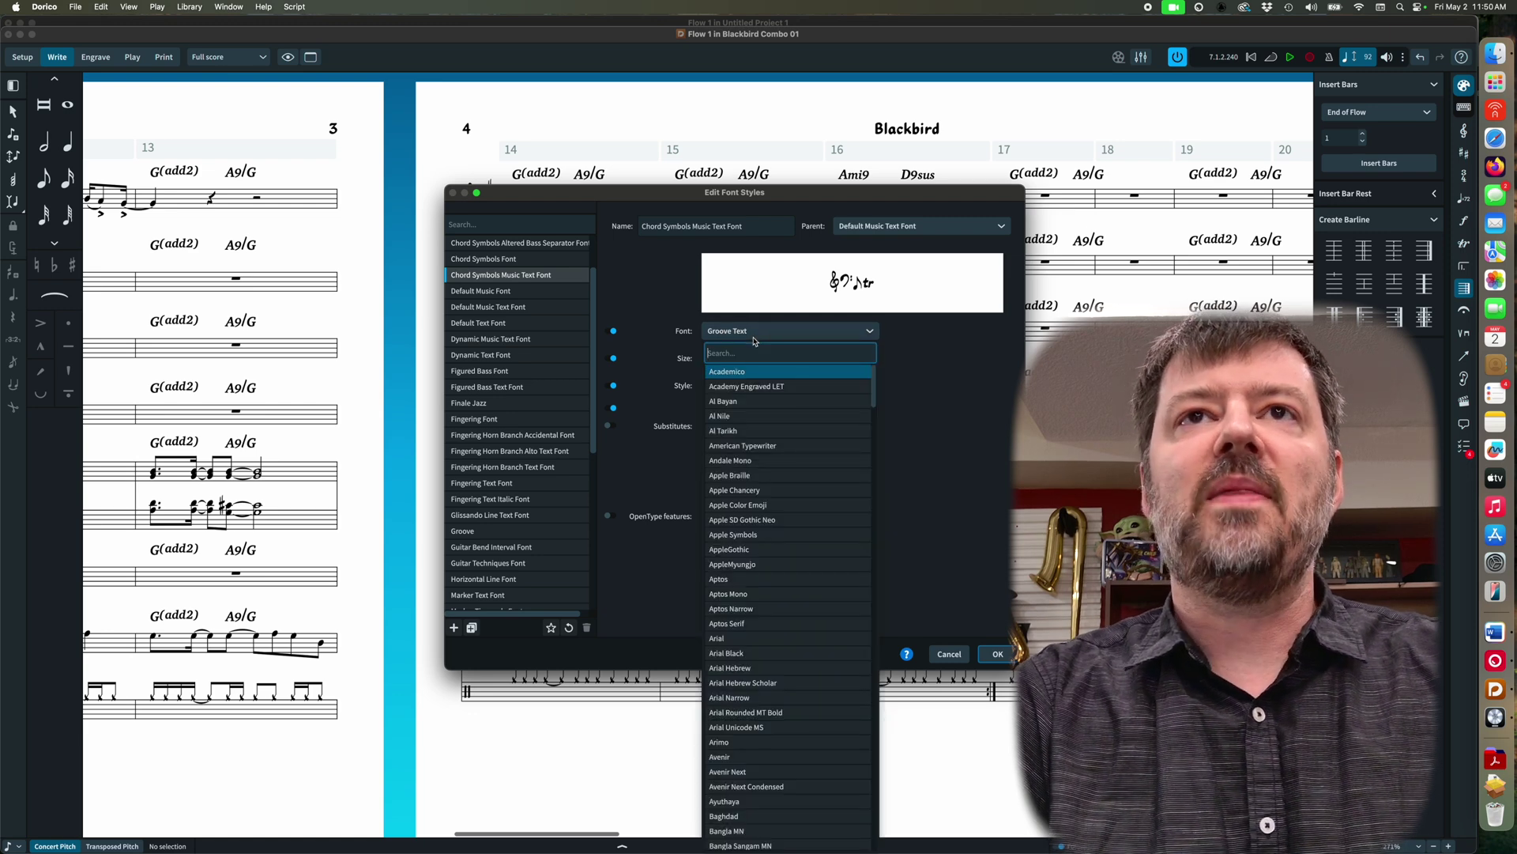
text(gro)
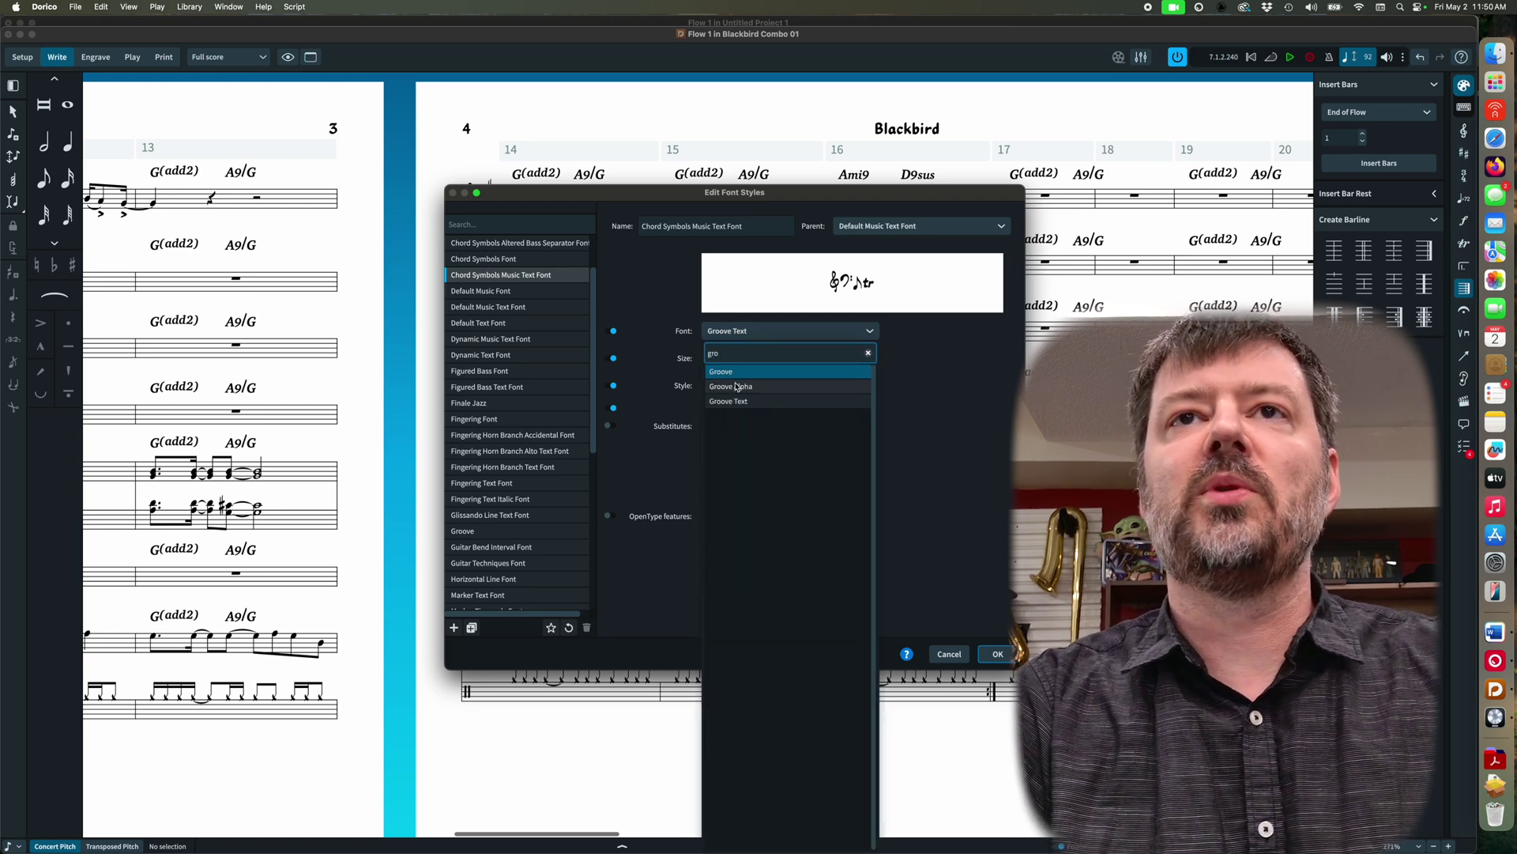
click(735, 371)
click(996, 654)
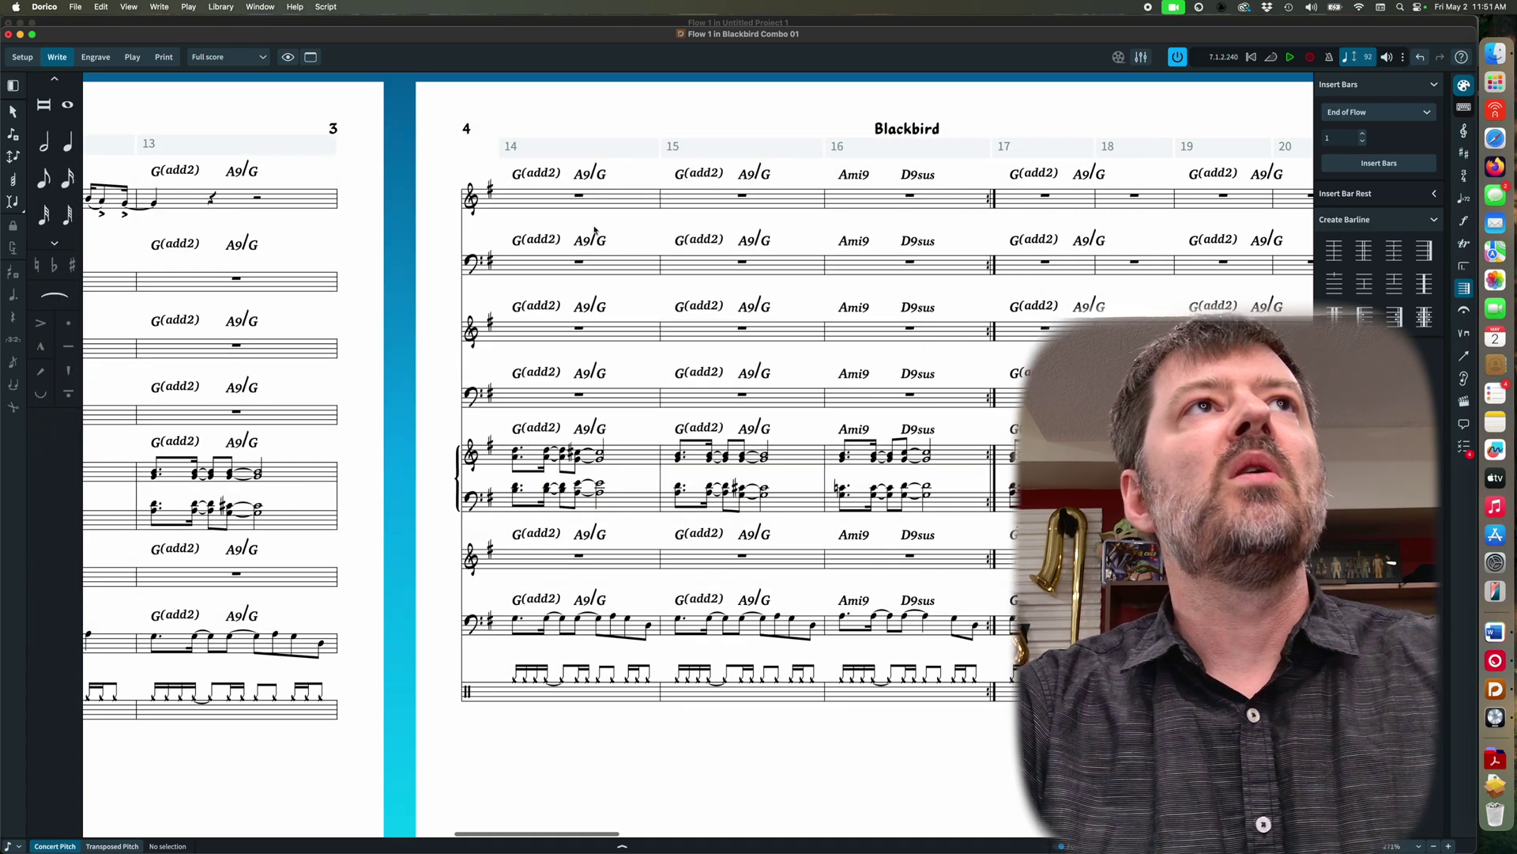
Remove the font override from Chord Symbols Music Text Font in Font Styles so it uses its parent's font, and apply
click(191, 7)
mouse_move(221, 7)
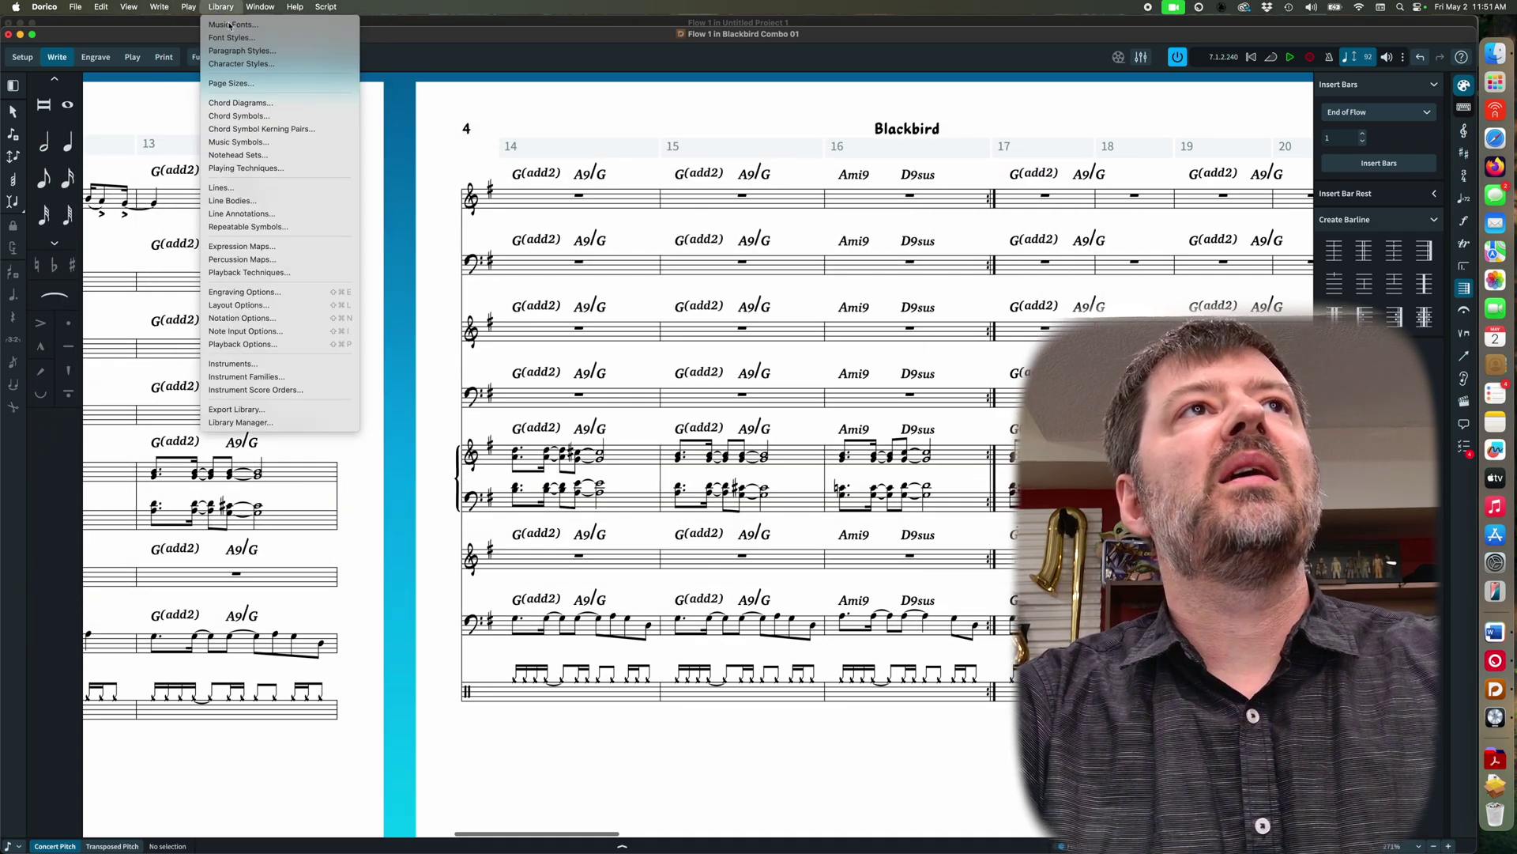
click(232, 38)
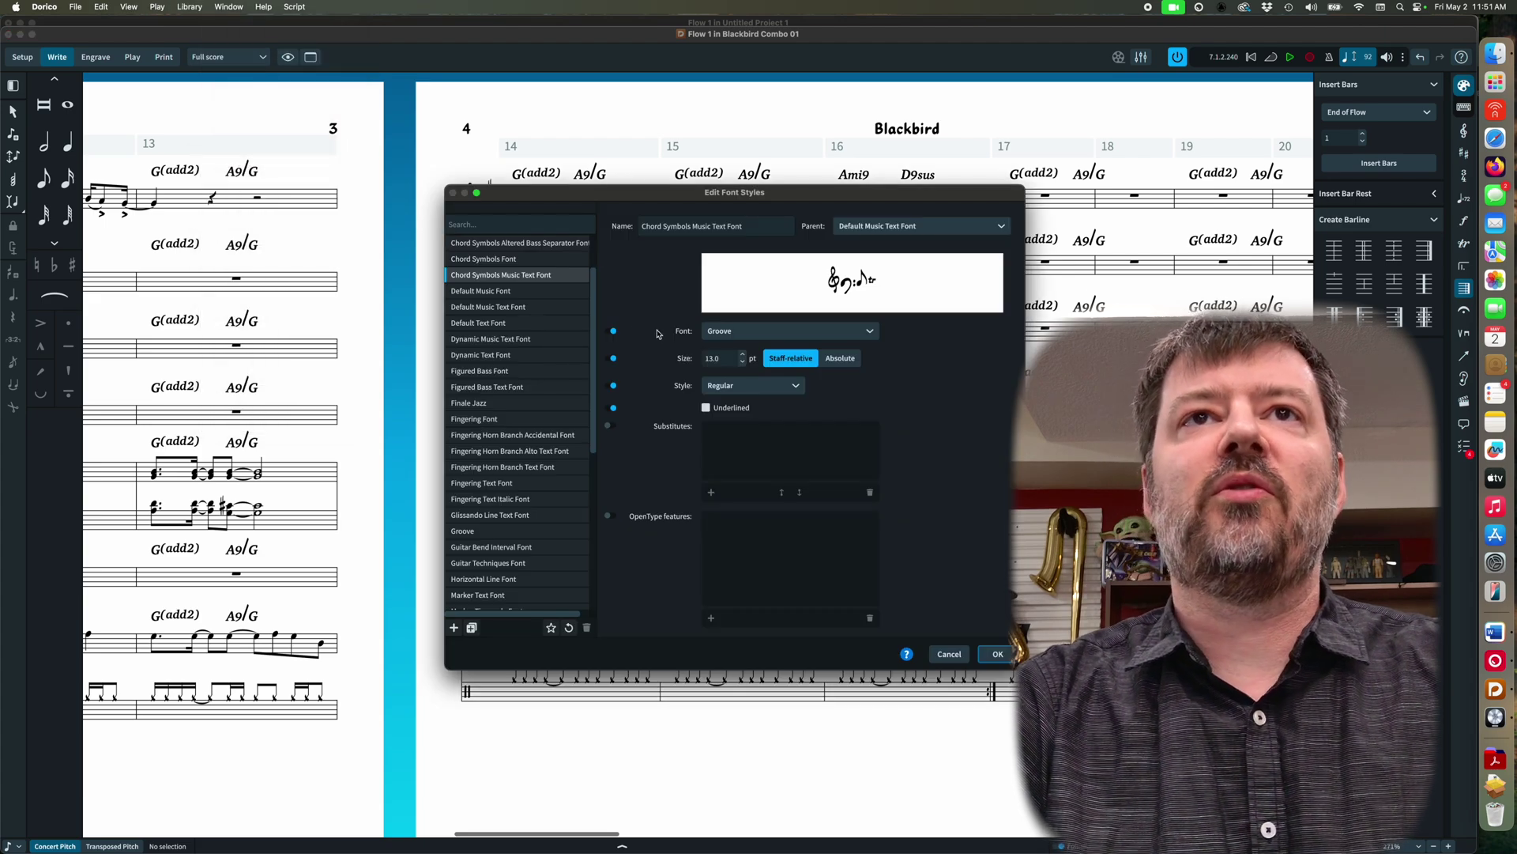
click(1009, 656)
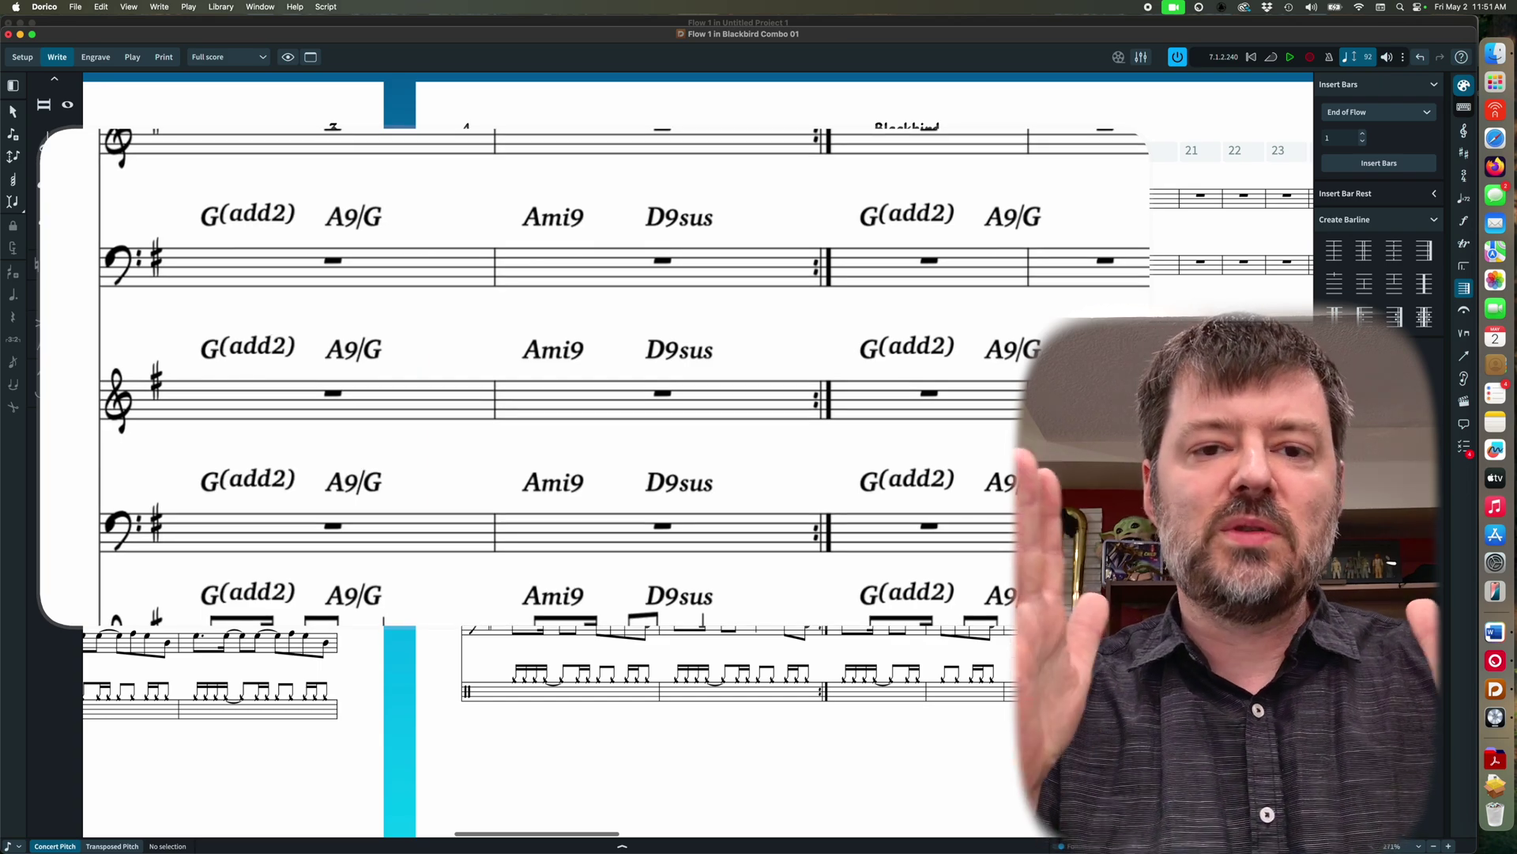
Compare the settings of Chord Symbols Font and Chord Symbols Music Text Font in Font Styles, and close without changes
scroll(695, 458, left, 10)
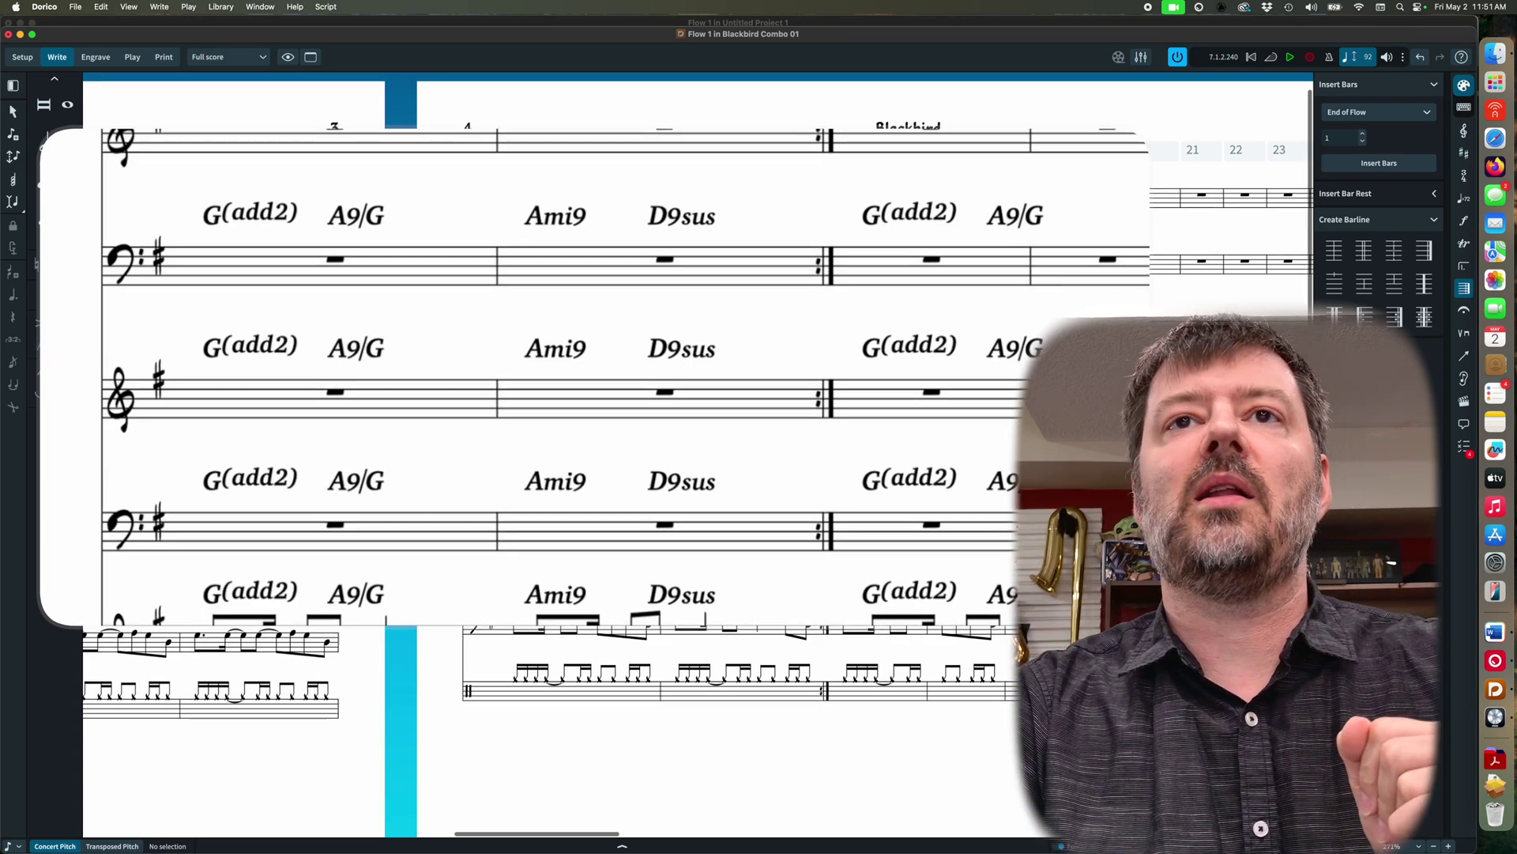
scroll(369, 452, left, 3)
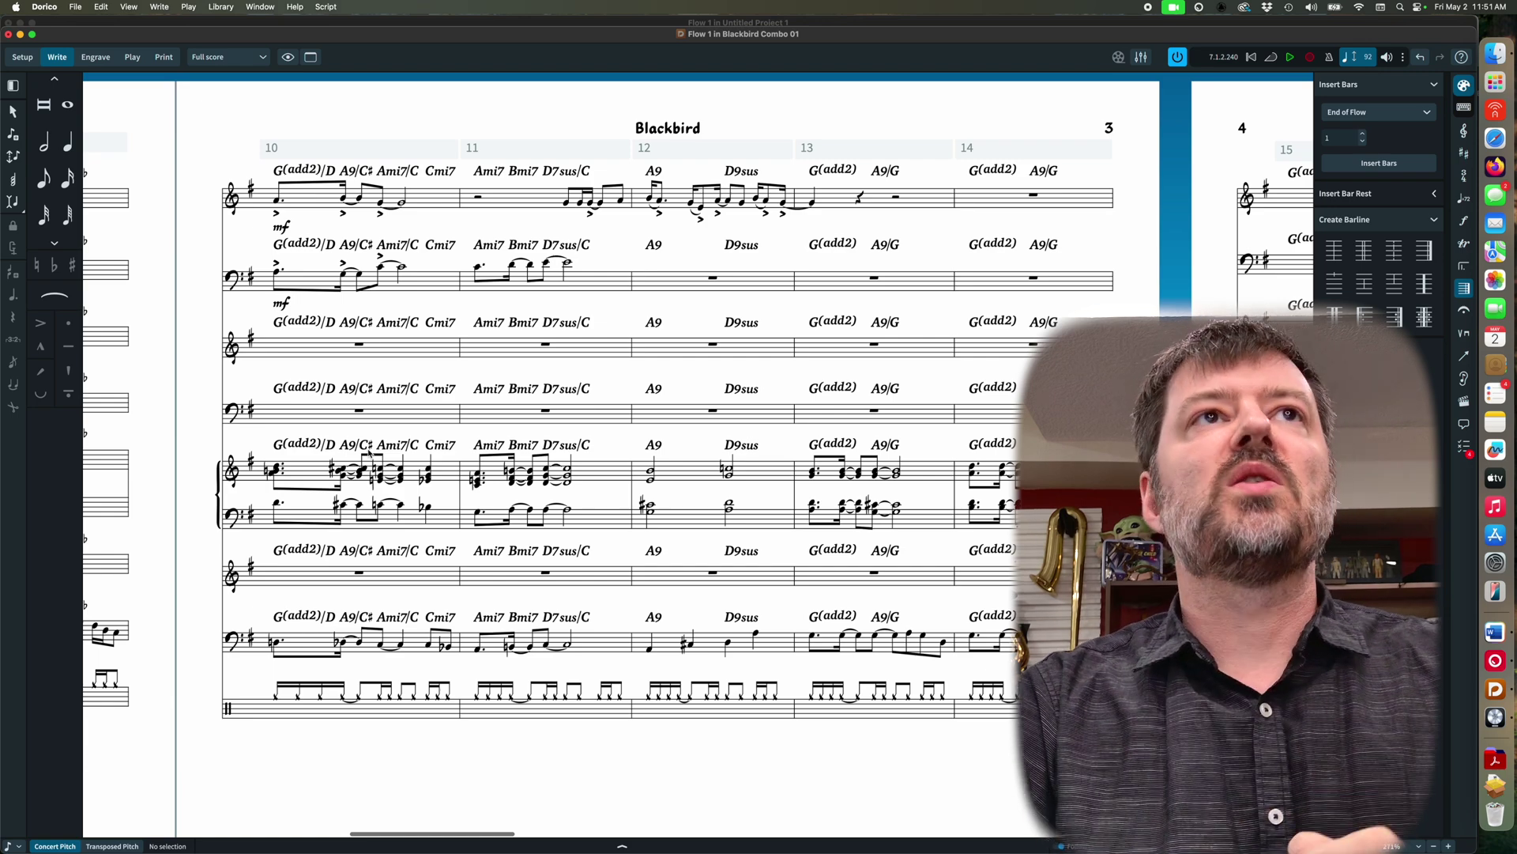
click(221, 7)
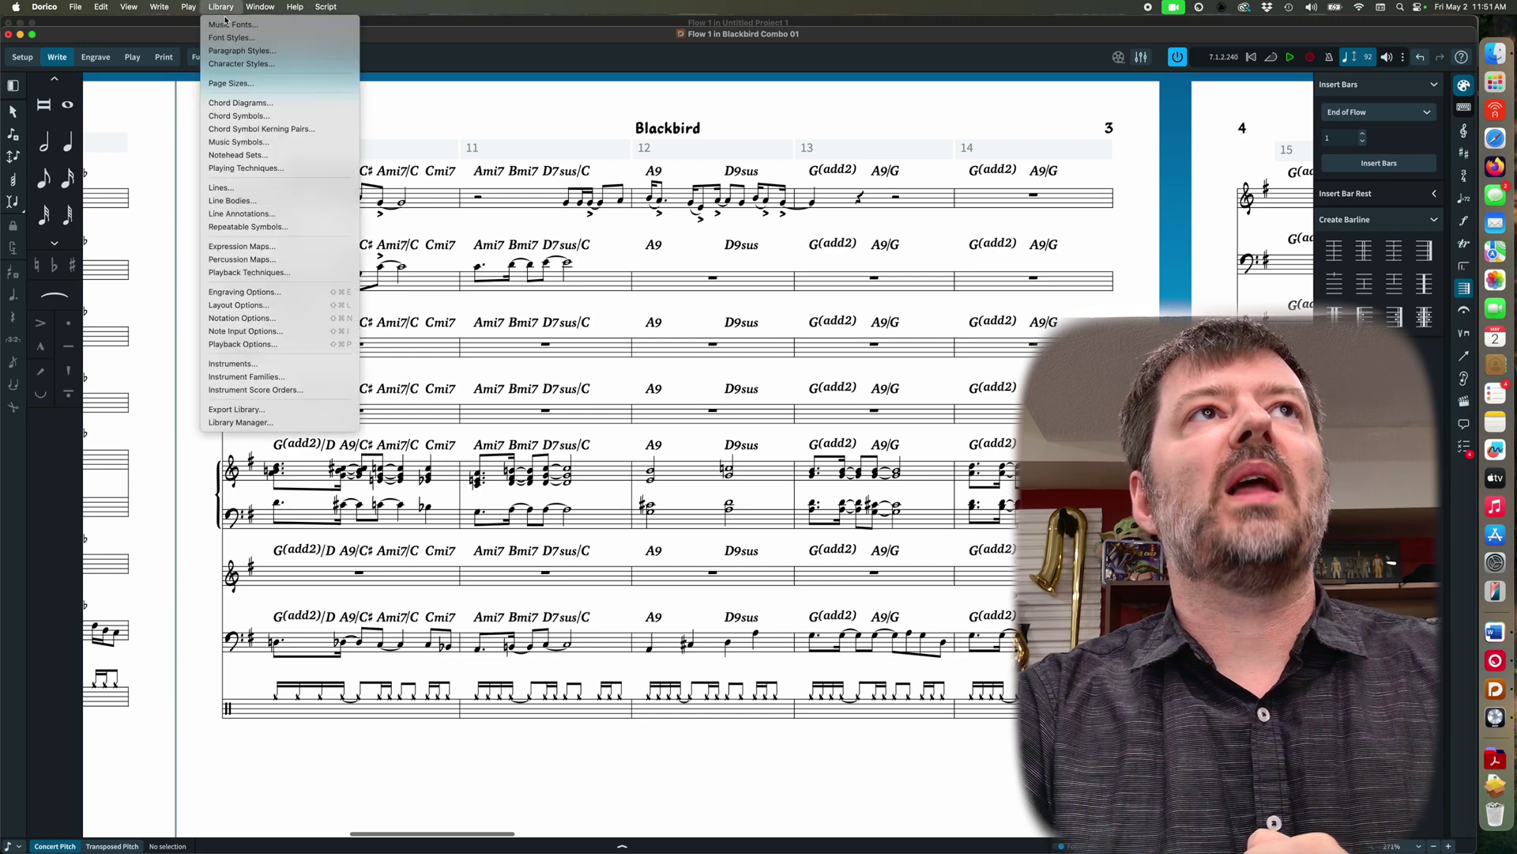
click(234, 37)
scroll(514, 337, up, 3)
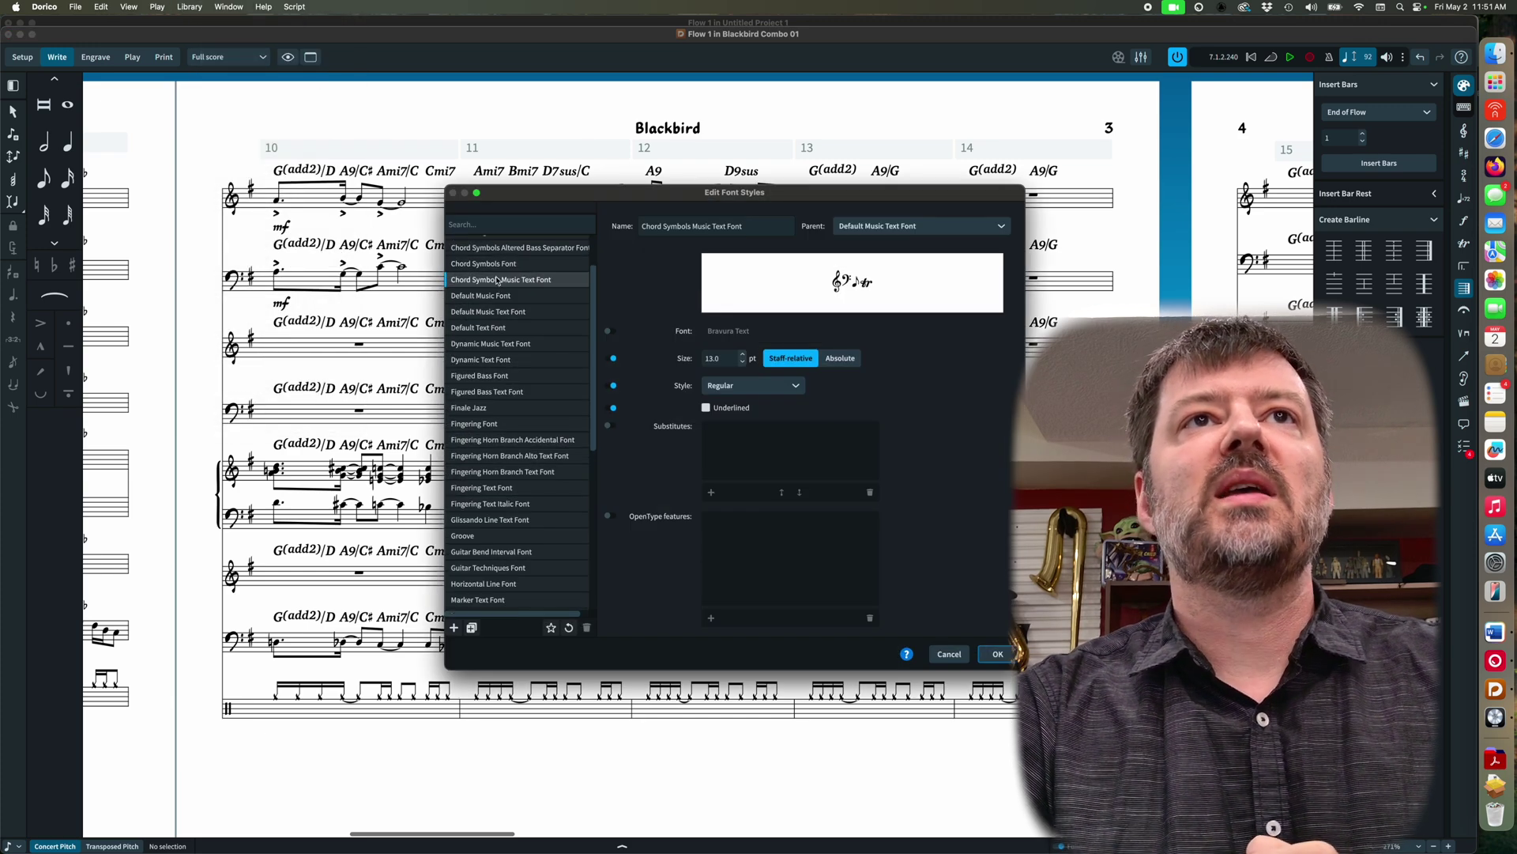
click(515, 338)
click(501, 323)
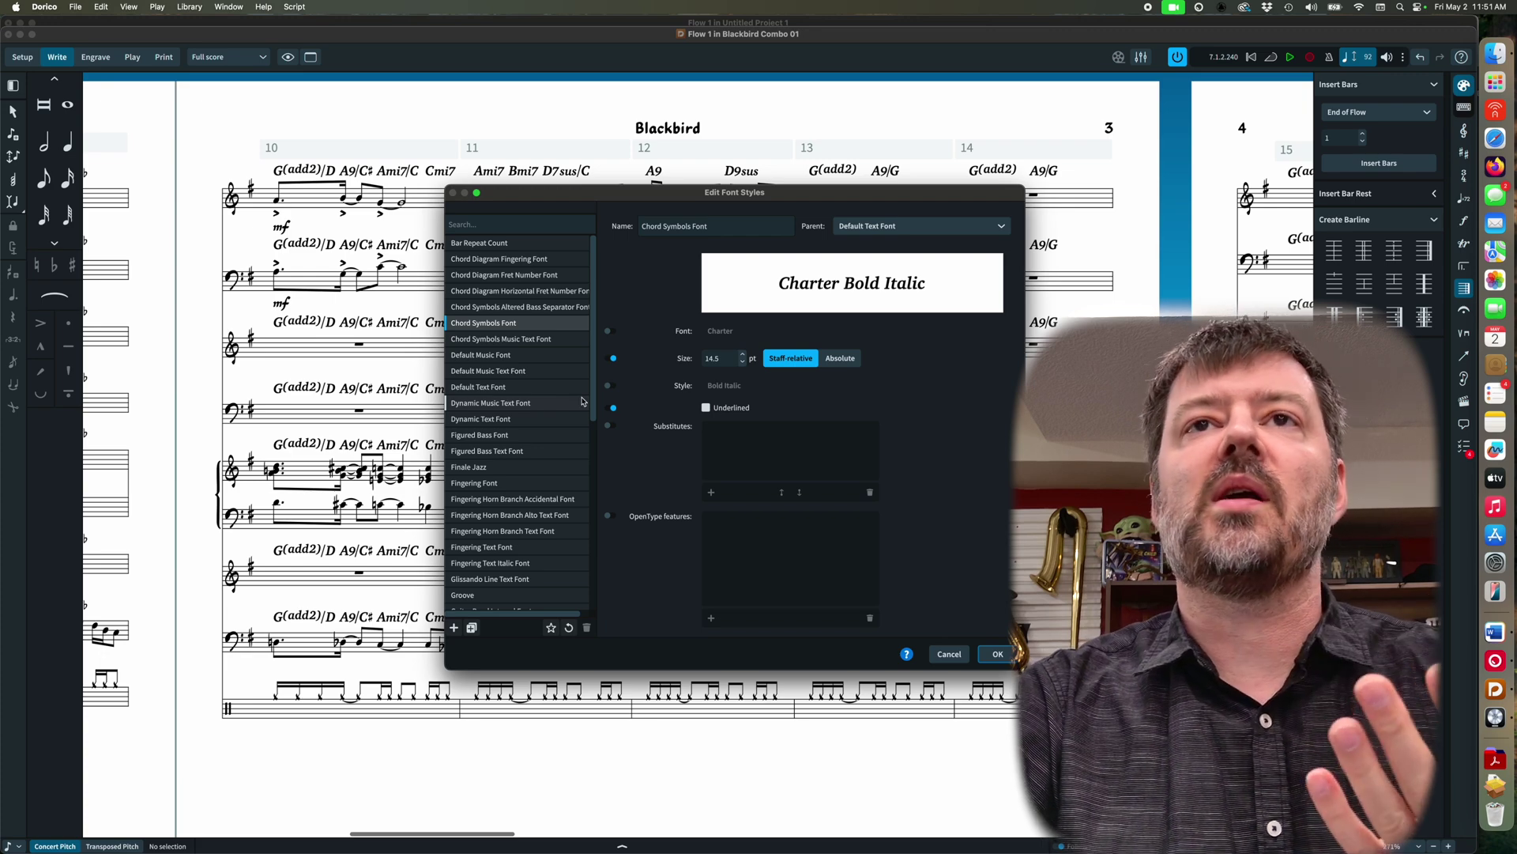
click(550, 341)
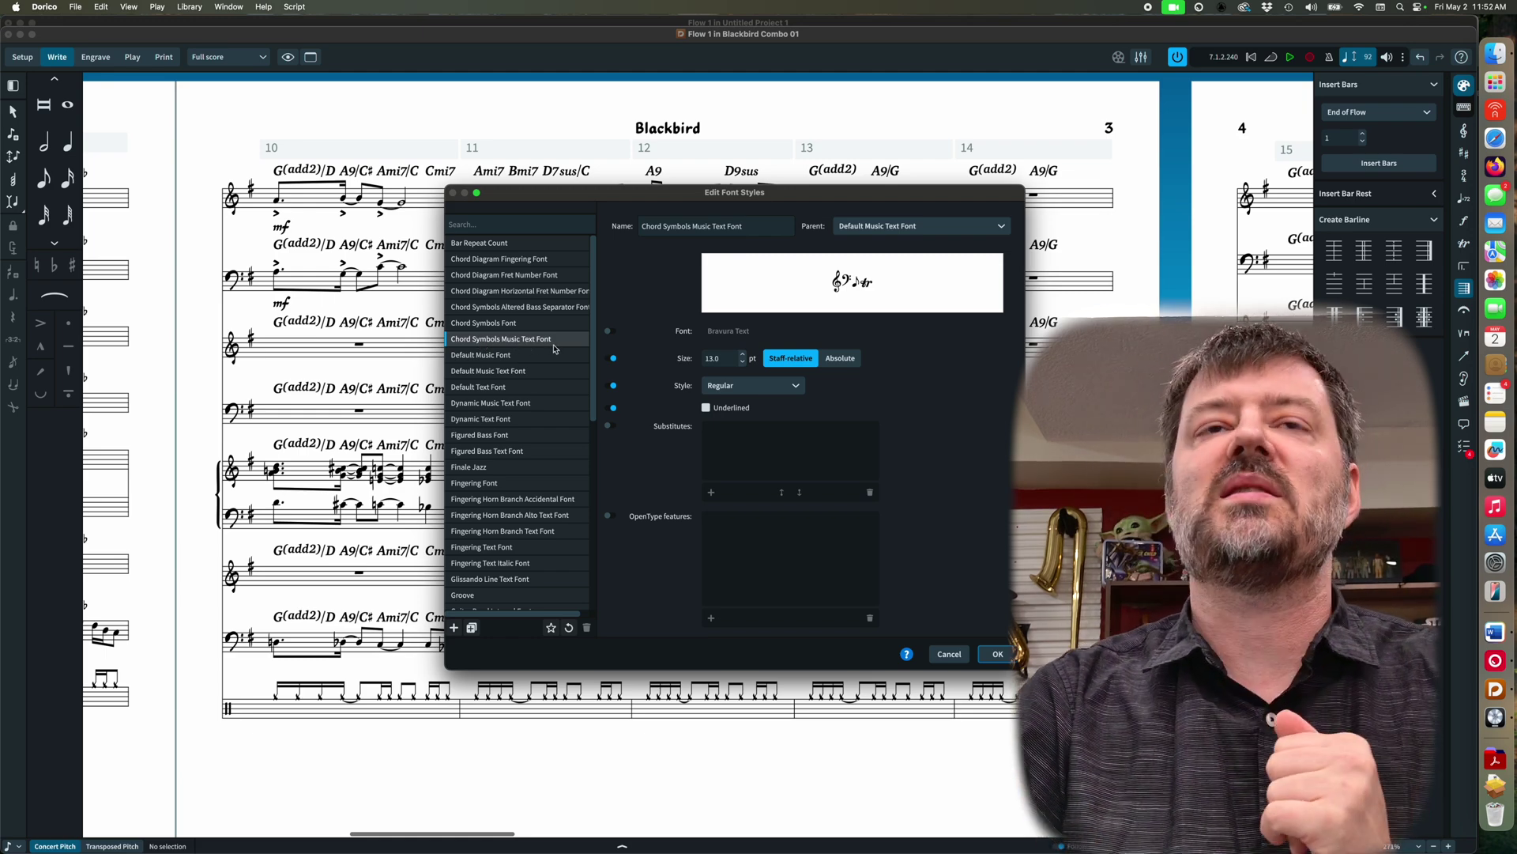
click(547, 326)
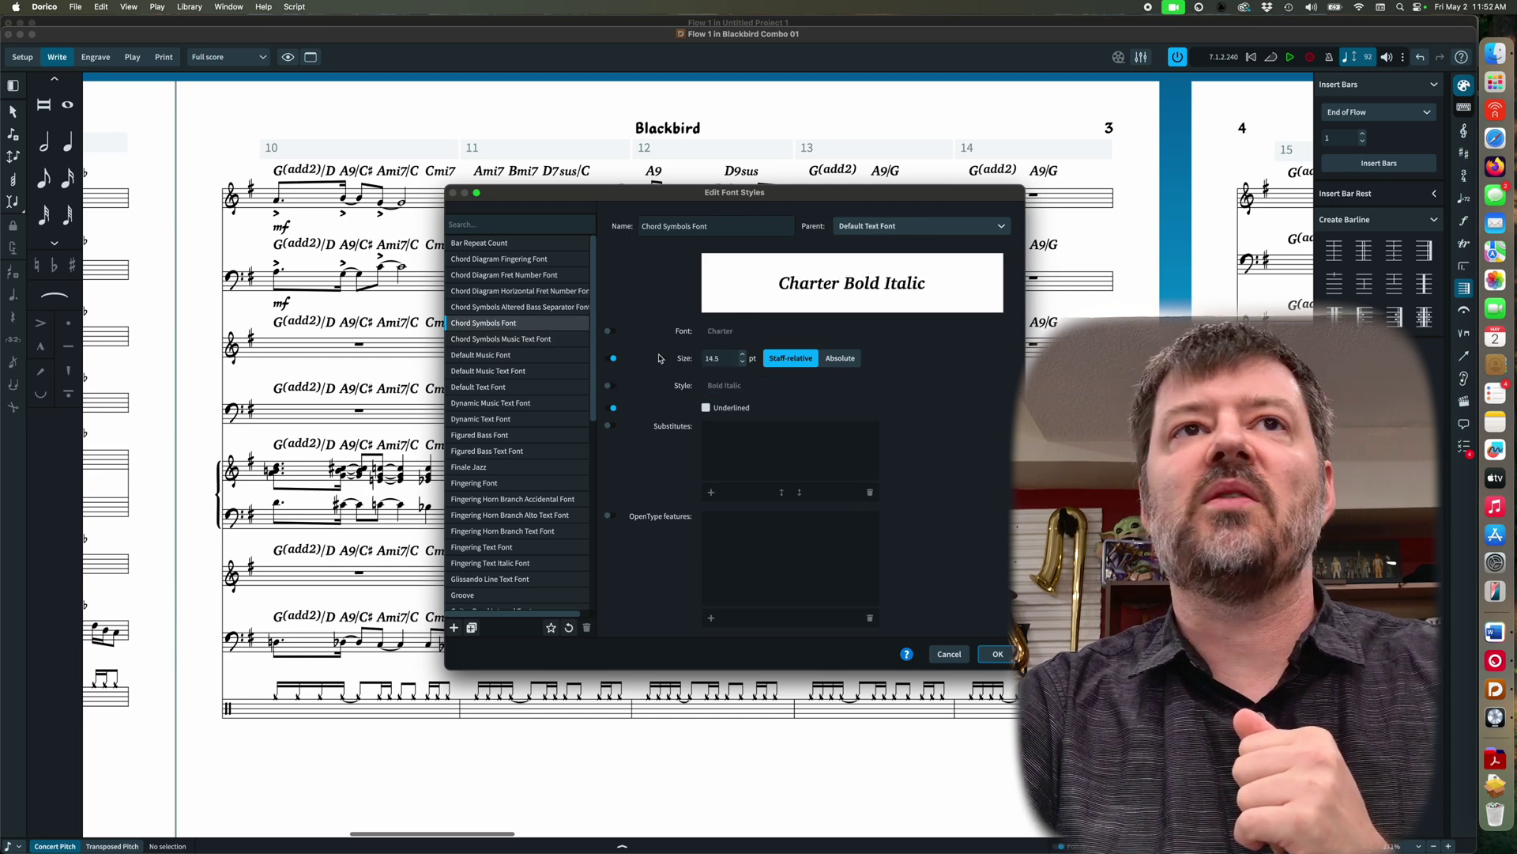
click(550, 340)
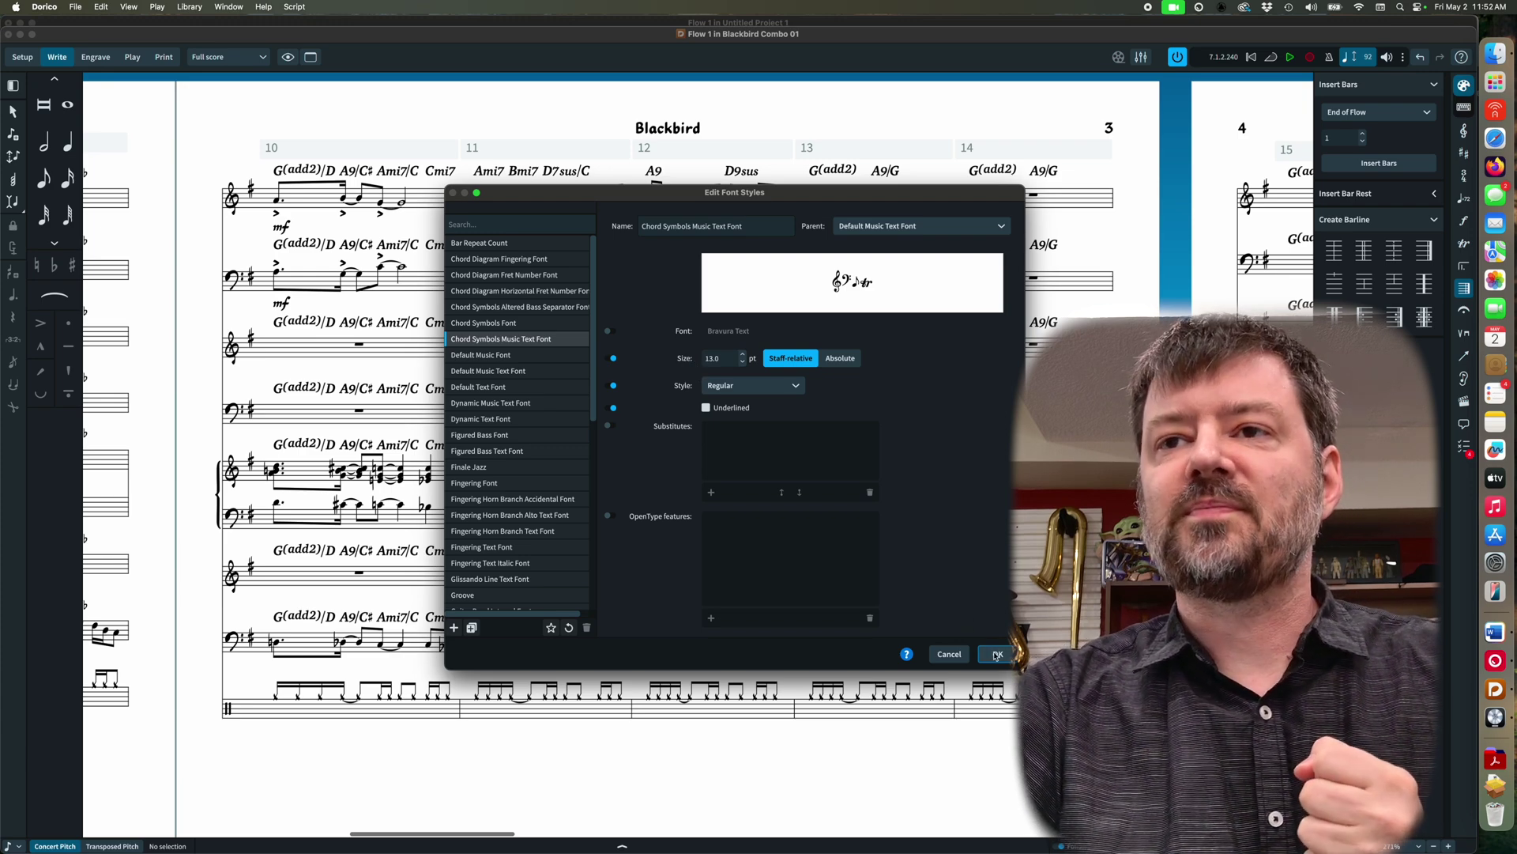
click(944, 653)
Examine the chord symbols back to the opening bars of the score, looking closely at their spacing above the piano staves
scroll(848, 603, left, 5)
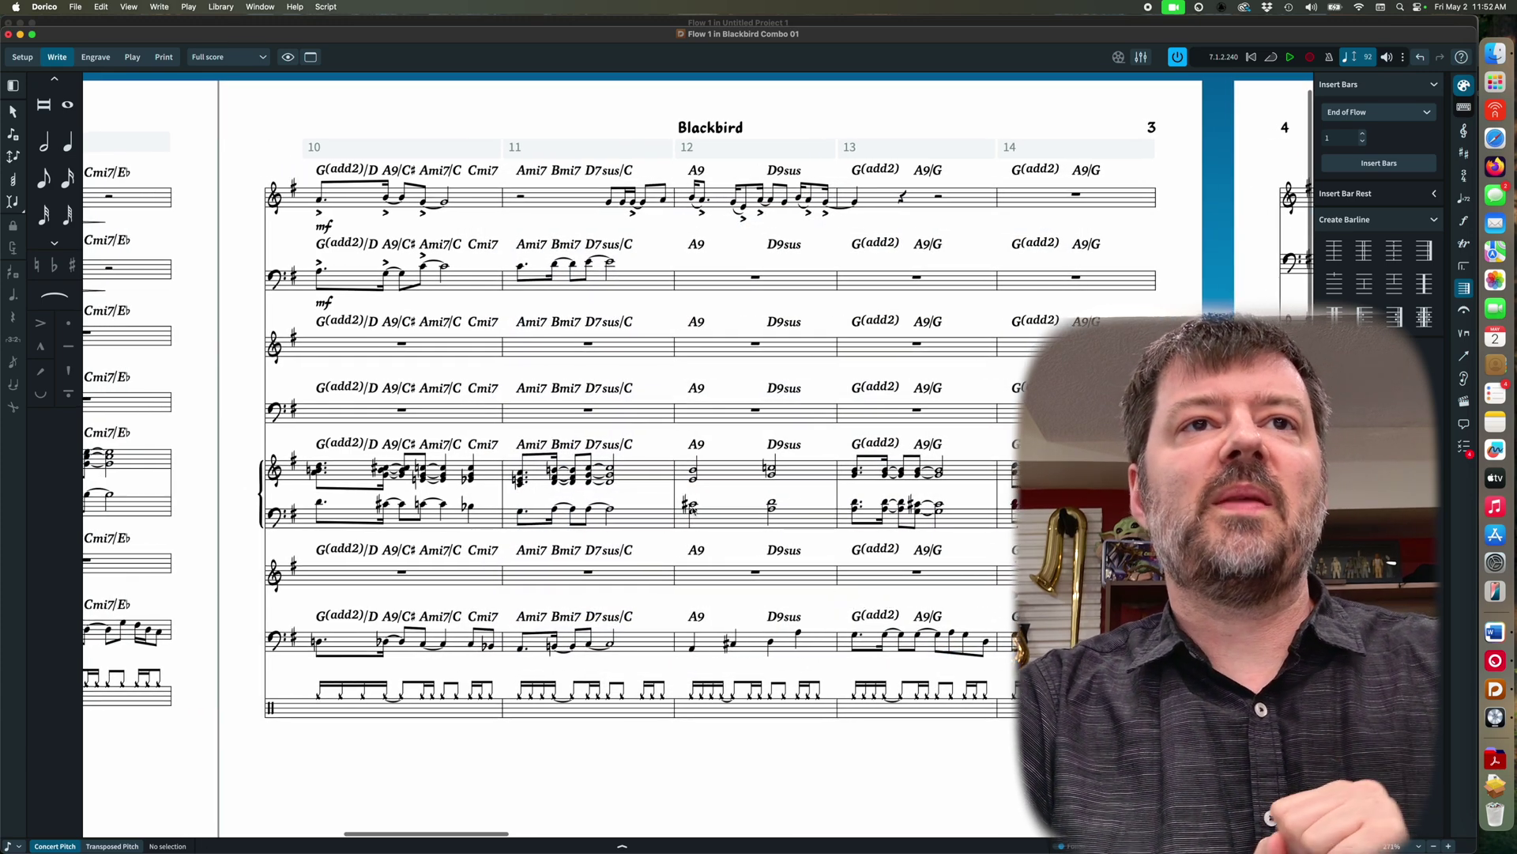
scroll(653, 490, left, 6)
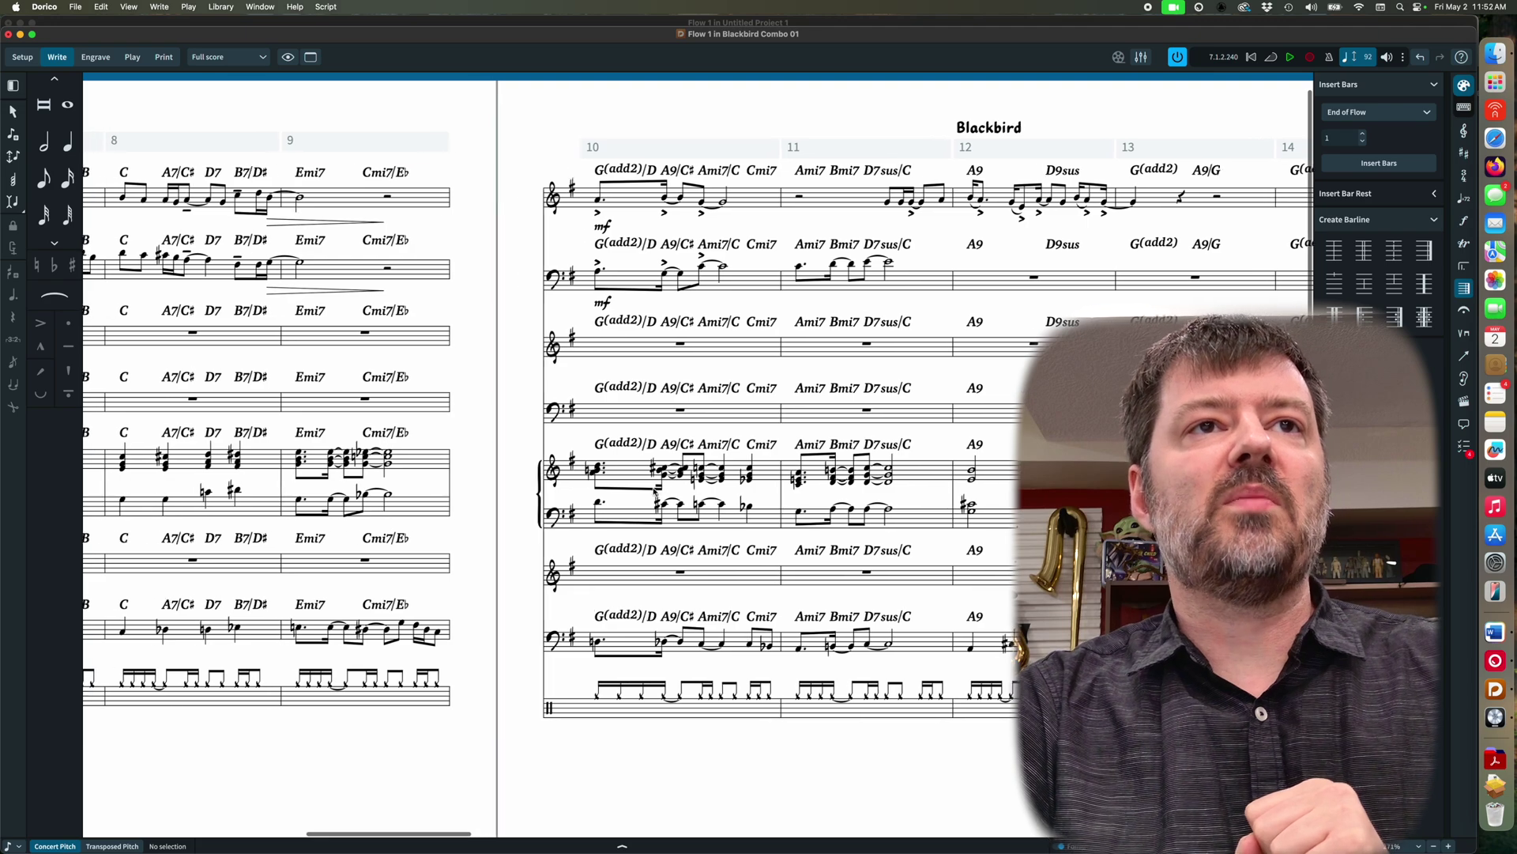
scroll(652, 491, left, 8)
key(space)
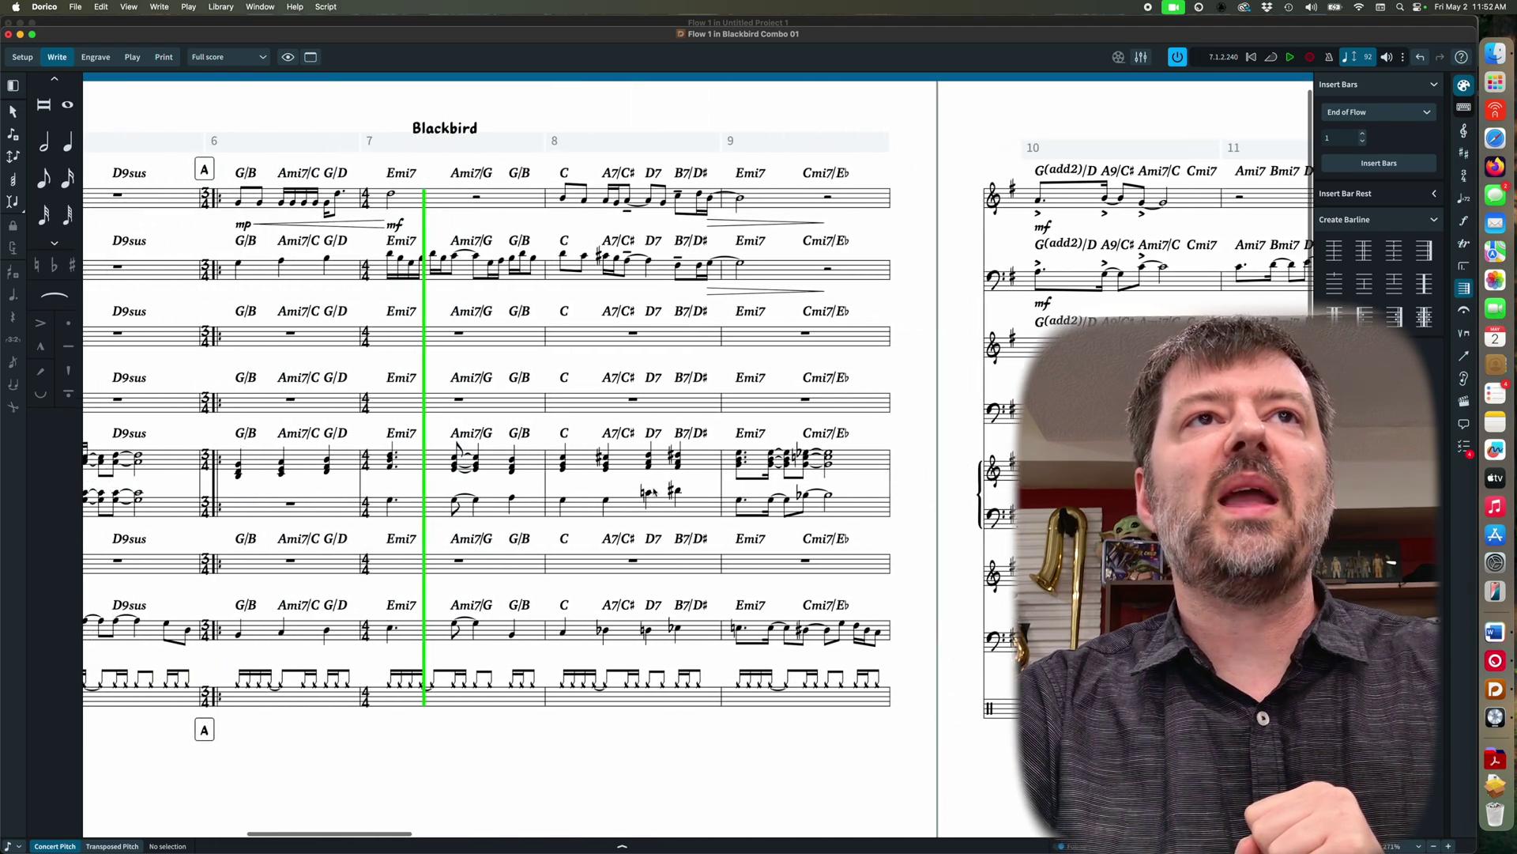
scroll(653, 491, left, 10)
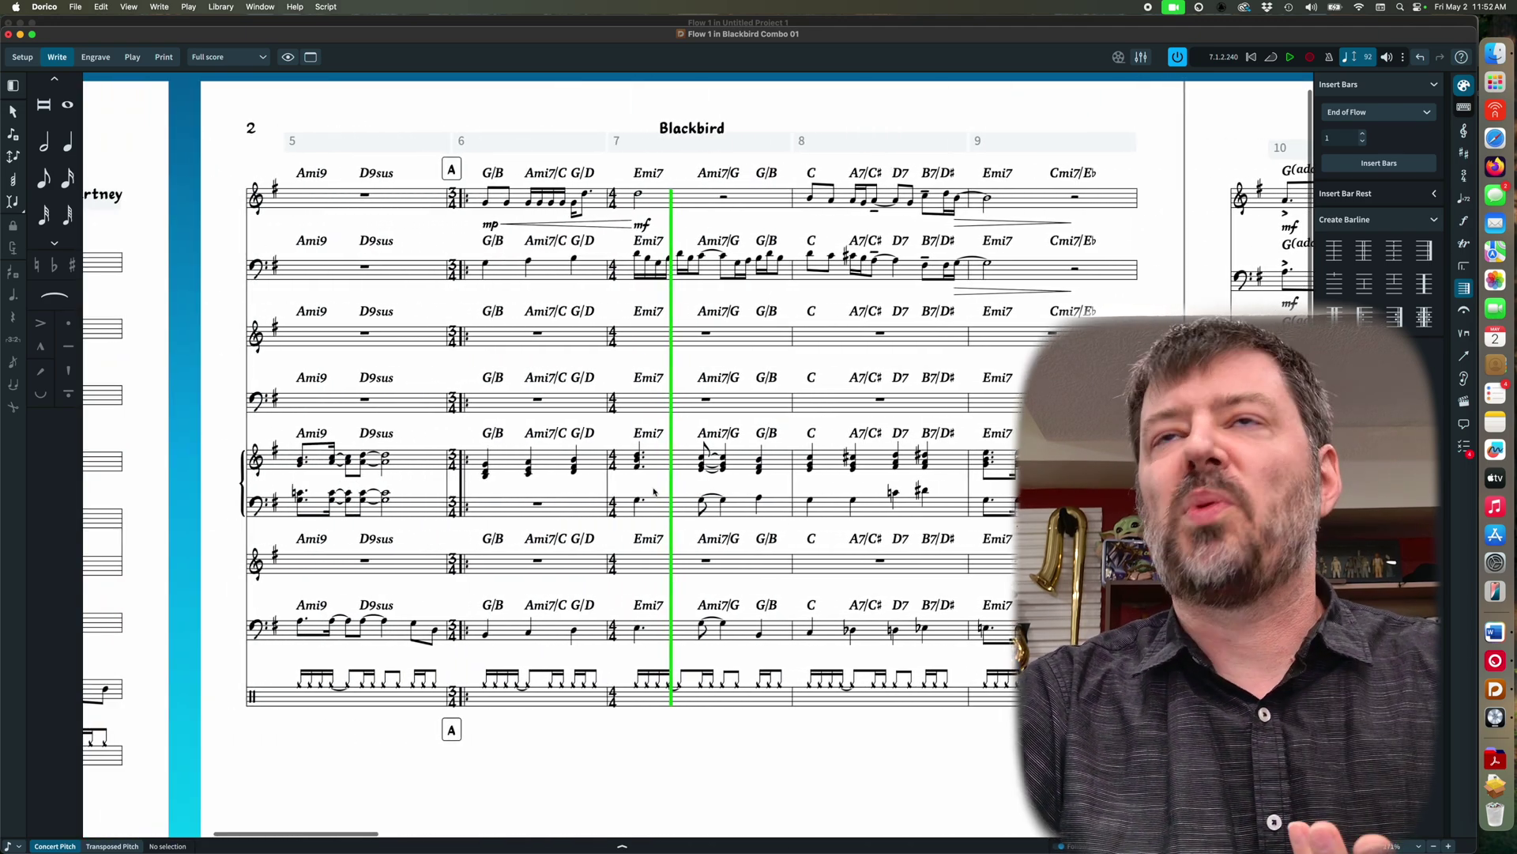
scroll(653, 491, left, 15)
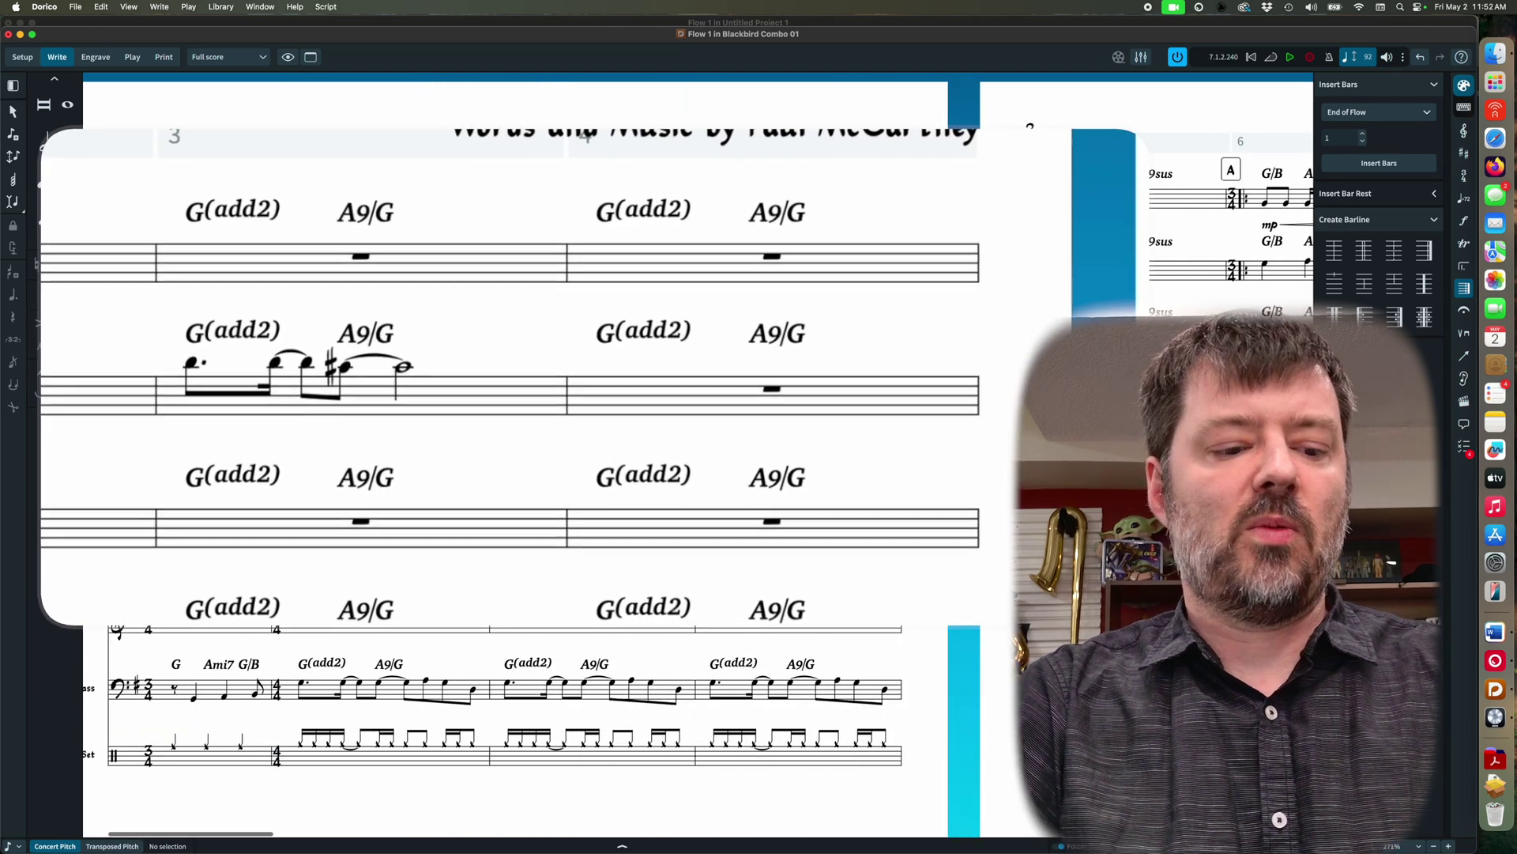
key(super+equal)
scroll(538, 508, down, 4)
scroll(539, 508, left, 4)
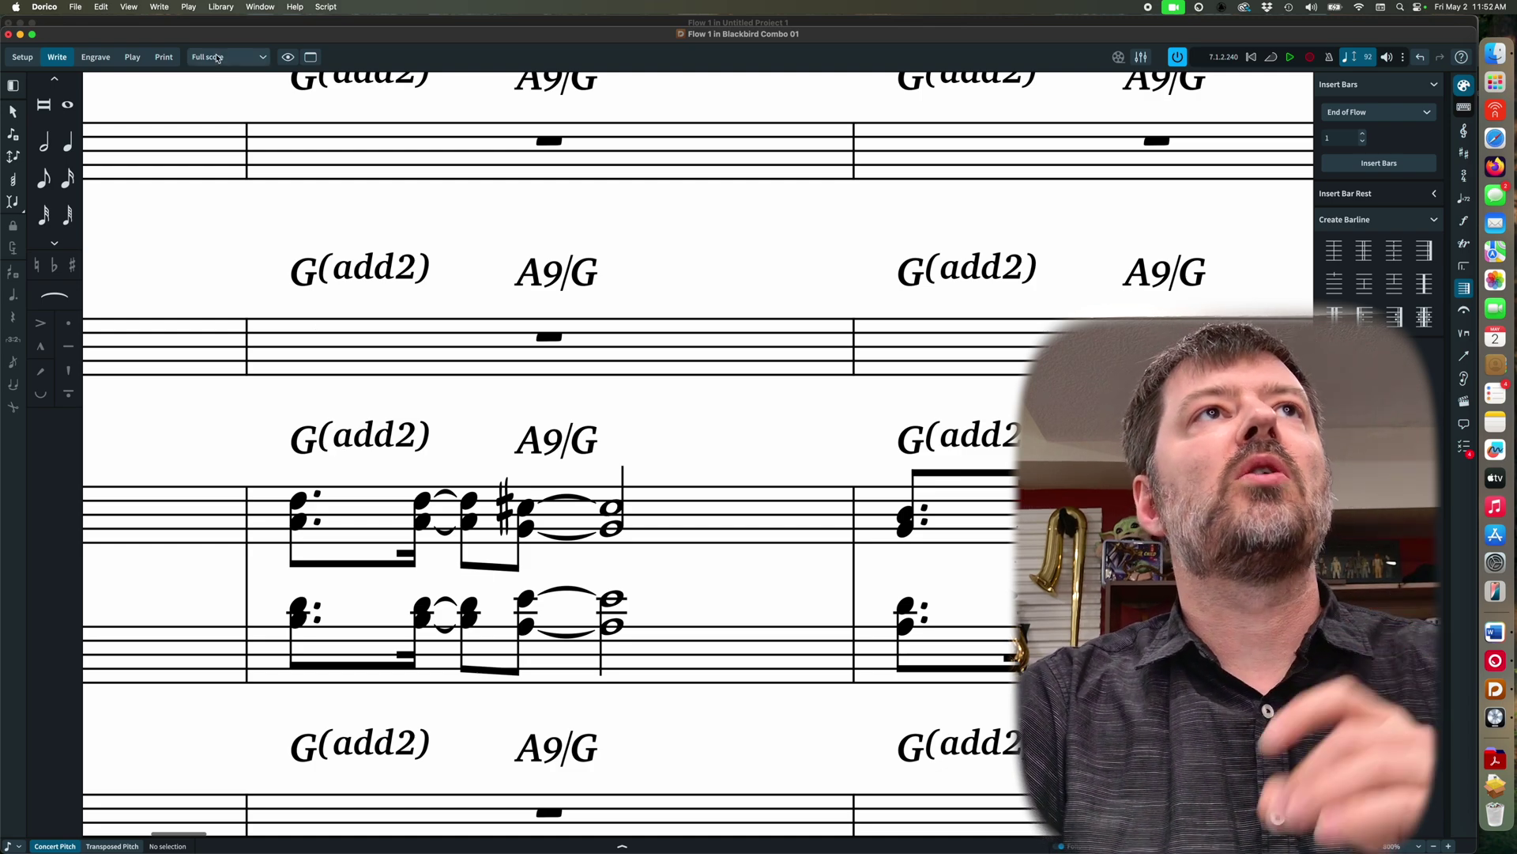
In Chord Symbol Kerning Pairs, choose the Charter Bold Italic, Bravura Text pairing and enter g(add2) as the chord symbol
click(221, 6)
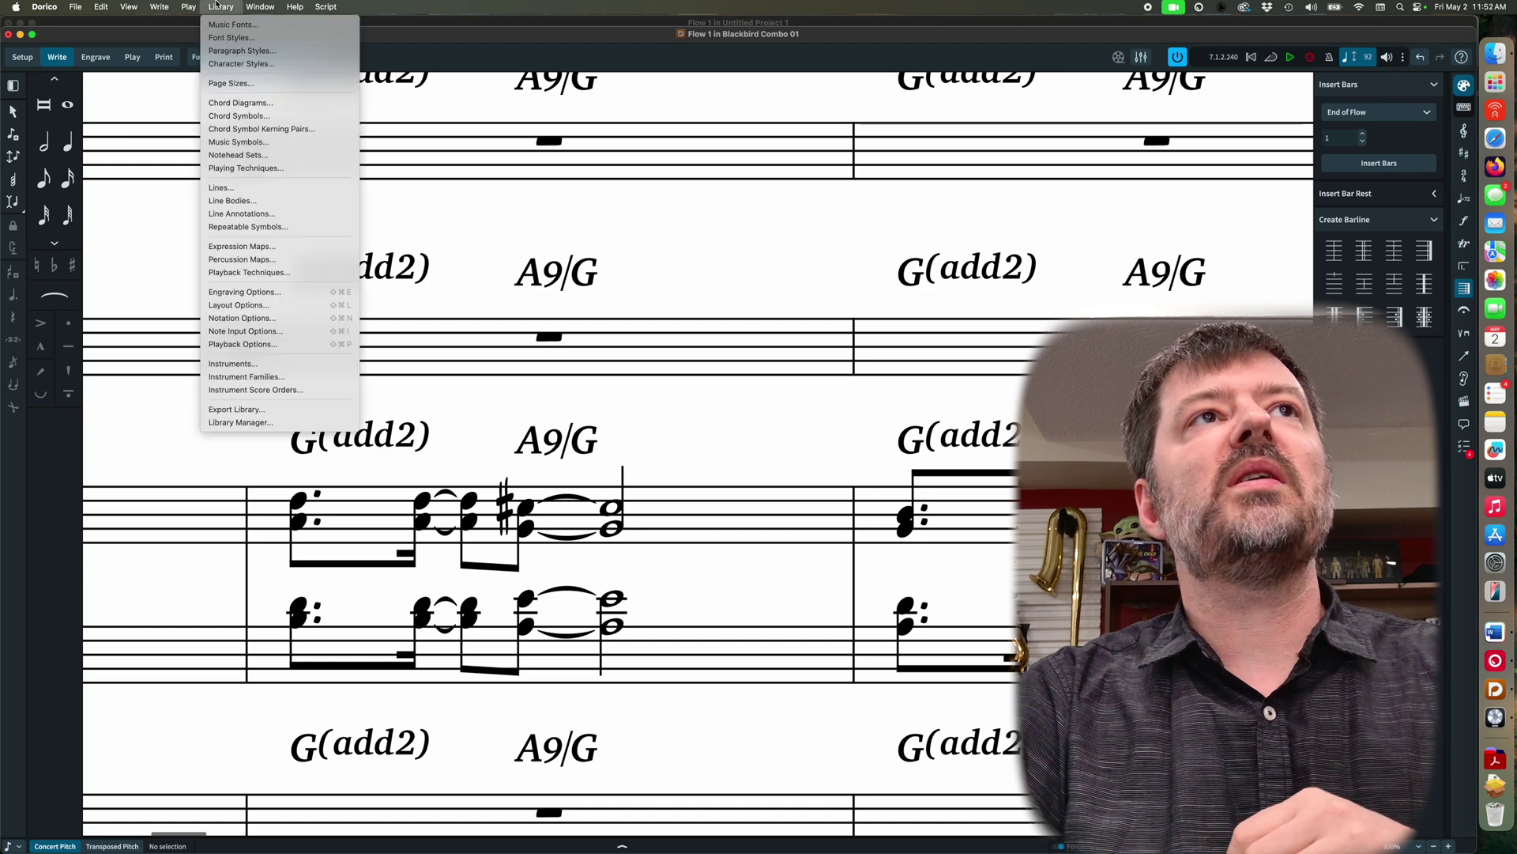
click(311, 131)
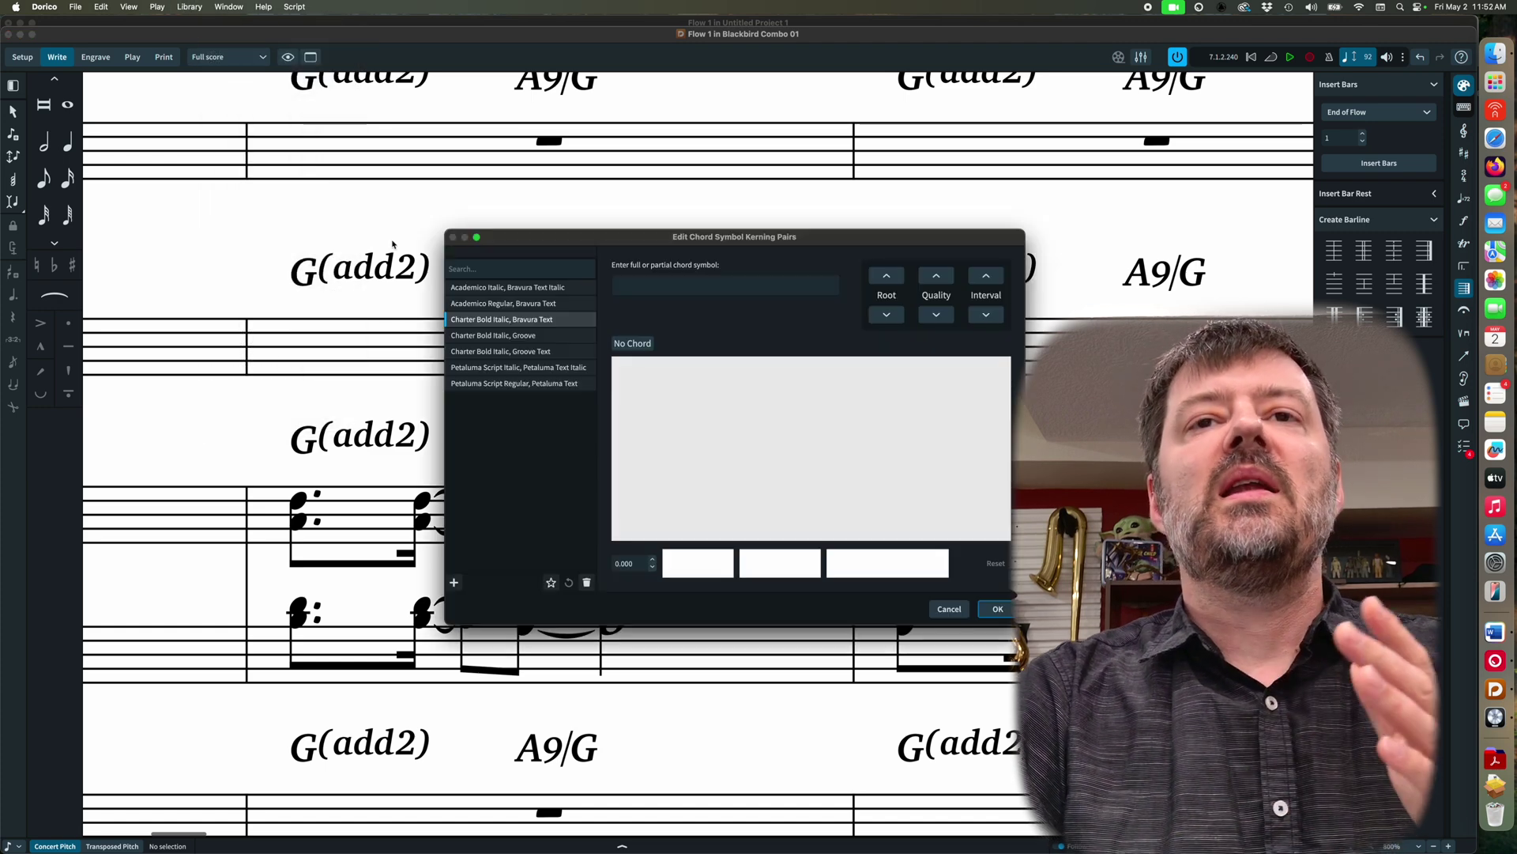
drag(549, 240, 561, 239)
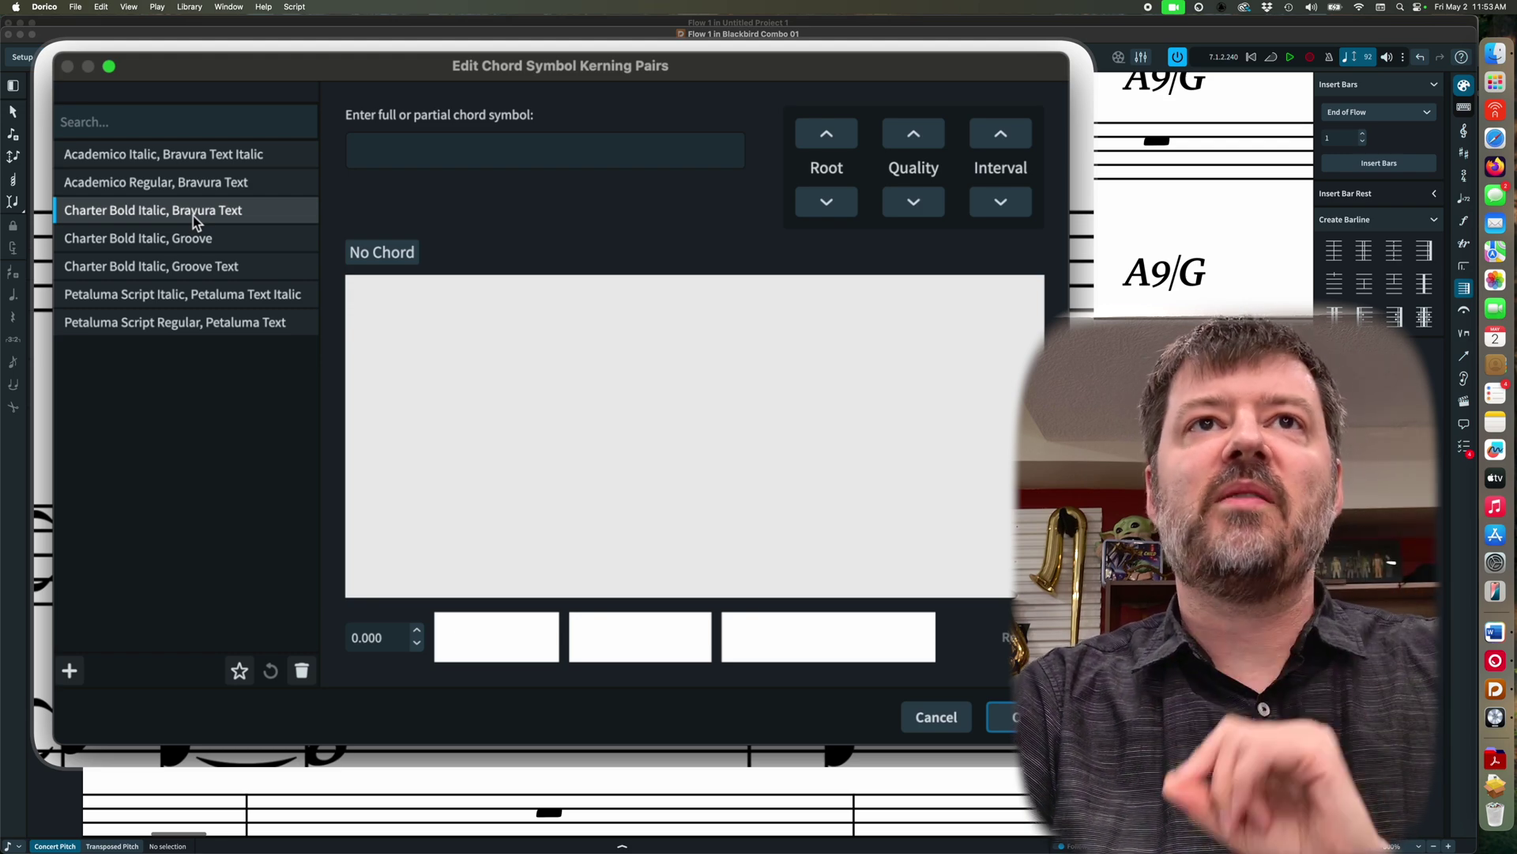
click(117, 155)
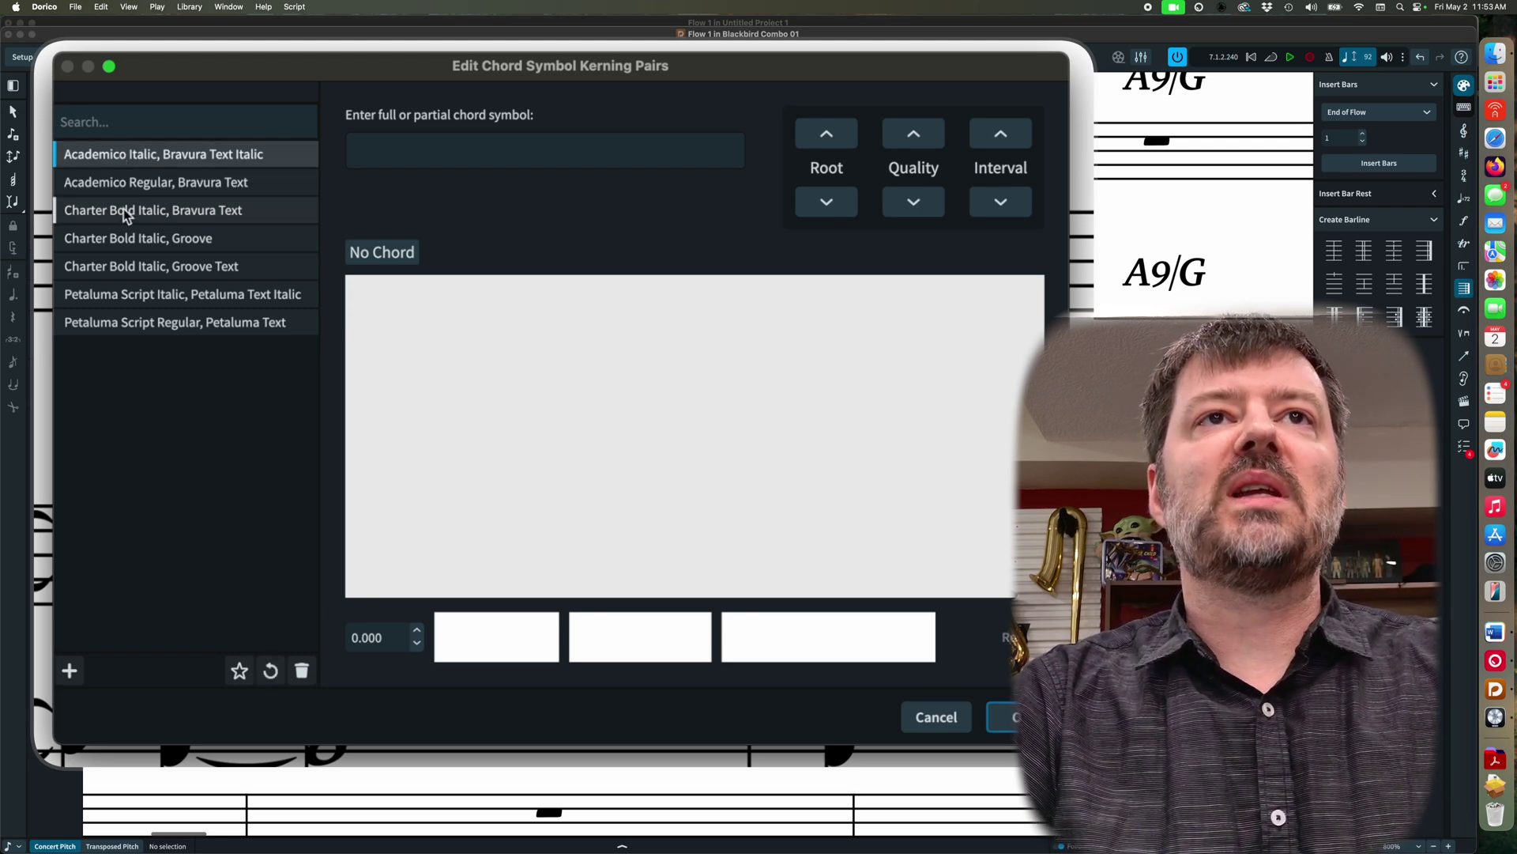
click(123, 215)
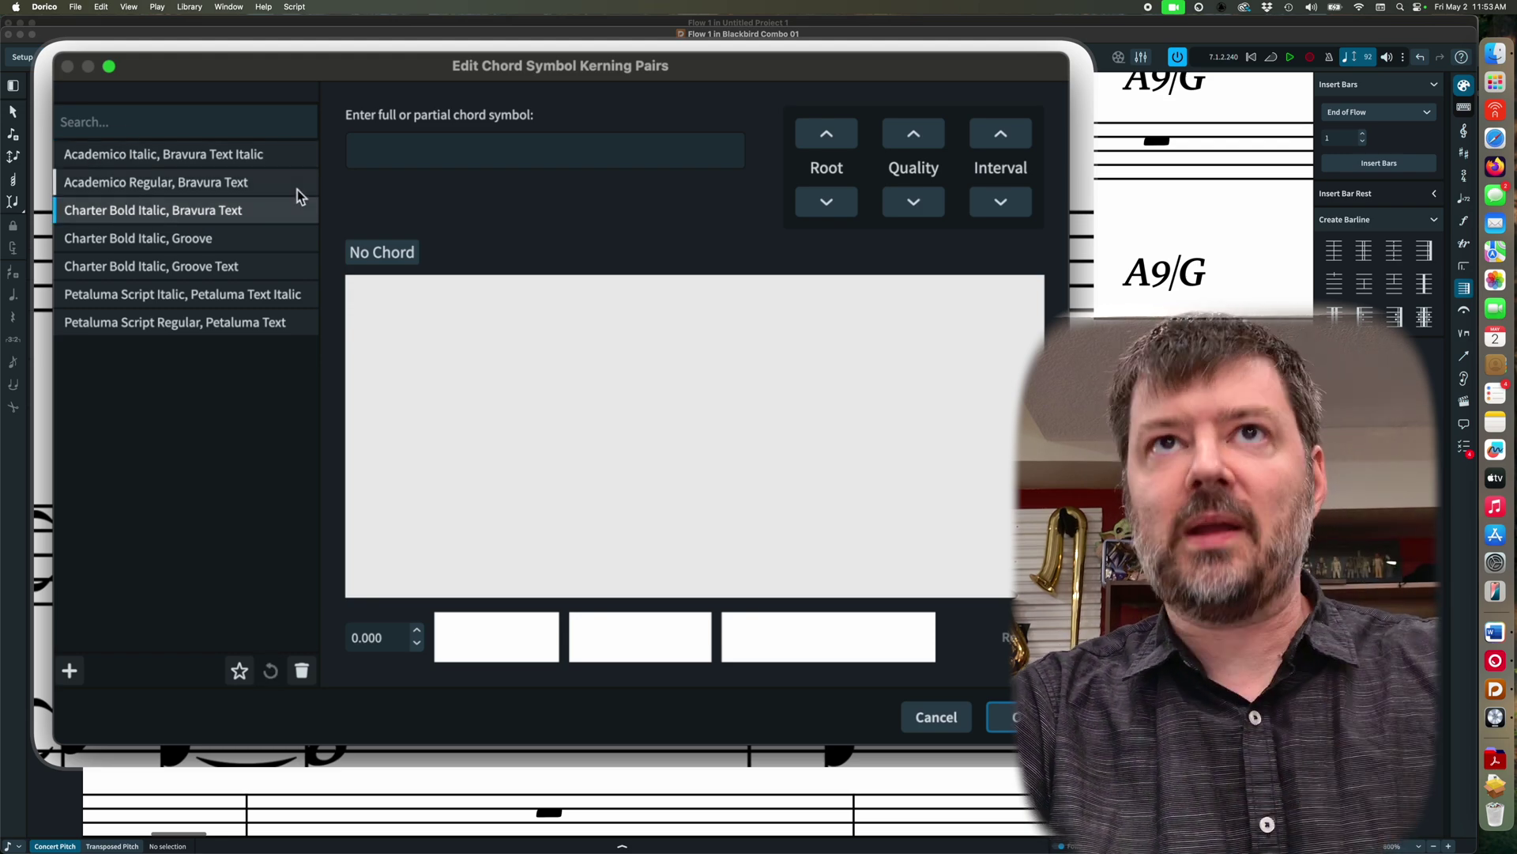
click(393, 157)
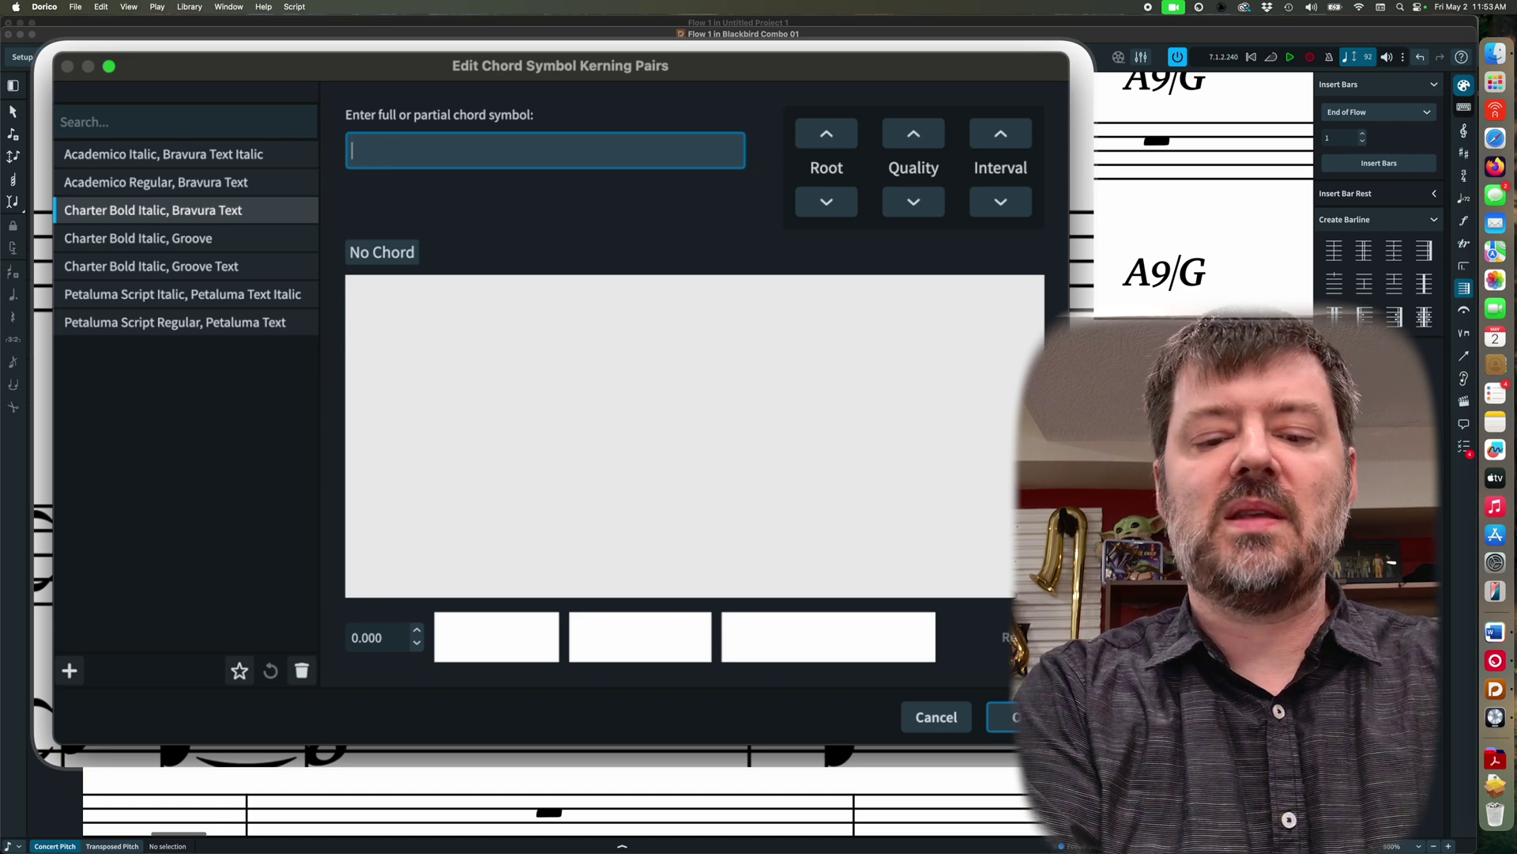
text(g(add2)
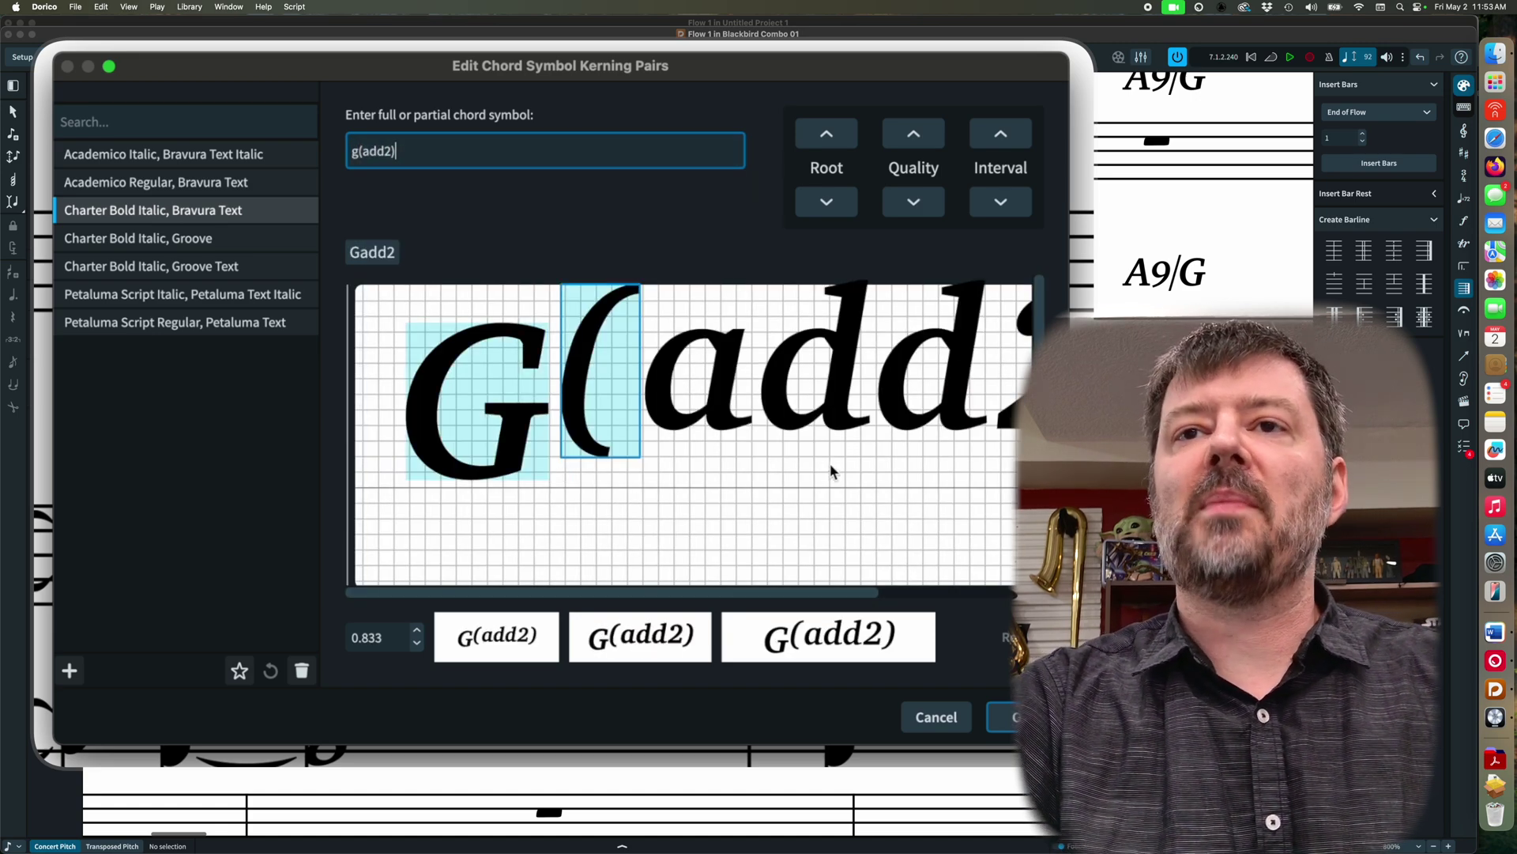
Tighten the kerning between the opening parenthesis and "add2" in the G(add2) symbol to -1.000
click(881, 486)
click(788, 595)
drag(787, 594, 827, 596)
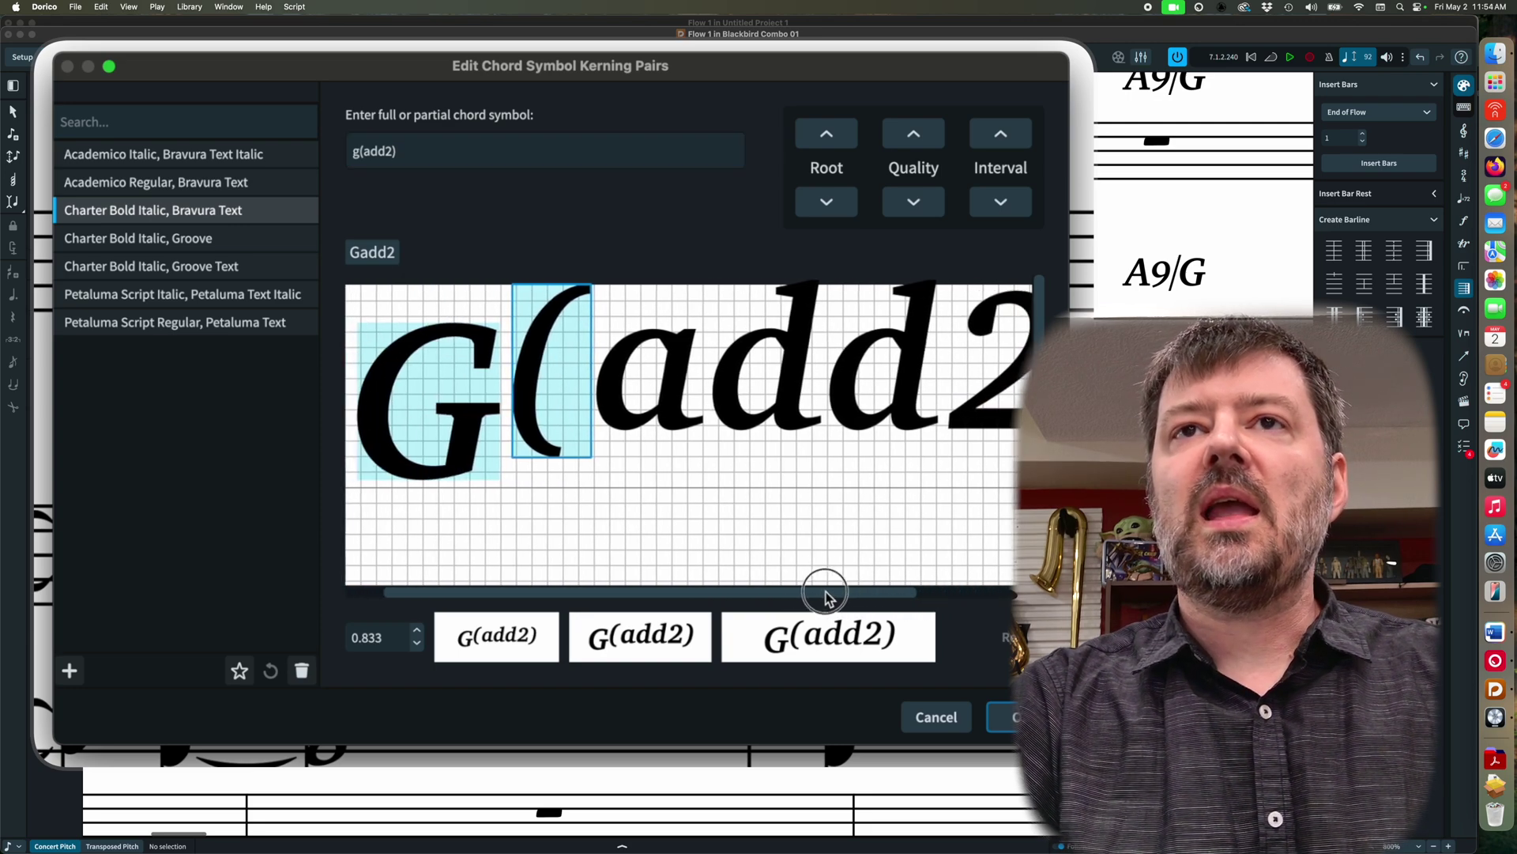
click(616, 408)
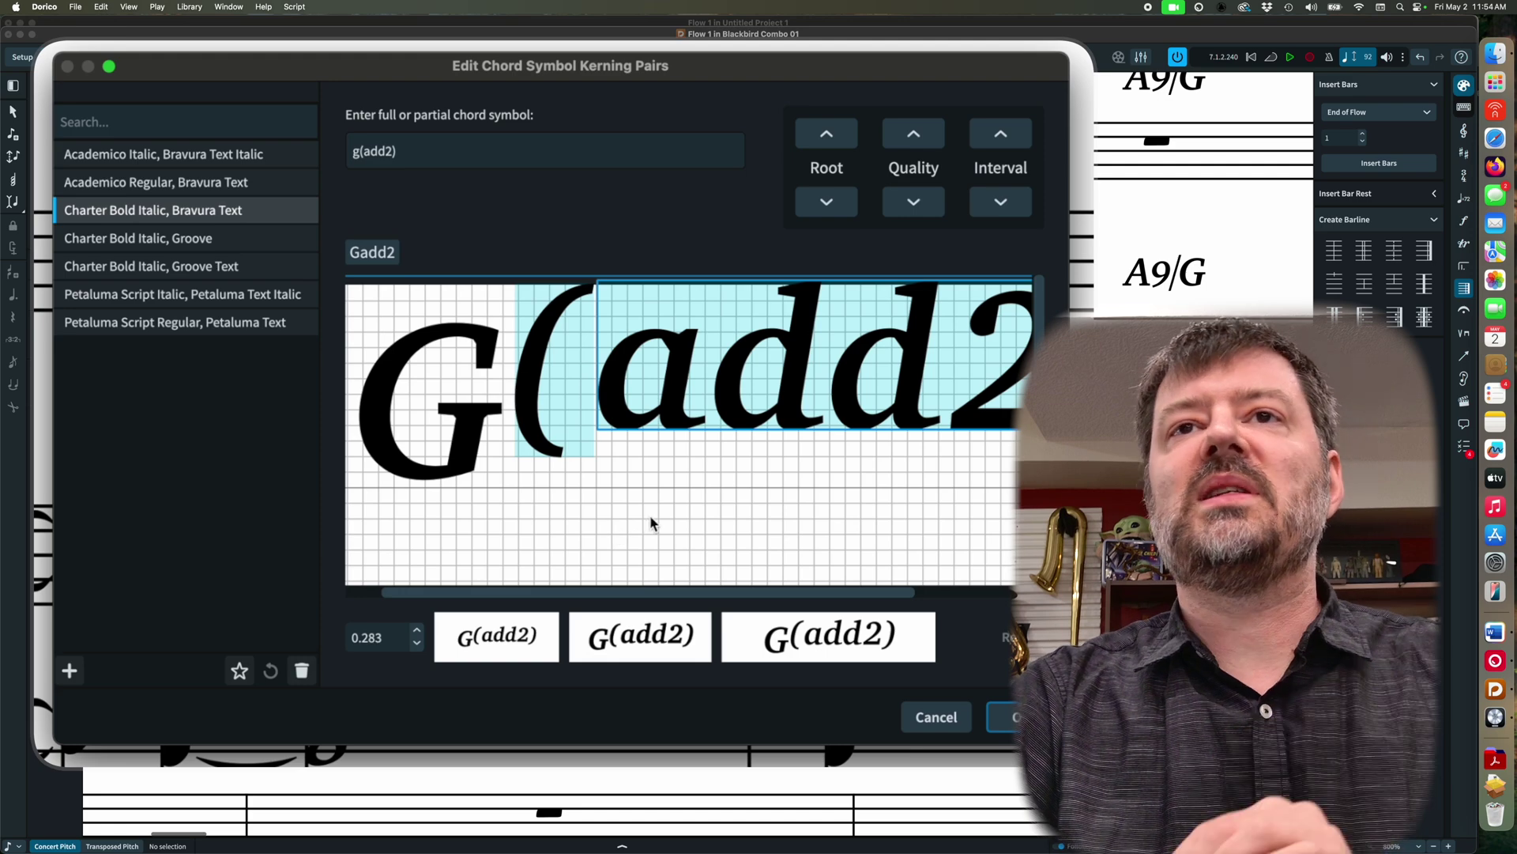
click(535, 372)
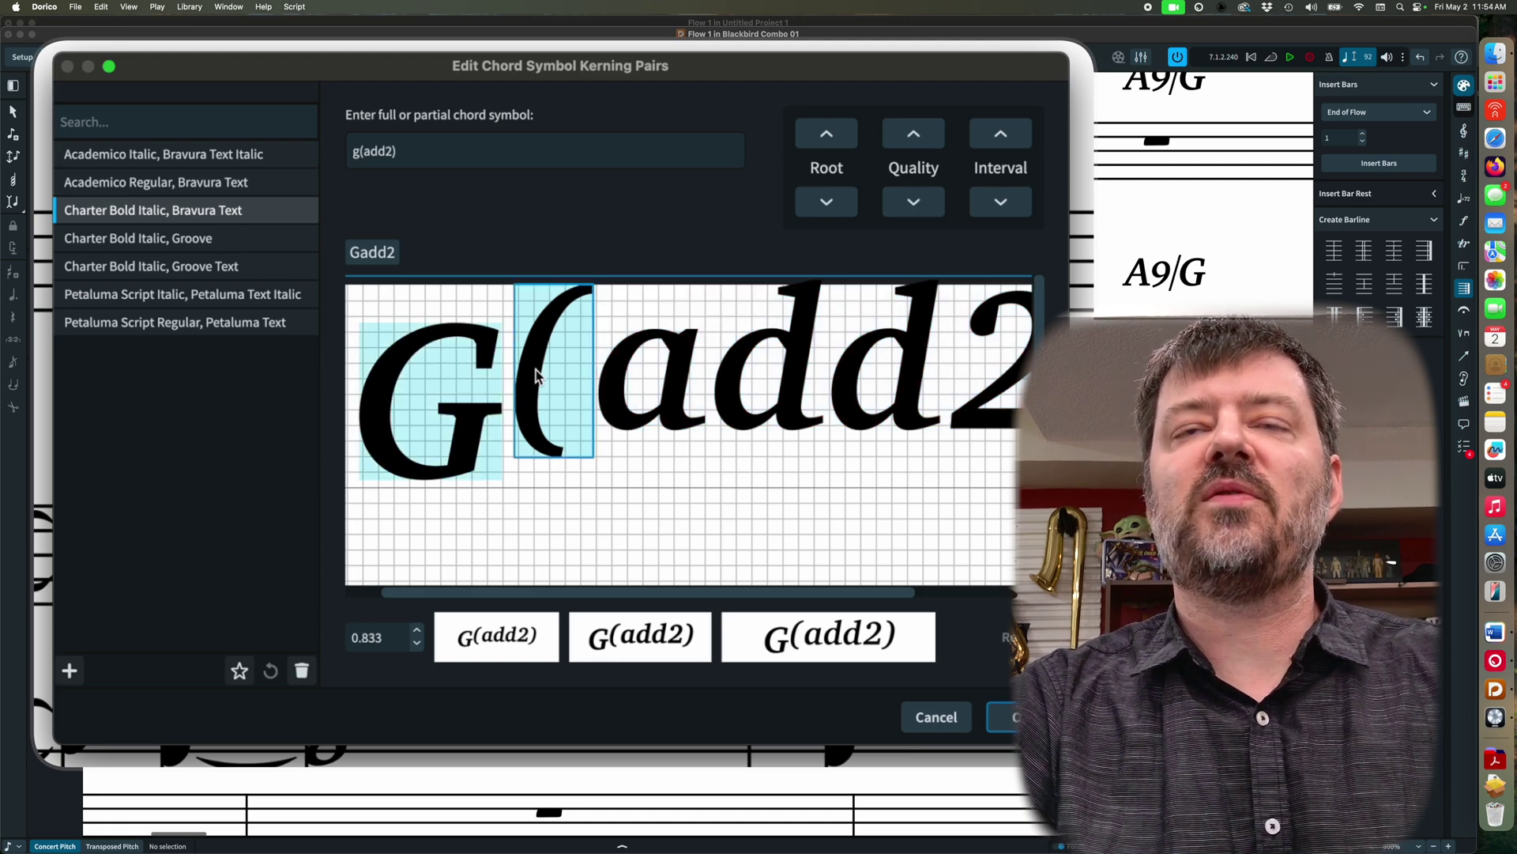
click(620, 370)
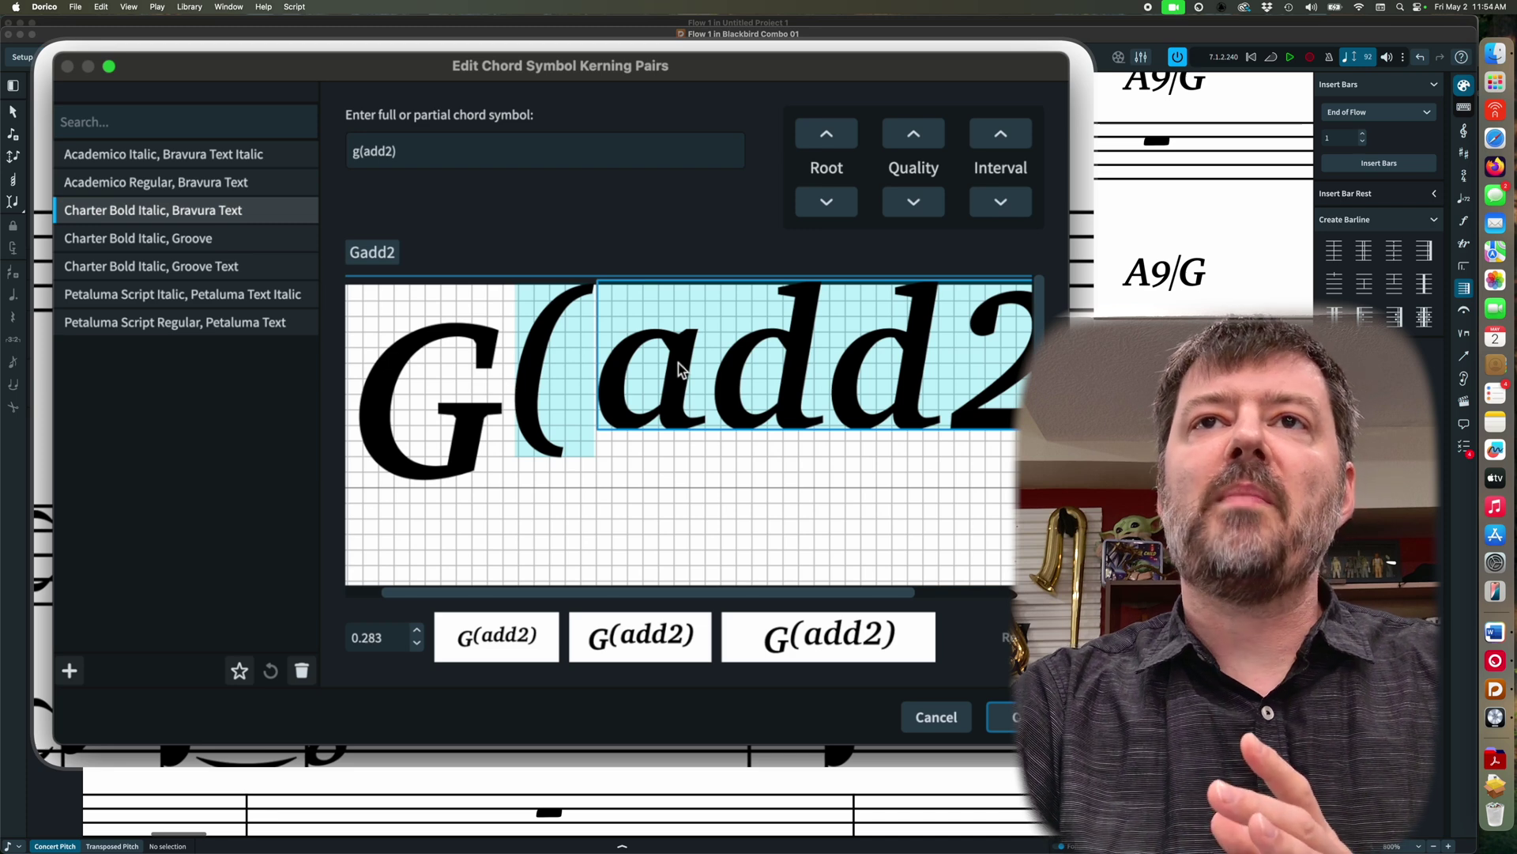
drag(678, 363, 664, 364)
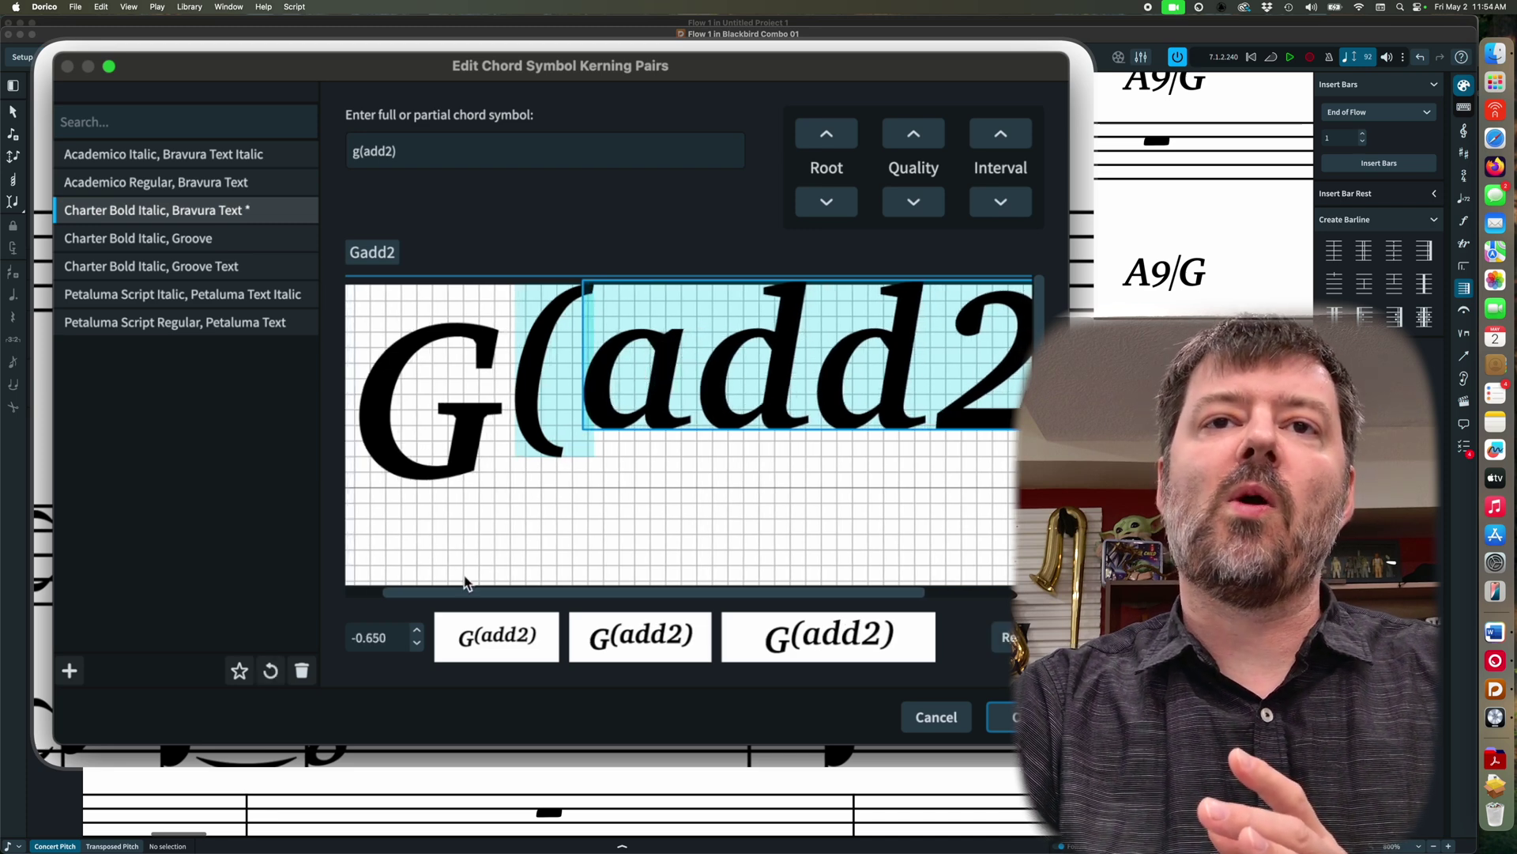
click(416, 644)
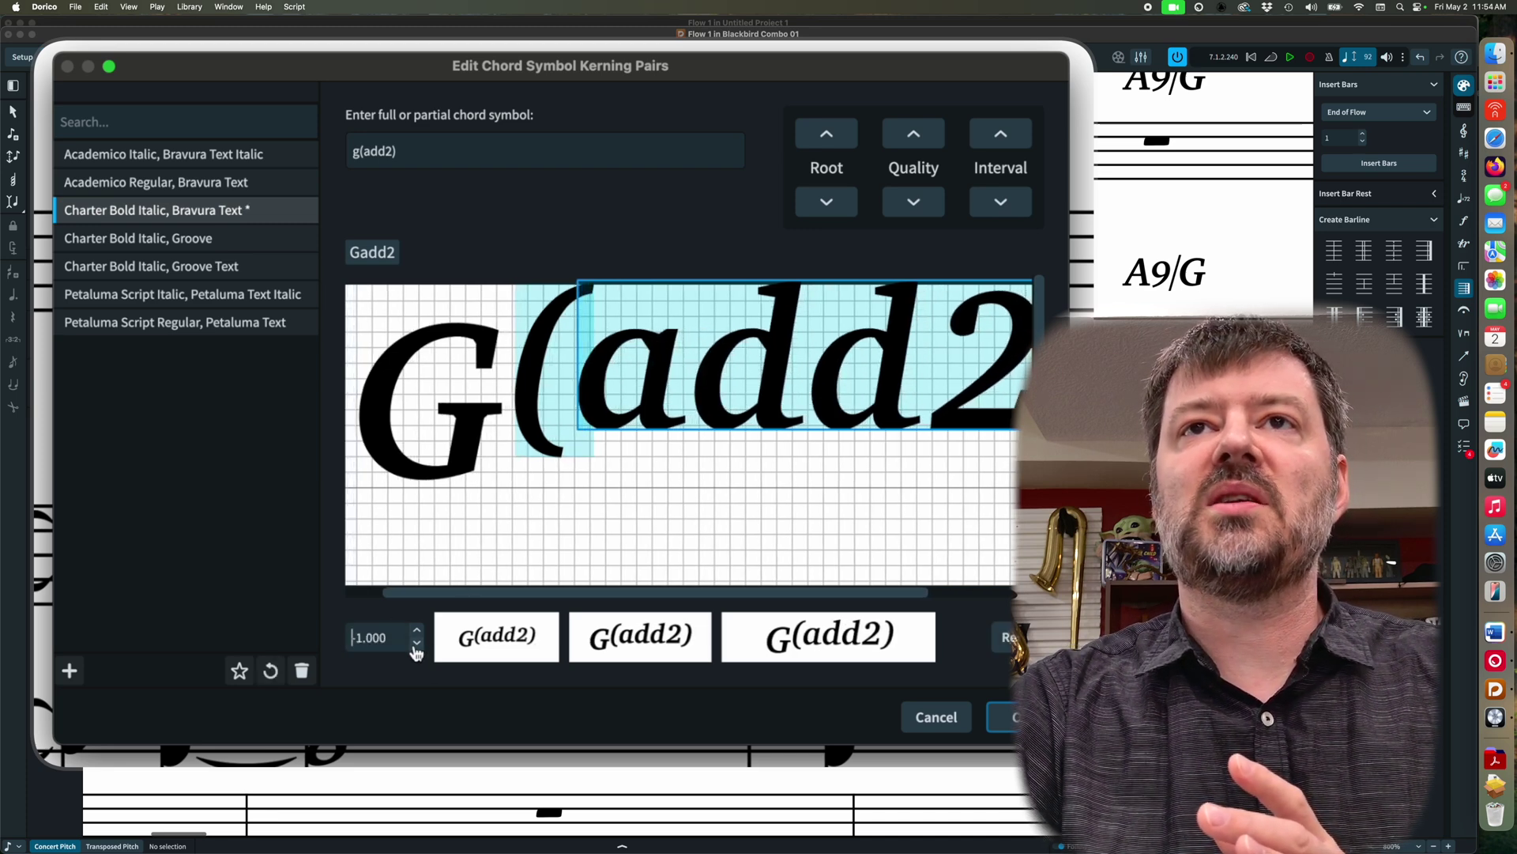
Widen the kerning between the opening parenthesis and "add2" in G(add2) through 0.000 up to 1.200
click(416, 631)
click(416, 631)
click(417, 630)
click(417, 630)
click(416, 631)
click(417, 631)
click(416, 631)
click(417, 631)
click(416, 630)
click(416, 631)
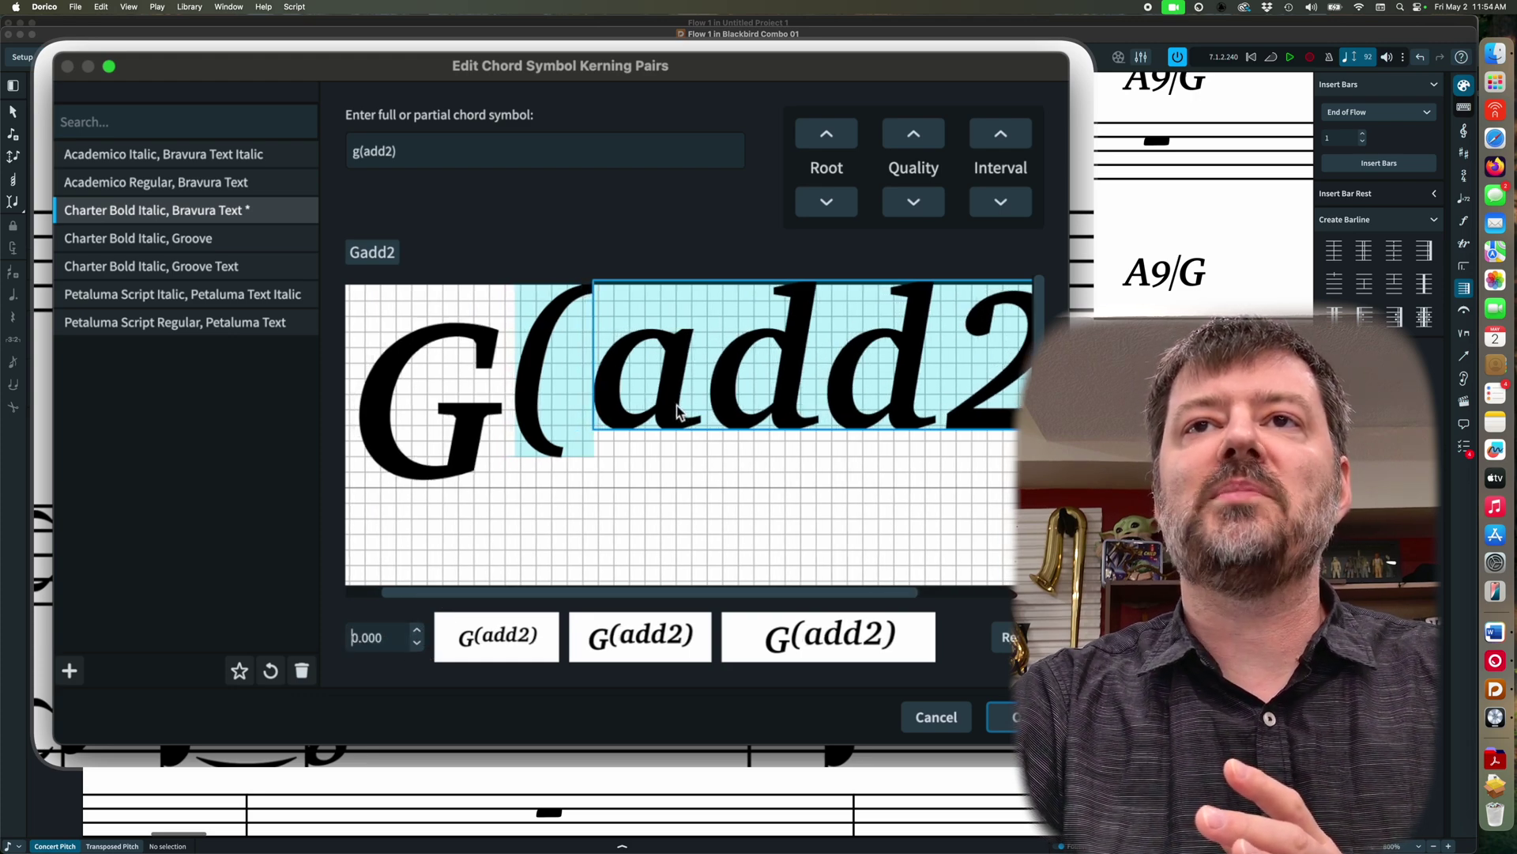
drag(676, 405, 693, 409)
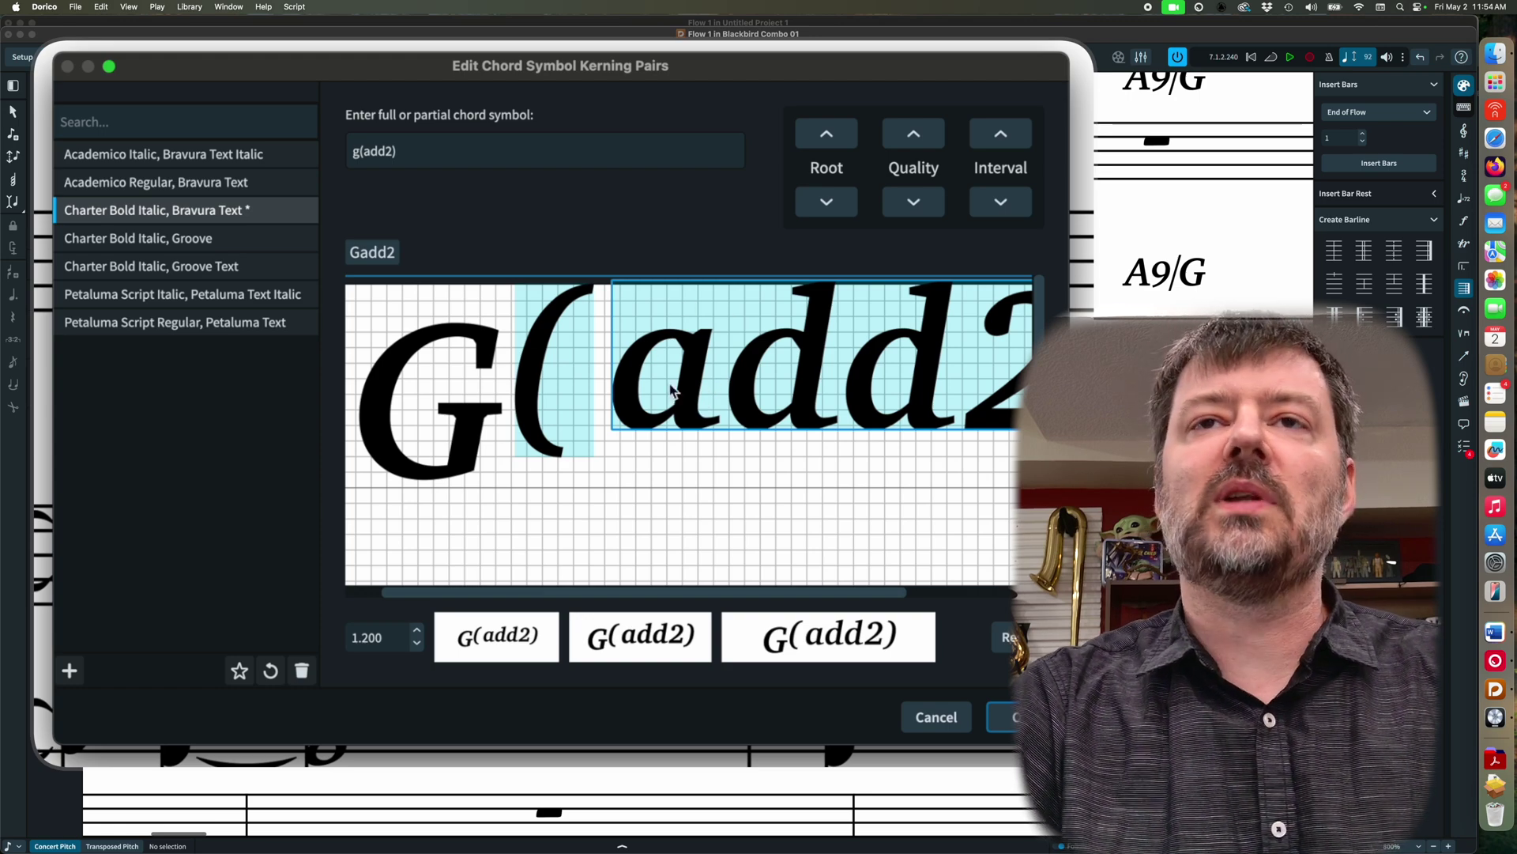
Tighten the kerning between the opening parenthesis and "add2" to -0.533, widen the gap before the closing parenthesis, and apply
click(557, 395)
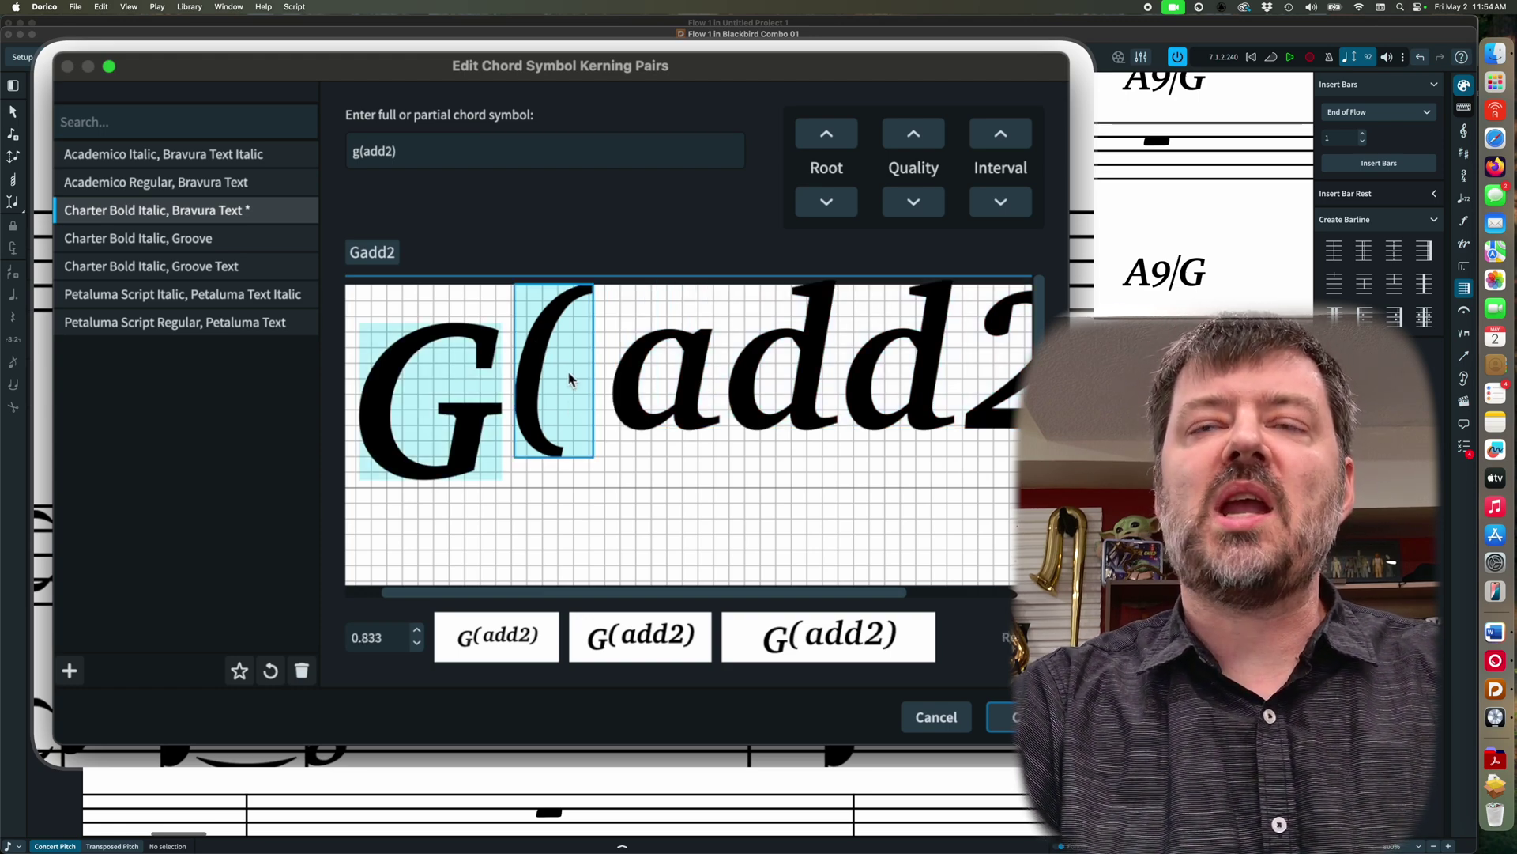
click(629, 361)
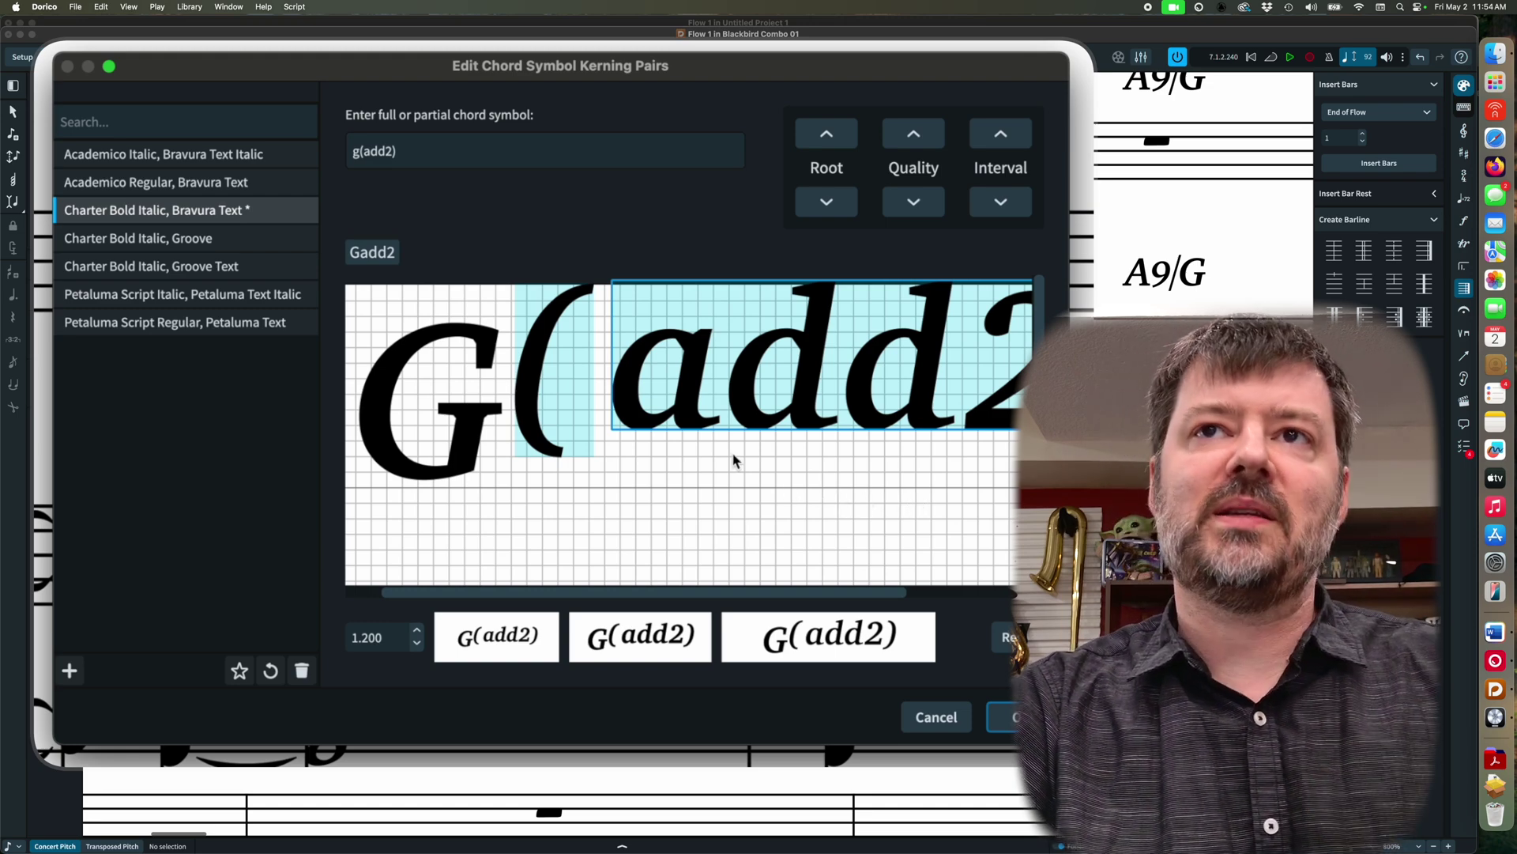
drag(691, 404, 663, 395)
scroll(986, 399, right, 5)
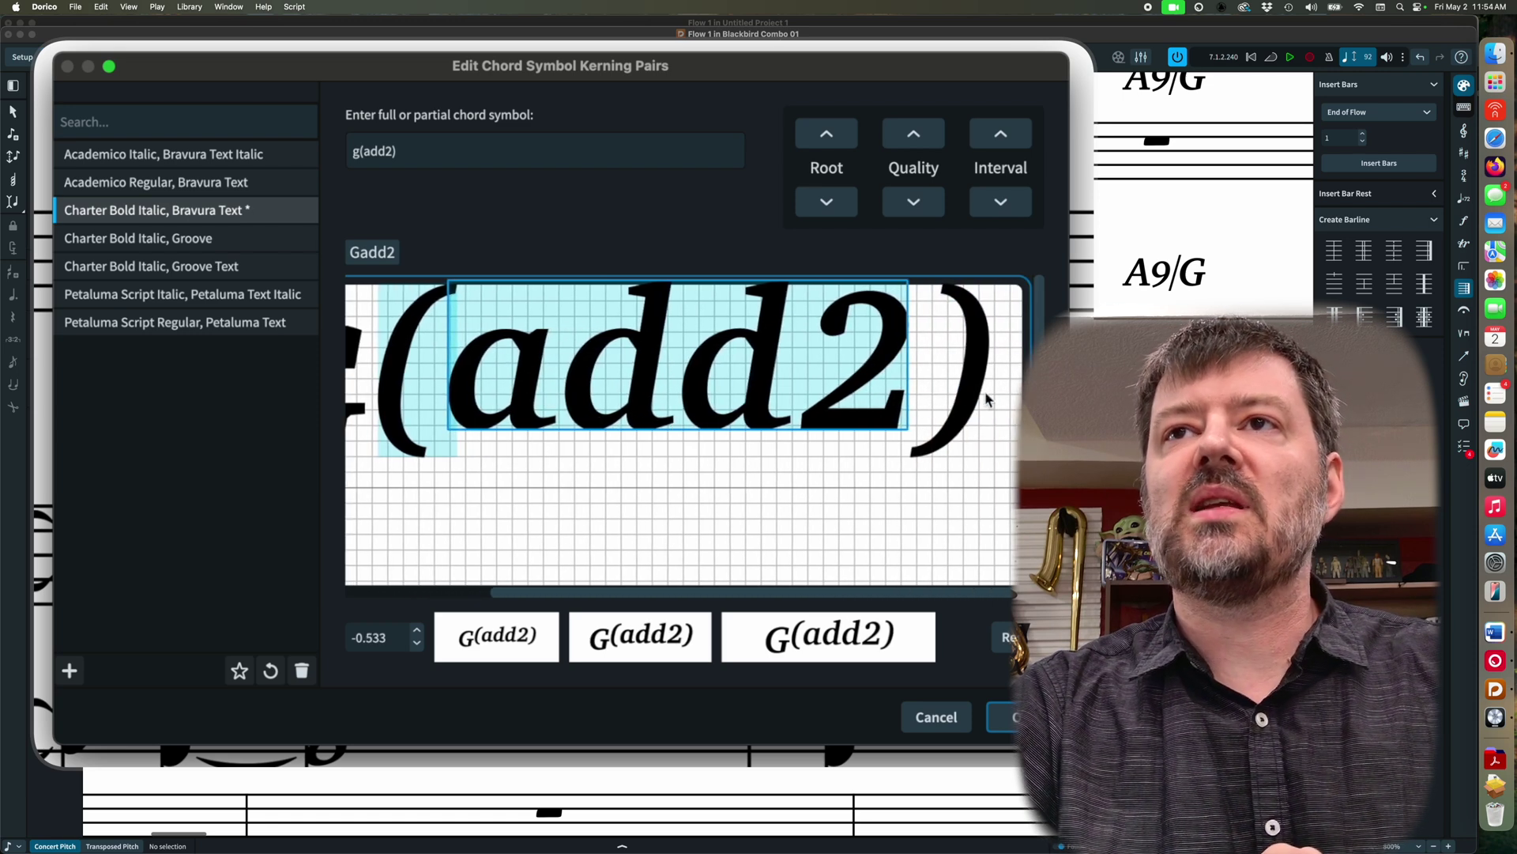
drag(980, 370, 1007, 368)
click(414, 633)
drag(414, 633, 415, 632)
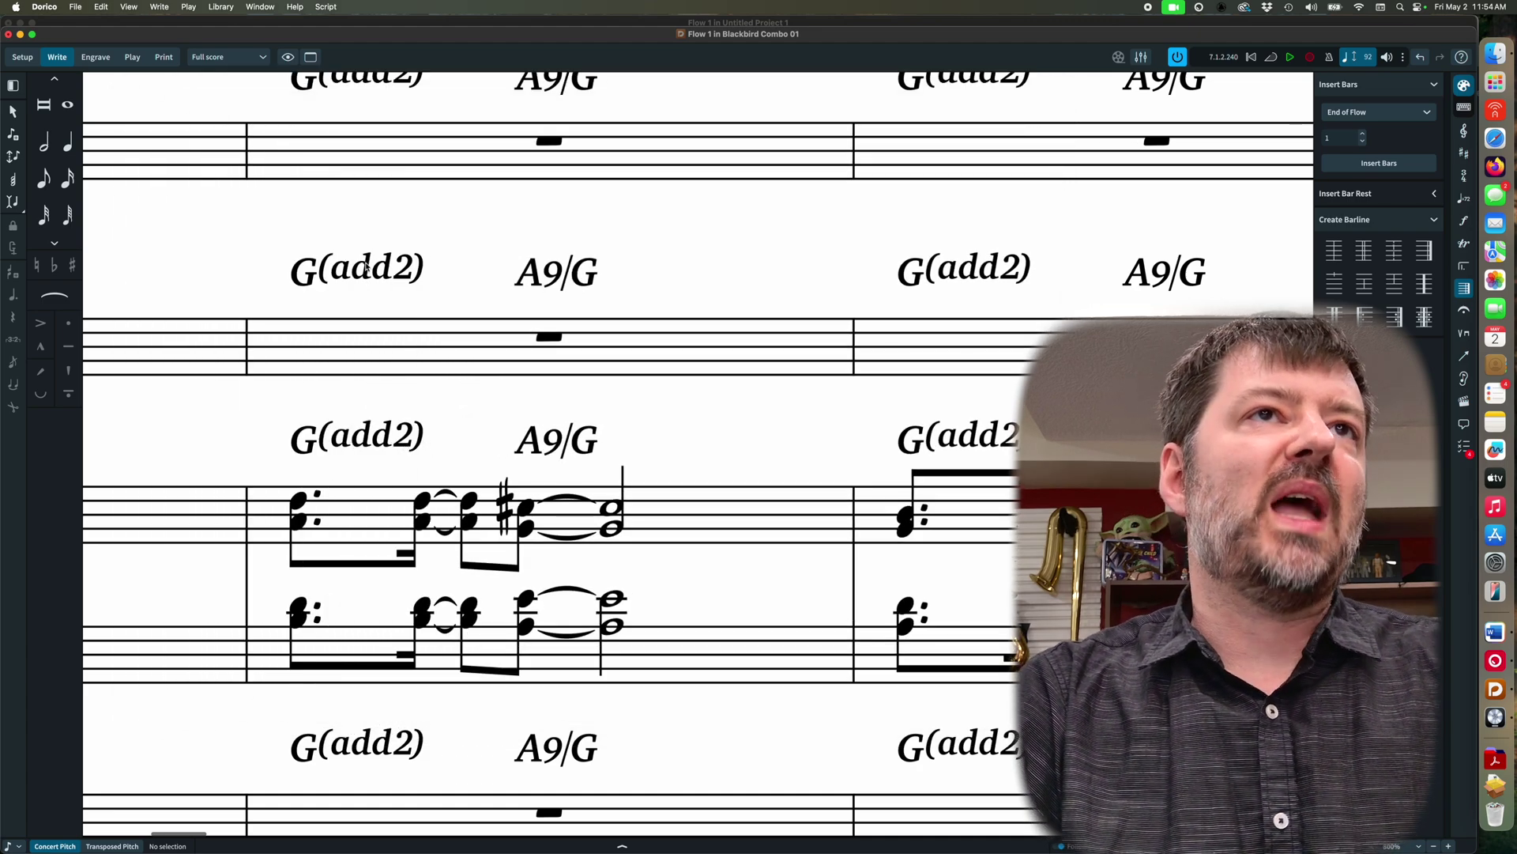
Open Chord Symbol Kerning Pairs again and enter G(add2) as the chord symbol for Charter Bold Italic, Bravura Text
click(221, 7)
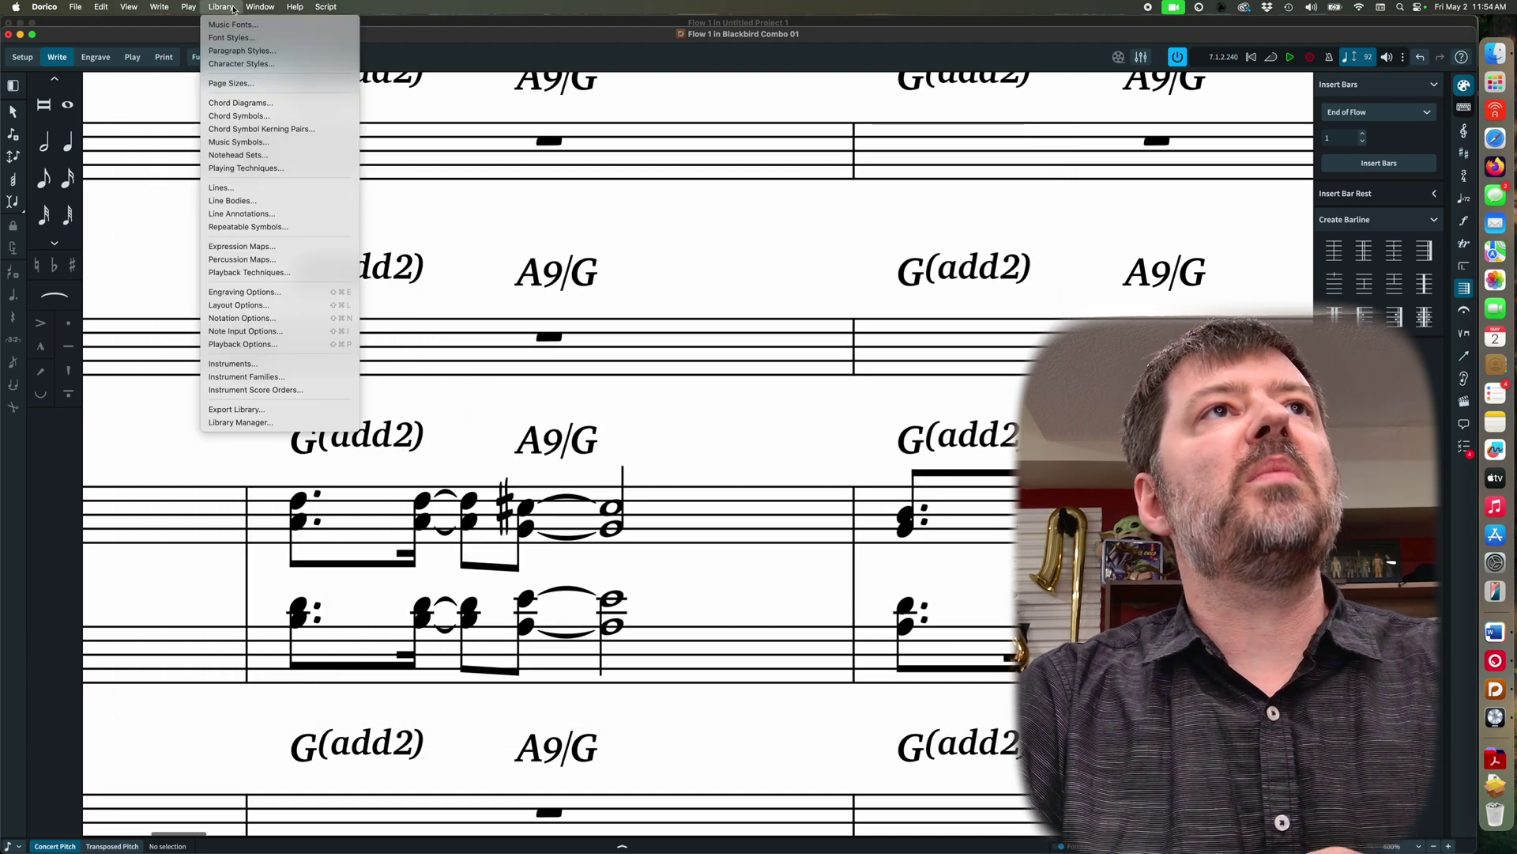
click(299, 138)
click(633, 283)
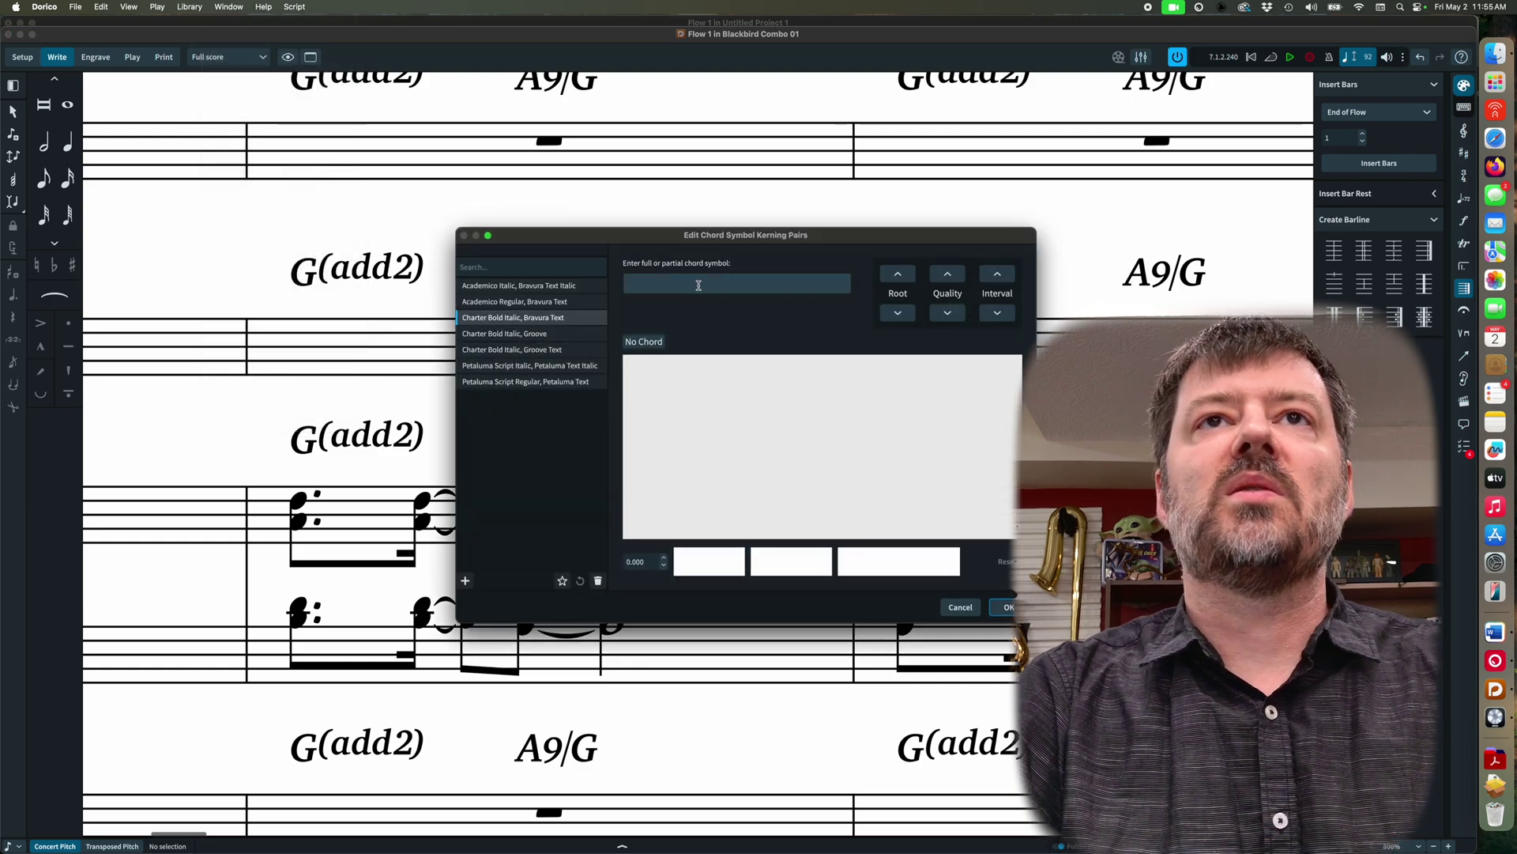
text(G(a)
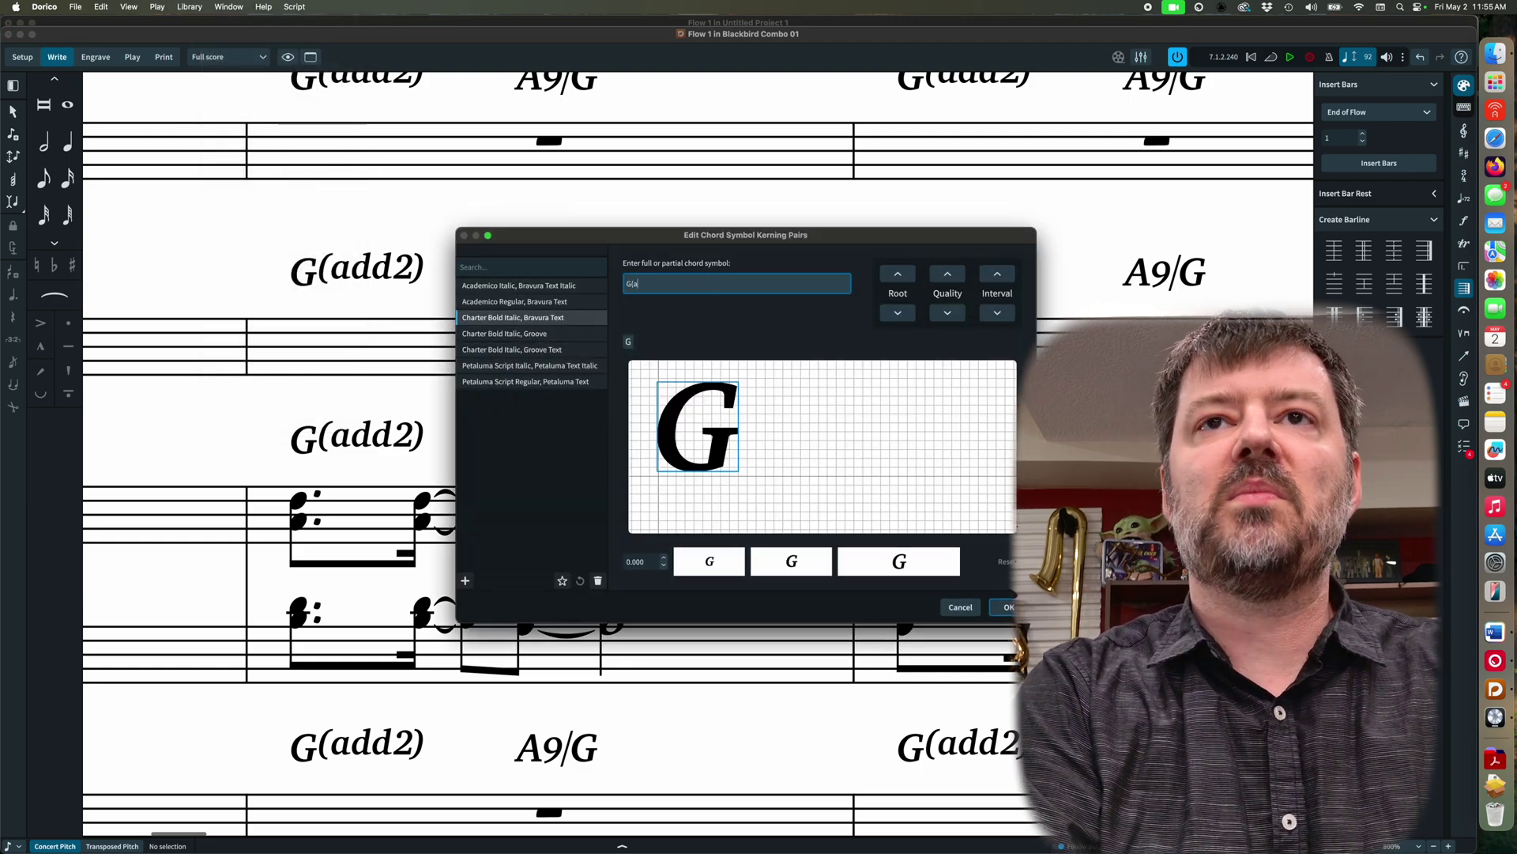
text(dd2))
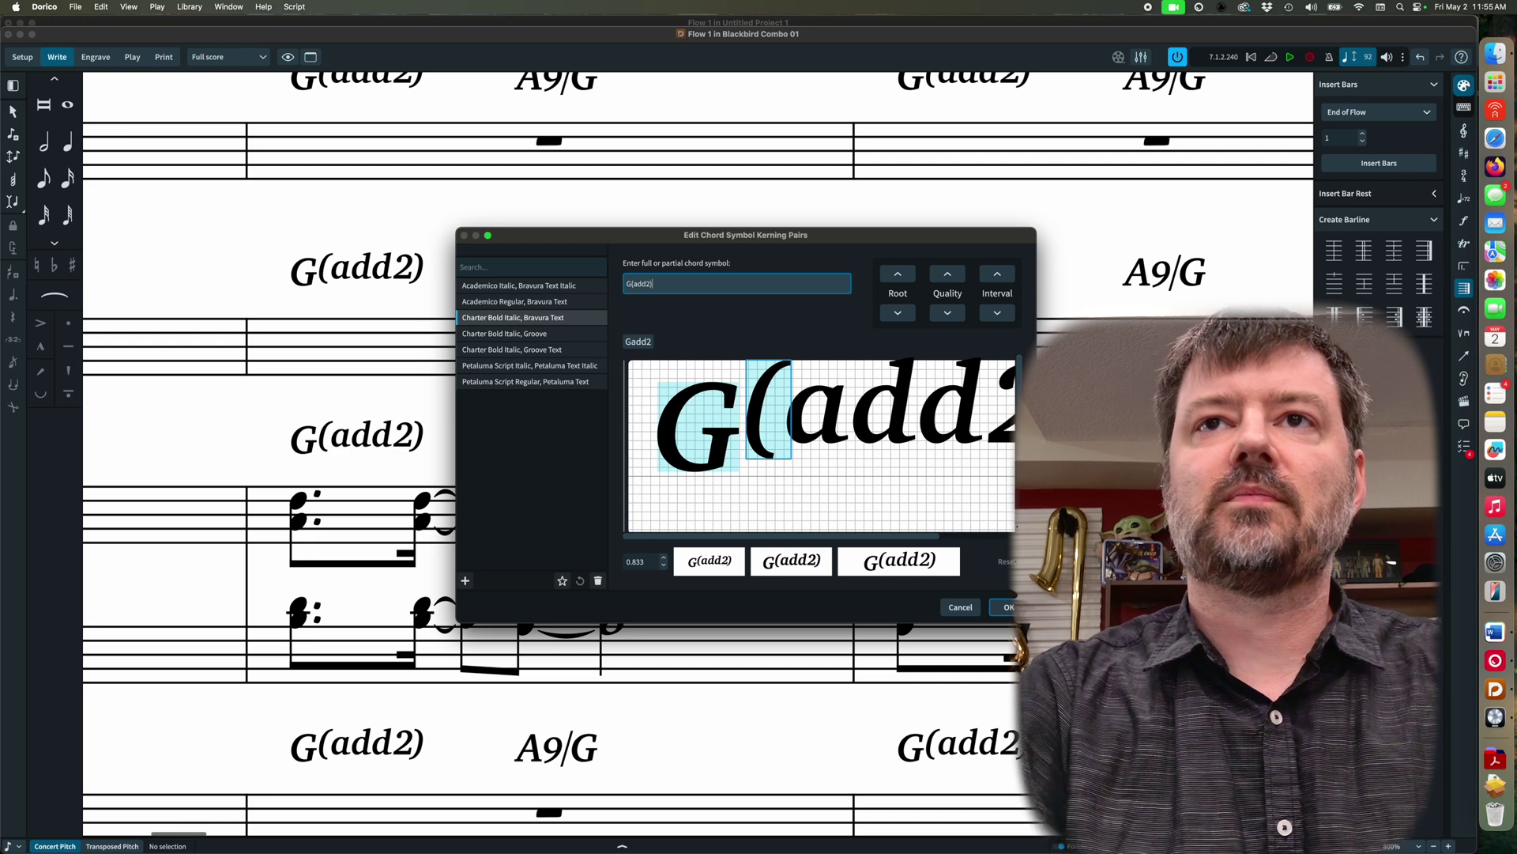
Set the kerning between the opening parenthesis and "add2" to -1.467 and apply it to the score
click(819, 427)
key(alt+Left)
key(alt+Left)
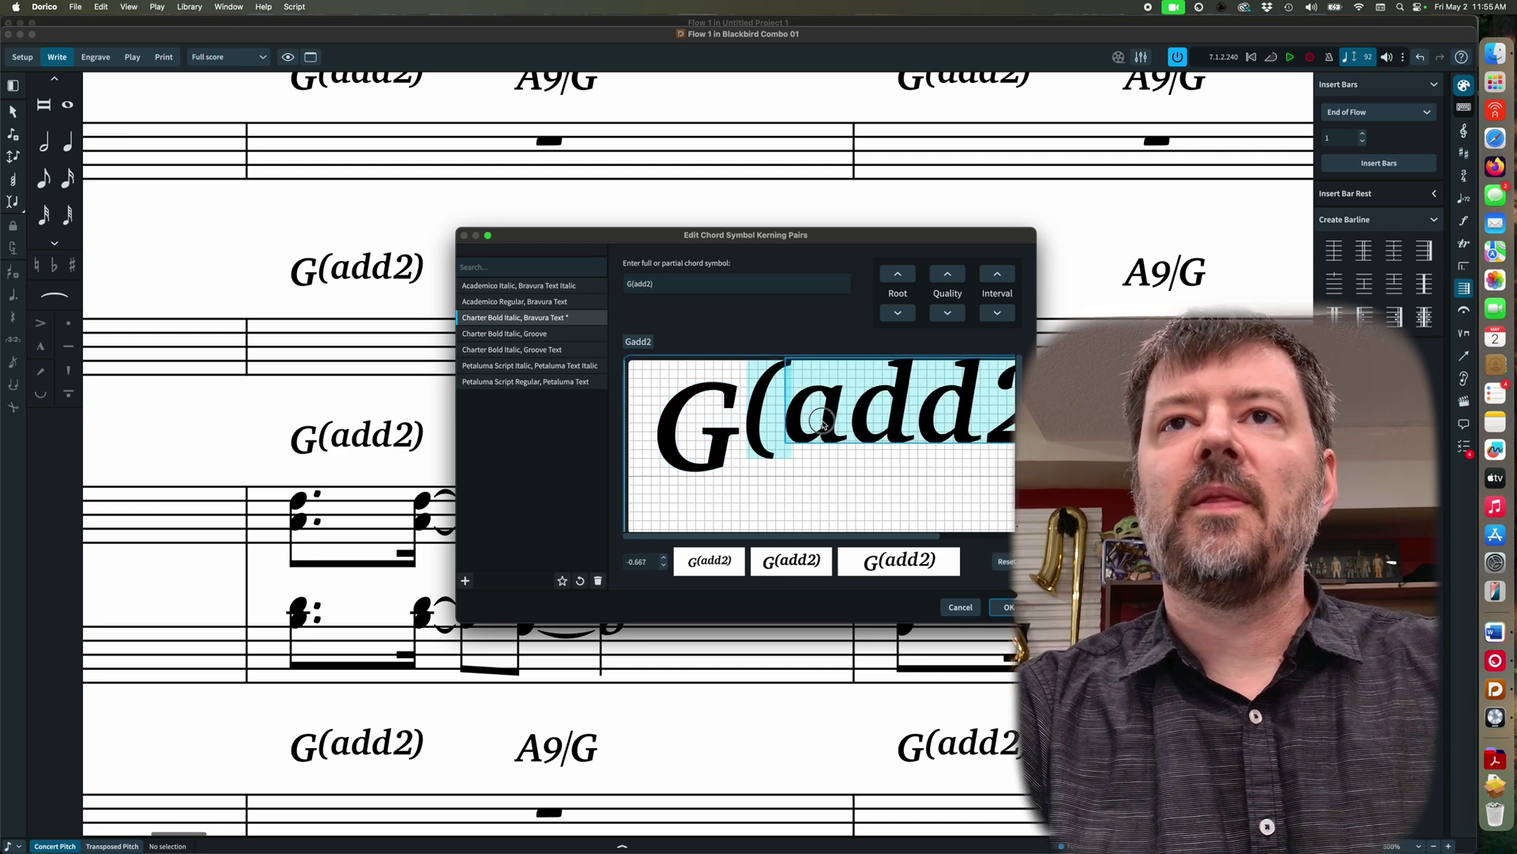
drag(818, 425, 822, 424)
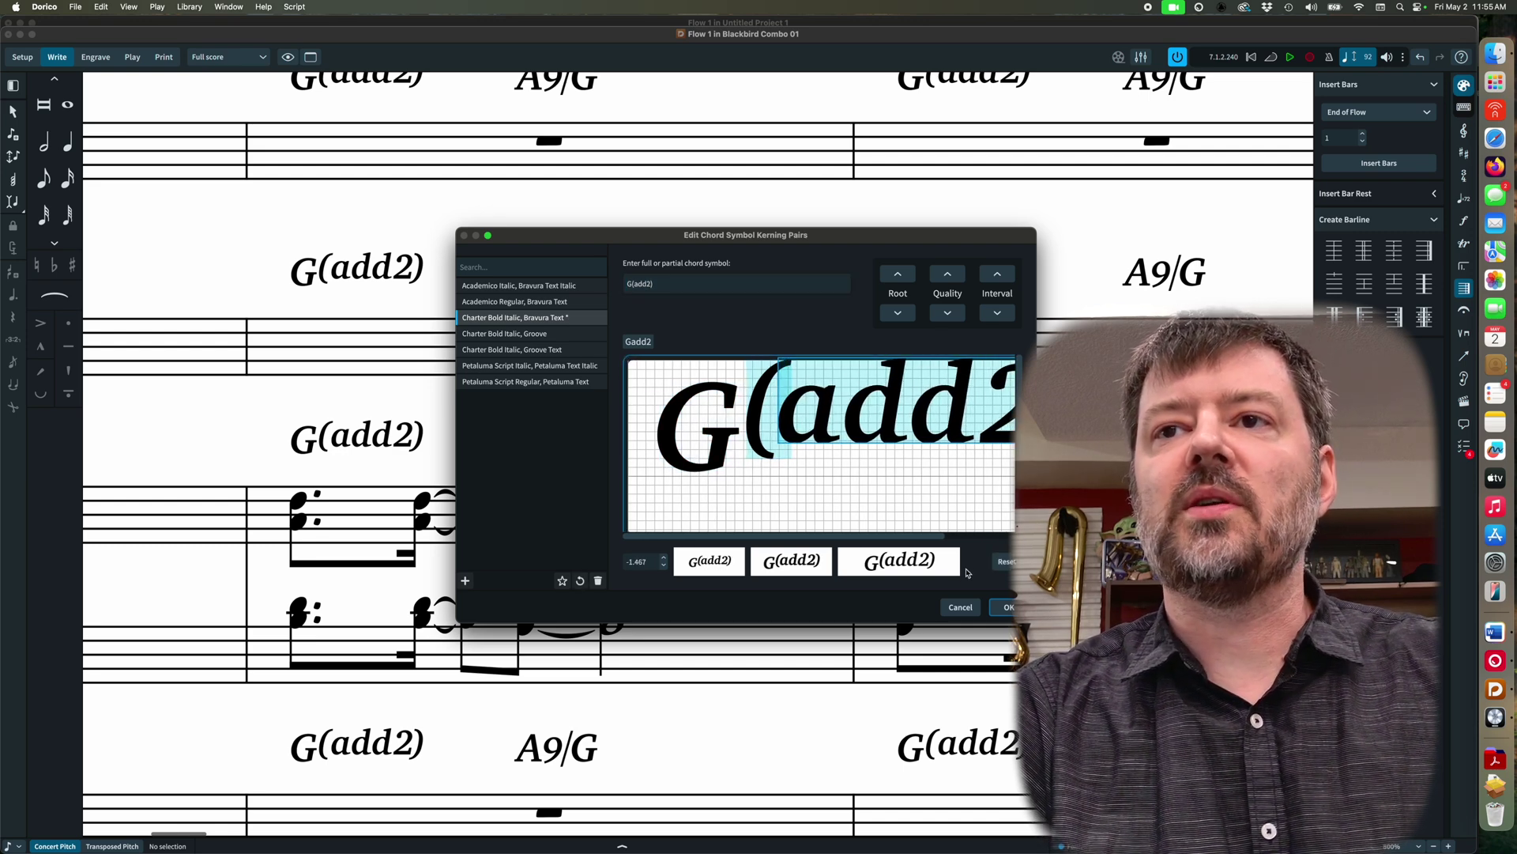
click(1004, 608)
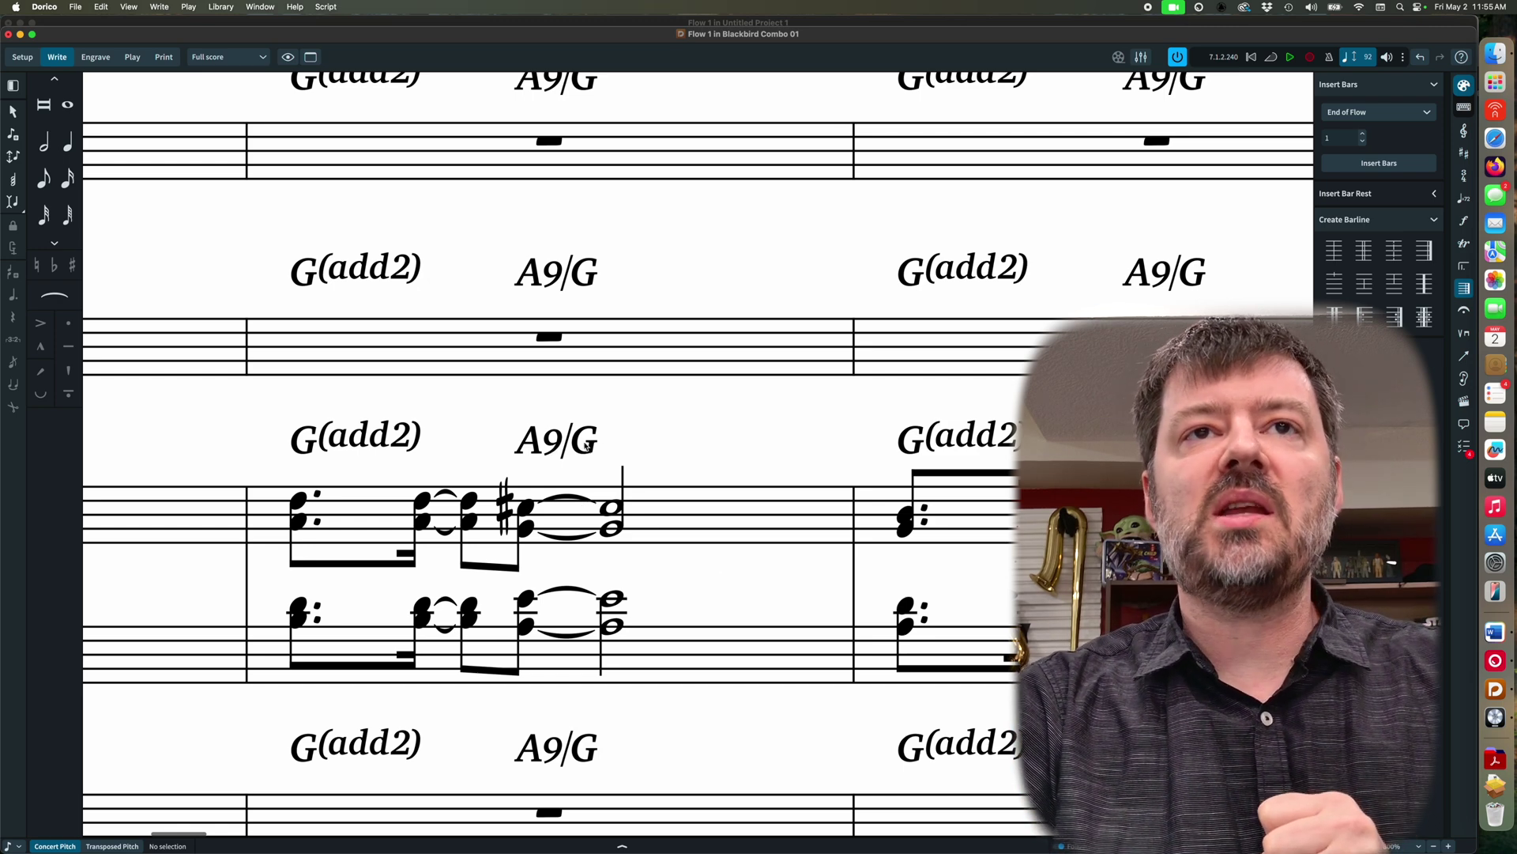
In Chord Symbol Kerning Pairs, enter a9/g as the chord symbol and select the slash before the bass note
scroll(563, 455, right, 2)
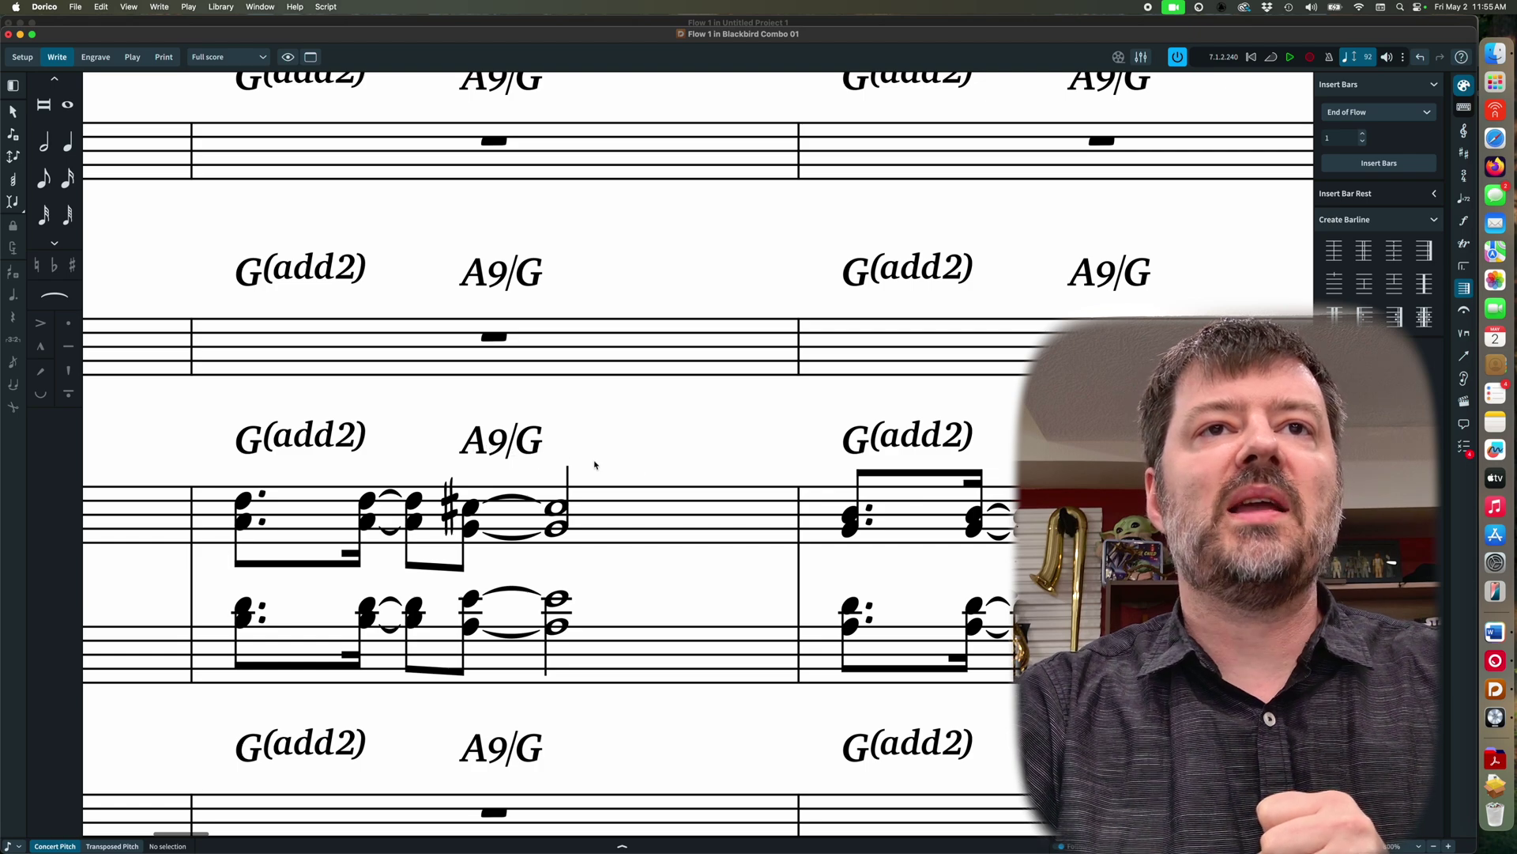
scroll(594, 464, right, 2)
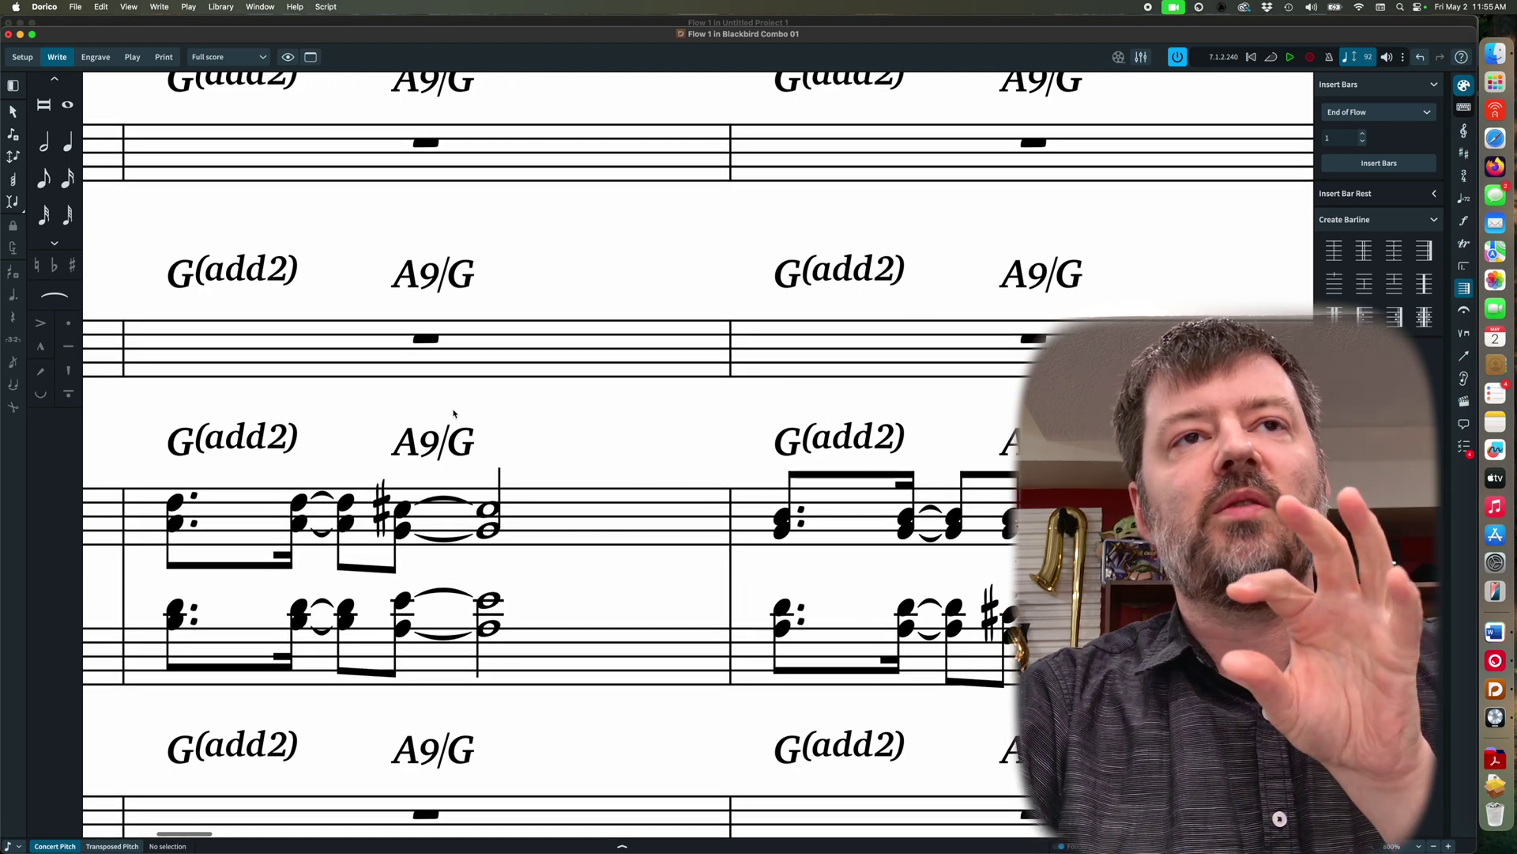
click(225, 8)
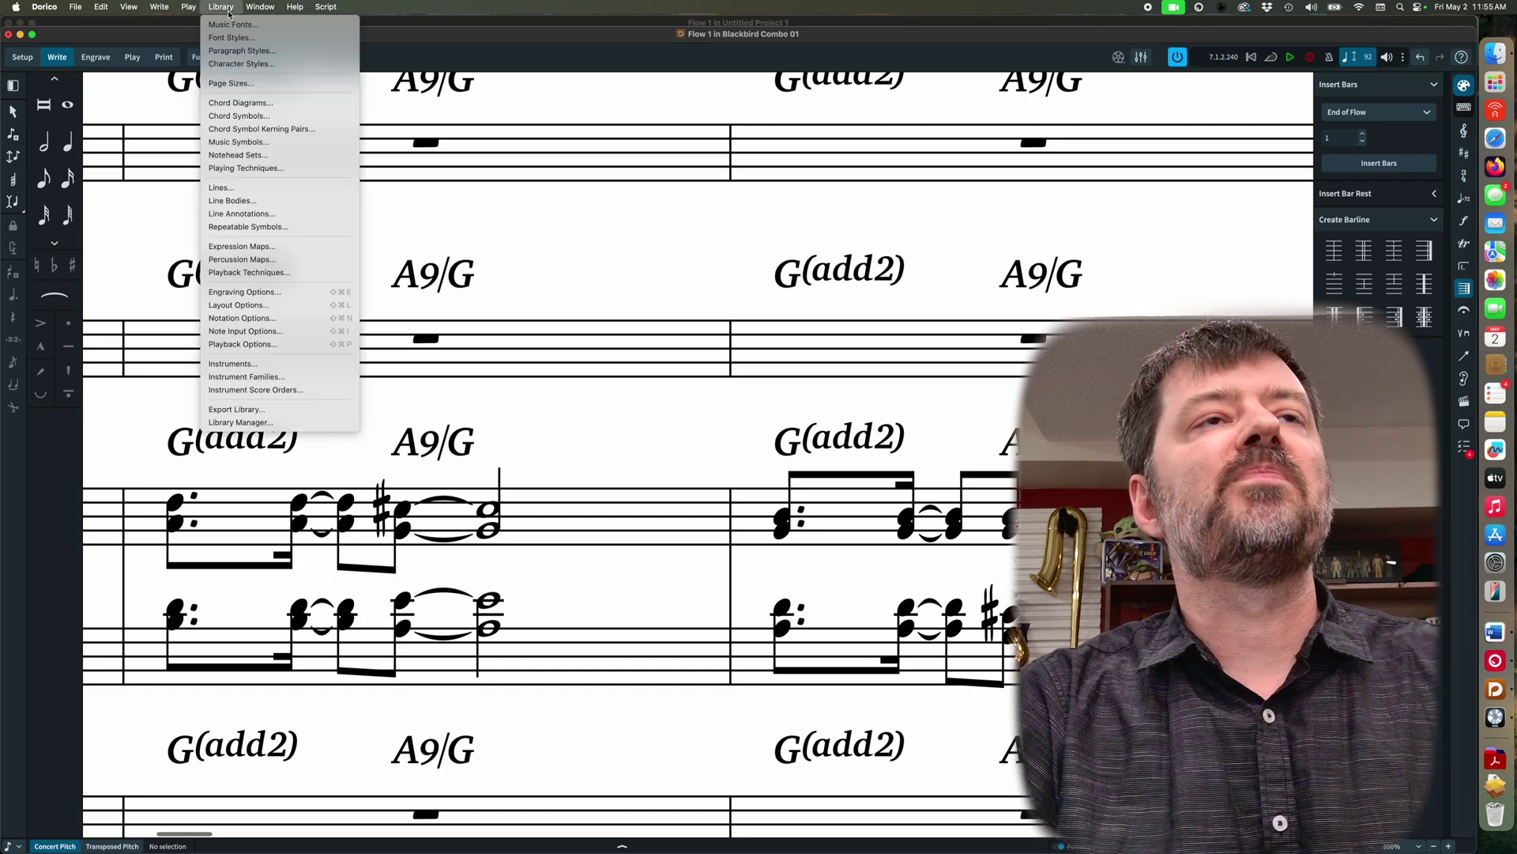
click(298, 129)
click(663, 286)
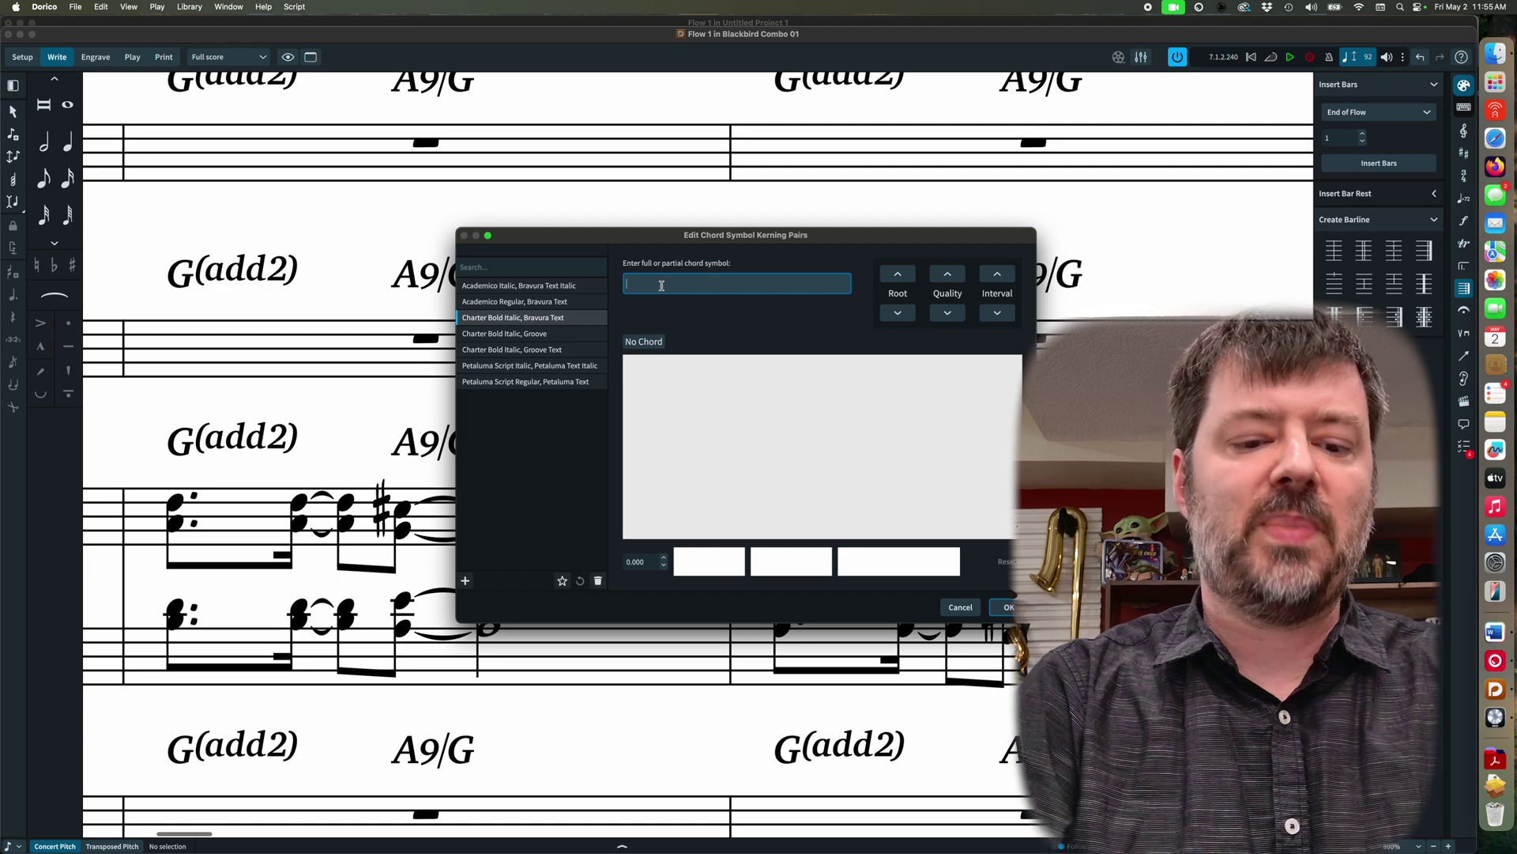
text(a9)
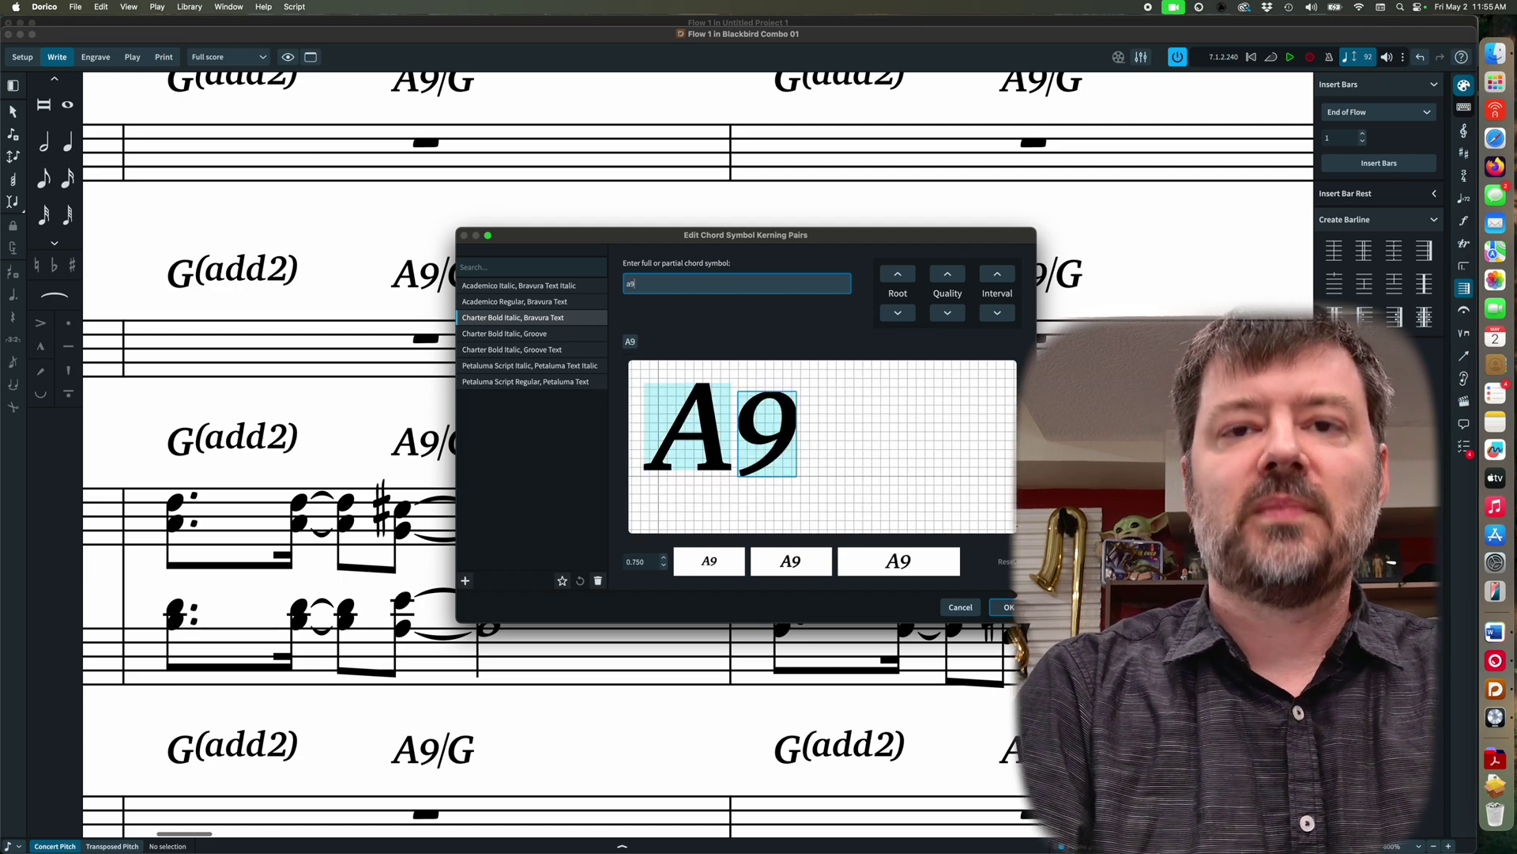
text(/g)
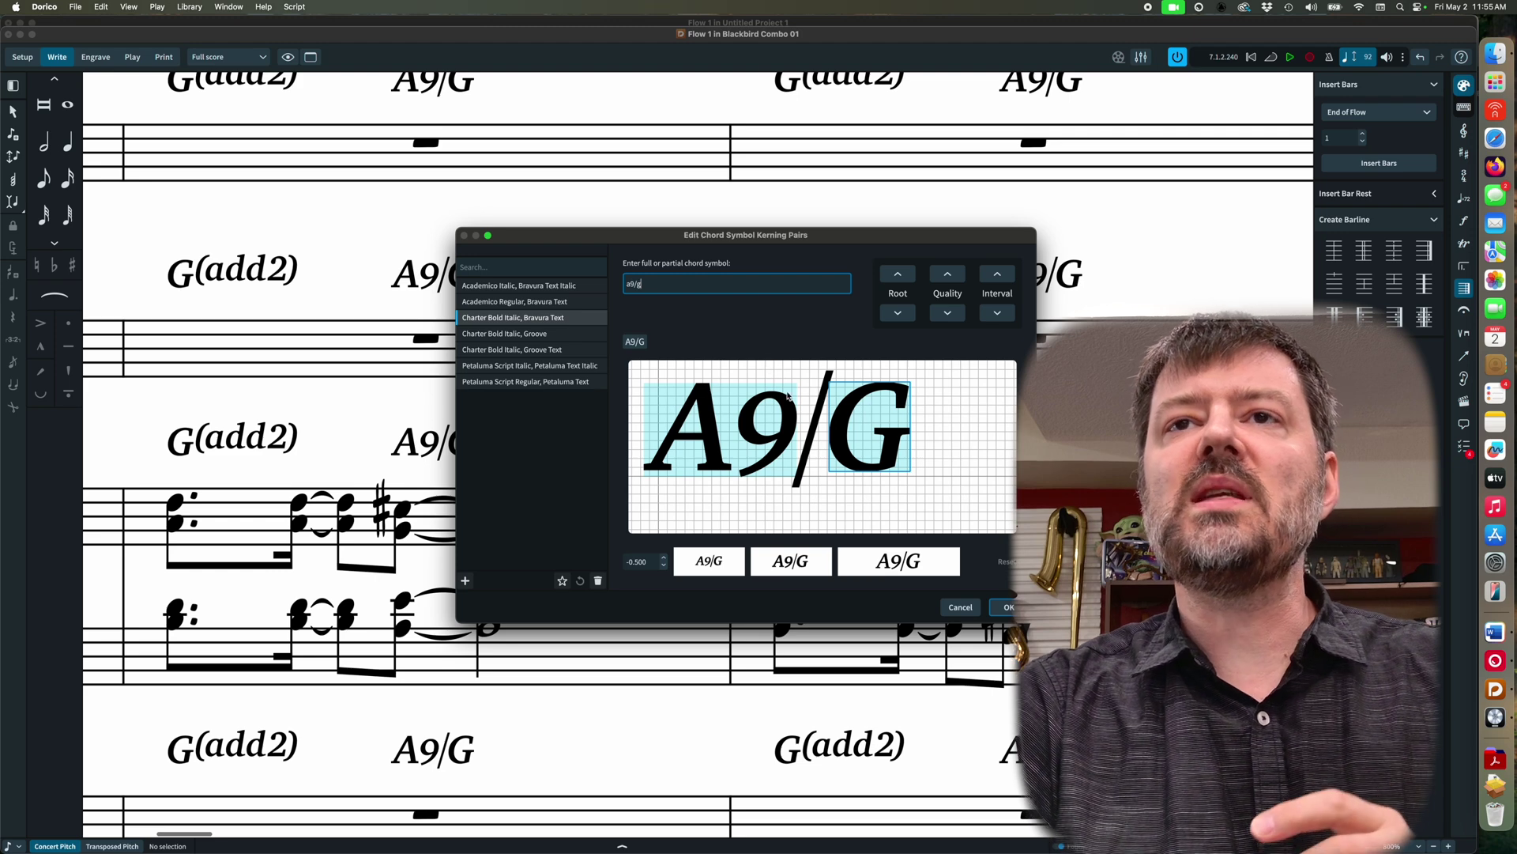
click(810, 438)
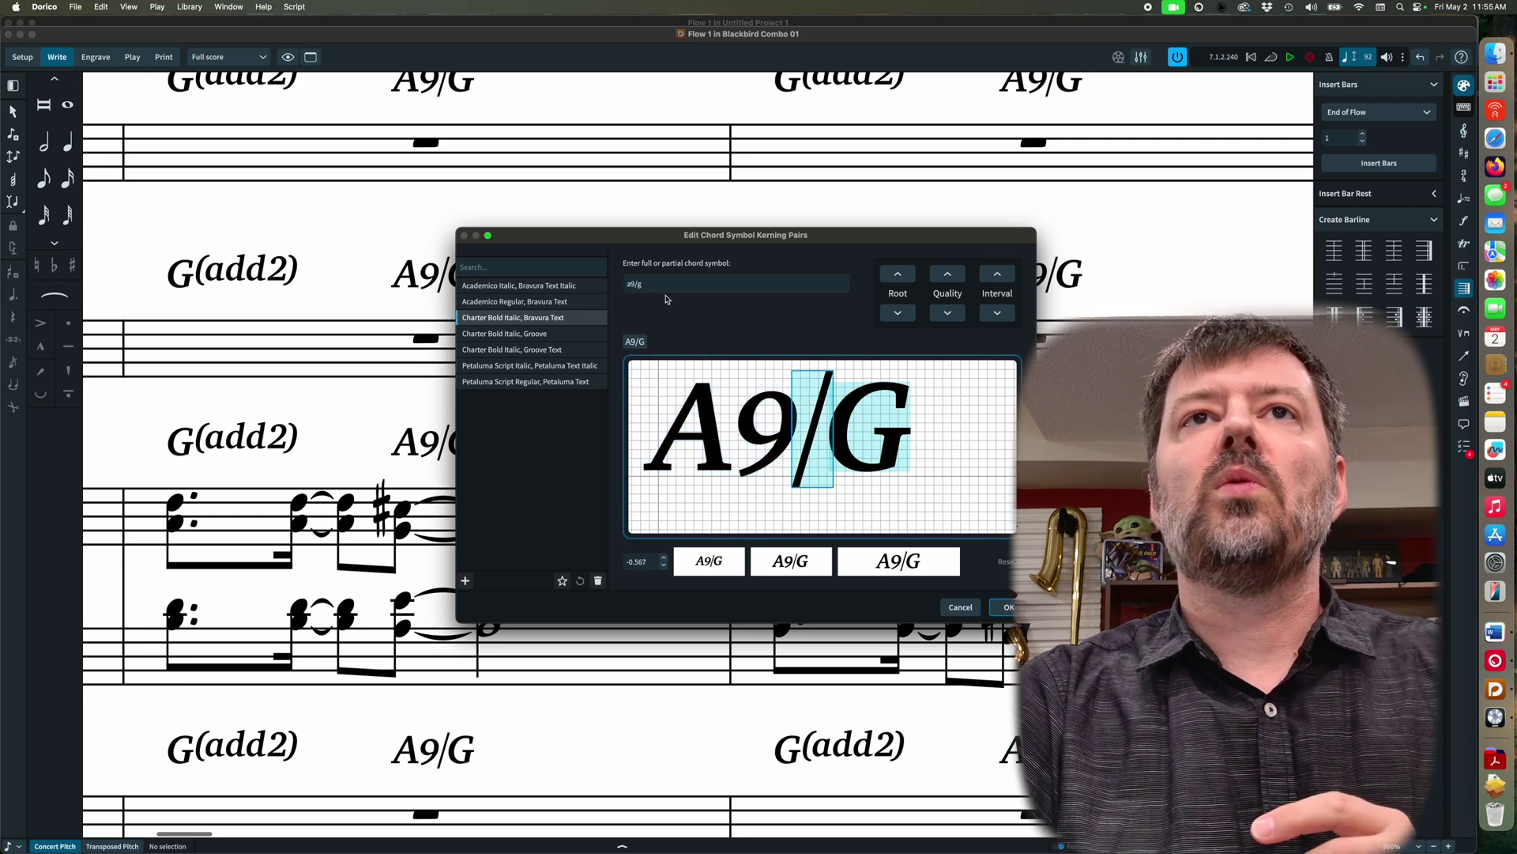
Change the interval to get Amaj7/G, kern the slash after the 7 to -1.567, and check A7/G and A6/G
click(997, 314)
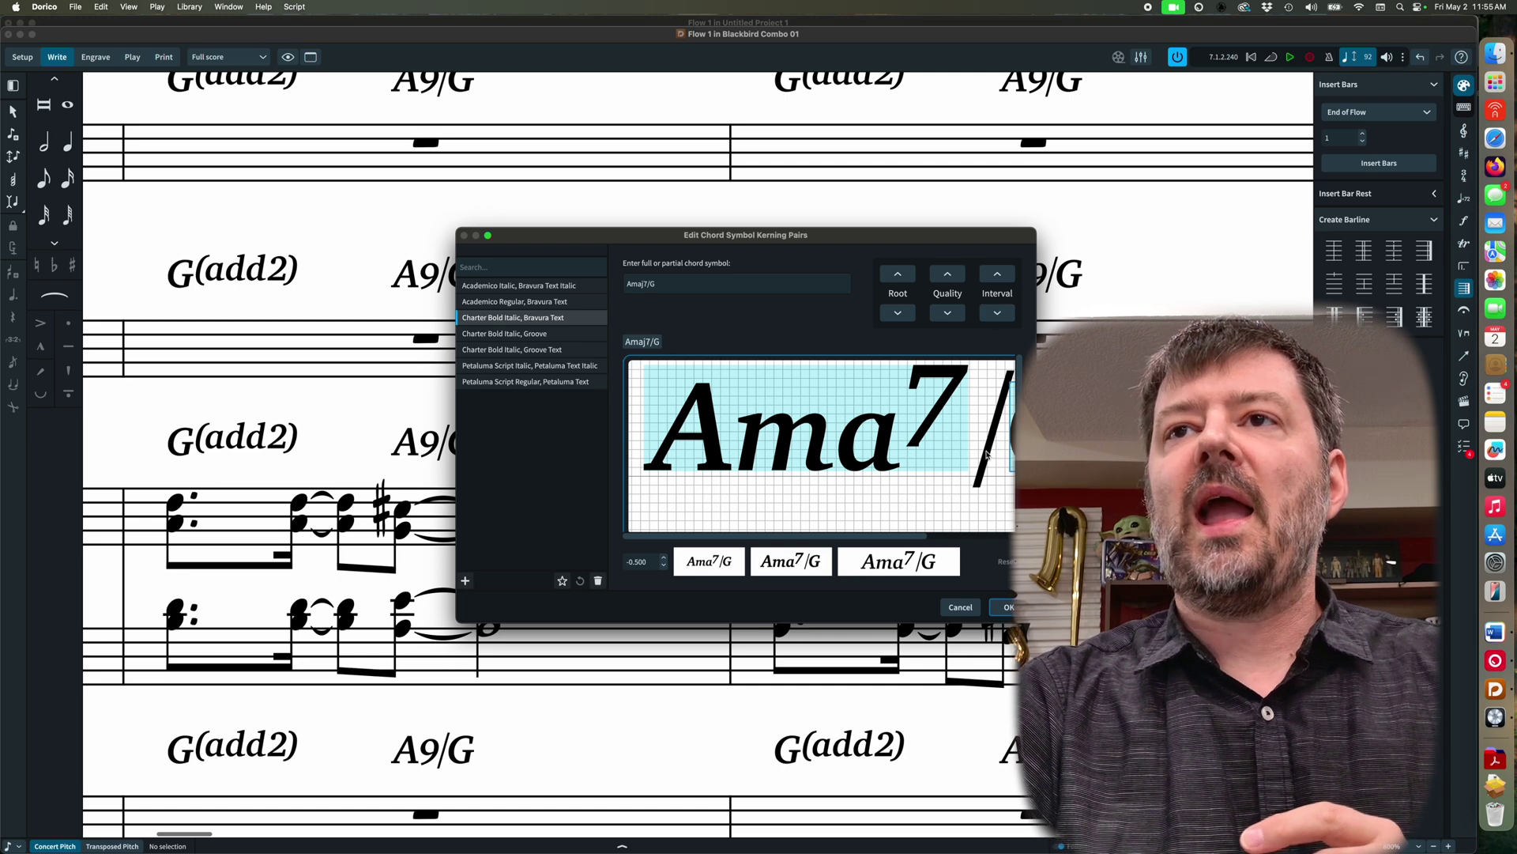
drag(993, 452, 969, 451)
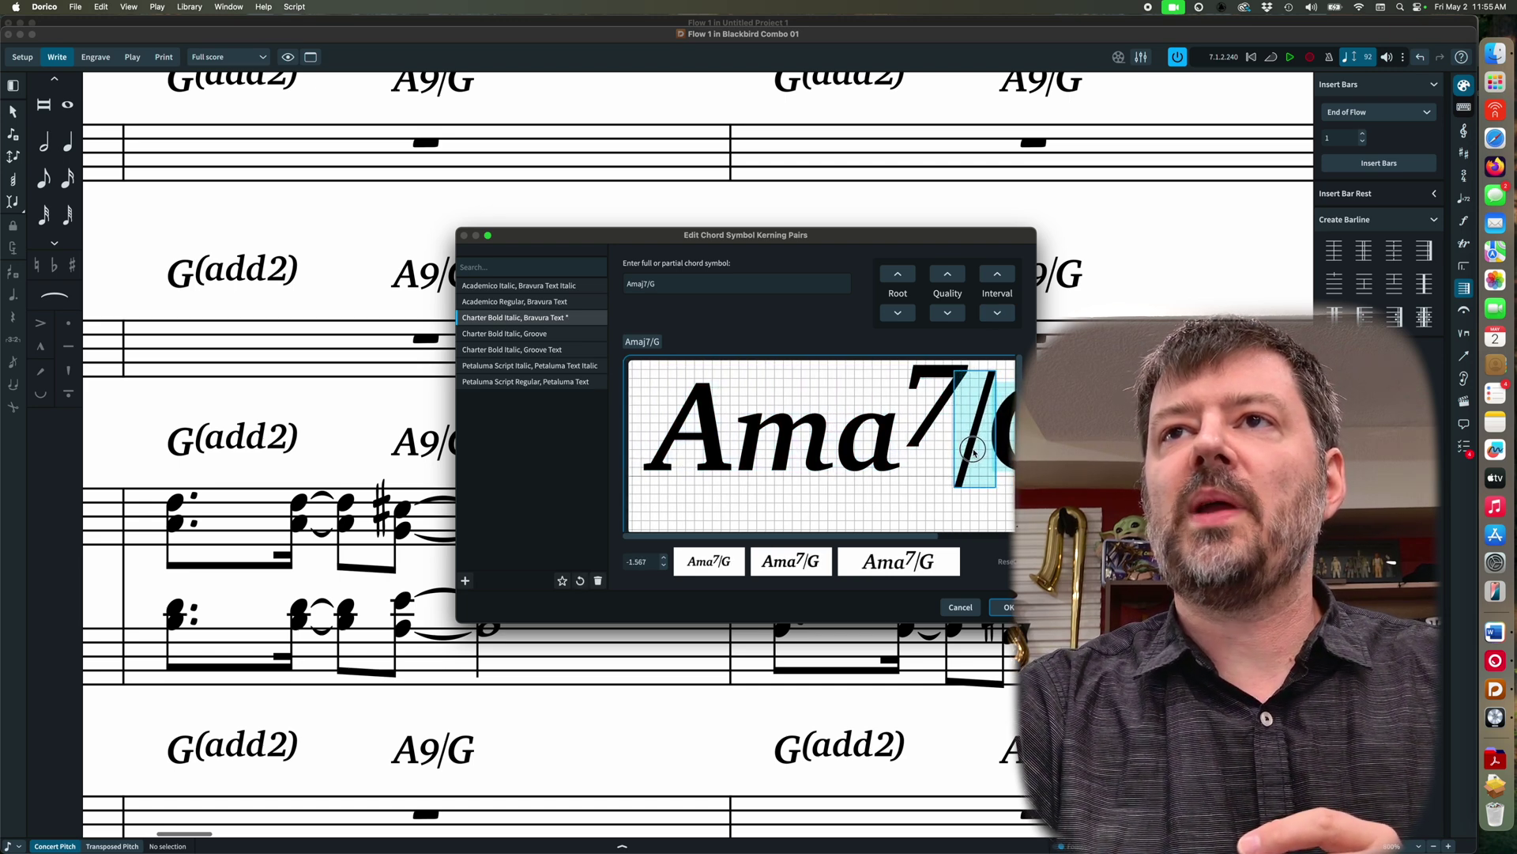
click(998, 313)
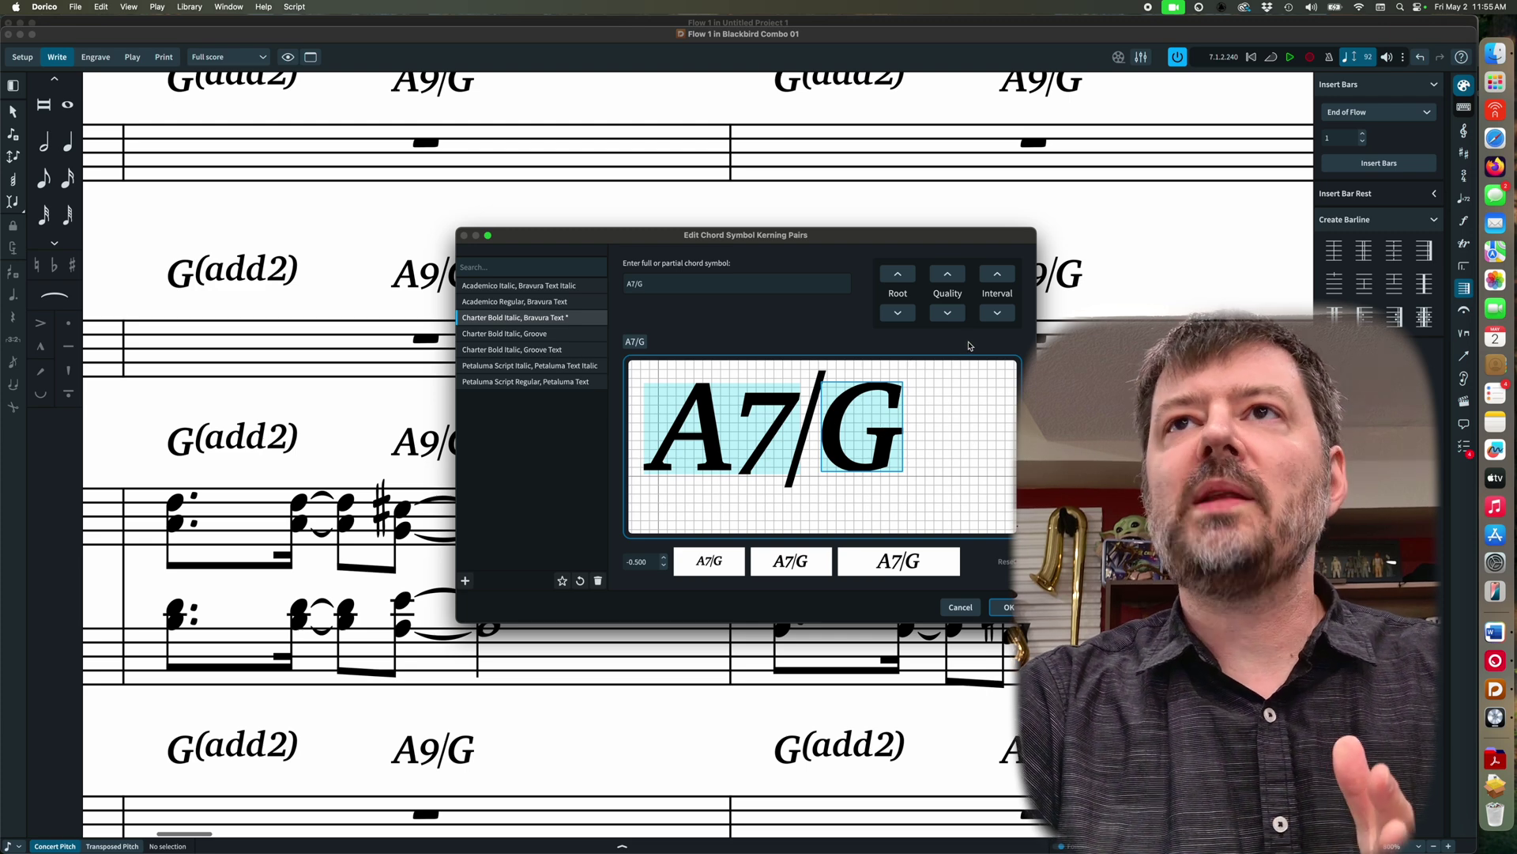
click(997, 314)
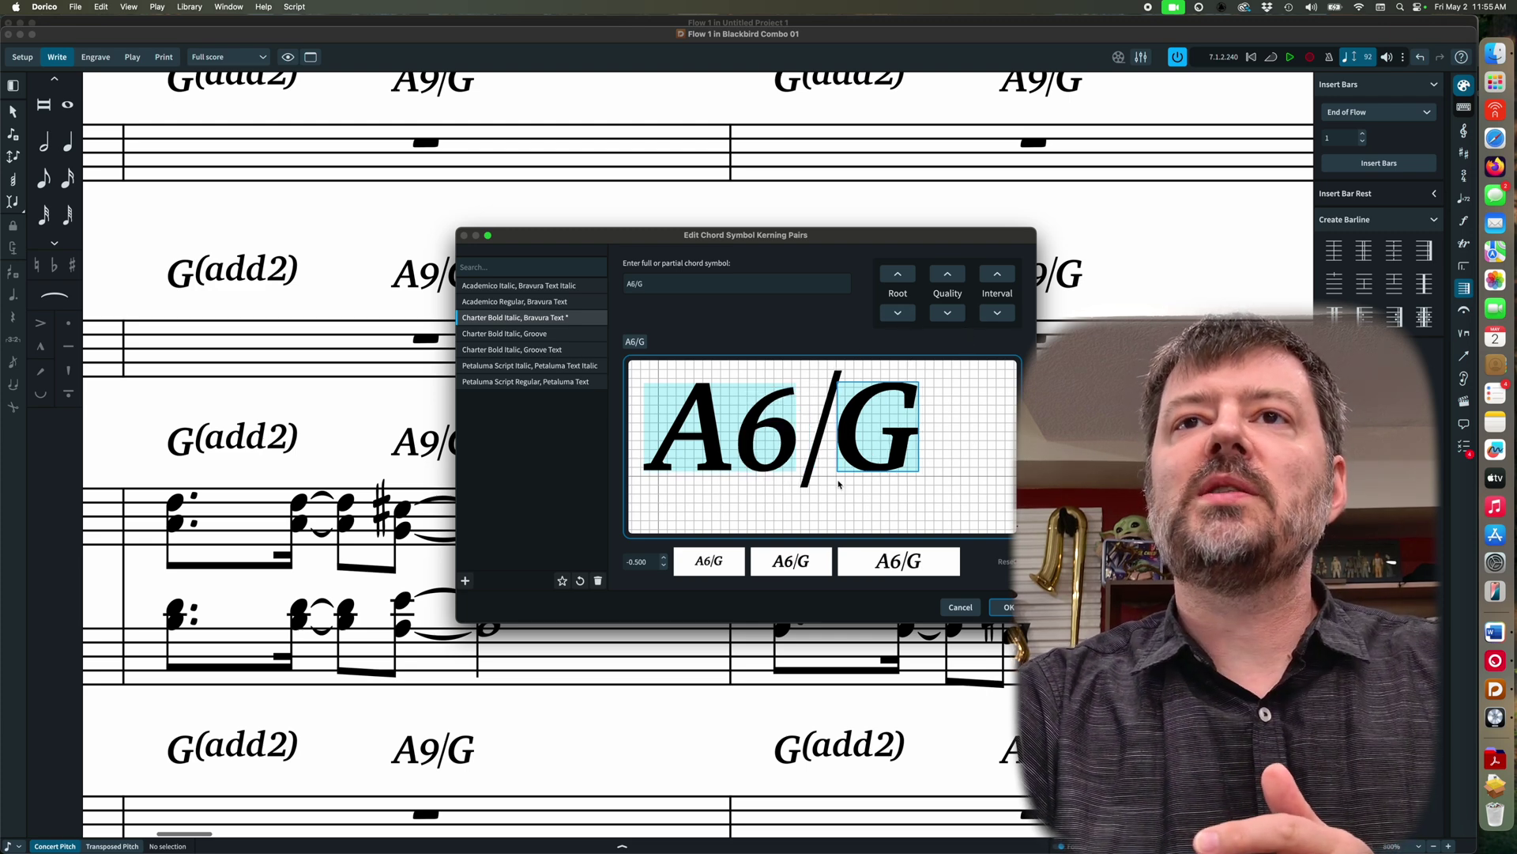
Return to Amaj7/G and tighten the kerning between the superscript 7 and the slash to -2.433
click(996, 275)
click(996, 276)
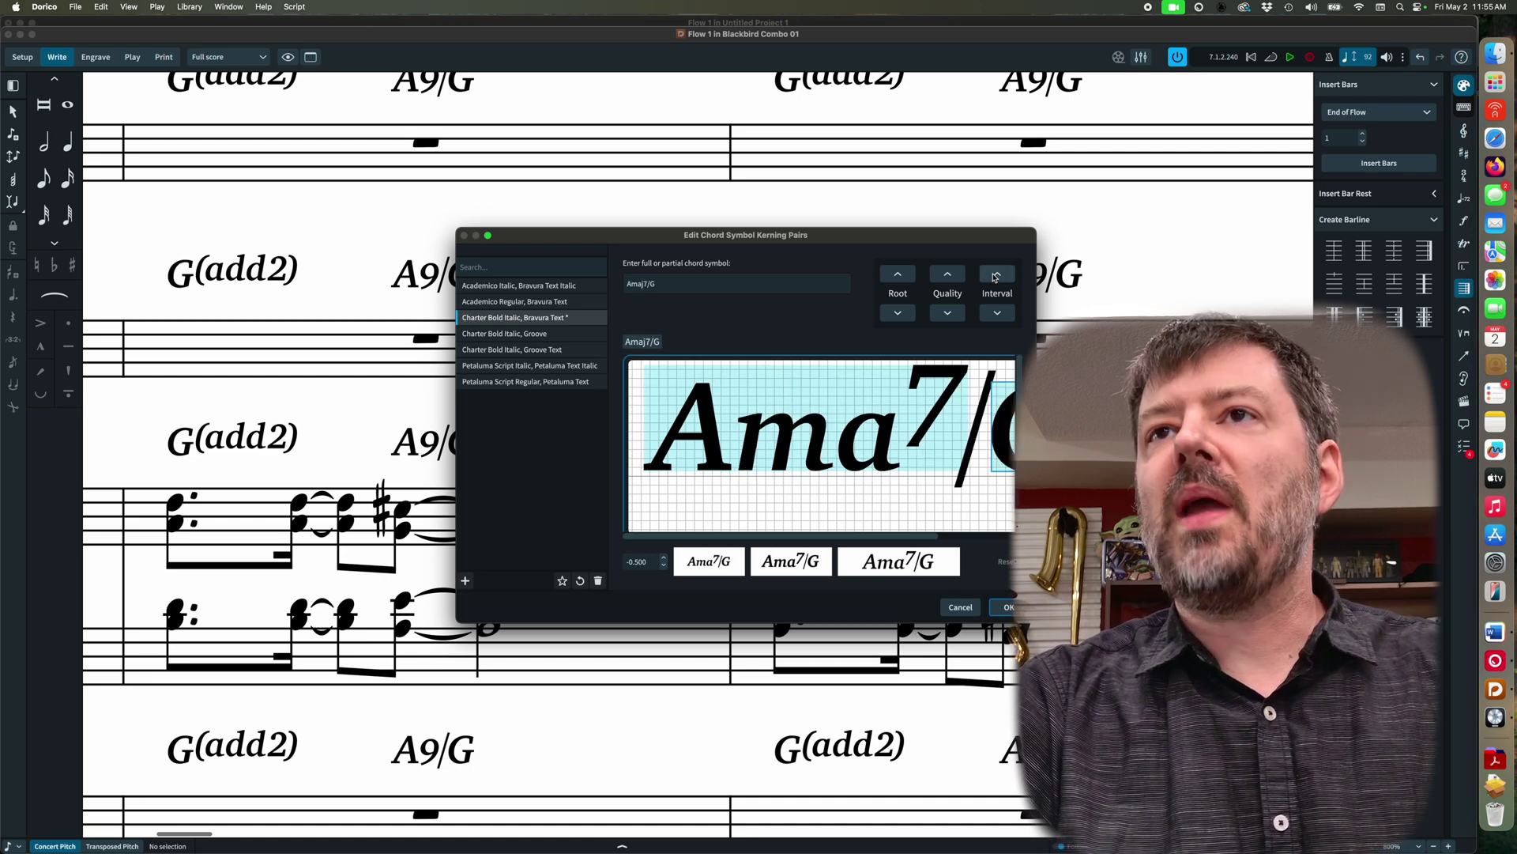
click(976, 451)
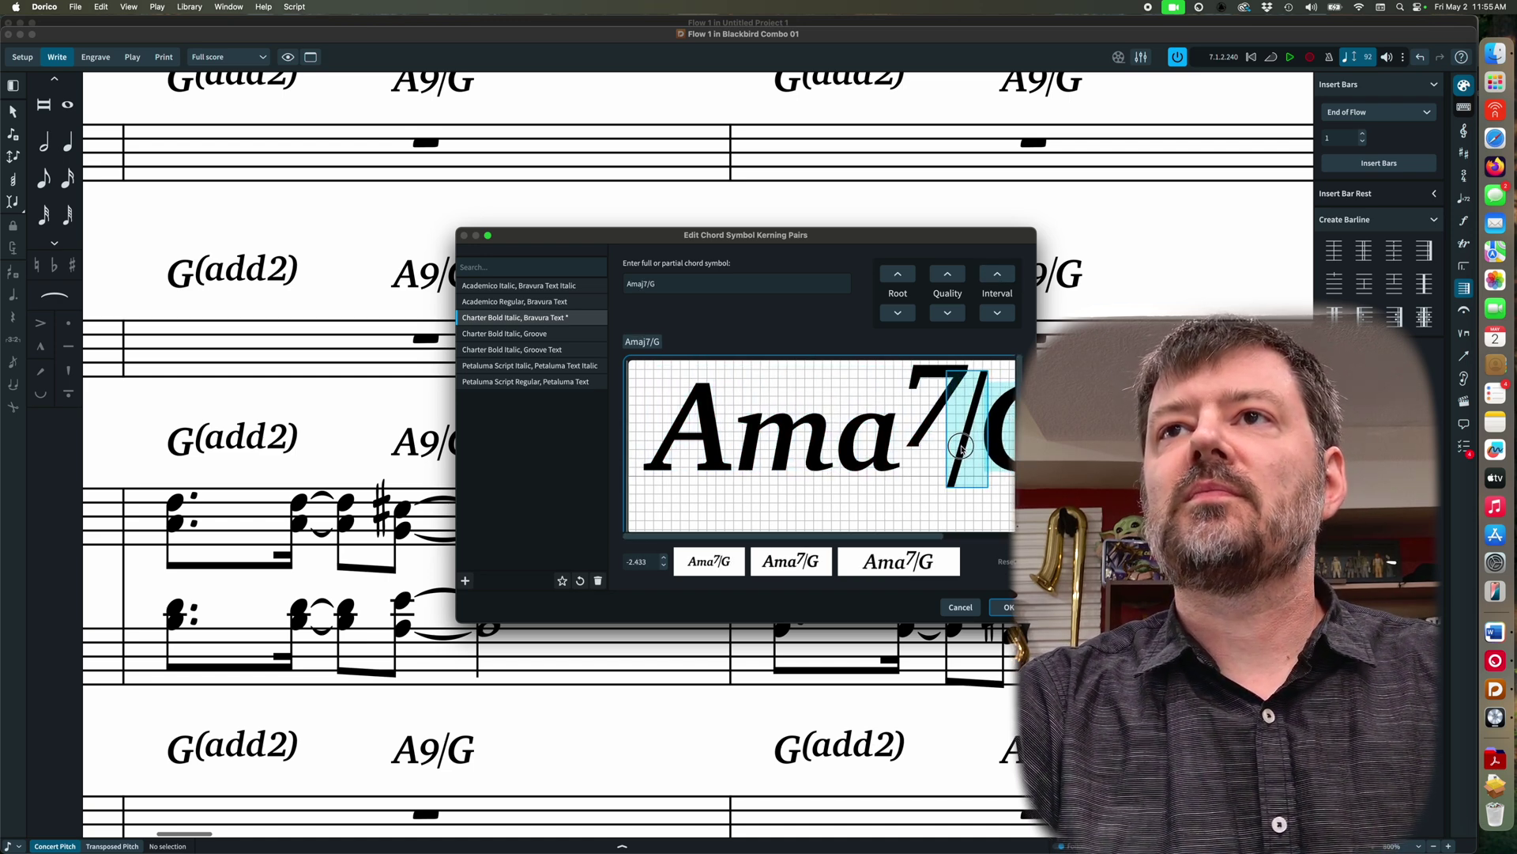
Check the slash spacing in A9/G, Amaj9/G and A11/G, and apply the kerning changes
click(1010, 277)
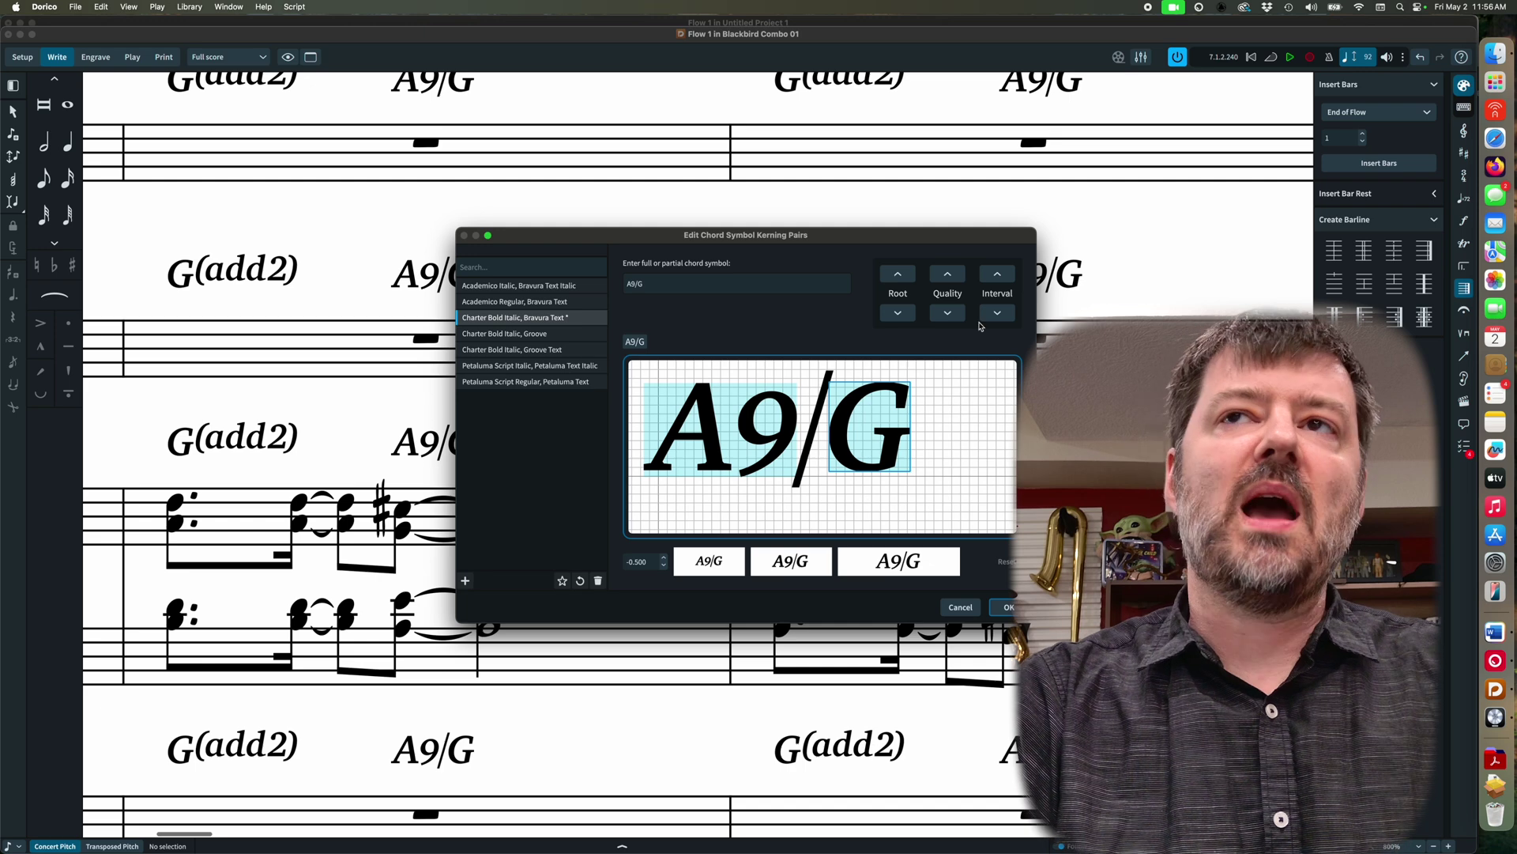
click(998, 275)
click(984, 444)
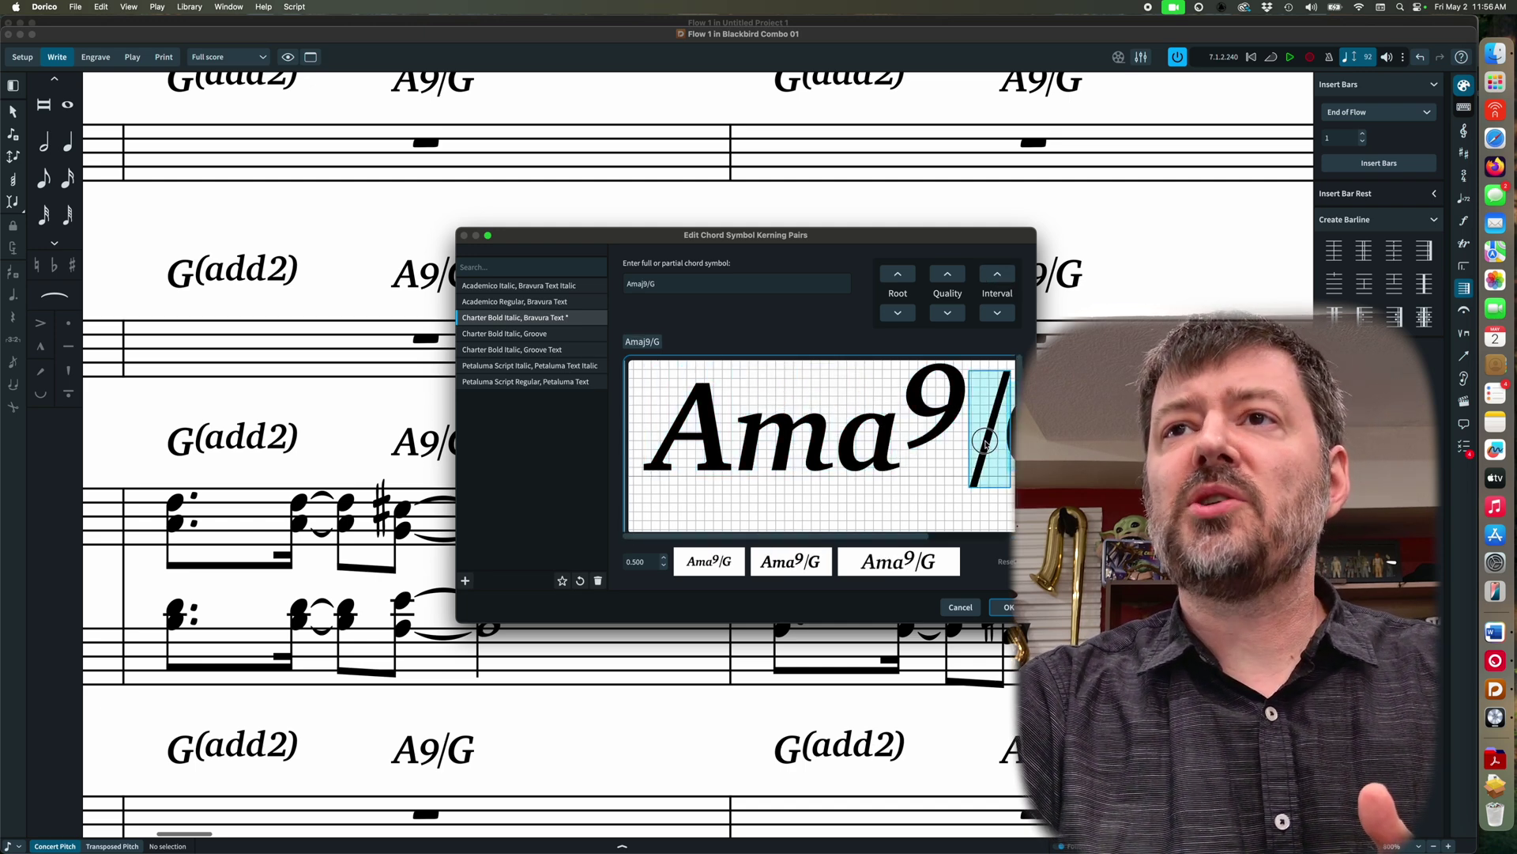
click(1008, 278)
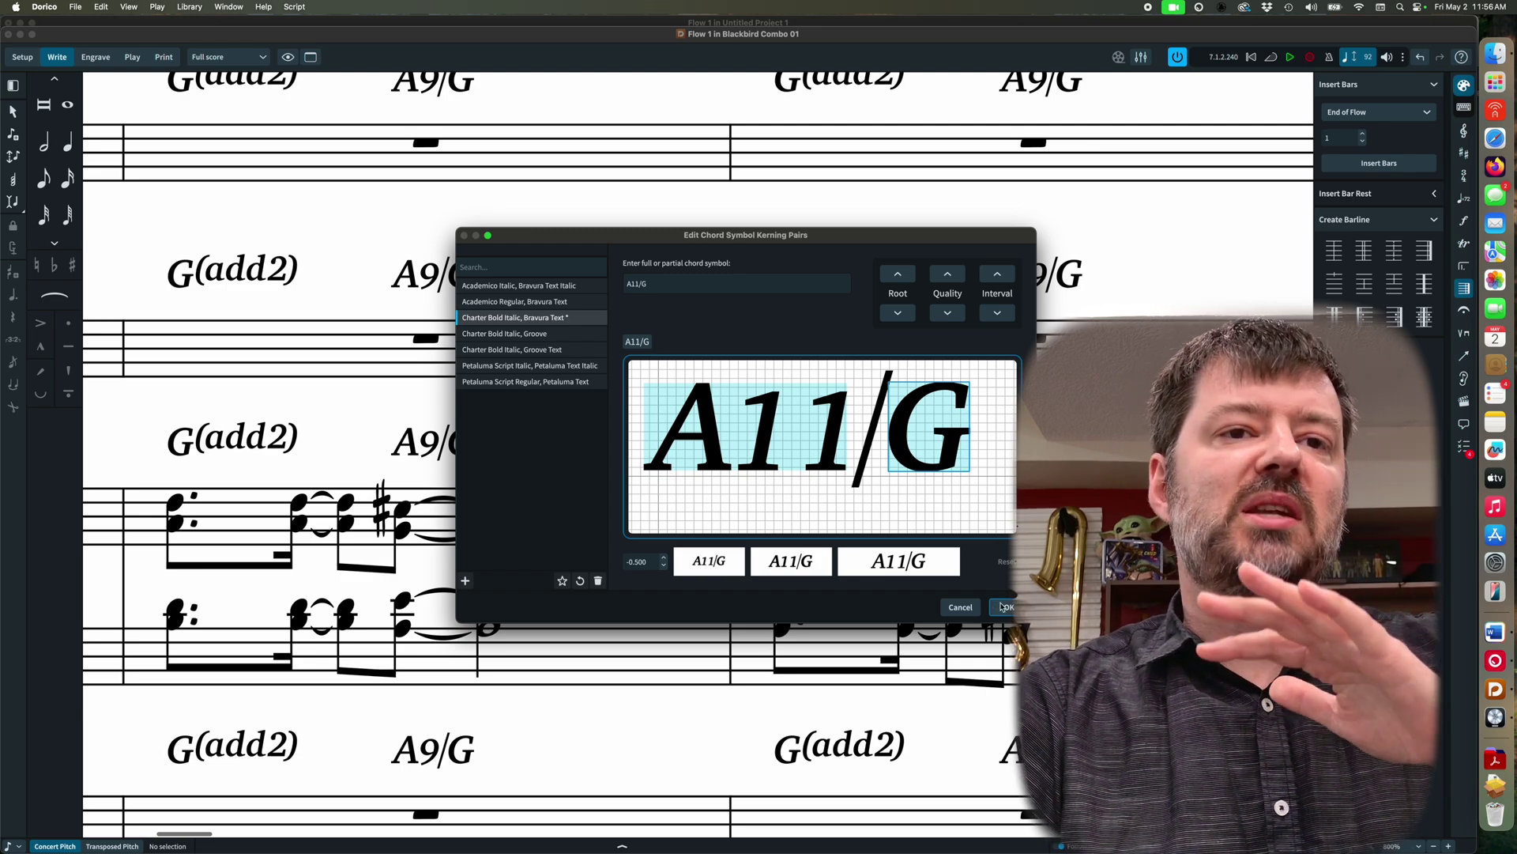
click(1003, 607)
Look over the A9/G chords in the score, reopen Chord Symbol Kerning Pairs, enter a9/g, and inspect the kerning around the slash
scroll(739, 619, left, 10)
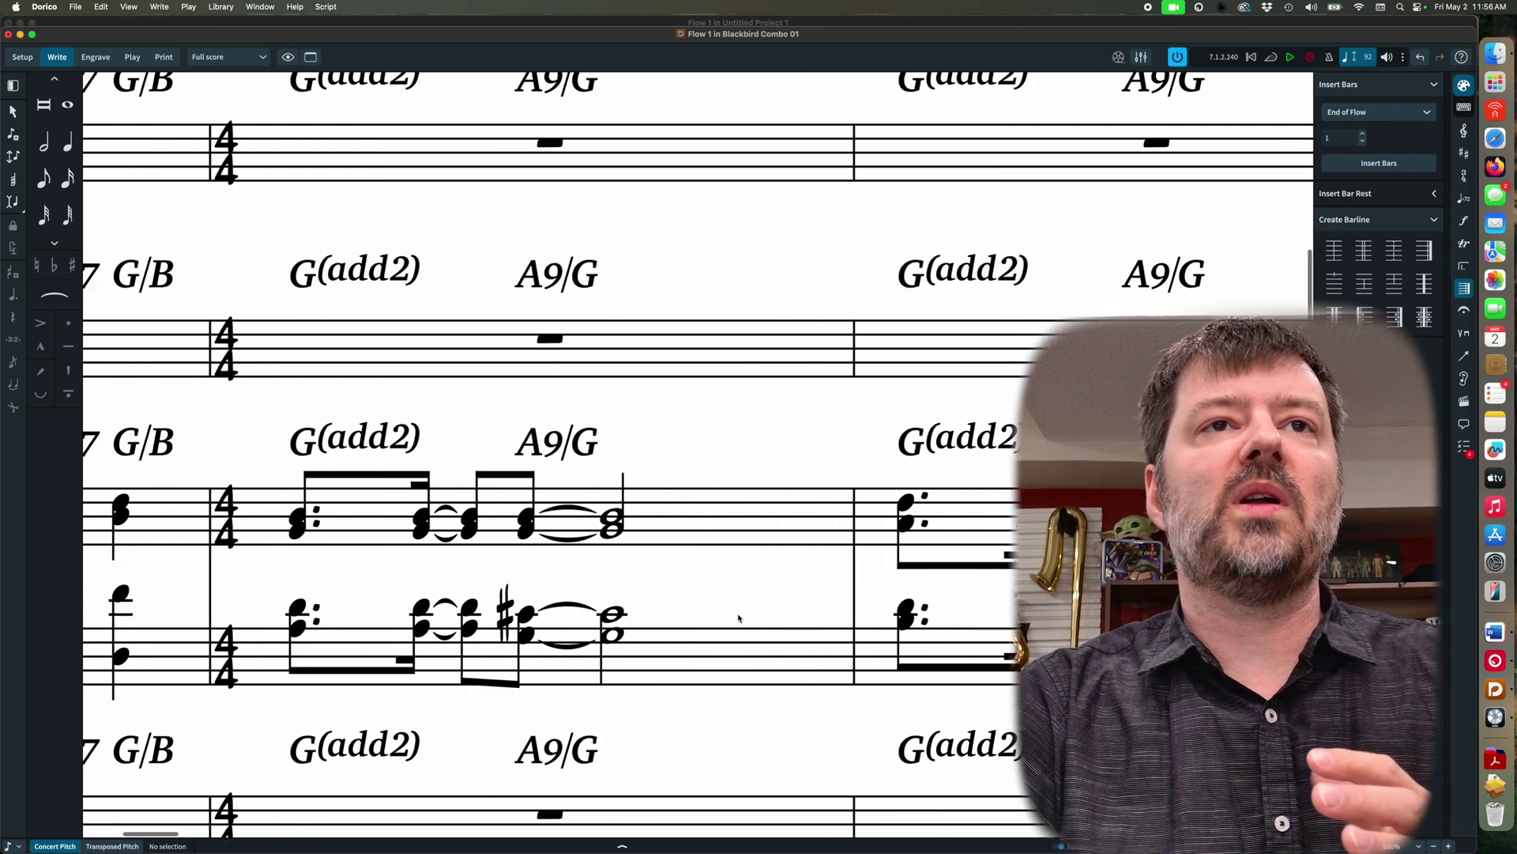
scroll(739, 619, left, 5)
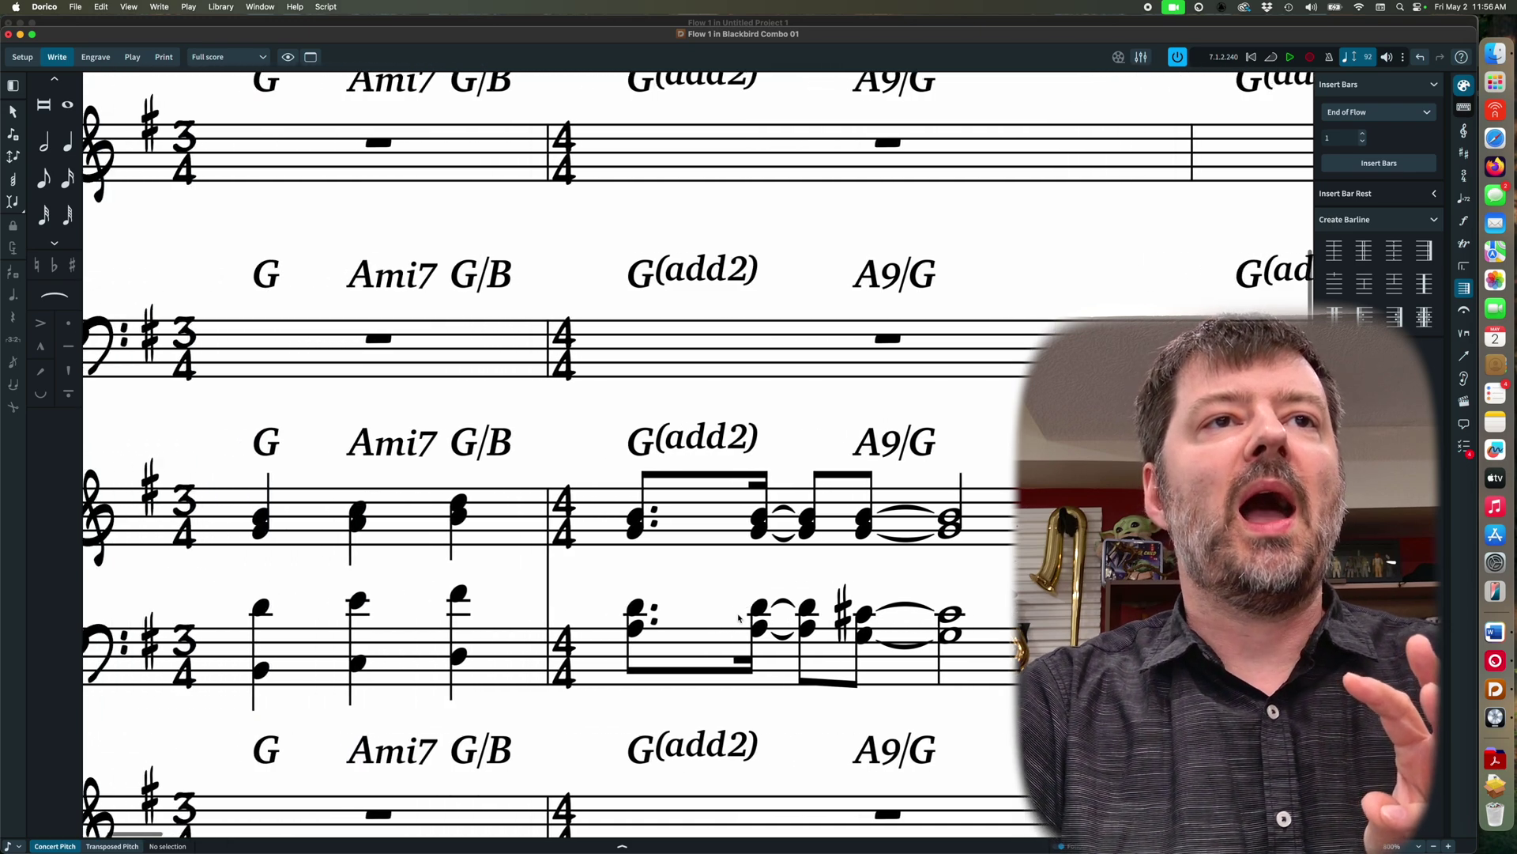
scroll(739, 619, right, 5)
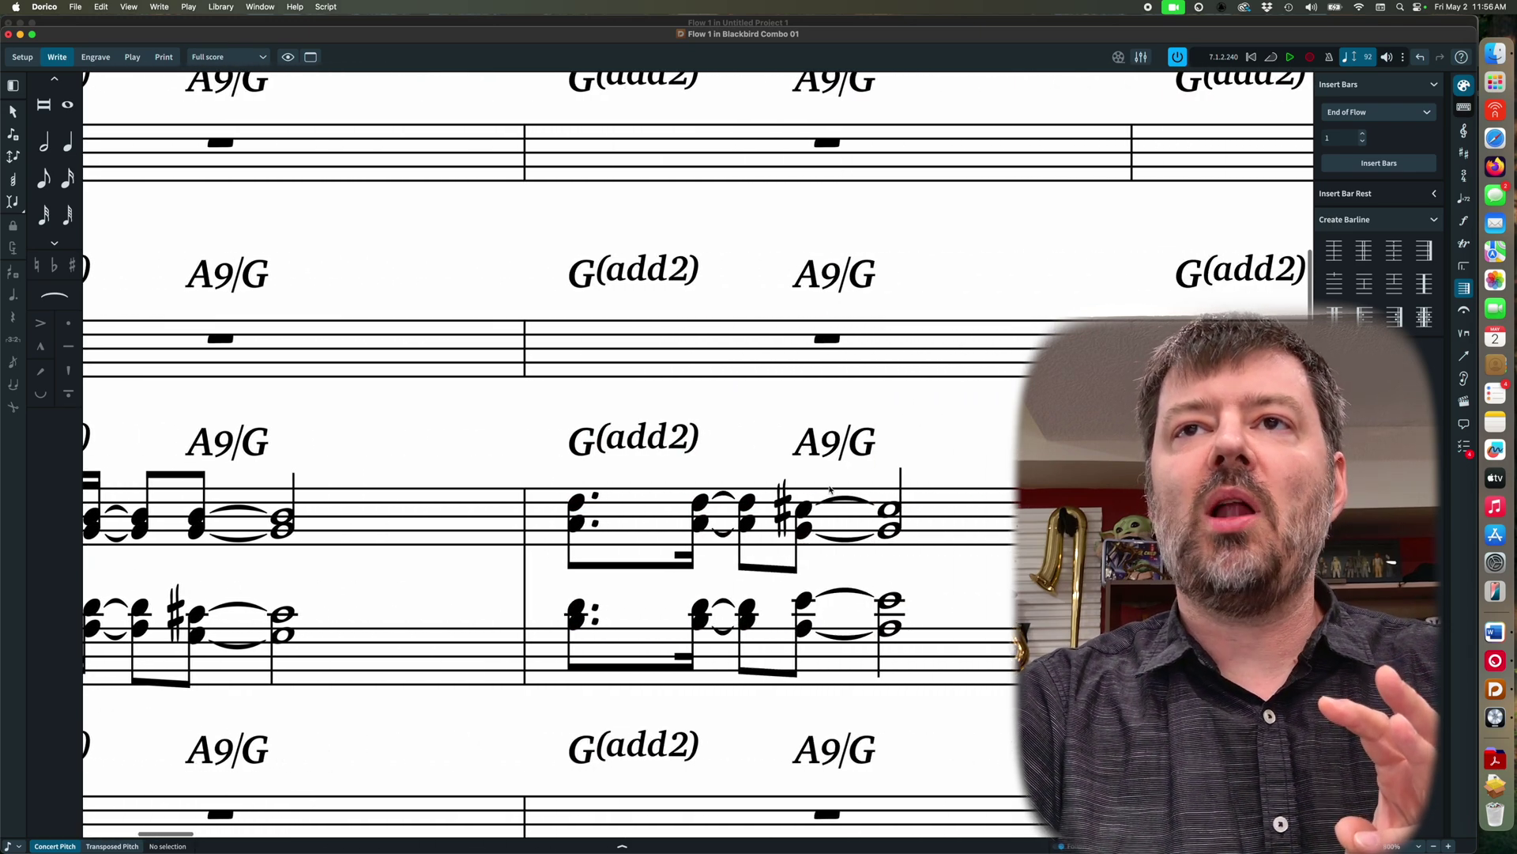
scroll(849, 474, right, 10)
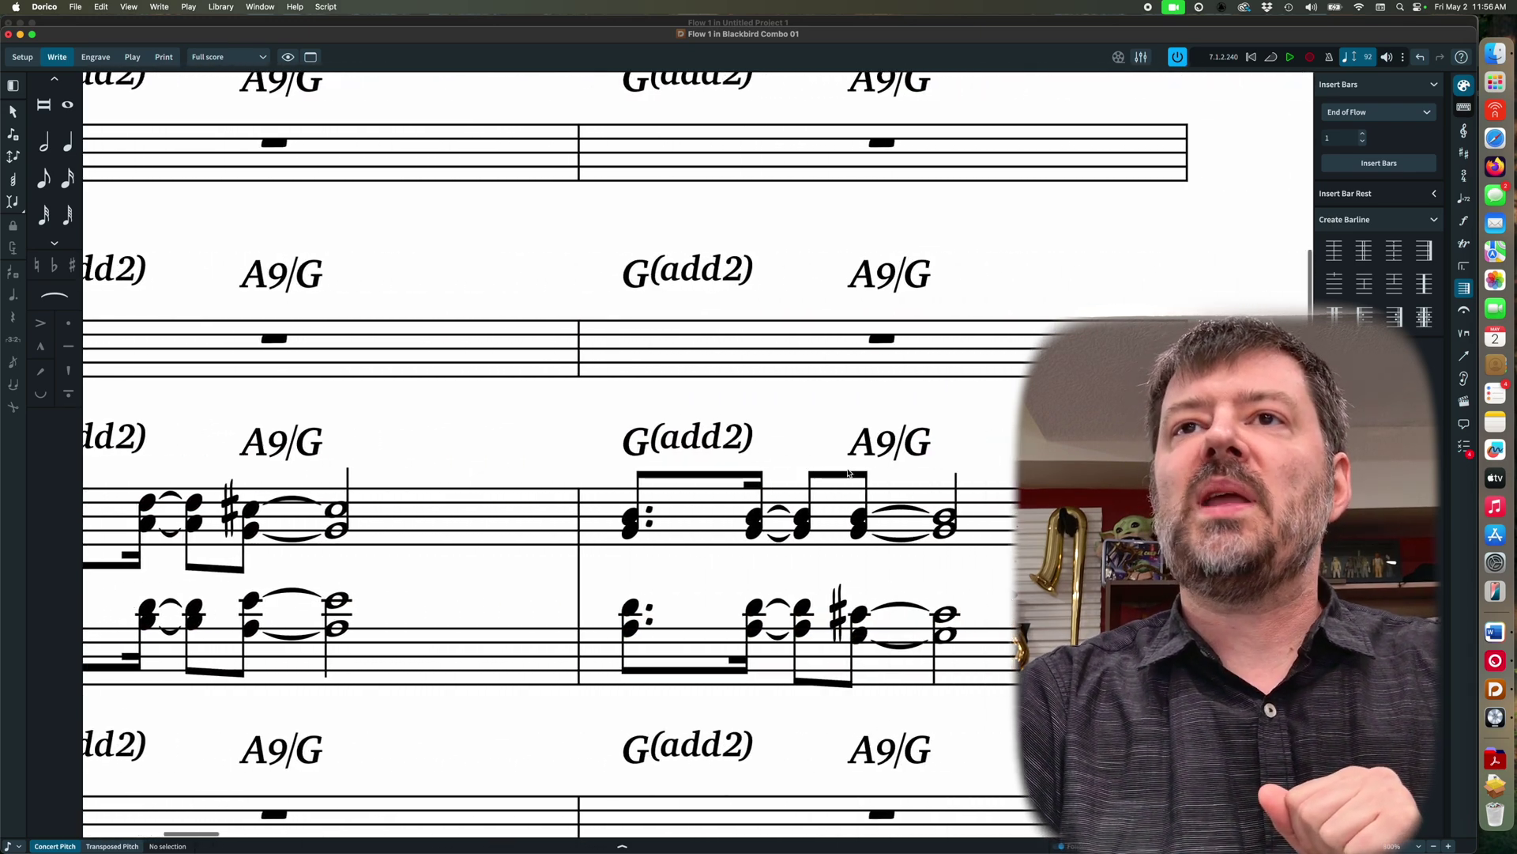
click(222, 6)
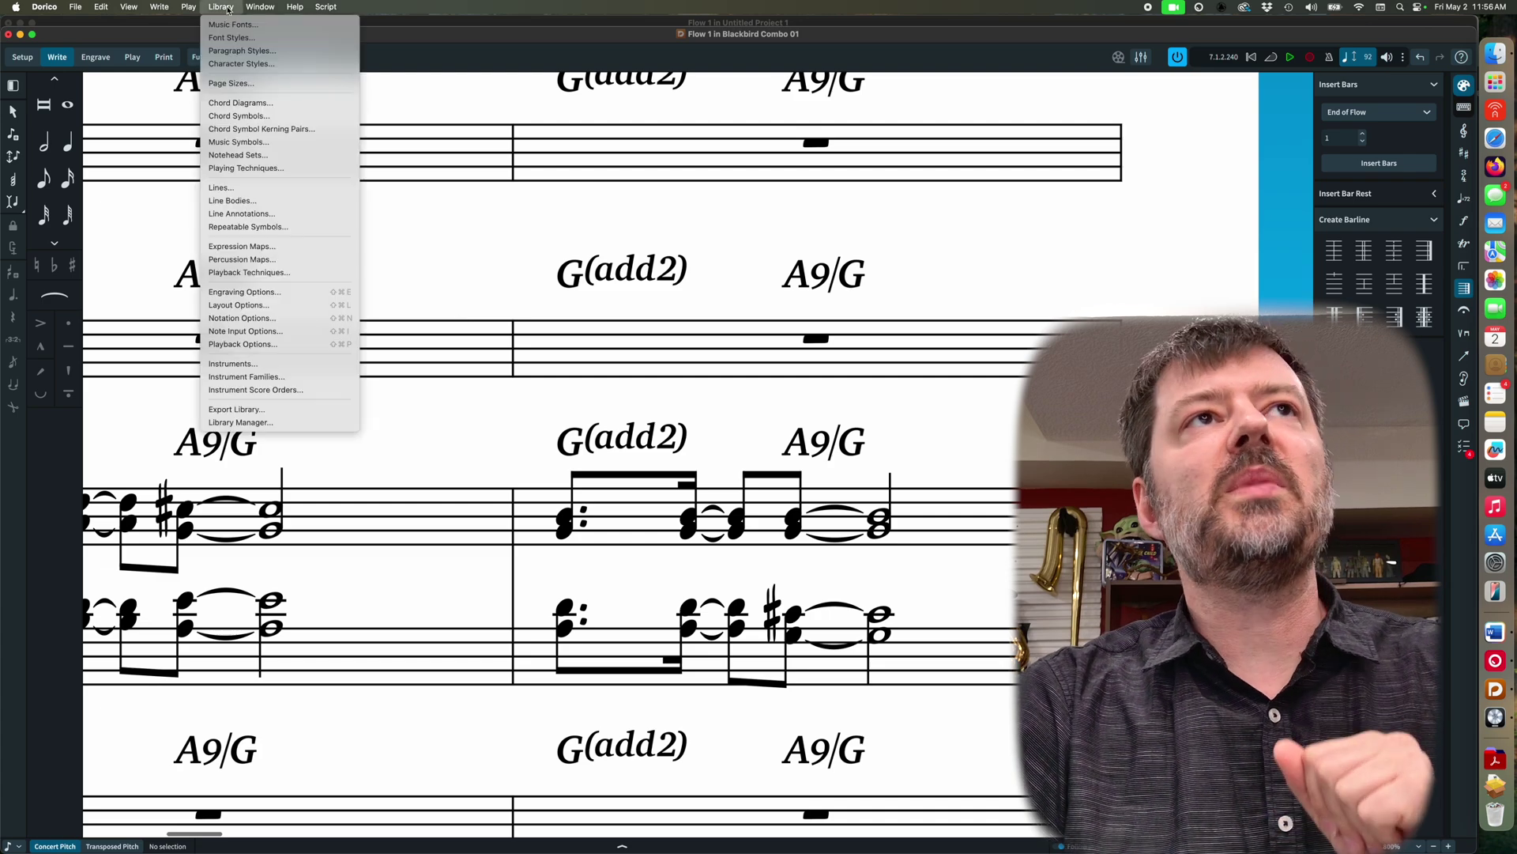
click(265, 129)
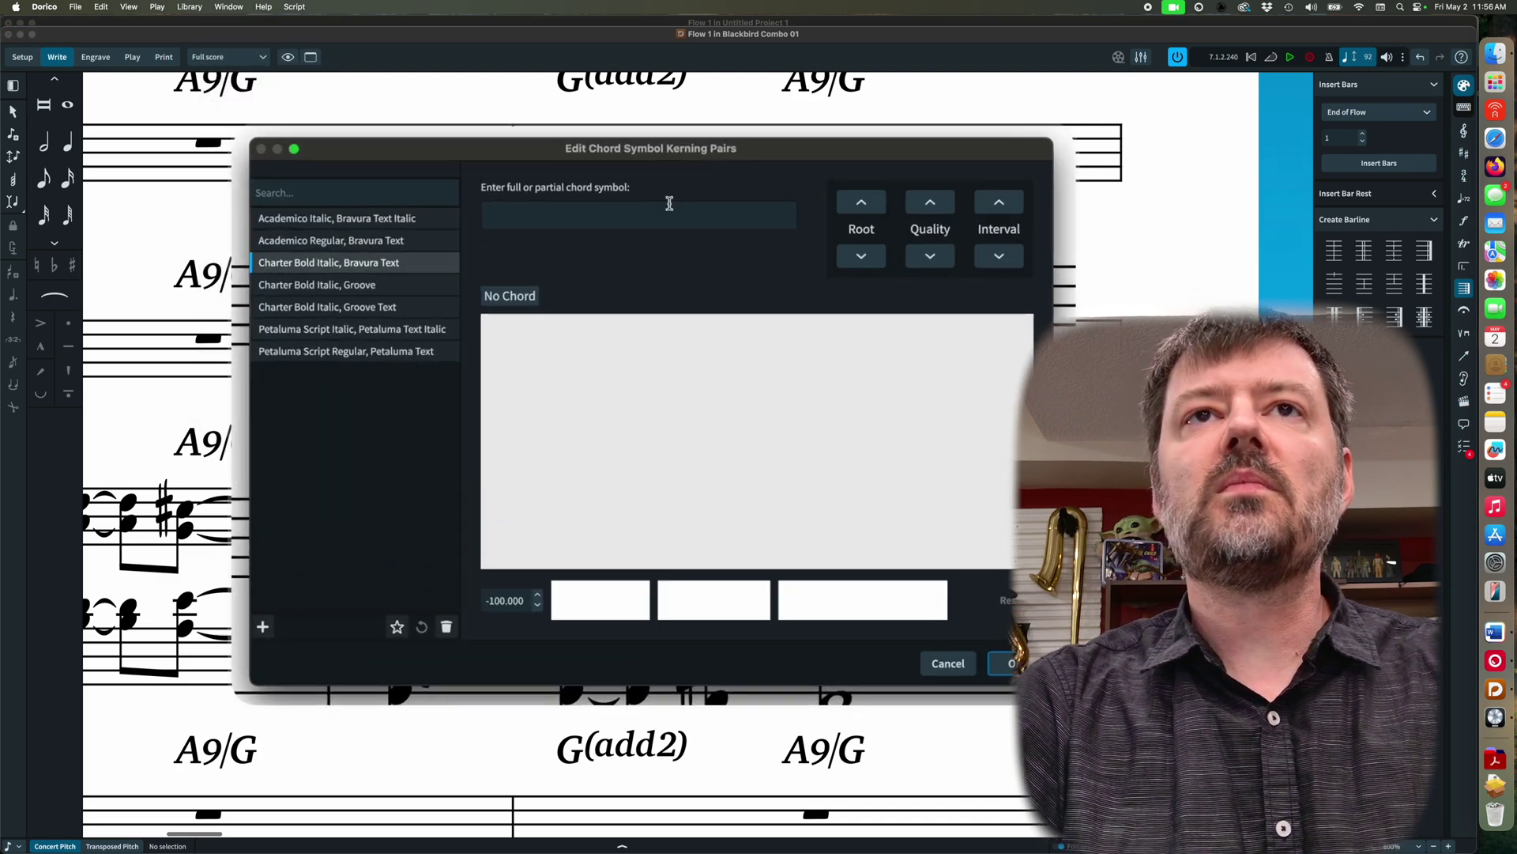
text(a9/g)
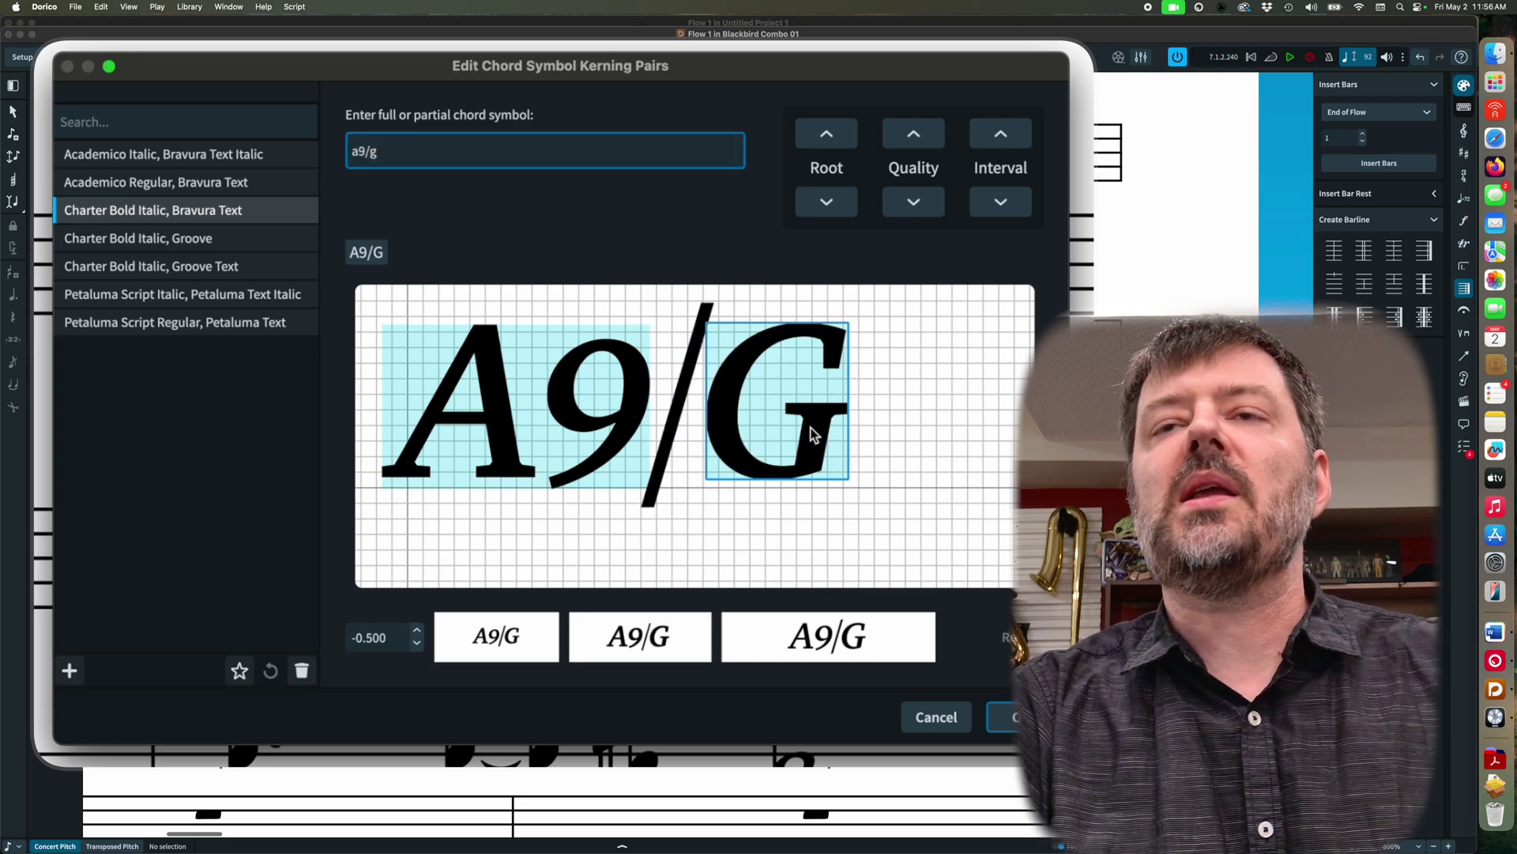
click(901, 488)
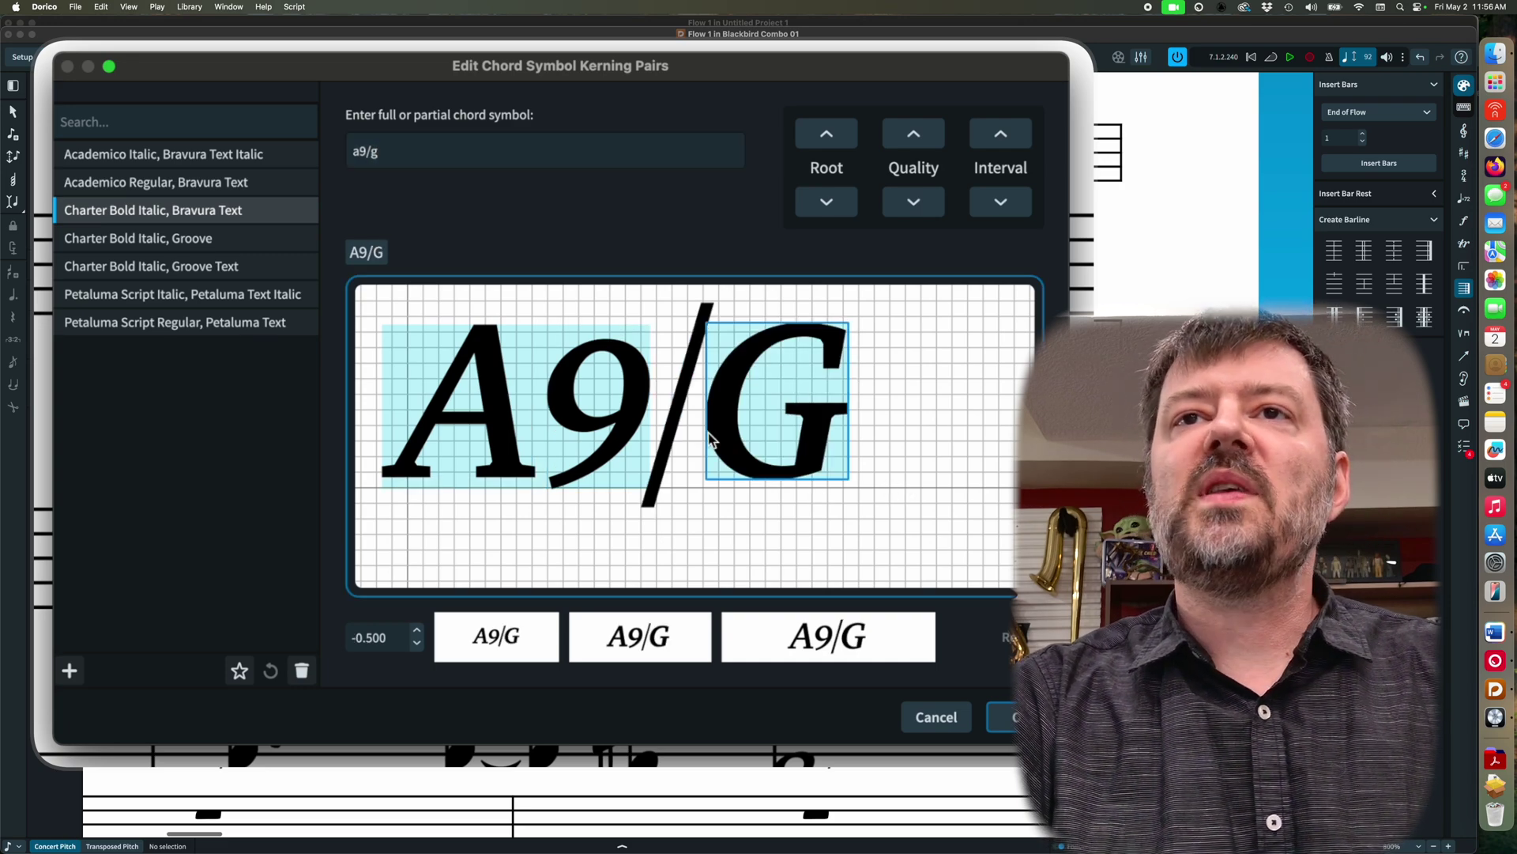
click(680, 415)
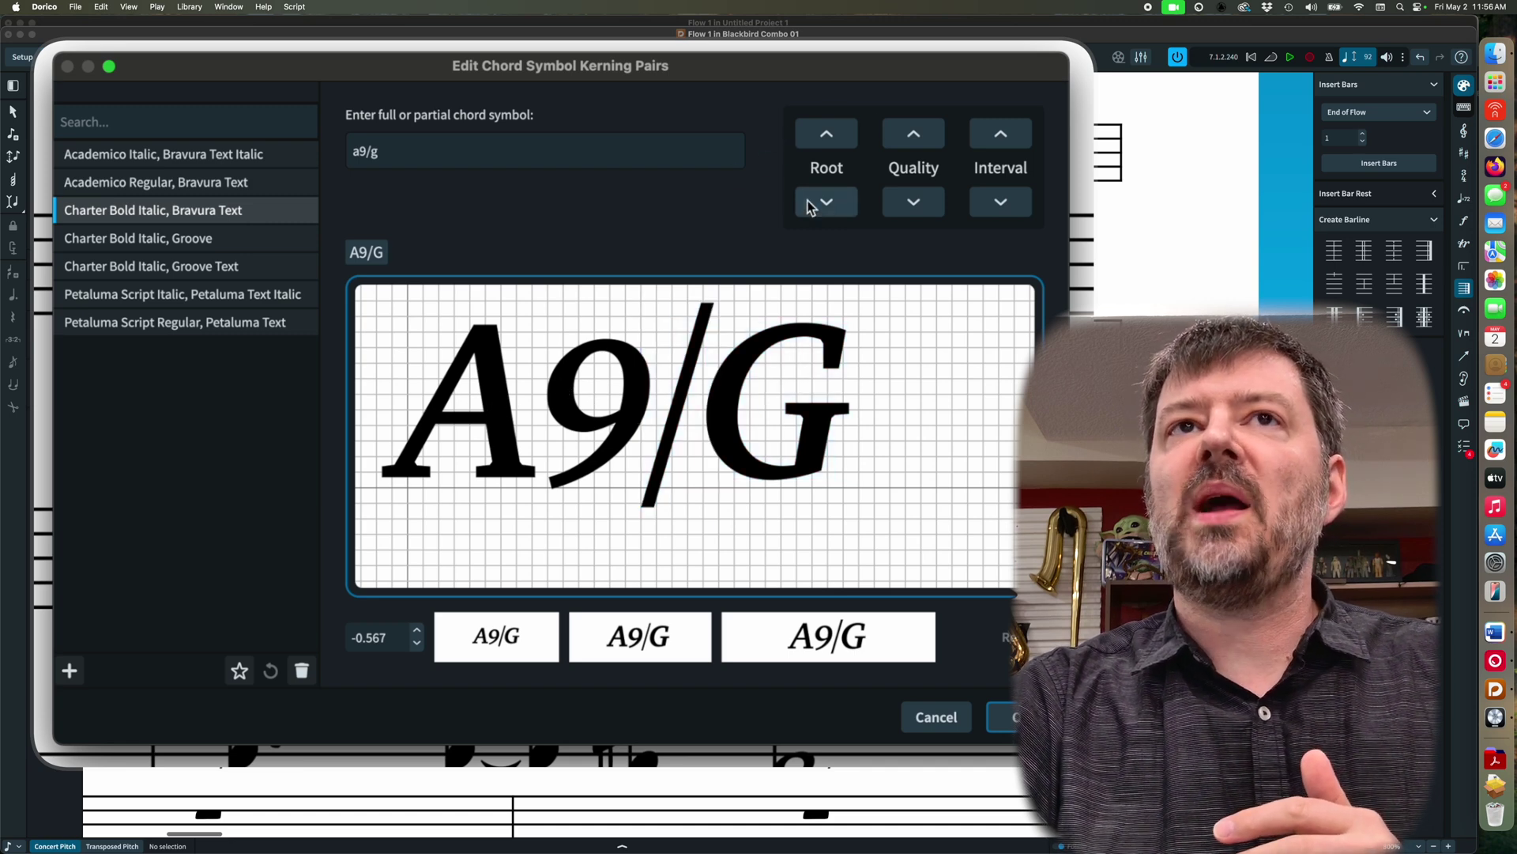
Raise the root through A#9/G, Bb9/G and B9/G to B#9/G, checking the slash spacing on each chord
click(828, 134)
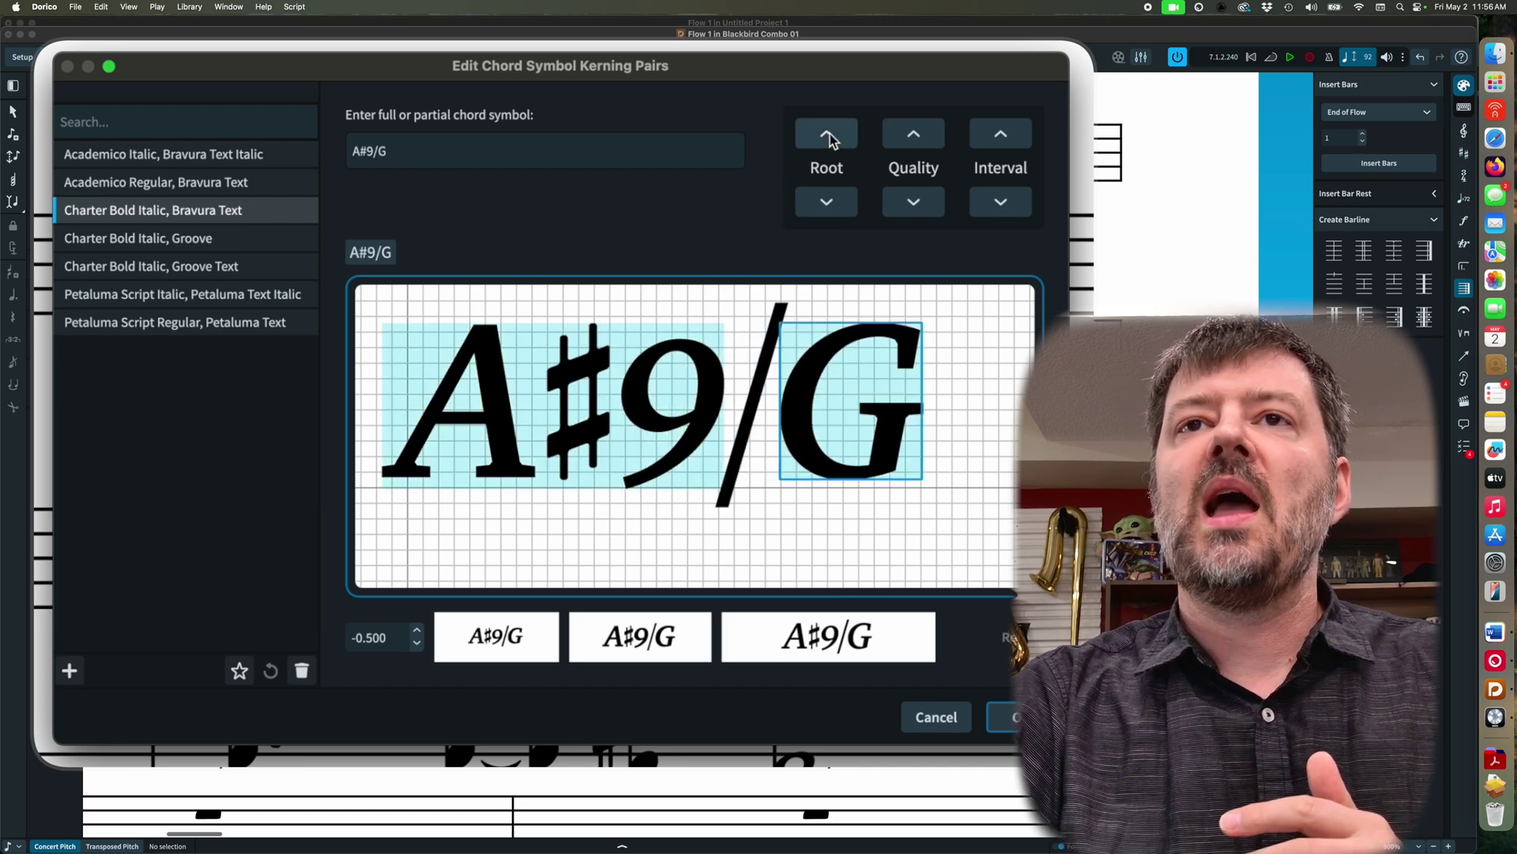
click(829, 134)
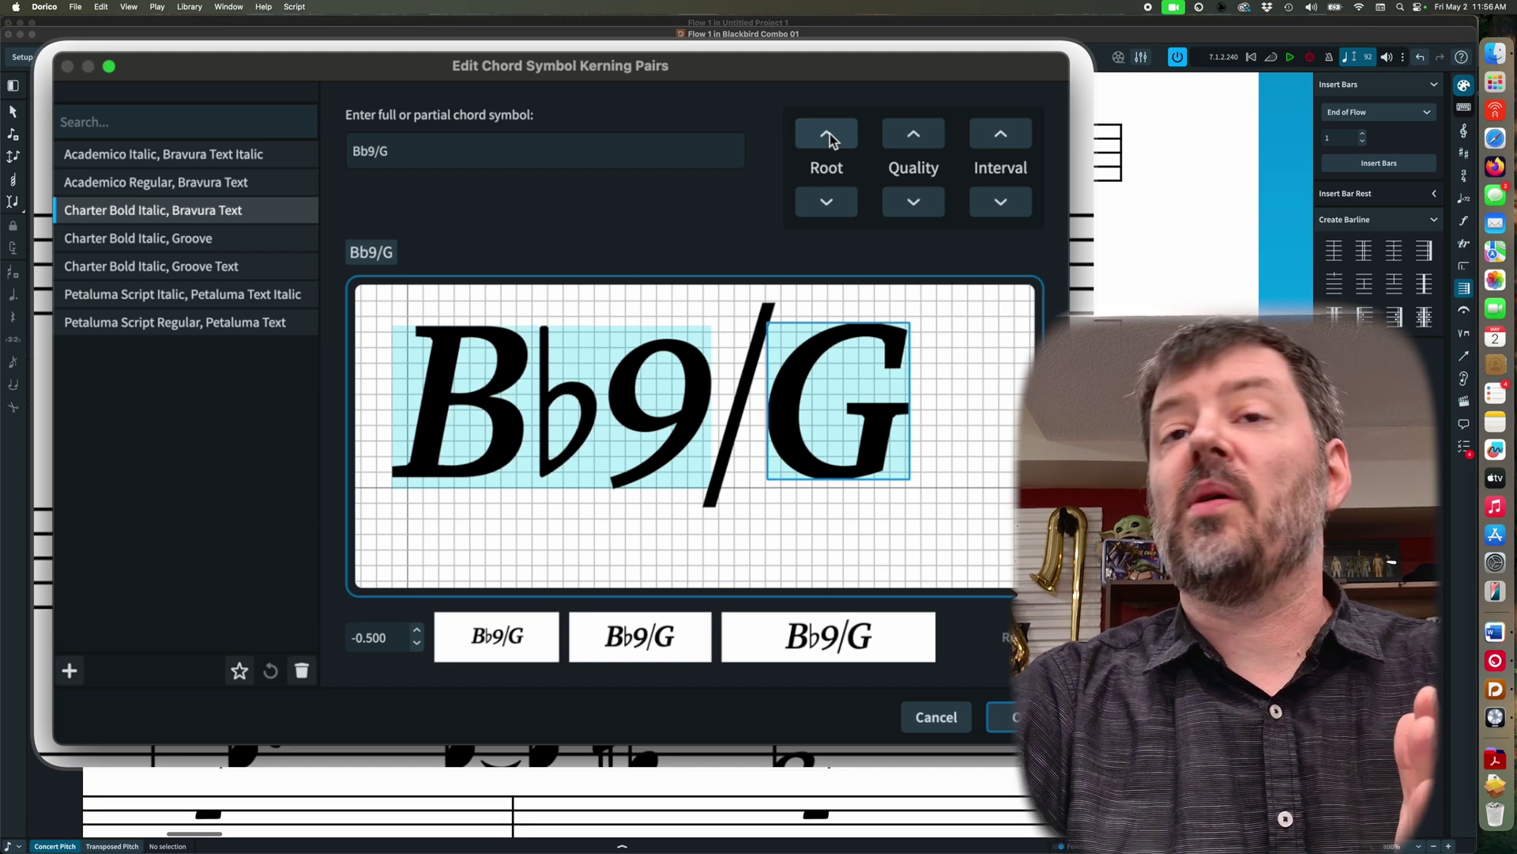
click(830, 134)
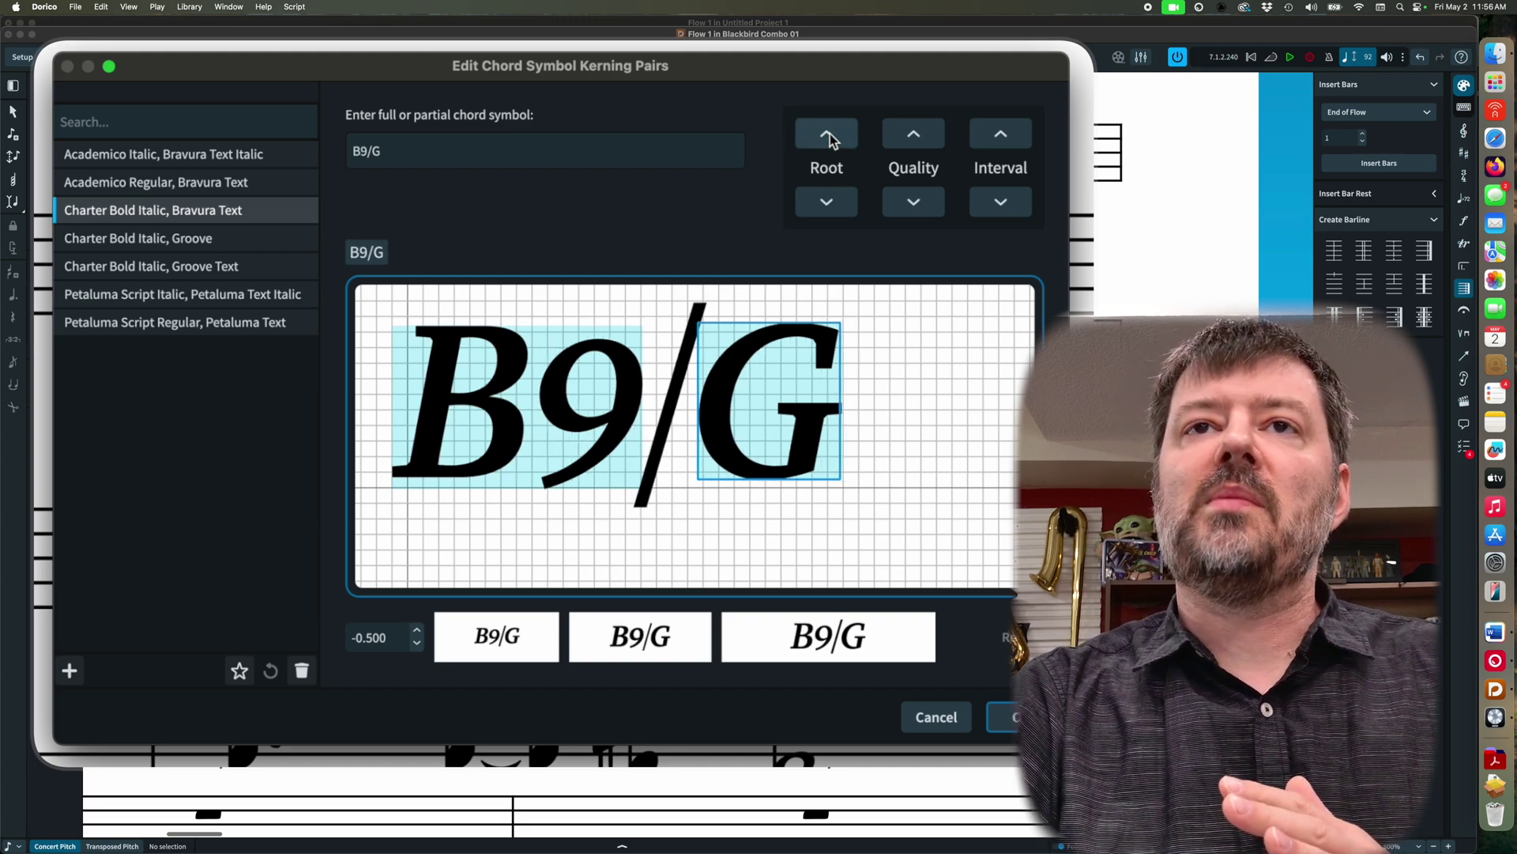
click(830, 134)
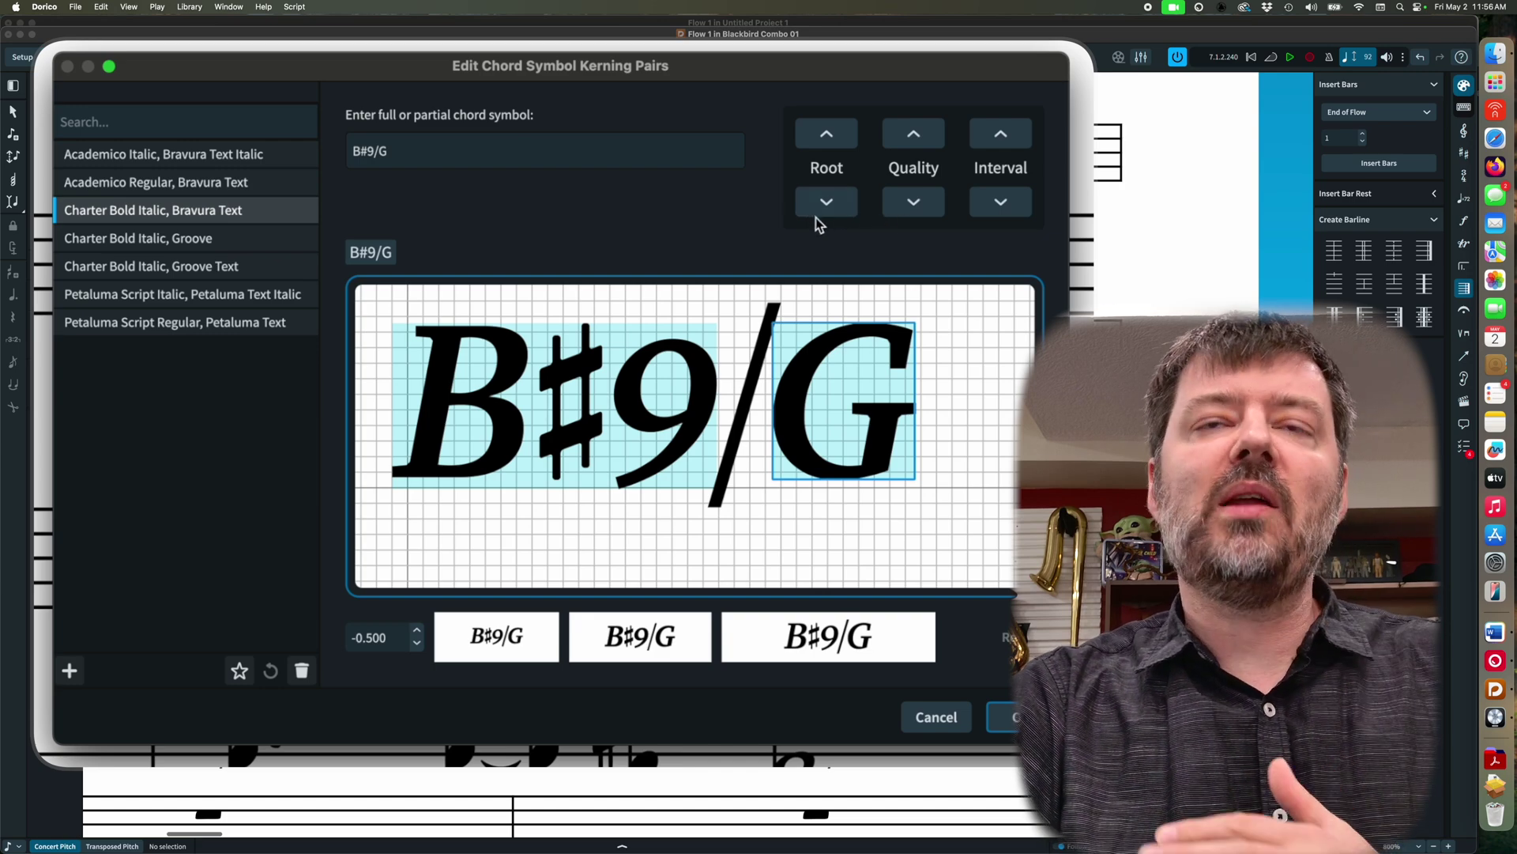
Cycle the chord quality through B#m9/G, B#dim9/G, B#aug9/G and B#9omit3/G to check their kerning
click(910, 205)
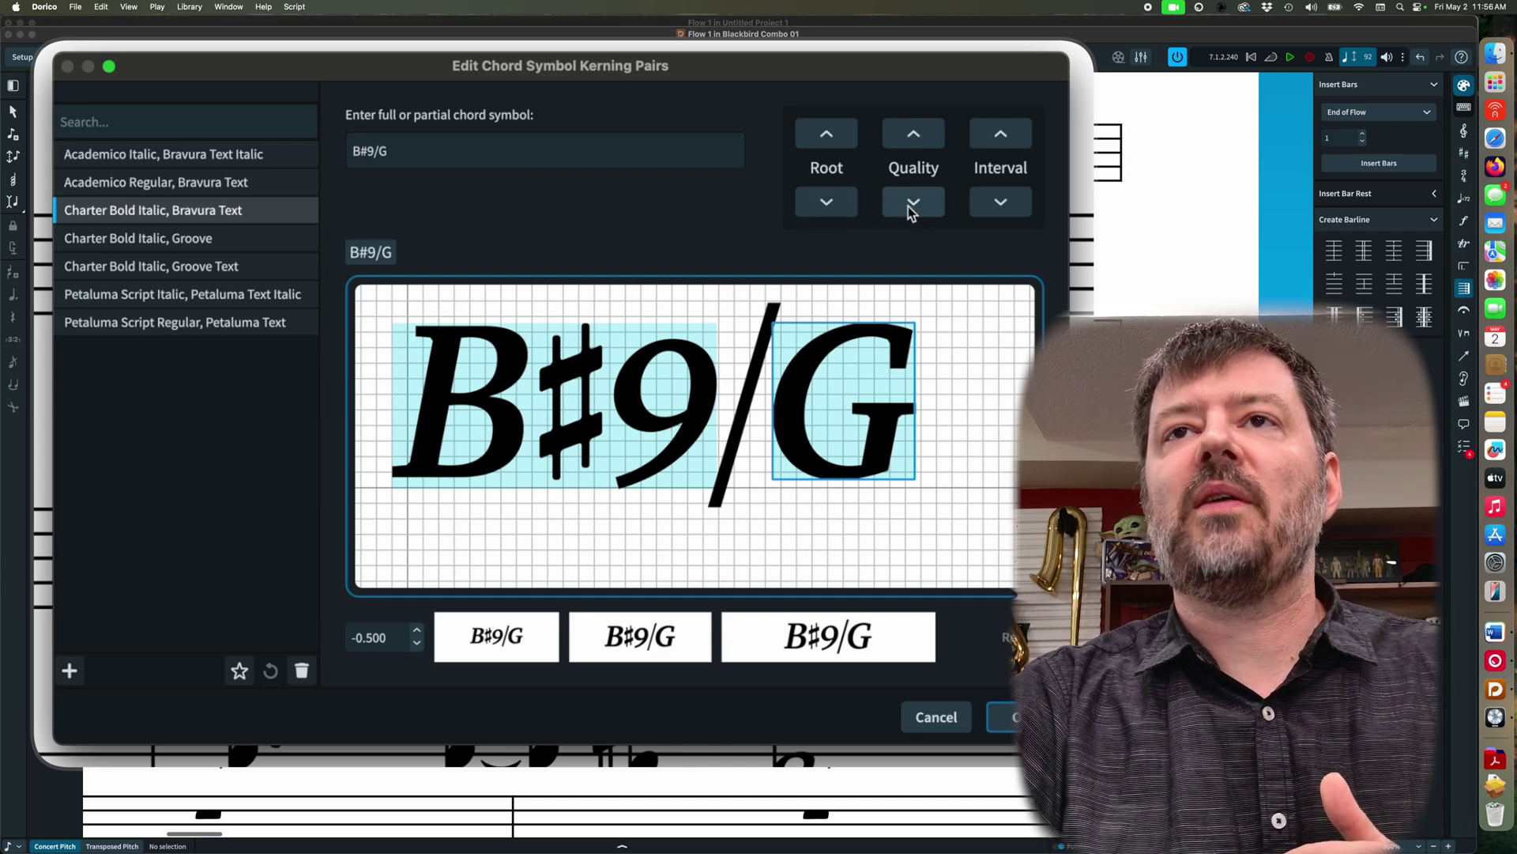
click(914, 134)
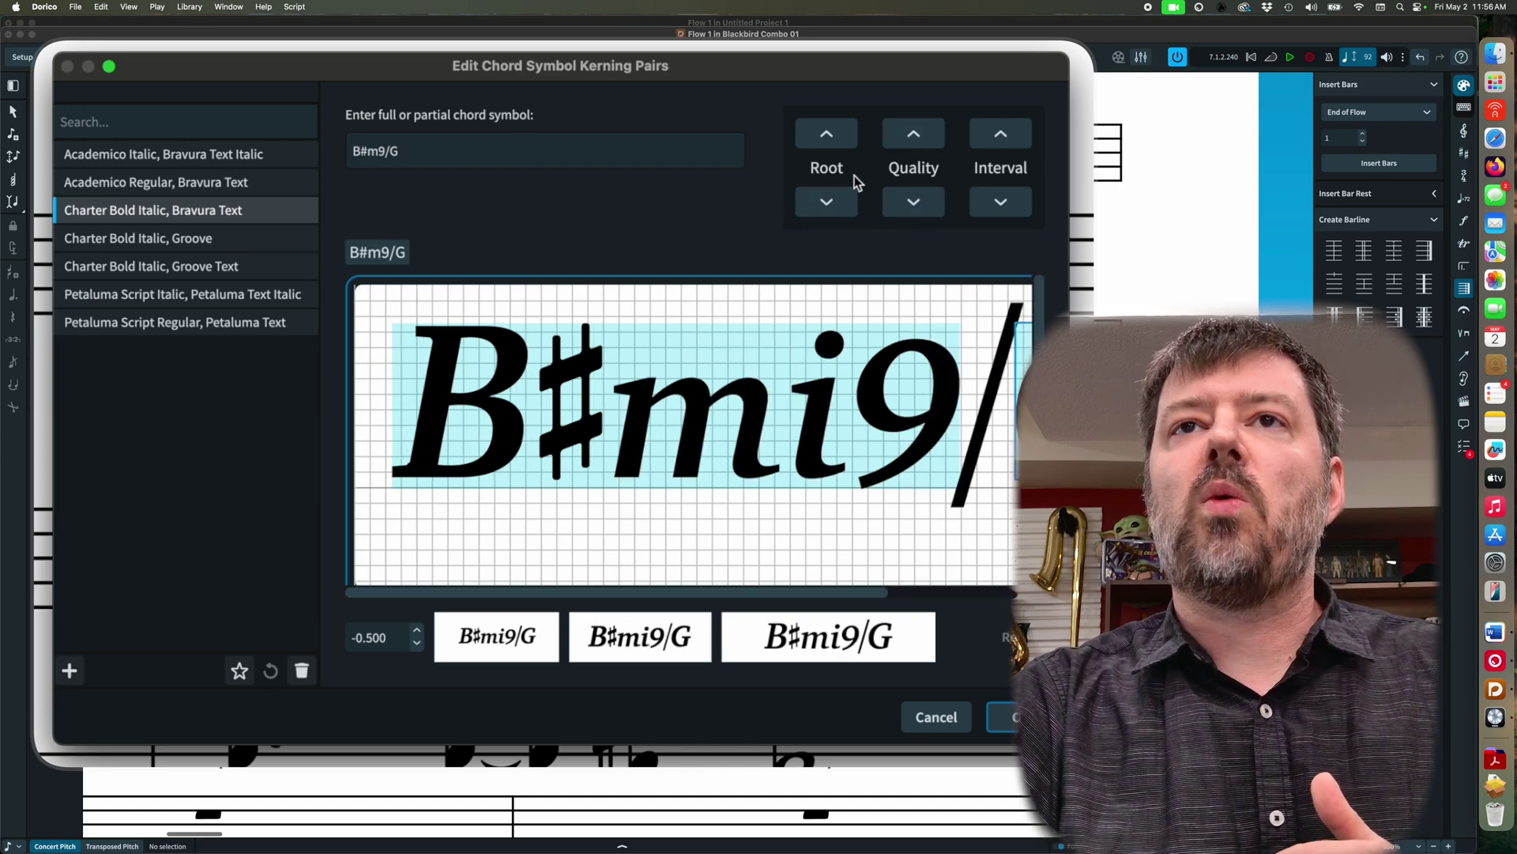
scroll(837, 450, right, 3)
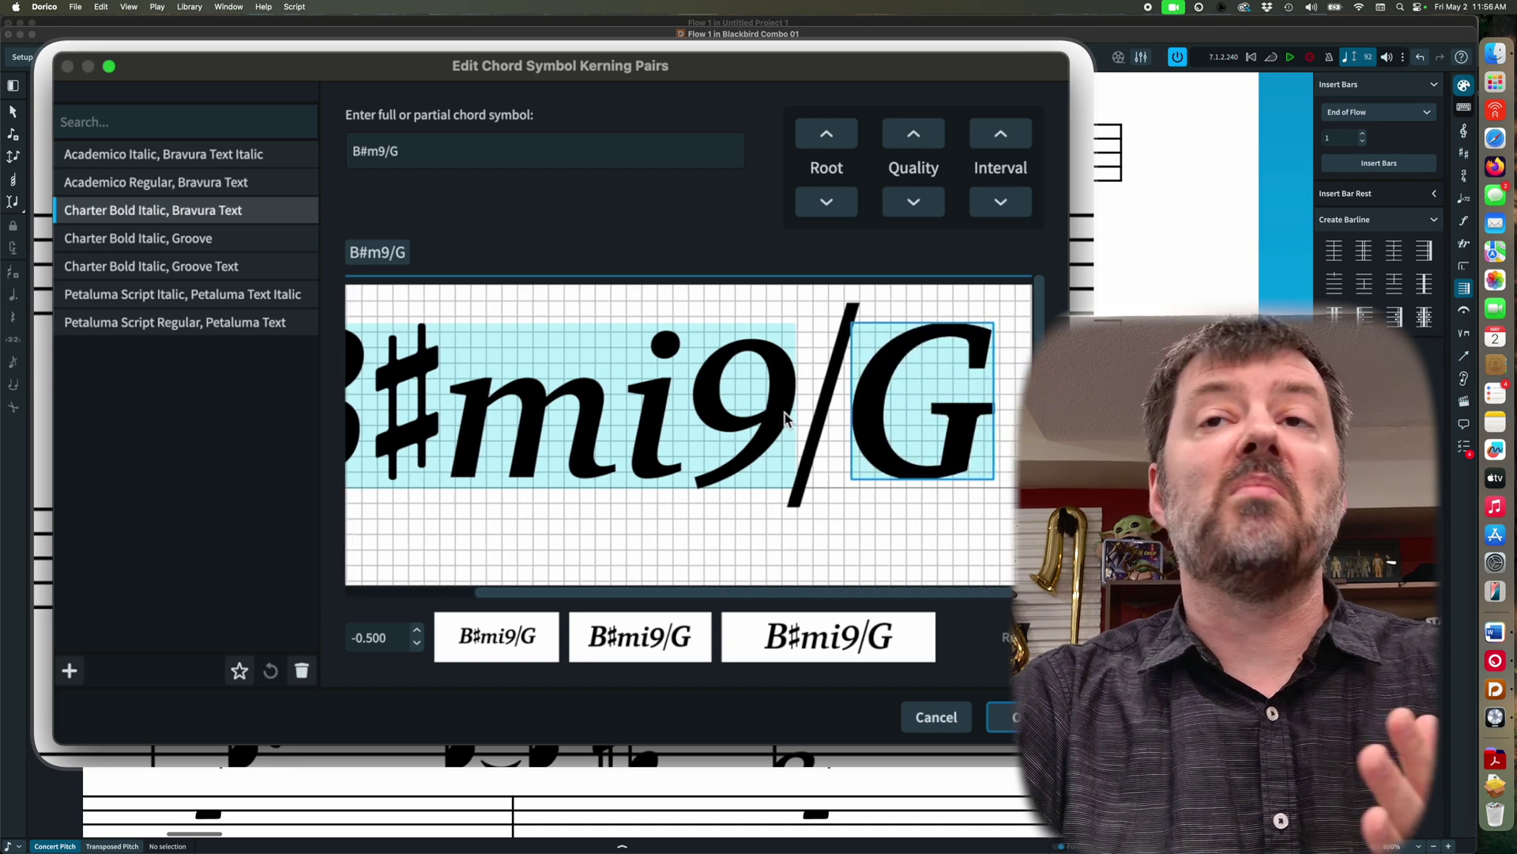
click(914, 134)
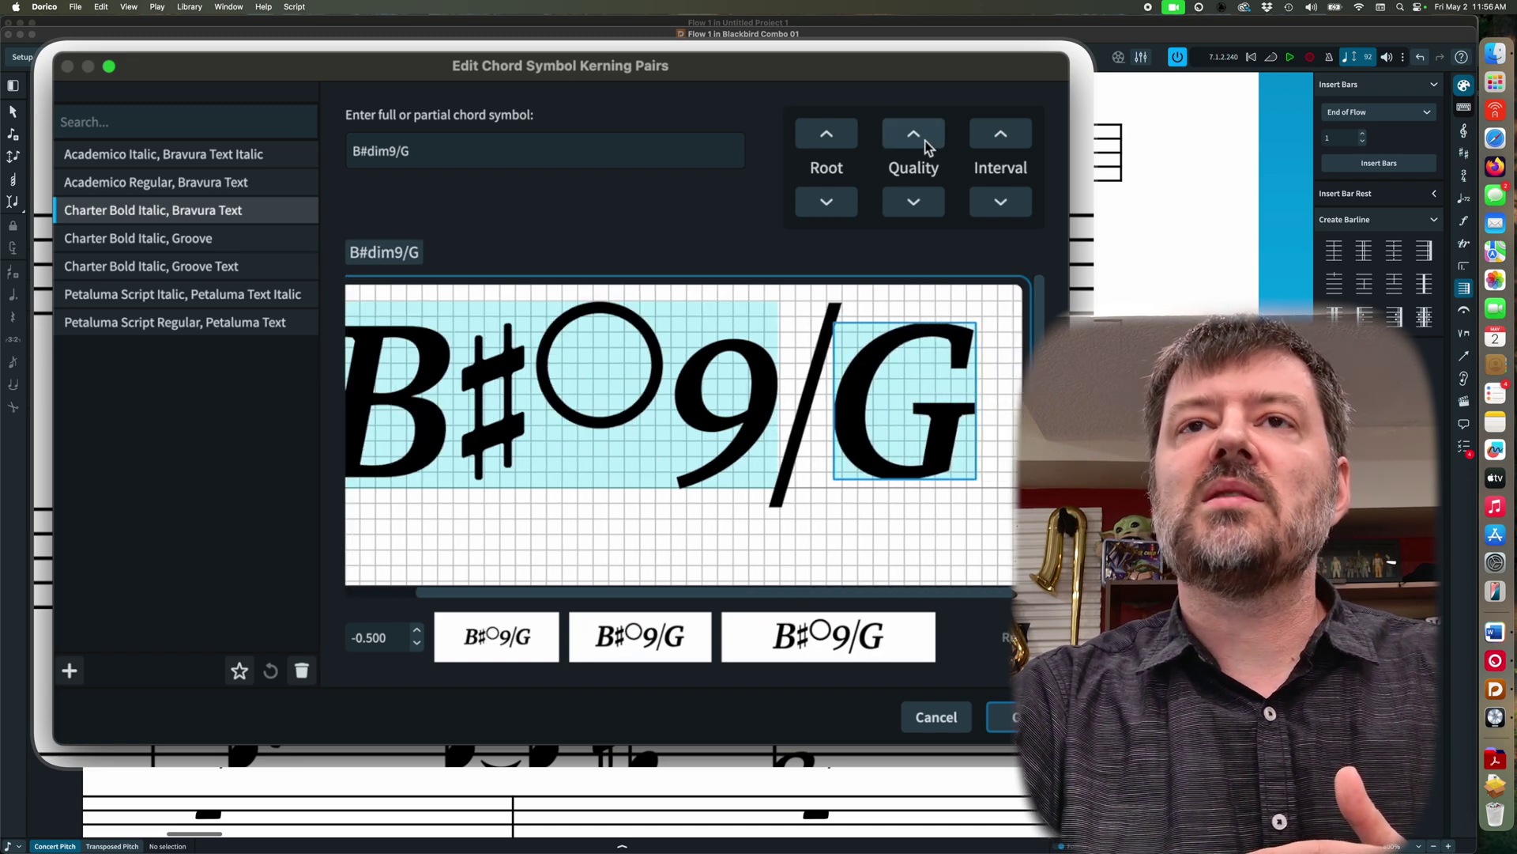
click(913, 134)
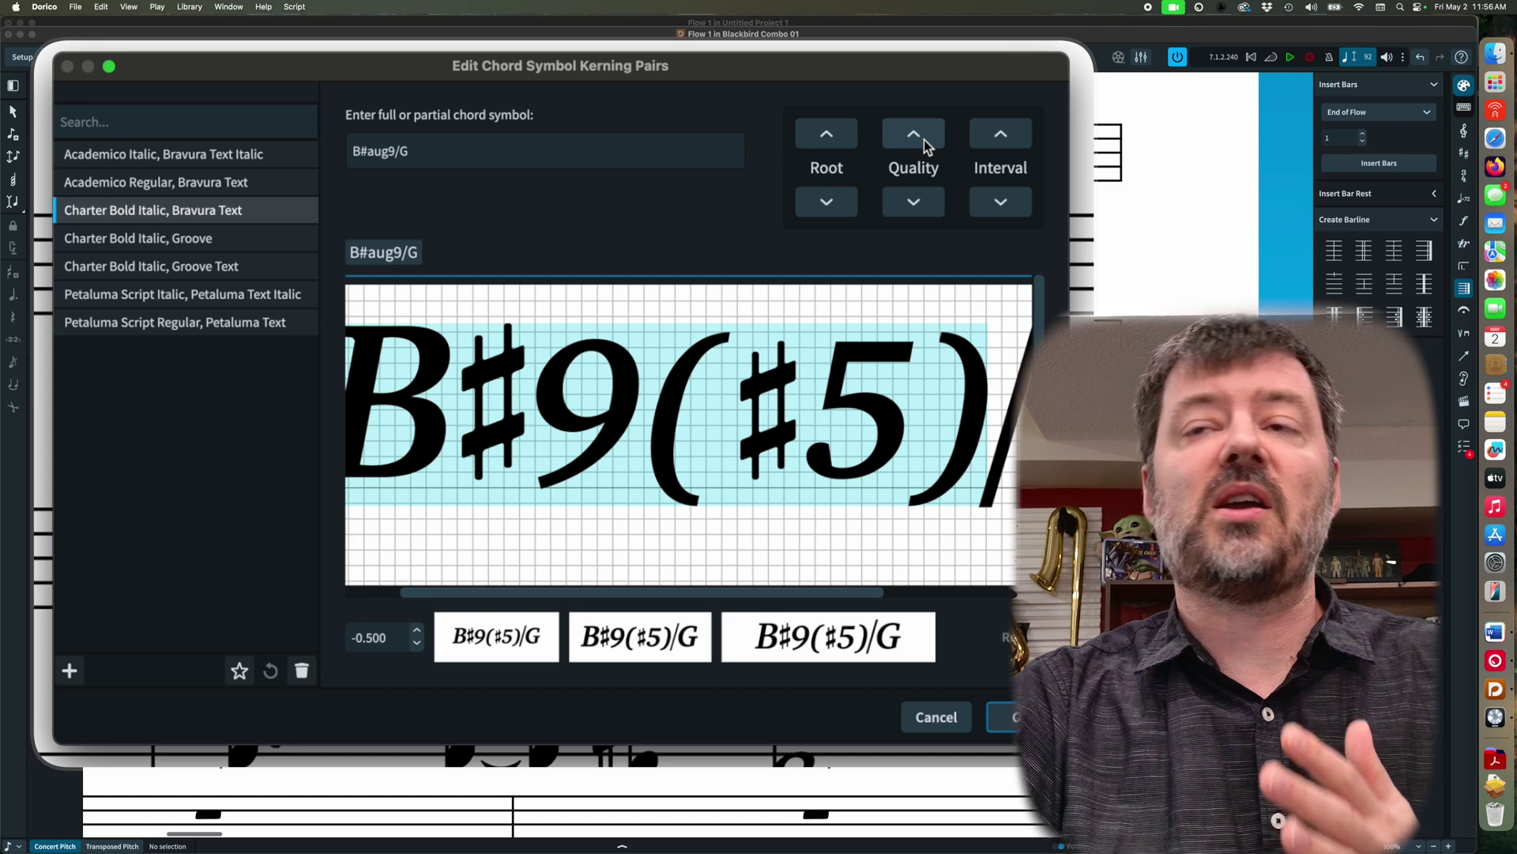
click(923, 140)
scroll(411, 441, left, 2)
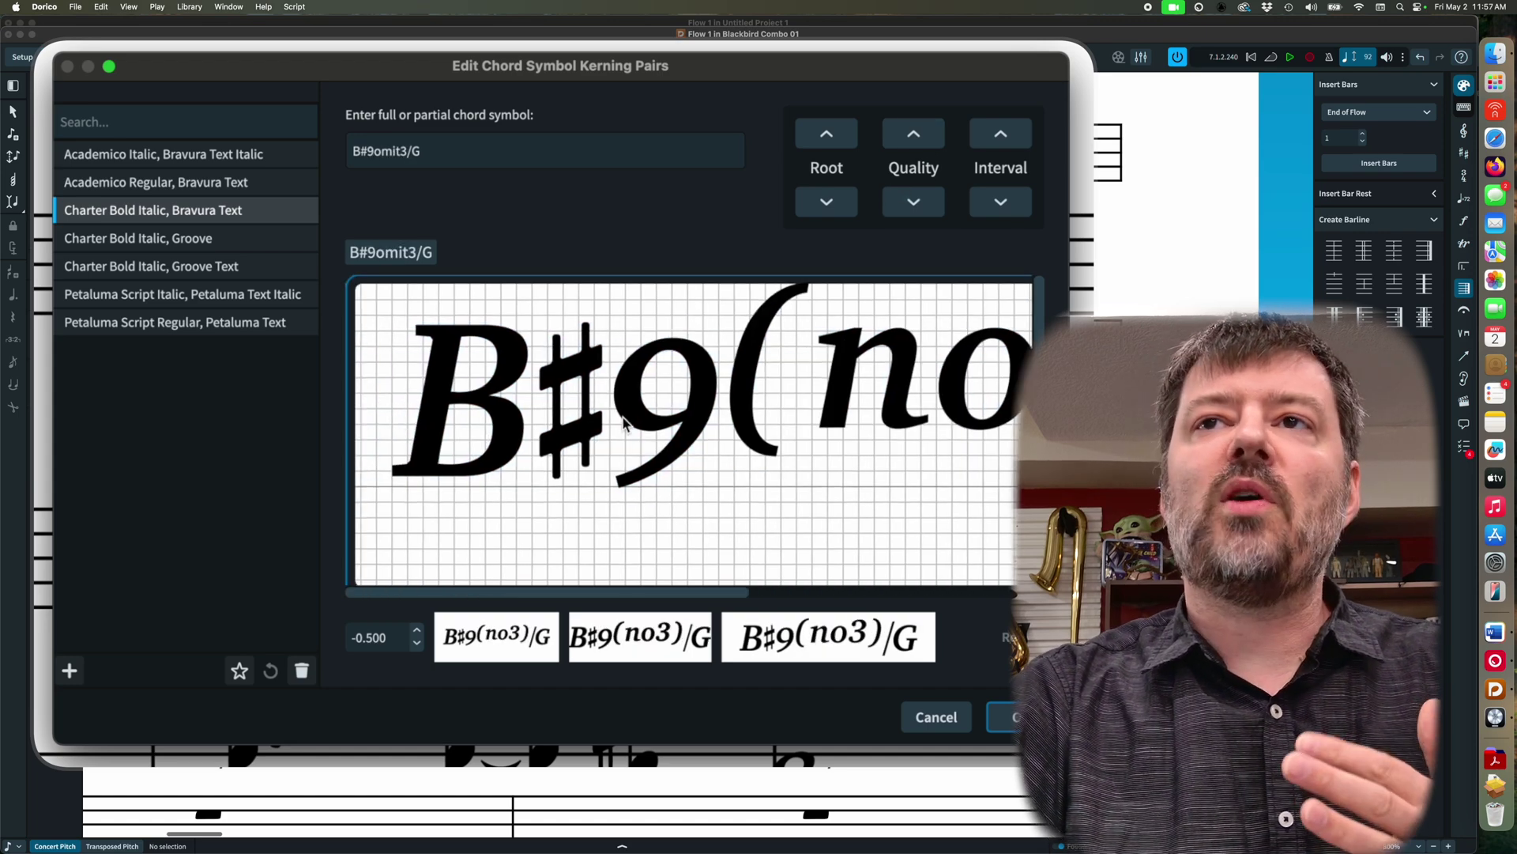
Revert the quality to B#9/G, return to A9/G, and inspect the pairs around the 9, the slash and the bass note
click(914, 203)
click(914, 202)
click(914, 203)
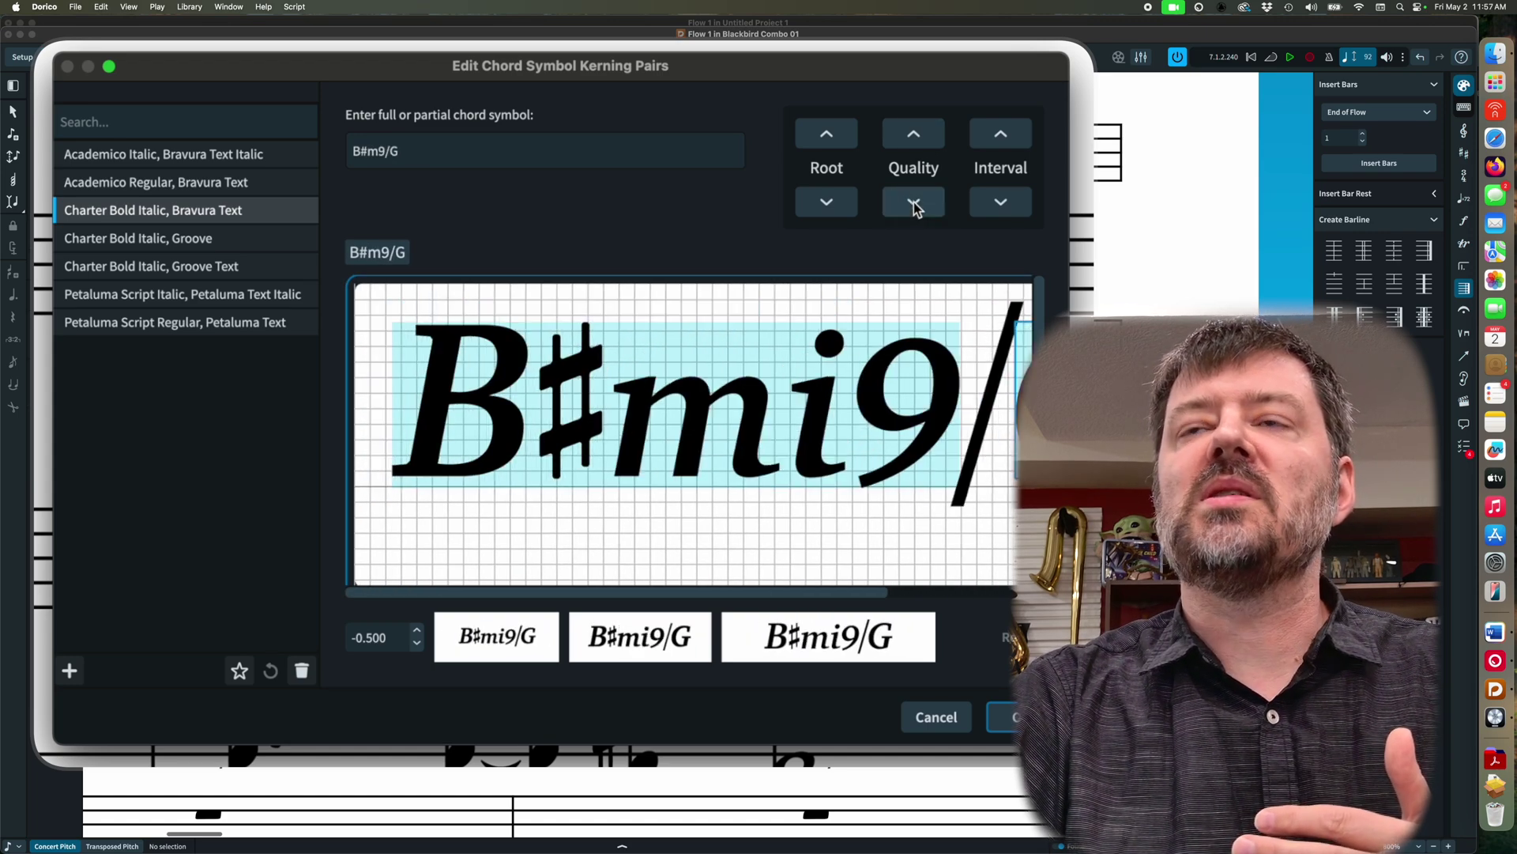
click(913, 202)
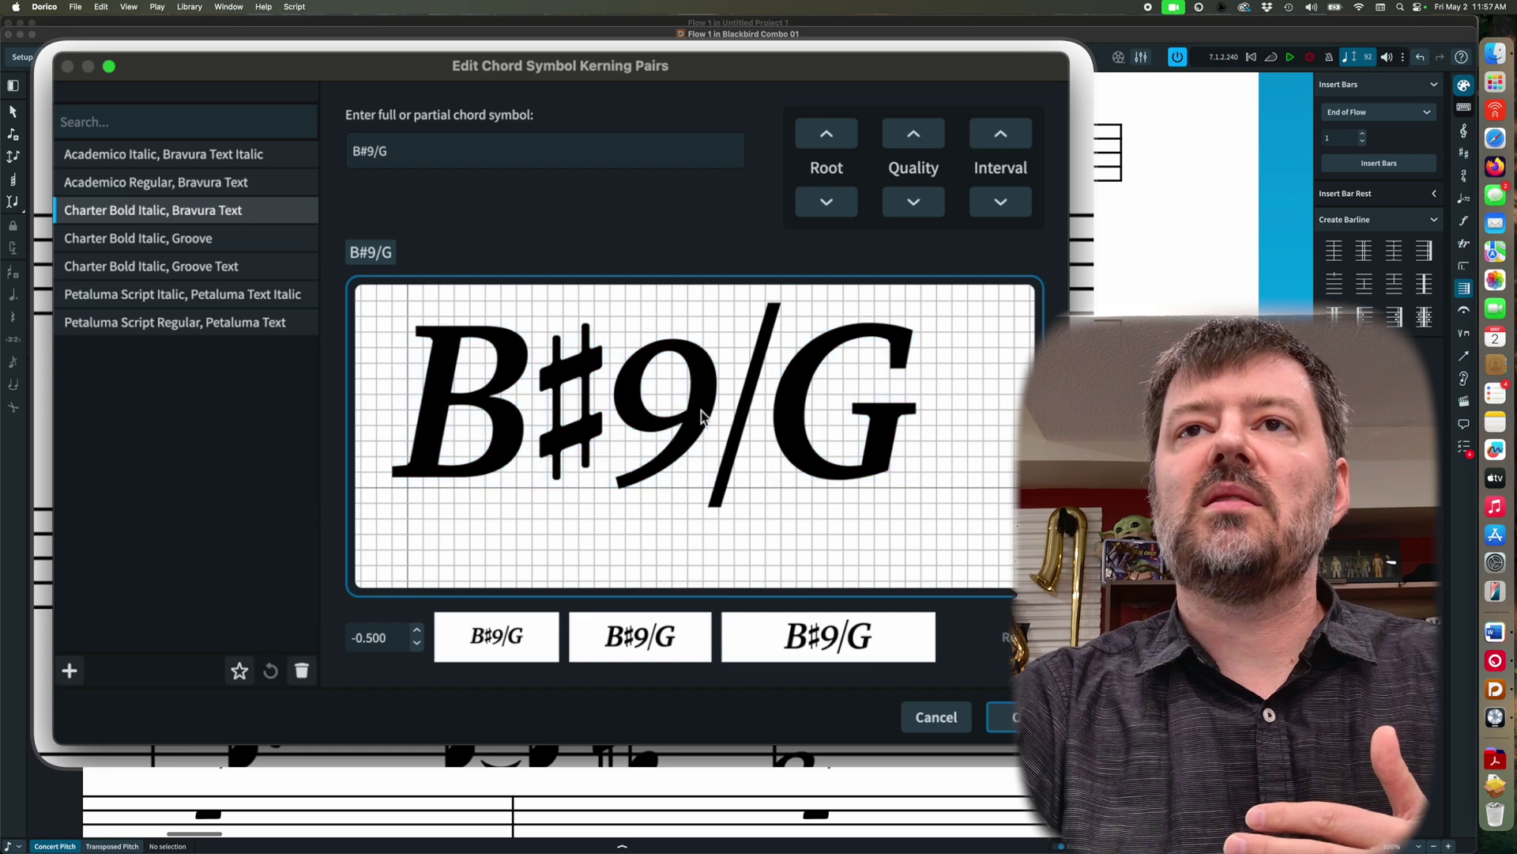
drag(716, 446, 446, 419)
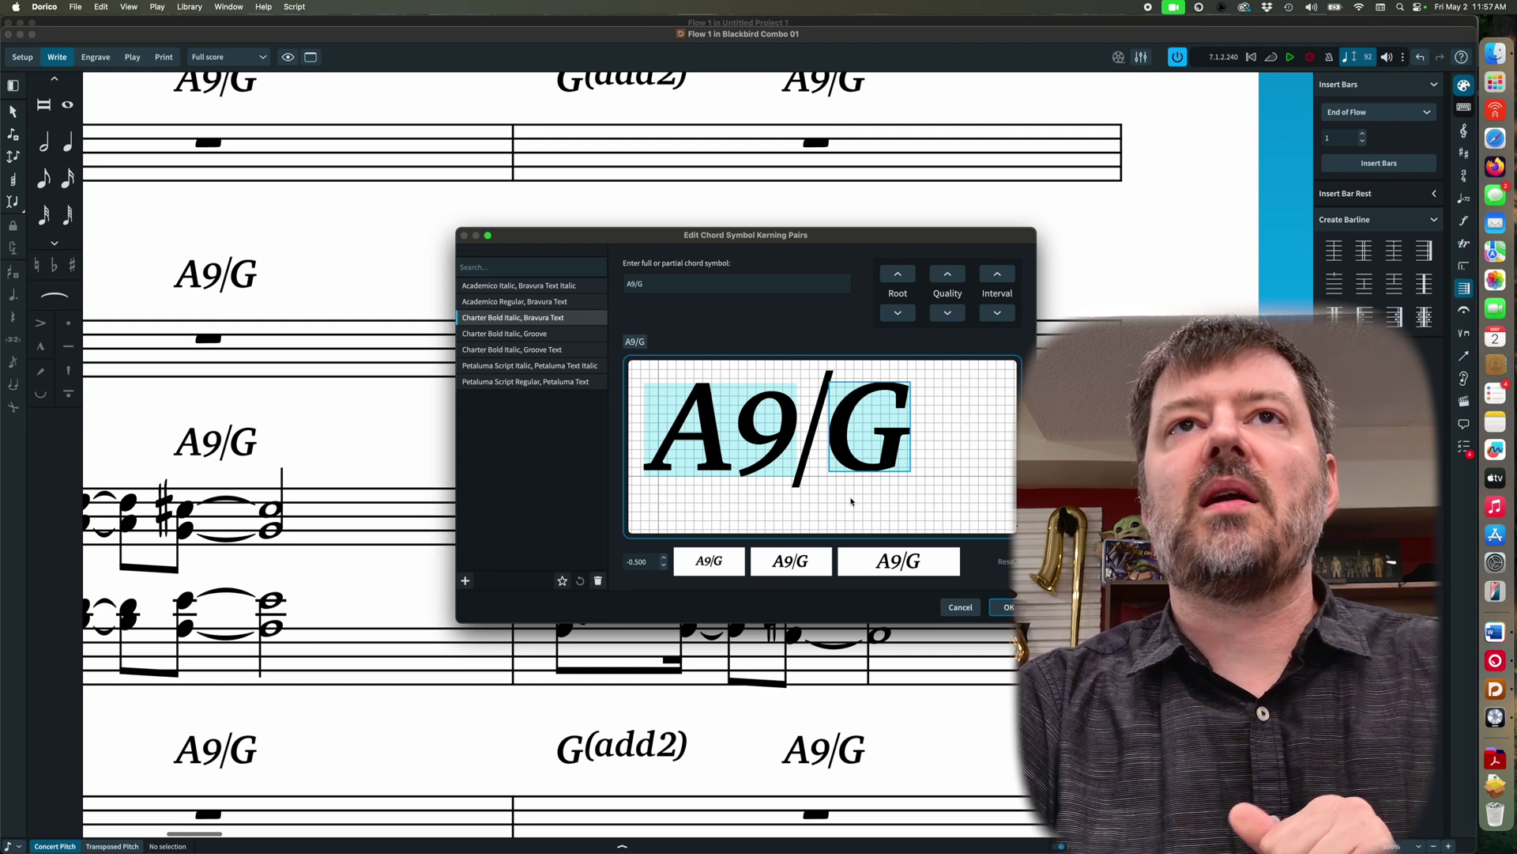
click(784, 452)
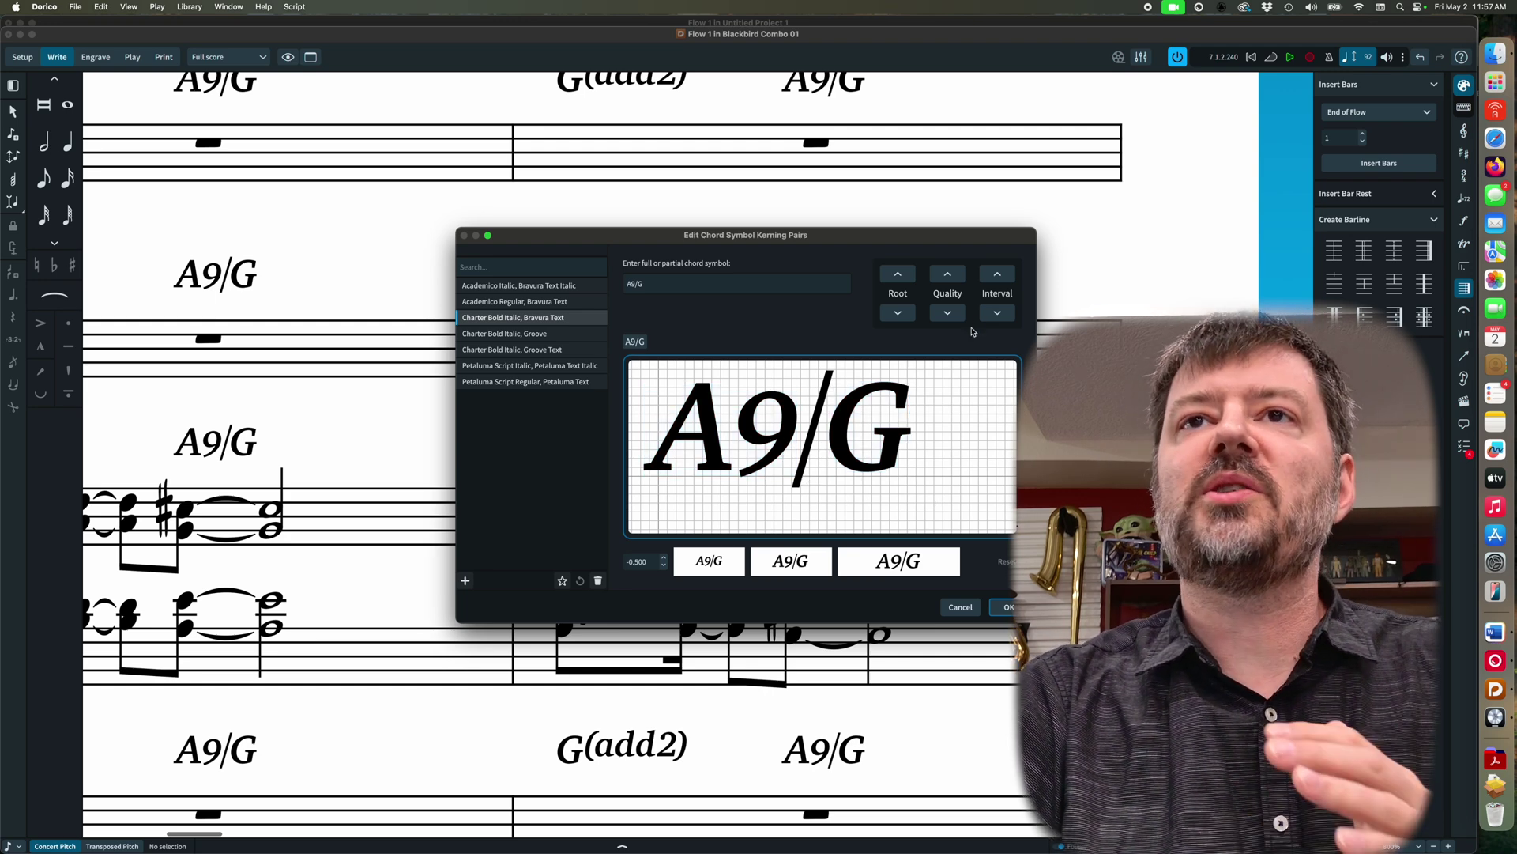
click(830, 422)
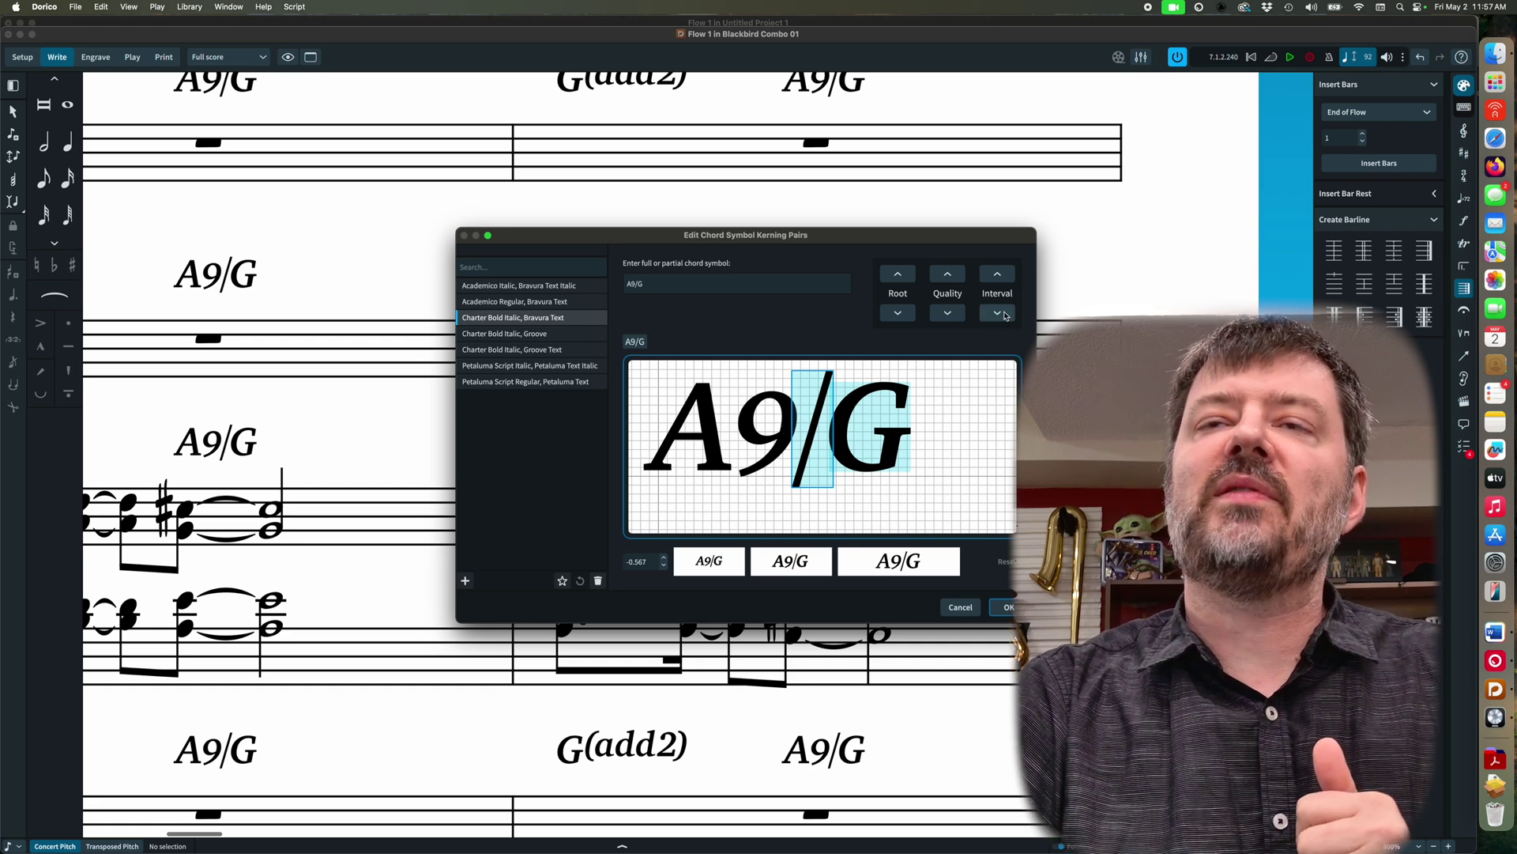
Lower the interval to get A7/G and select the slash to inspect its kerning with the bass note
click(998, 313)
click(997, 313)
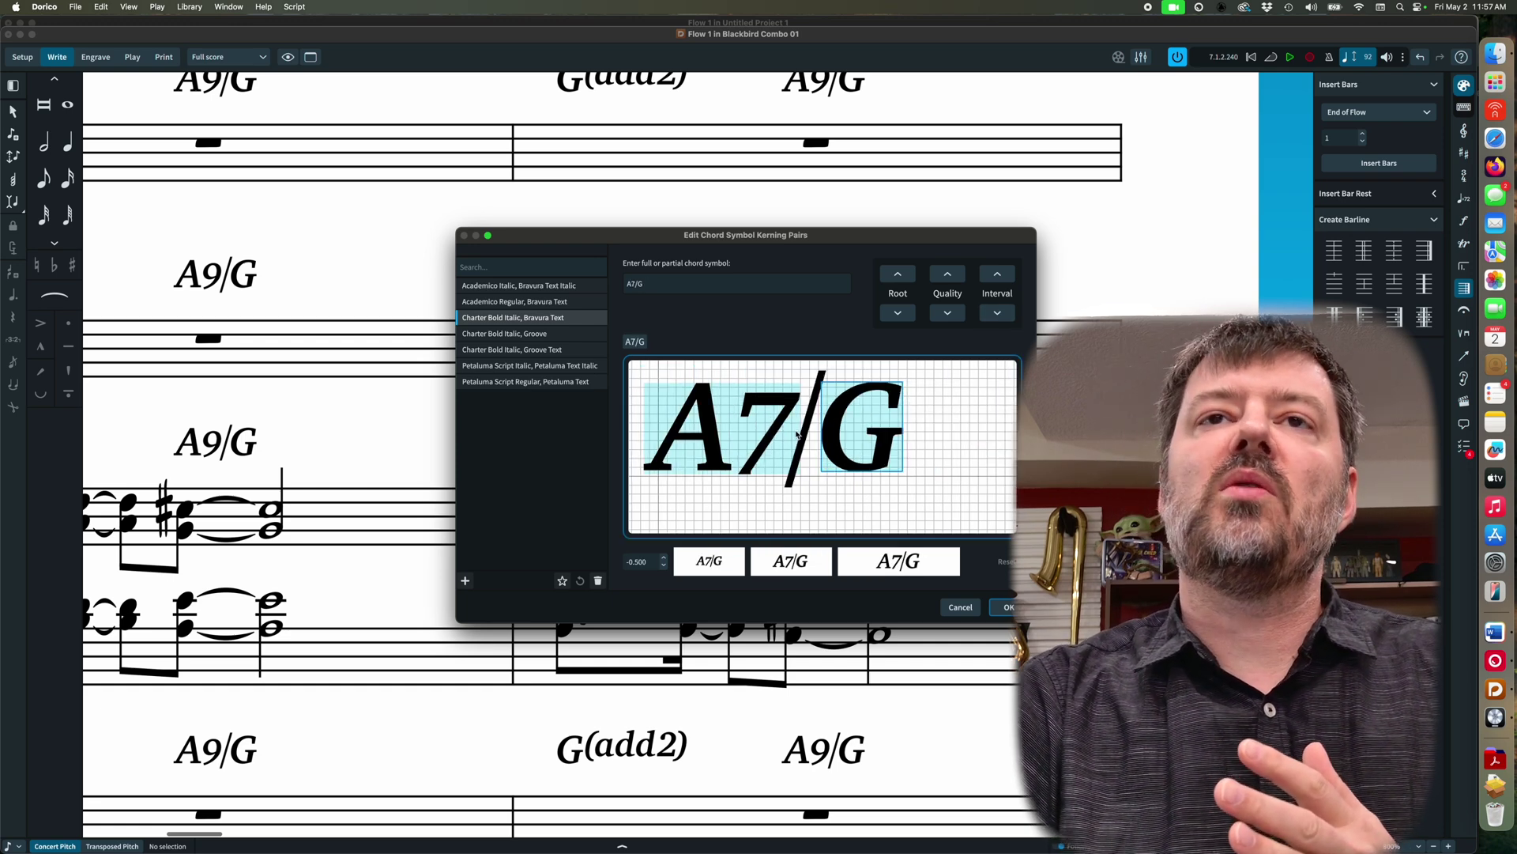
click(812, 413)
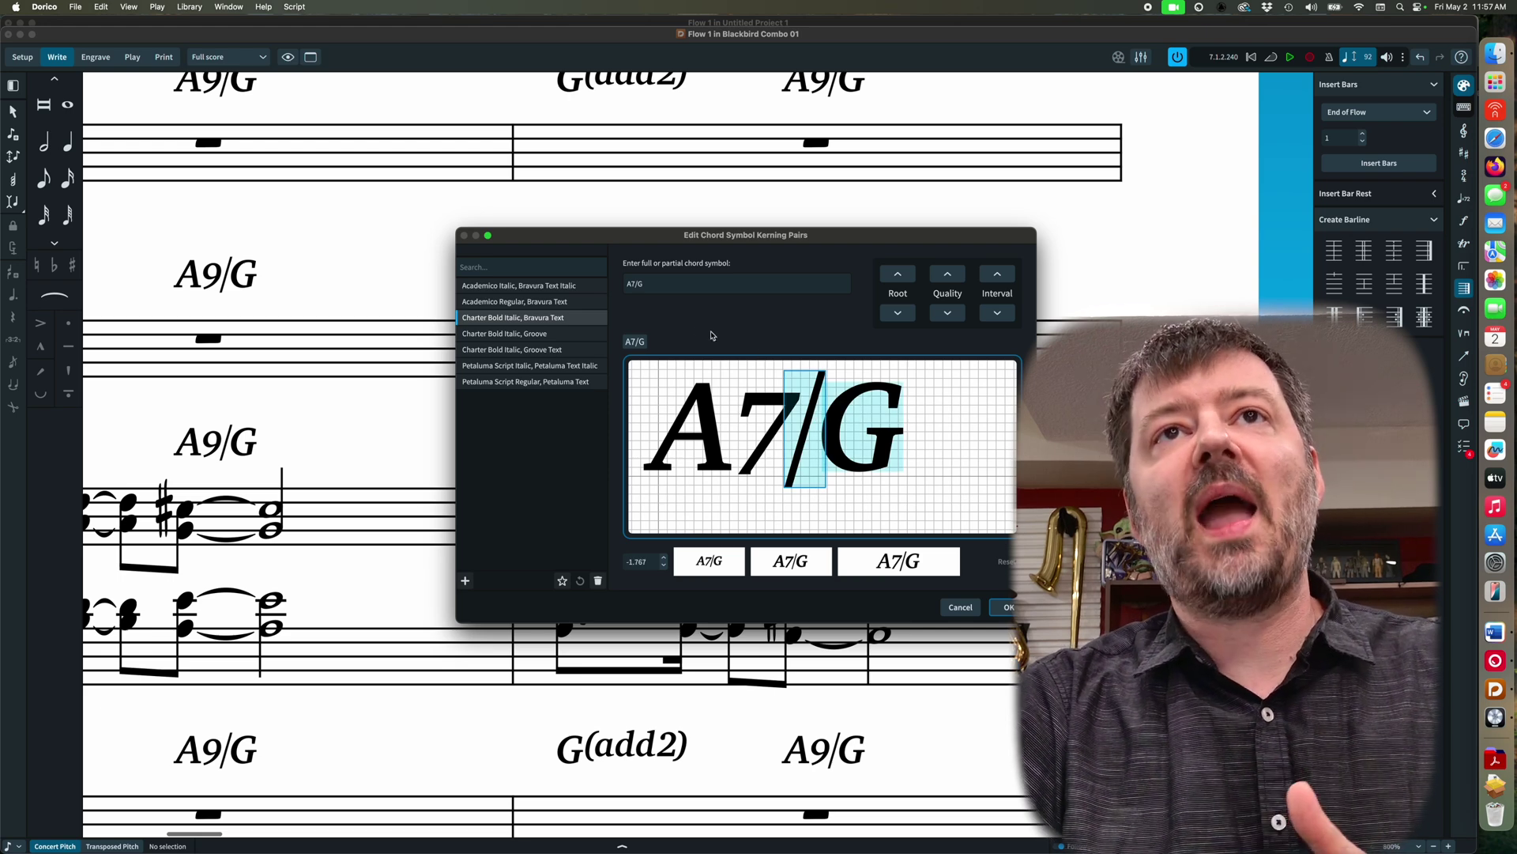
Remove the bass note to leave A7, change the quality to Am7, and inspect the pairs between A, mi and 7
click(678, 289)
key(BackSpace)
key(BackSpace)
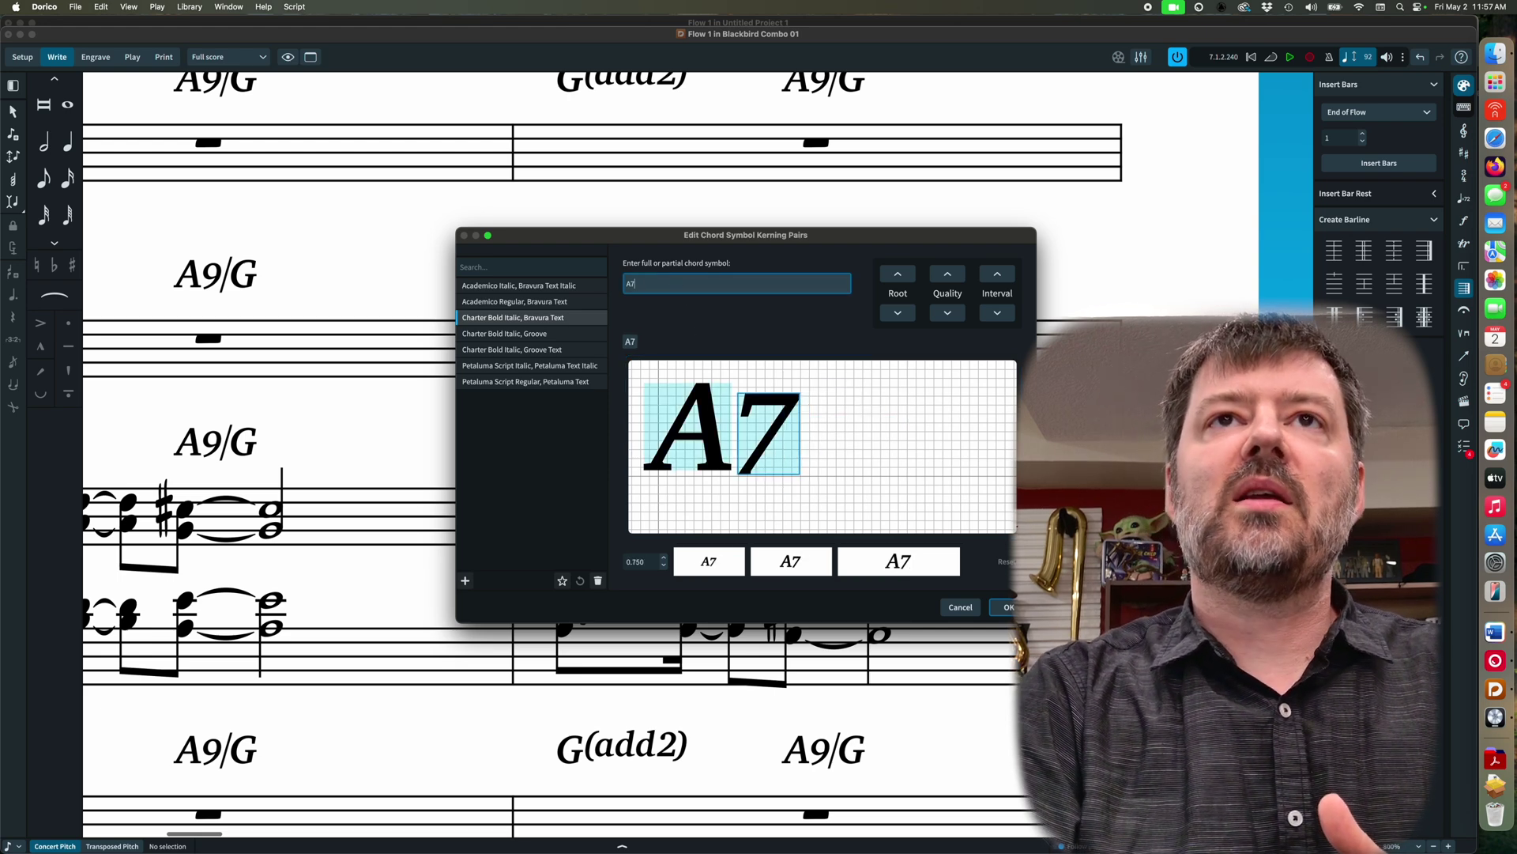
click(822, 411)
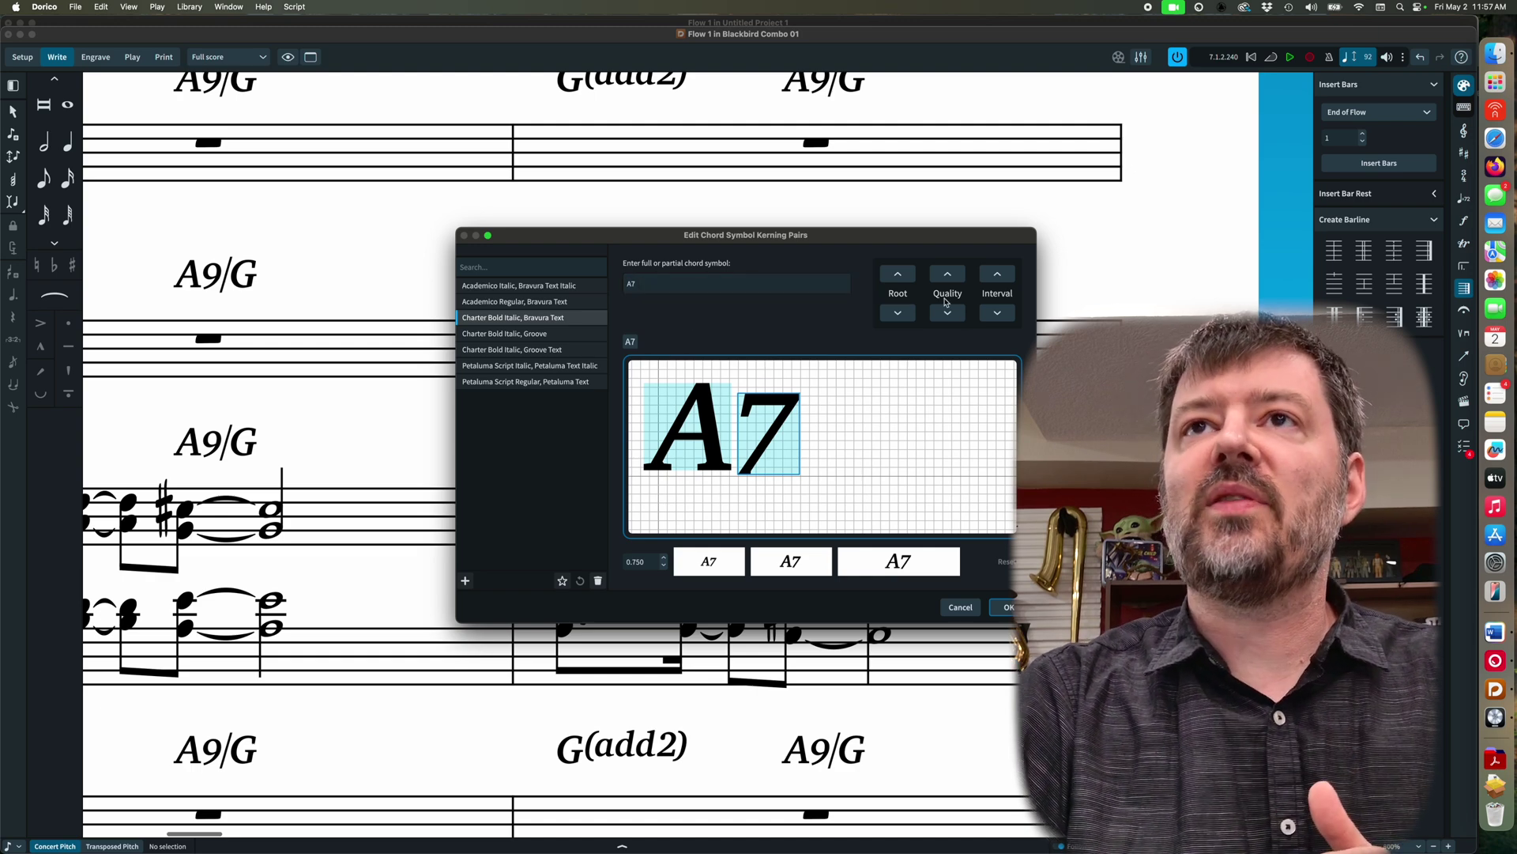
click(947, 275)
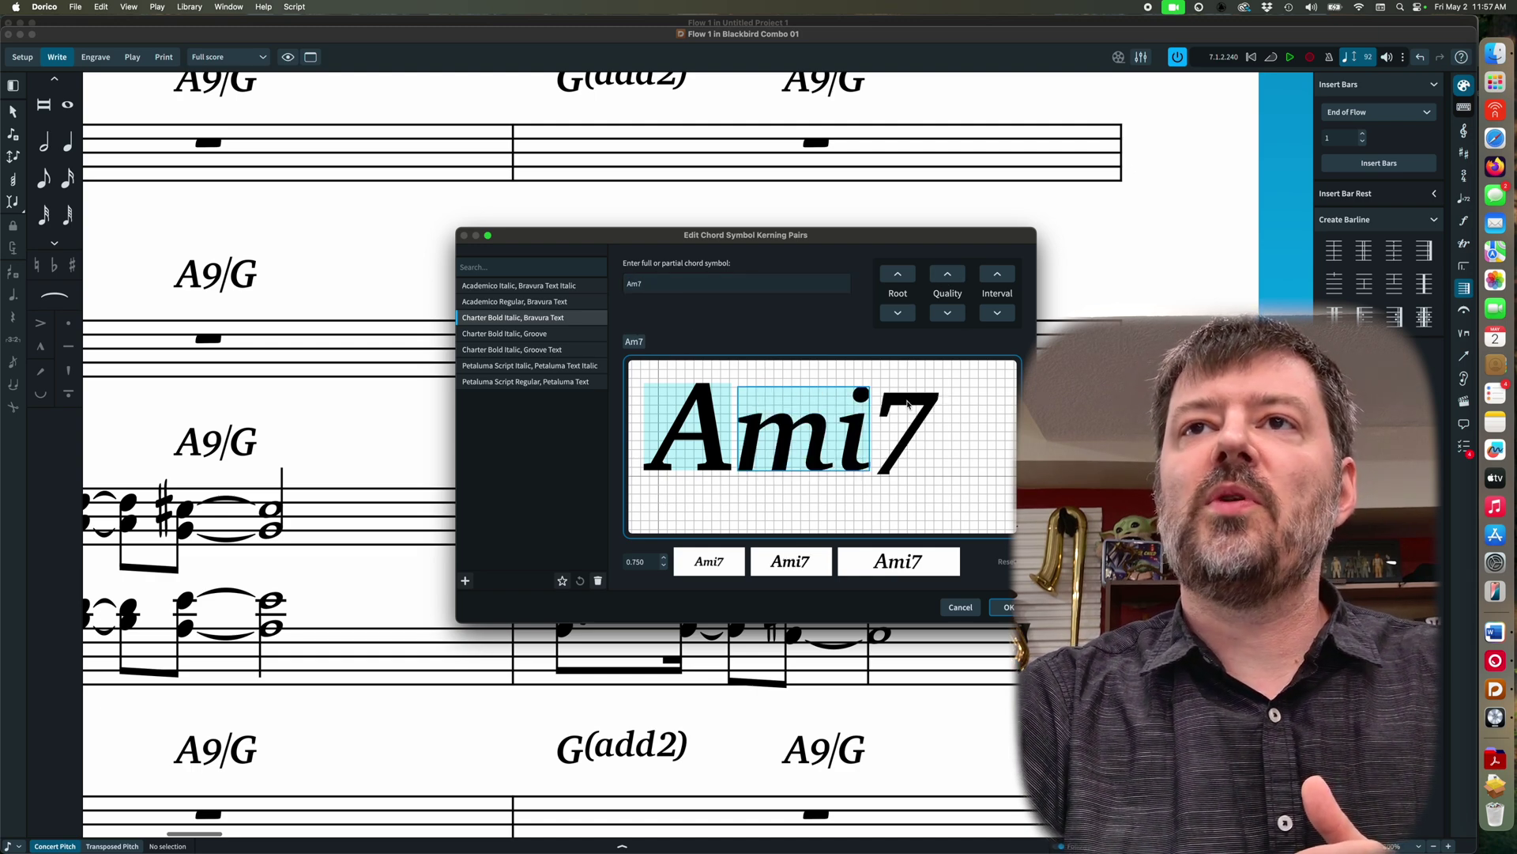
click(908, 402)
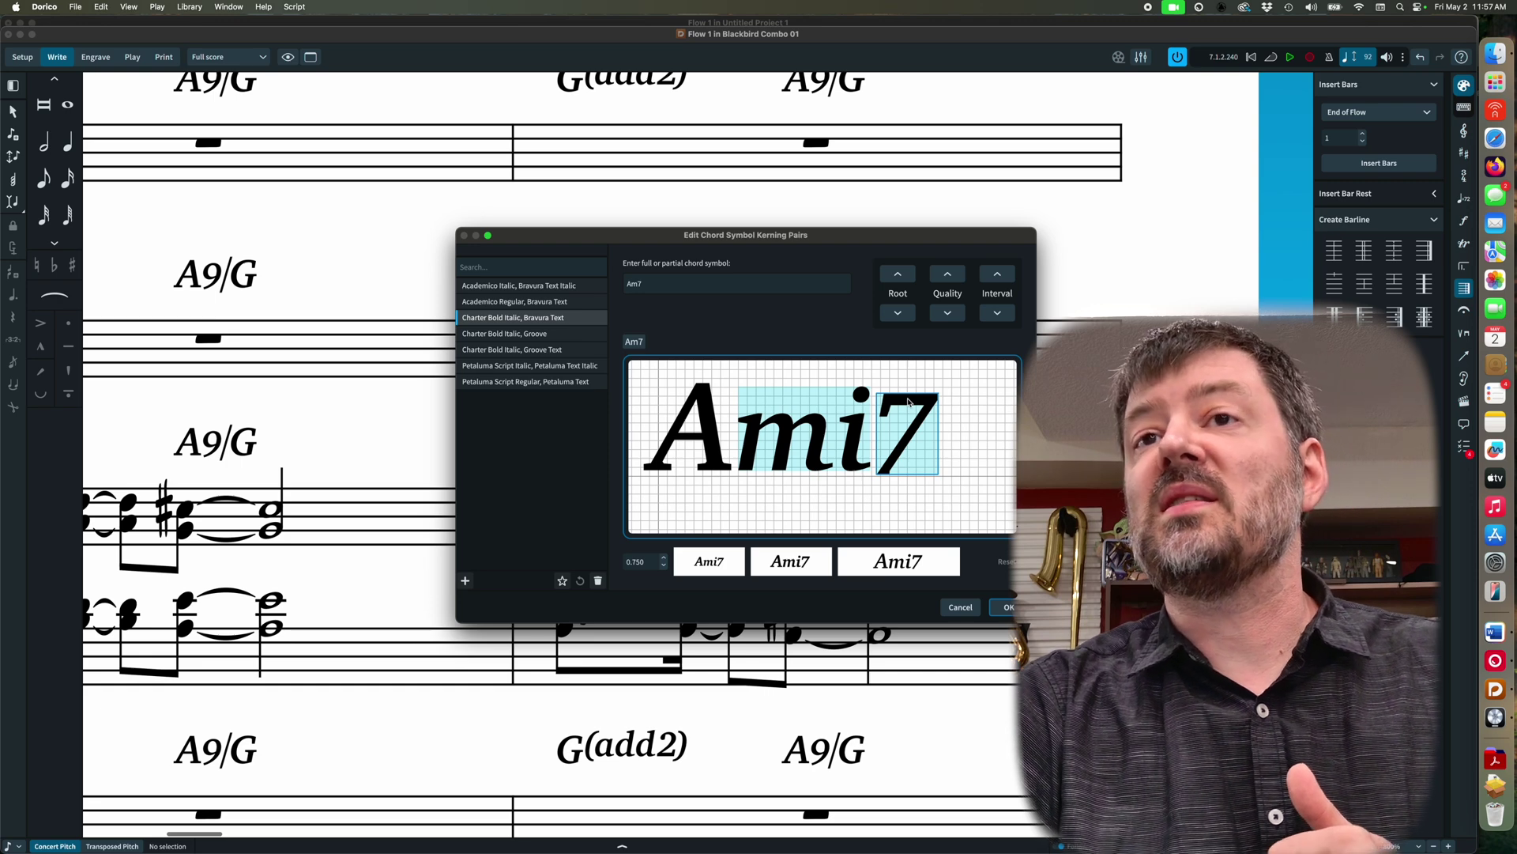
click(852, 448)
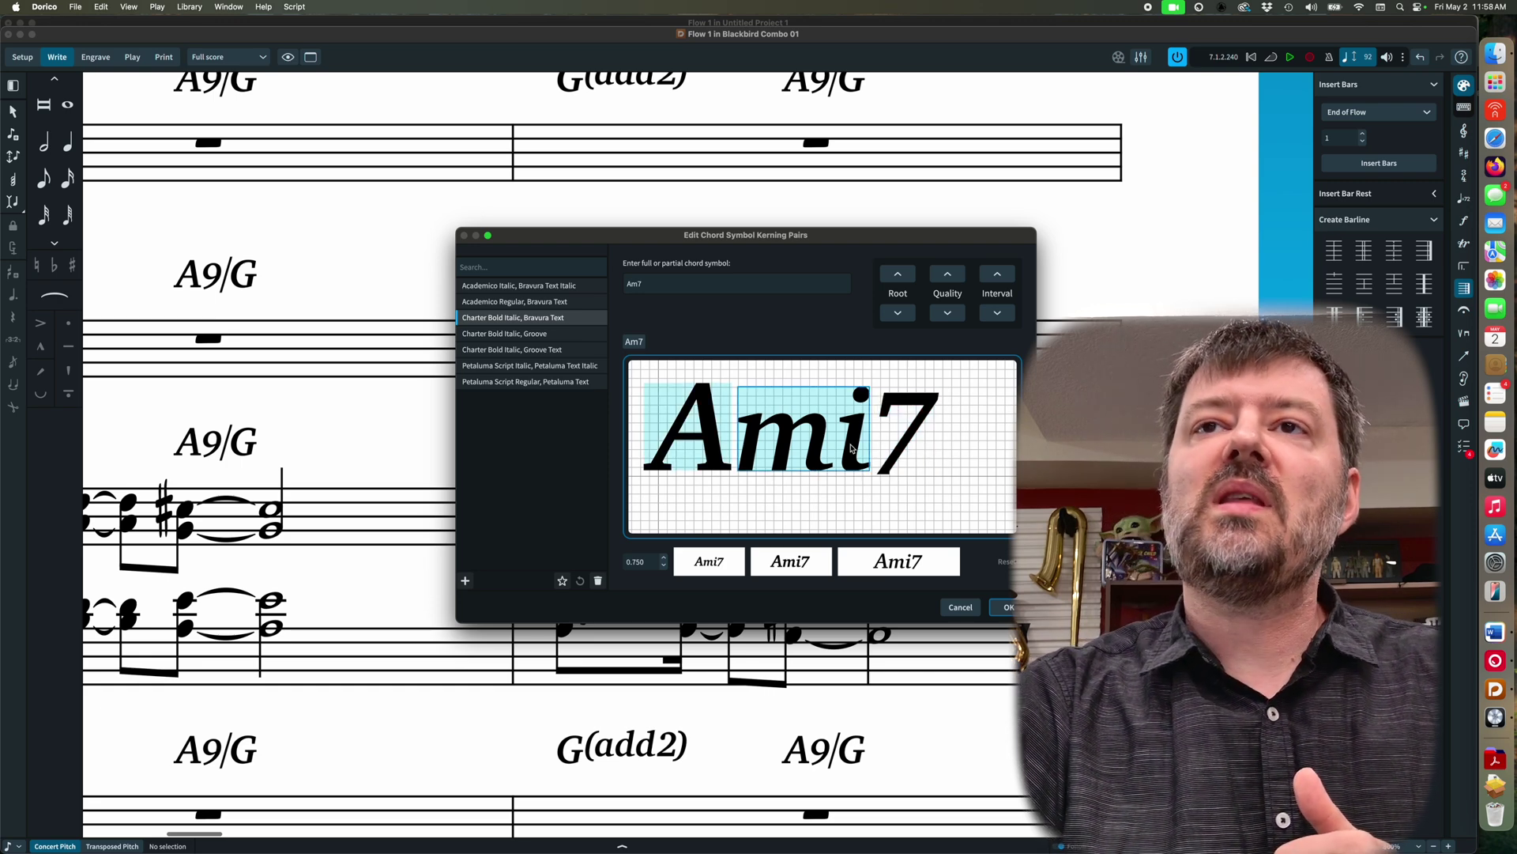
Change the quality past Adim7 to Aaug7 and kern the (♯5) after the 7 to 0.417
click(946, 275)
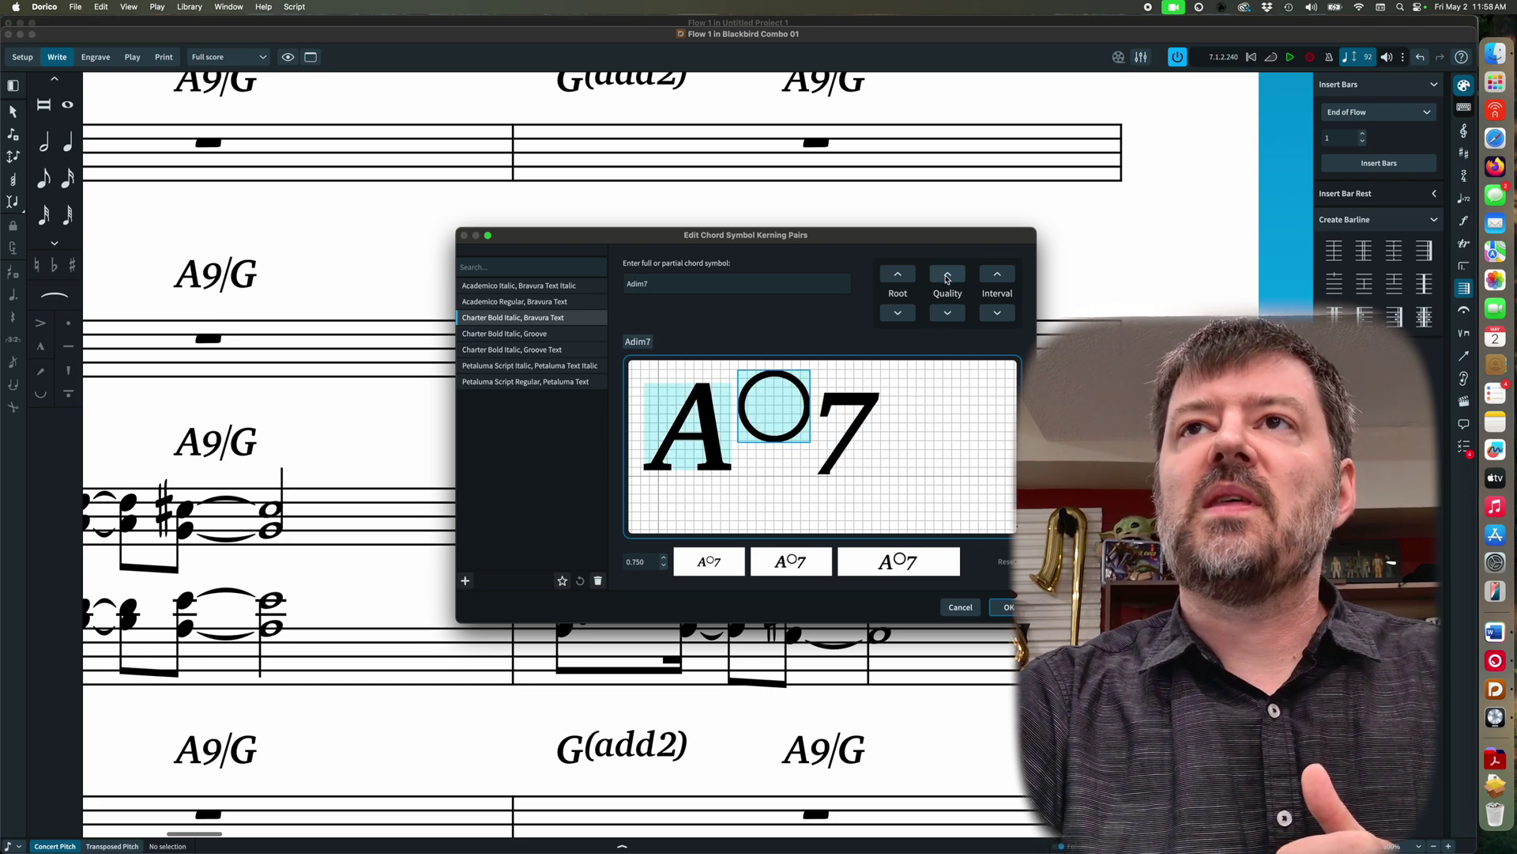
click(946, 275)
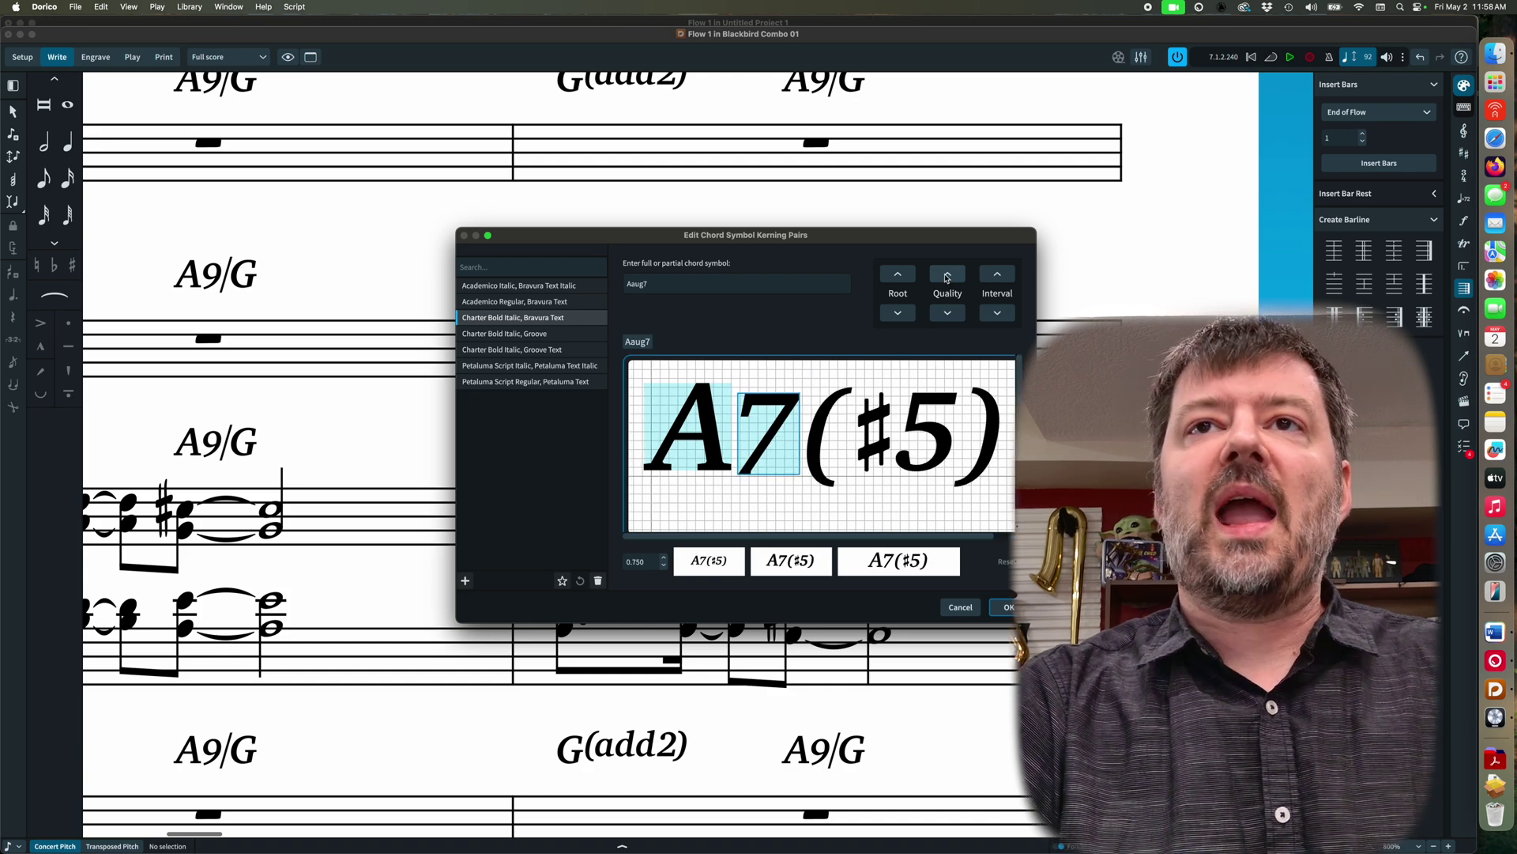
click(827, 411)
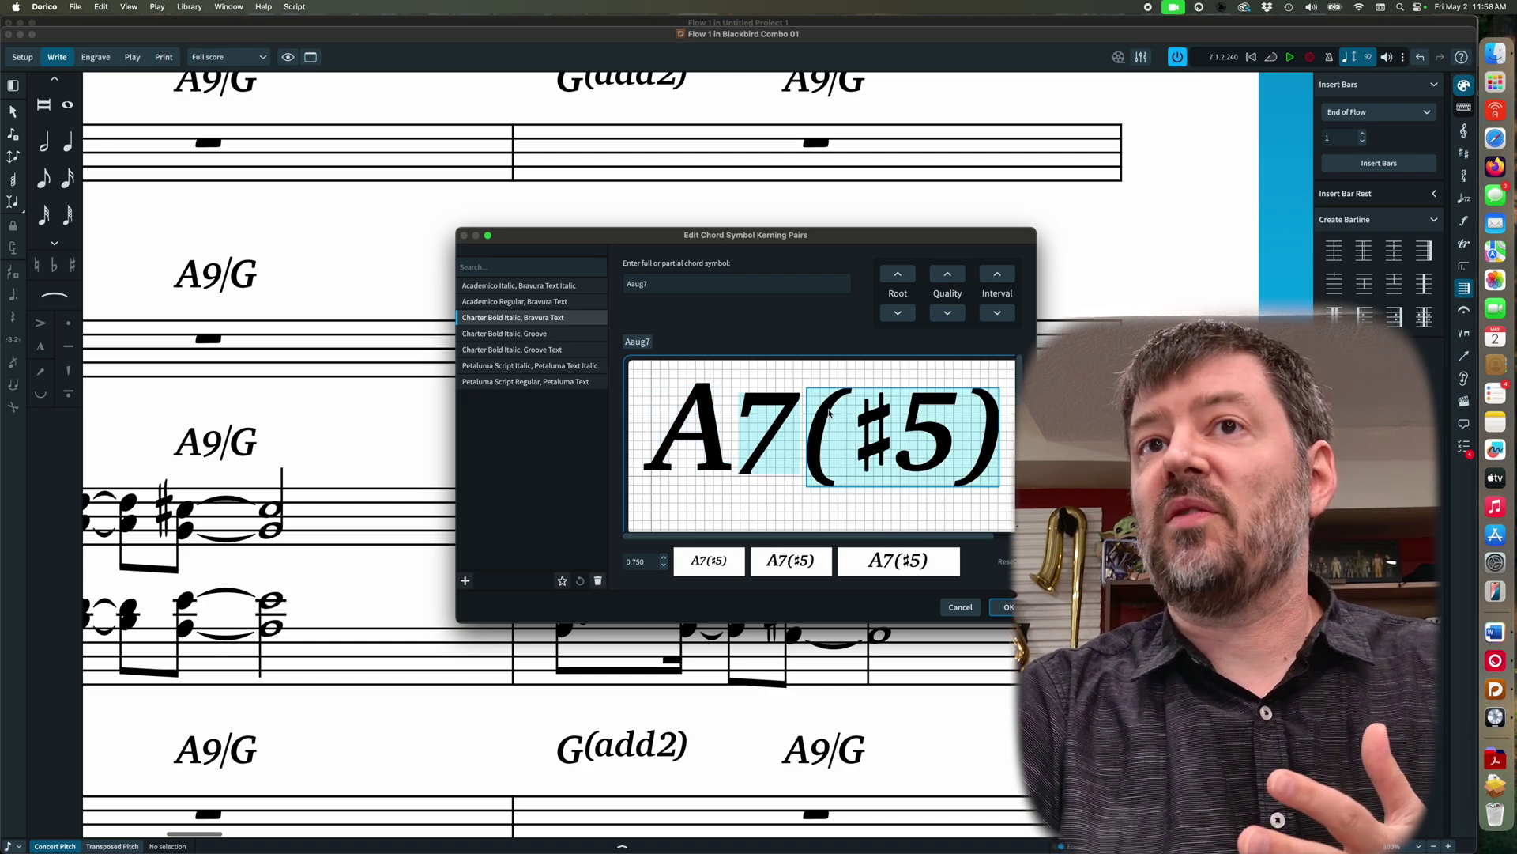
drag(828, 410, 826, 411)
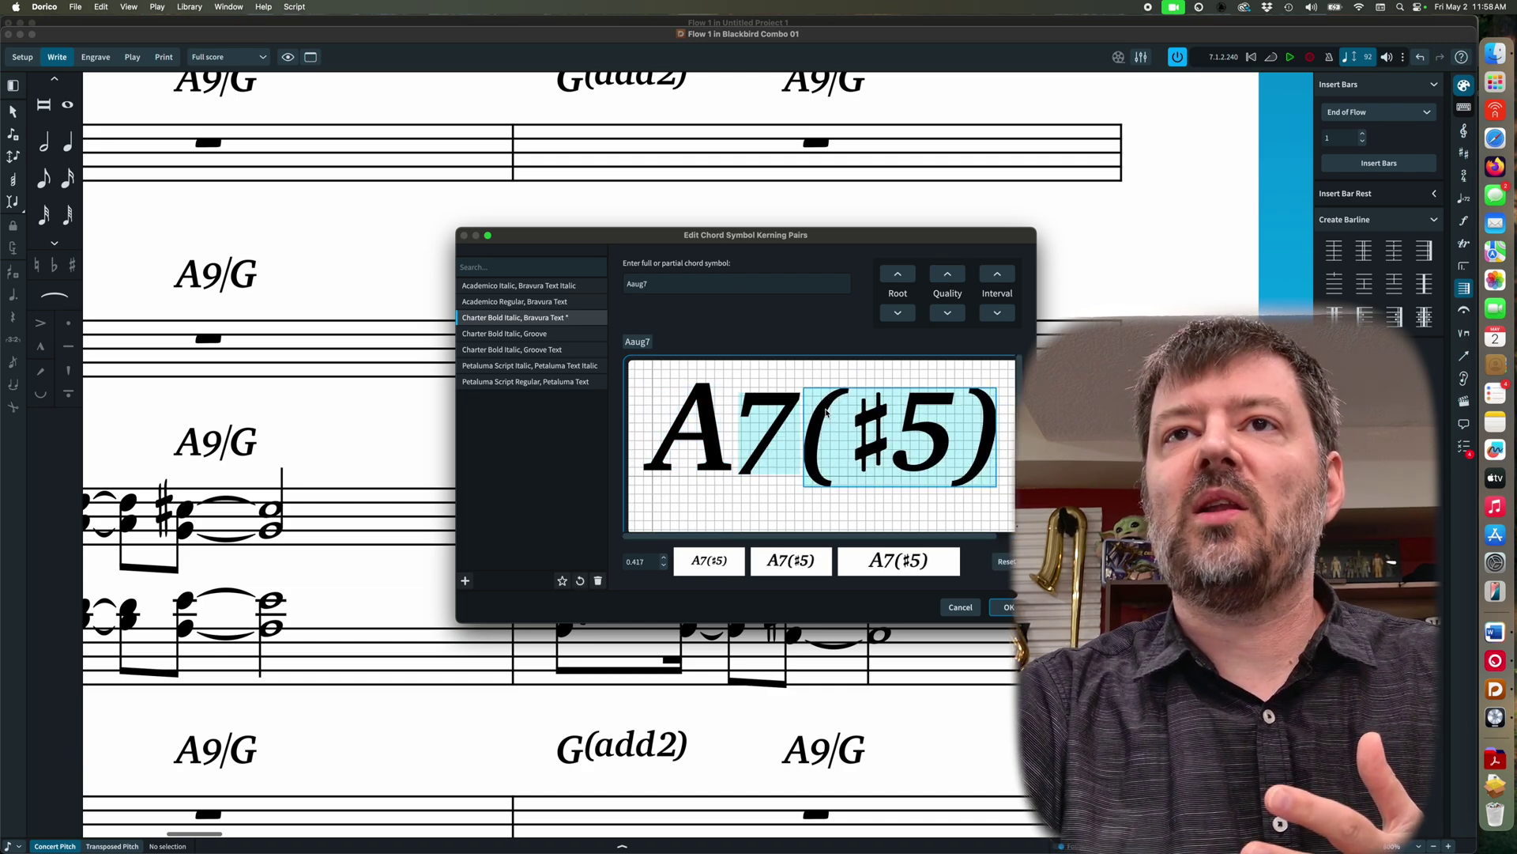
Discard the pending kerning edits, view the Chord Symbol Kerning Pairs editor with no chord entered, and close it
click(958, 607)
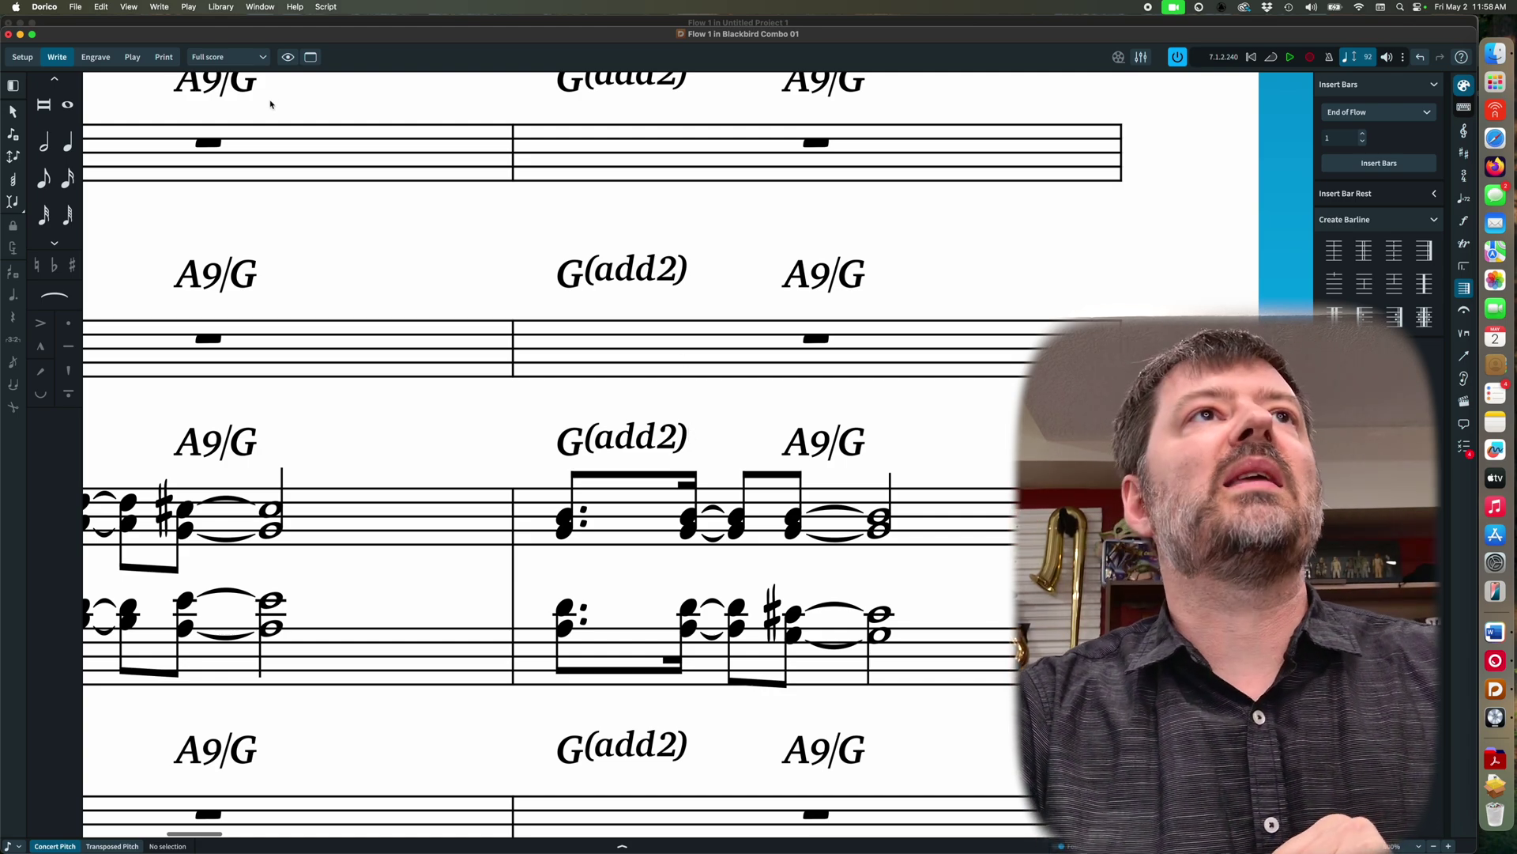
click(210, 8)
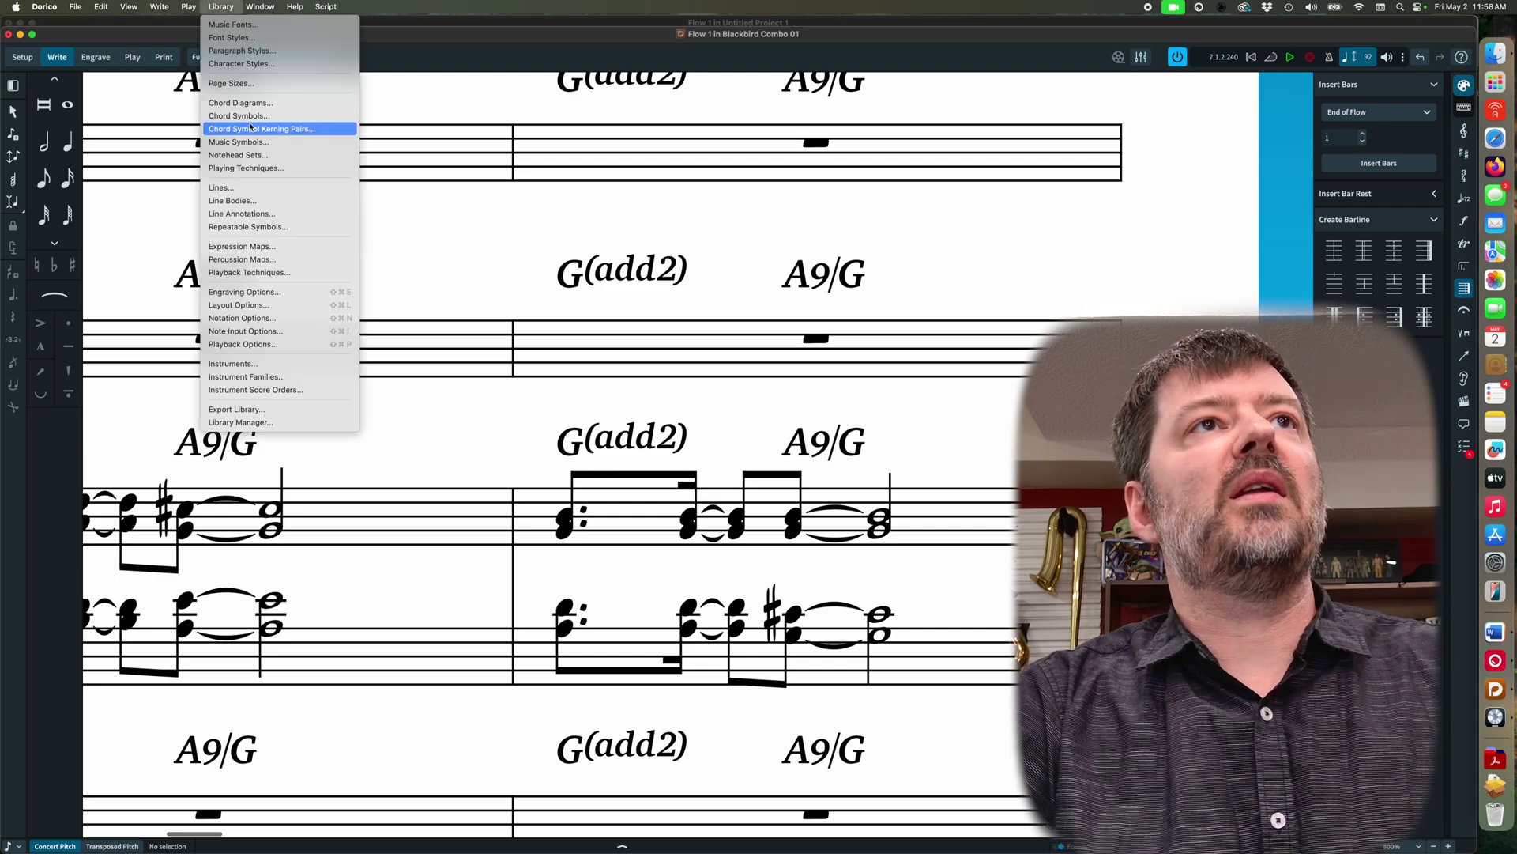
click(291, 149)
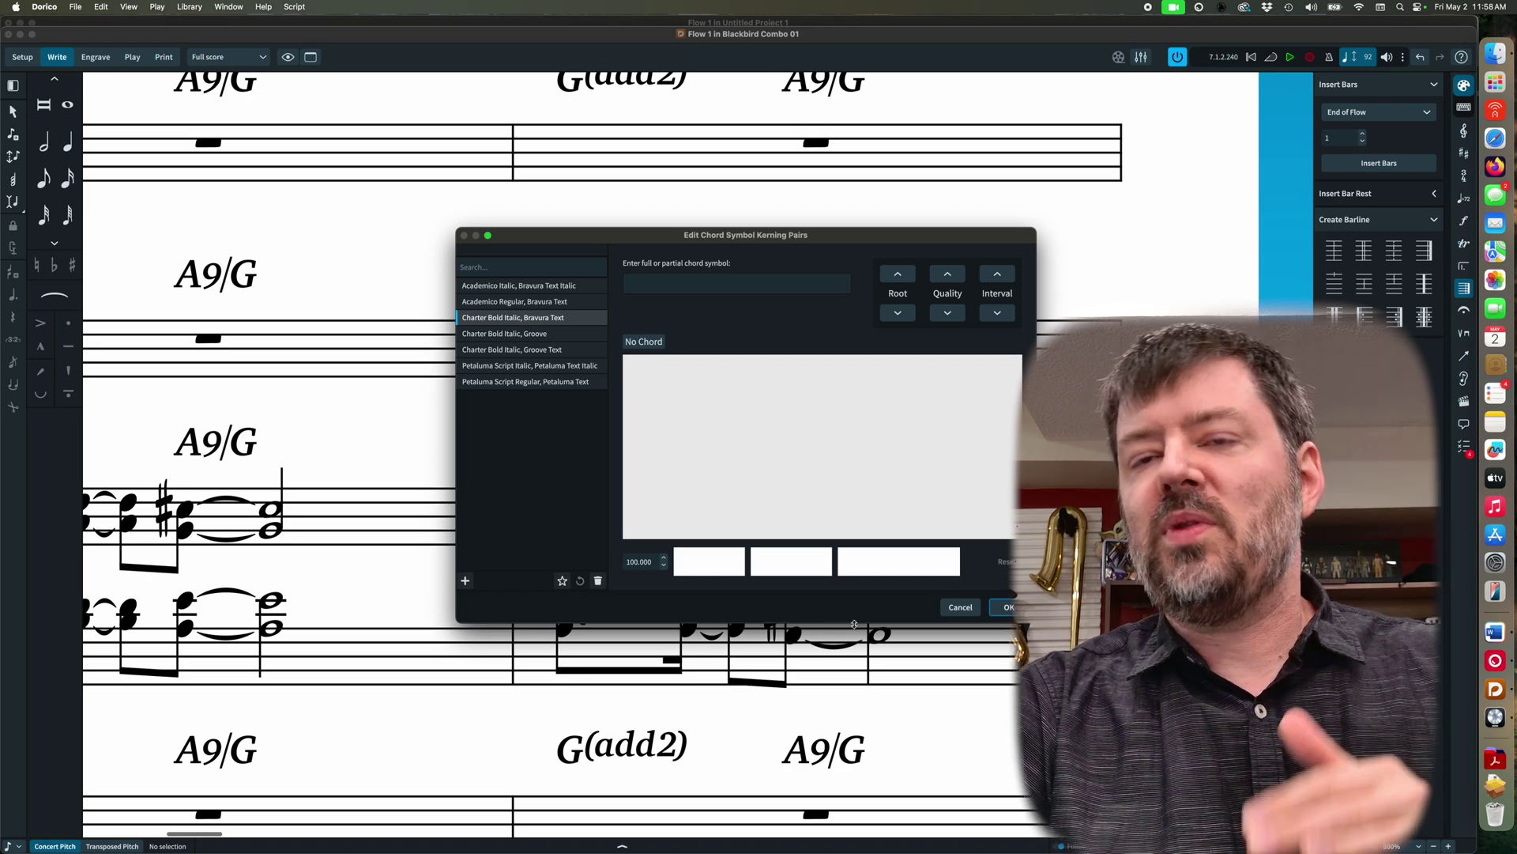
click(961, 607)
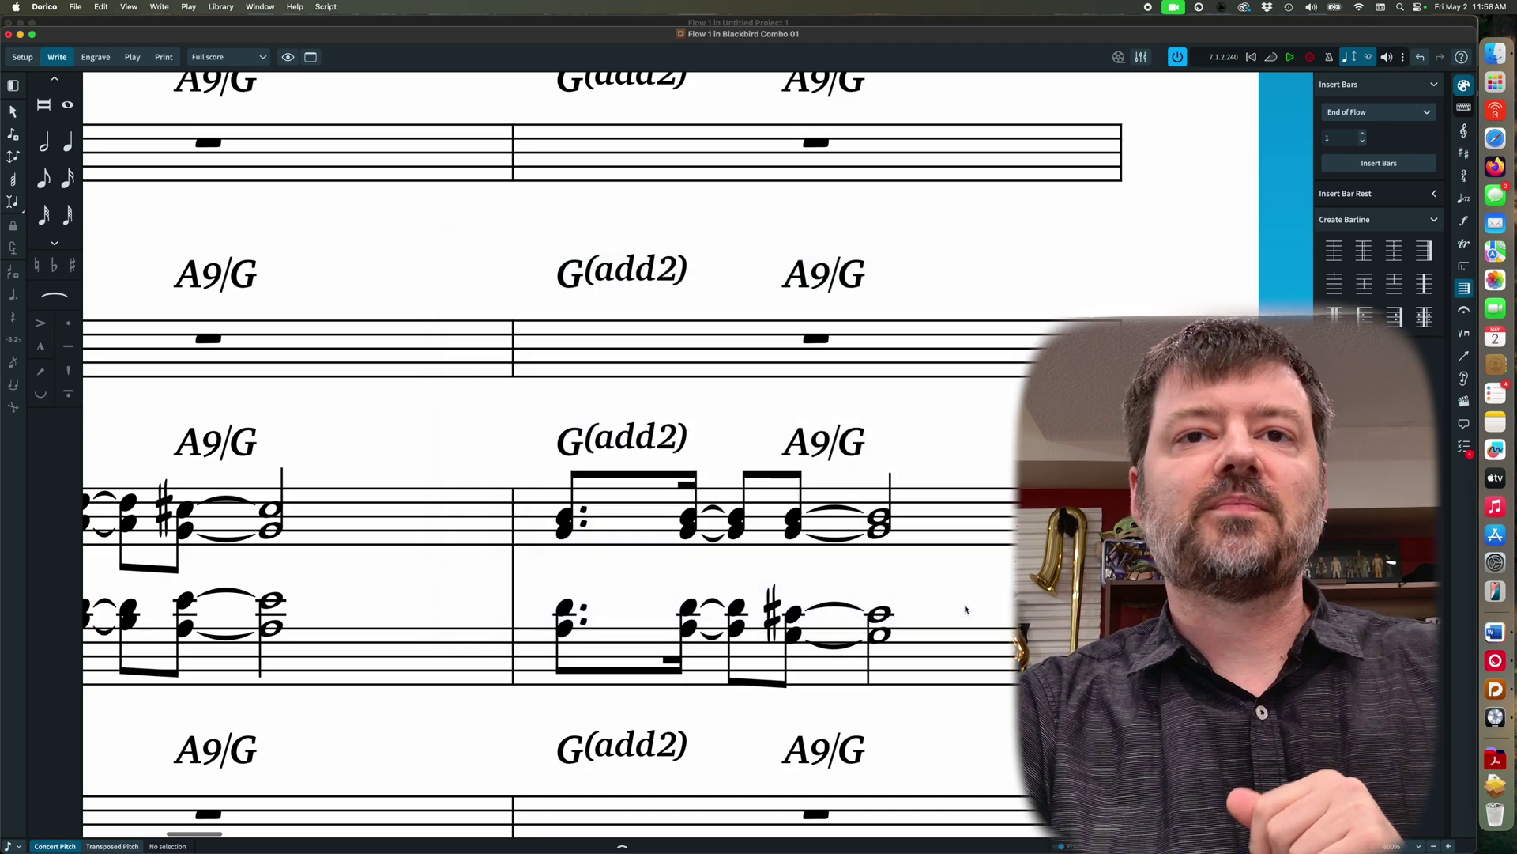
Switch to Engrave mode and view the kerning pairs of the G(add2) chord symbol without changing them
click(96, 57)
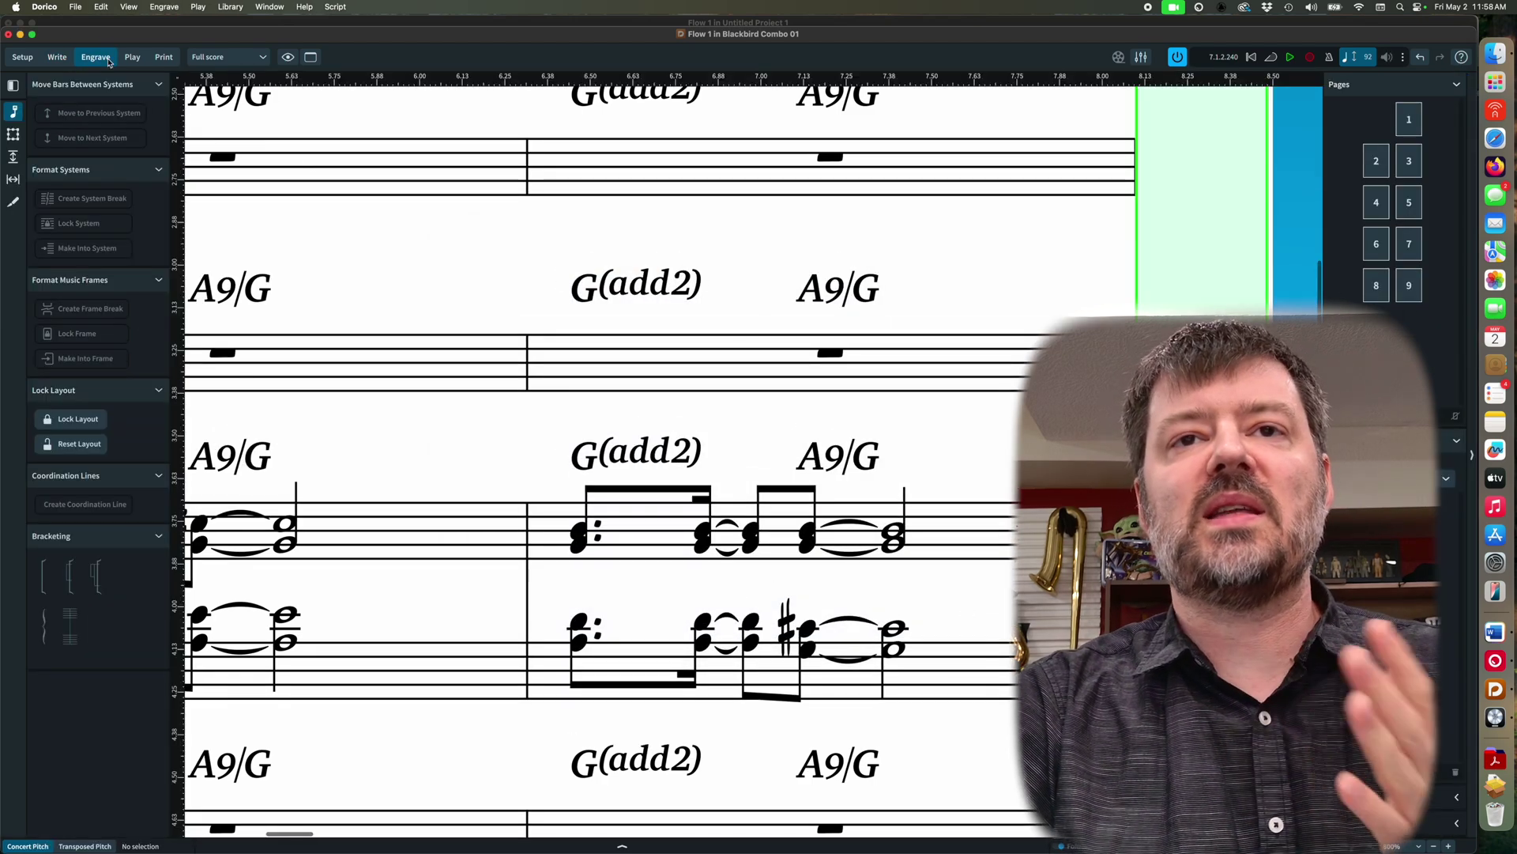
click(602, 292)
double_click(603, 292)
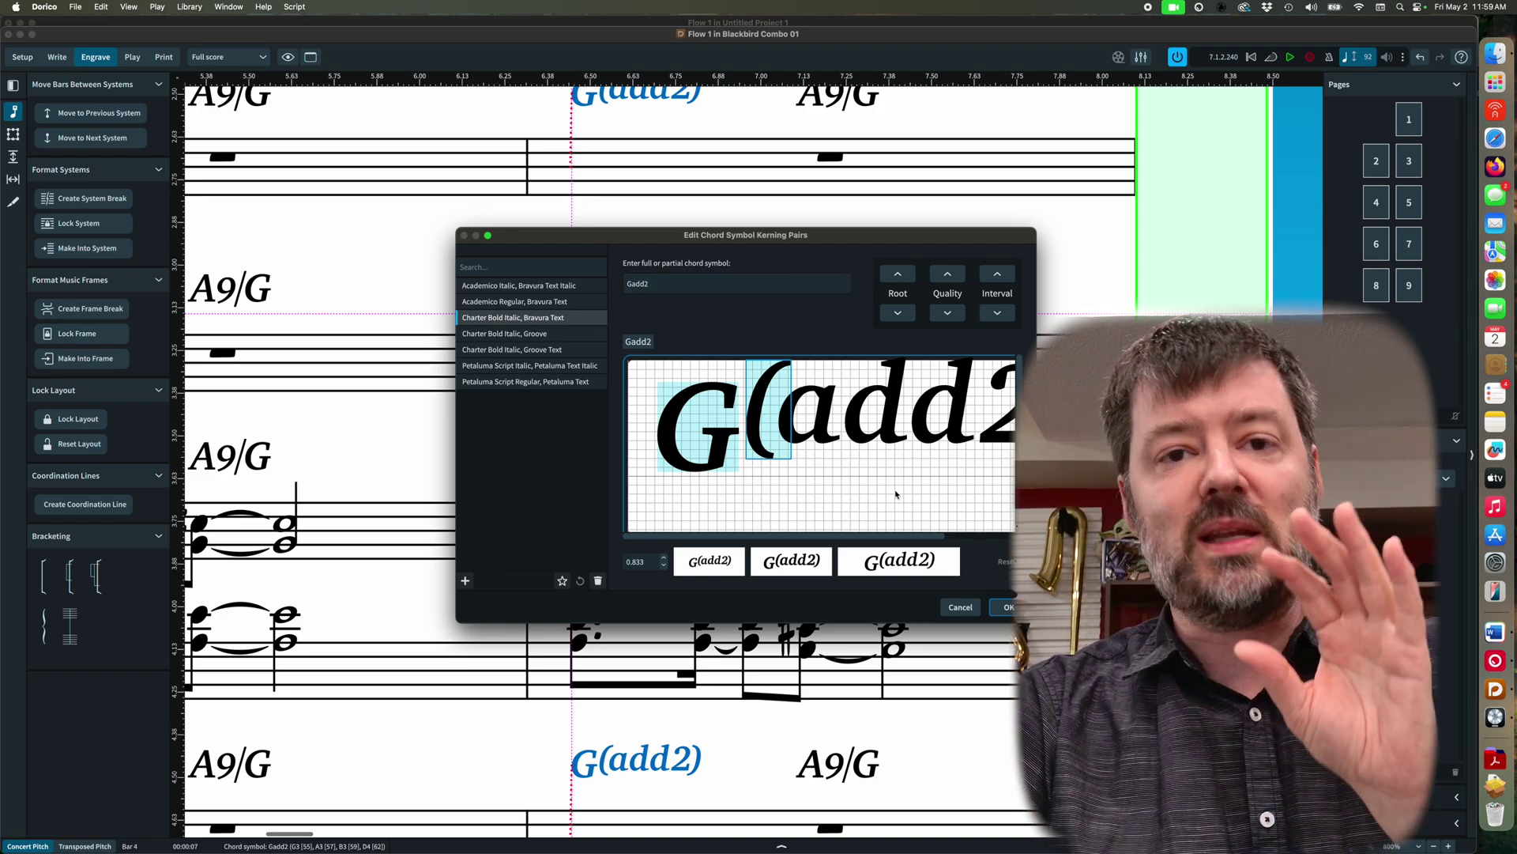
click(966, 607)
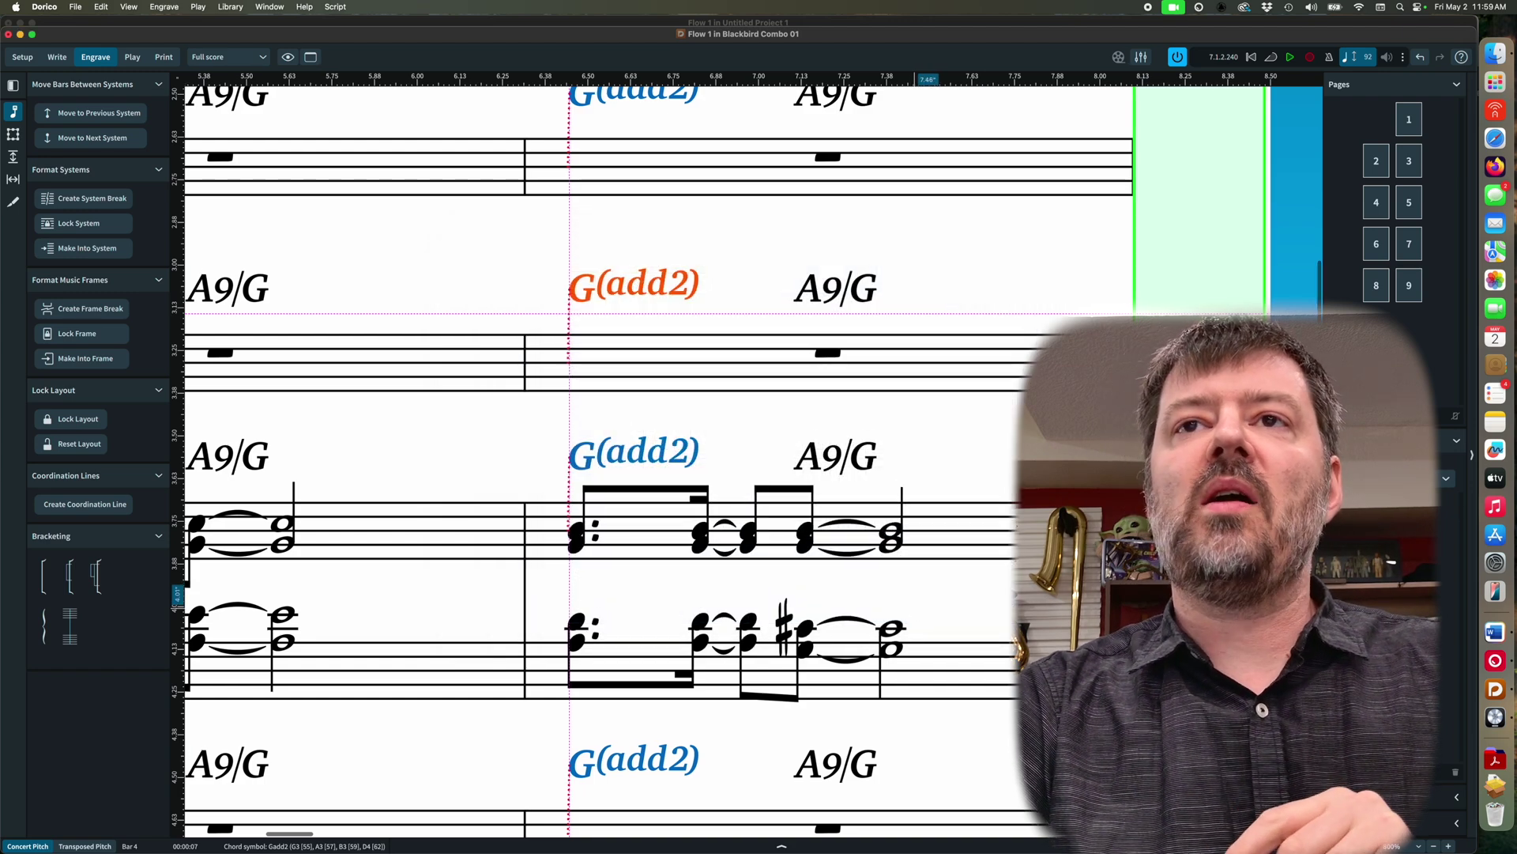
Open the D9sus chord symbol's kerning pairs and tighten the sus after the 9 to 0.350
scroll(915, 612, right, 15)
scroll(915, 612, right, 5)
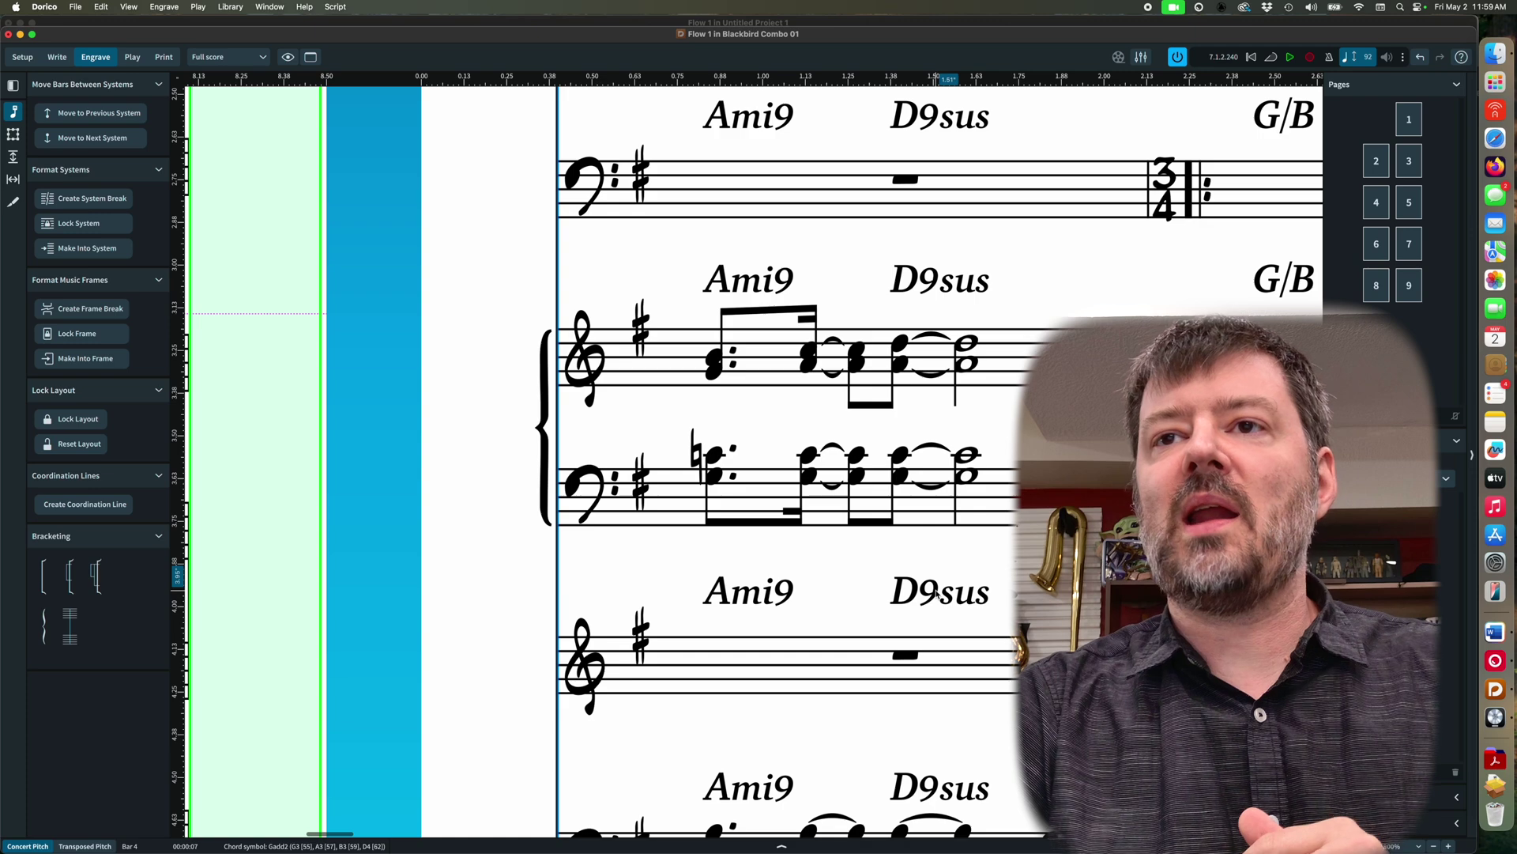
double_click(937, 594)
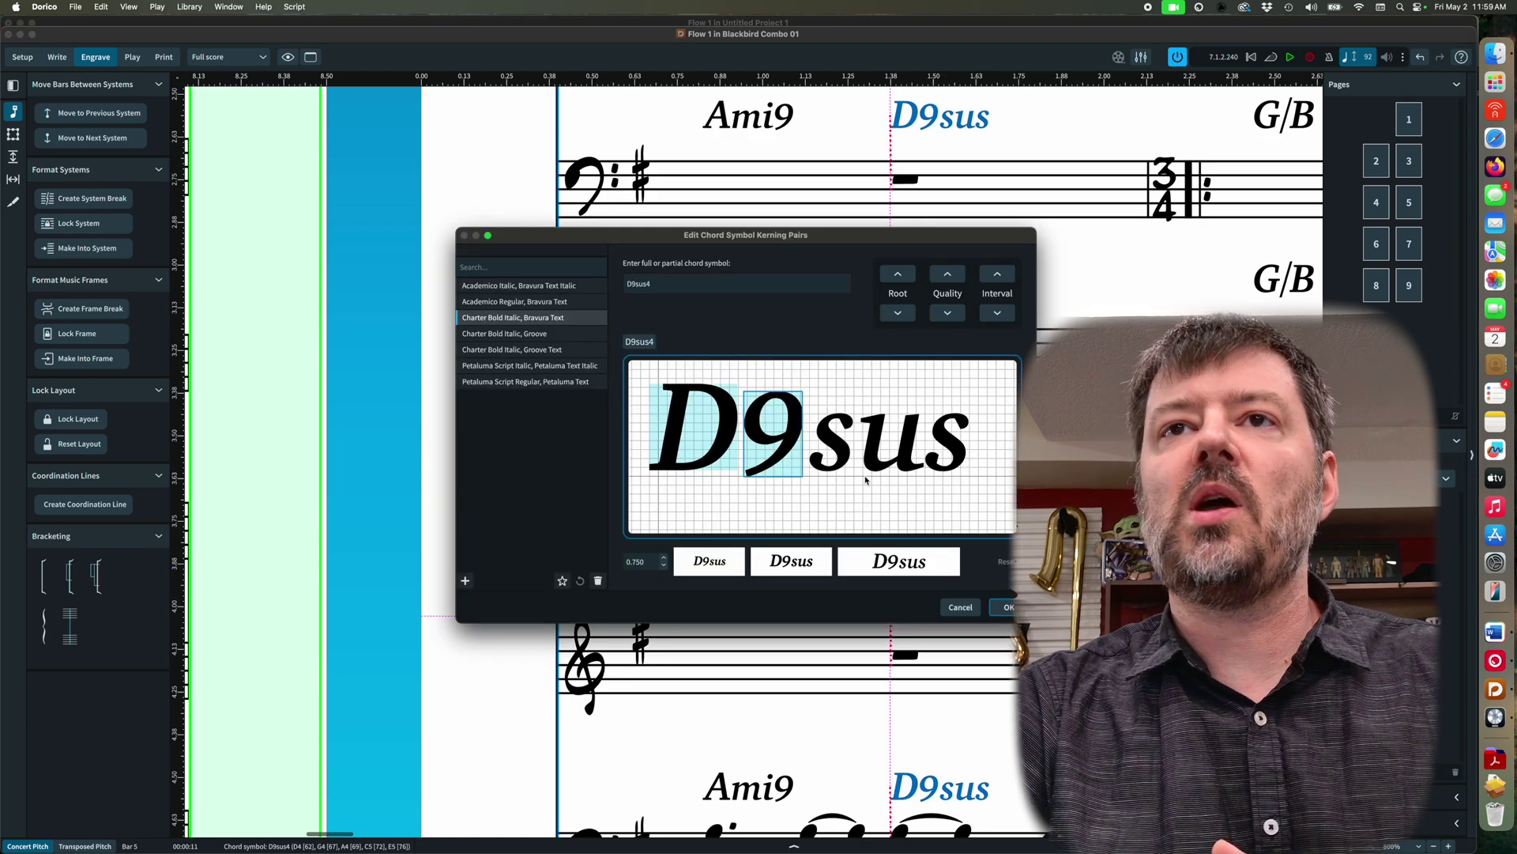
click(845, 455)
drag(846, 455, 839, 456)
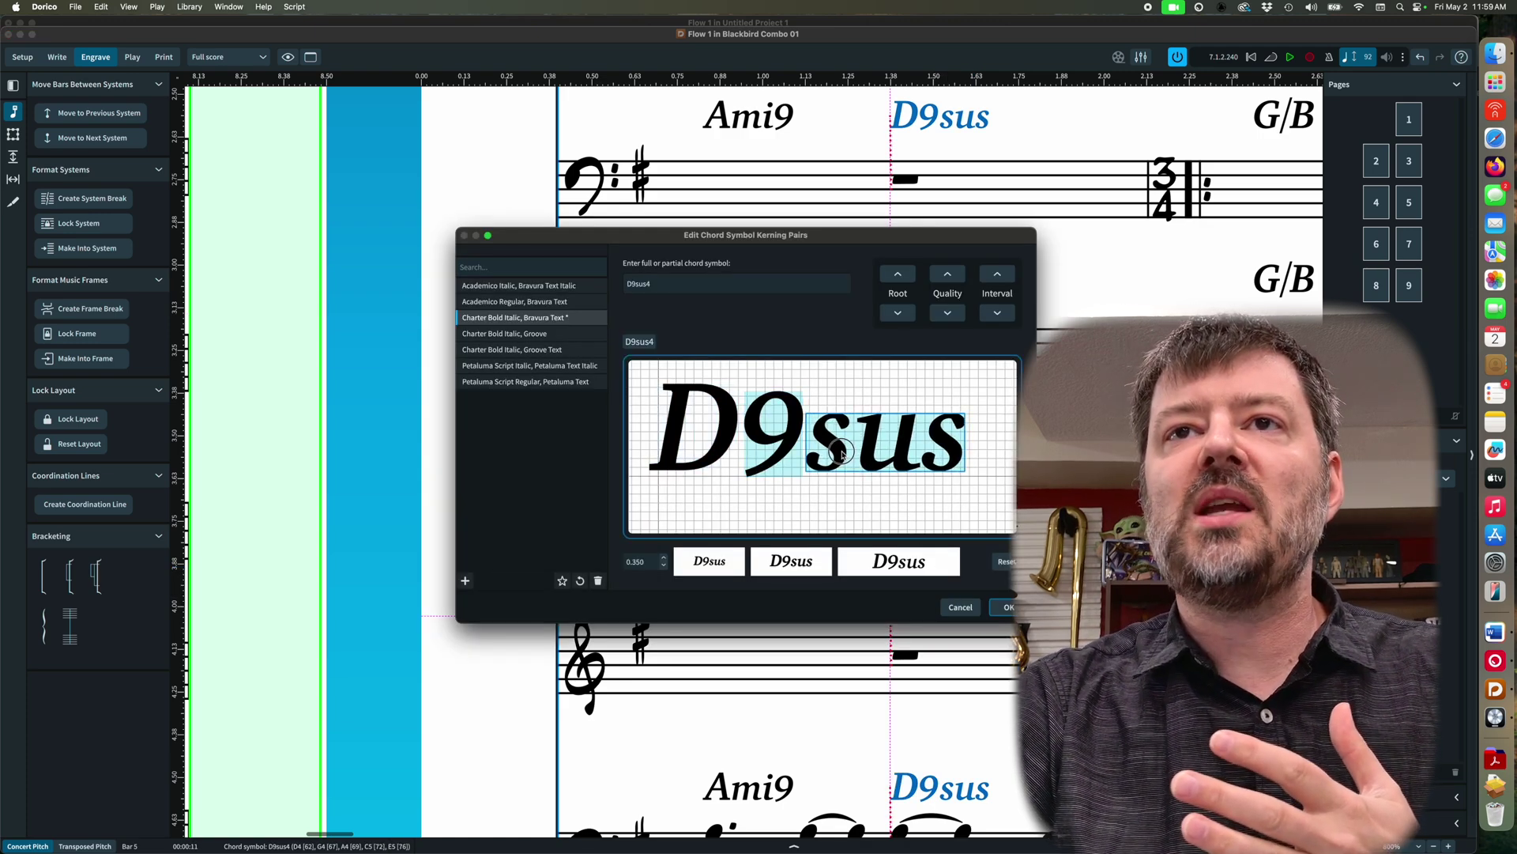
click(1006, 607)
Open the kerning pairs of the Ami7/C chord symbol and tighten the bass note C to 0.100
scroll(1004, 613, right, 8)
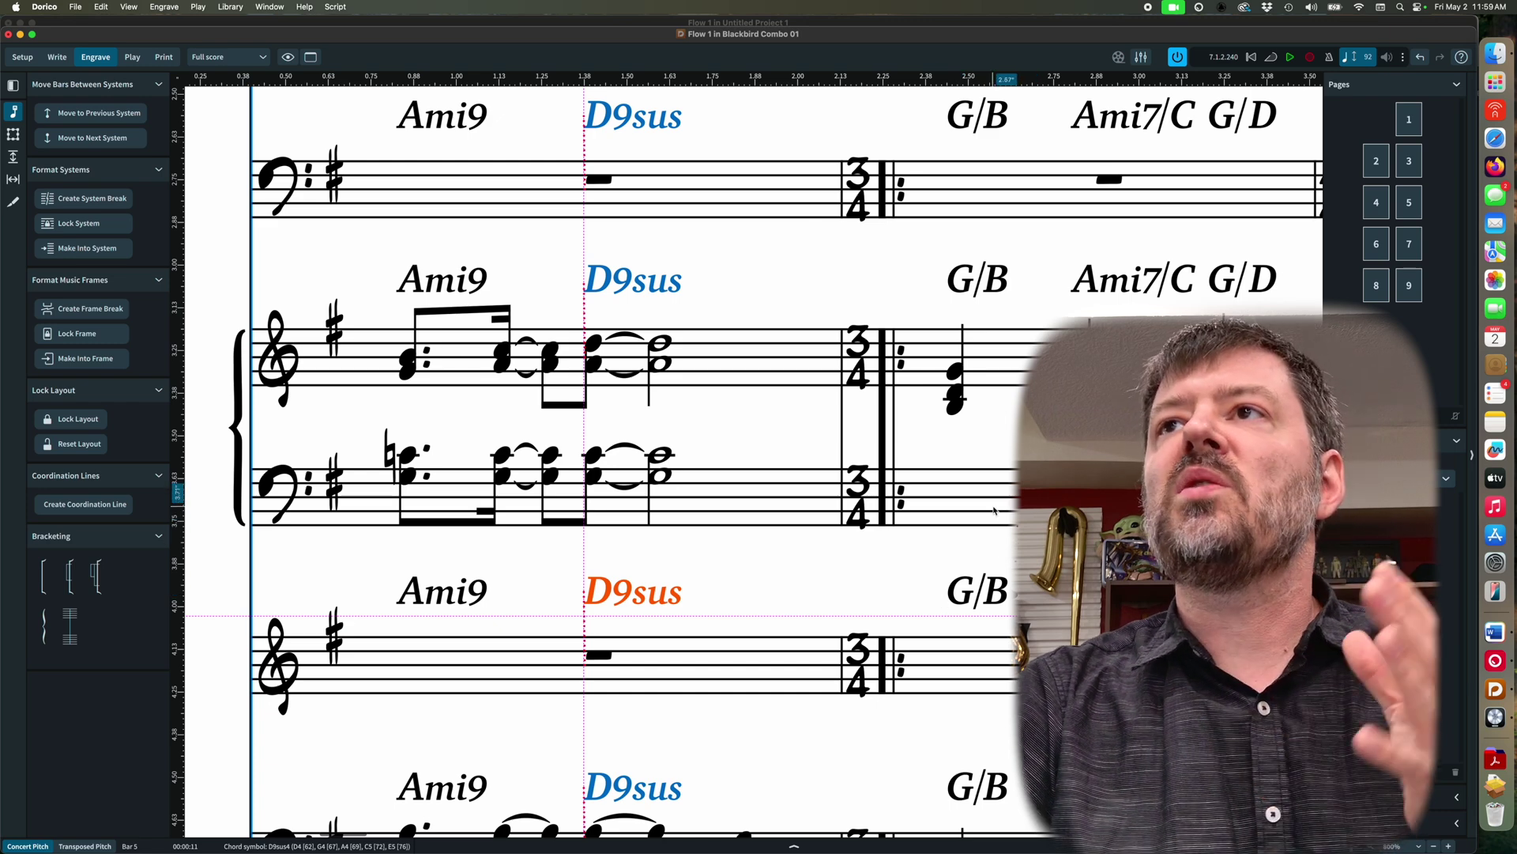
double_click(1179, 291)
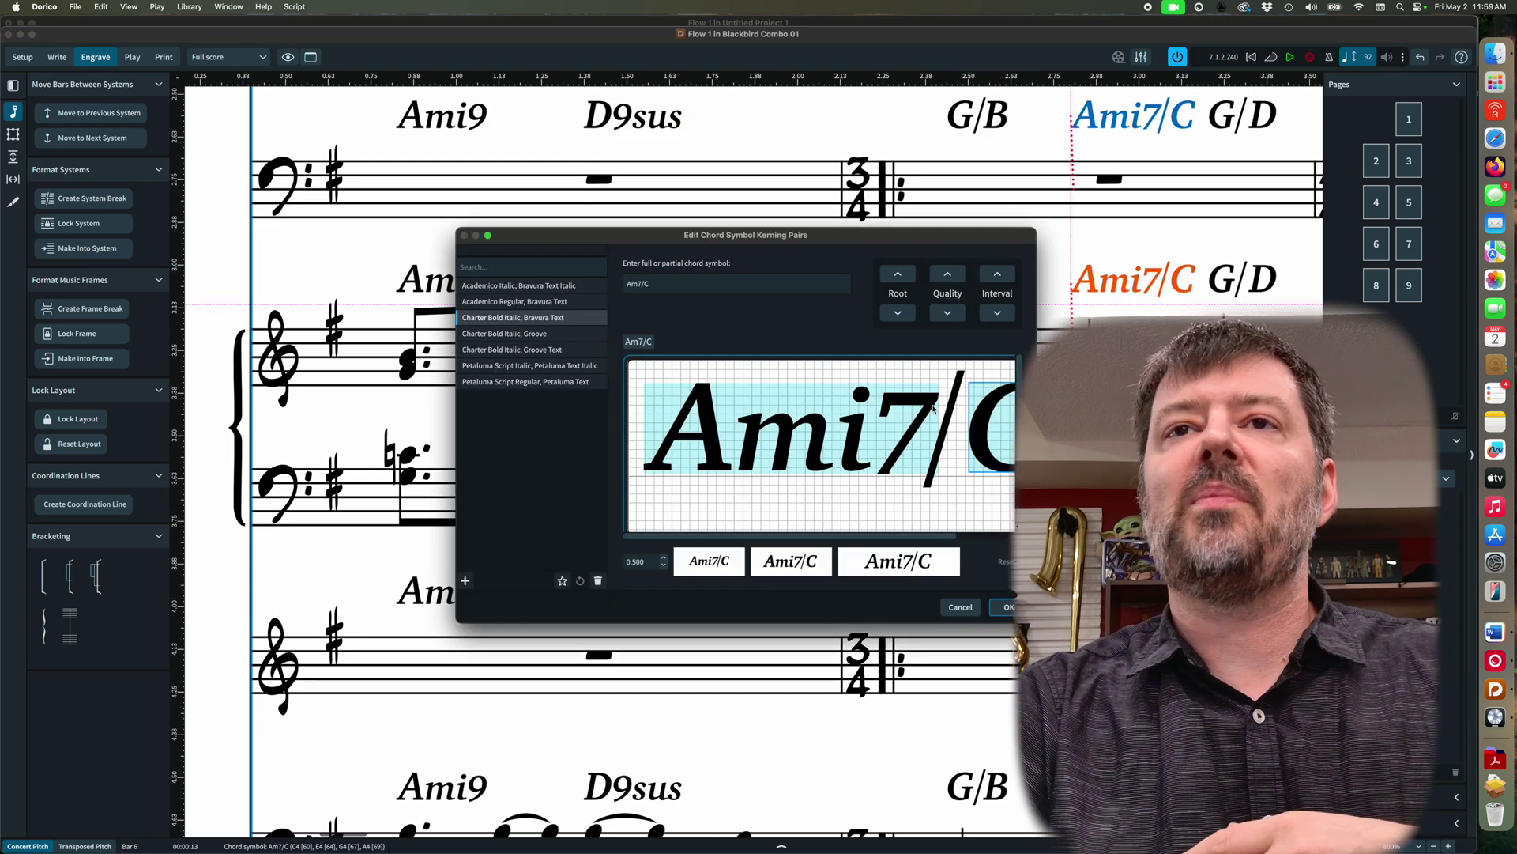
drag(977, 462, 978, 453)
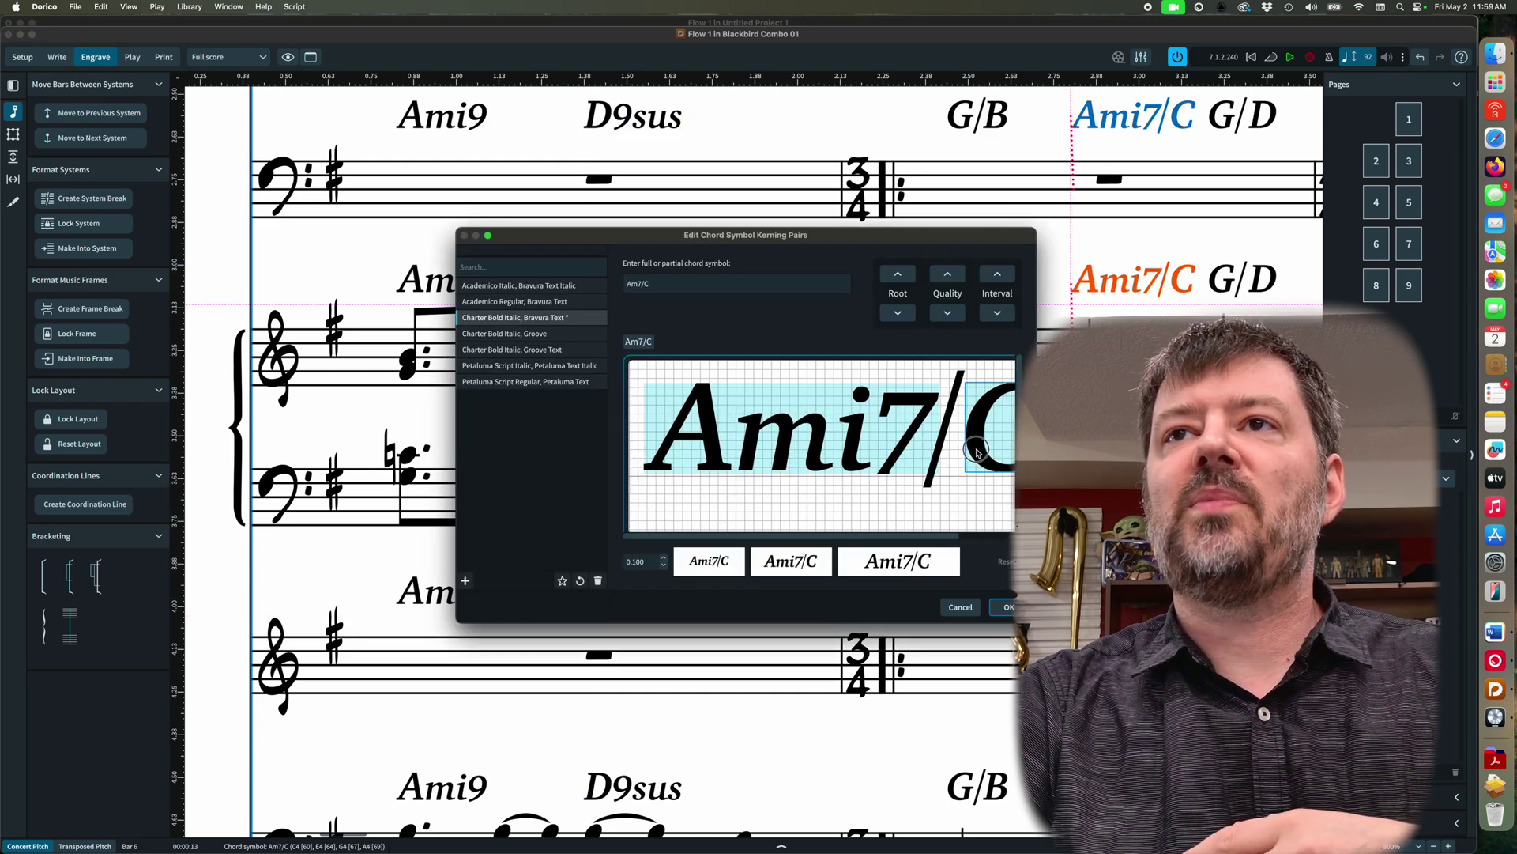
click(1002, 607)
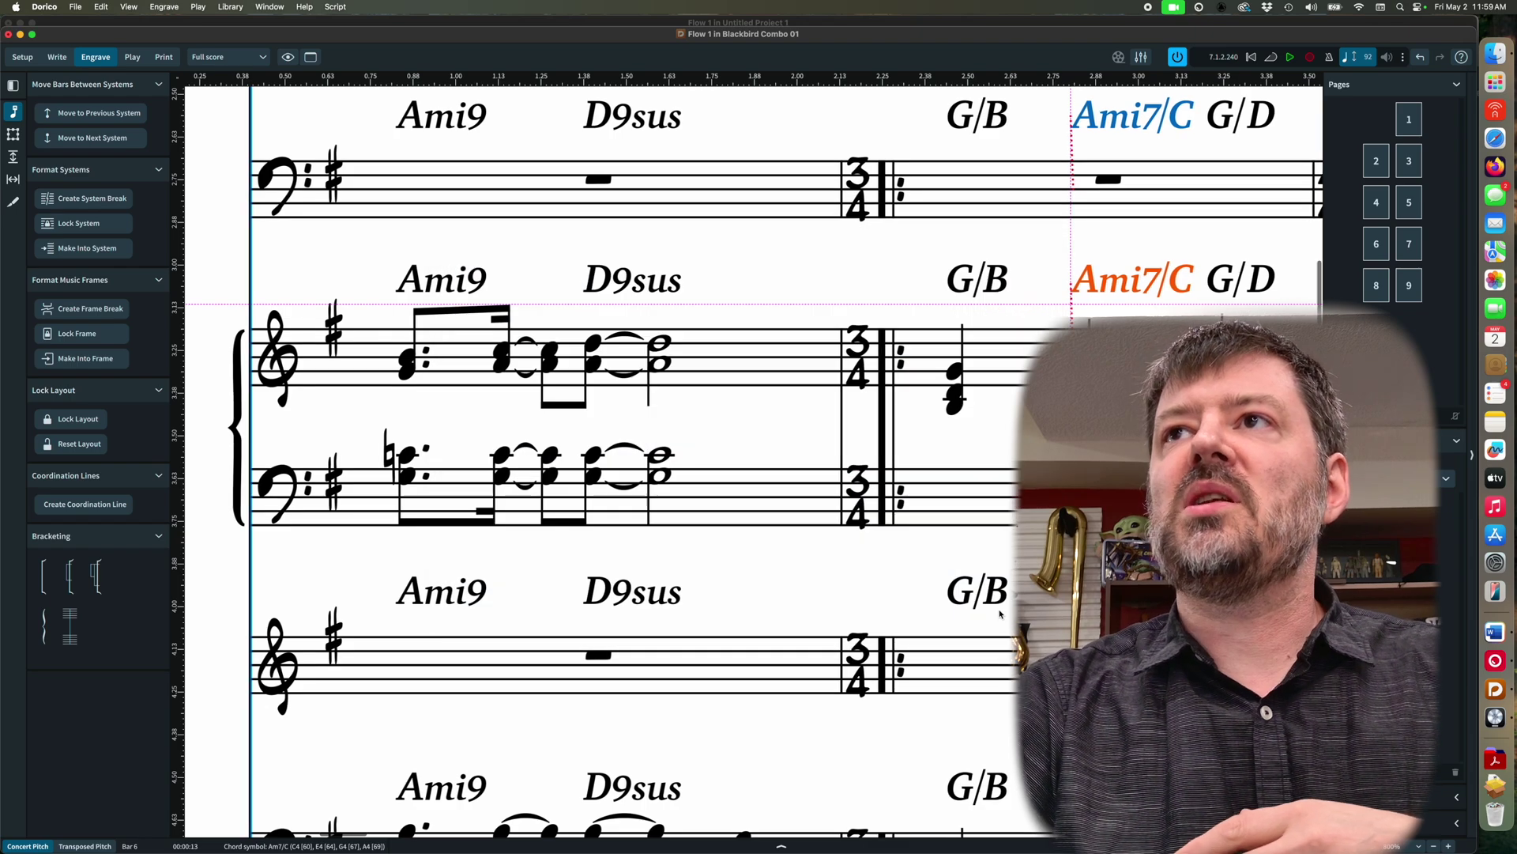
Open the kerning pairs of the G/D chord symbol and tighten the bass note D to -0.233
scroll(1000, 613, right, 3)
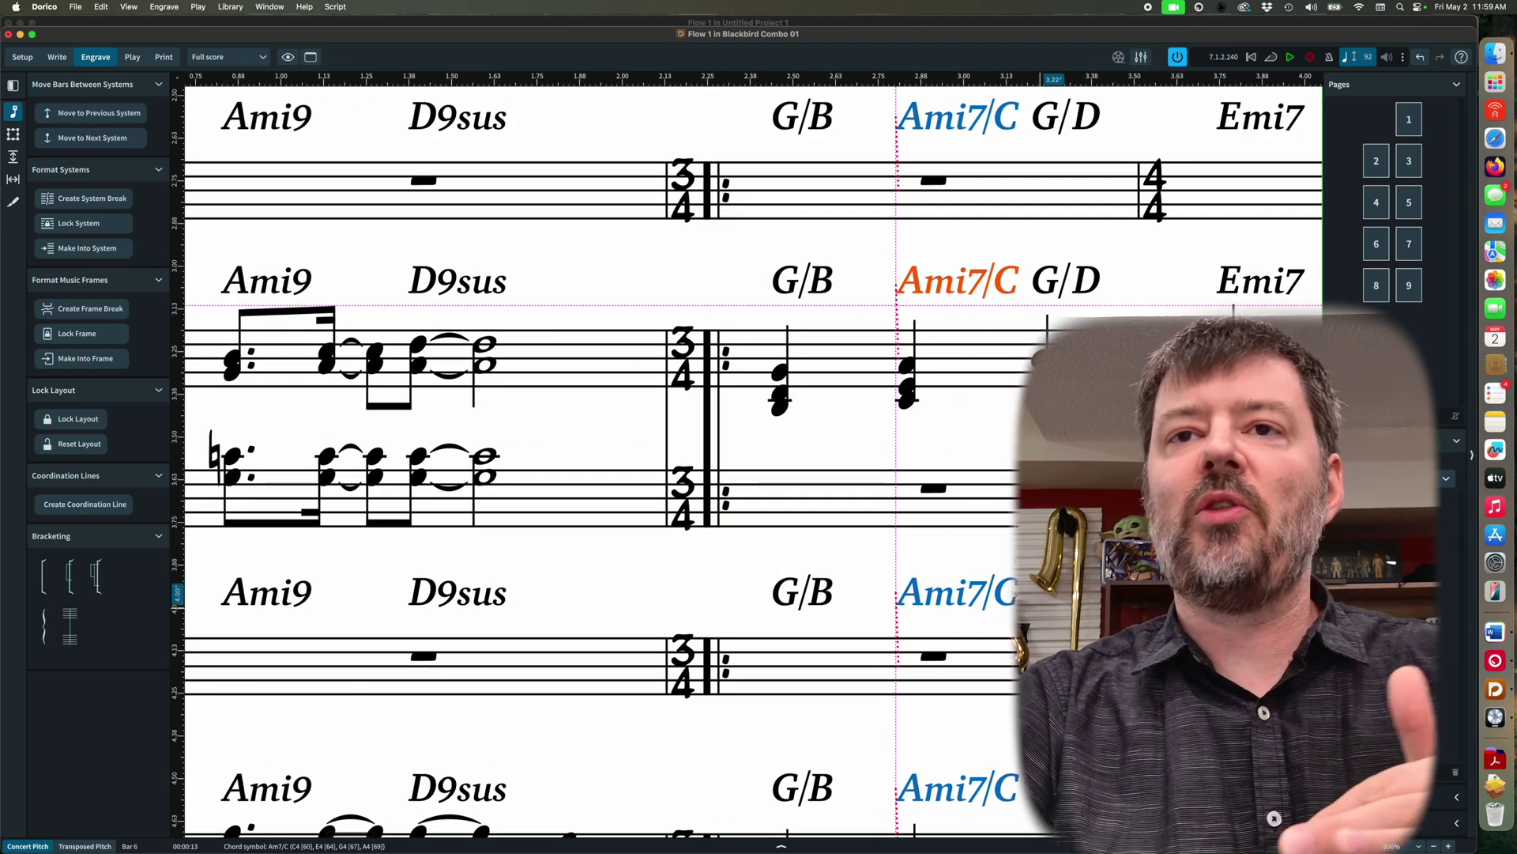
key(Right)
key(super+shift+k)
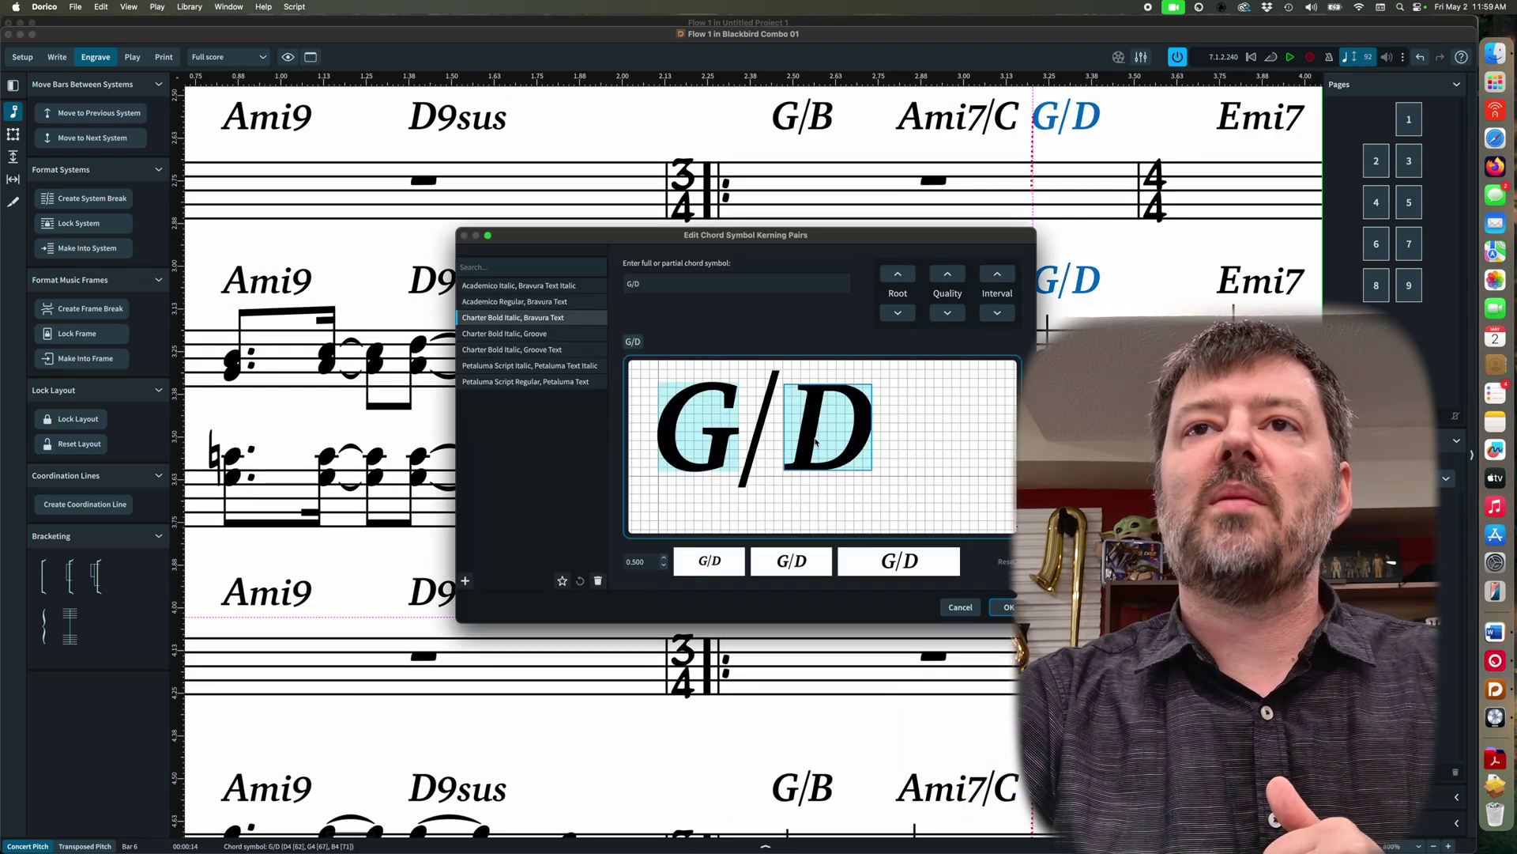
drag(799, 442, 792, 444)
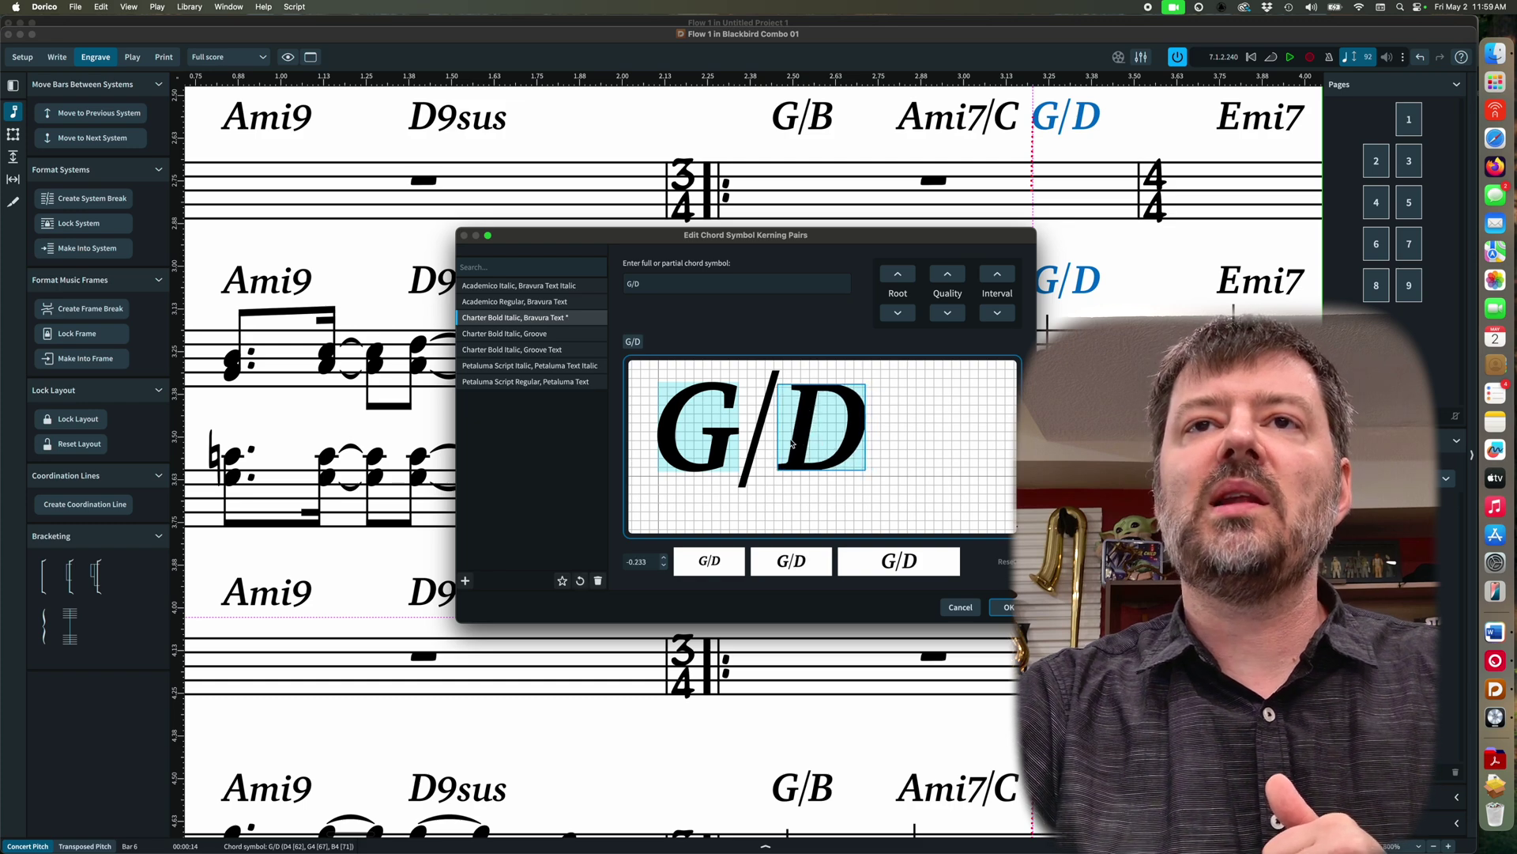
click(1006, 606)
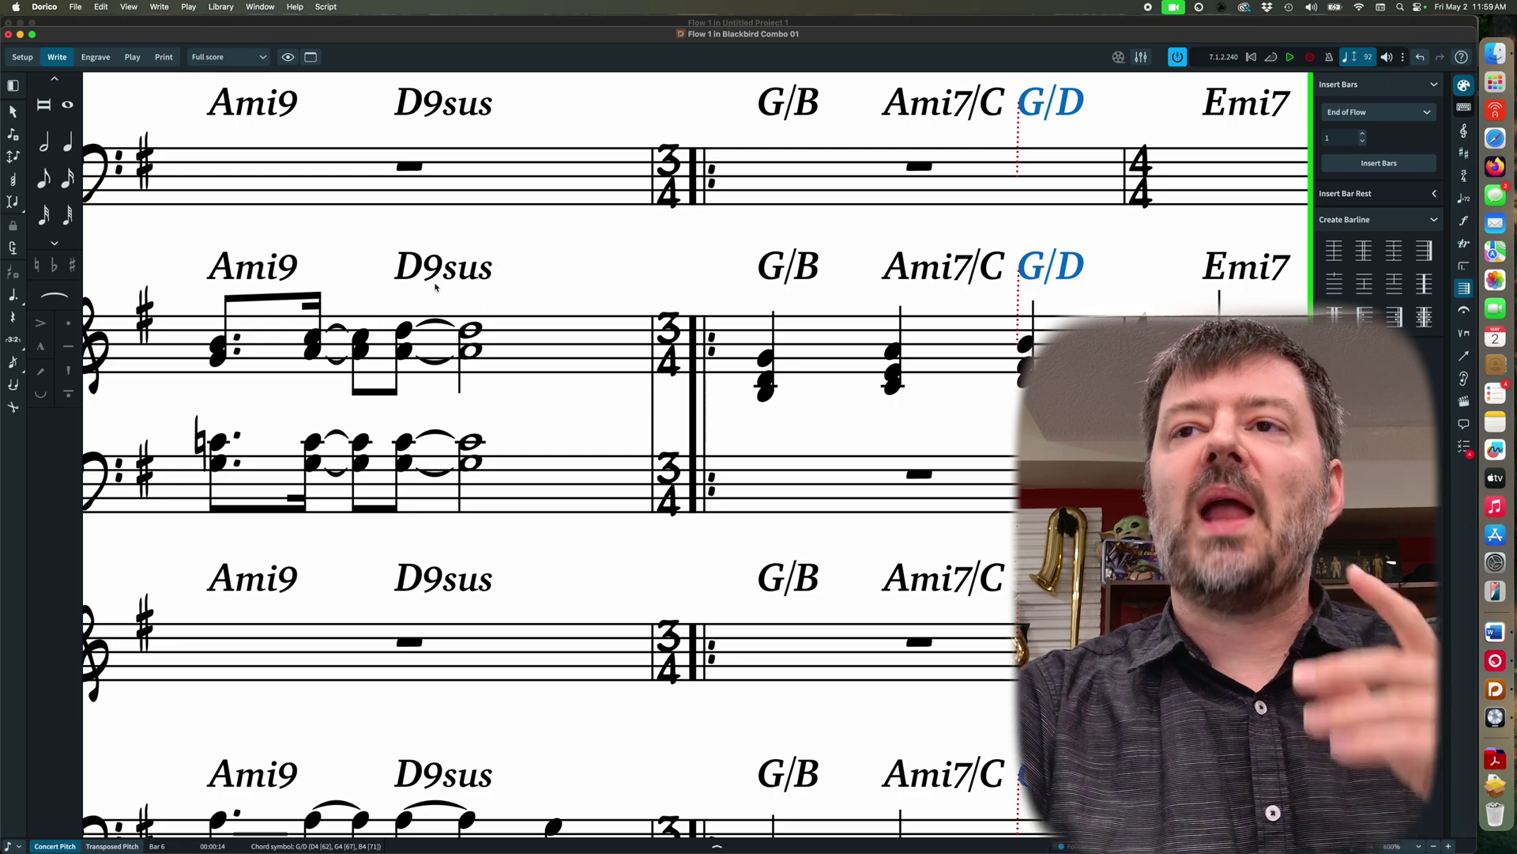
key(super+minus)
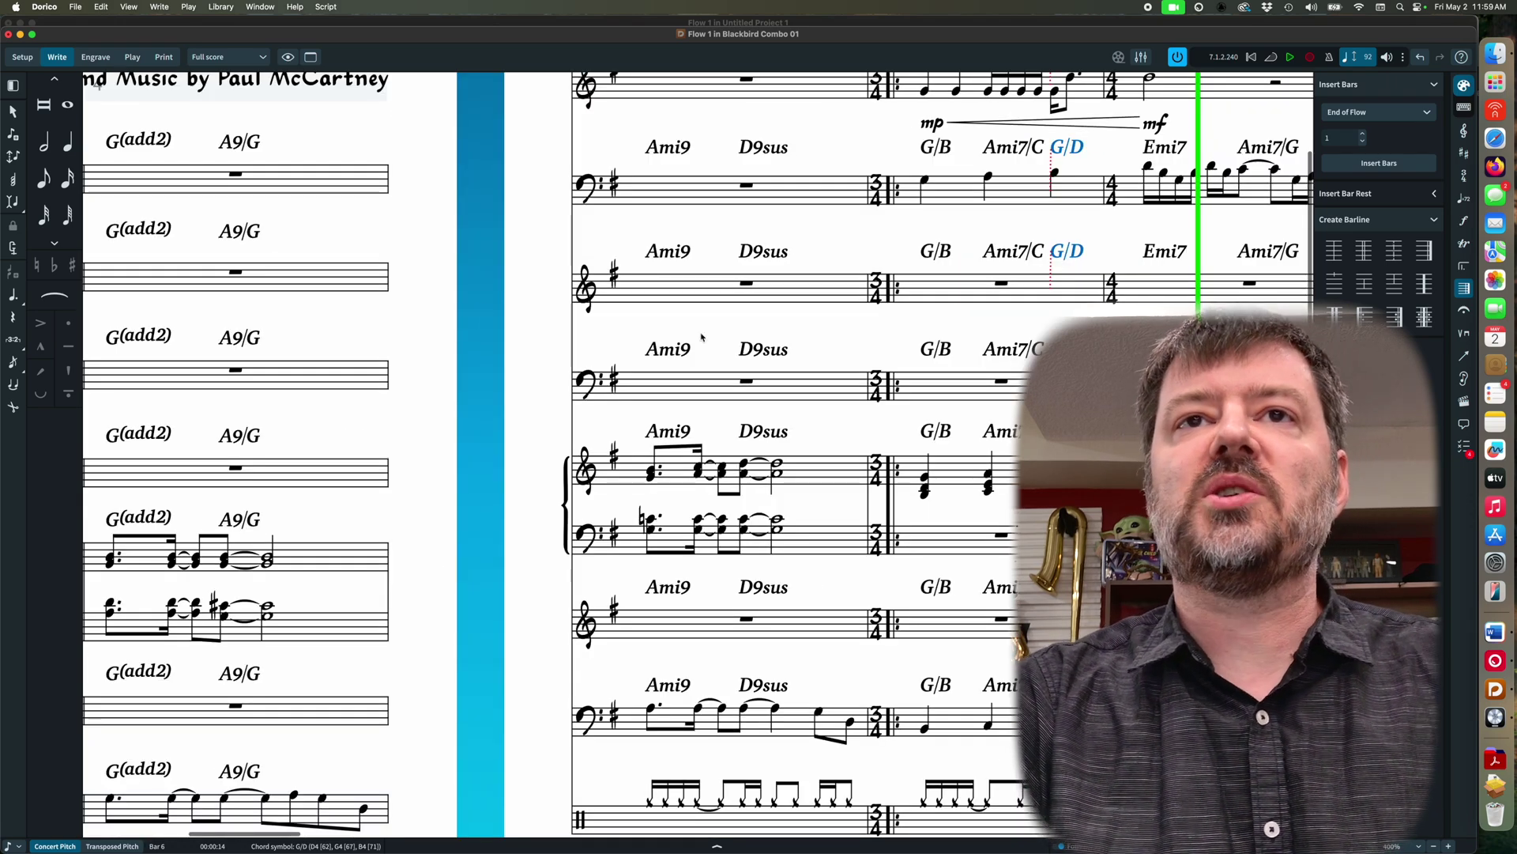
scroll(900, 422, right, 5)
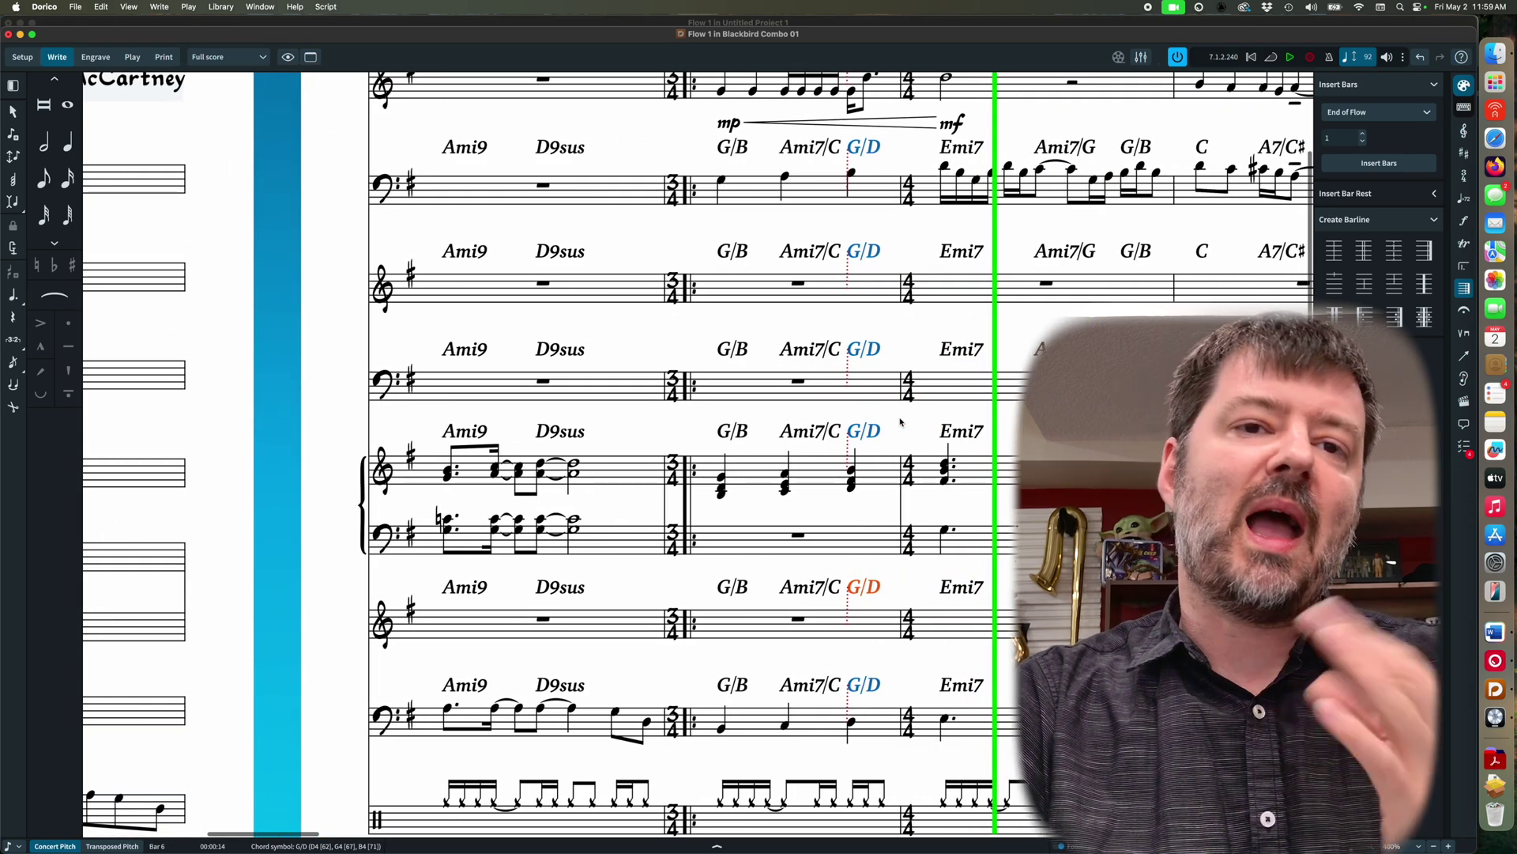
click(872, 508)
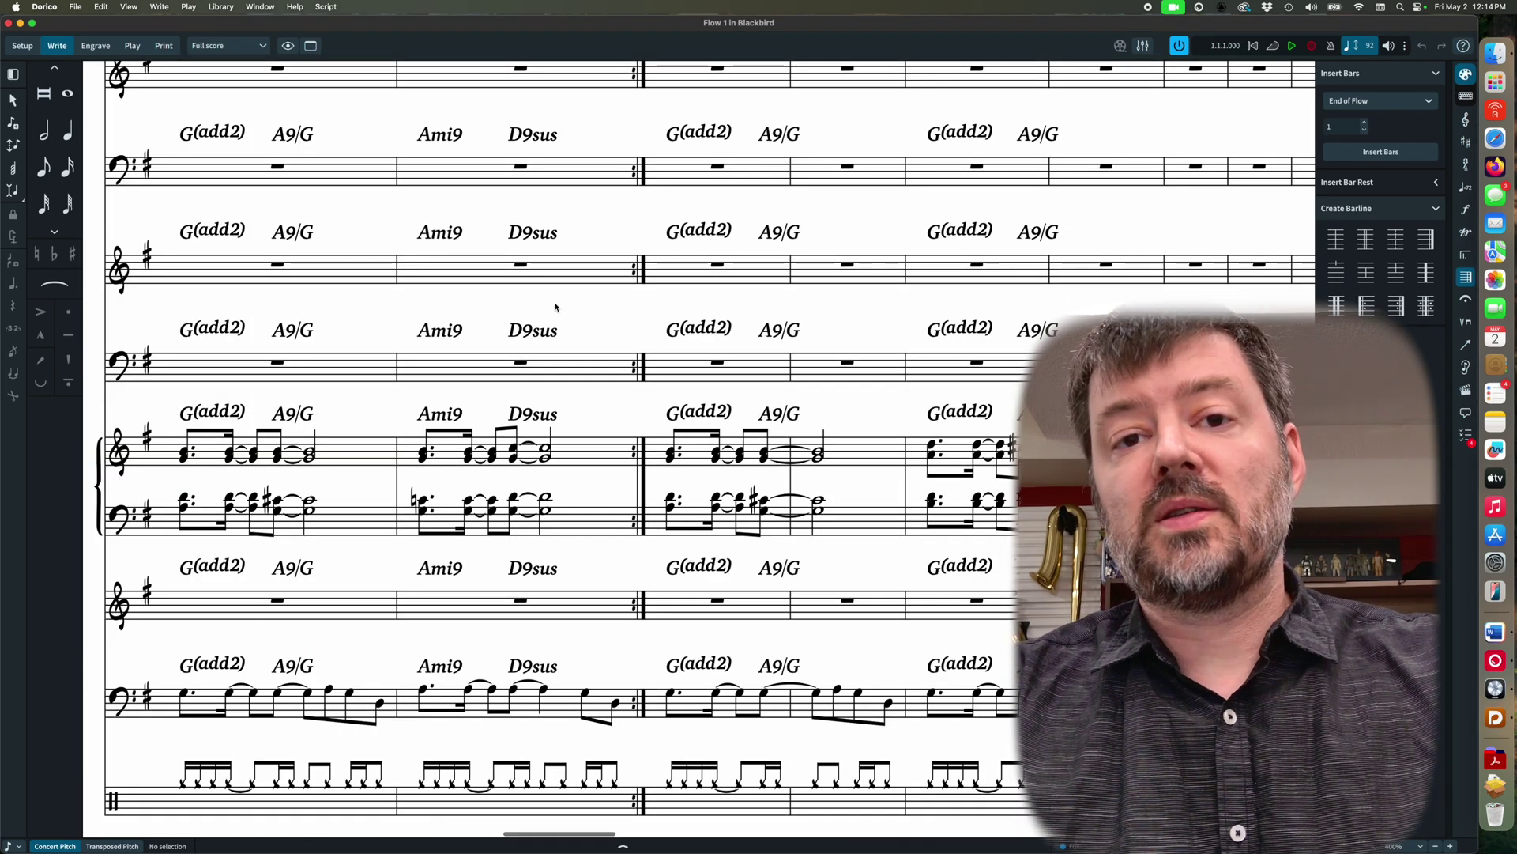
Add the chord symbol C(#4b2) to the project default chord symbol appearances as a new custom chord type
click(221, 7)
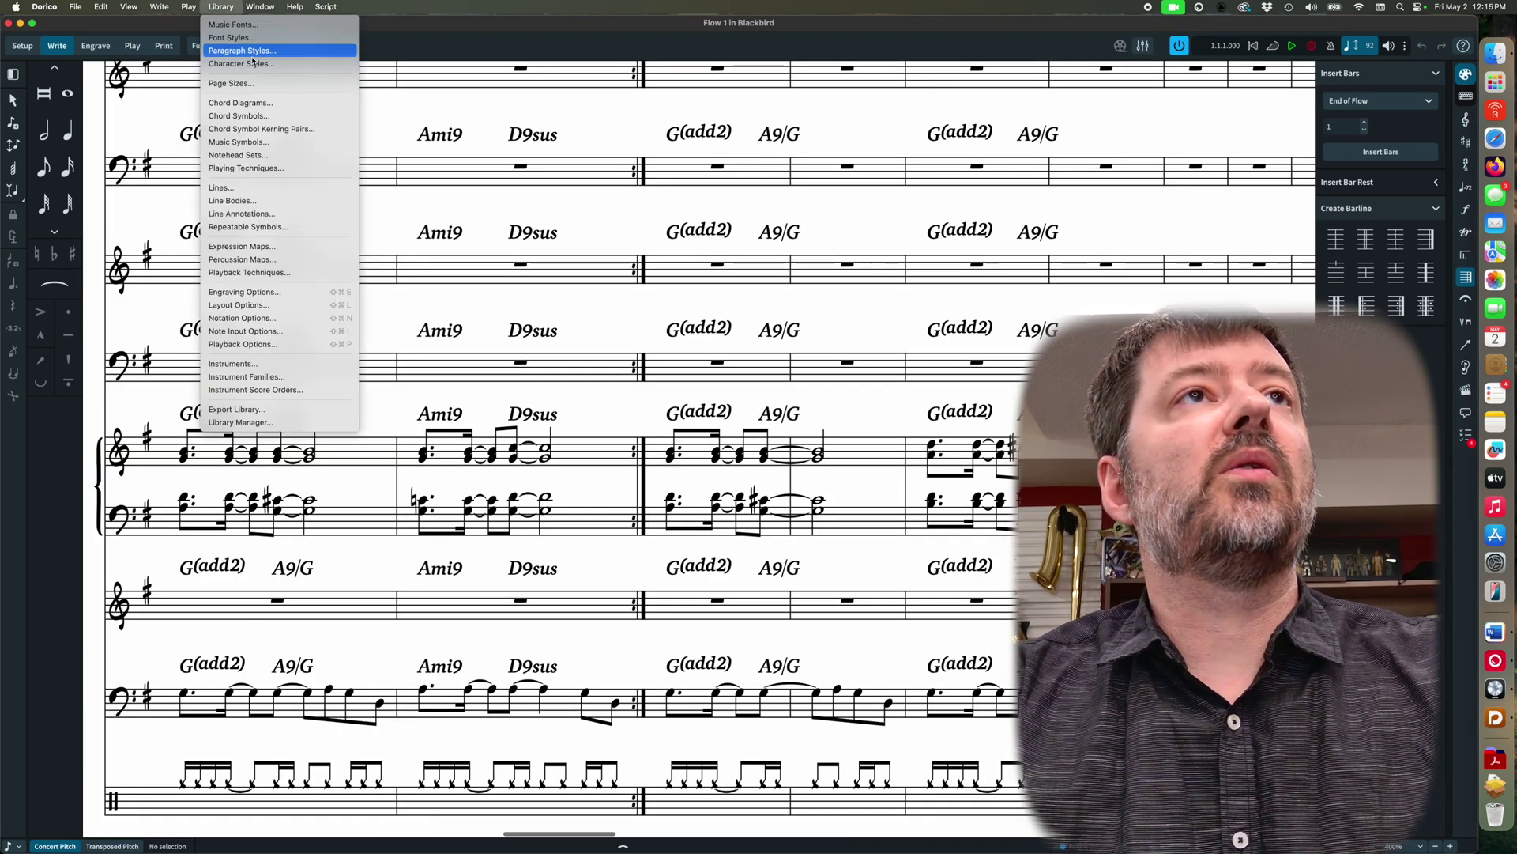
click(241, 115)
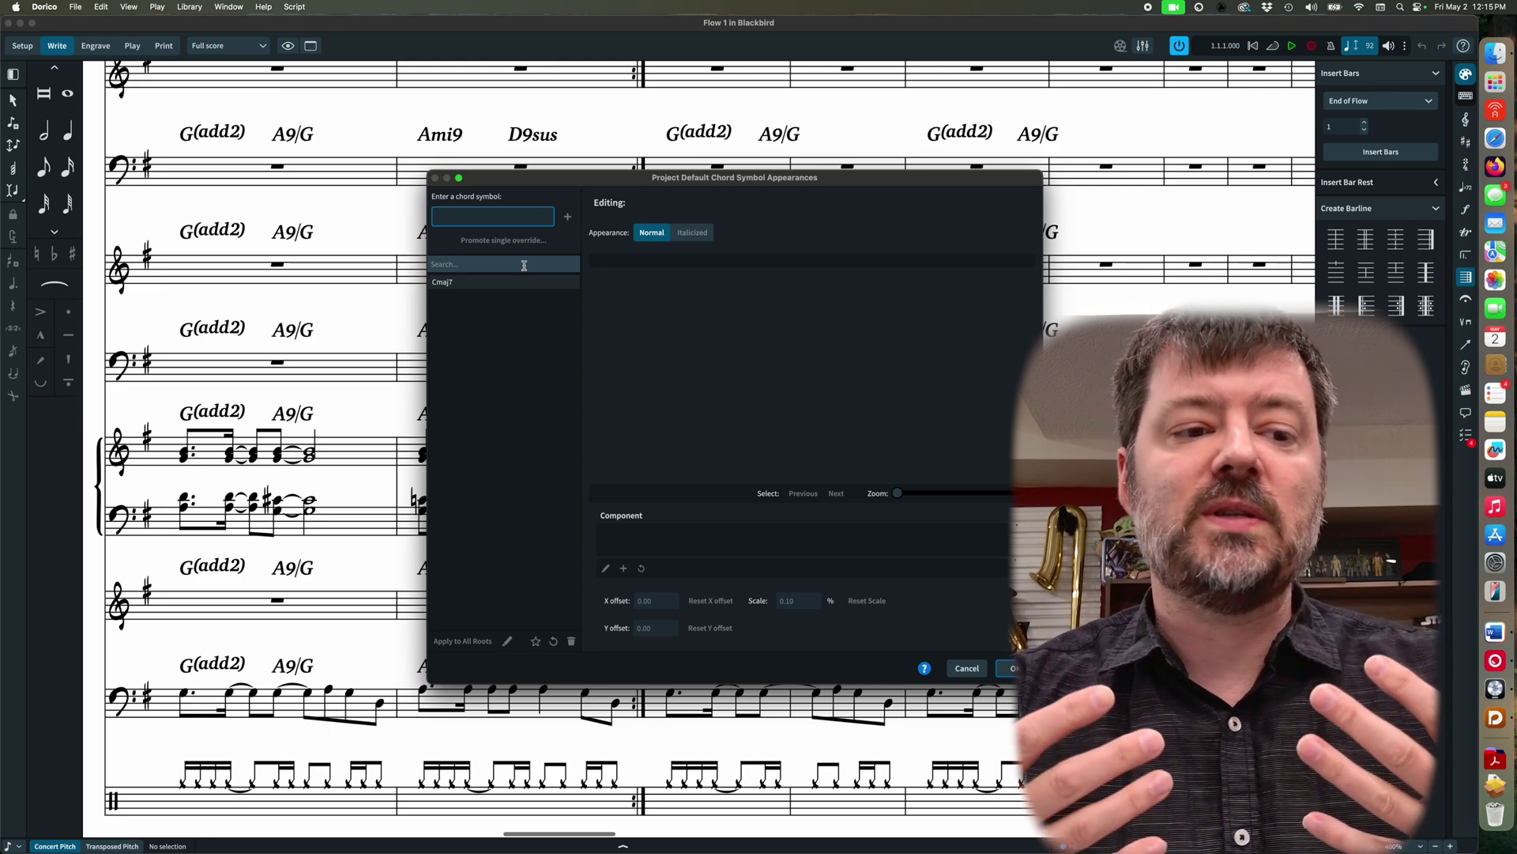
text(C(#4b2)
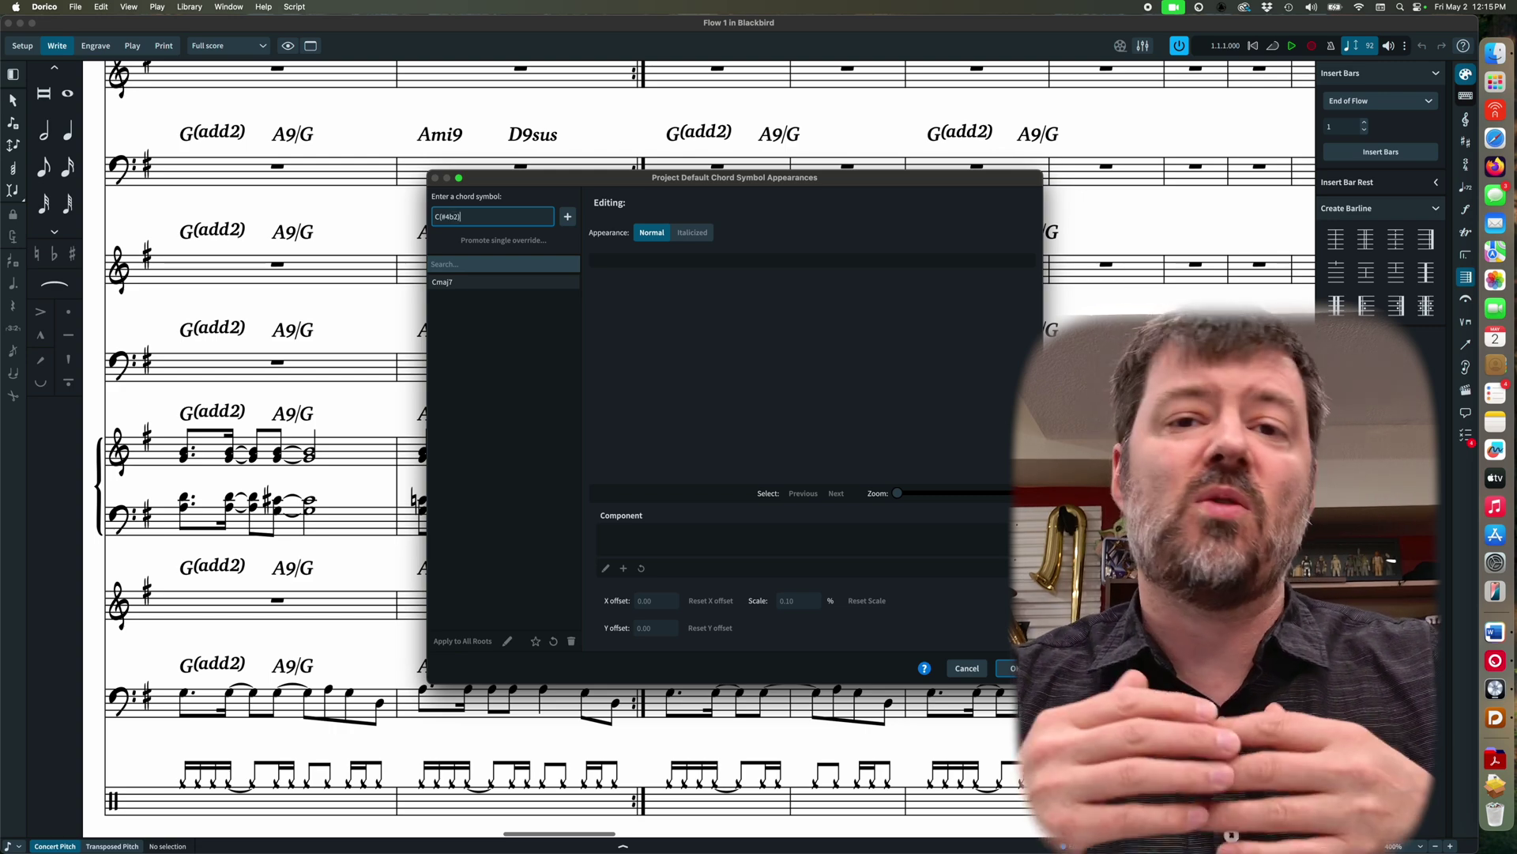
click(568, 217)
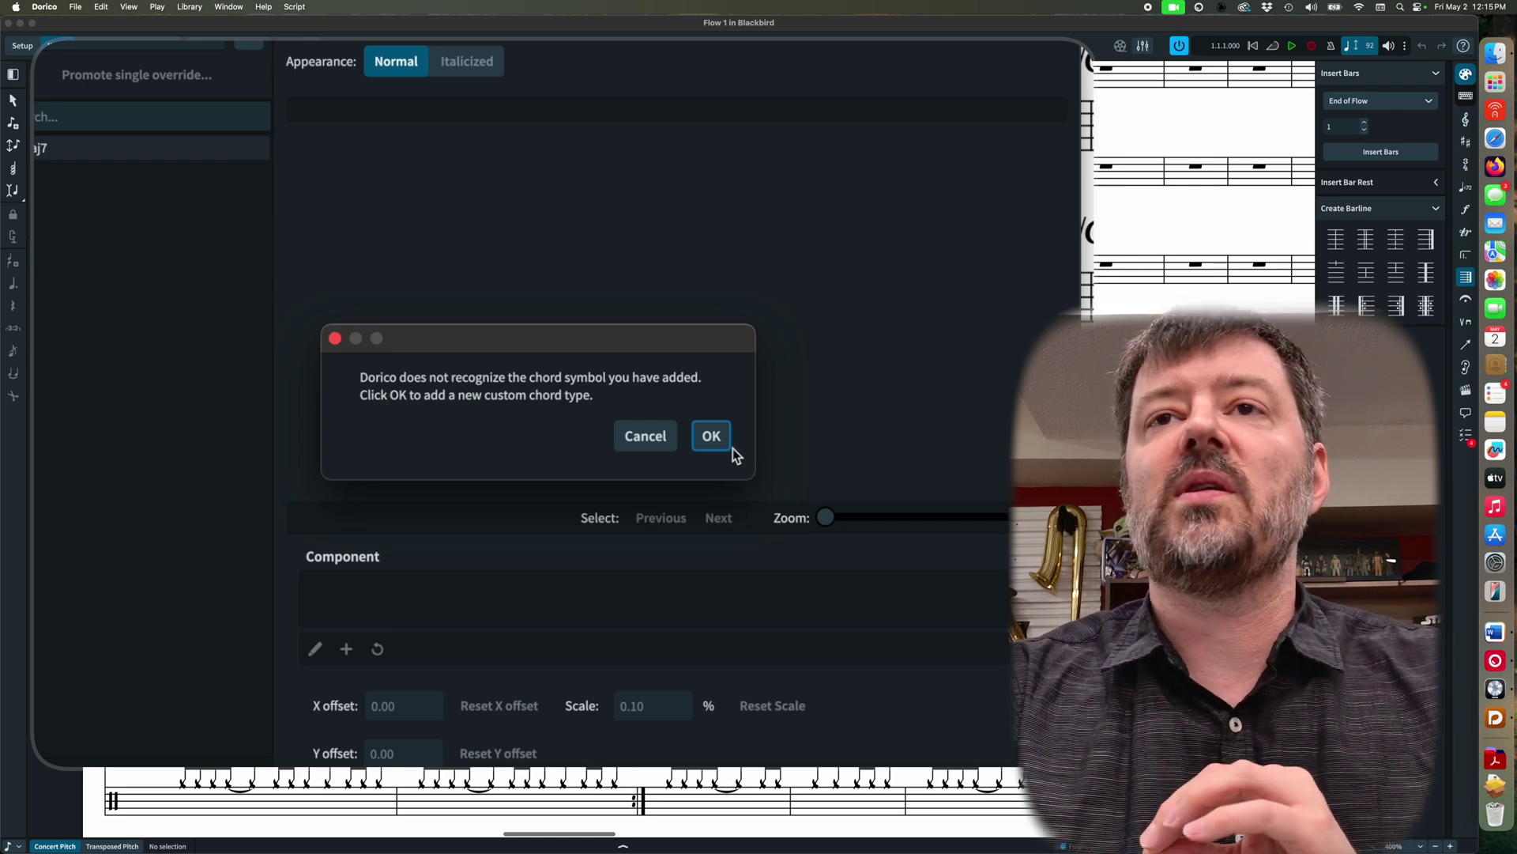
click(718, 443)
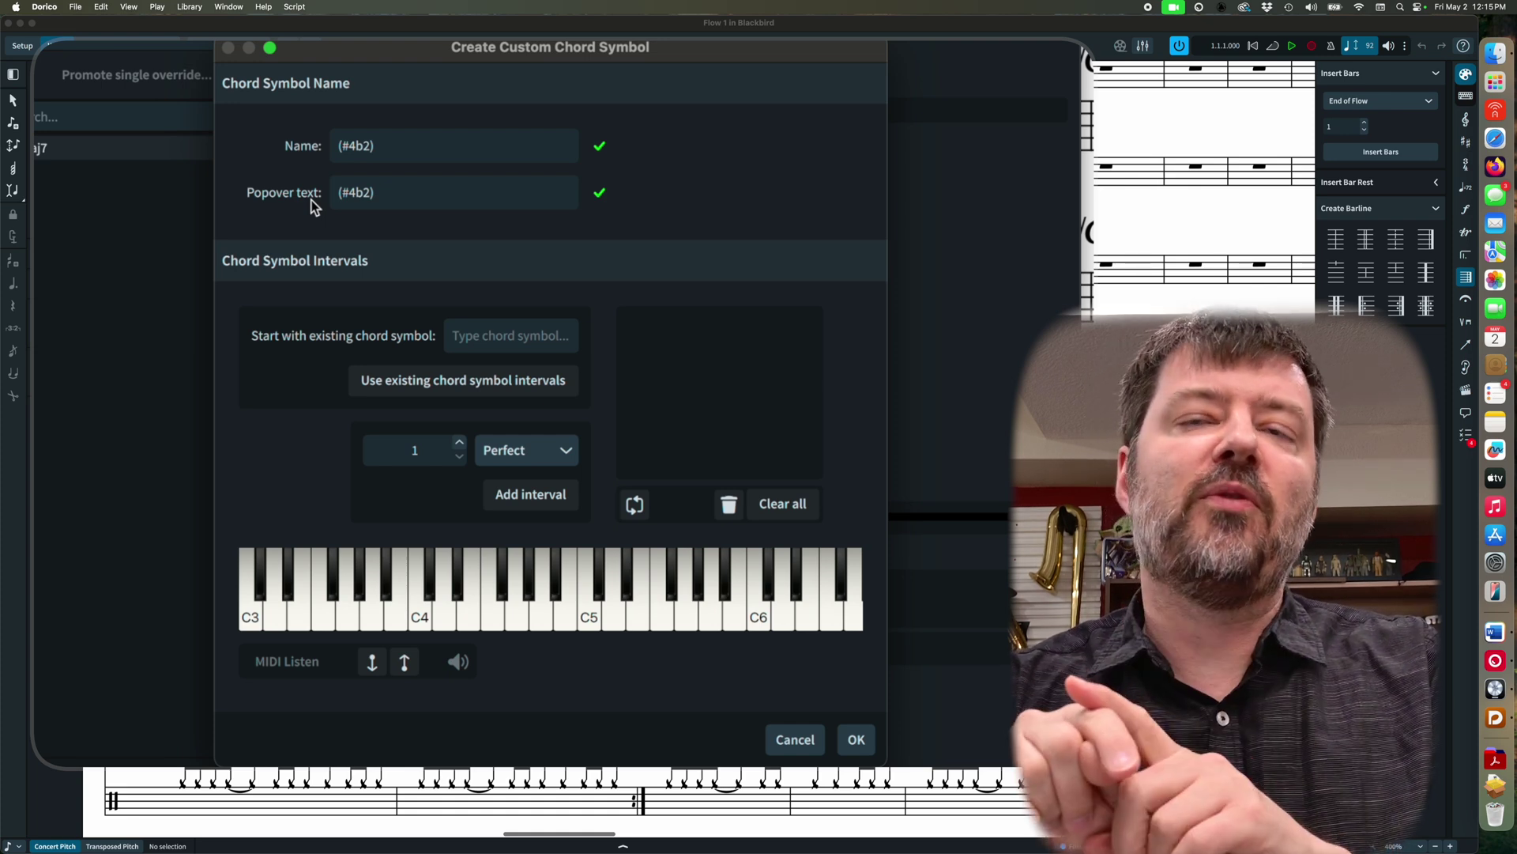
Remove the parentheses from the custom chord symbol's popover text so it reads #4b2
triple_click(351, 192)
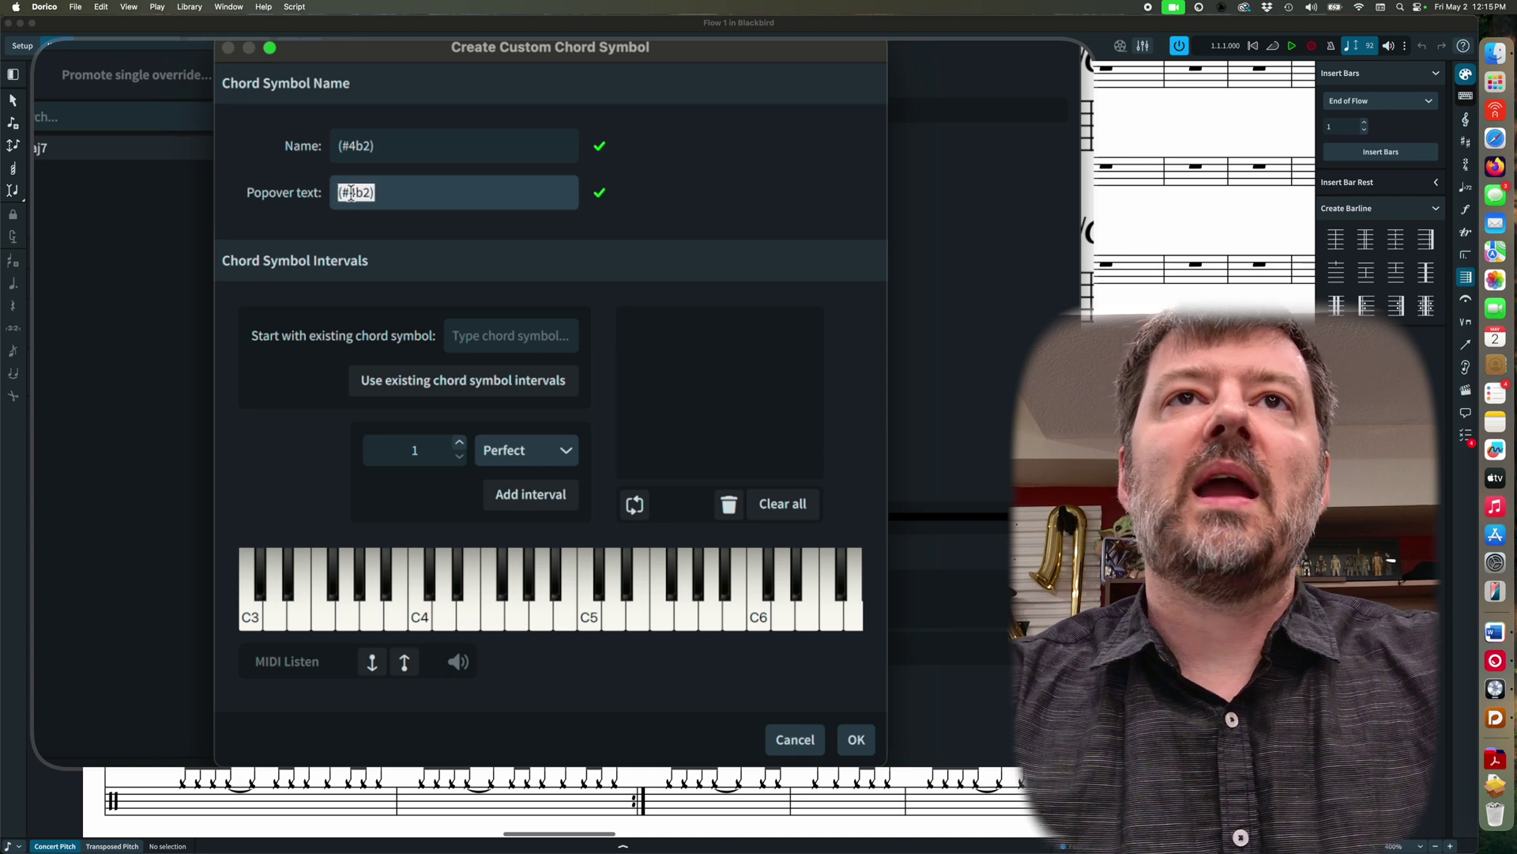
key(Left)
key(Delete)
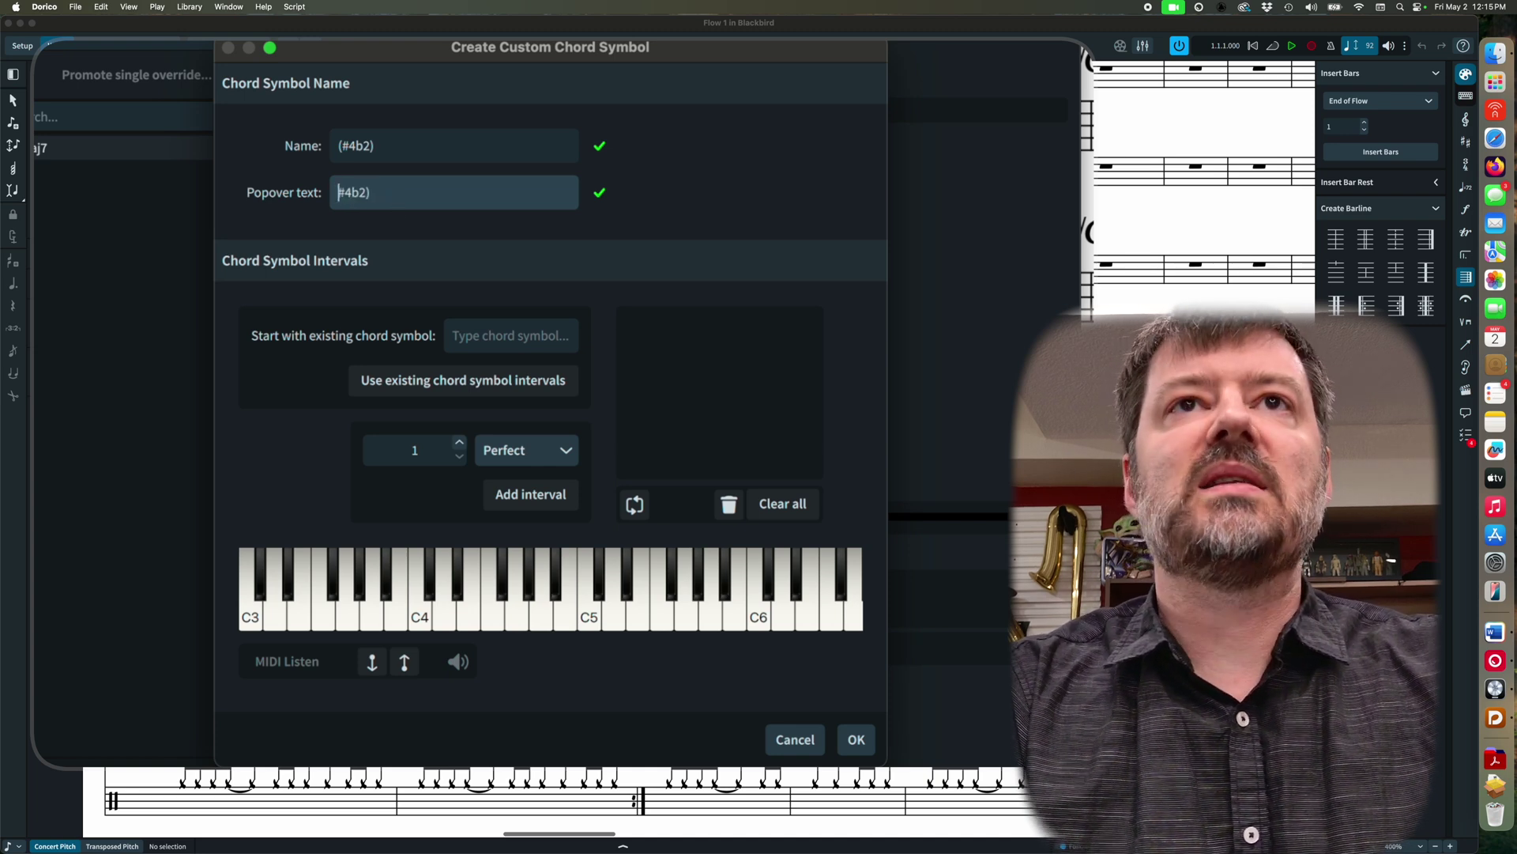
key(End)
key(Tab)
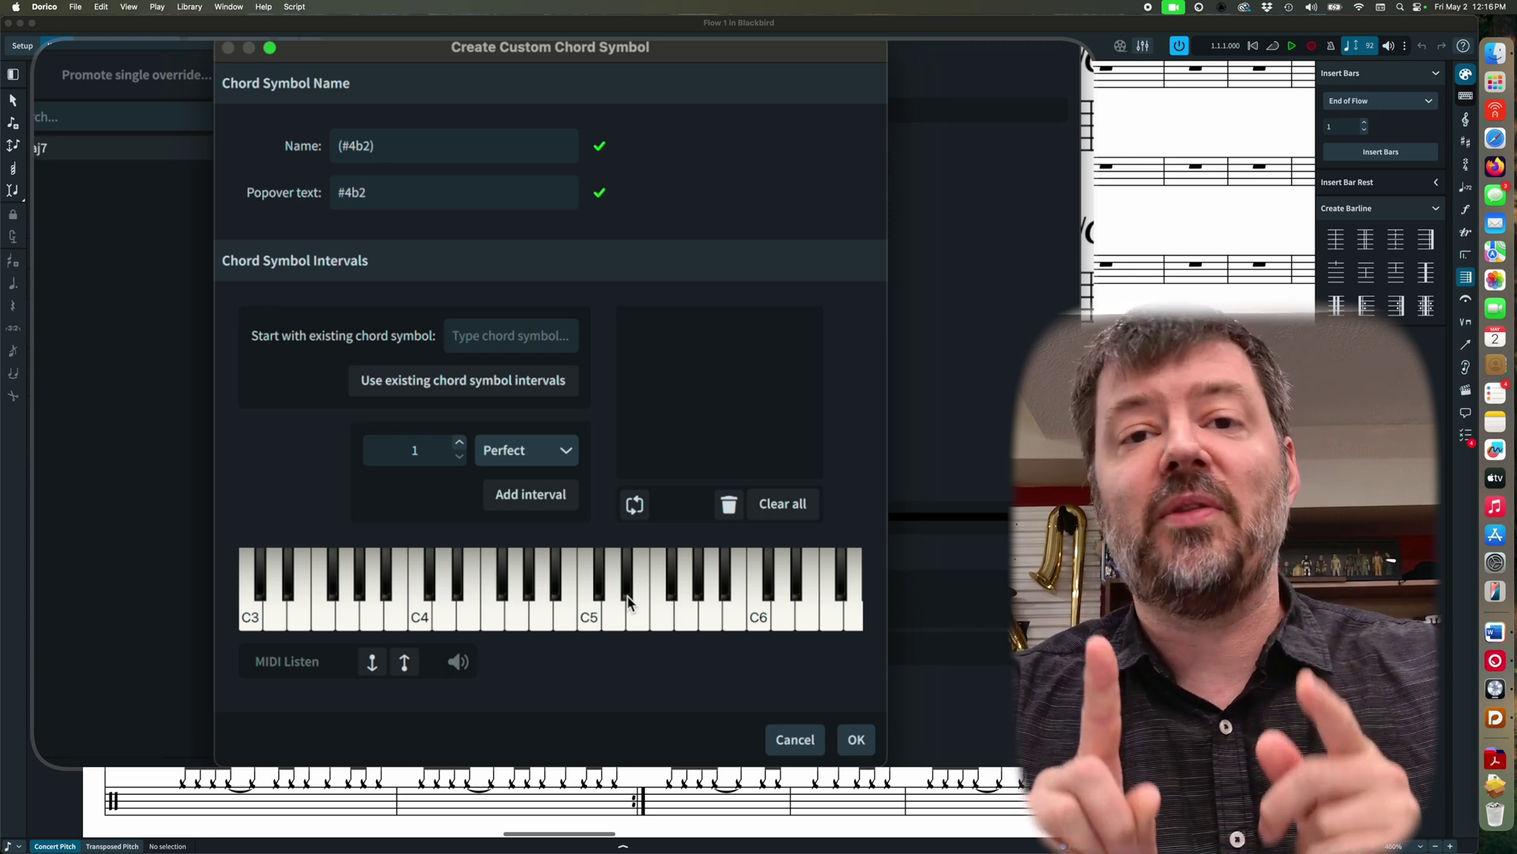
Define the custom chord on a C3 root with the intervals major 10, augmented 11 and minor 16
click(253, 623)
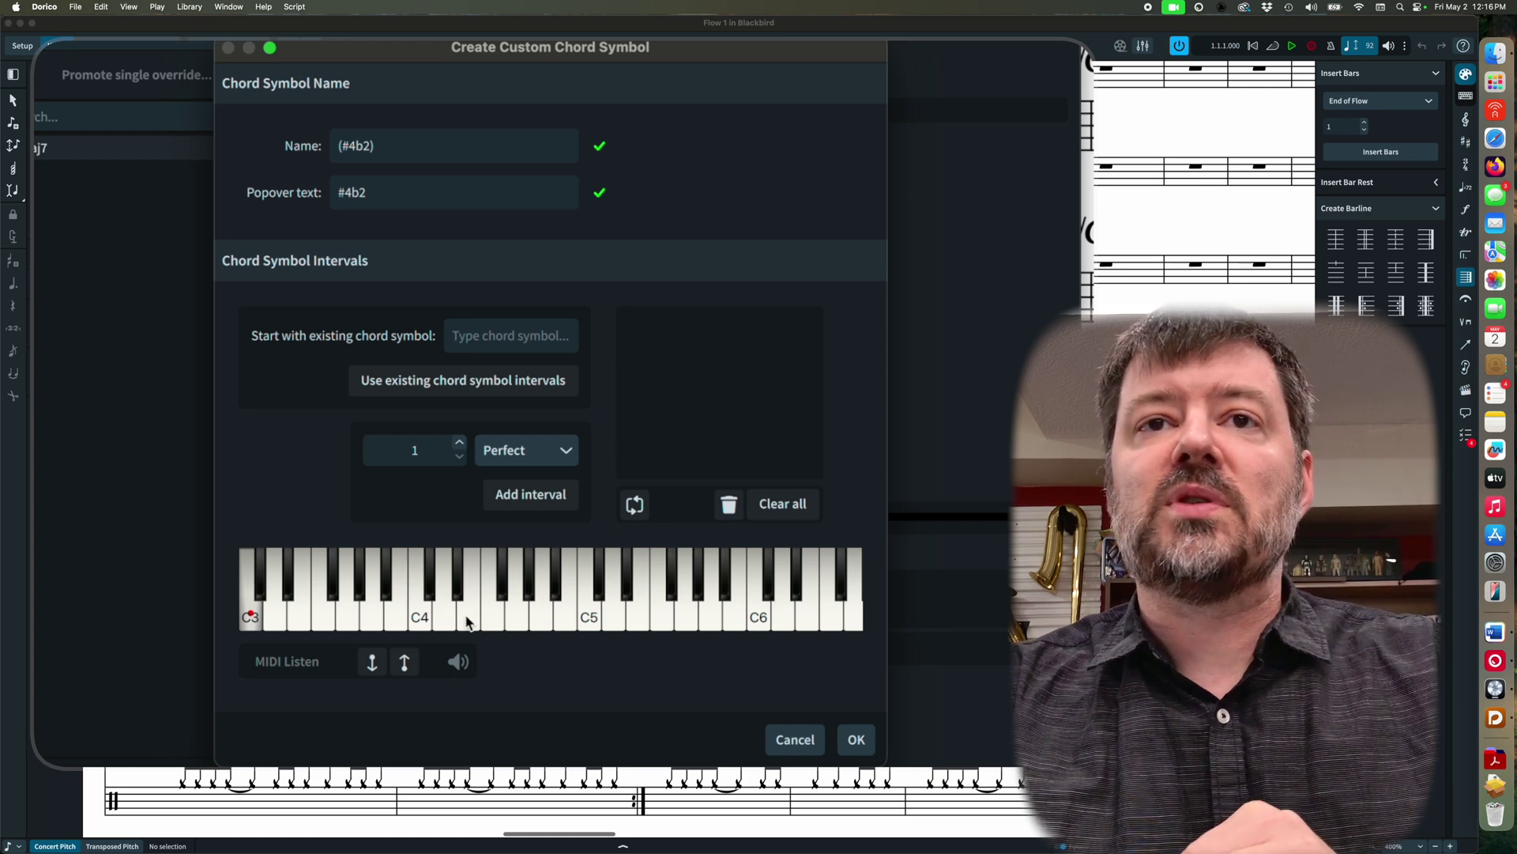
click(470, 616)
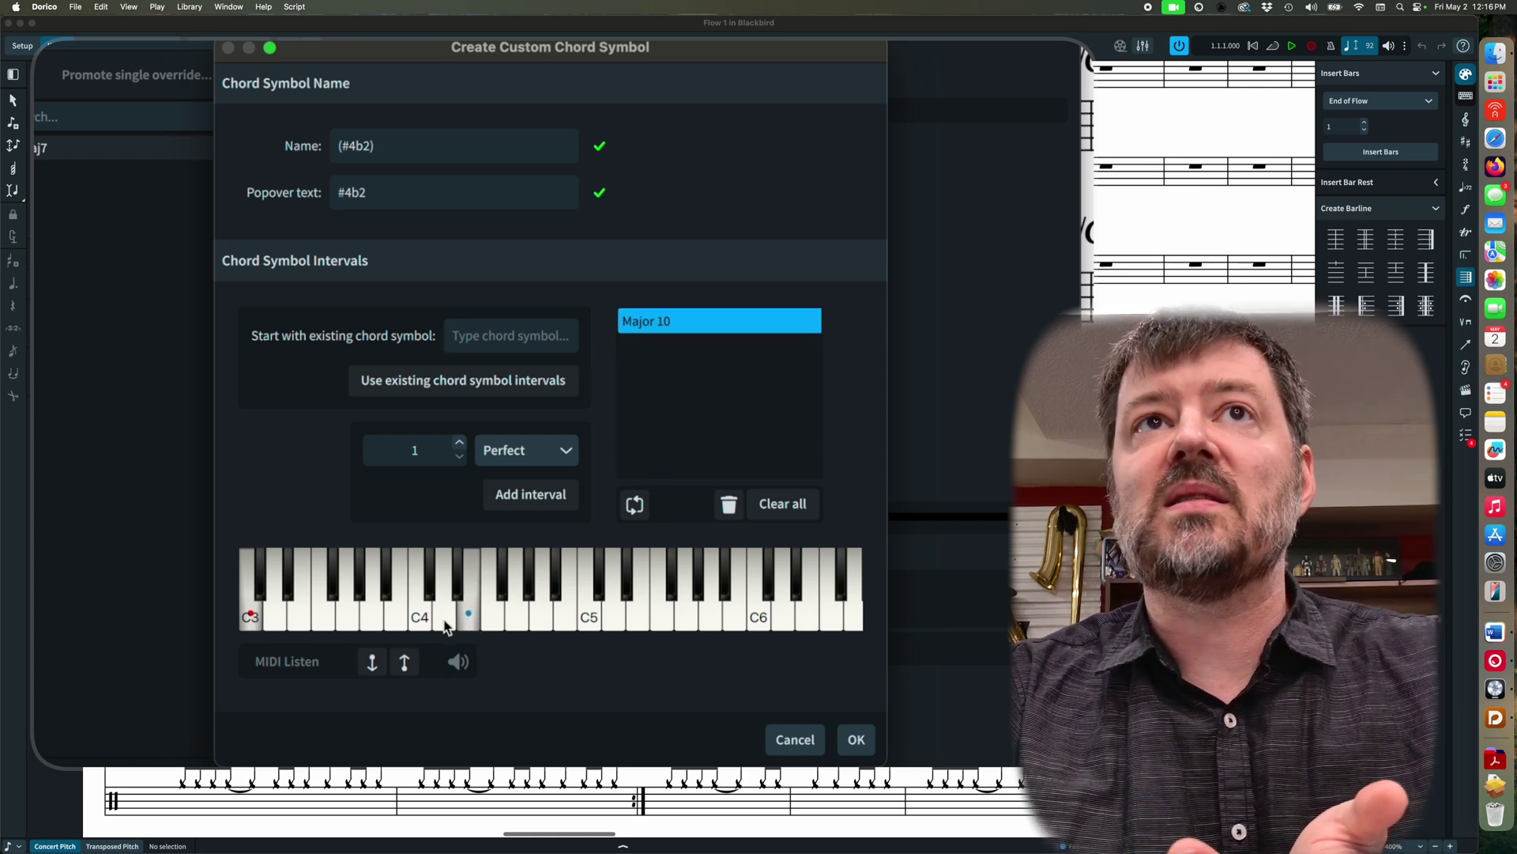
click(504, 583)
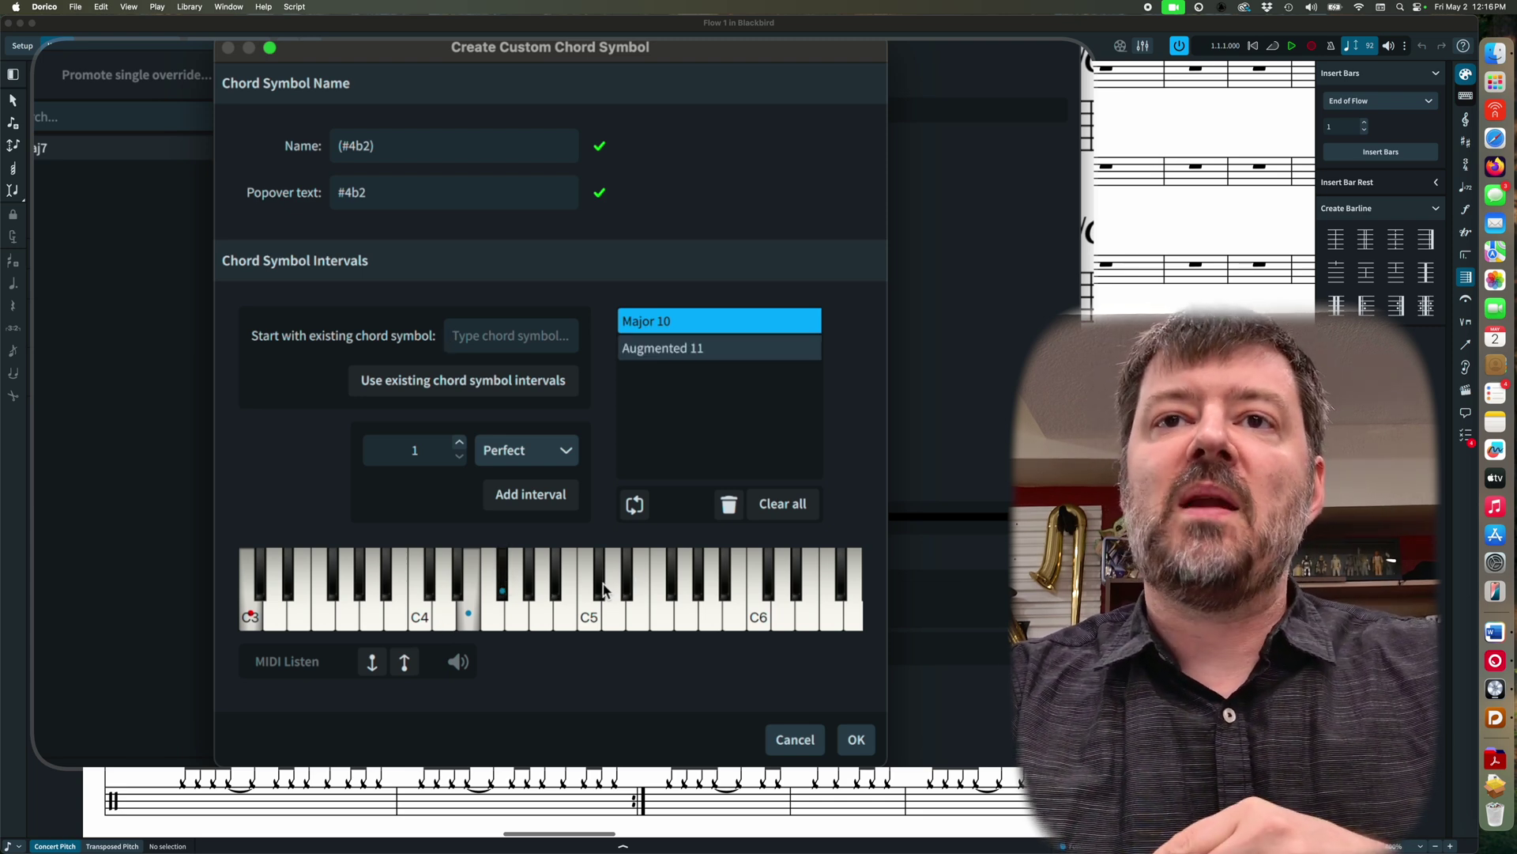
click(599, 589)
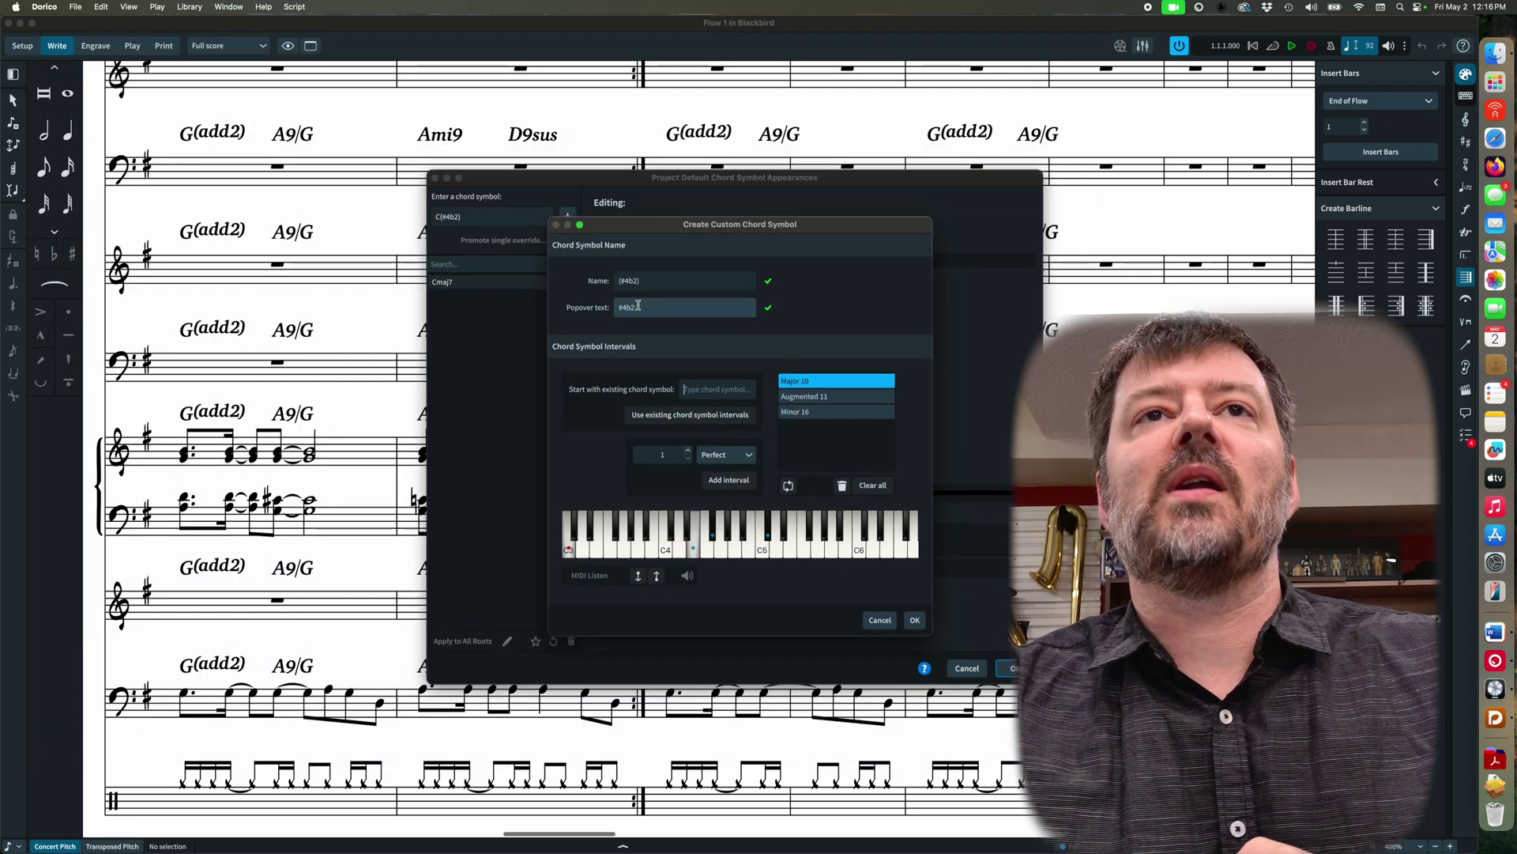
click(340, 192)
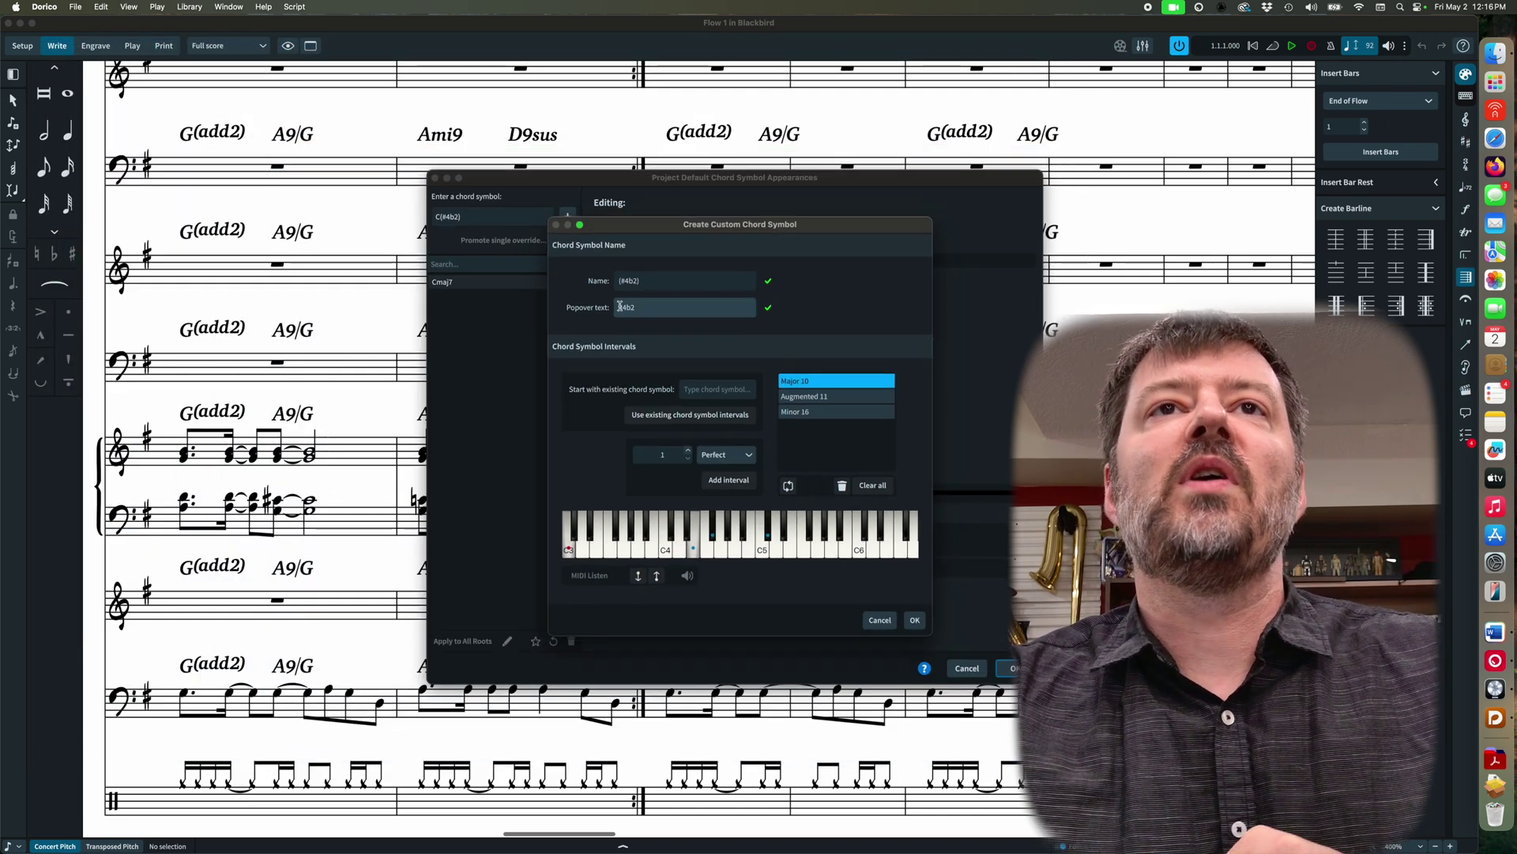
click(635, 282)
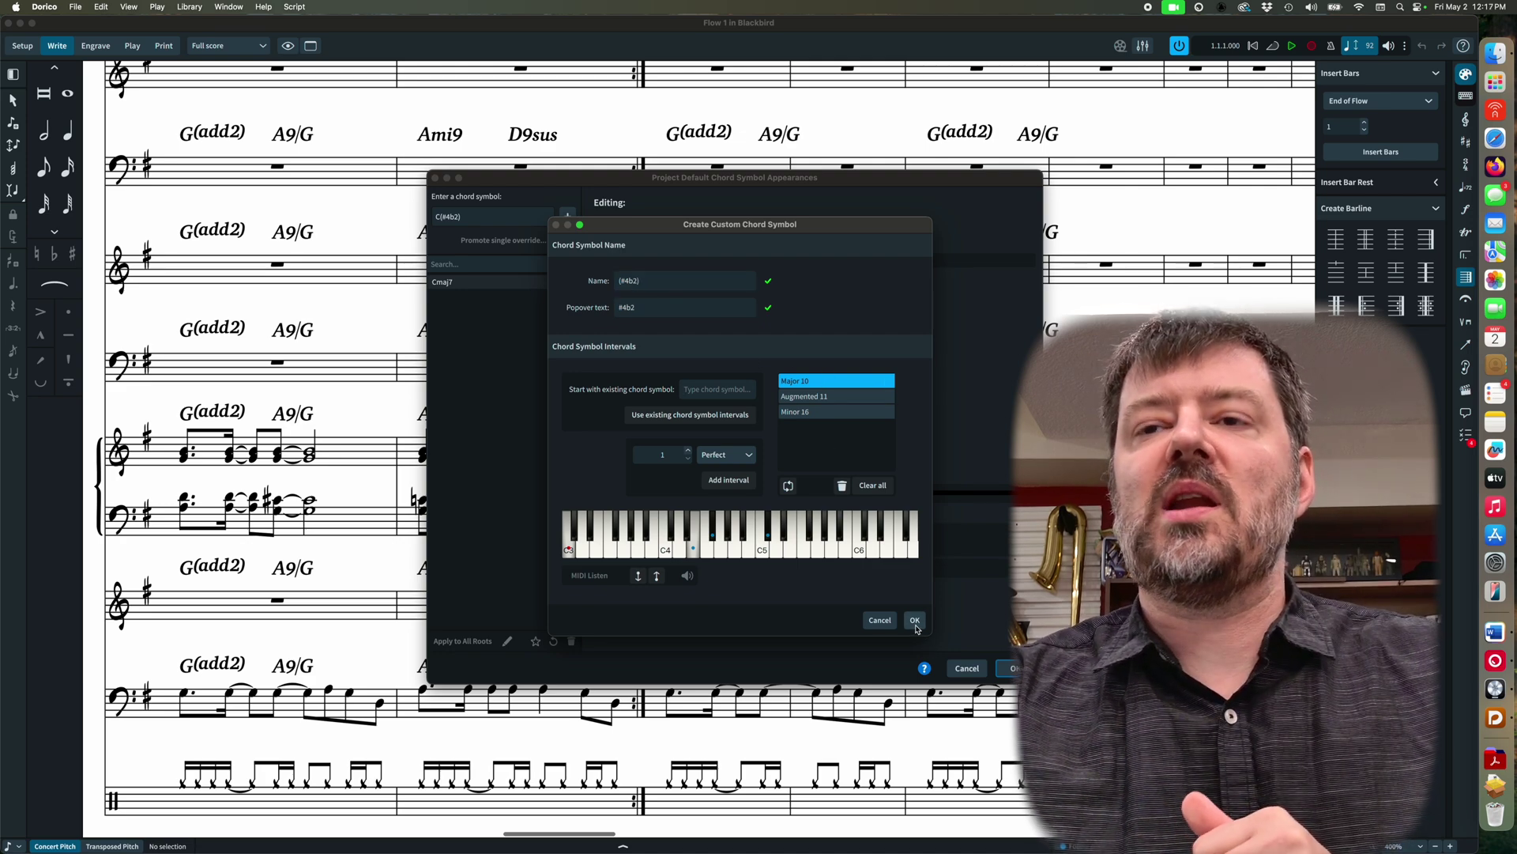
Save the (#4b2) custom chord type and apply the project default chord symbol appearances
click(914, 621)
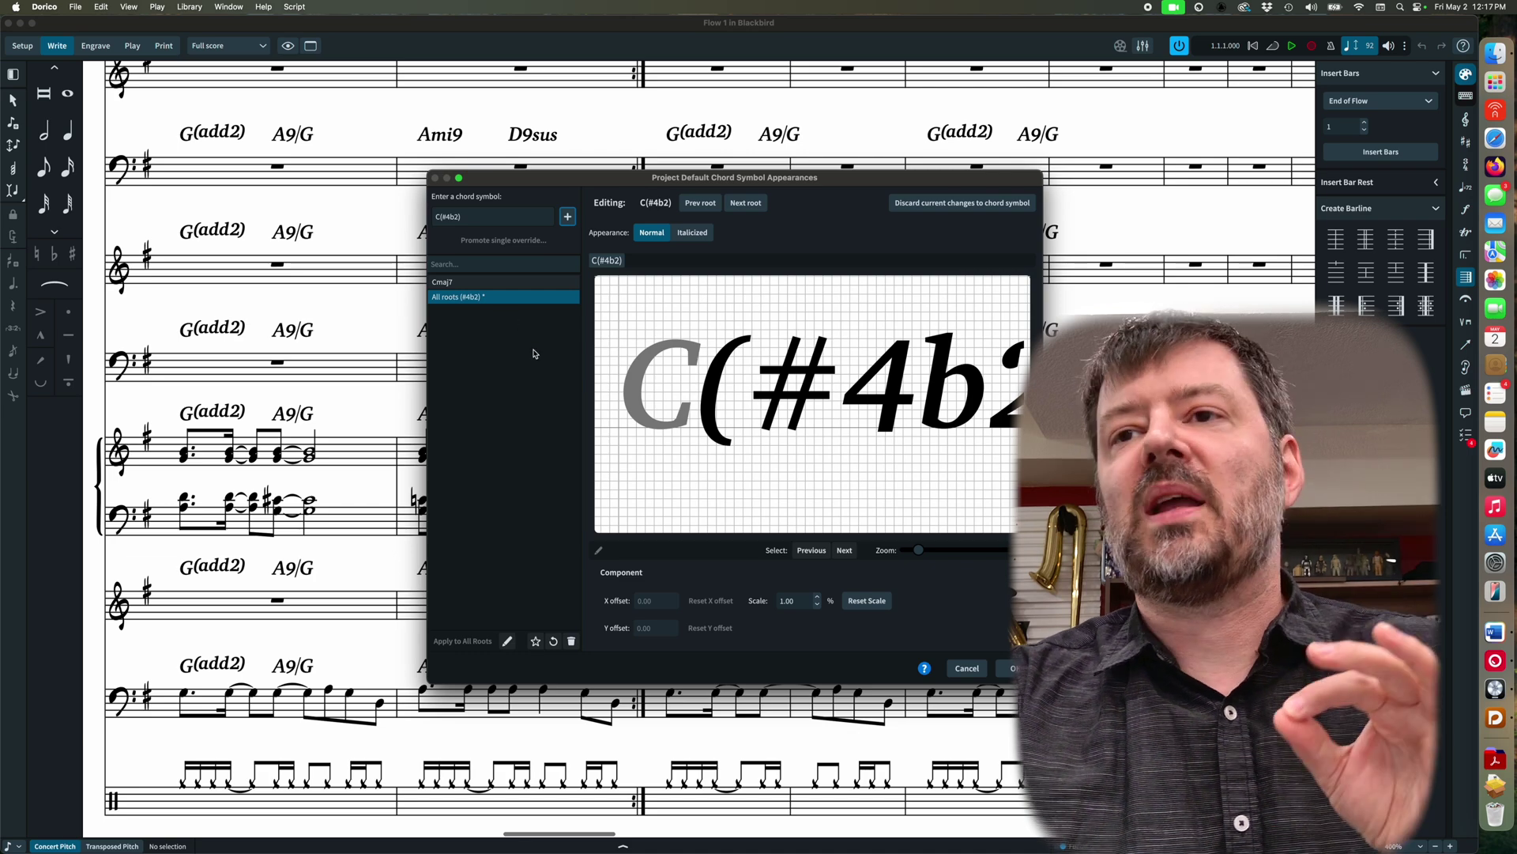
click(1011, 668)
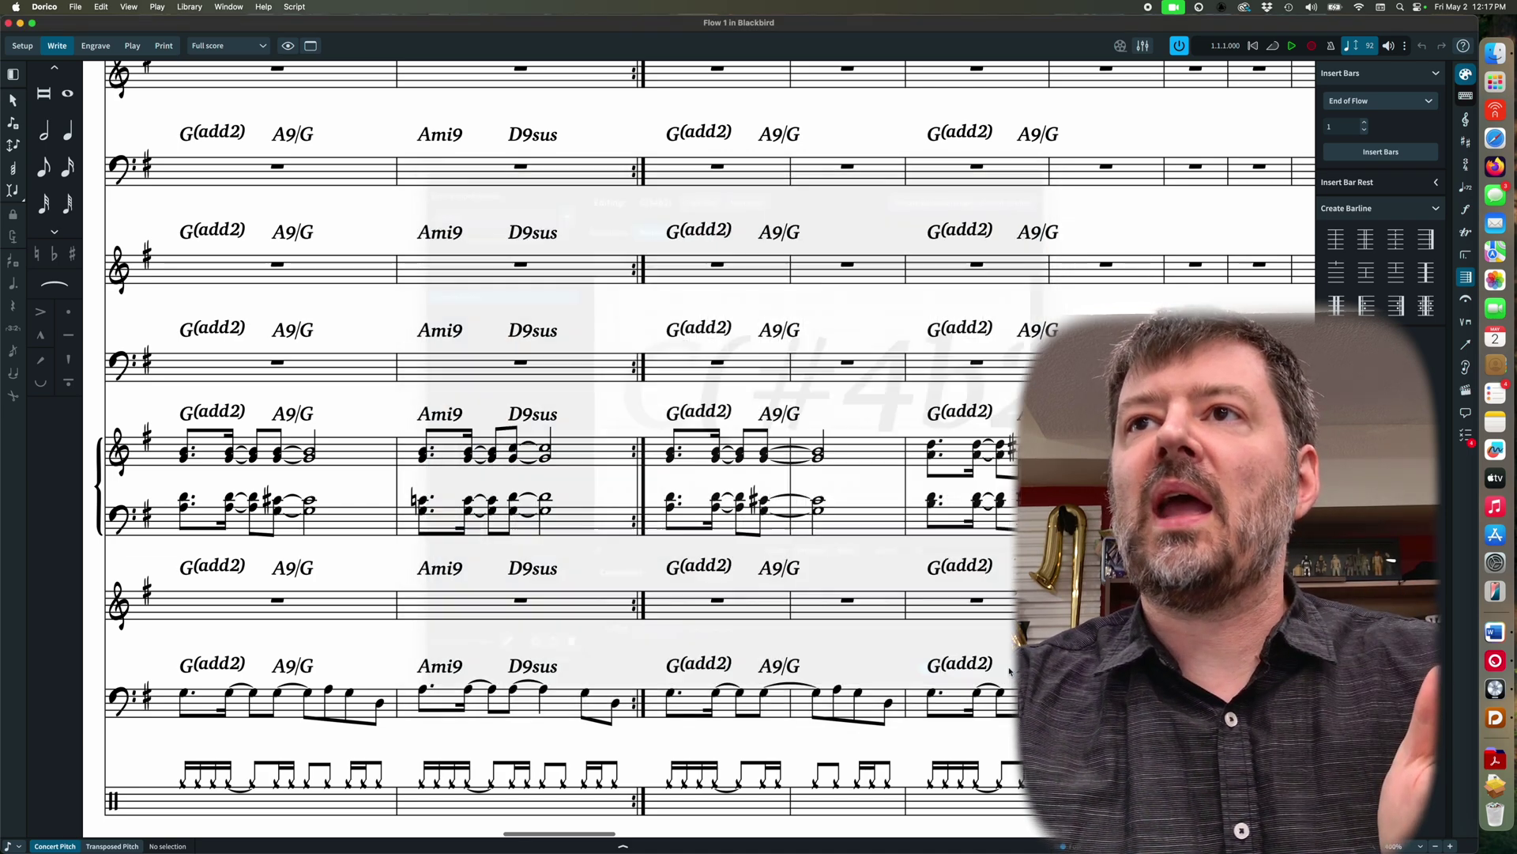
Enter the chord symbol C#4b2 at bar 20, directly after the last A9/G chord
click(1012, 449)
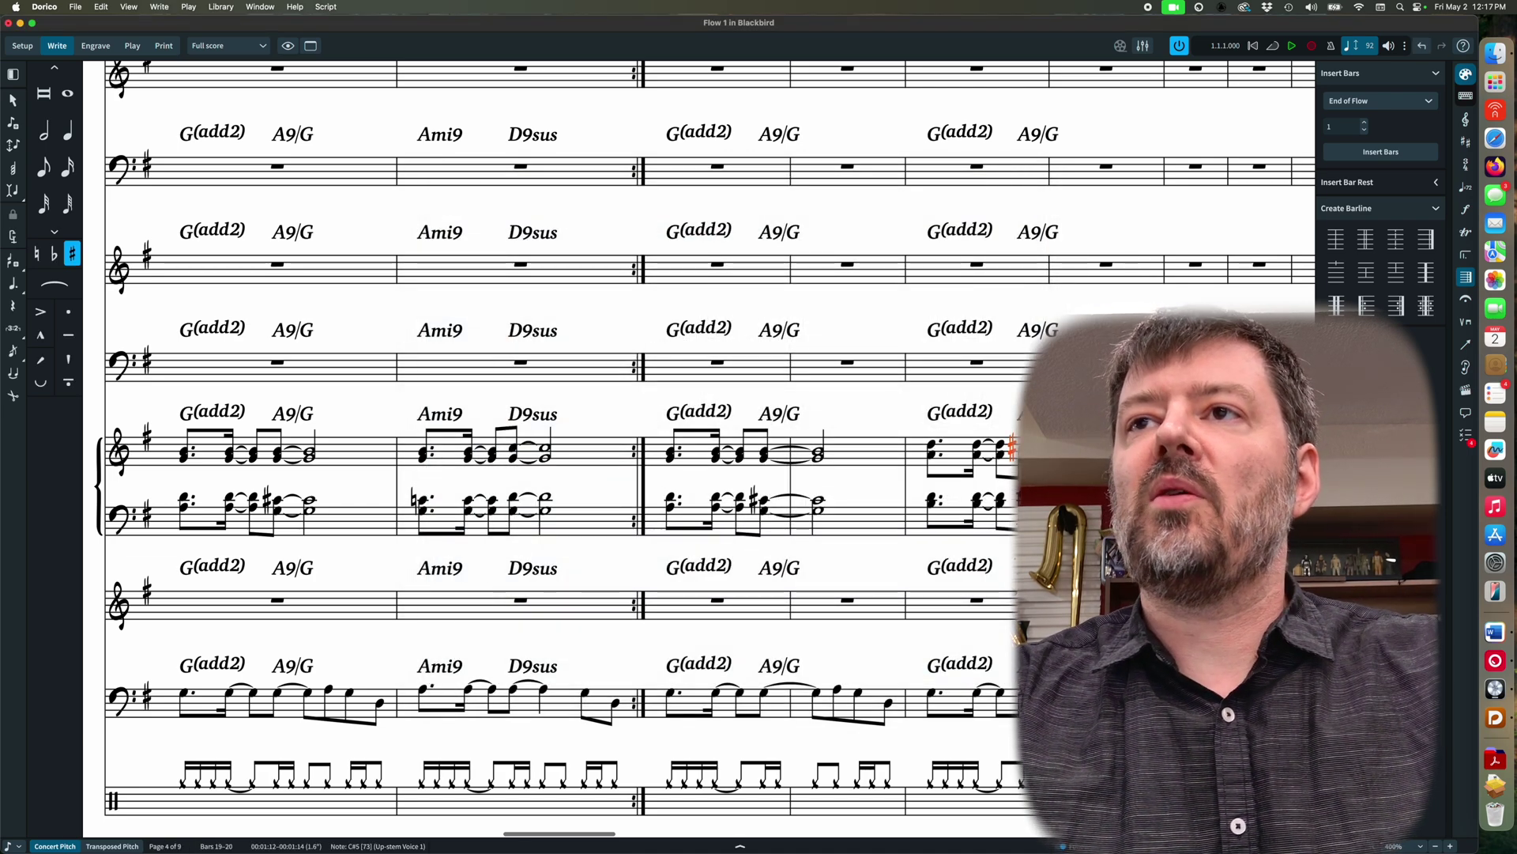
key(shift+d)
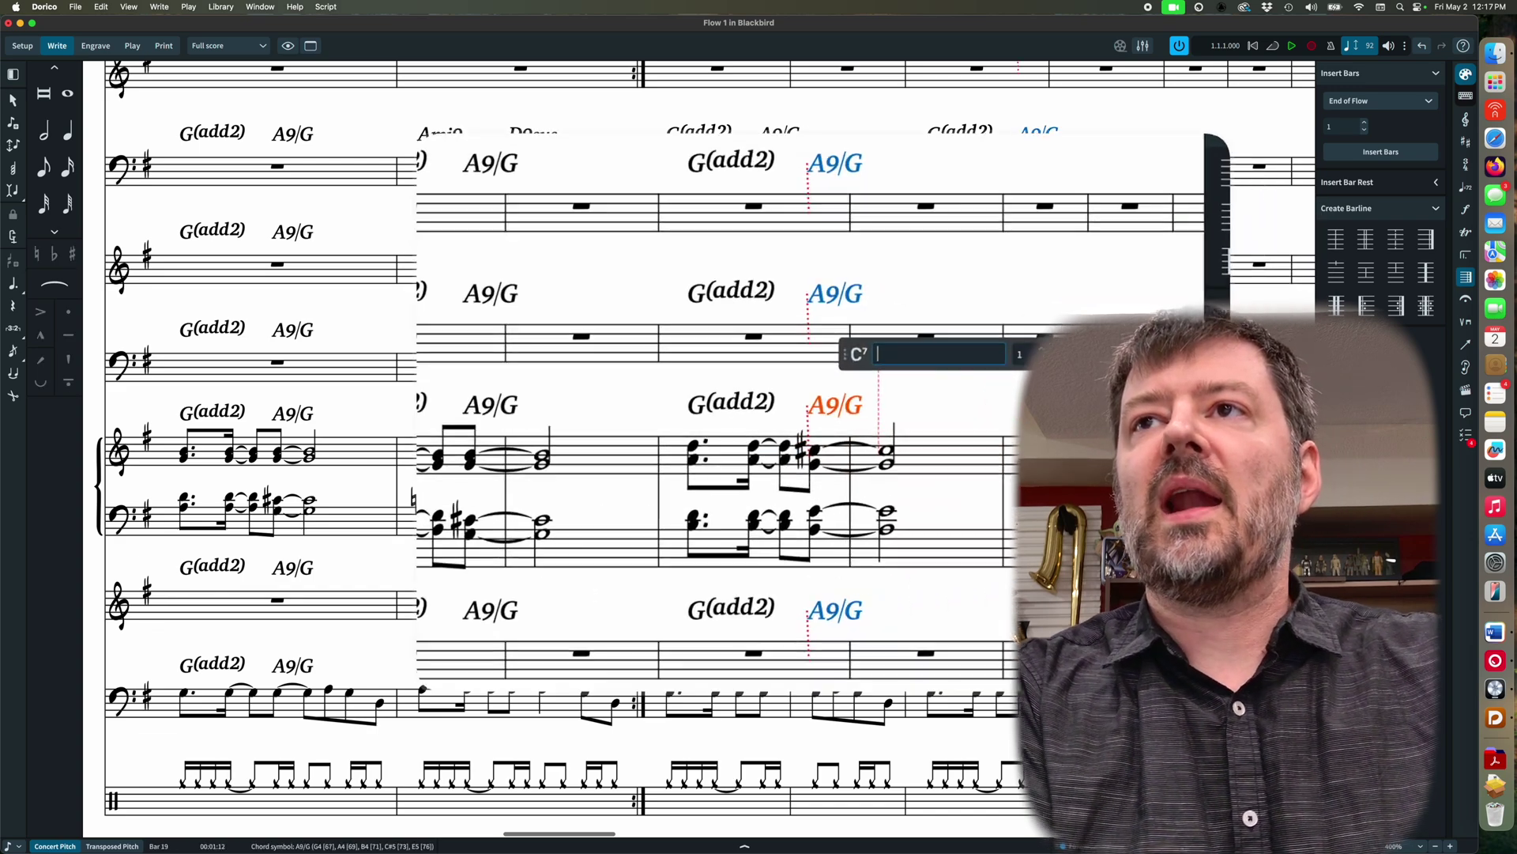
text(C)
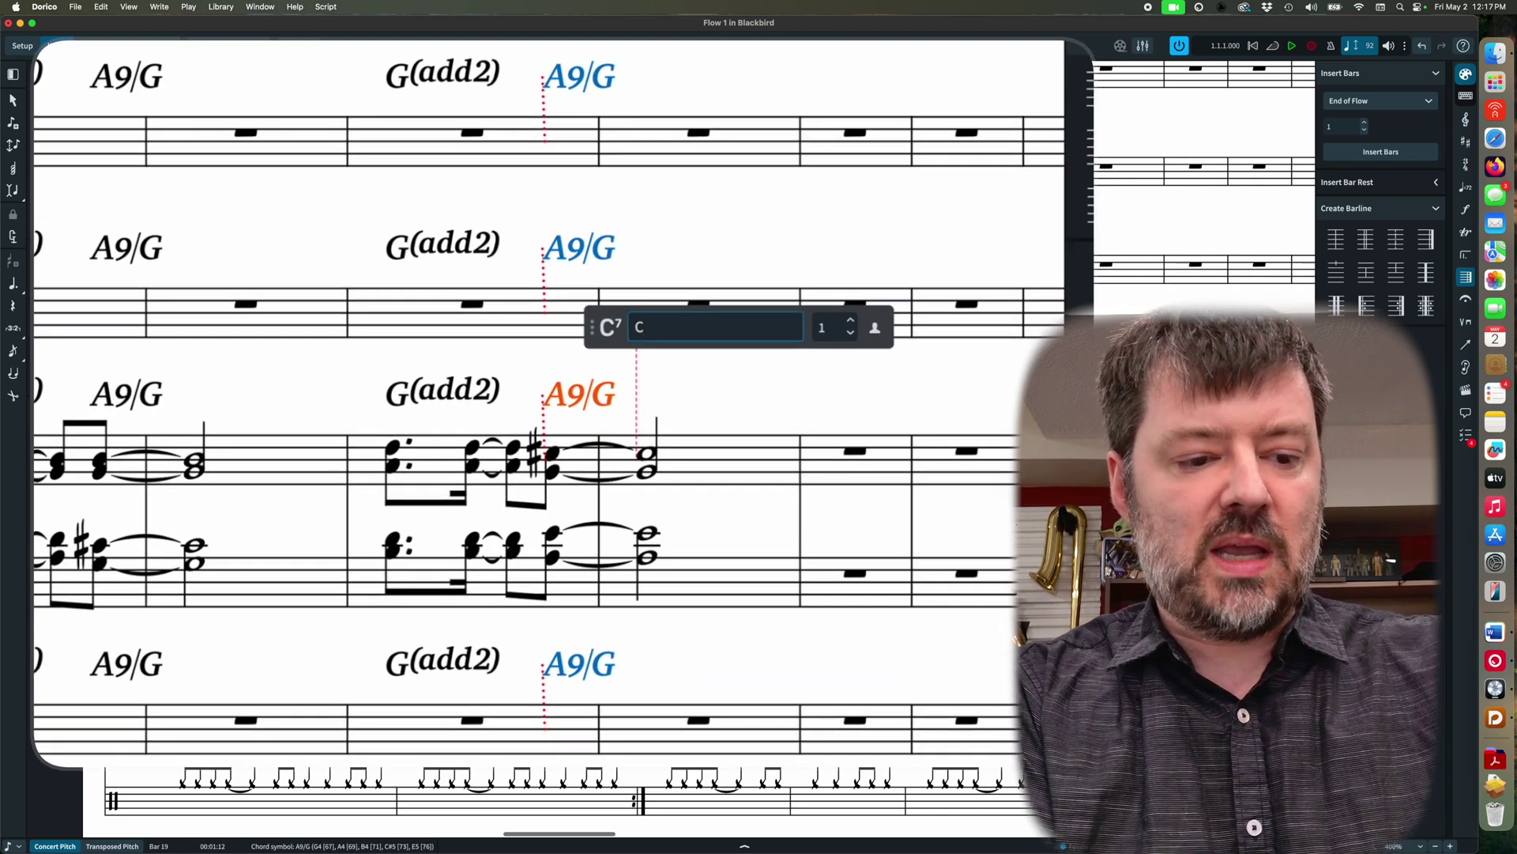
text(#4)
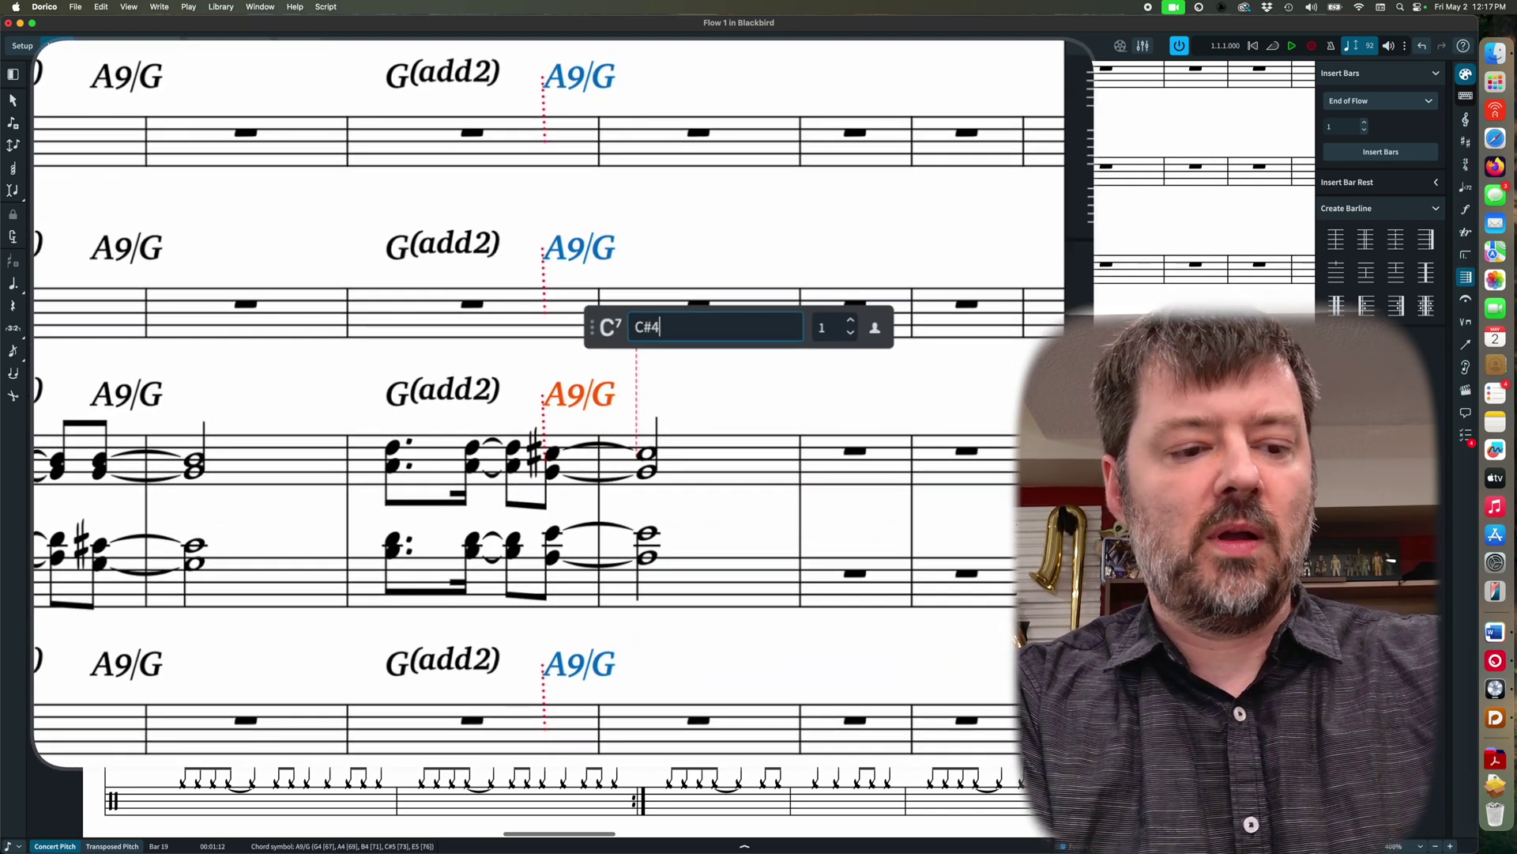
text(b2)
key(Return)
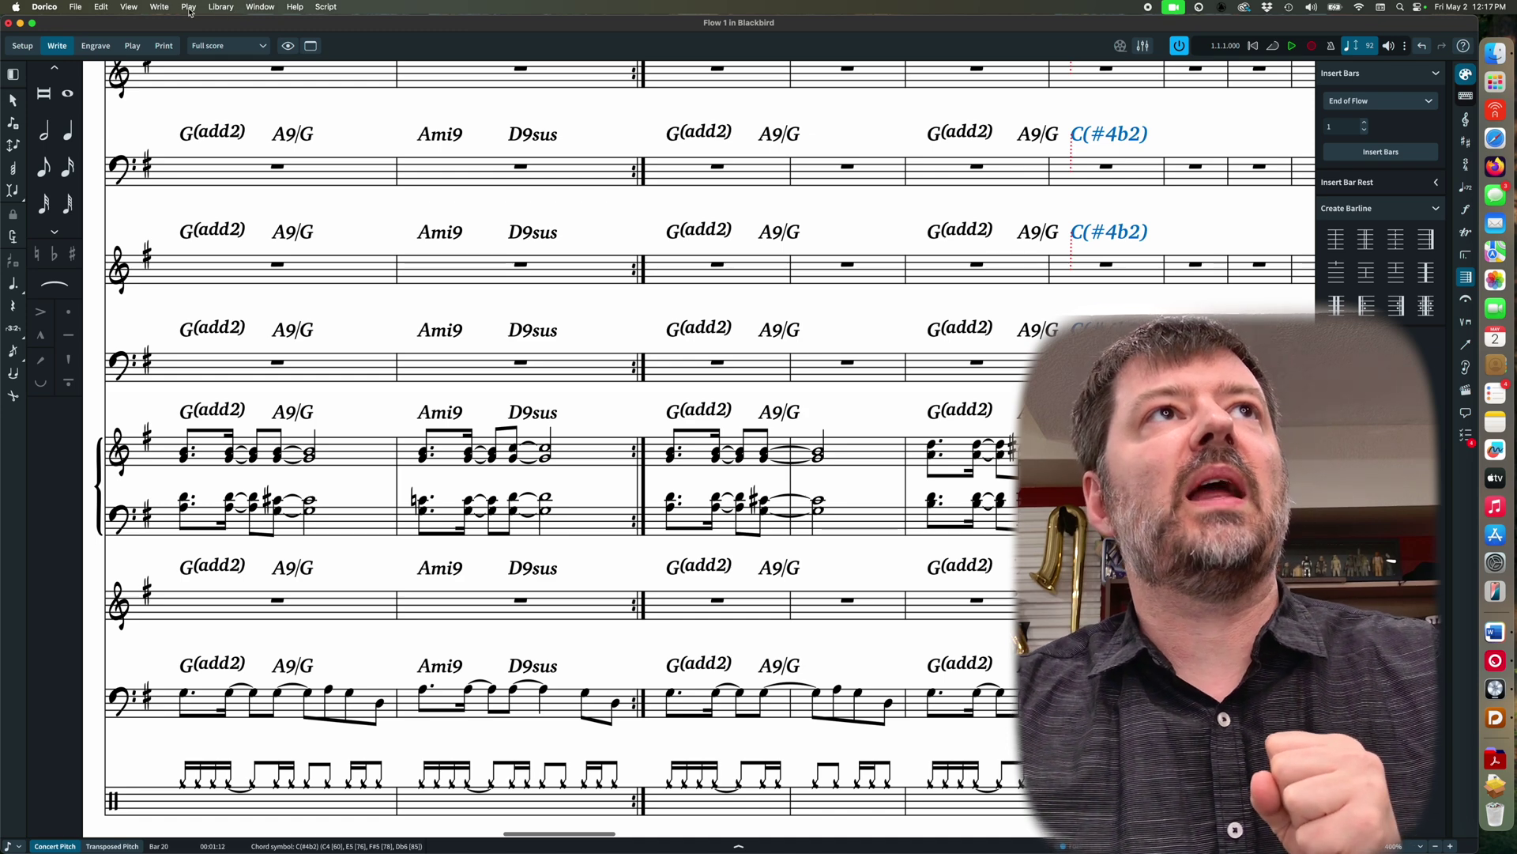
Open the (#4b2) suffix component of the project default chord symbol for editing and delete its plain text
click(221, 6)
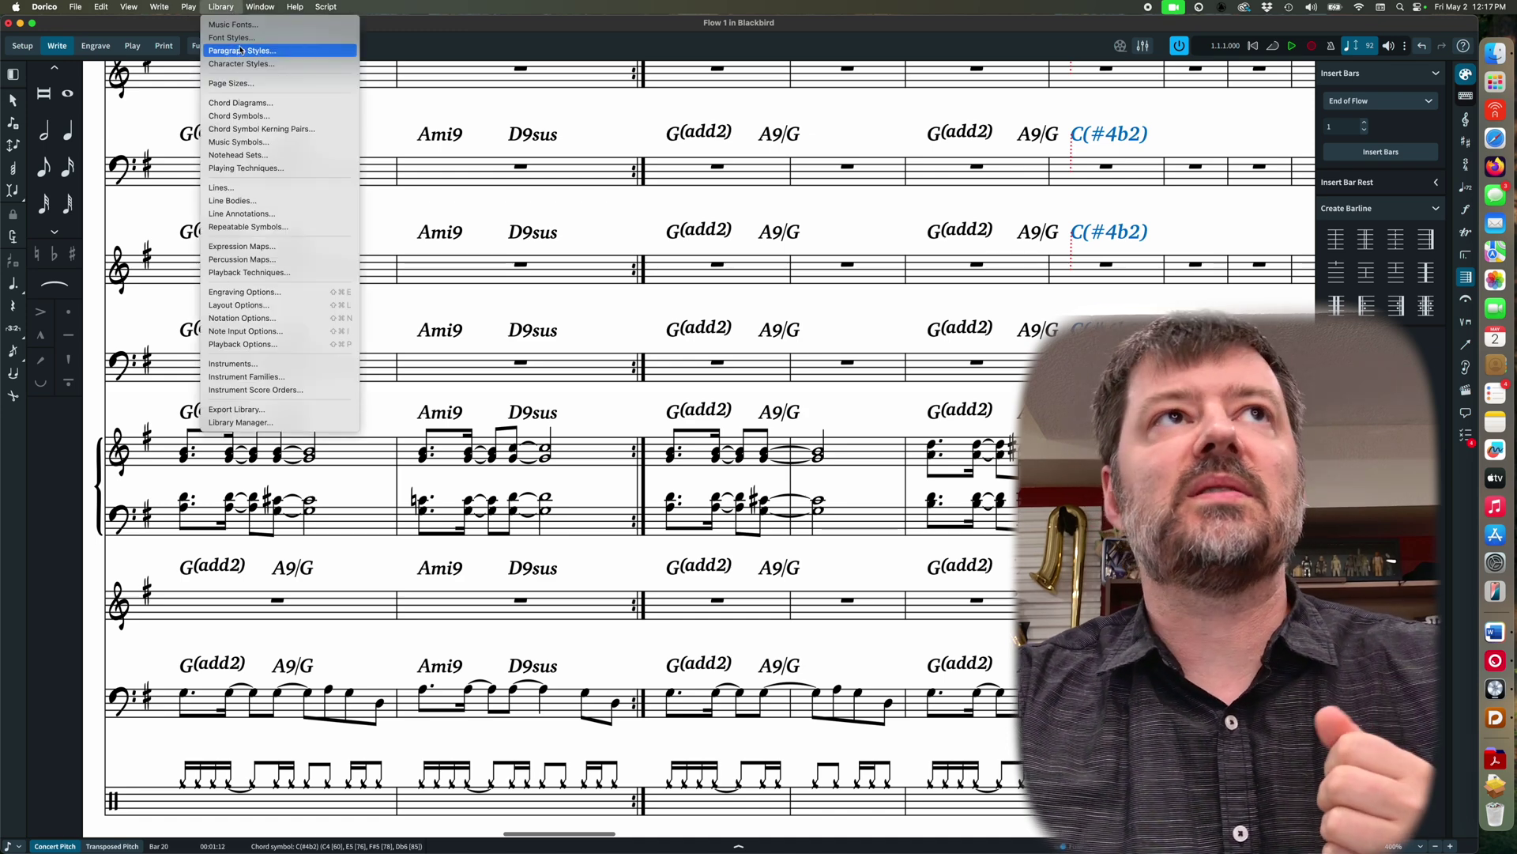
click(239, 115)
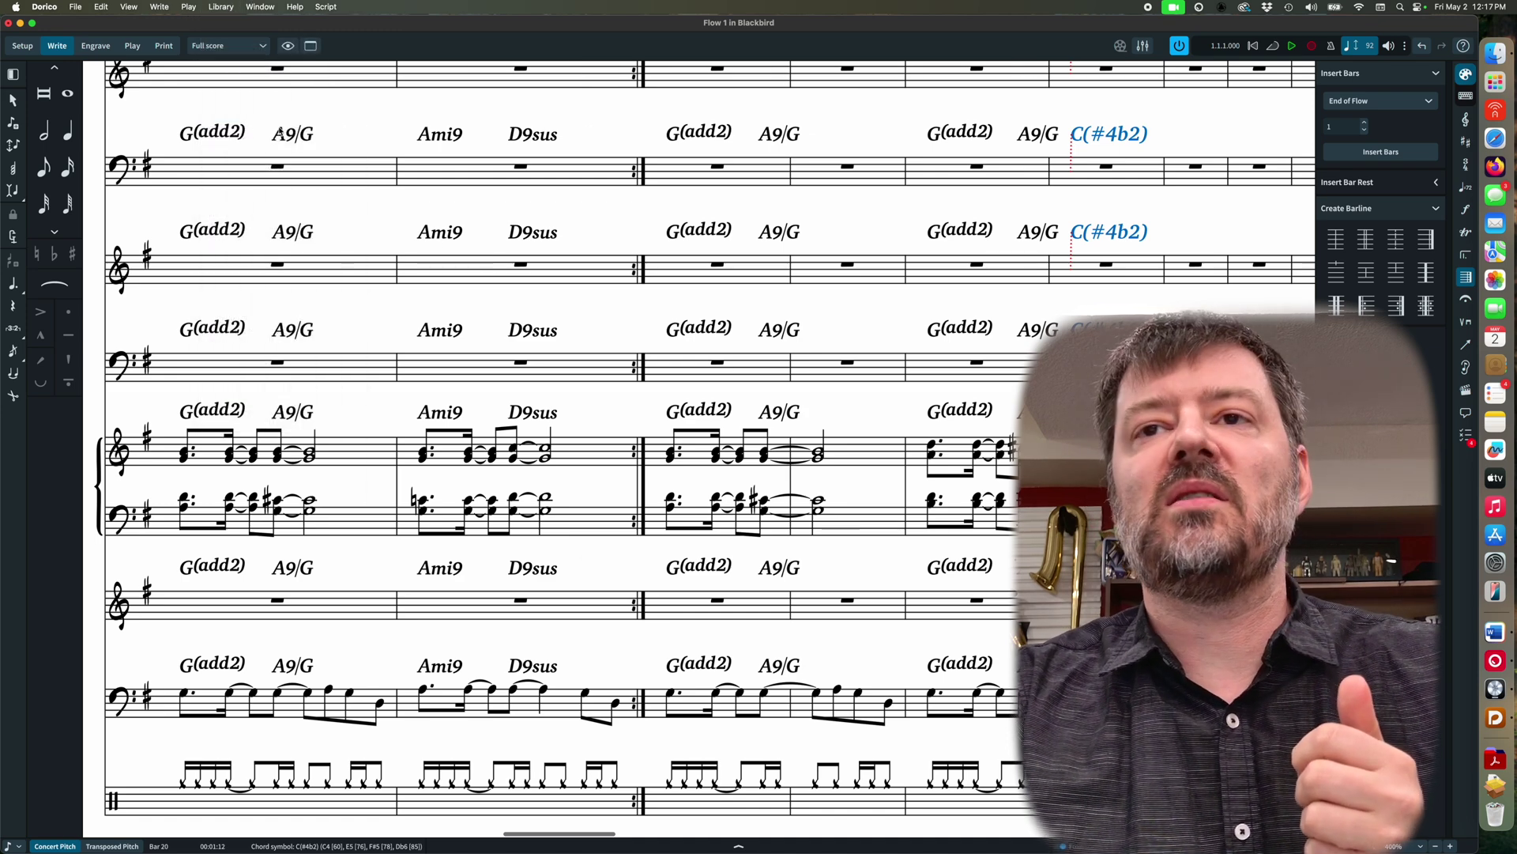
click(472, 282)
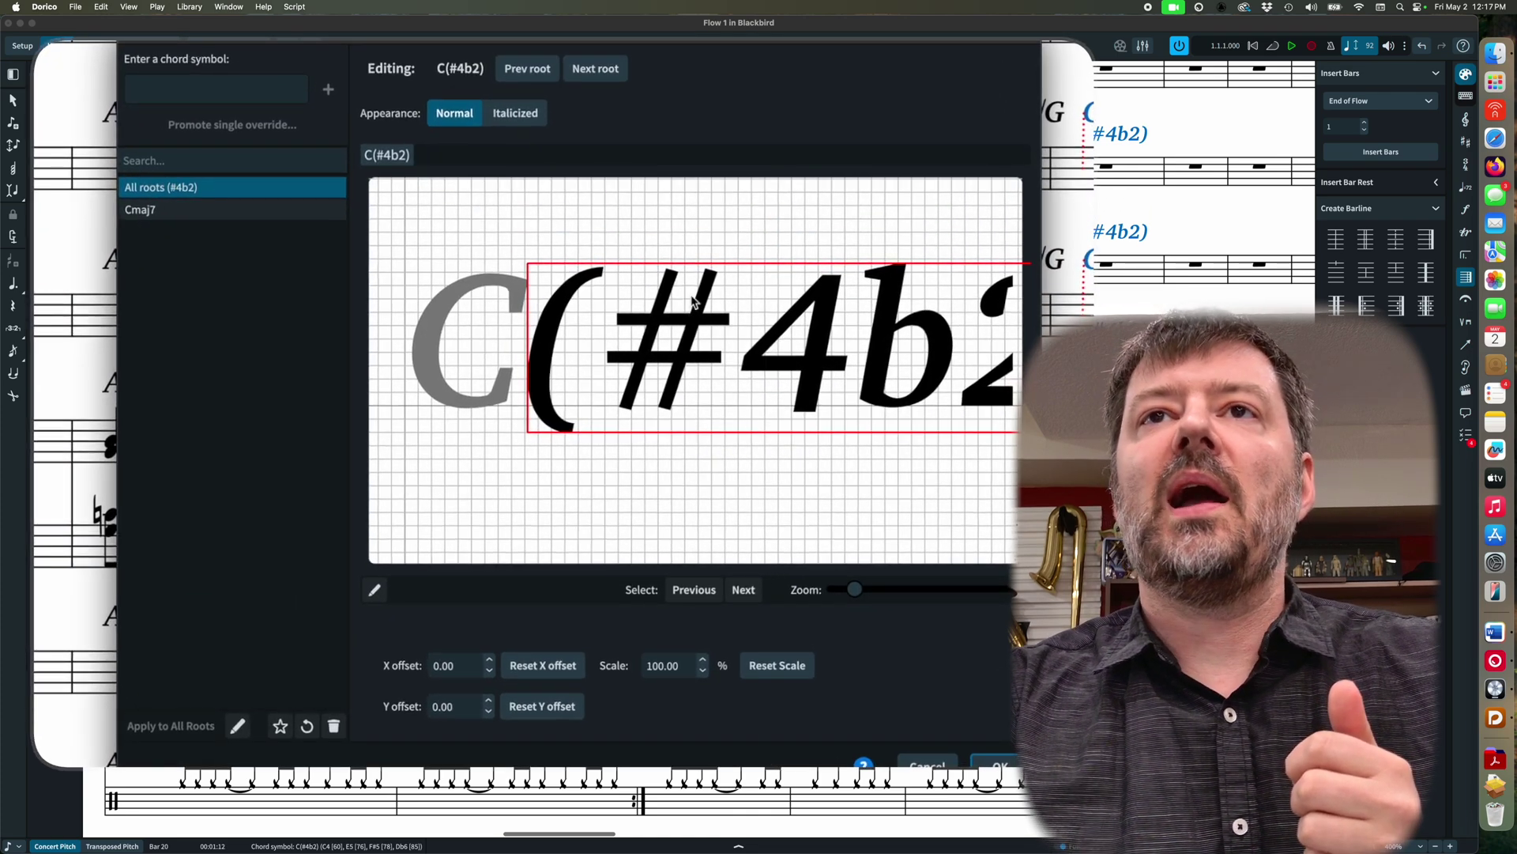
click(695, 333)
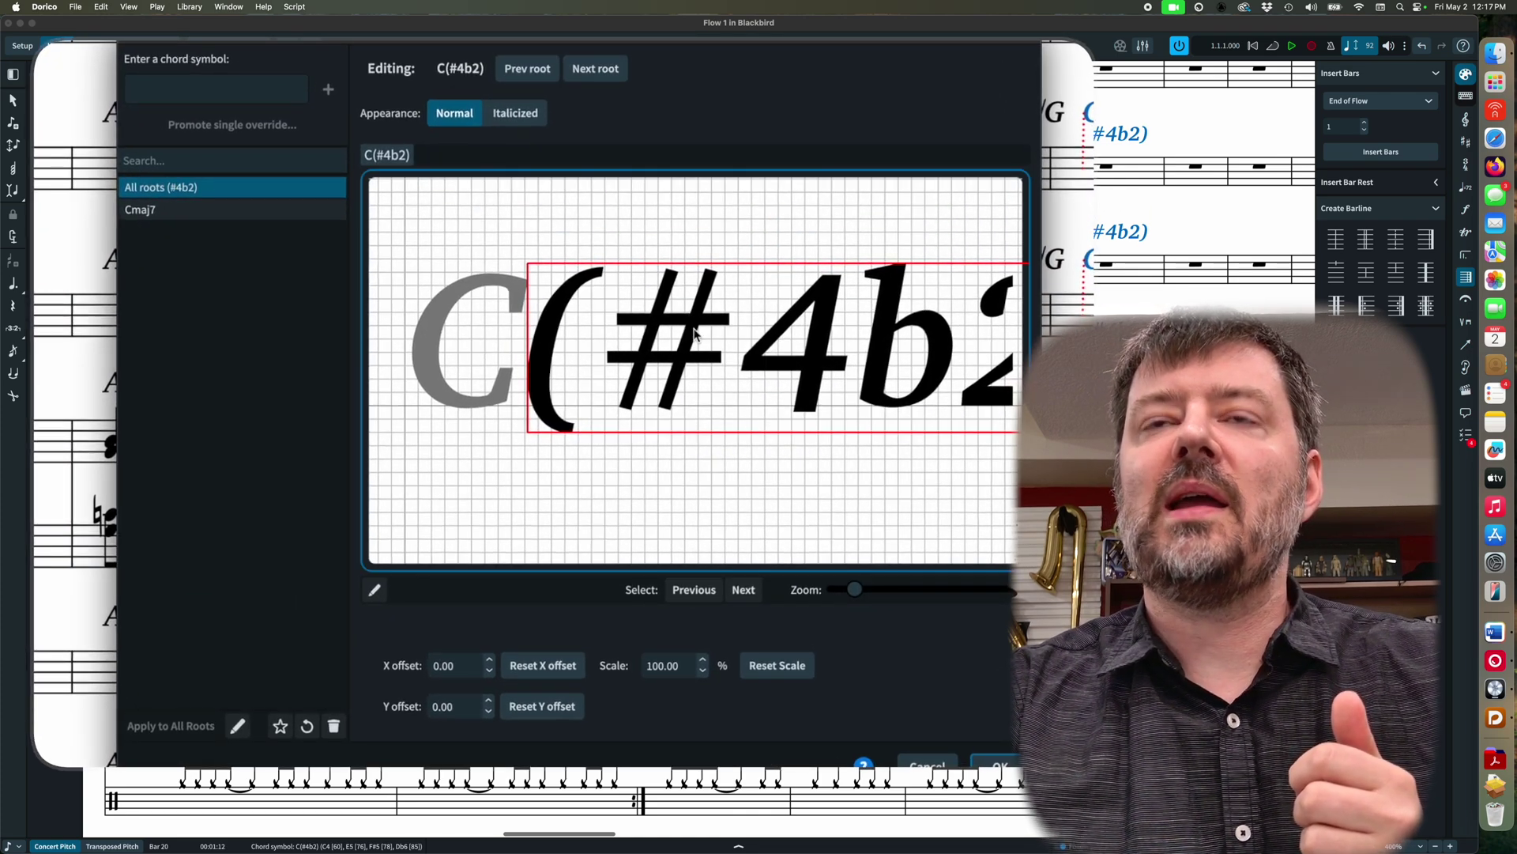
click(379, 590)
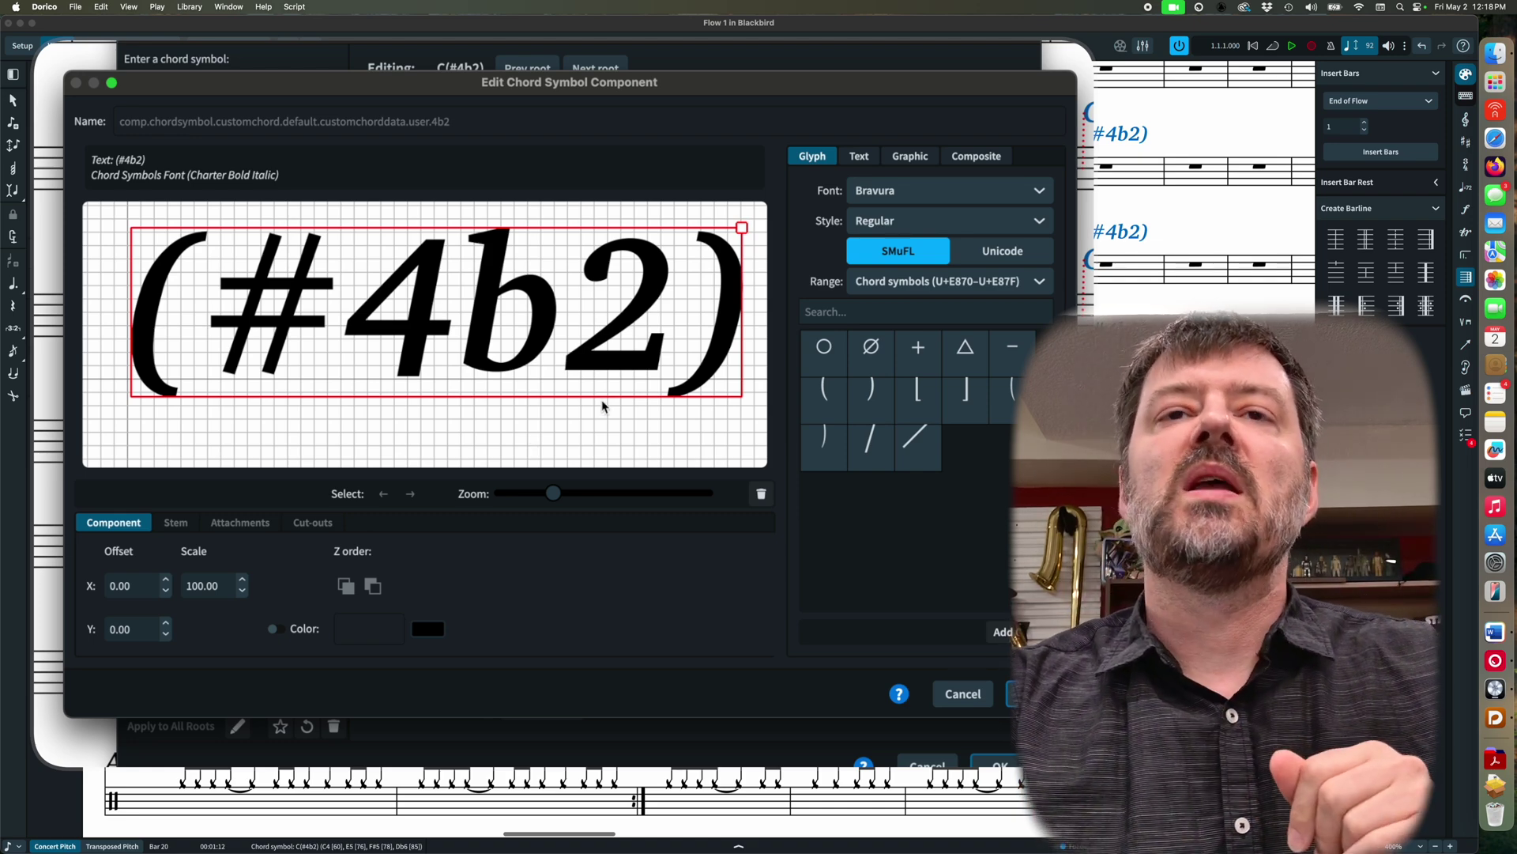
click(761, 497)
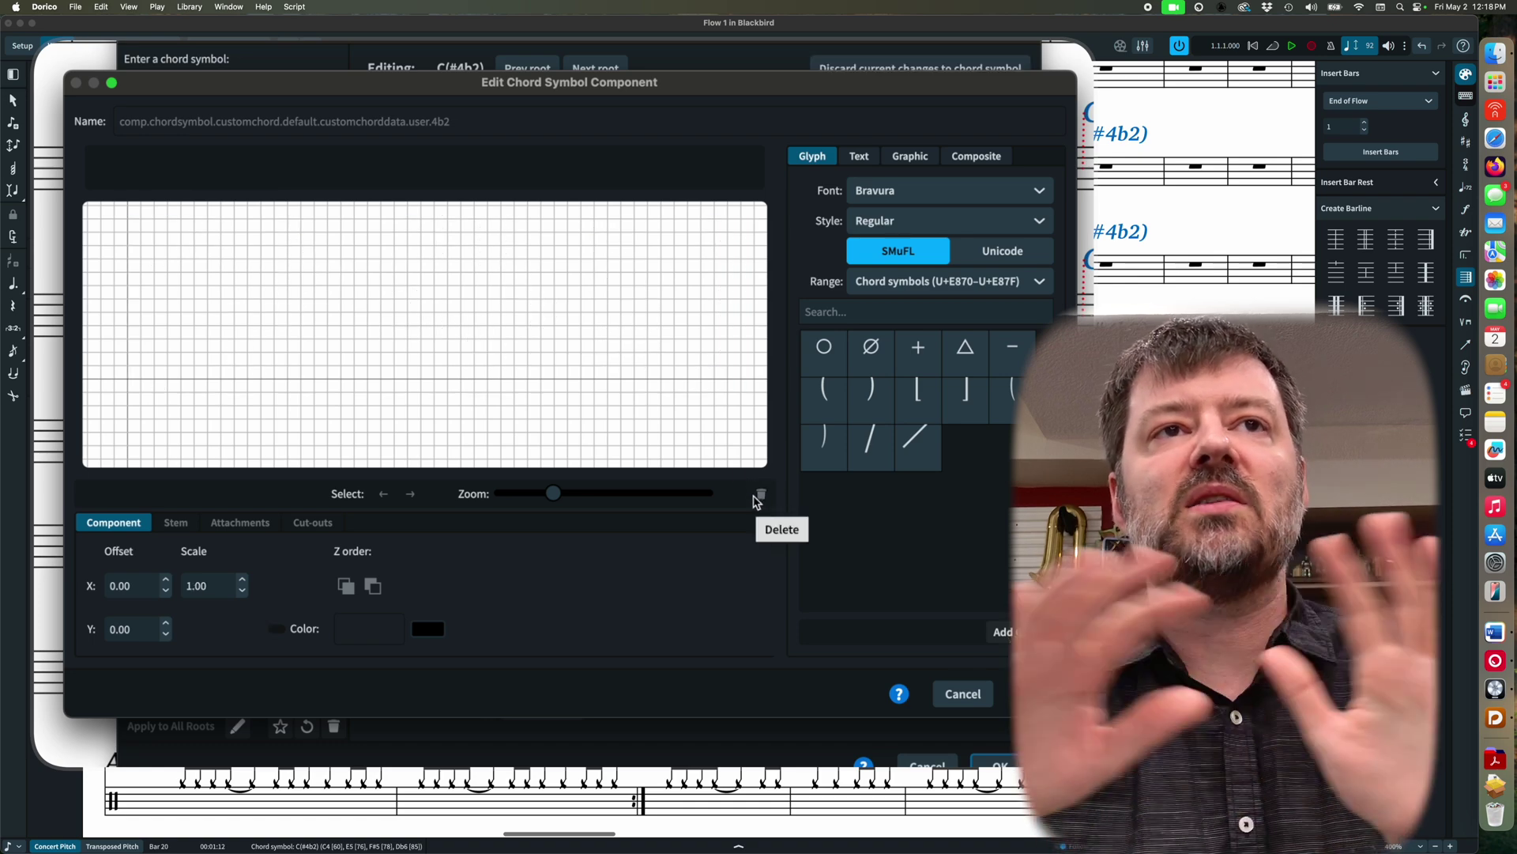
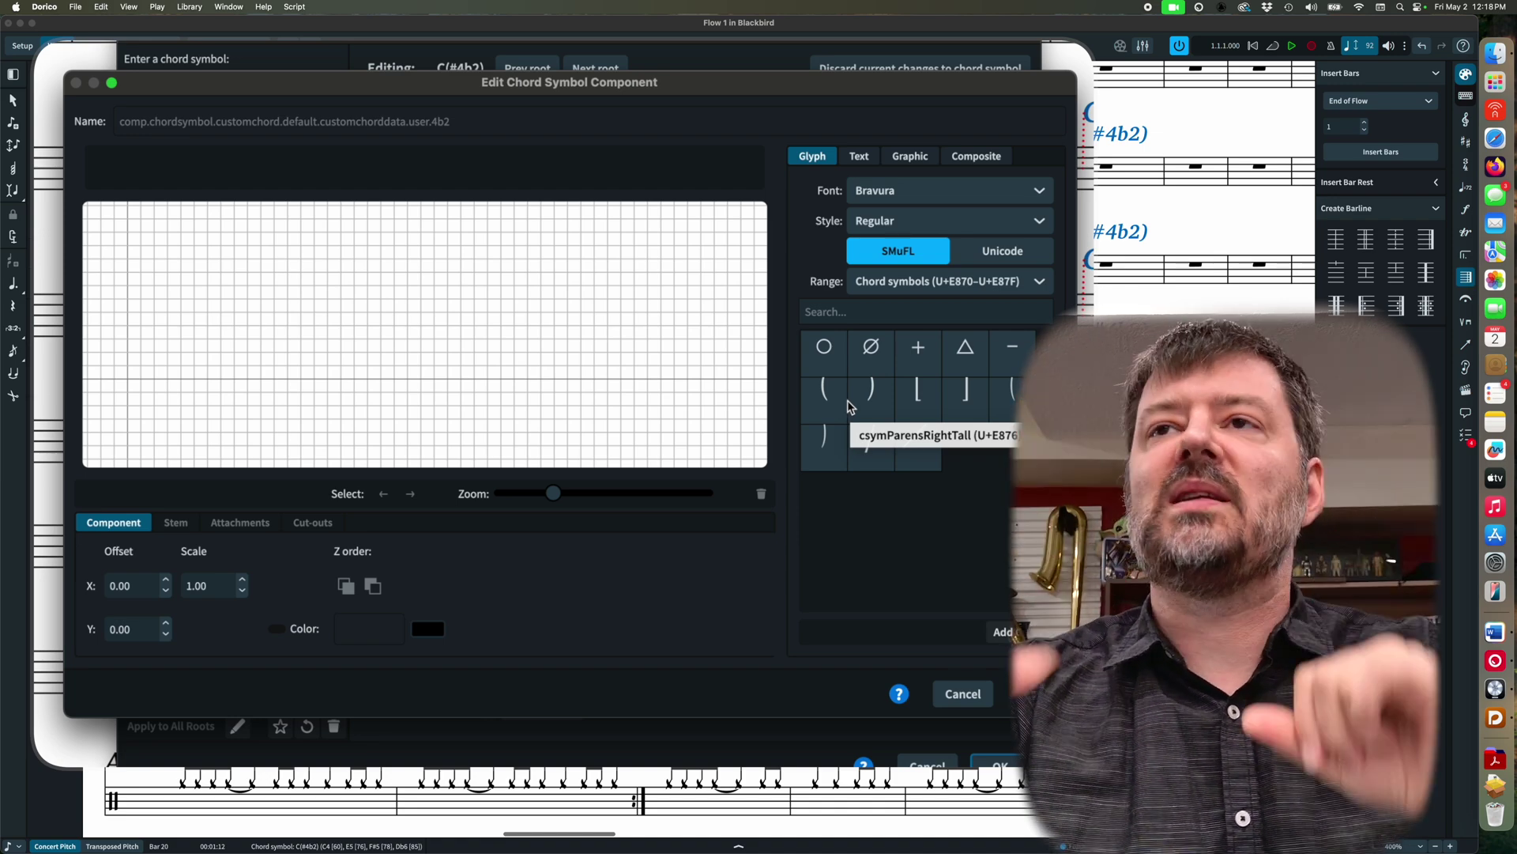
Add the Bravura triple-height left parenthesis glyph (U+E879) to the empty chord symbol component
click(1019, 395)
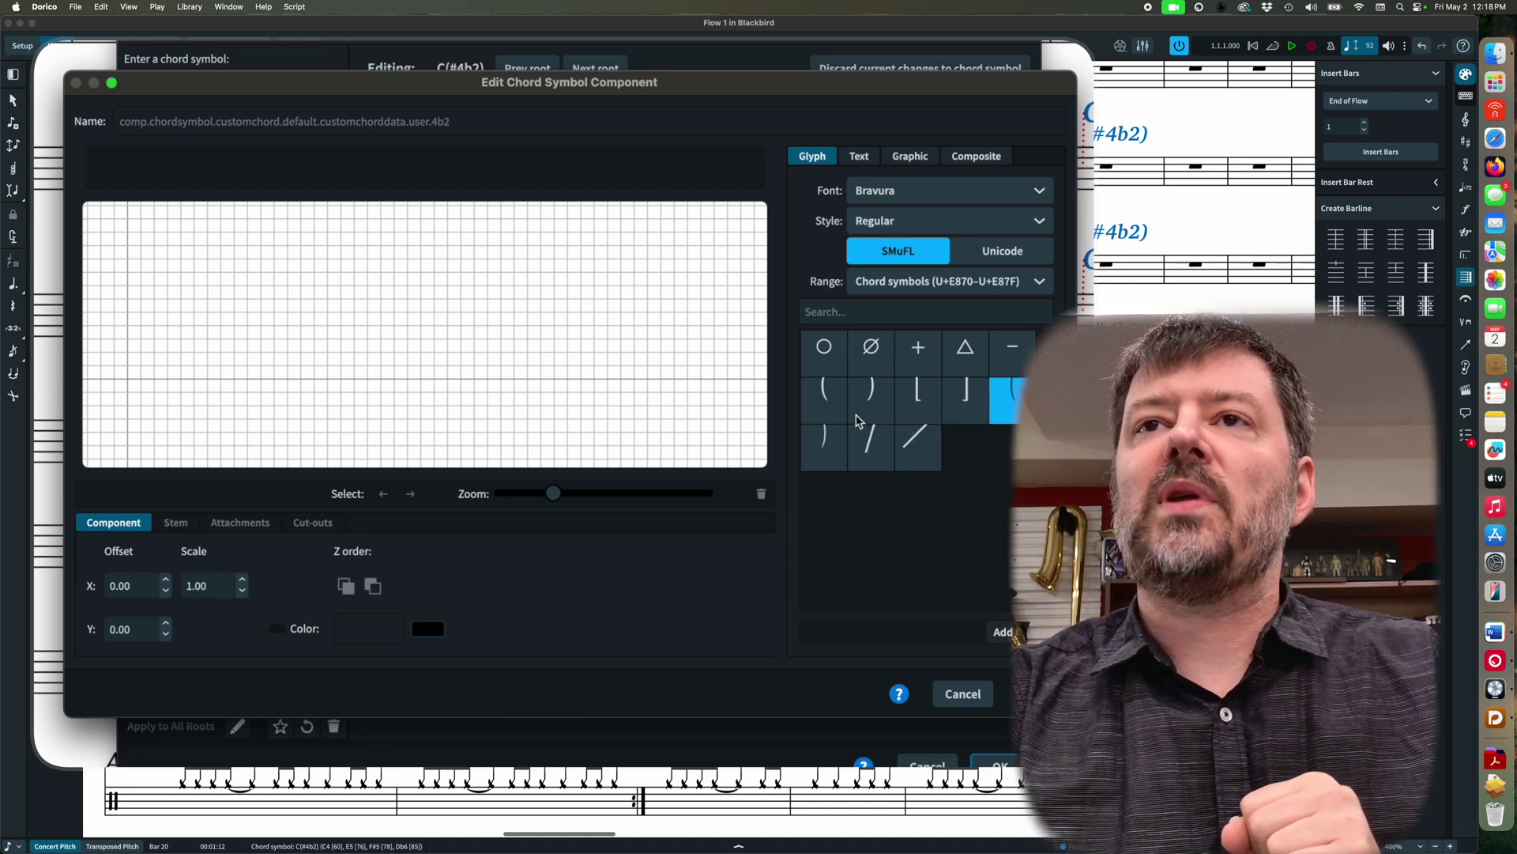
click(828, 409)
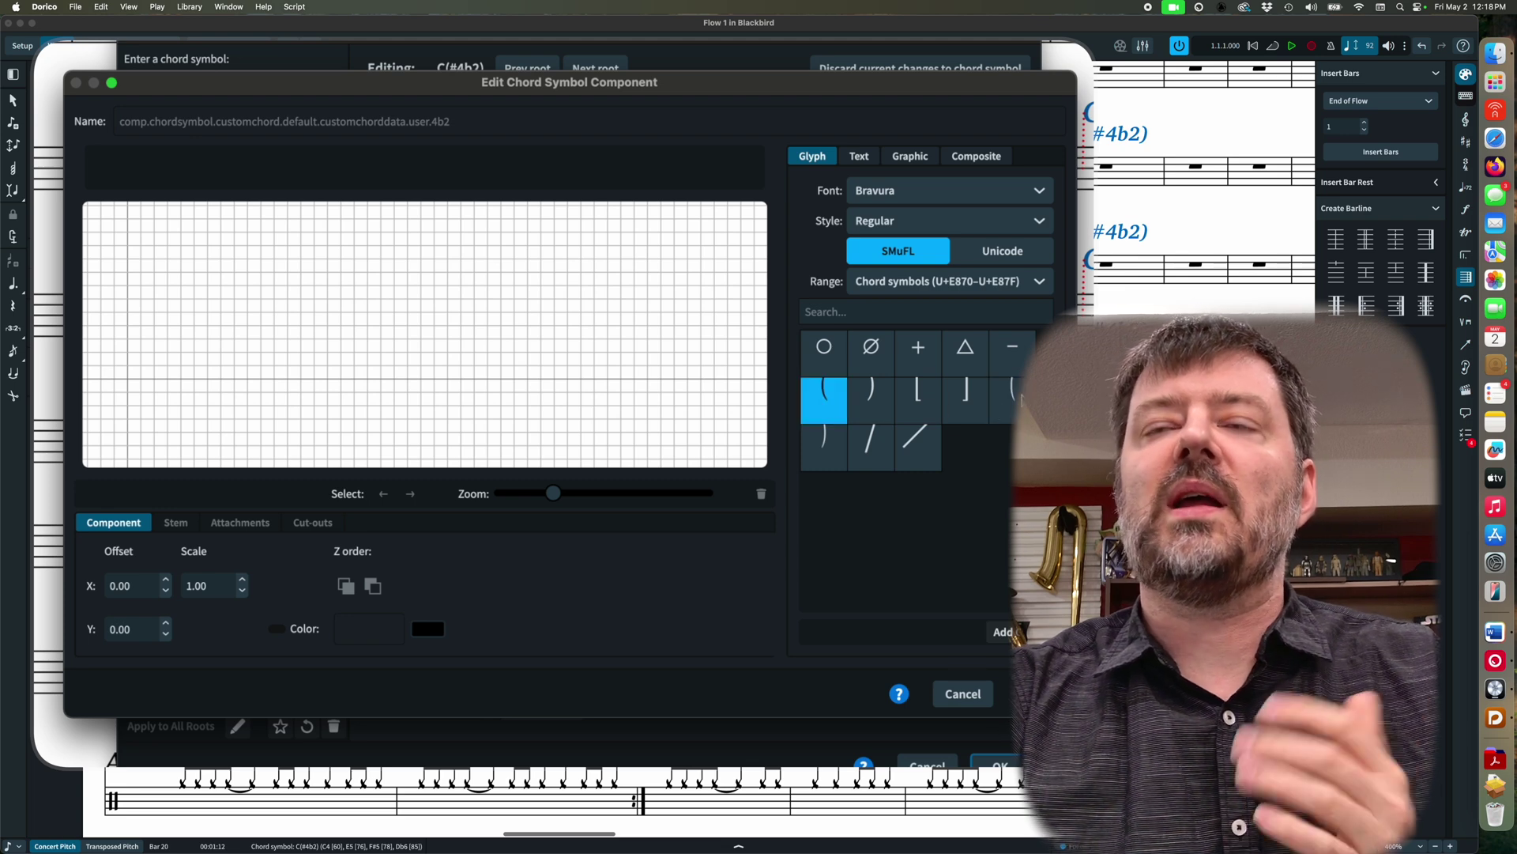
click(1017, 401)
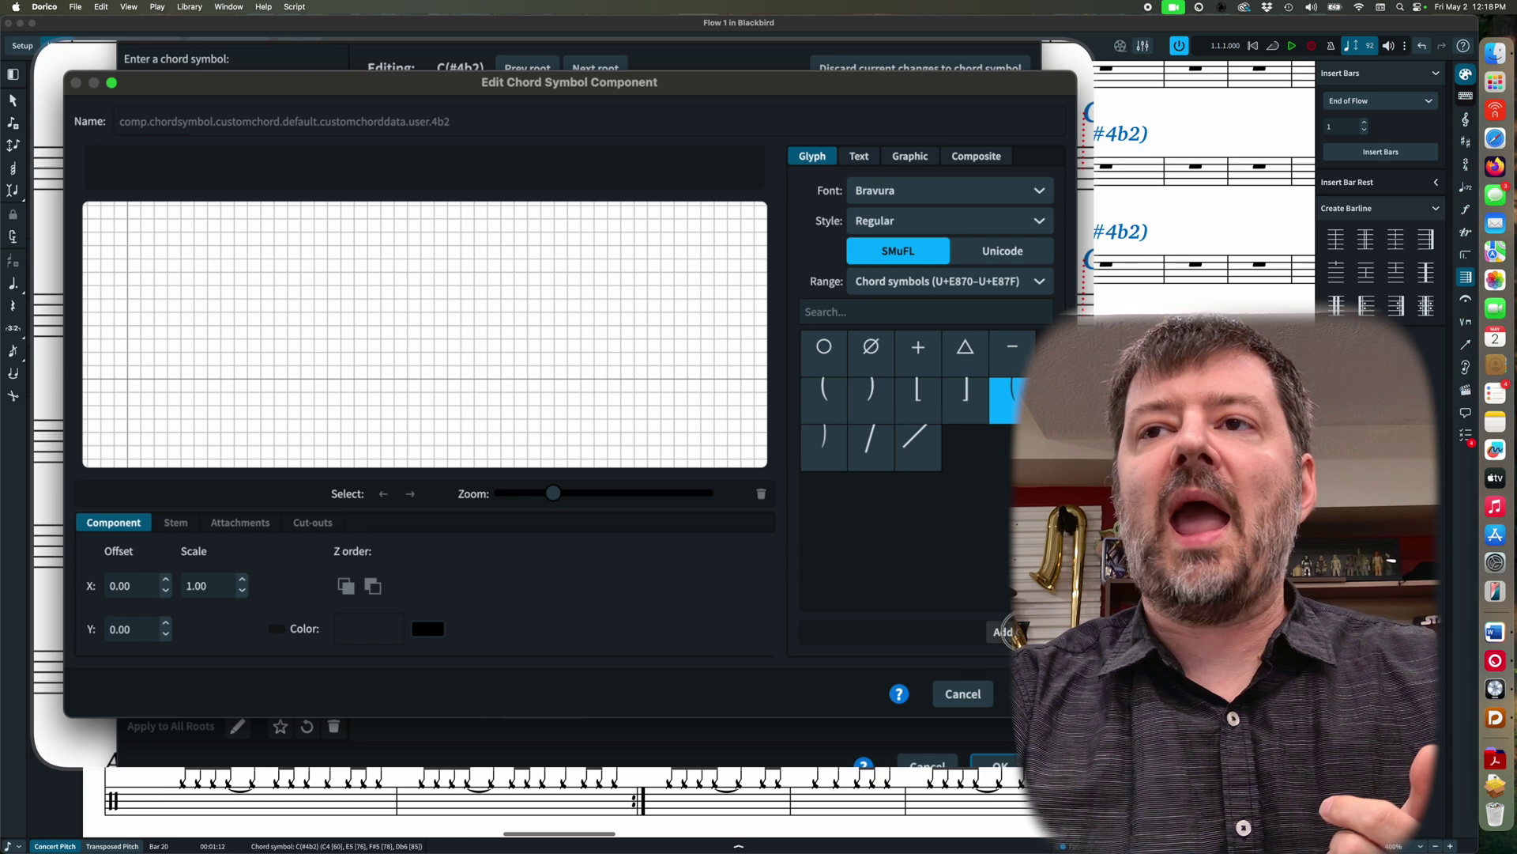
click(1005, 631)
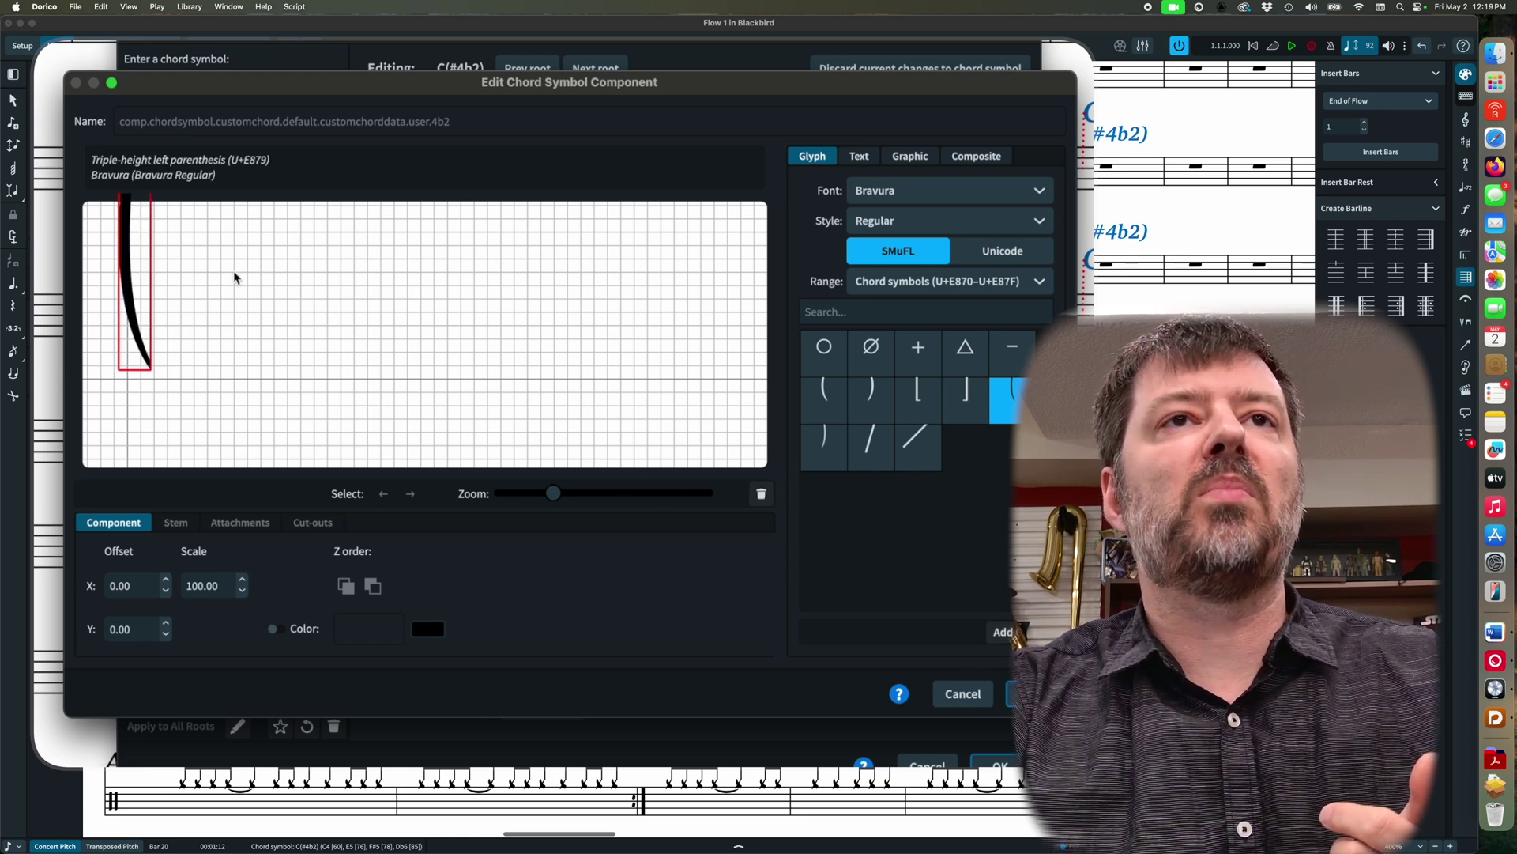
drag(553, 494, 478, 491)
click(401, 359)
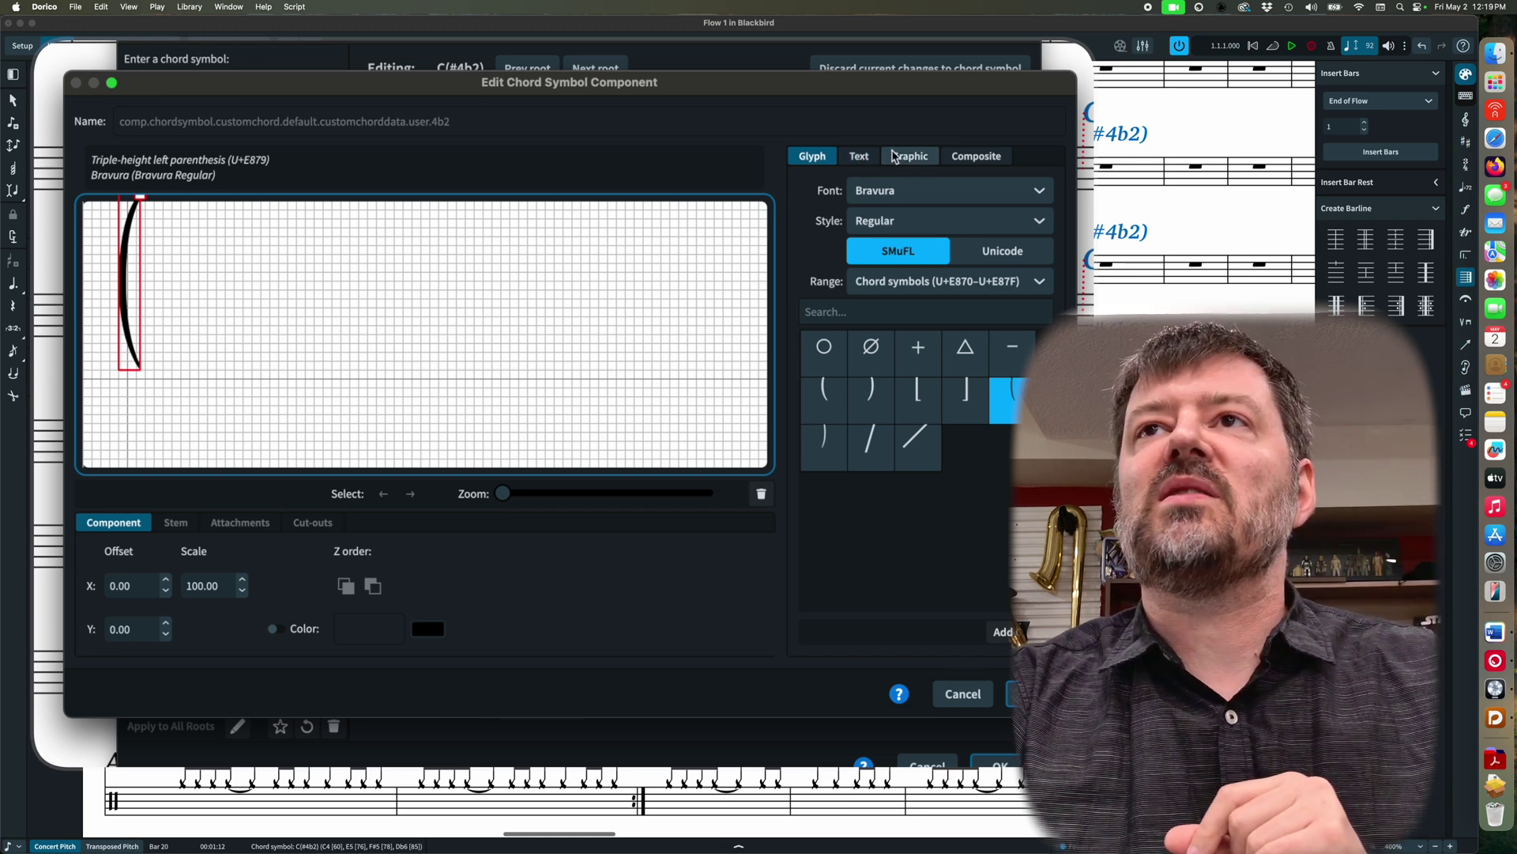
Find the sharp-4 alteration with a small sharp prefix among the Chord Symbols composites and add it to the component
click(975, 161)
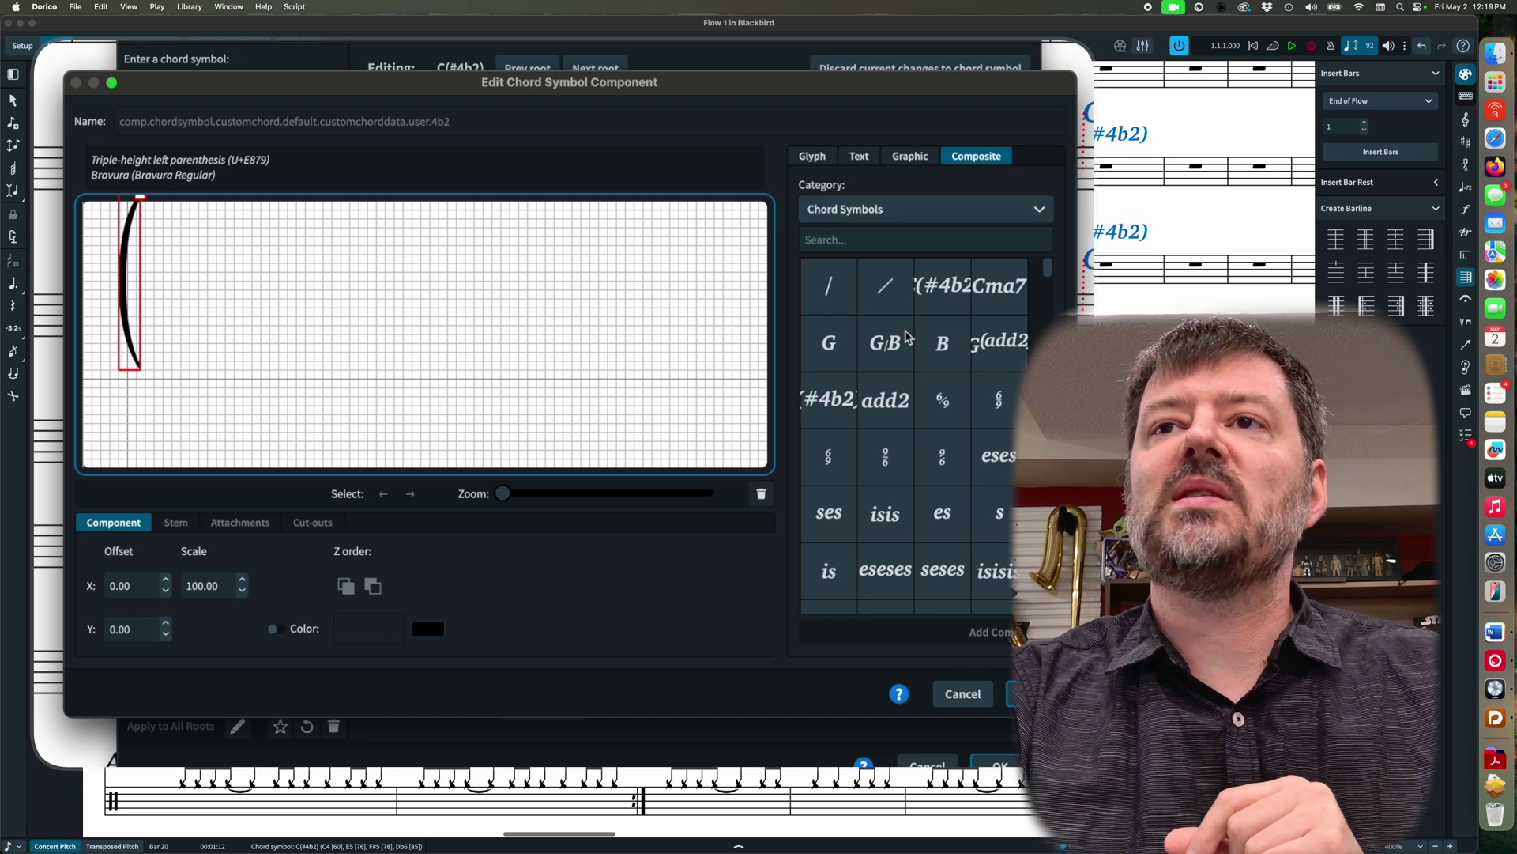
scroll(916, 512, down, 10)
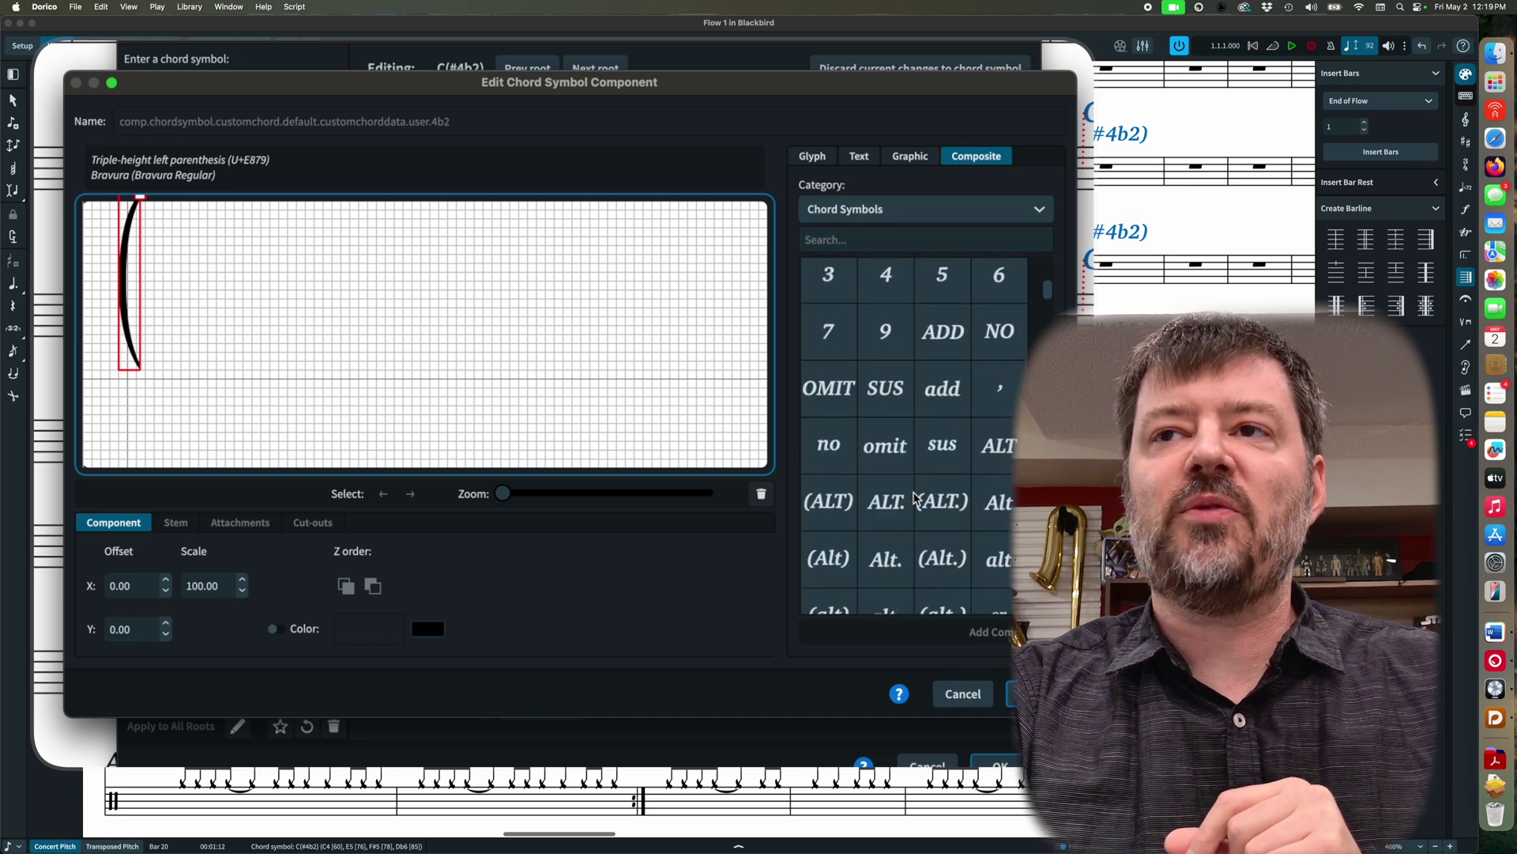
scroll(916, 498, down, 3)
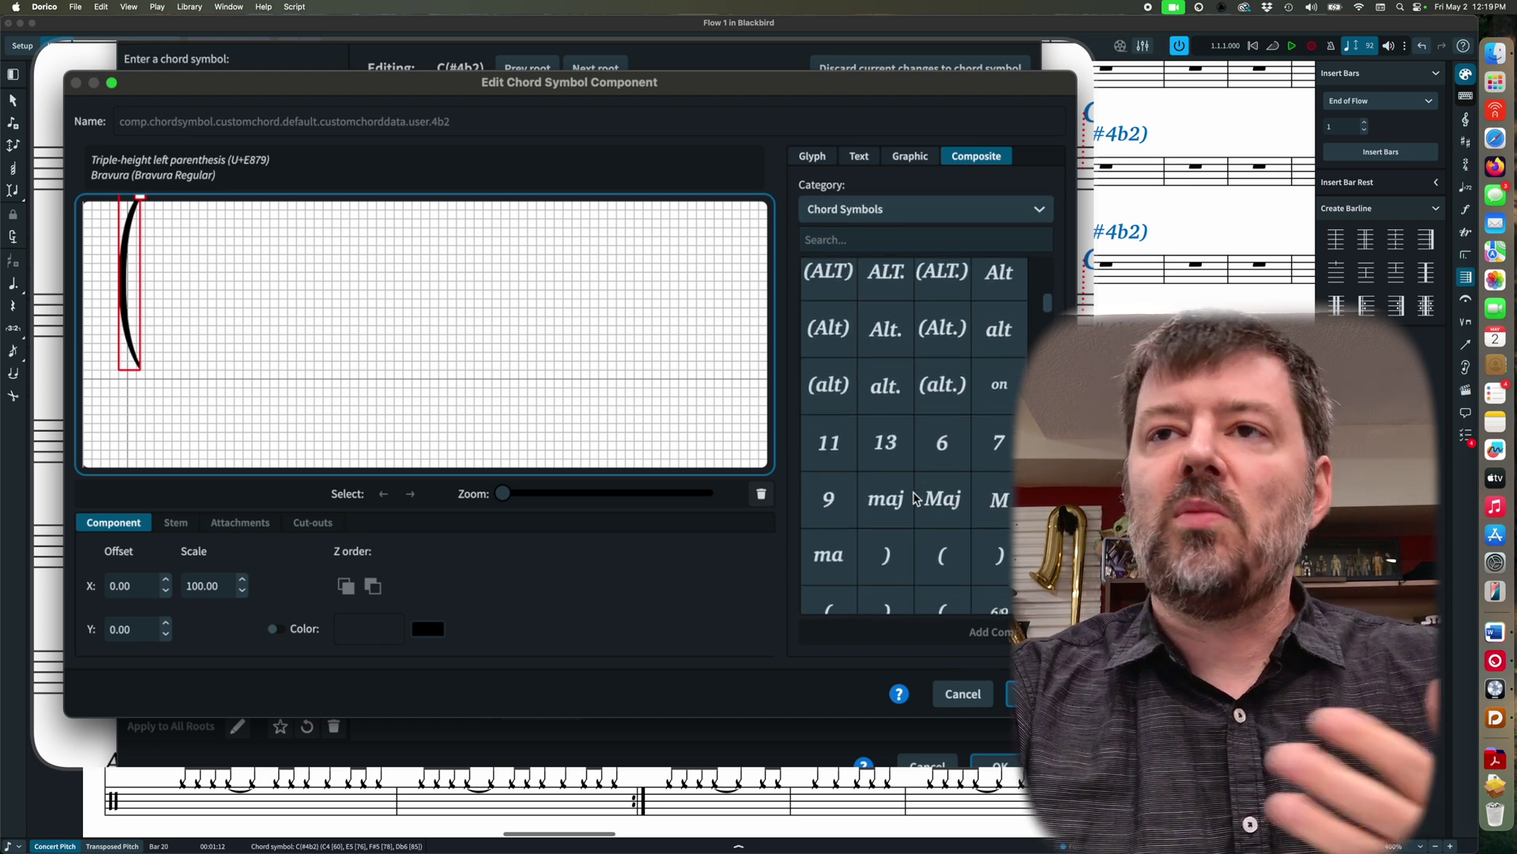
scroll(915, 498, down, 4)
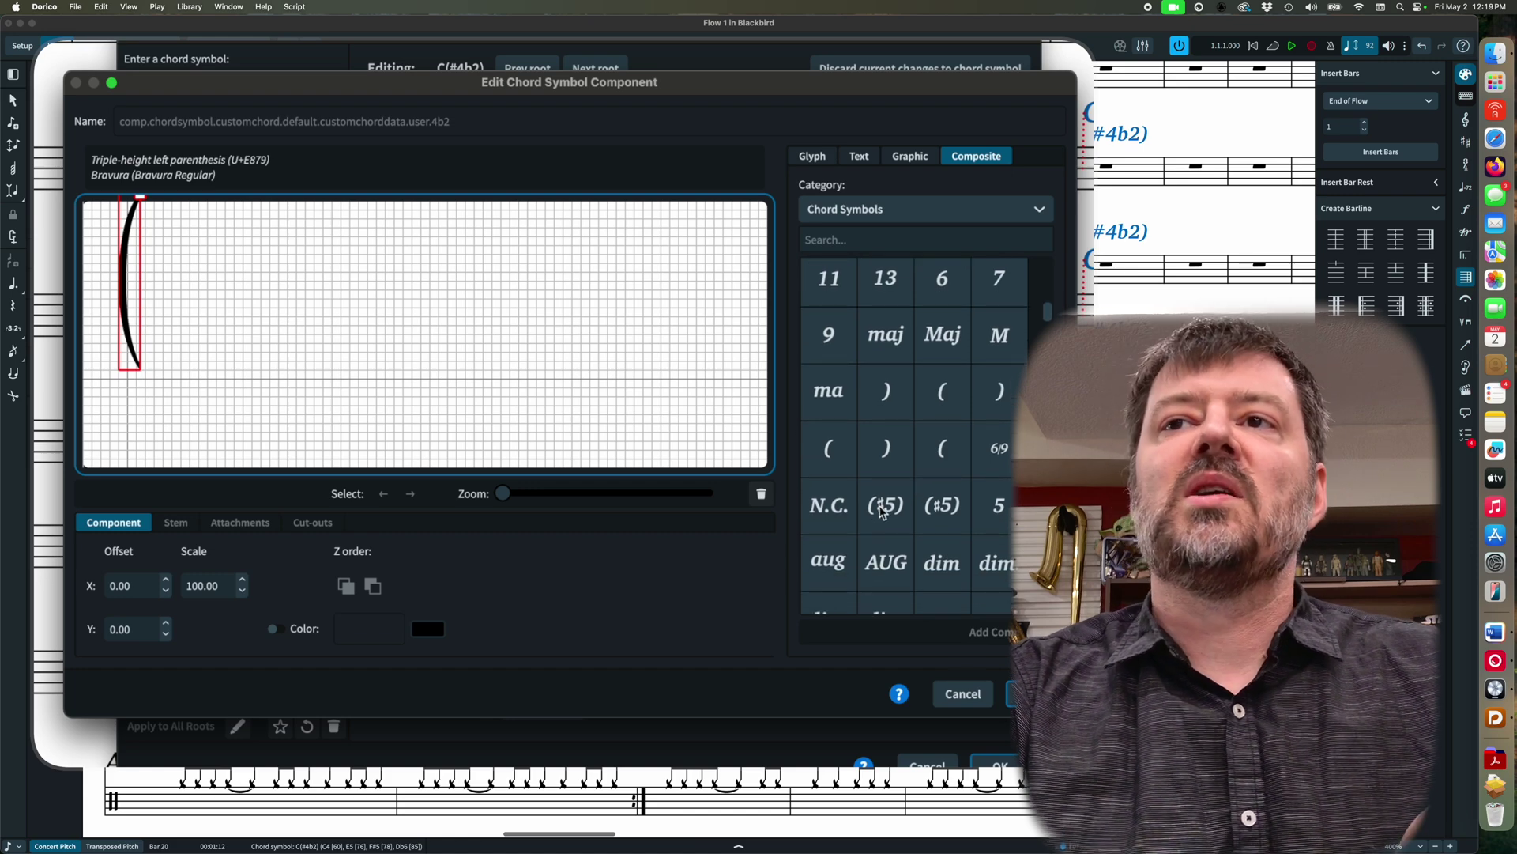
scroll(927, 559, down, 10)
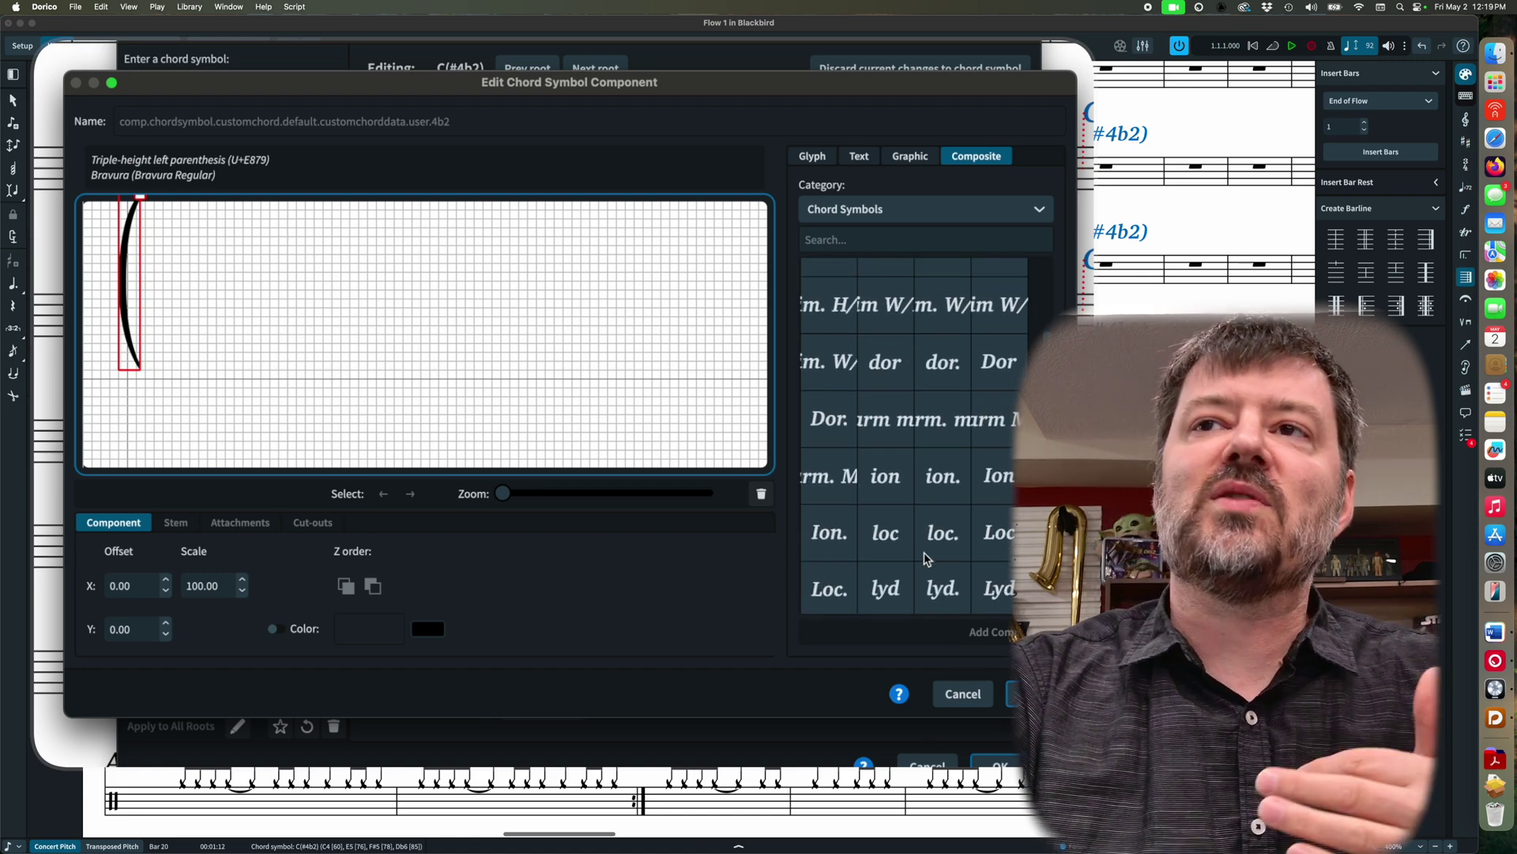
click(867, 241)
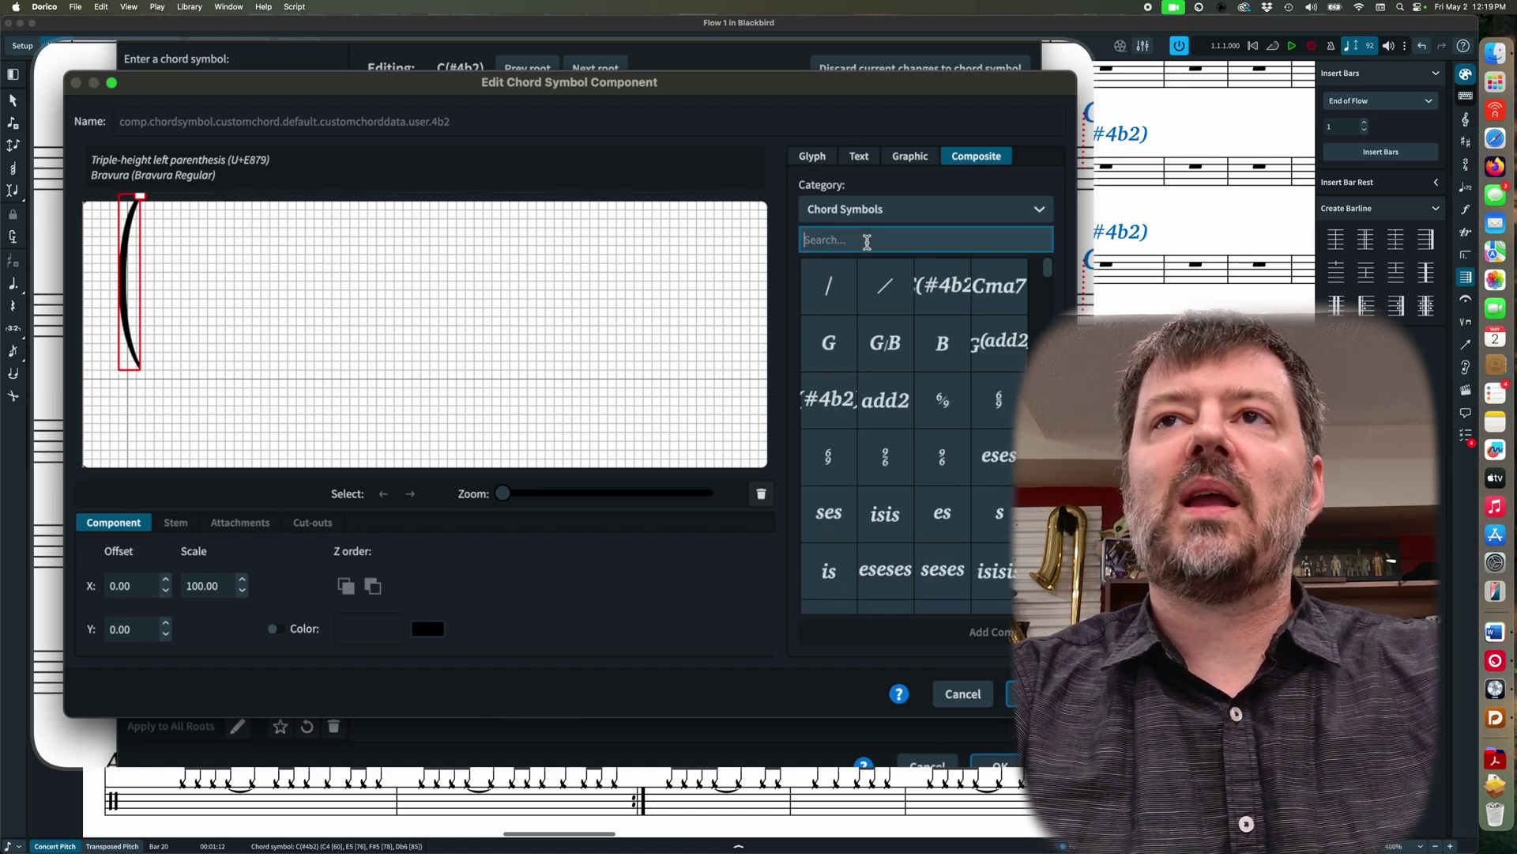
text(4)
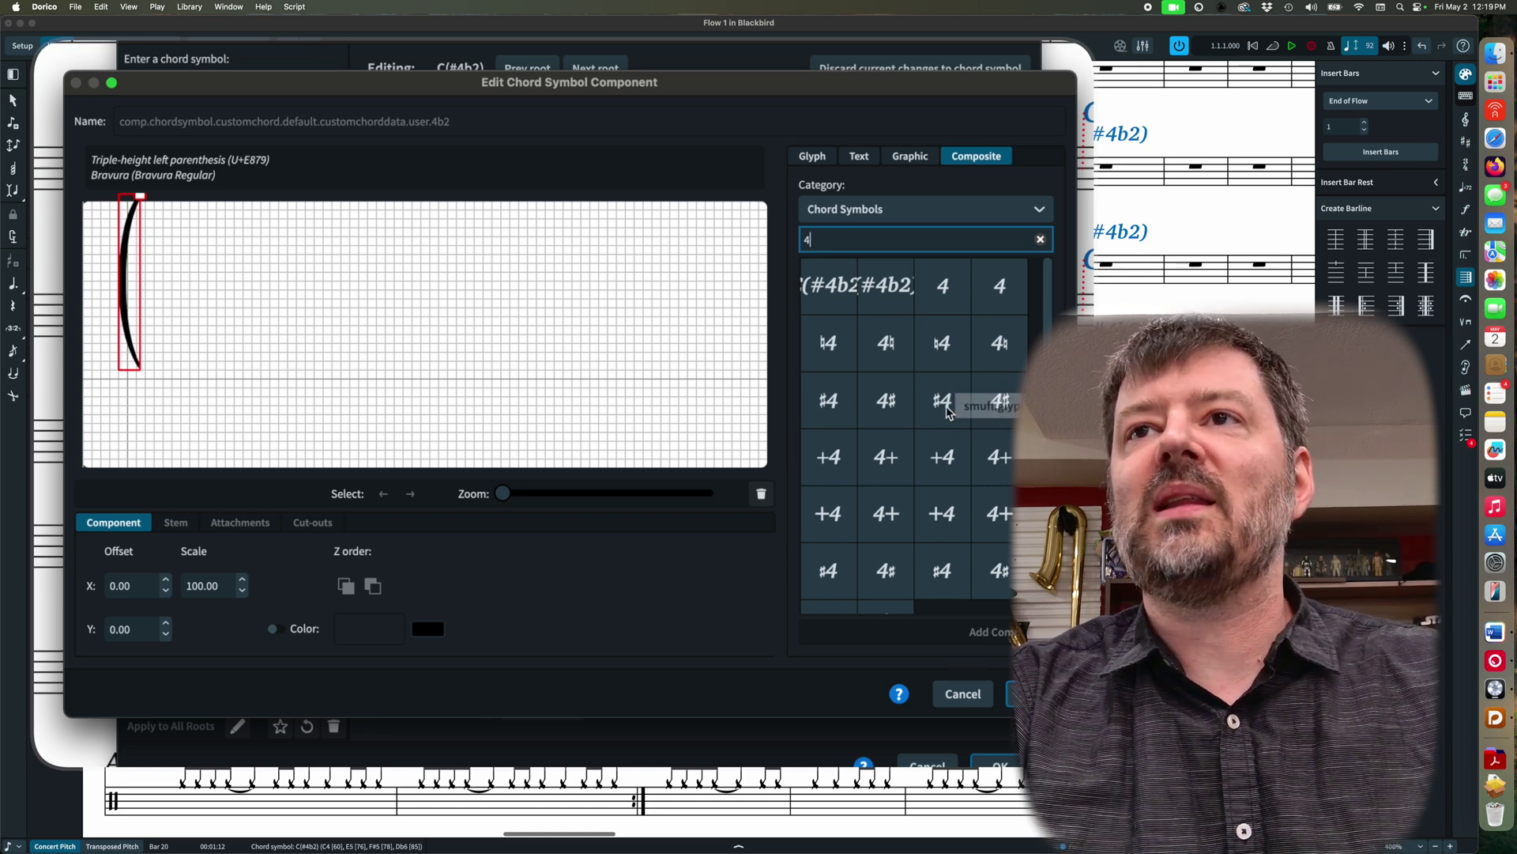
scroll(942, 418, down, 1)
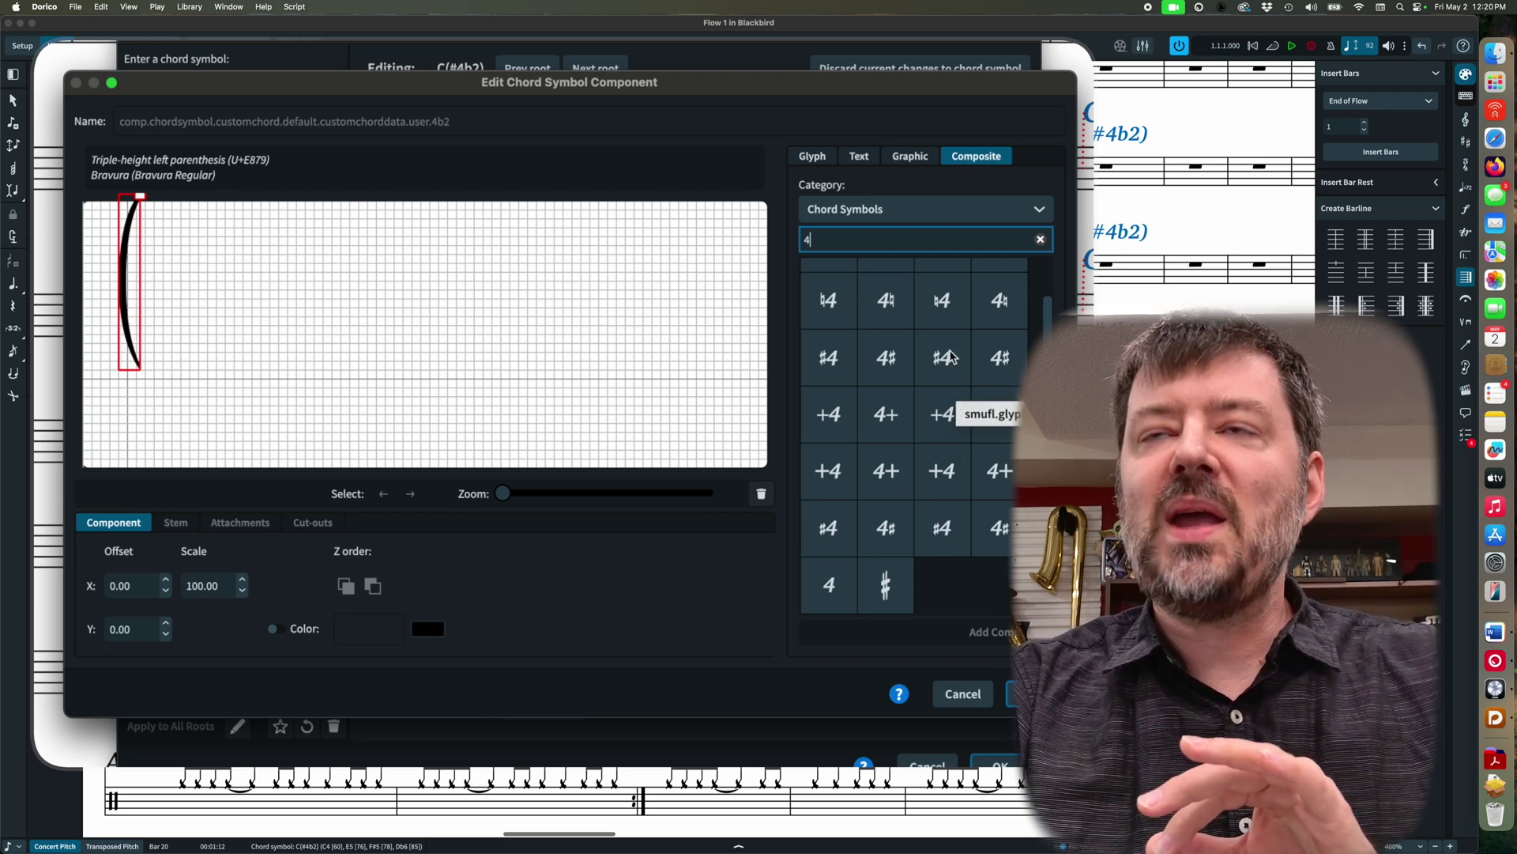
scroll(950, 339, up, 2)
scroll(950, 347, down, 2)
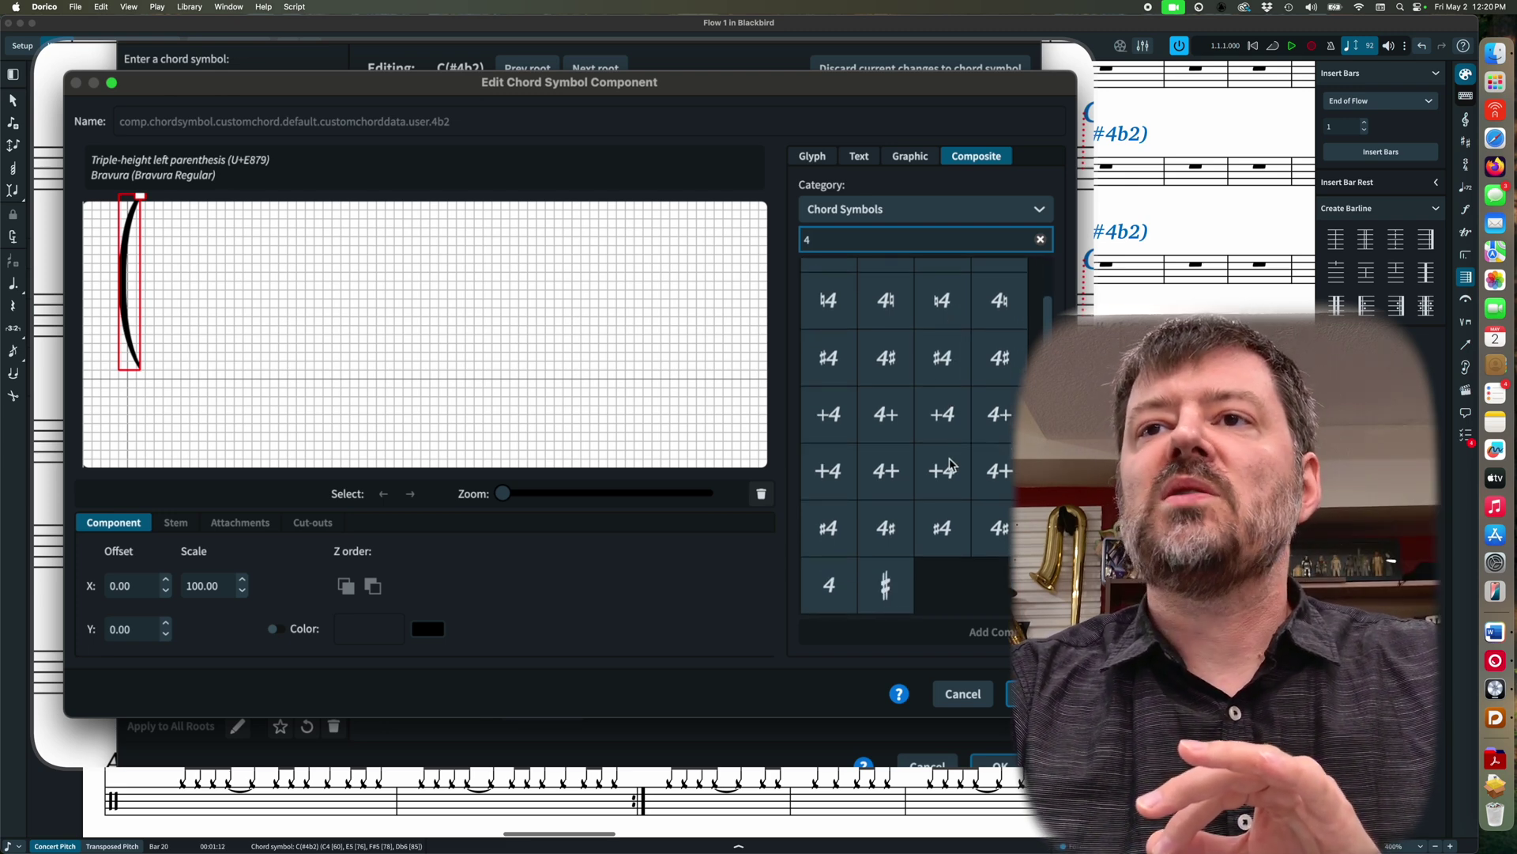
click(944, 531)
click(825, 532)
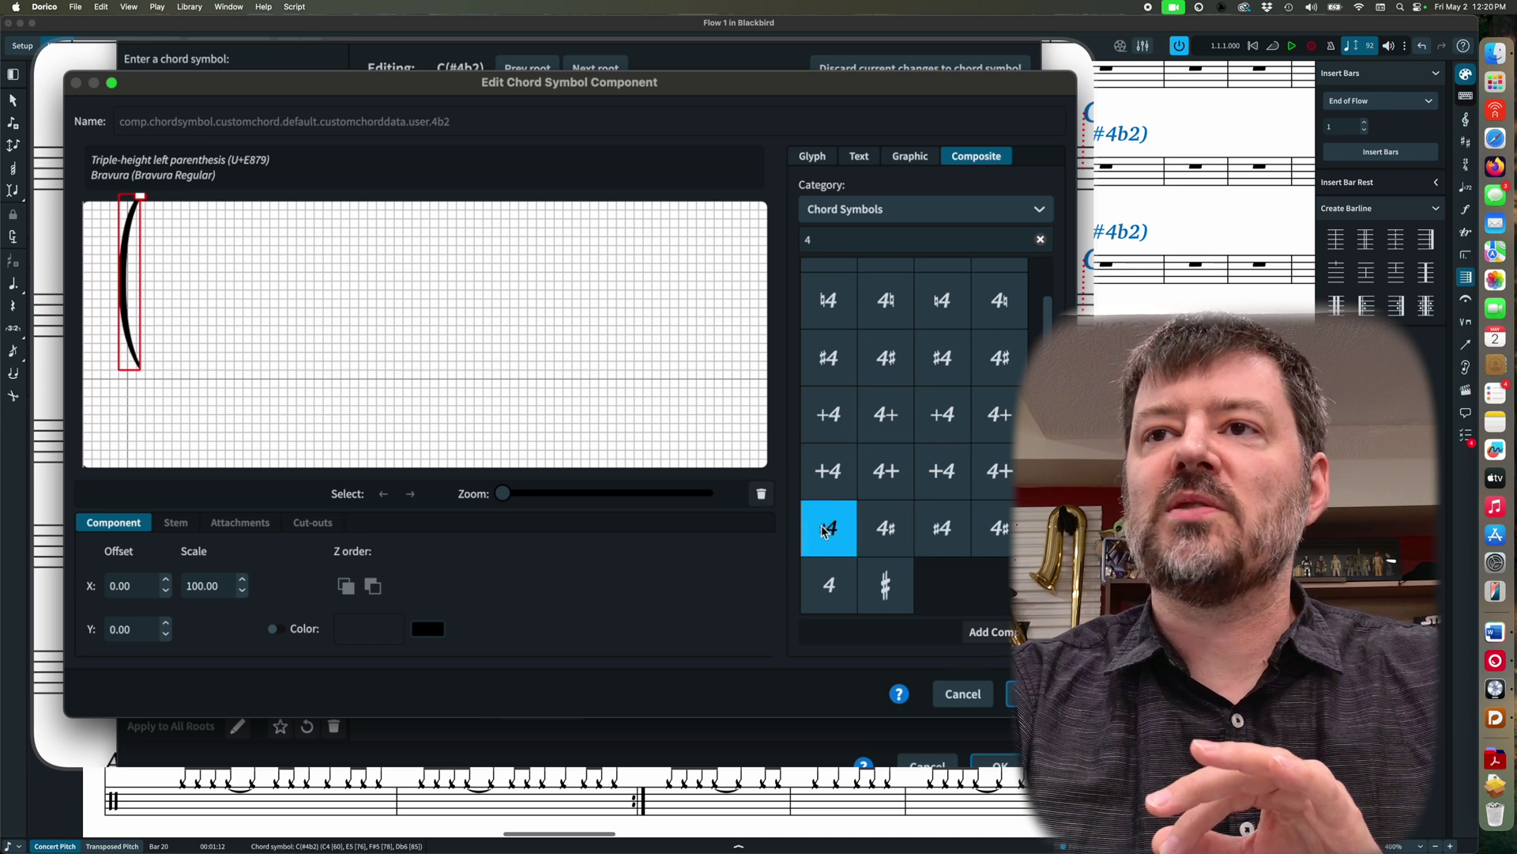
click(942, 529)
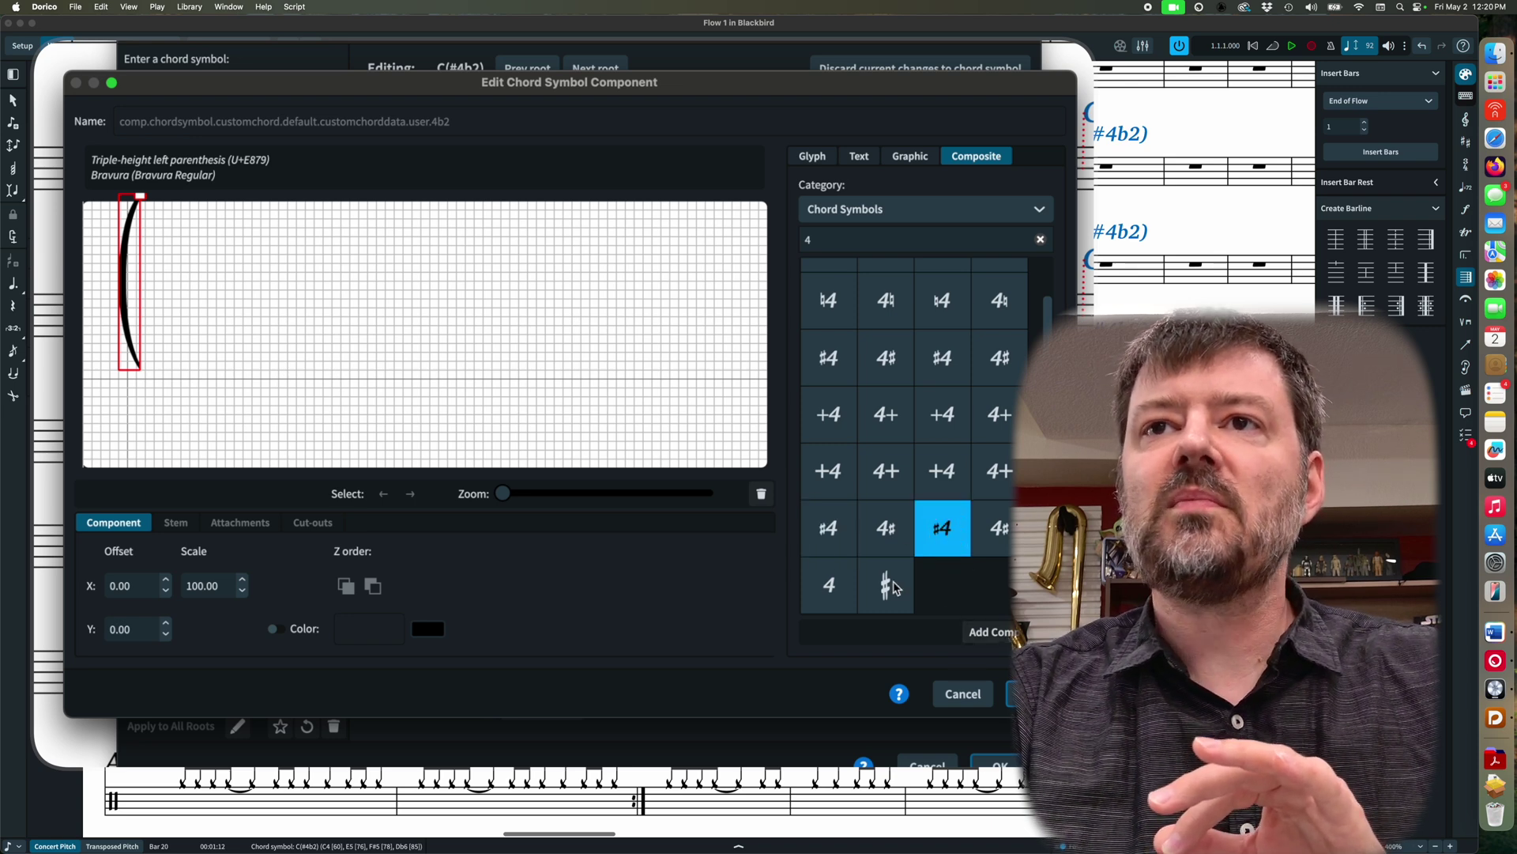
click(829, 531)
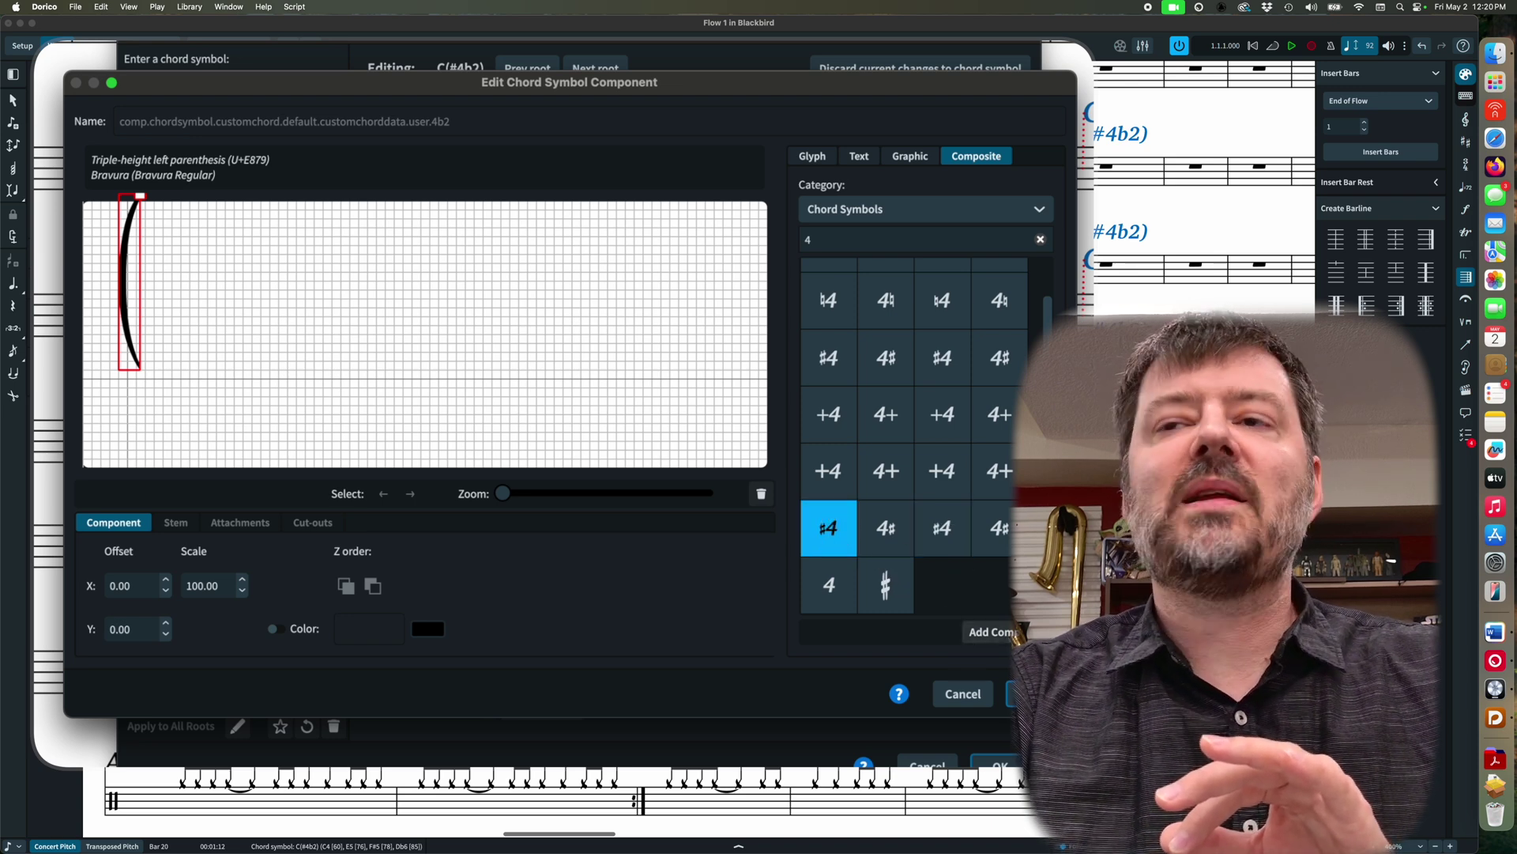
click(987, 630)
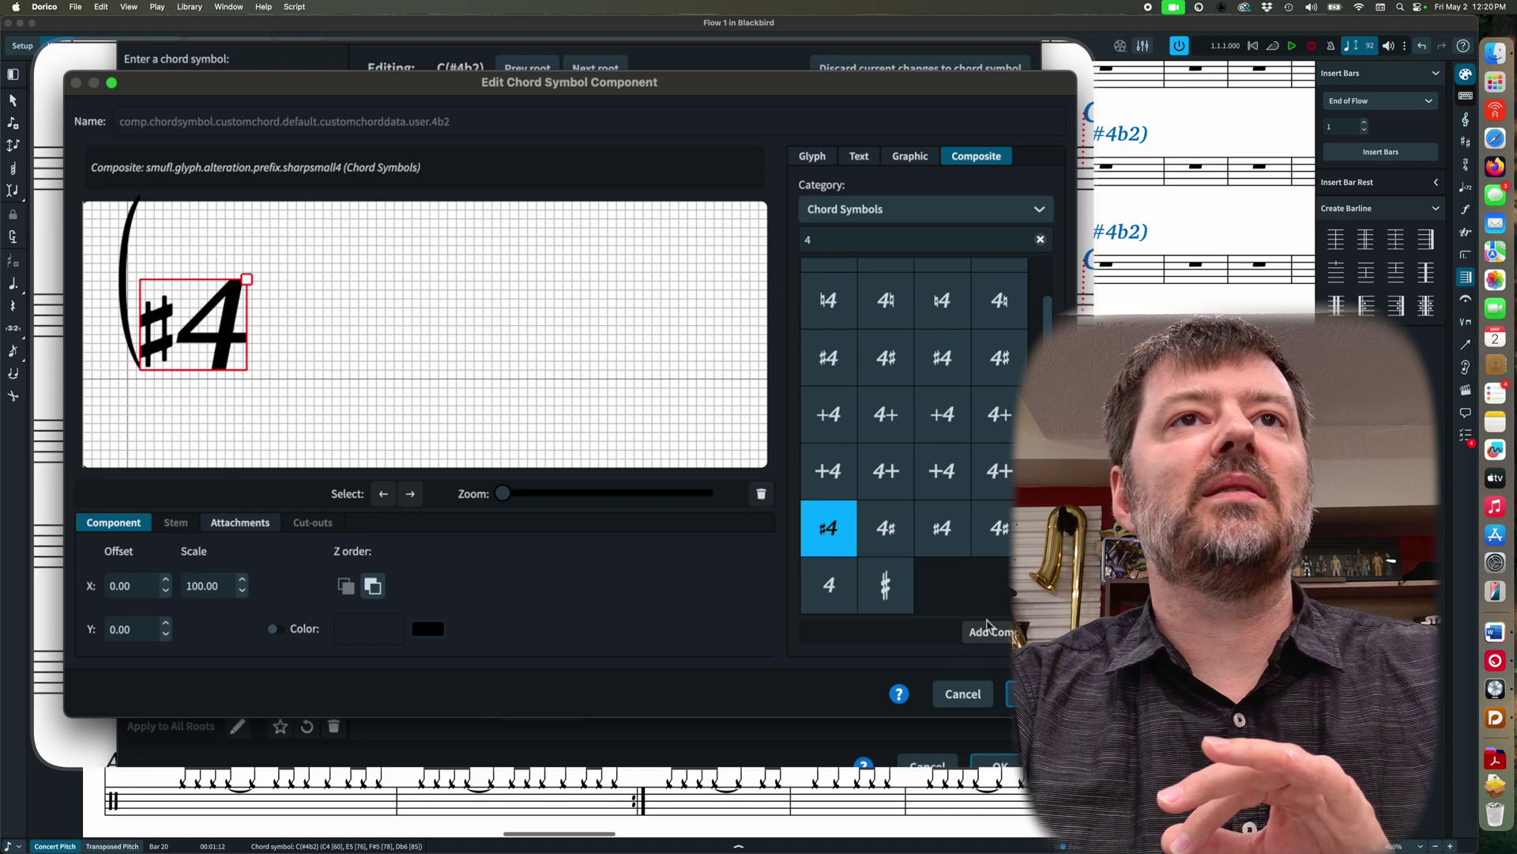
Raise the sharp-4 beside the upper part of the left parenthesis, at offset X 0.60 and Y 11.10
click(226, 356)
drag(226, 356, 234, 257)
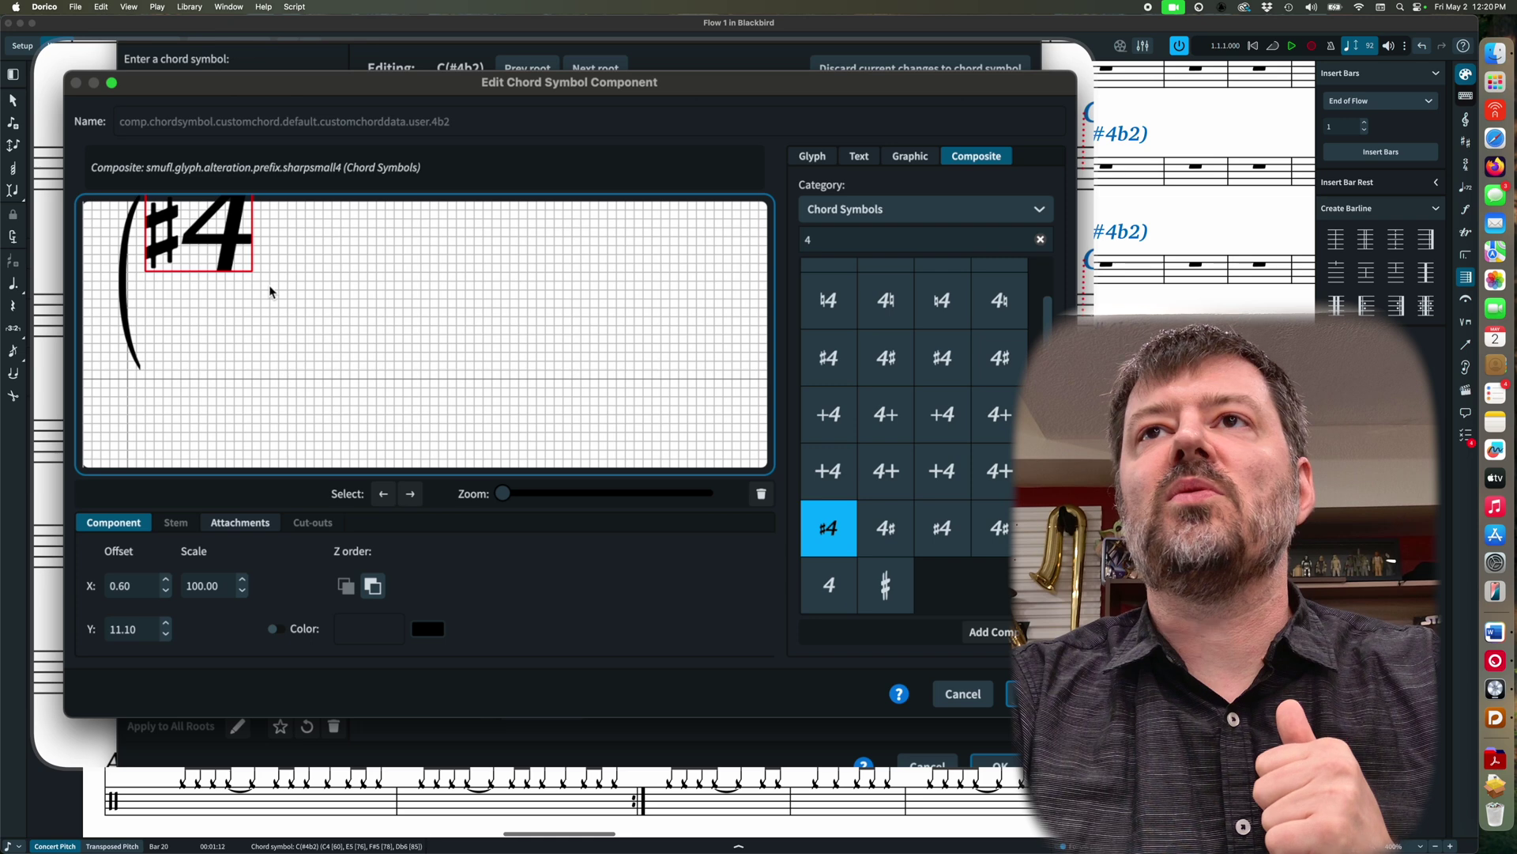
click(1039, 211)
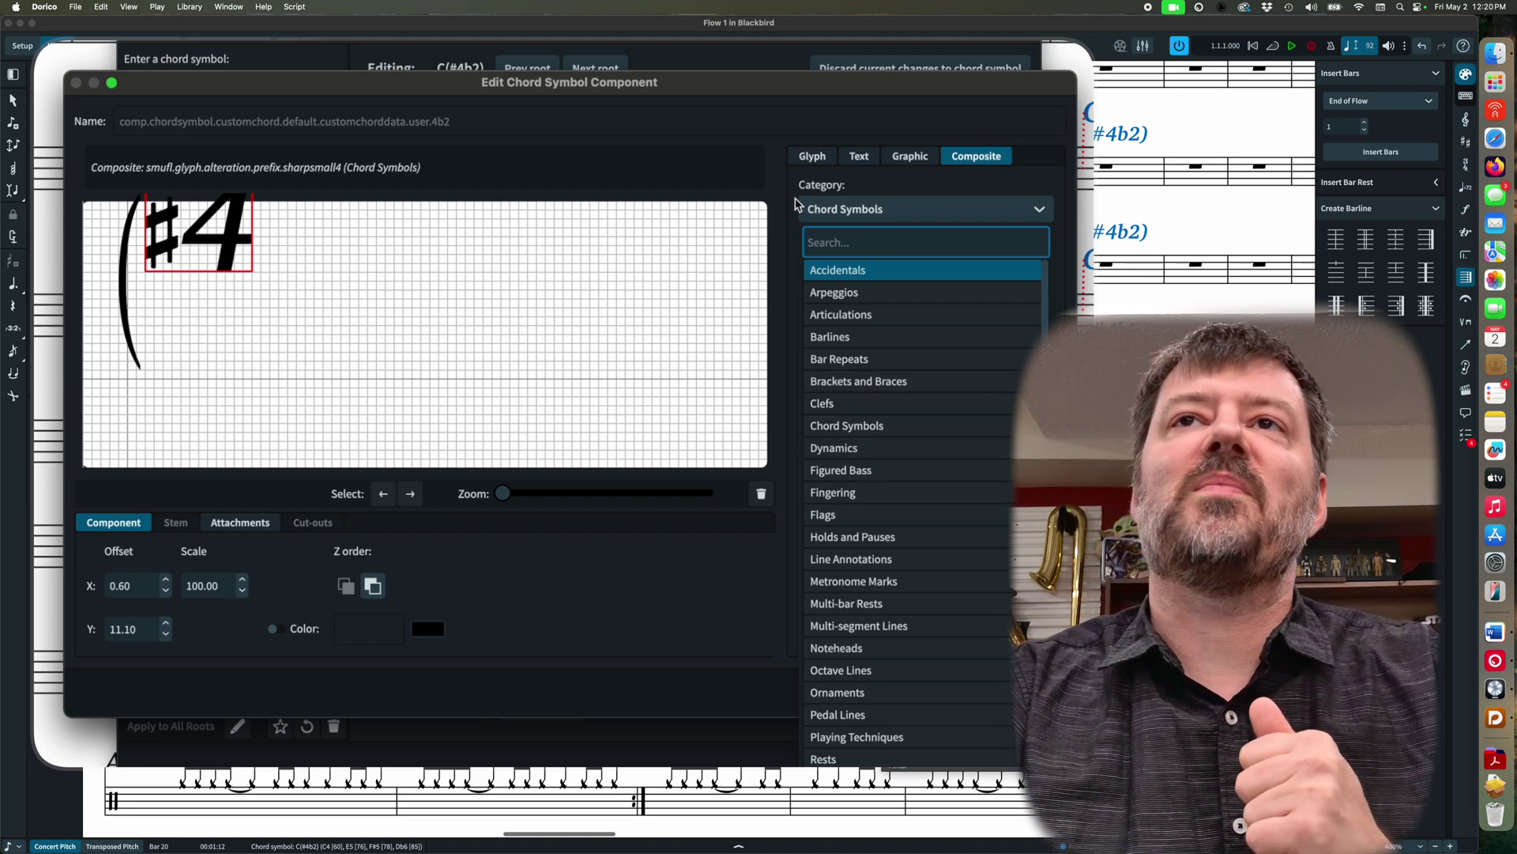
text(4)
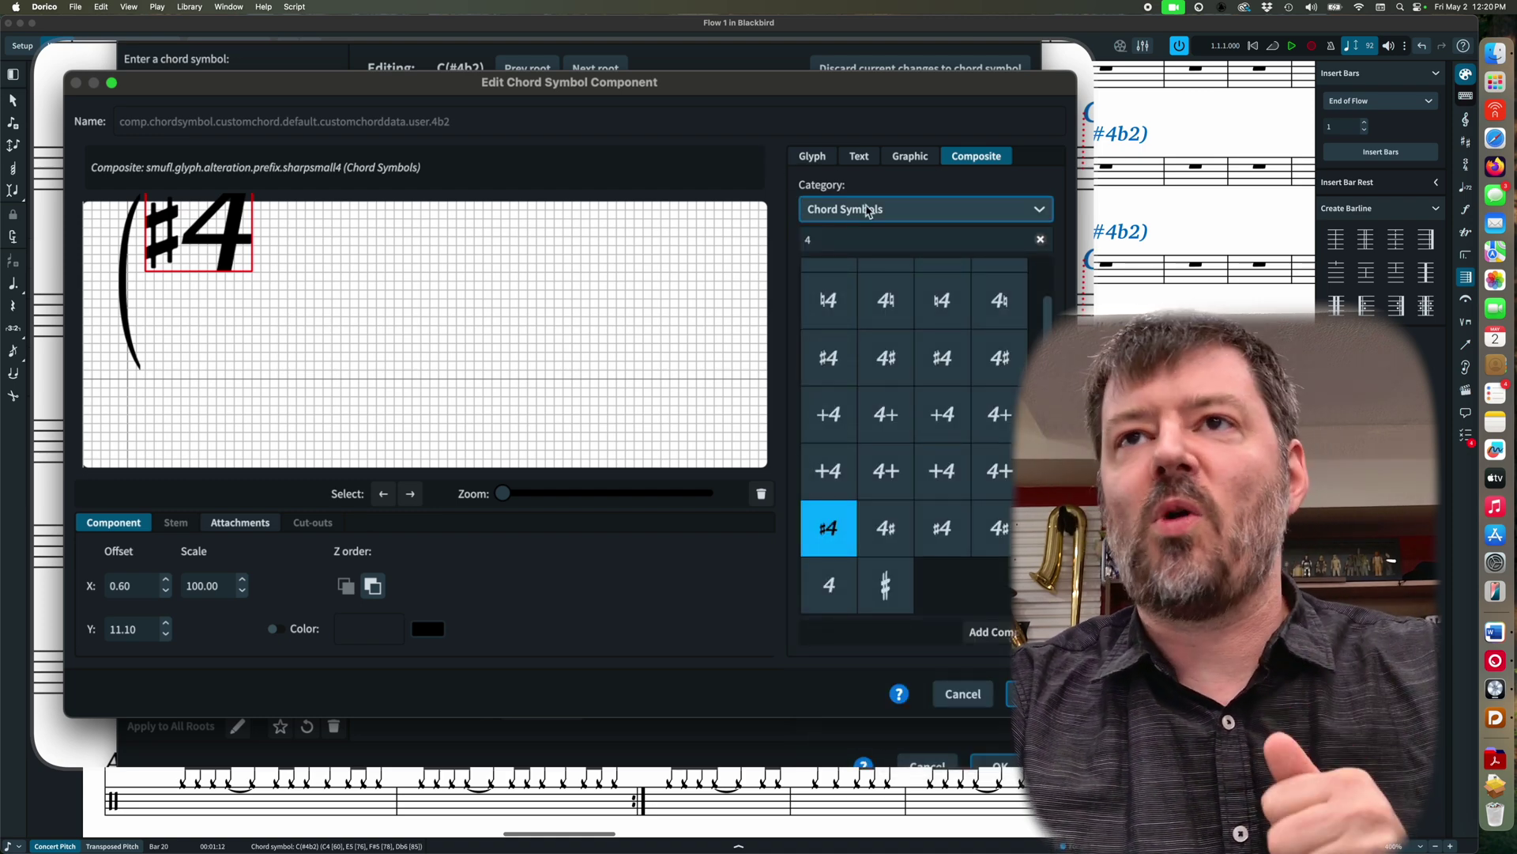
Find the flat-2 alteration with a small flat prefix among the Chord Symbols composites and add it to the component
double_click(832, 240)
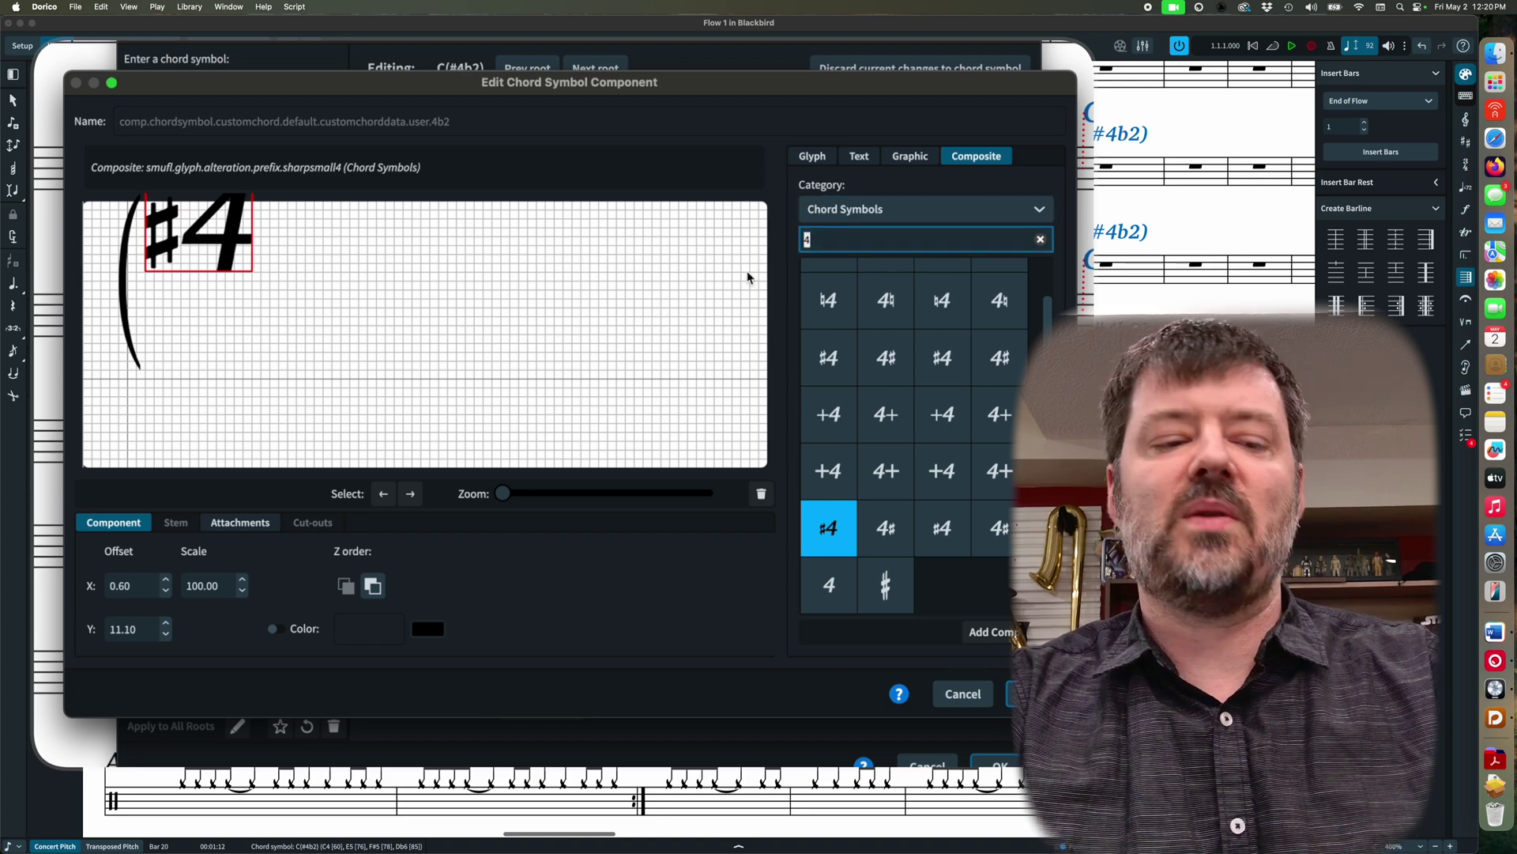
text(2)
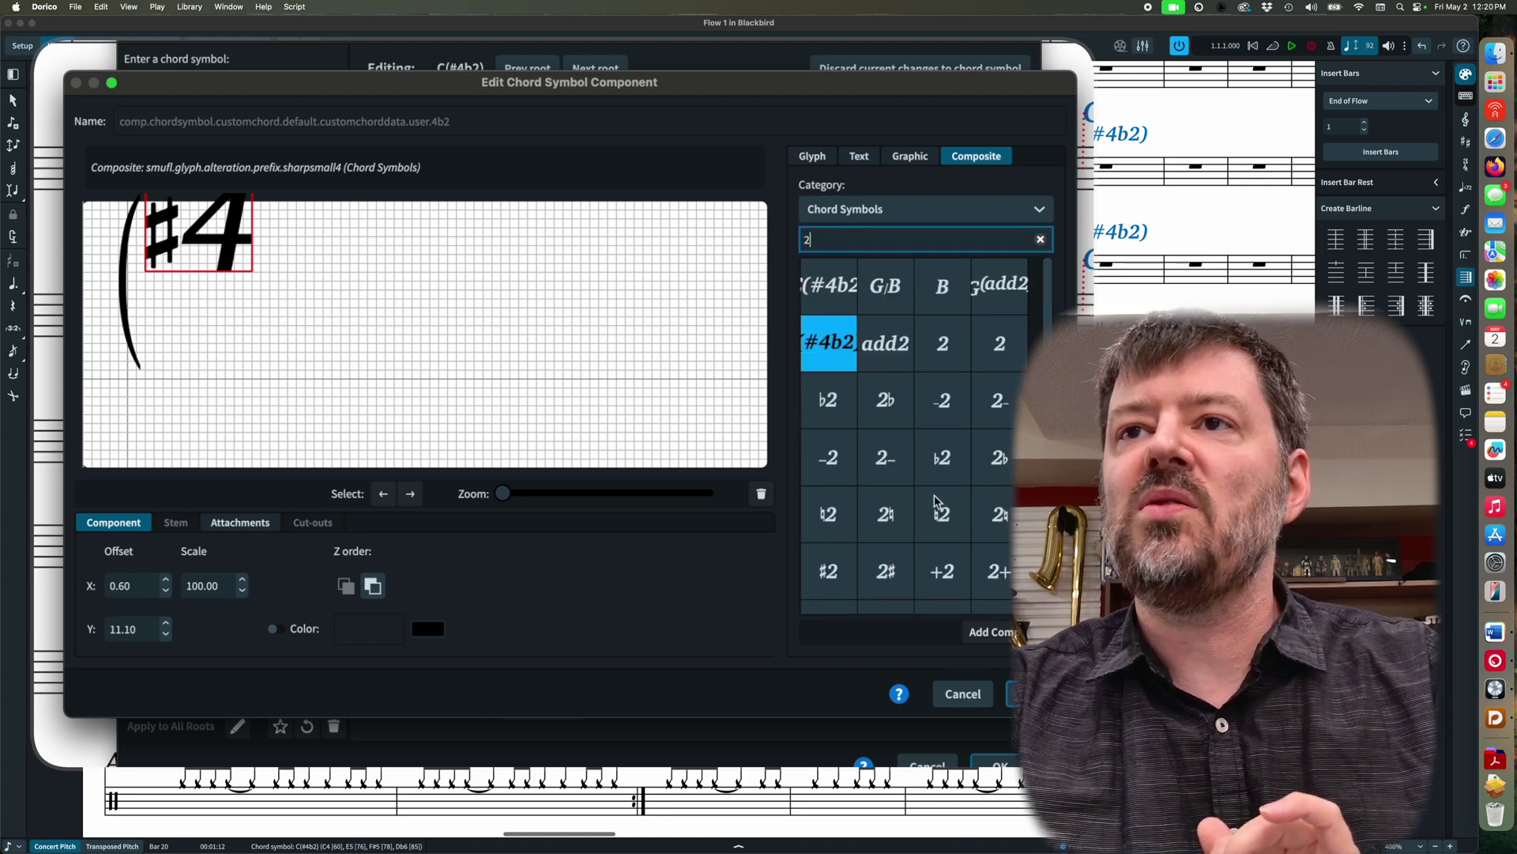
scroll(932, 493, down, 3)
scroll(933, 493, up, 1)
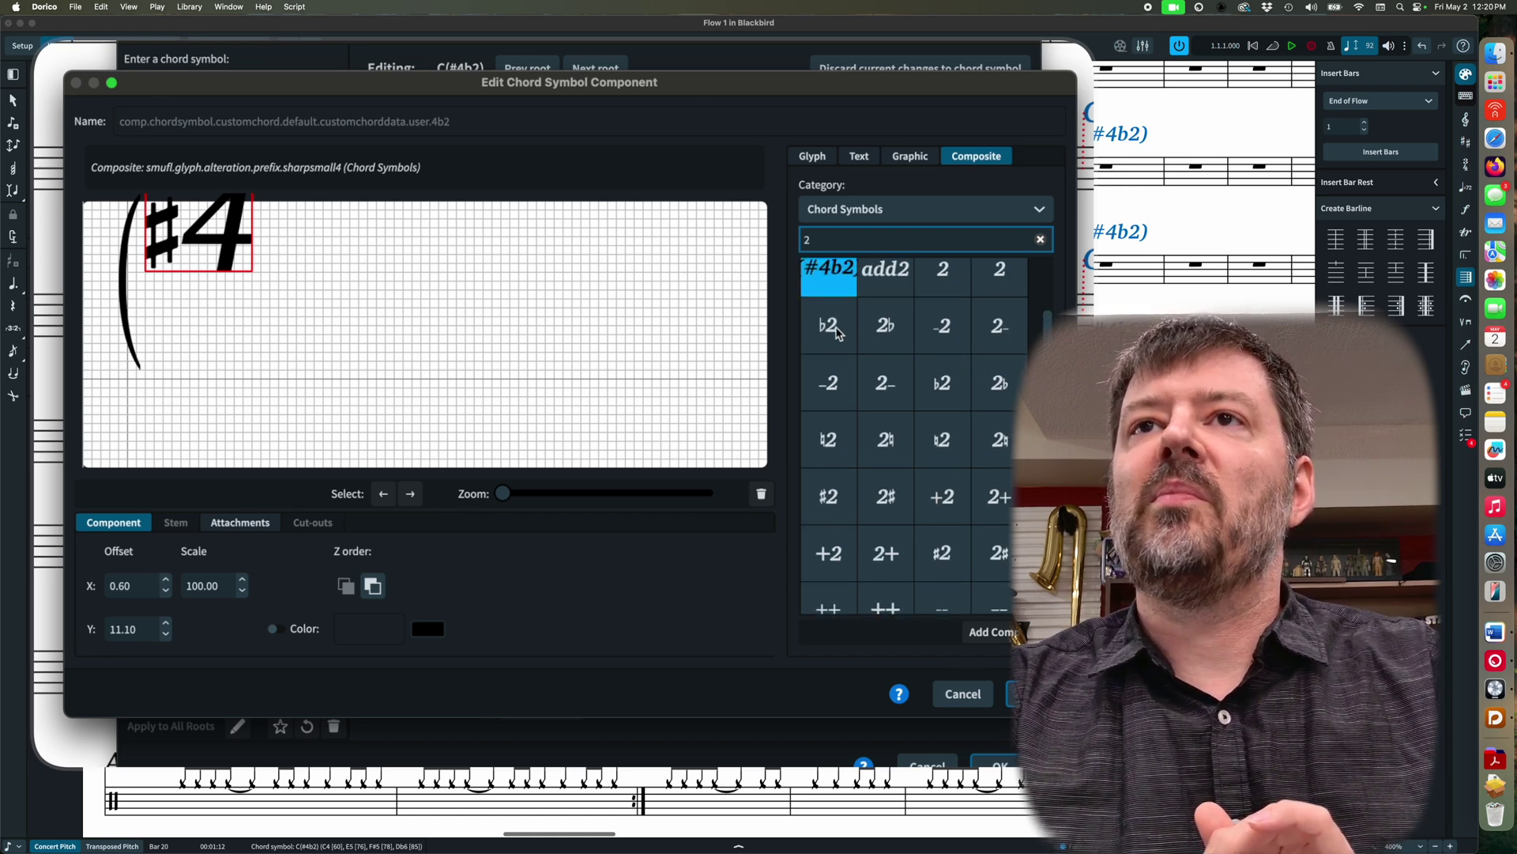
click(945, 392)
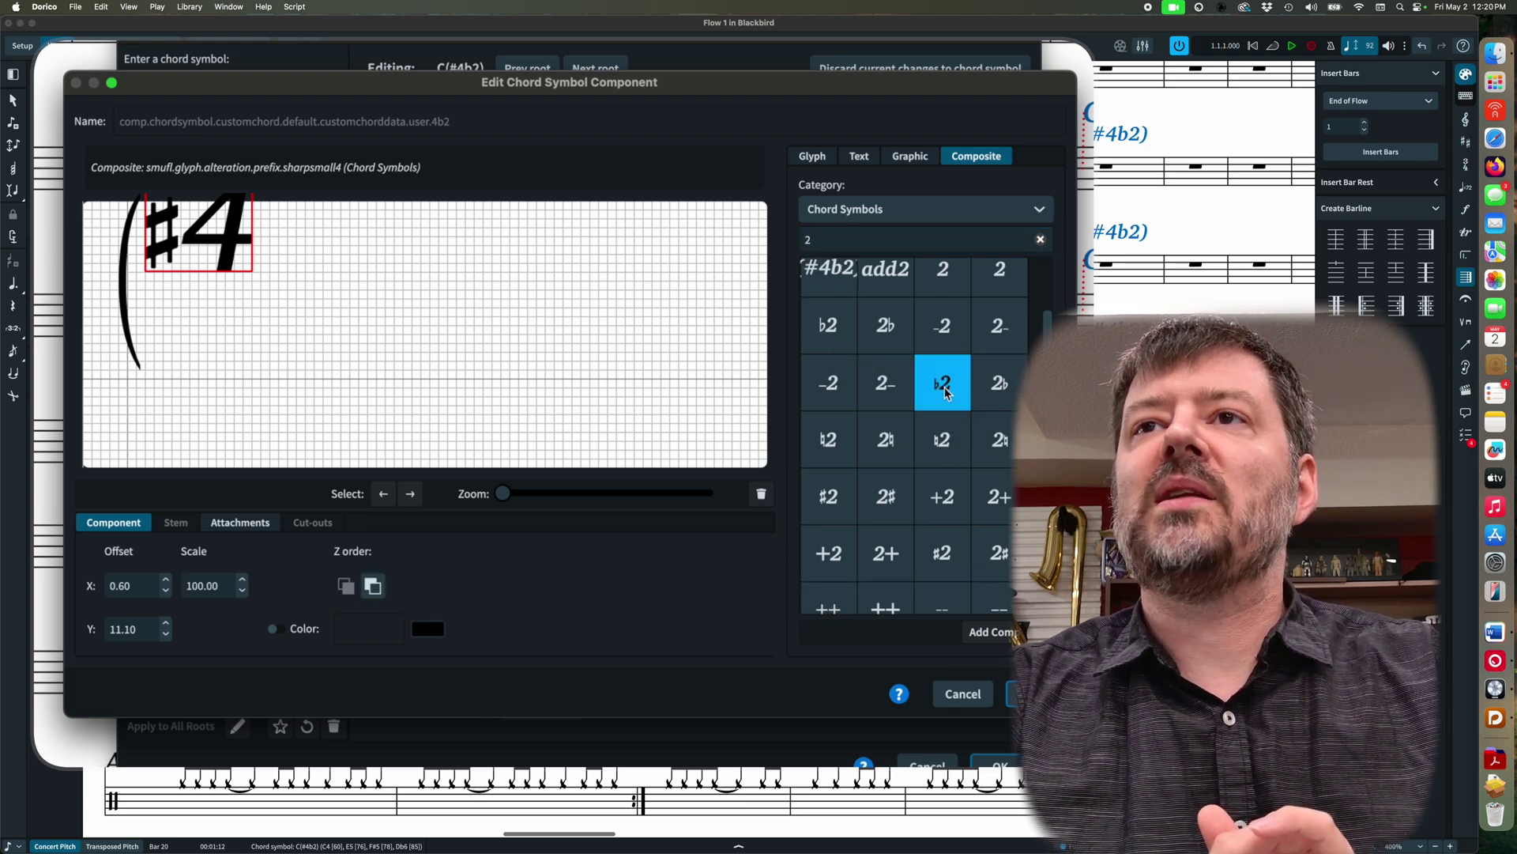
click(1003, 640)
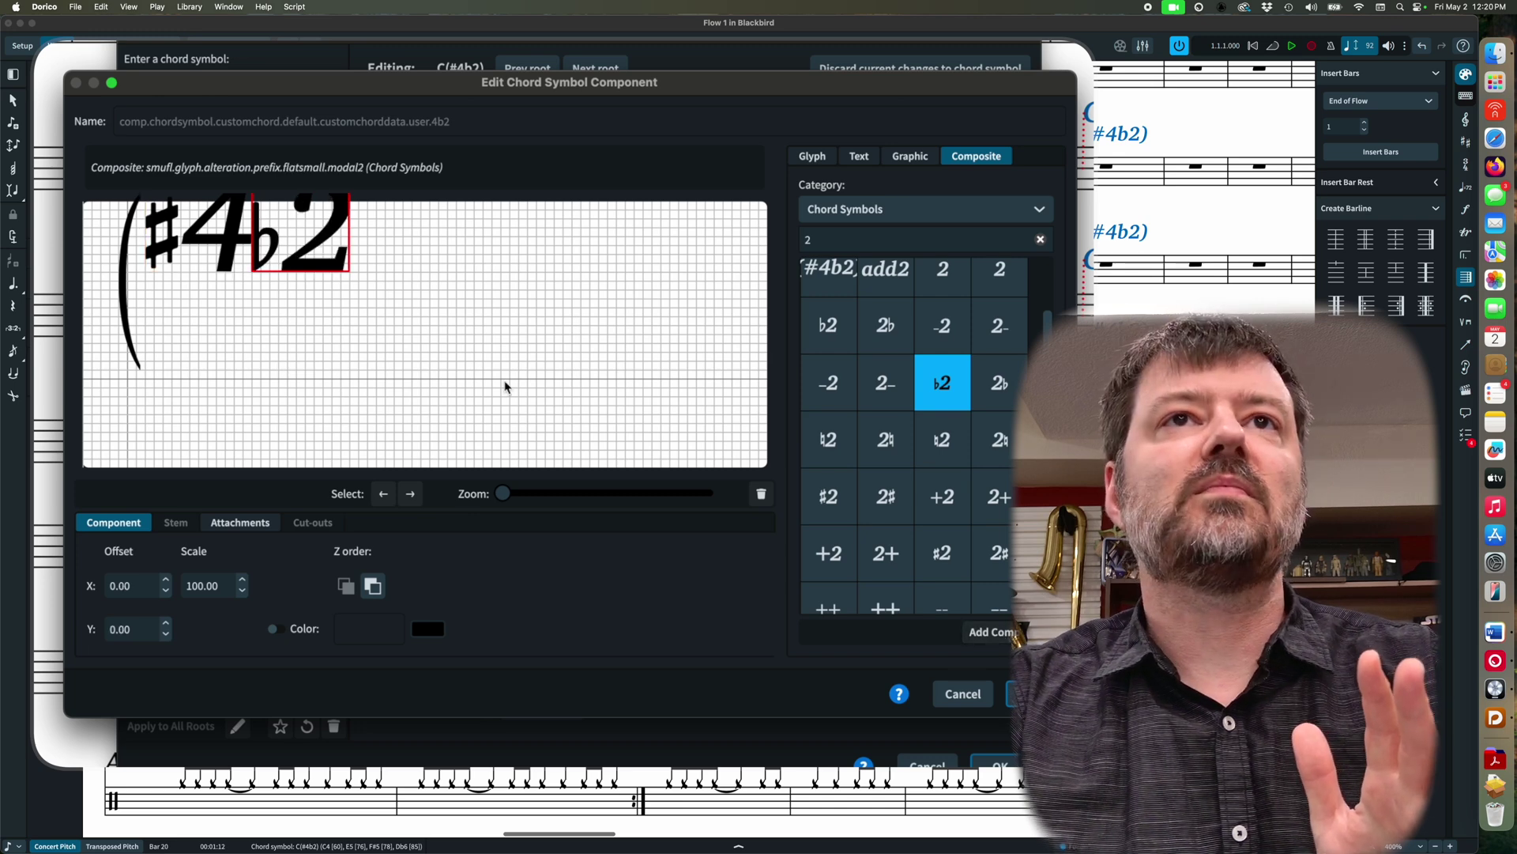
Place the flat-2 beneath the sharp-4 at offset about X -12.00, Y -10.40, and nudge the sharp-4 to X 0.50, Y 10.80
drag(320, 237, 227, 320)
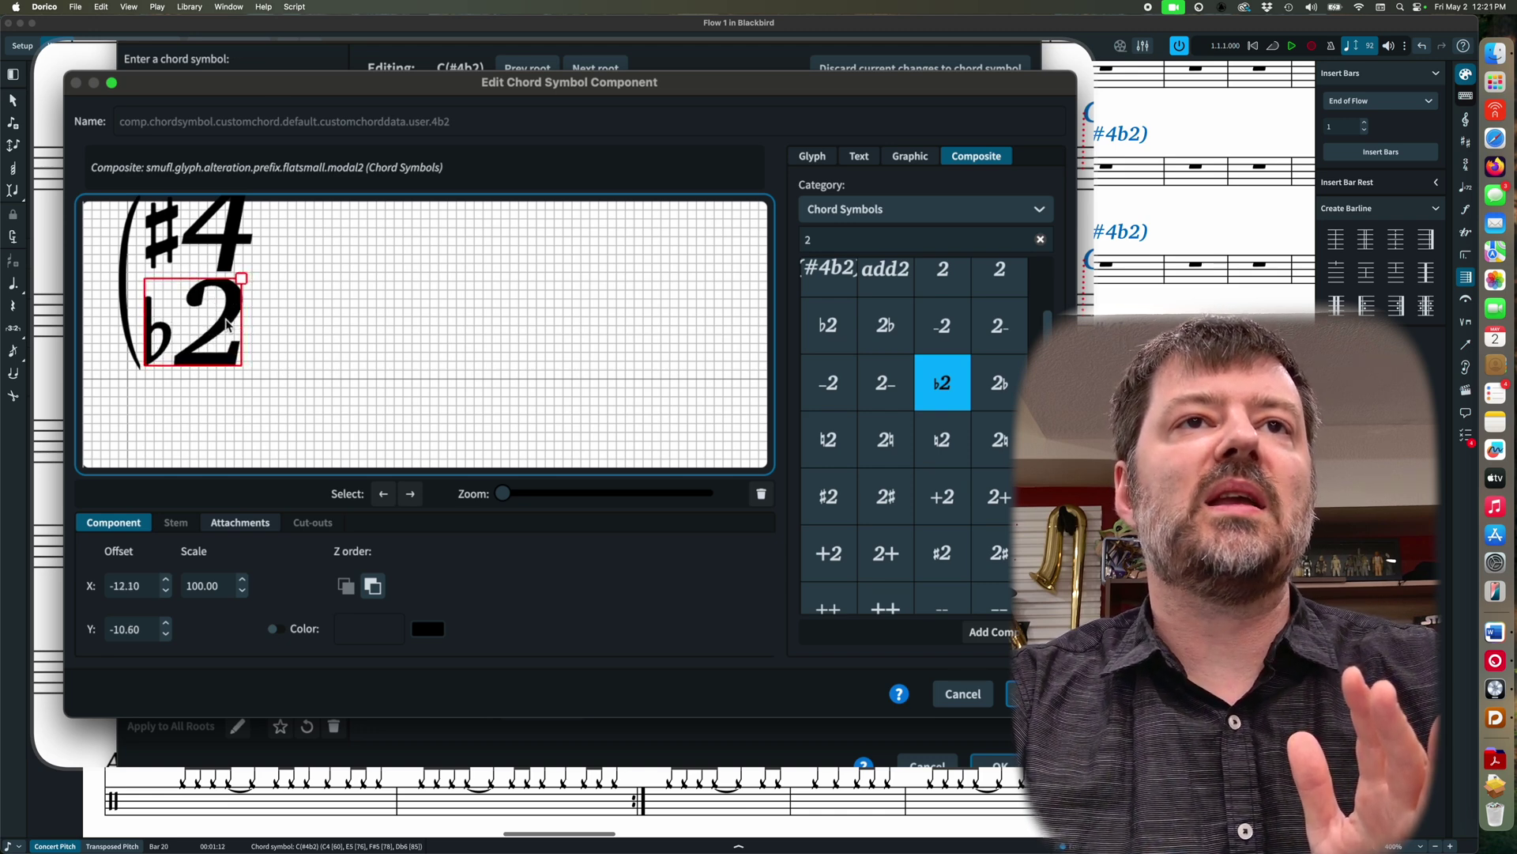
click(194, 247)
drag(194, 247, 198, 244)
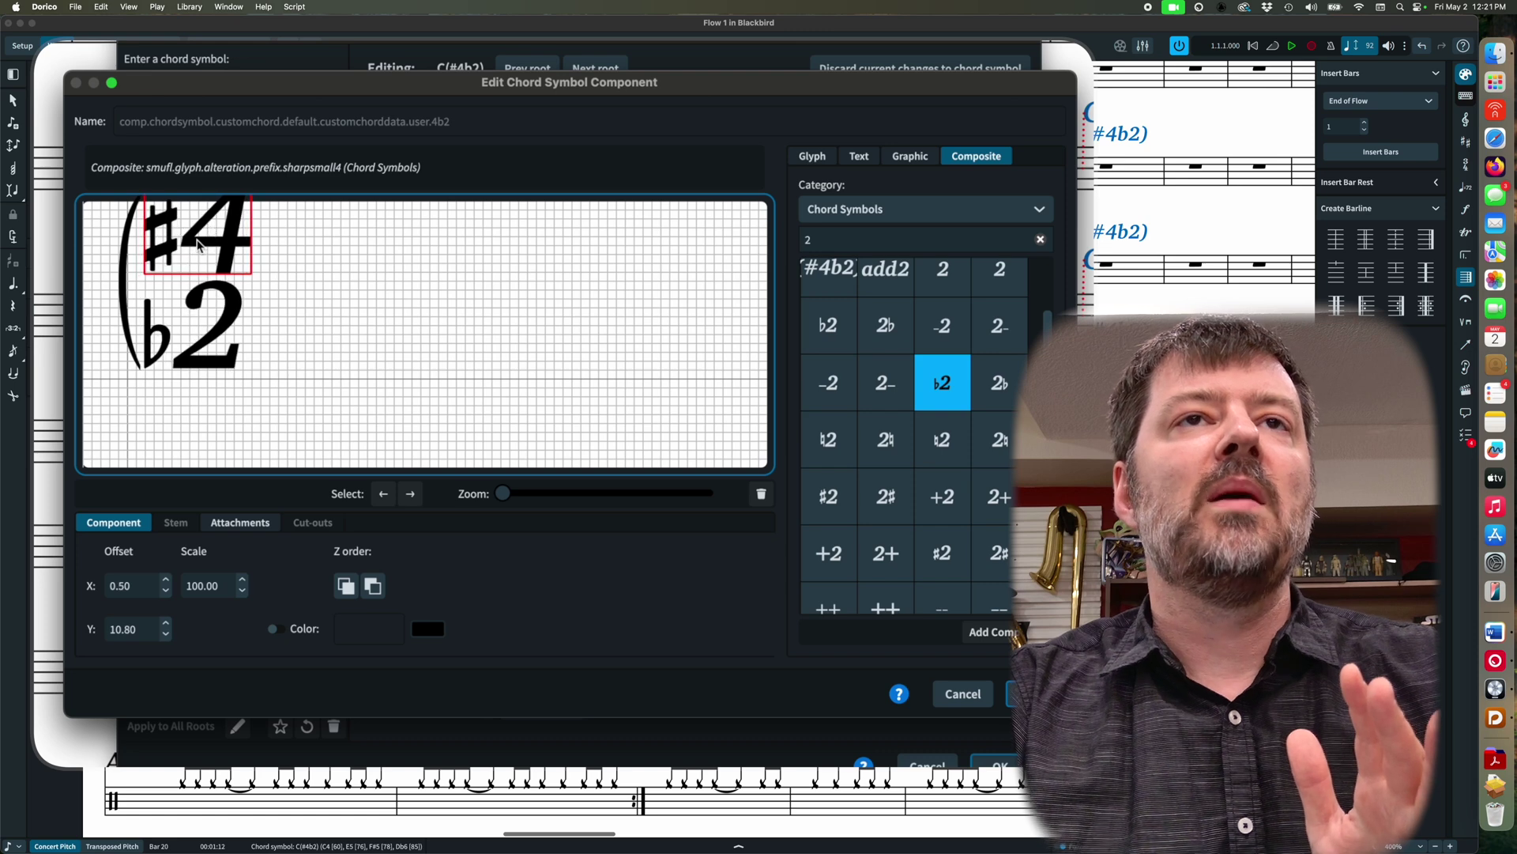
click(229, 300)
mouse_move(229, 300)
mouse_down()
mouse_move(244, 295)
mouse_move(230, 299)
mouse_up()
click(232, 253)
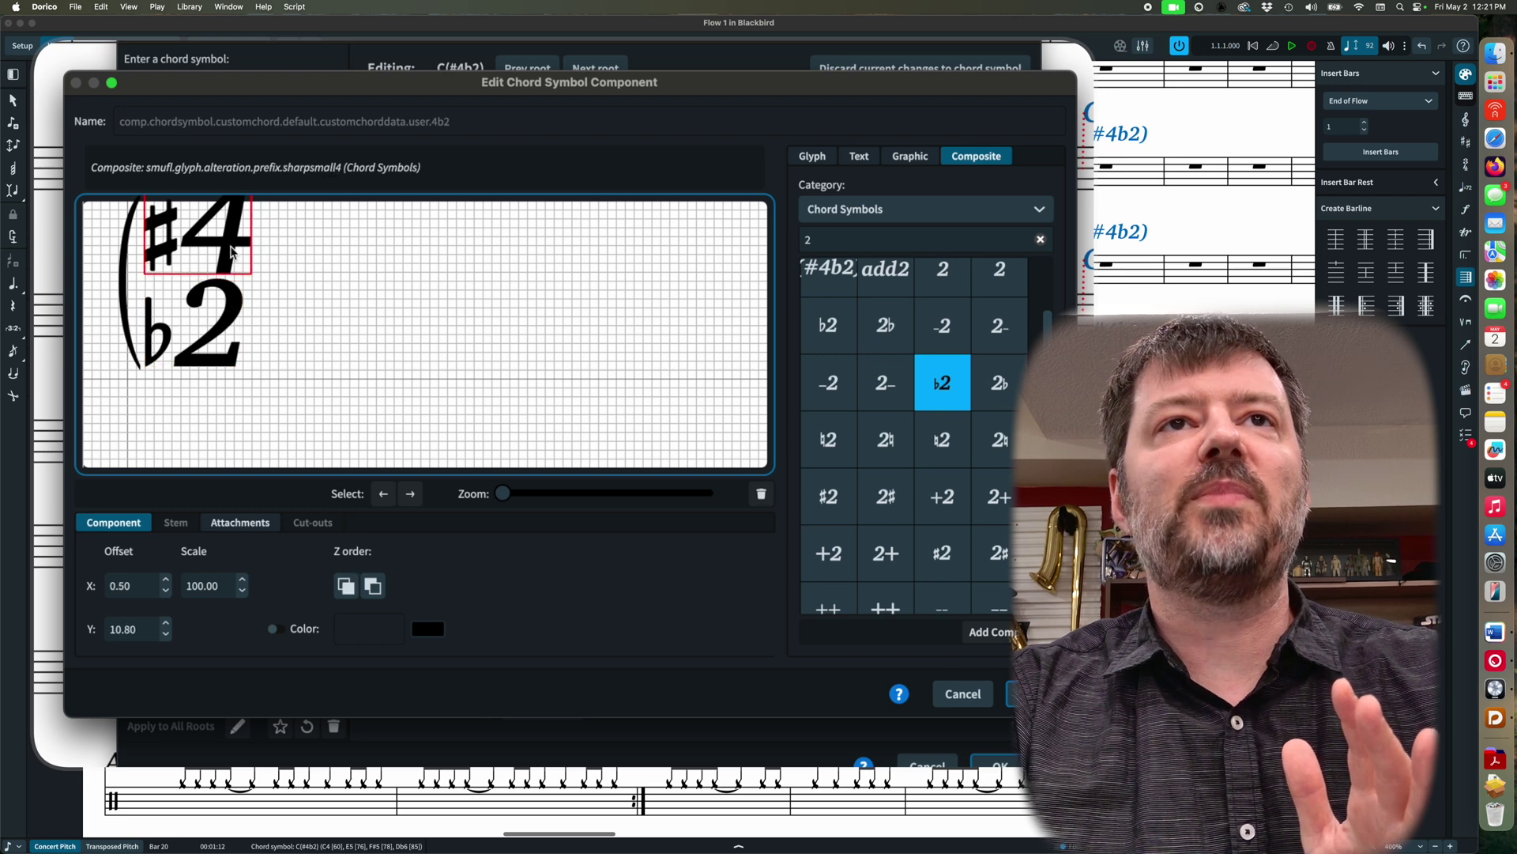
drag(232, 252, 232, 249)
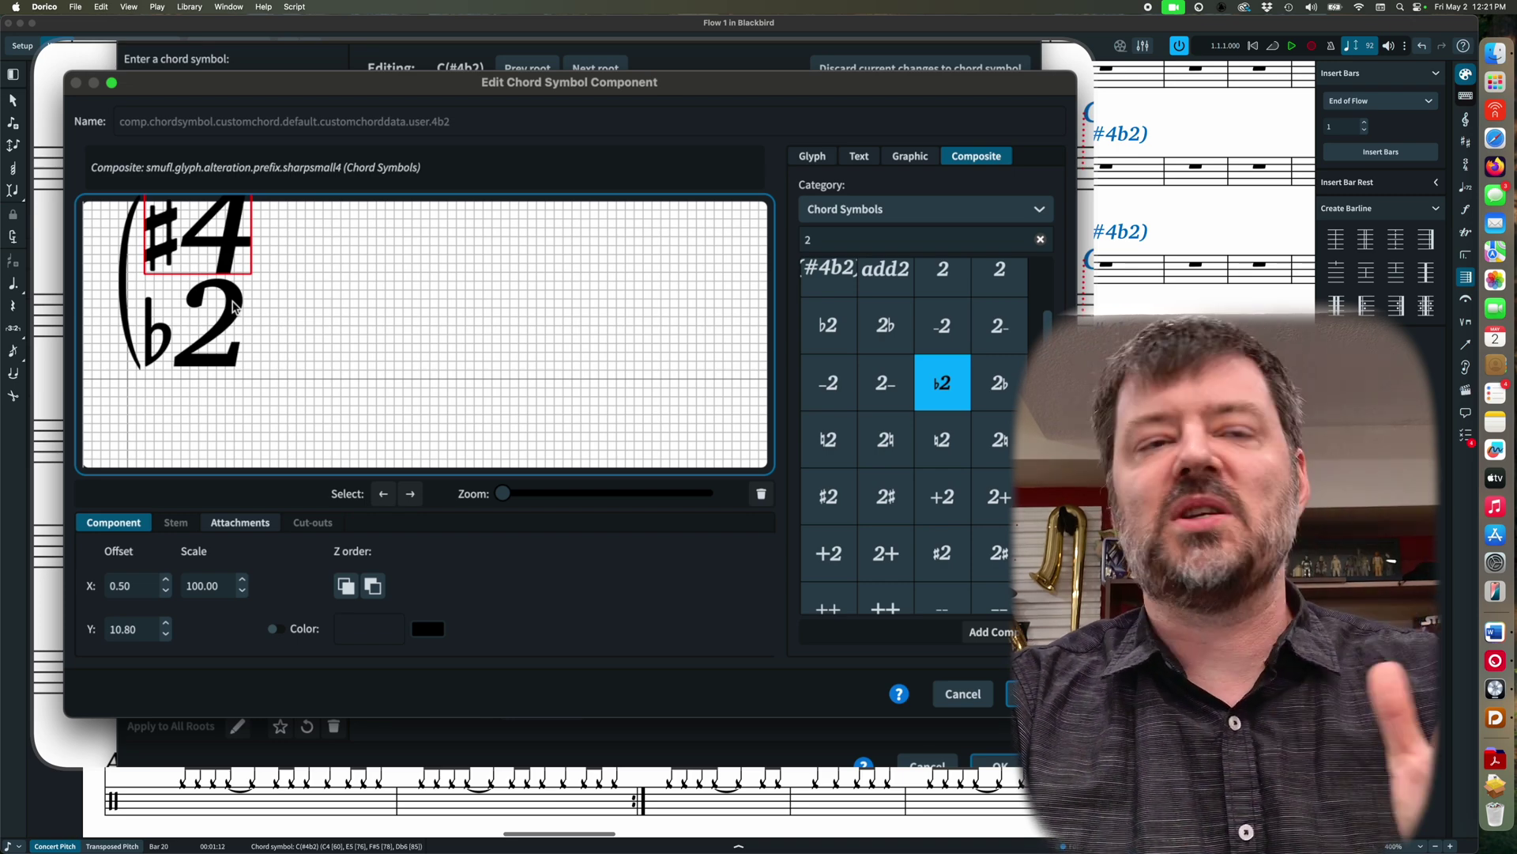
Add the Bravura triple-height right parenthesis glyph (U+E87A) and shift it clear of the numerals, to offset X 1.10
click(814, 158)
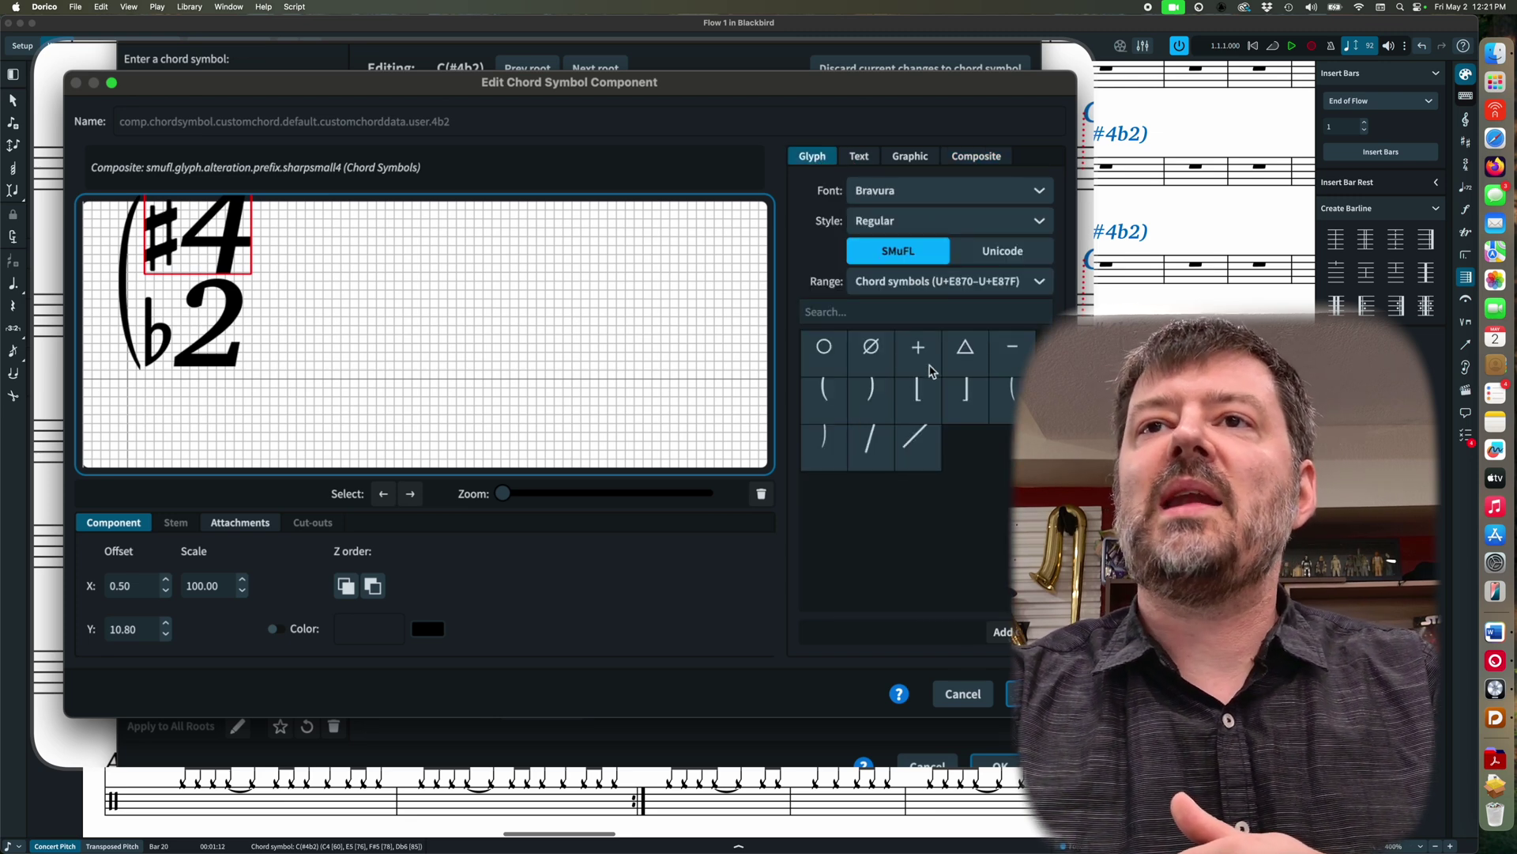
click(829, 448)
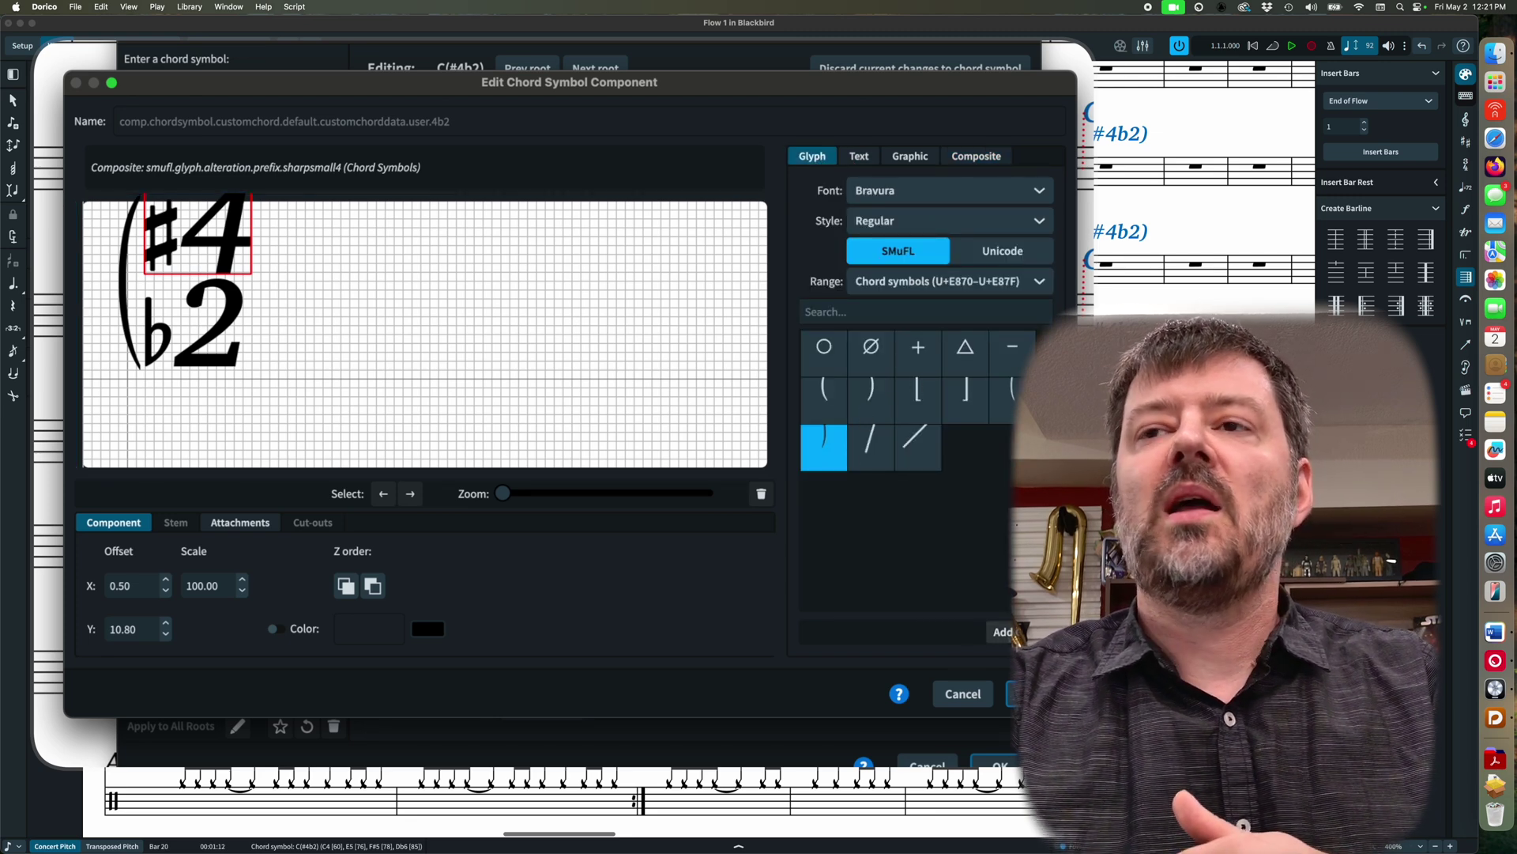
click(1001, 632)
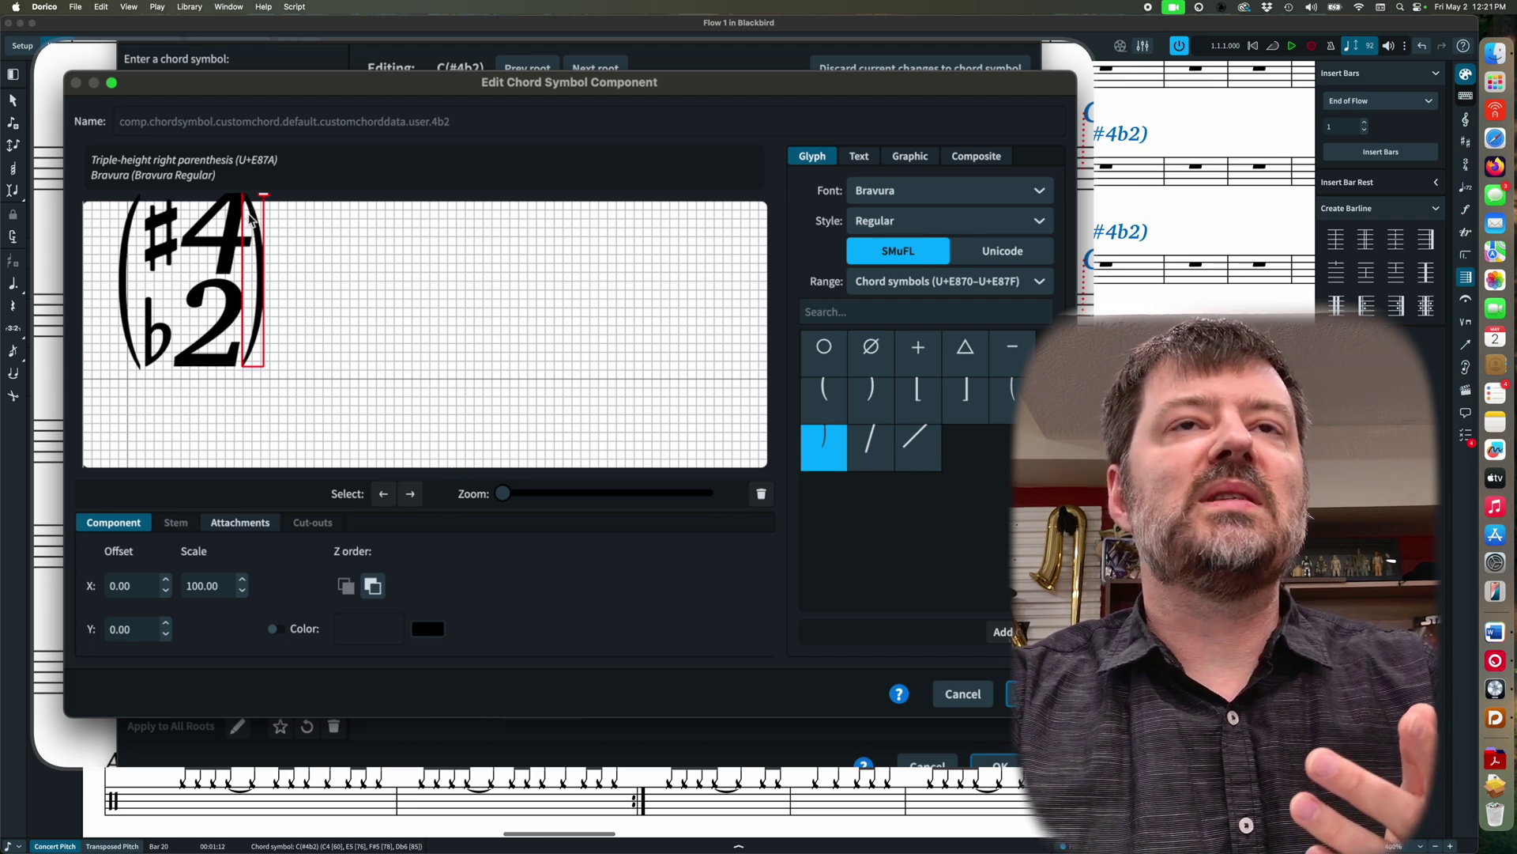
drag(260, 252, 269, 251)
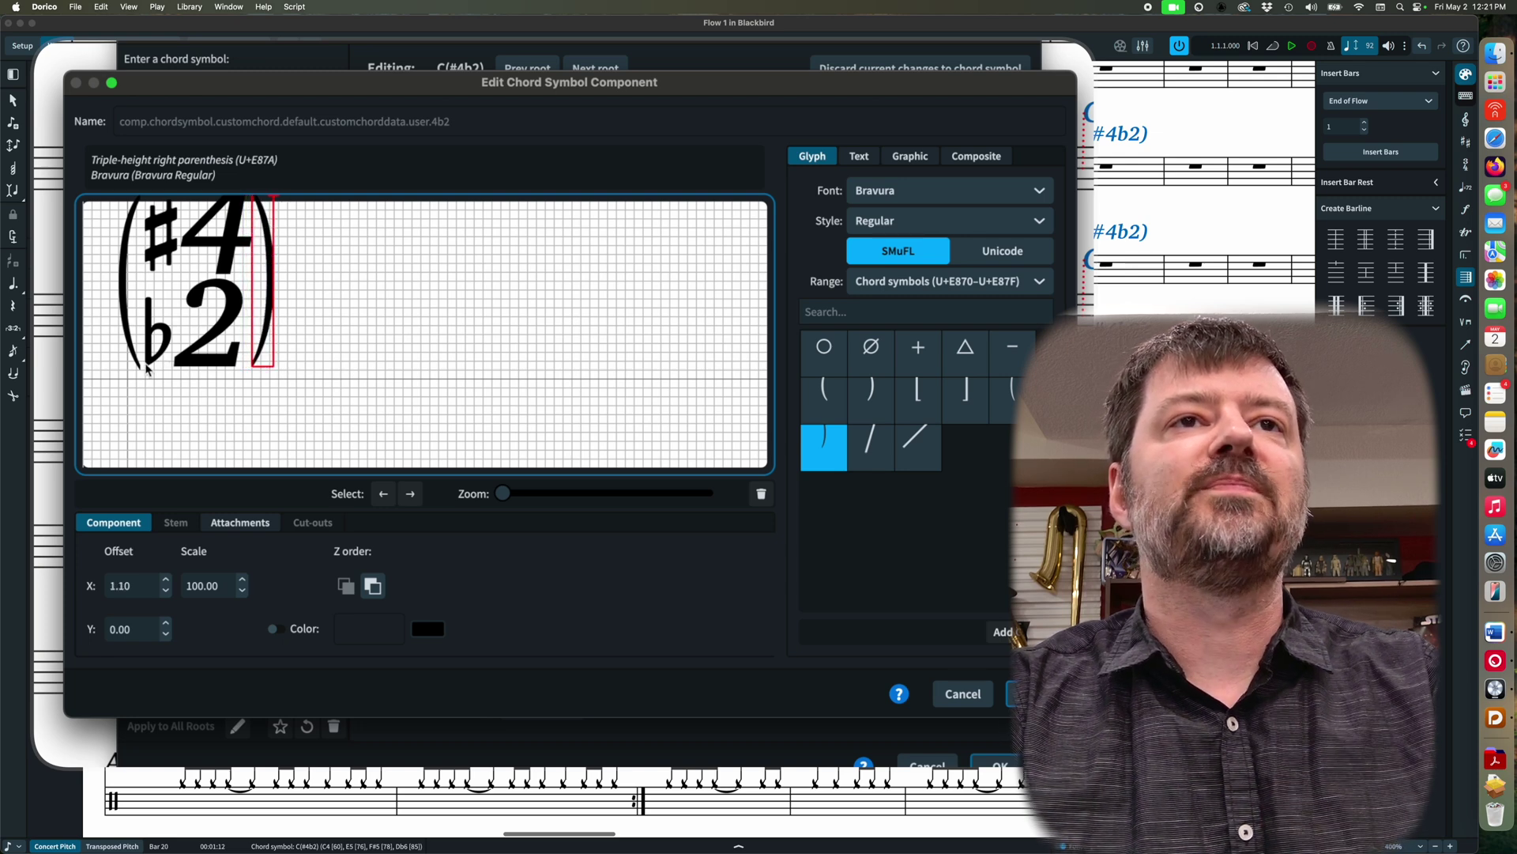
Lower the left parenthesis to offset Y -1.20, move the sharp-4 to X 0.30, Y 9.50, and the right parenthesis to X 1.20, Y 0.20
click(126, 308)
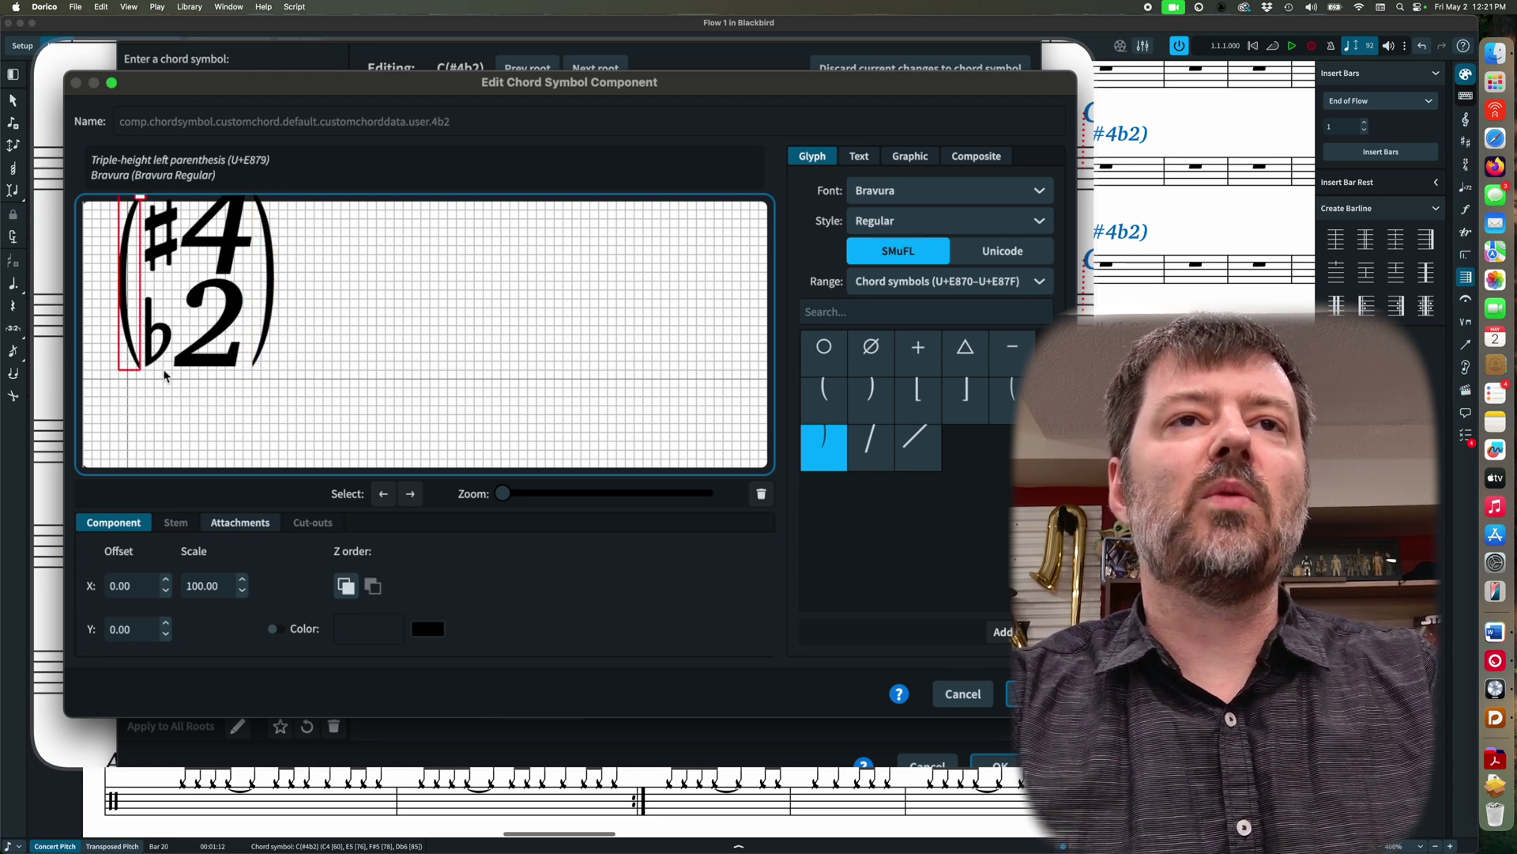
drag(127, 288, 124, 294)
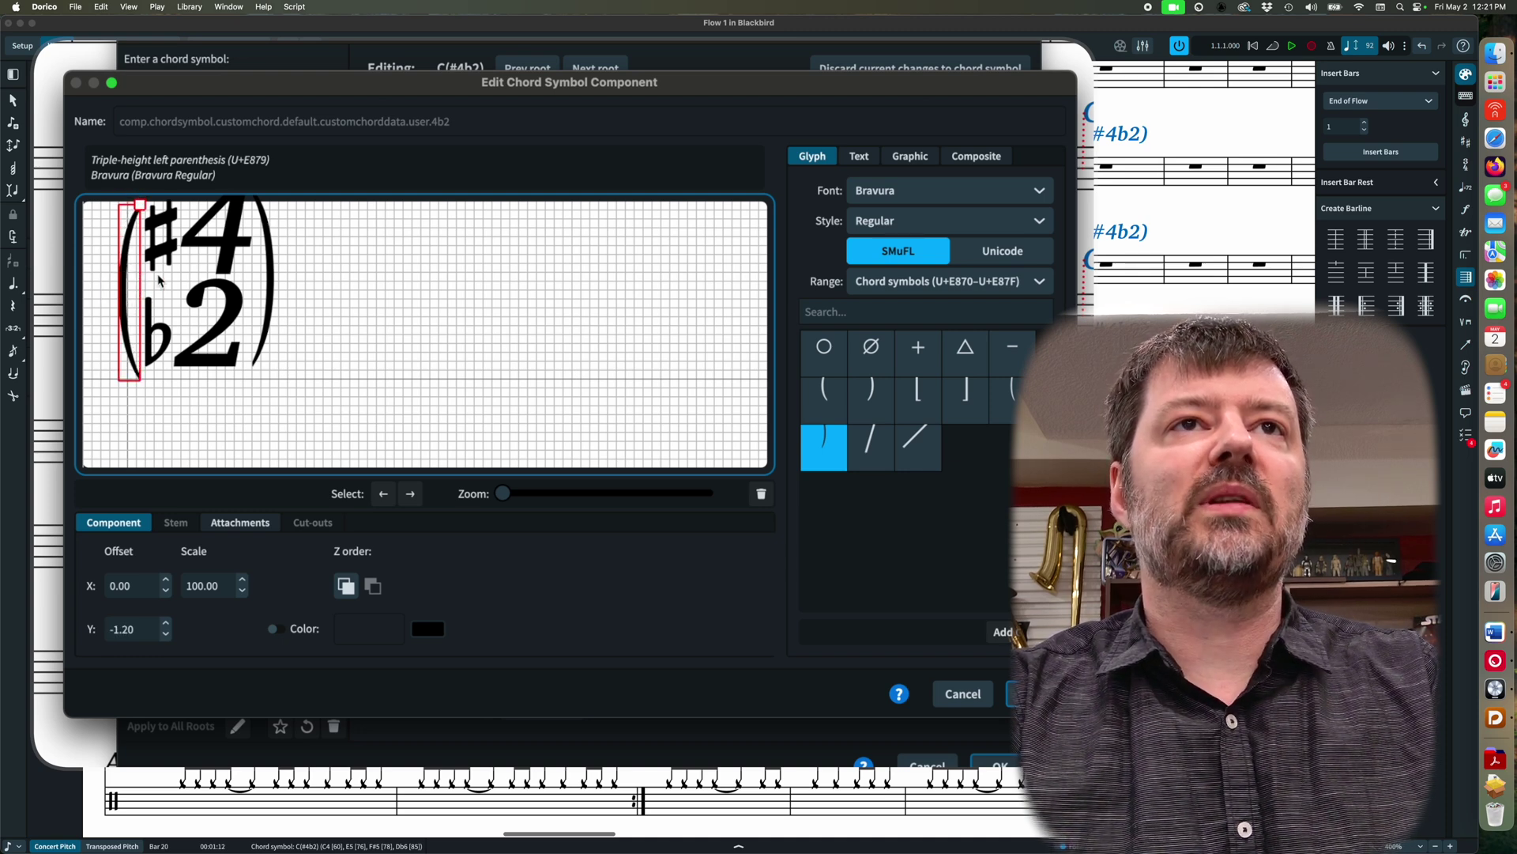
click(224, 244)
drag(224, 245, 222, 255)
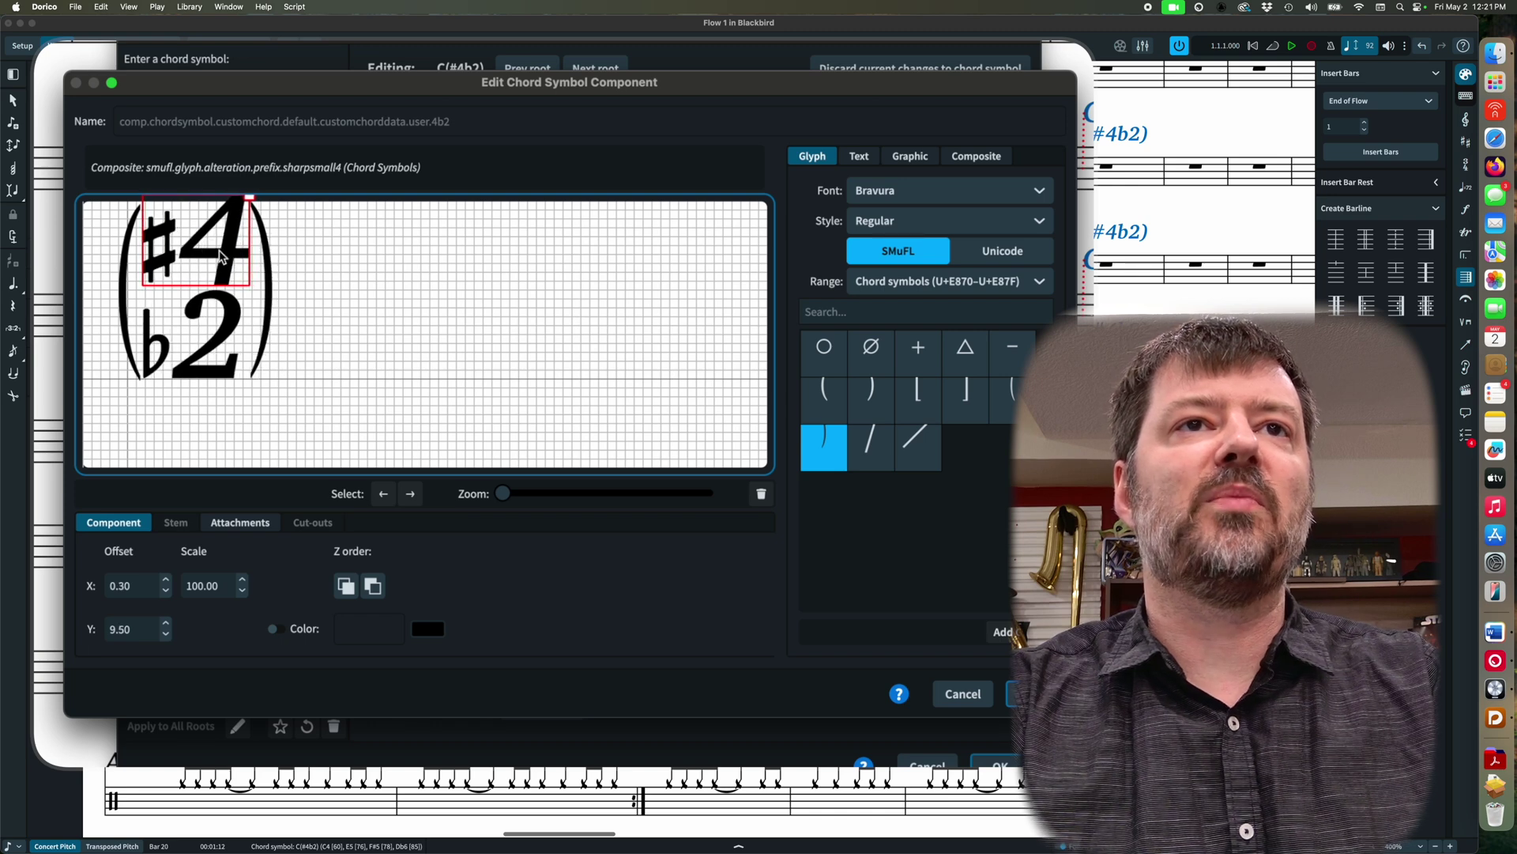
click(268, 252)
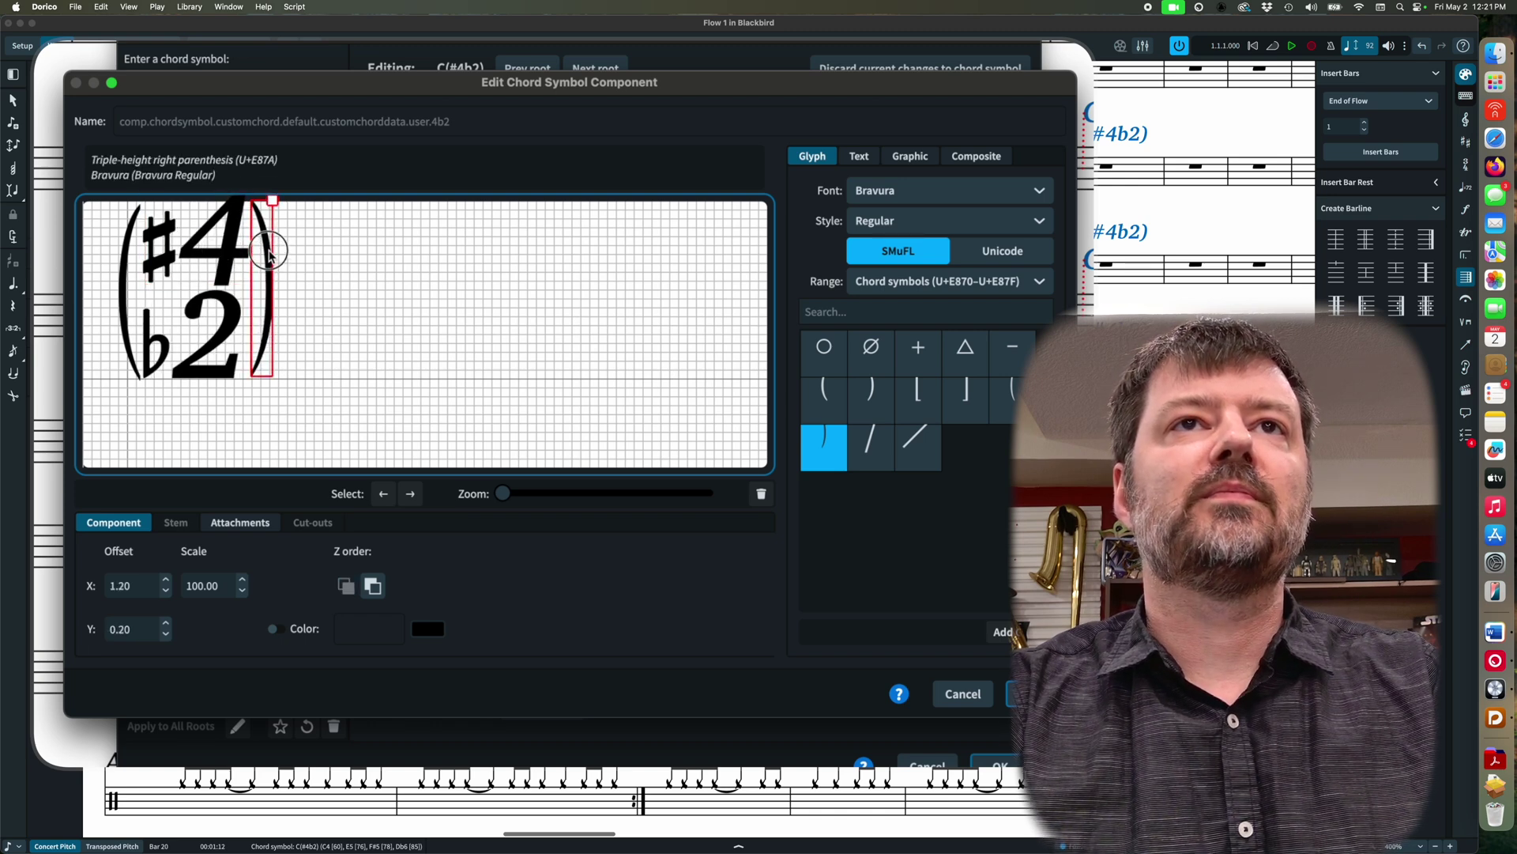
click(269, 253)
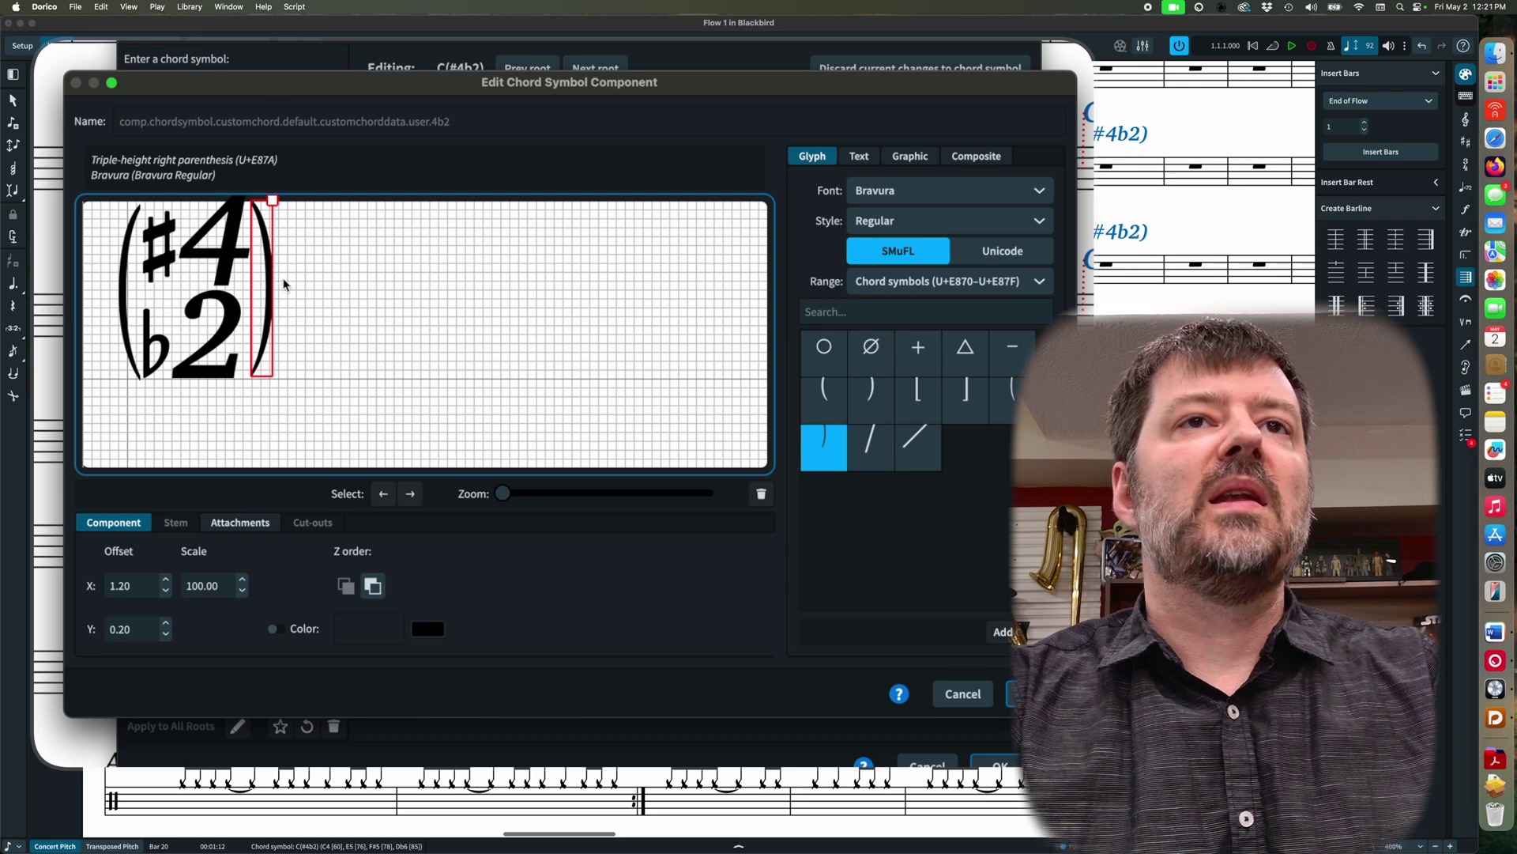
click(271, 286)
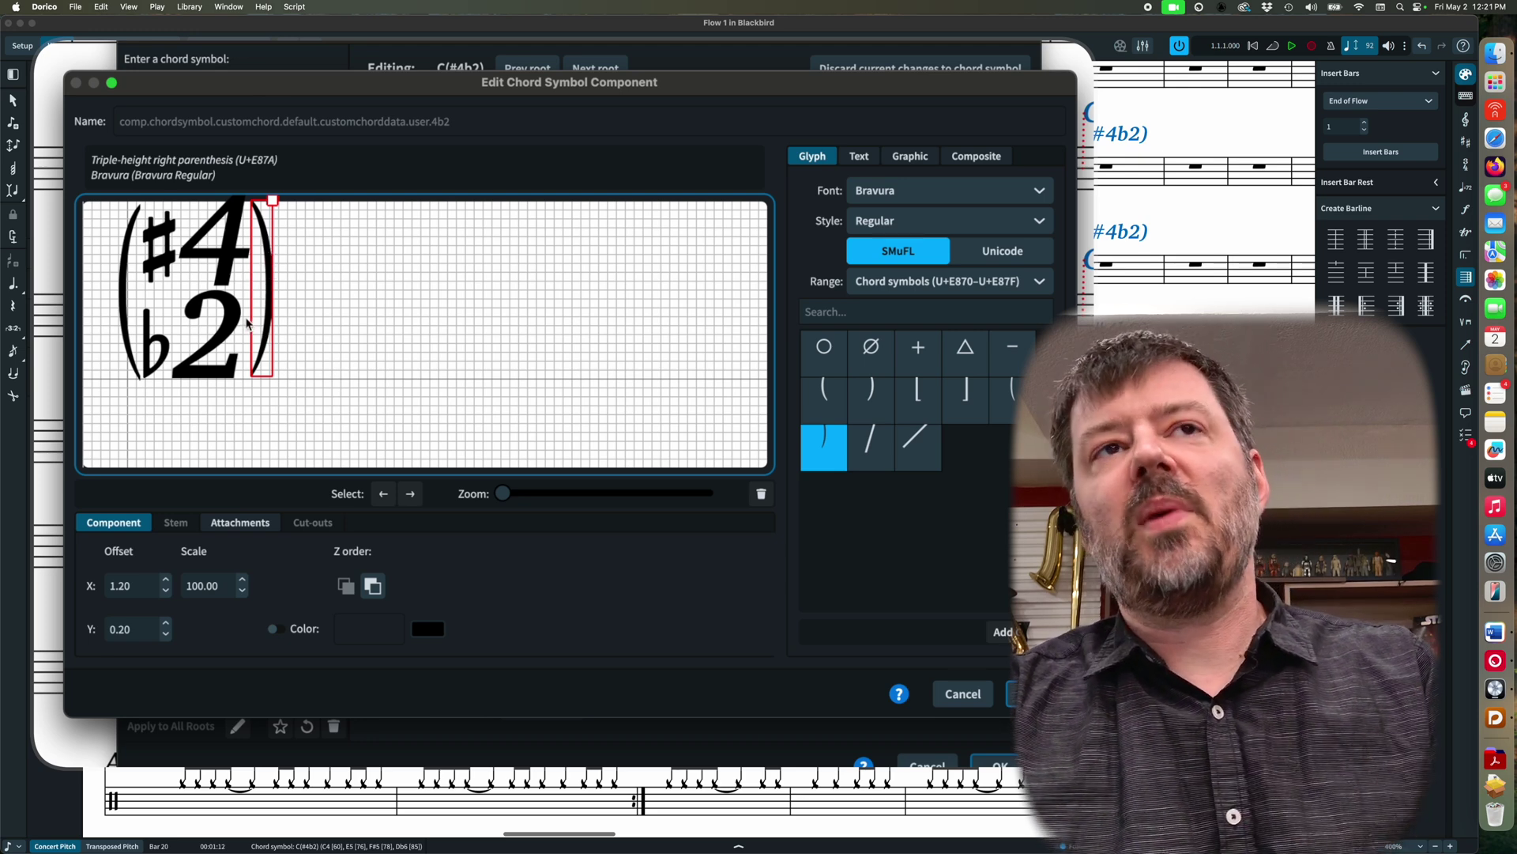
Scale the sharp-4 alteration to 85%
click(231, 261)
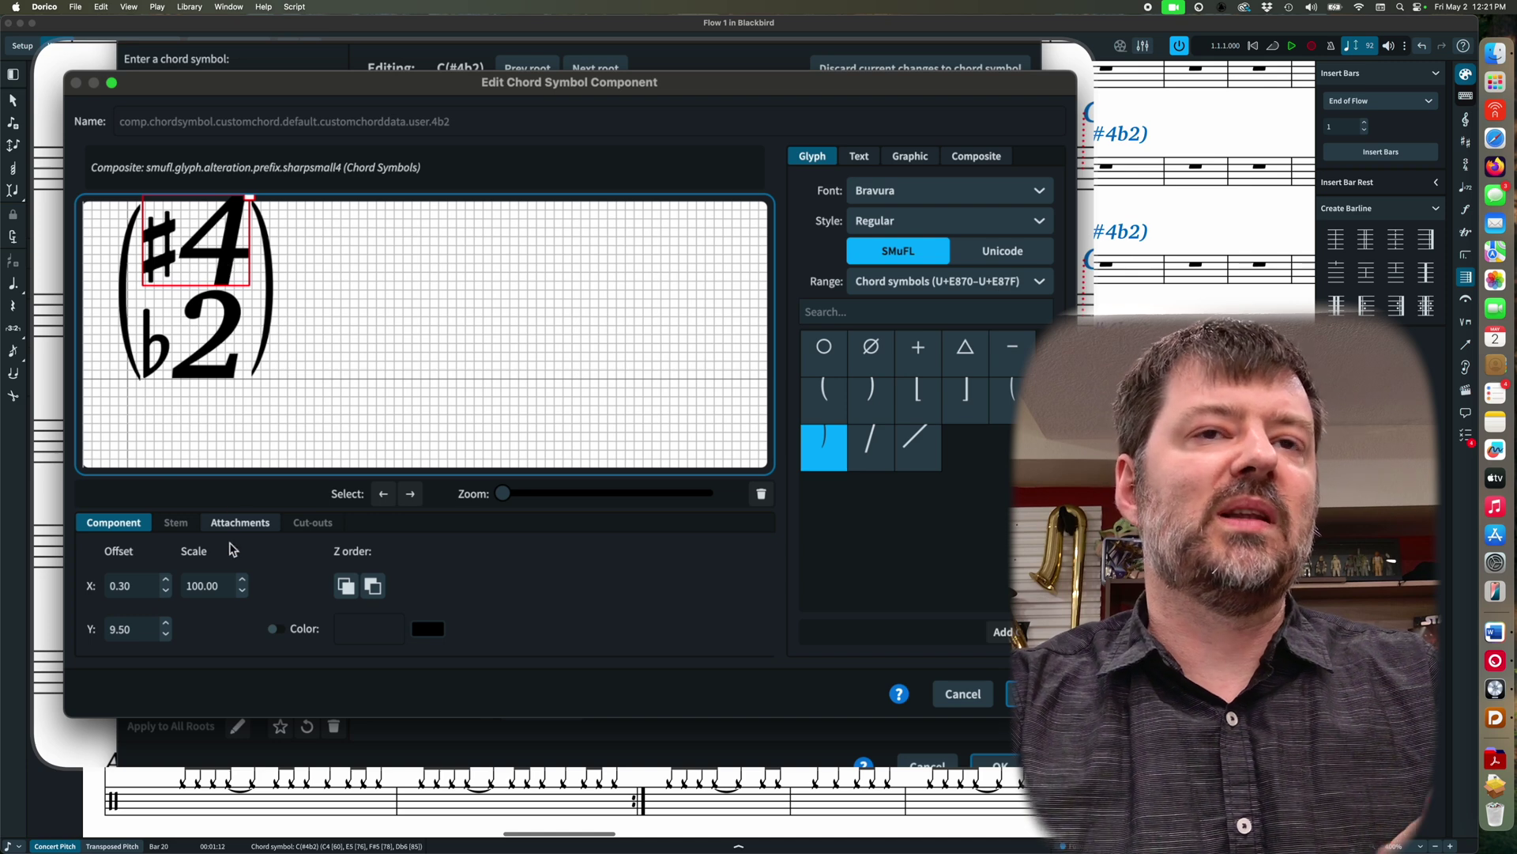
click(222, 587)
text(85)
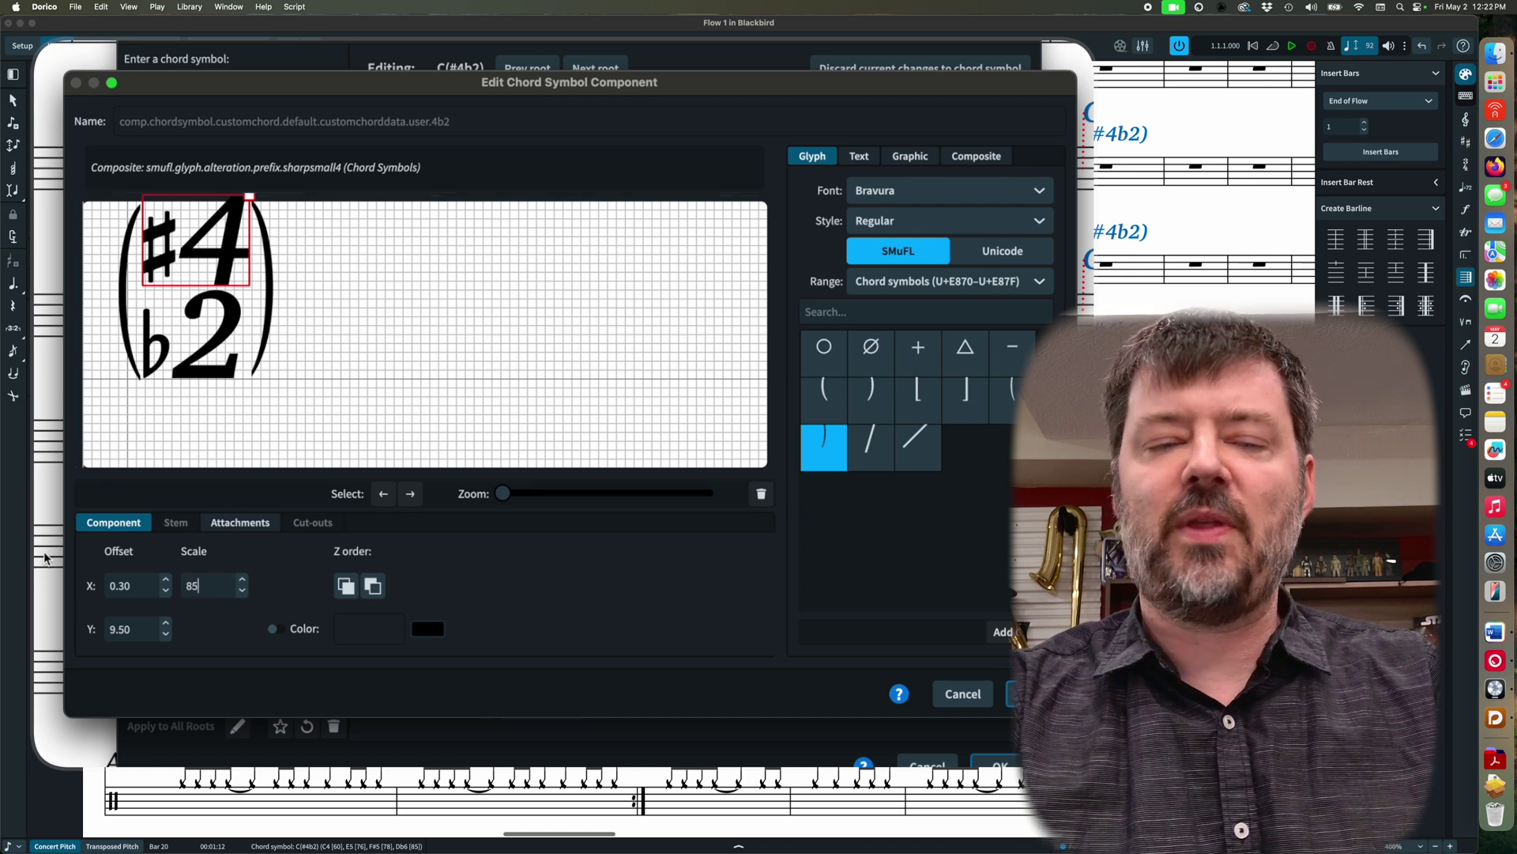
key(Return)
Scale the flat-2 alteration to 85% and move it beneath the sharp-4, at offset X -10.20, Y -9.00
click(210, 340)
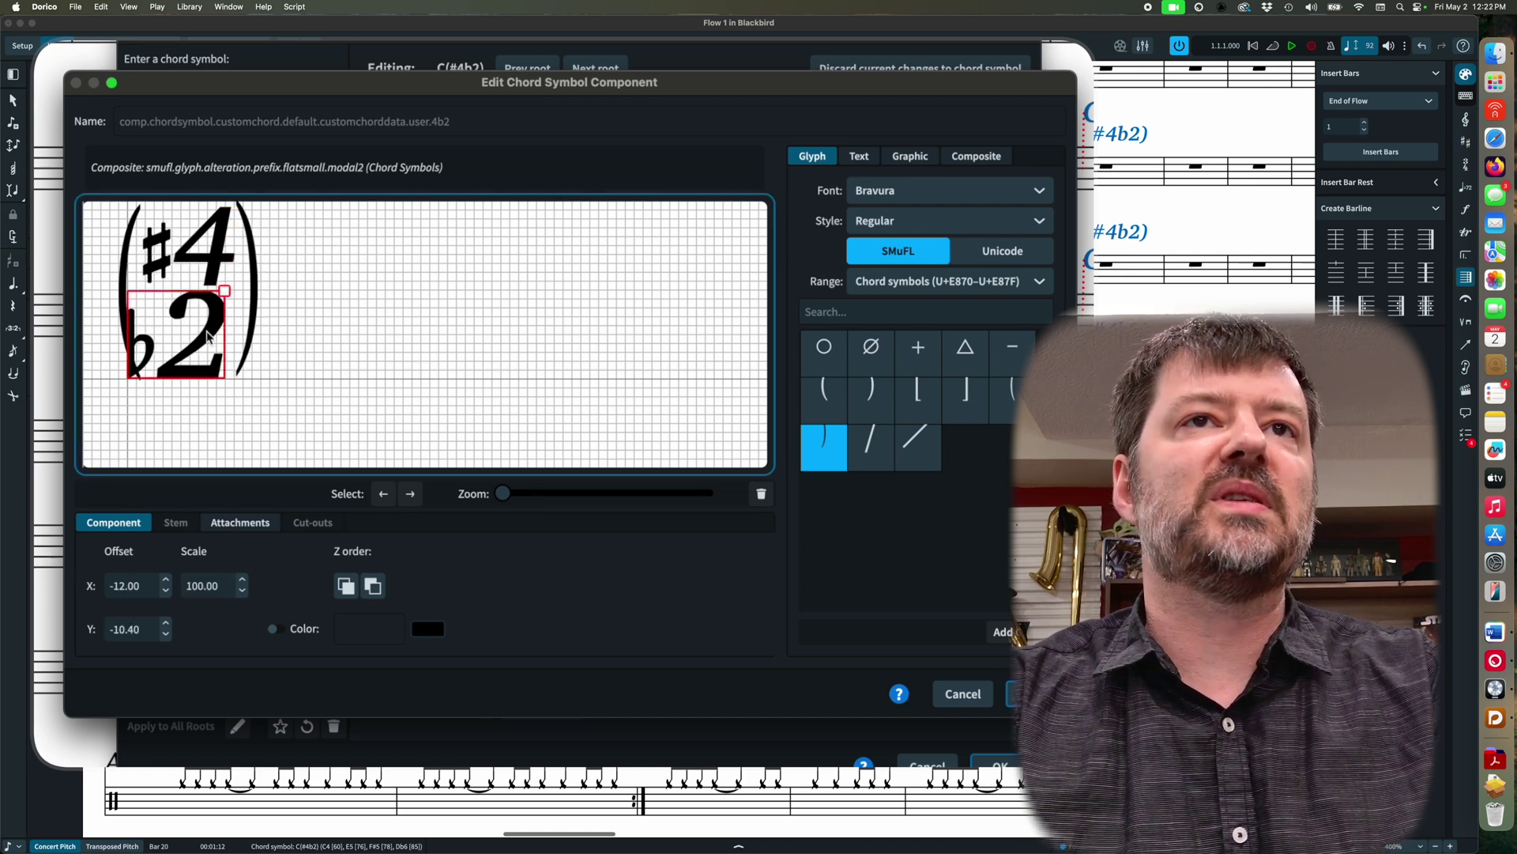
click(215, 586)
text(85)
key(Tab)
drag(198, 340, 215, 322)
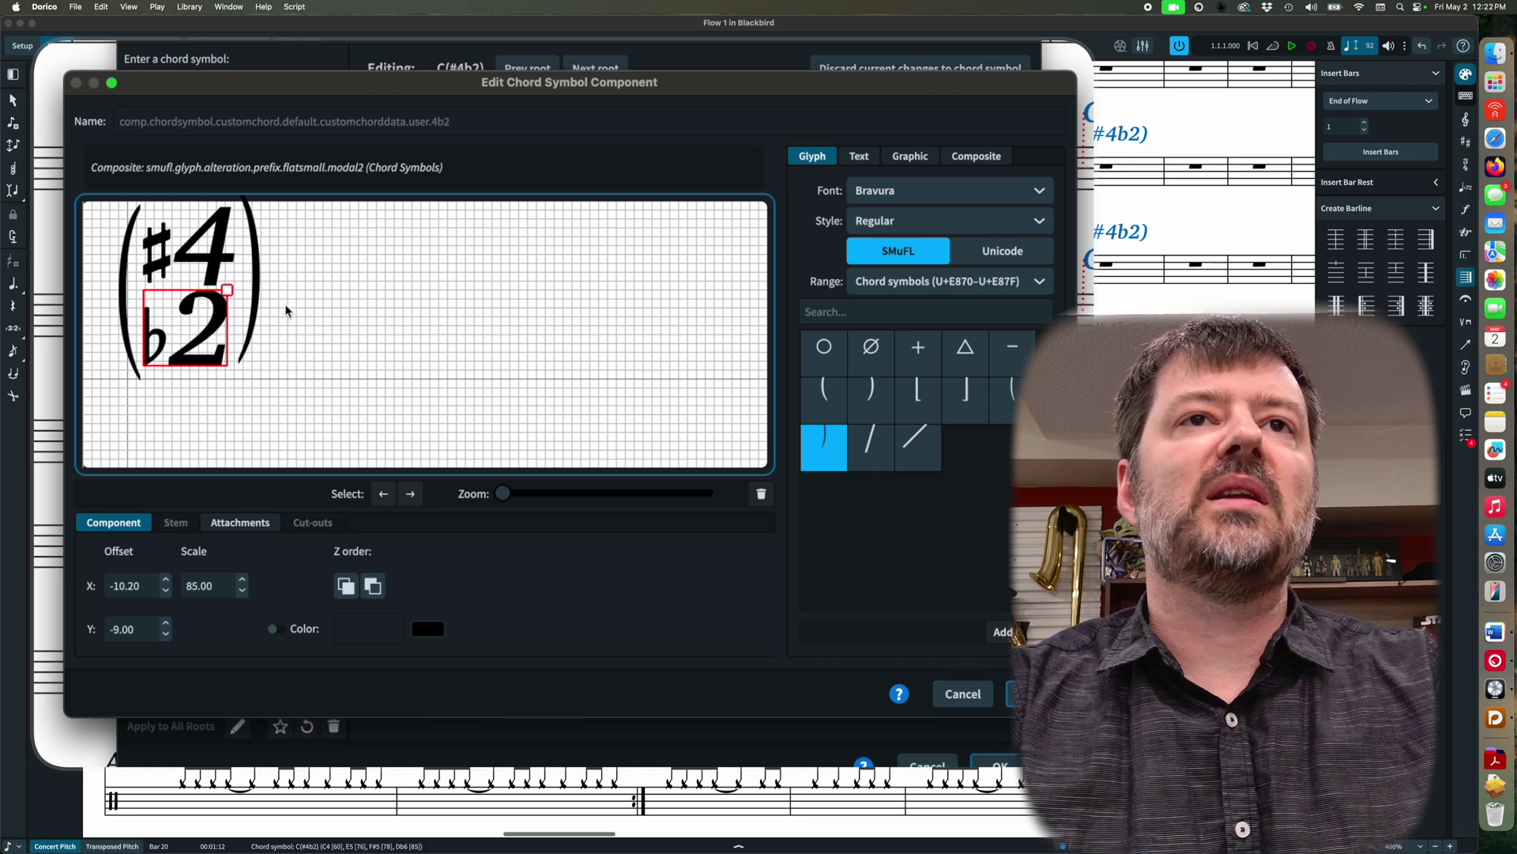
Align the right parenthesis with the left one at offset X 0.90, Y -1.40, and save the component and default chord symbol appearance
click(255, 289)
drag(254, 289, 255, 291)
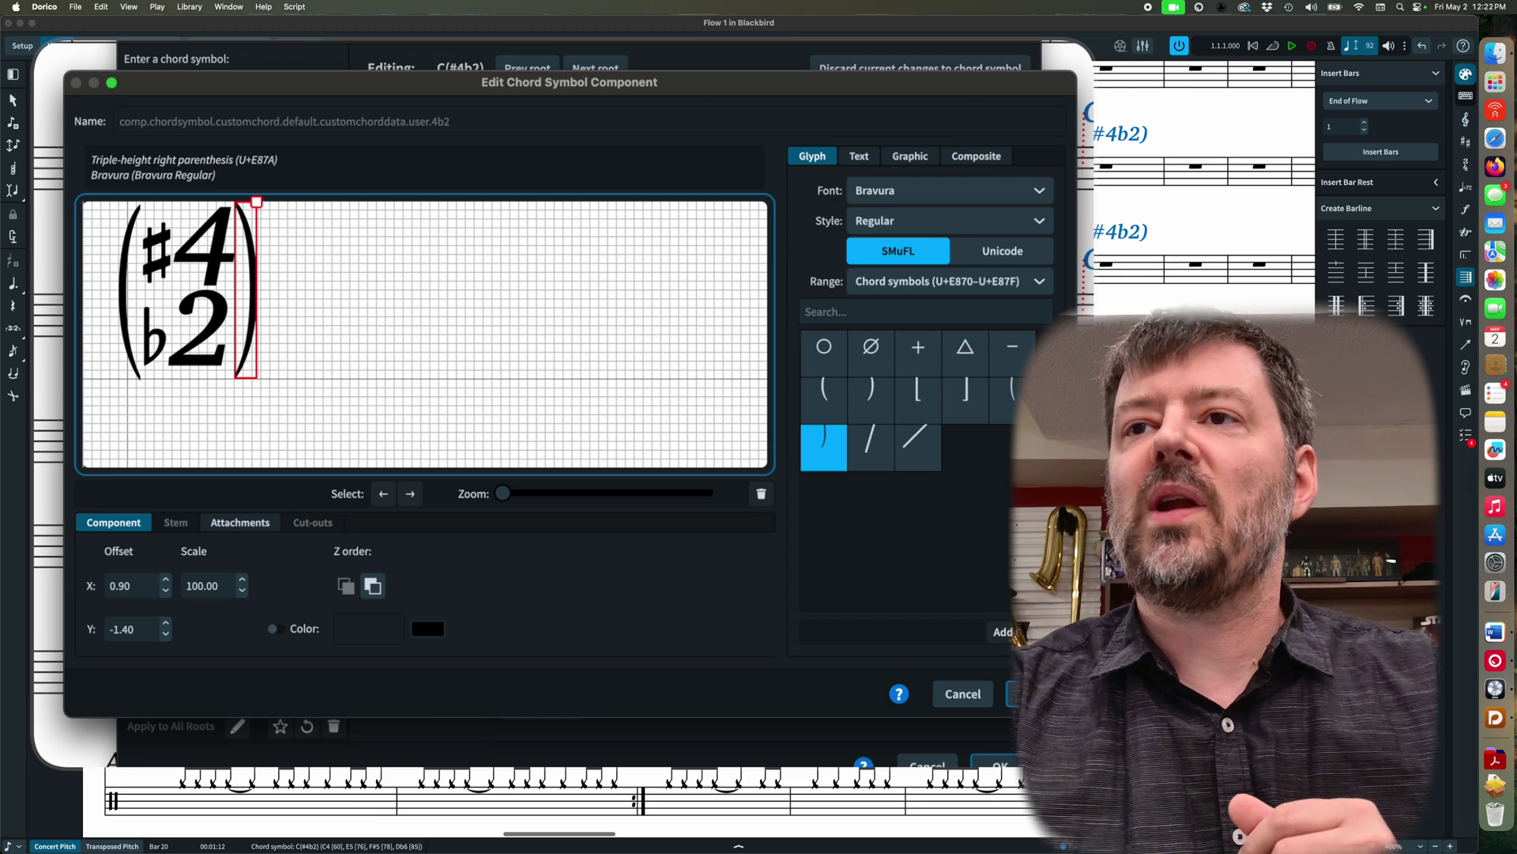
key(Return)
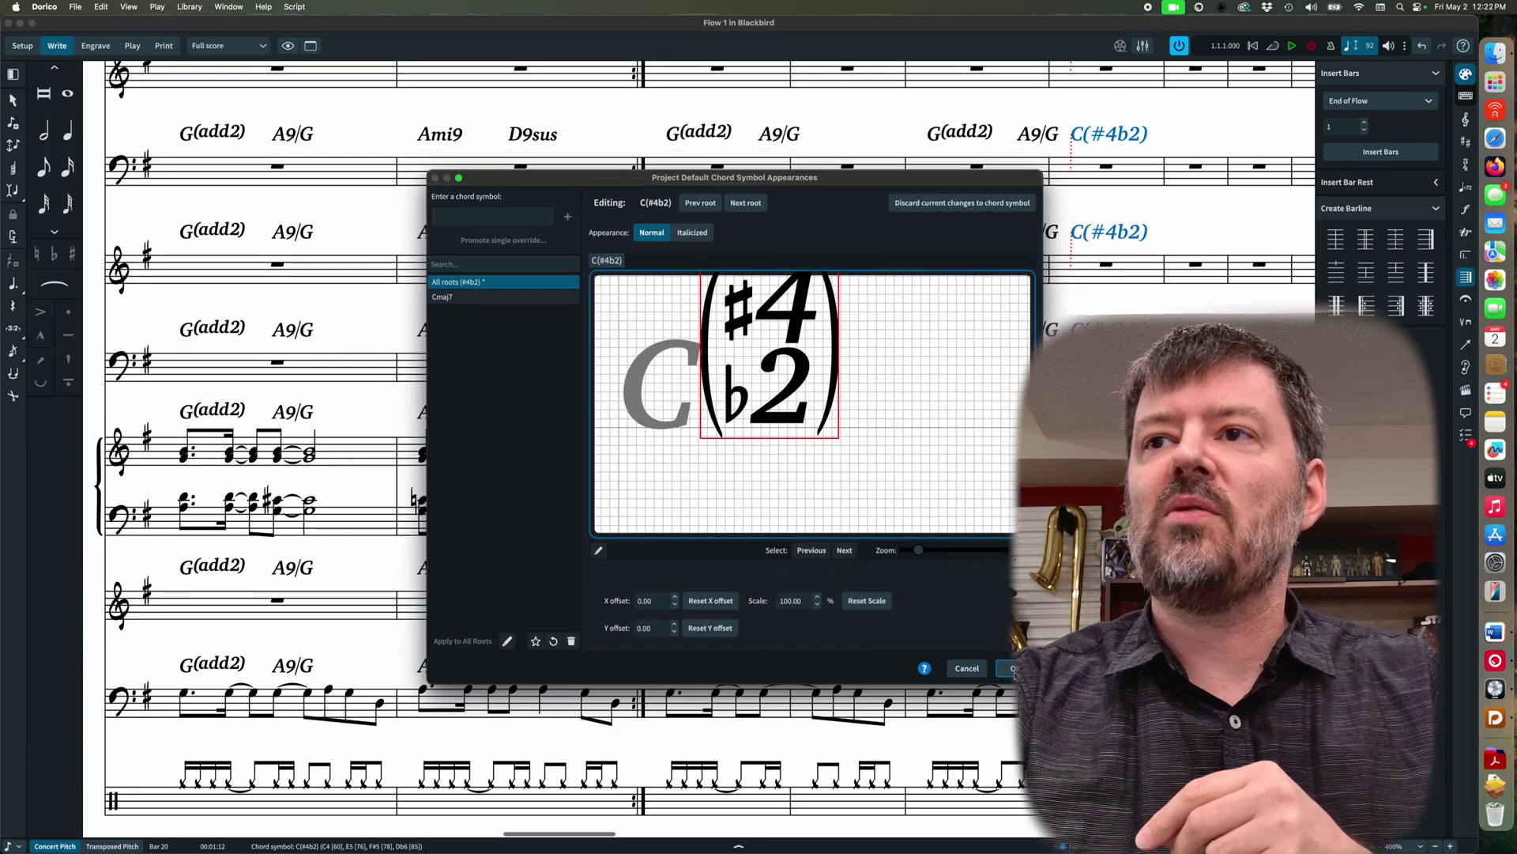
click(1013, 669)
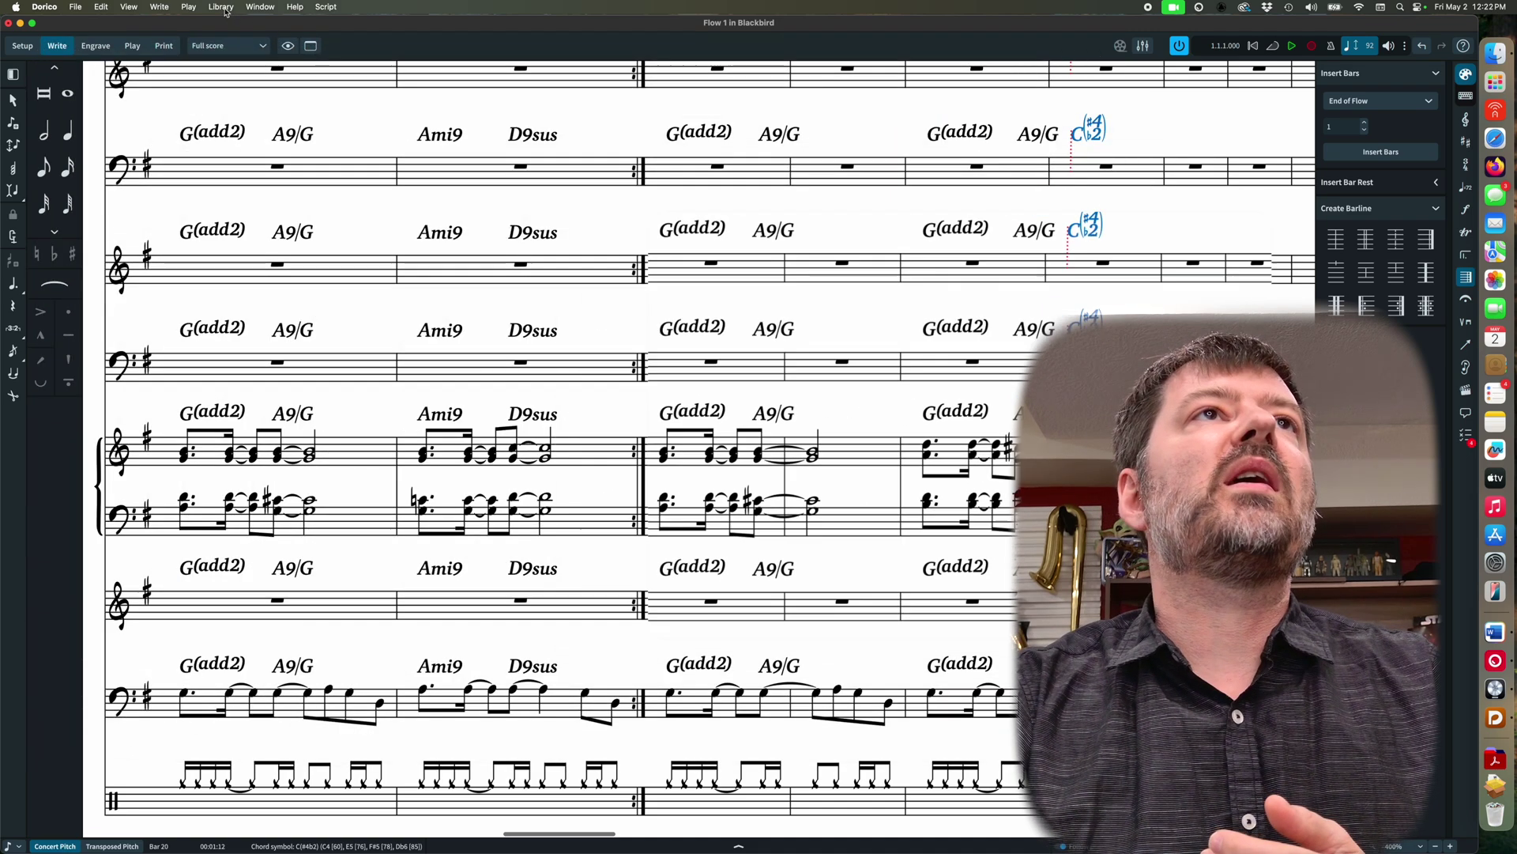
Reopen the project default chord symbol appearance for all roots (#4b2) and shift the suffix away from the C, to X offset about 0.60
click(222, 7)
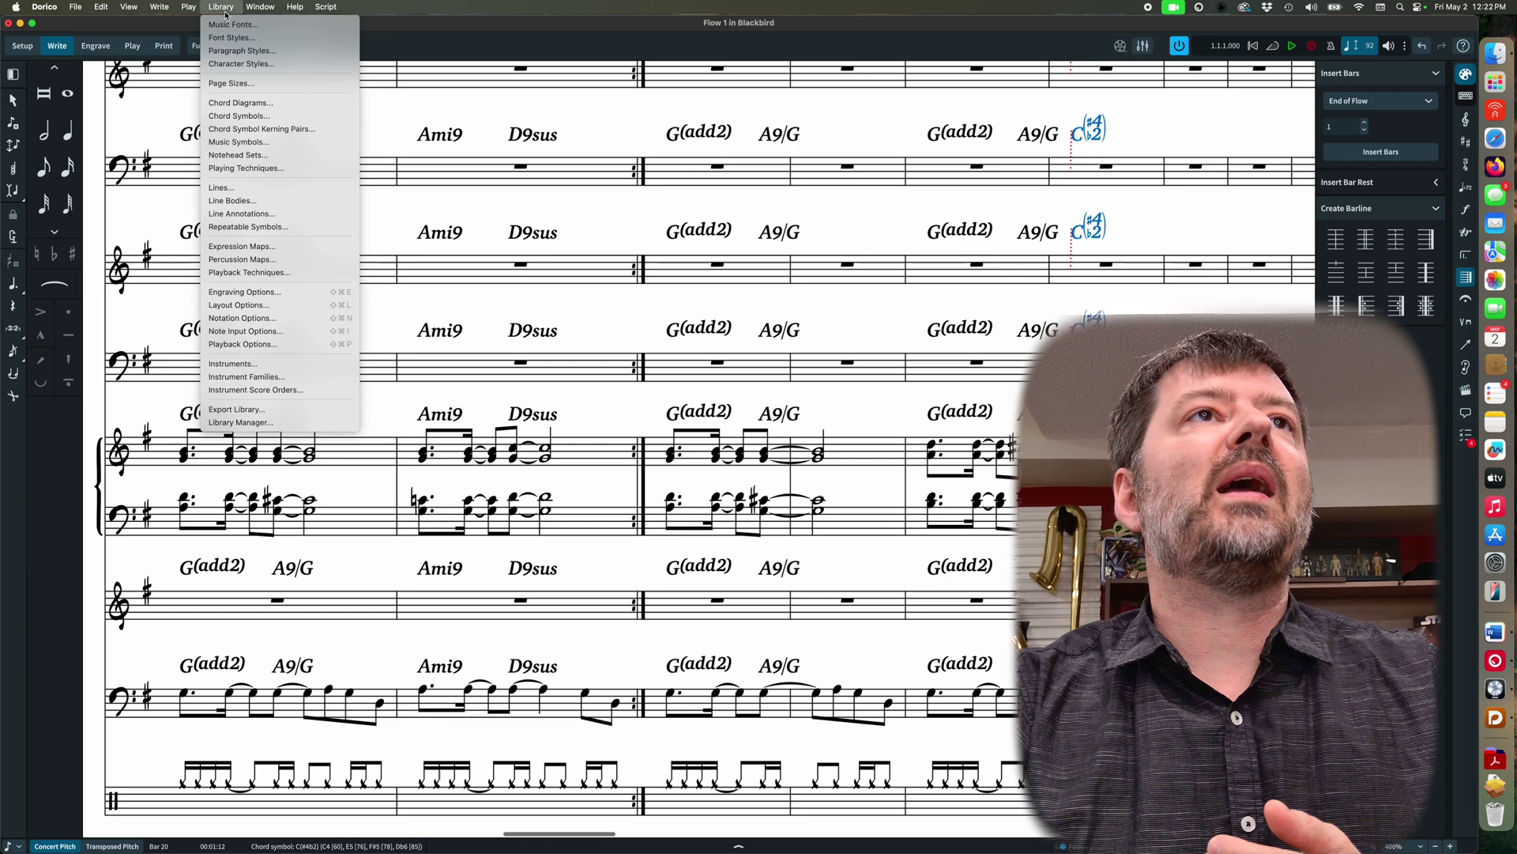
click(238, 115)
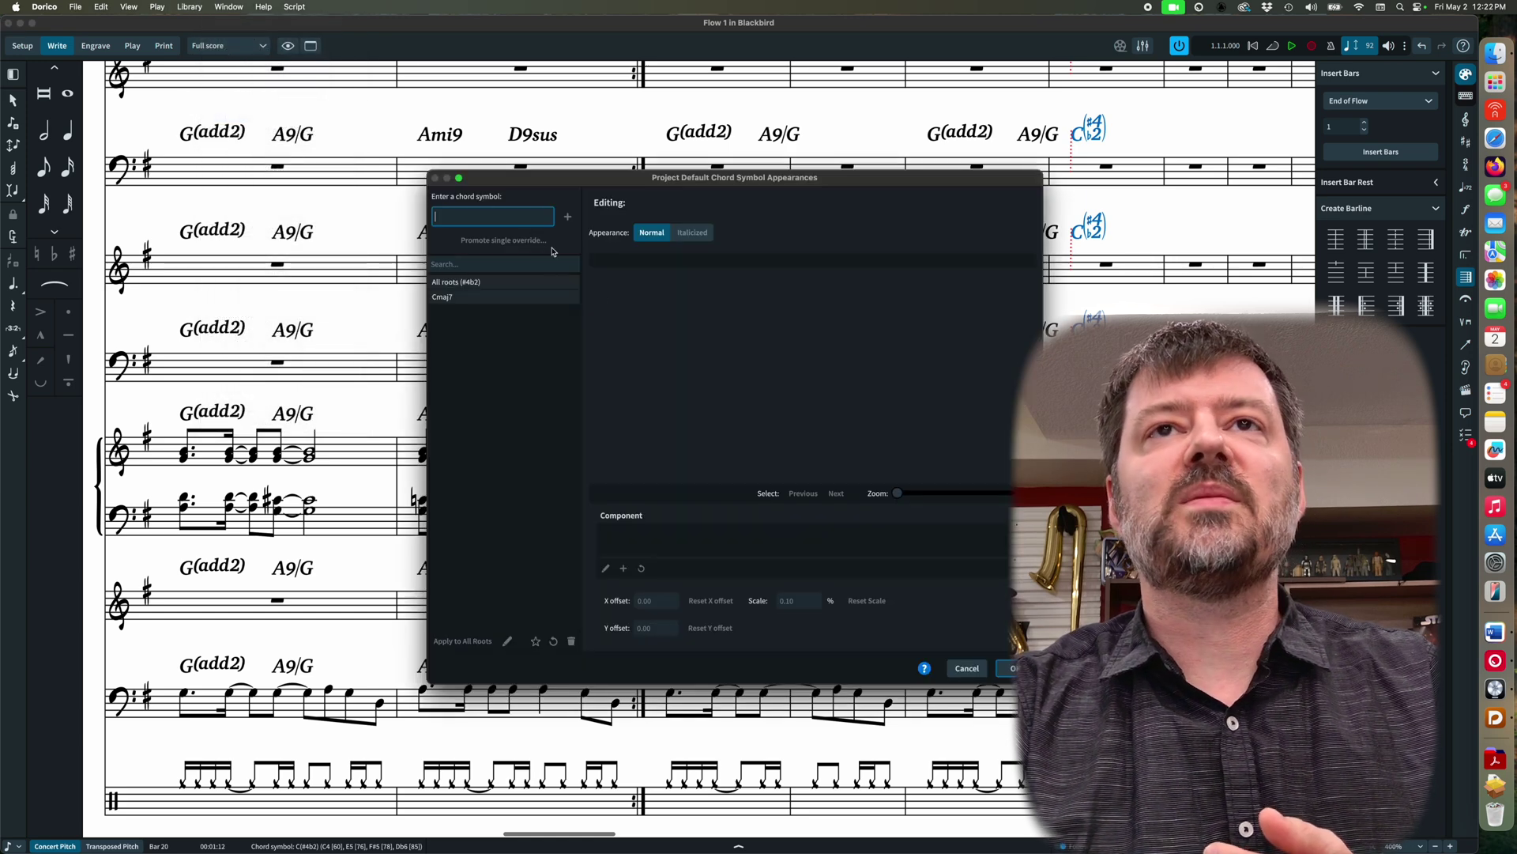
click(487, 285)
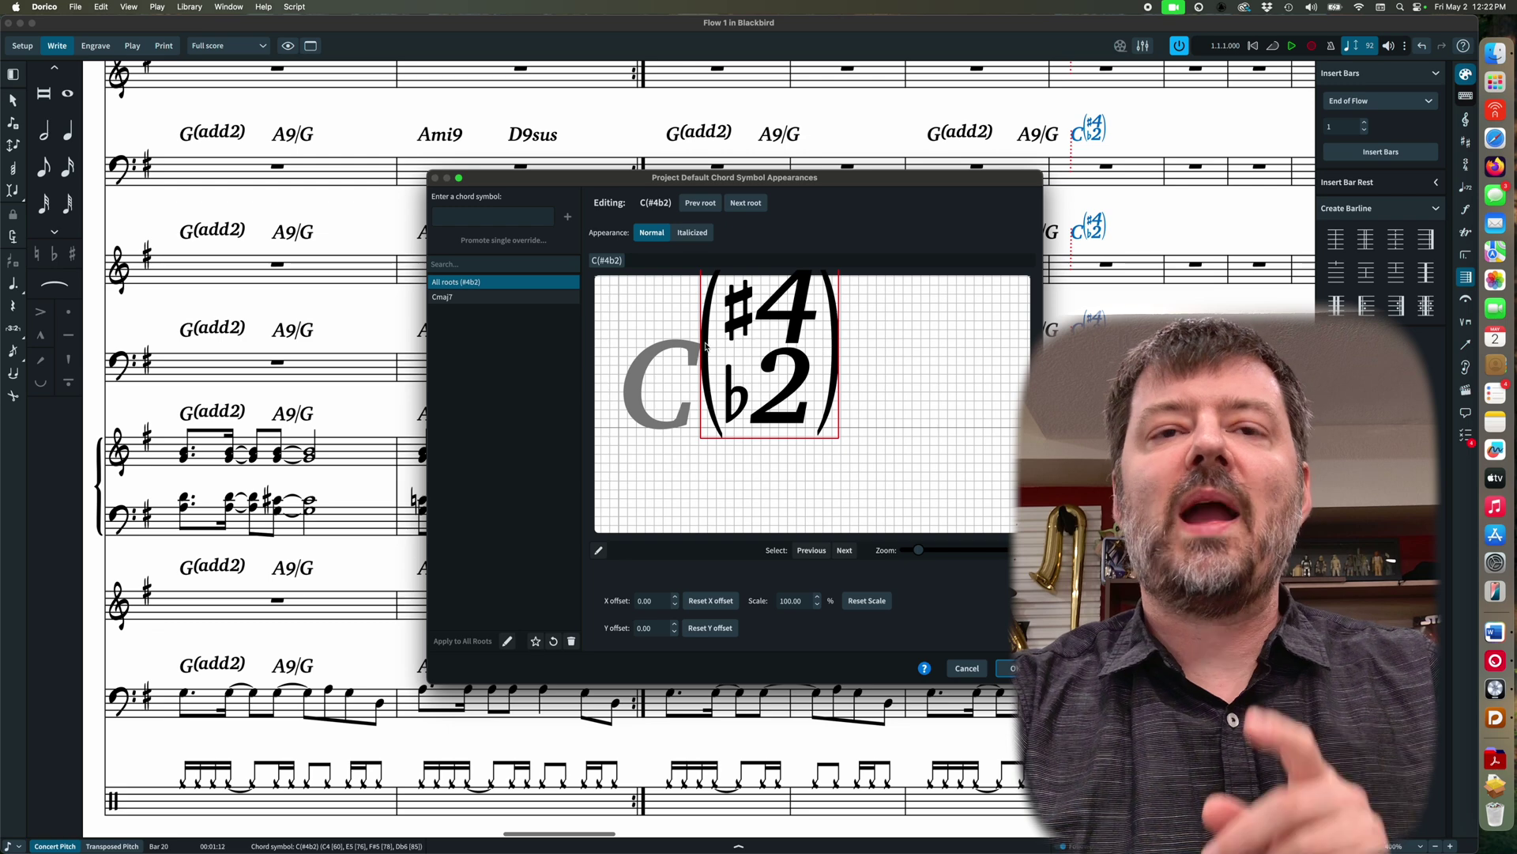
drag(706, 345, 712, 345)
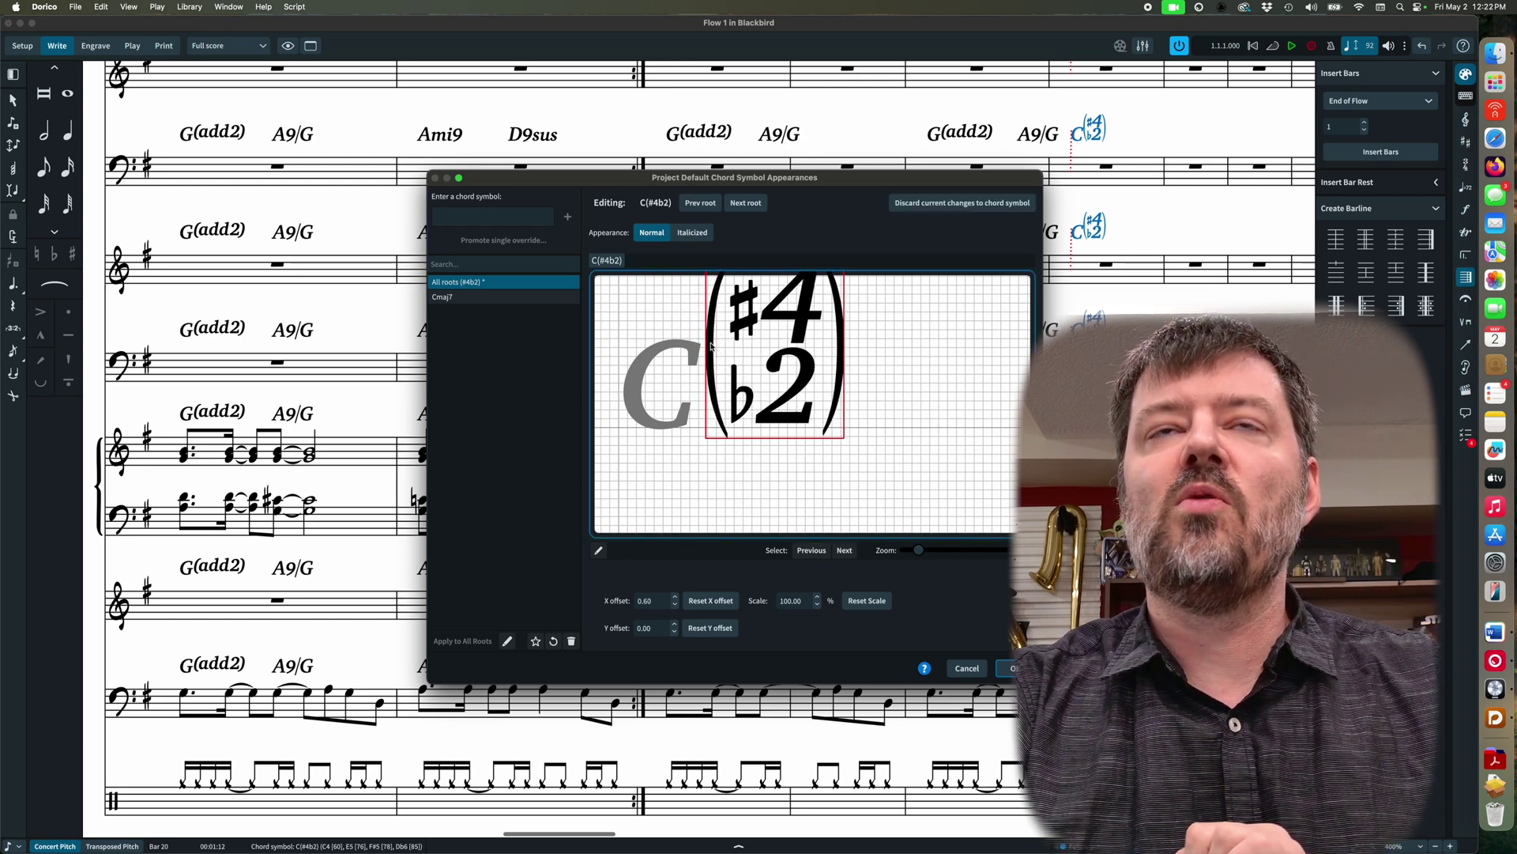
Examine the suffix spacing on other chord roots, including C# and Db, and return to the C root
click(742, 203)
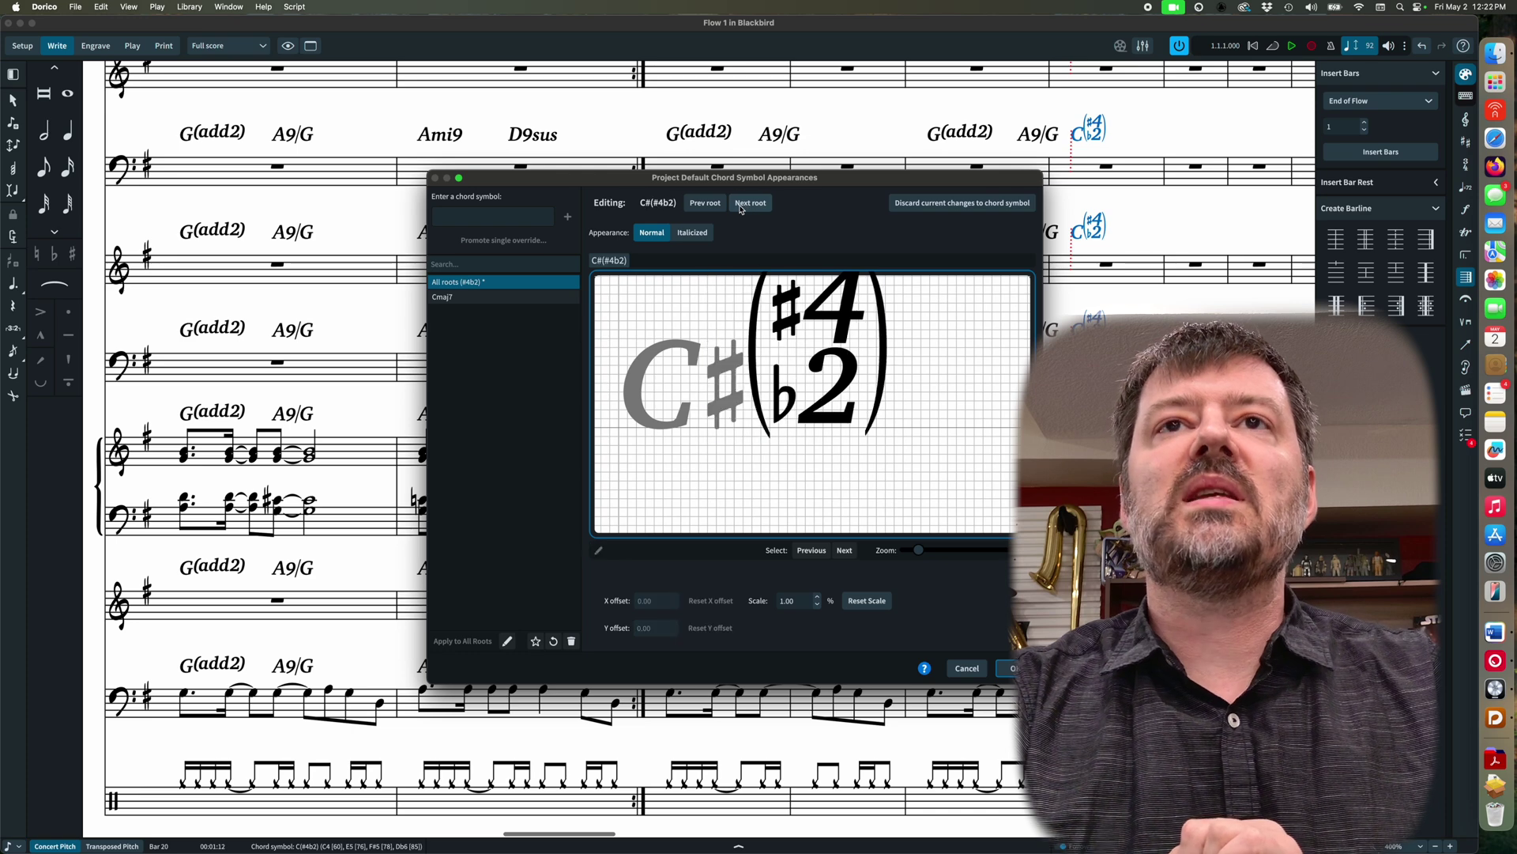
click(704, 203)
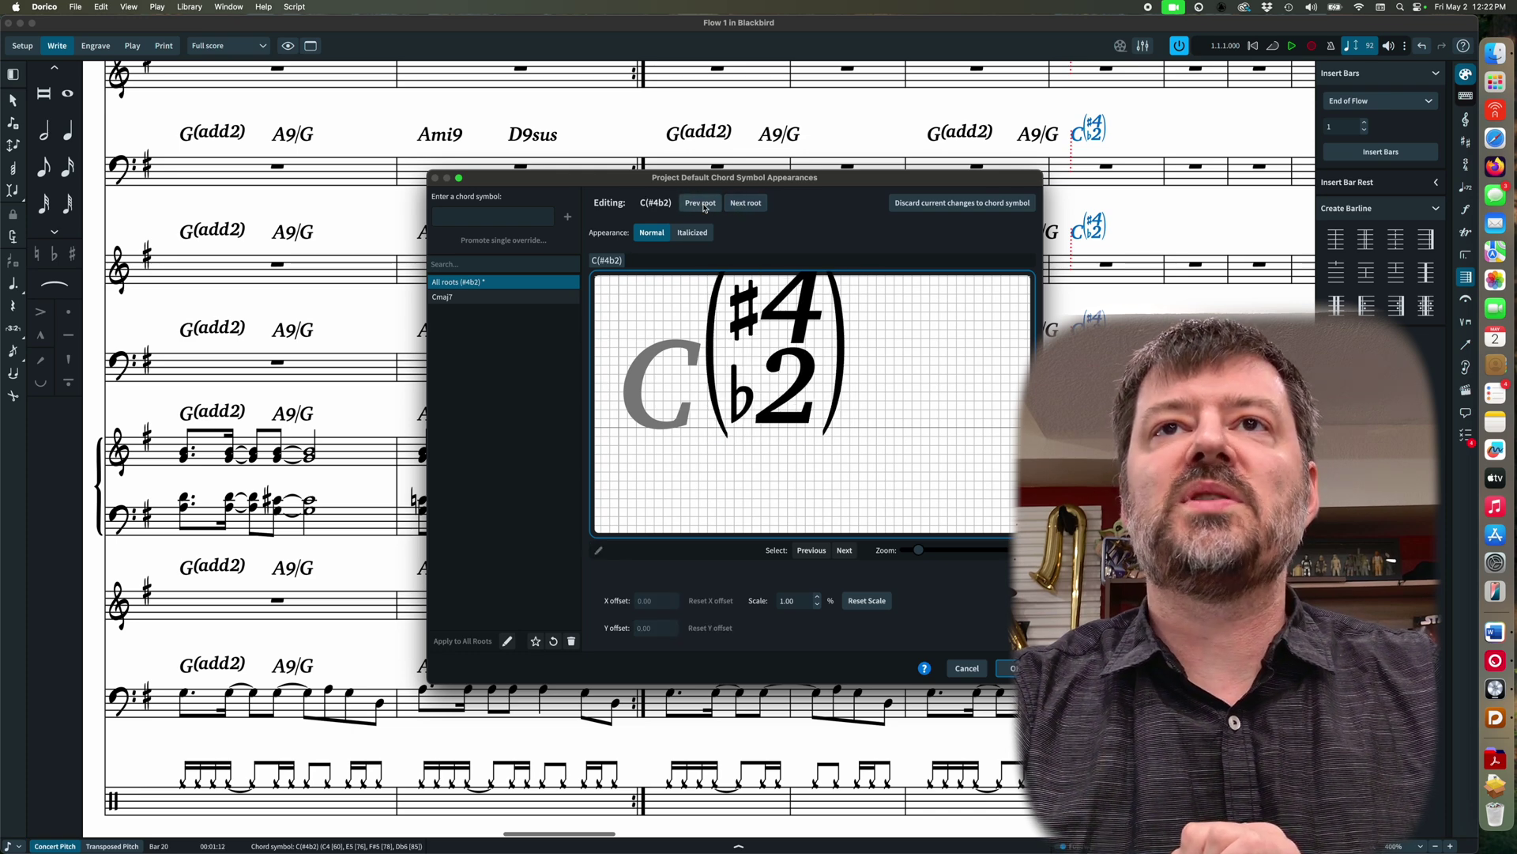
click(747, 204)
click(747, 204)
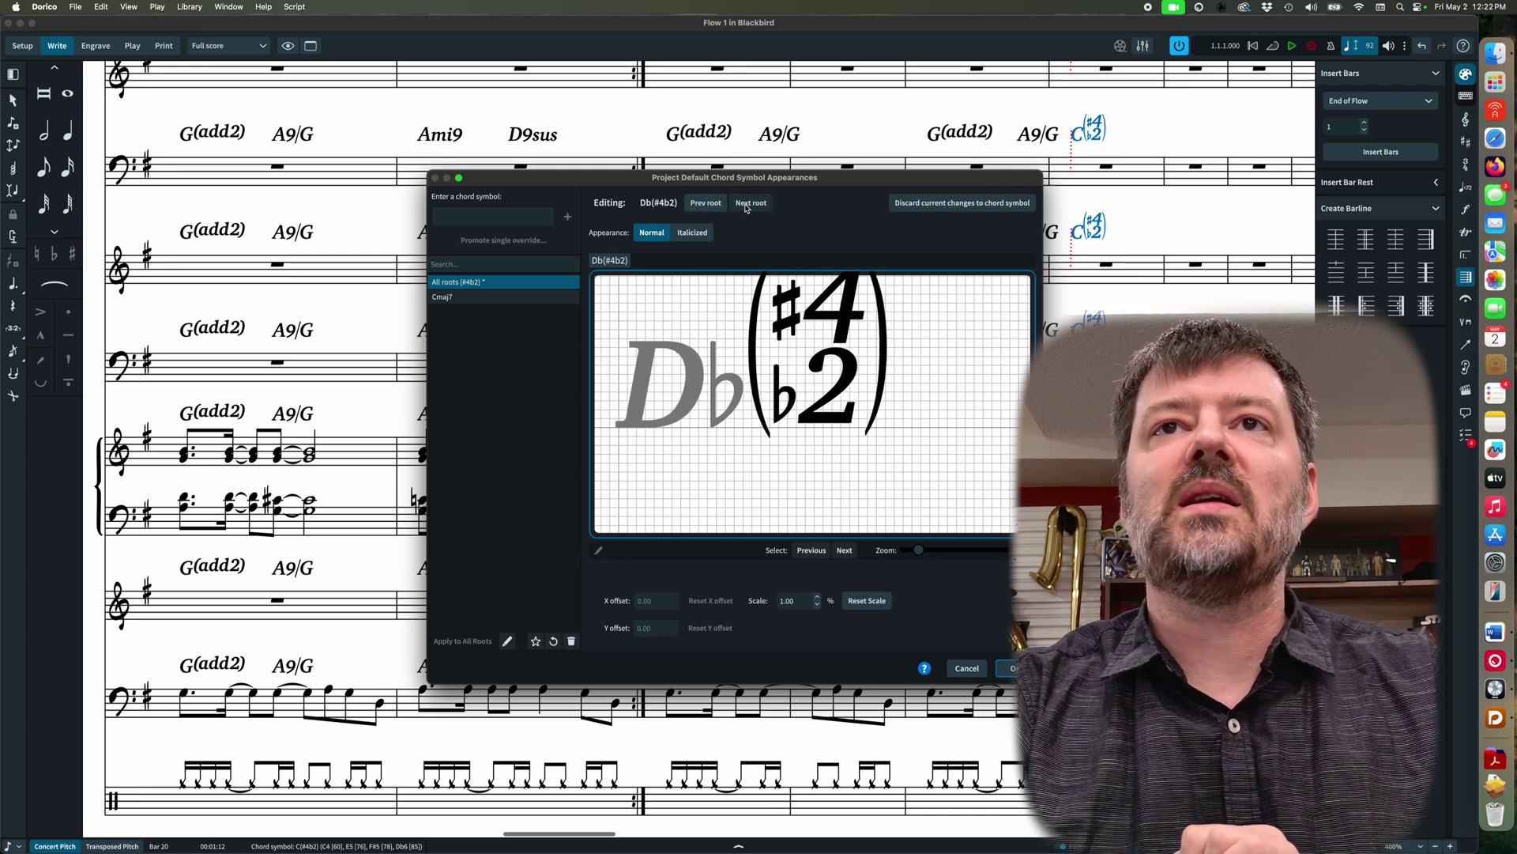
click(747, 205)
click(747, 204)
click(705, 203)
click(705, 203)
click(705, 203)
click(705, 203)
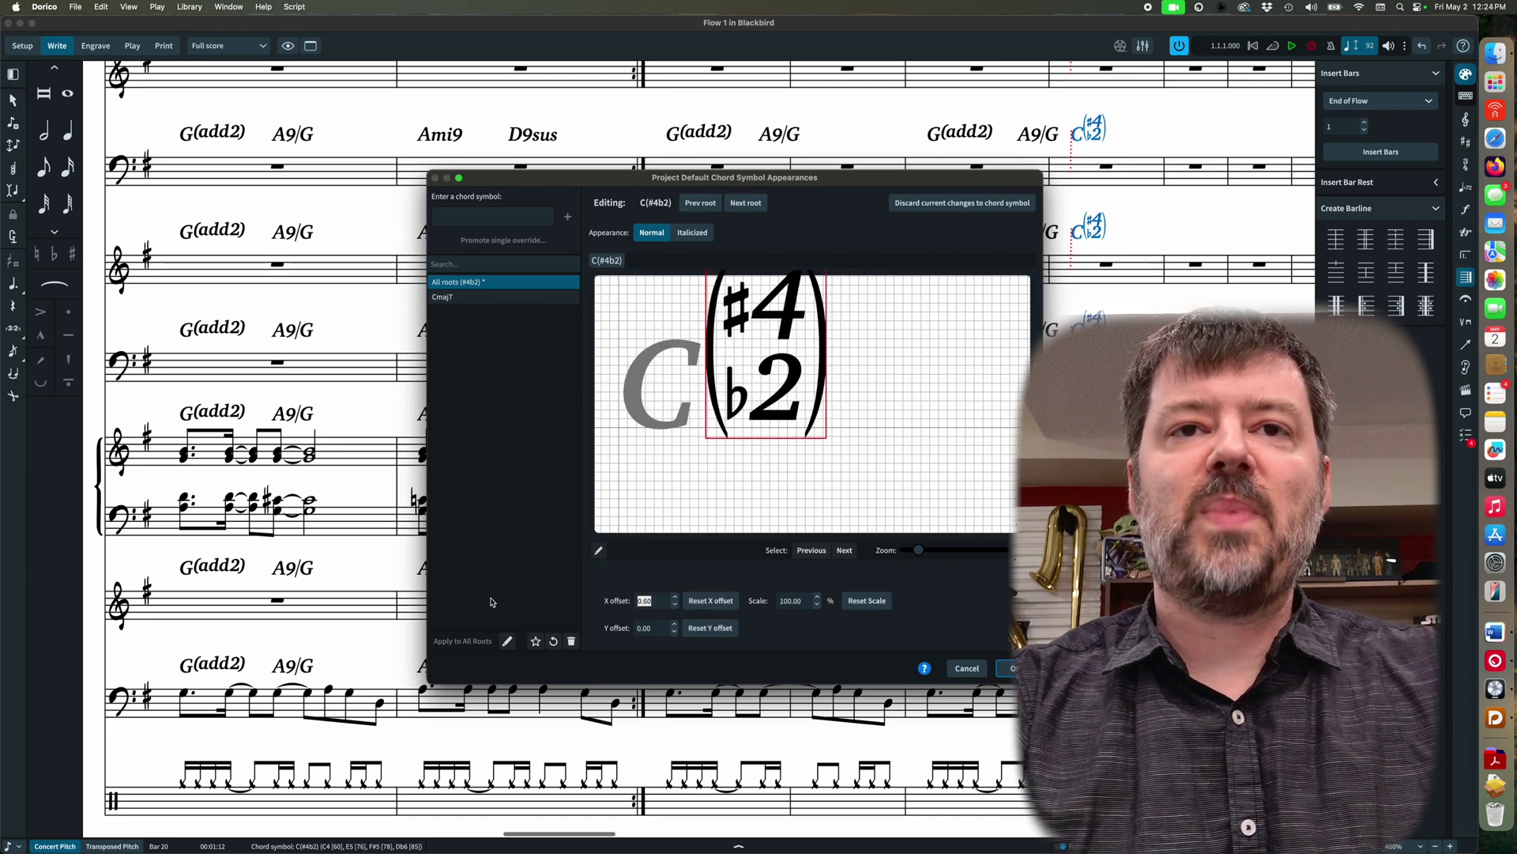
Set the suffix's X offset to 0 on the C root
text(0)
key(Tab)
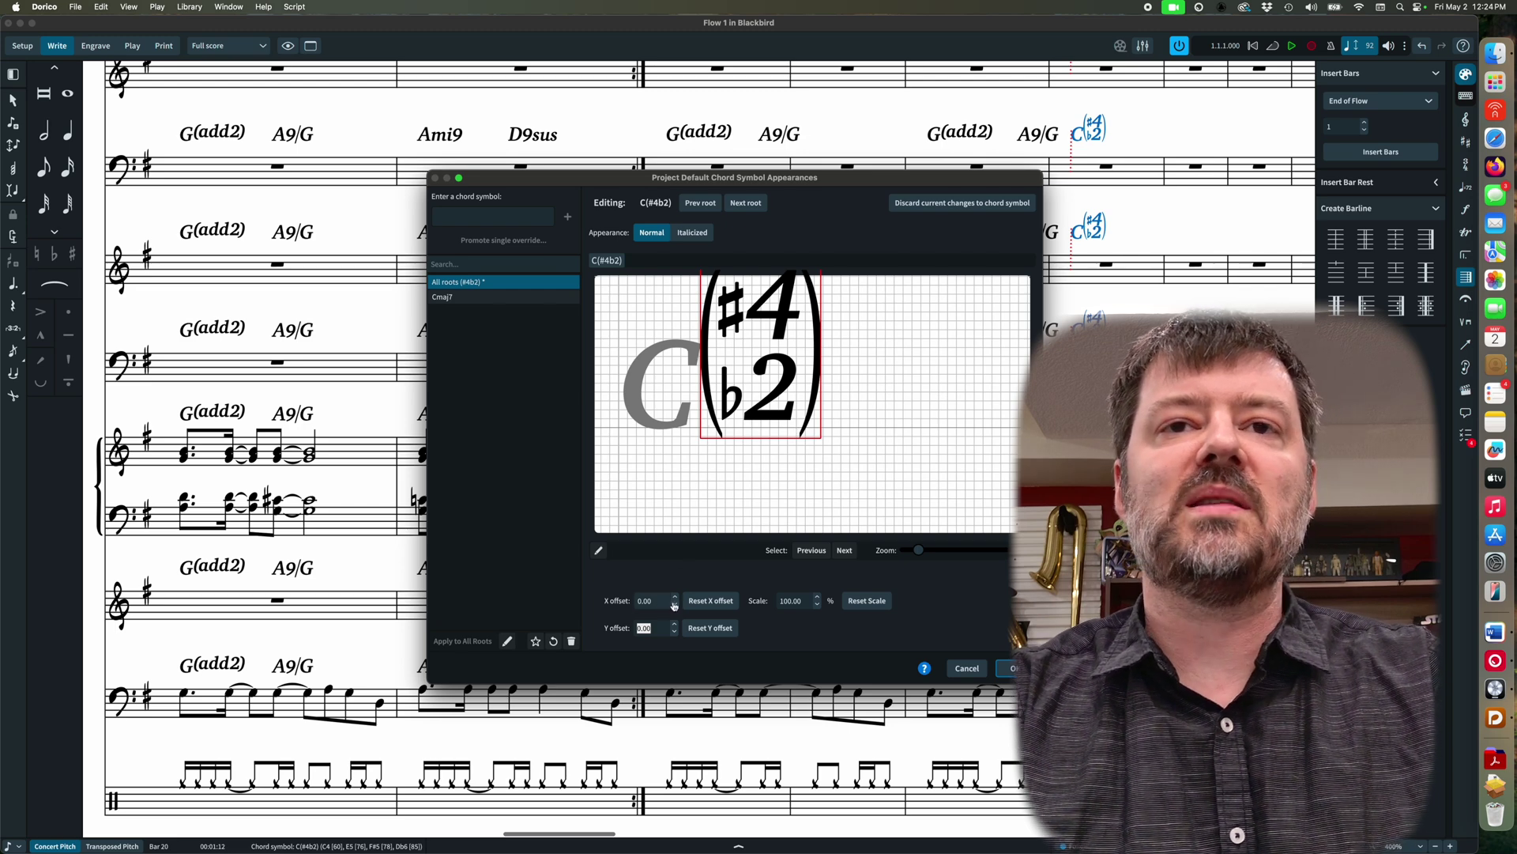
Set the (#4b2) suffix's X offset to 0.60 and its Y offset to 0.20 on the C root
click(648, 600)
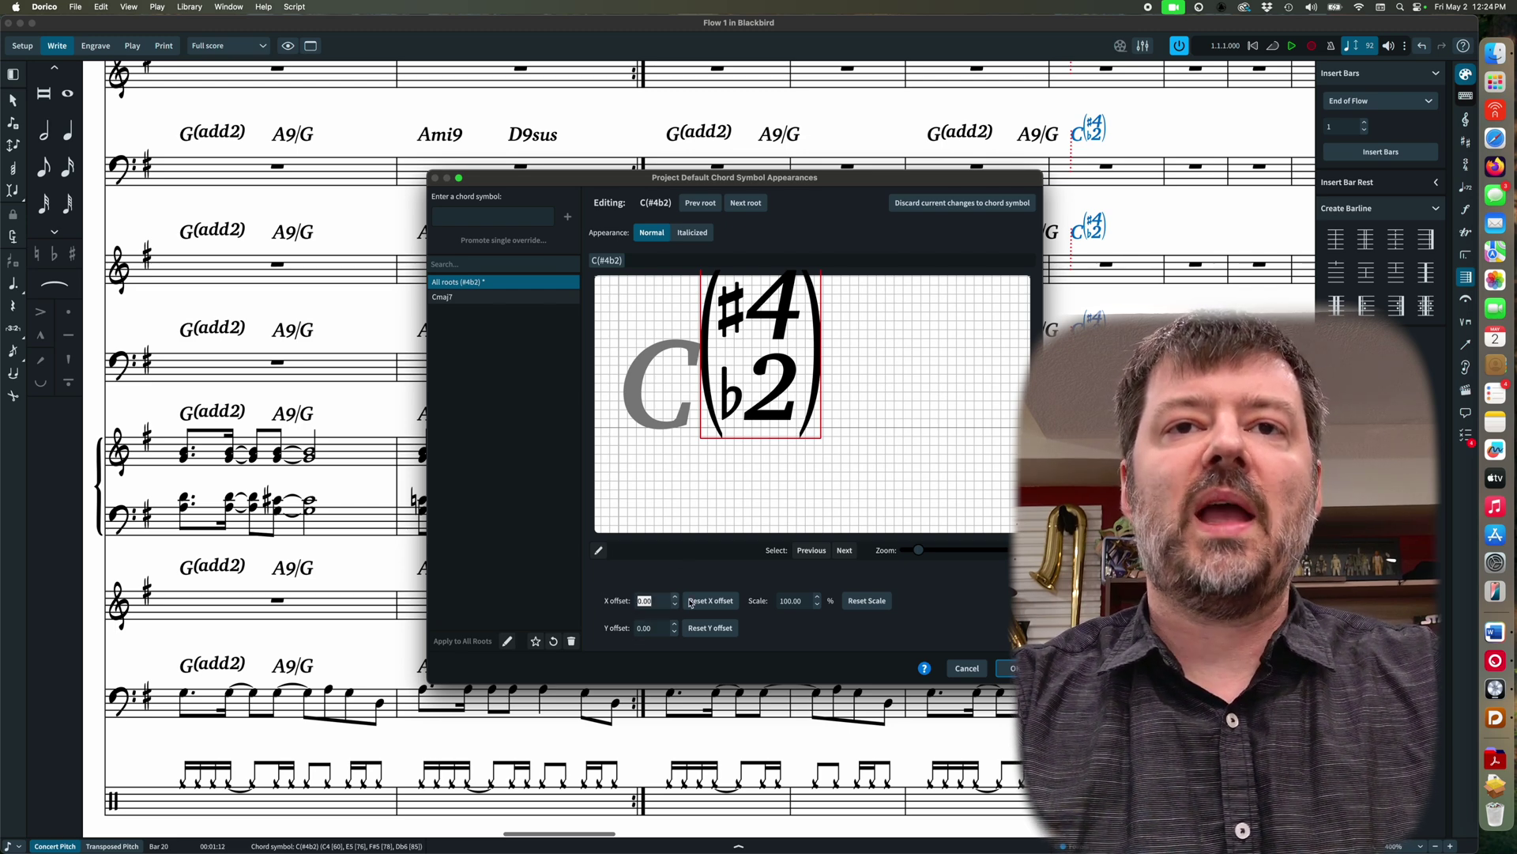
click(675, 597)
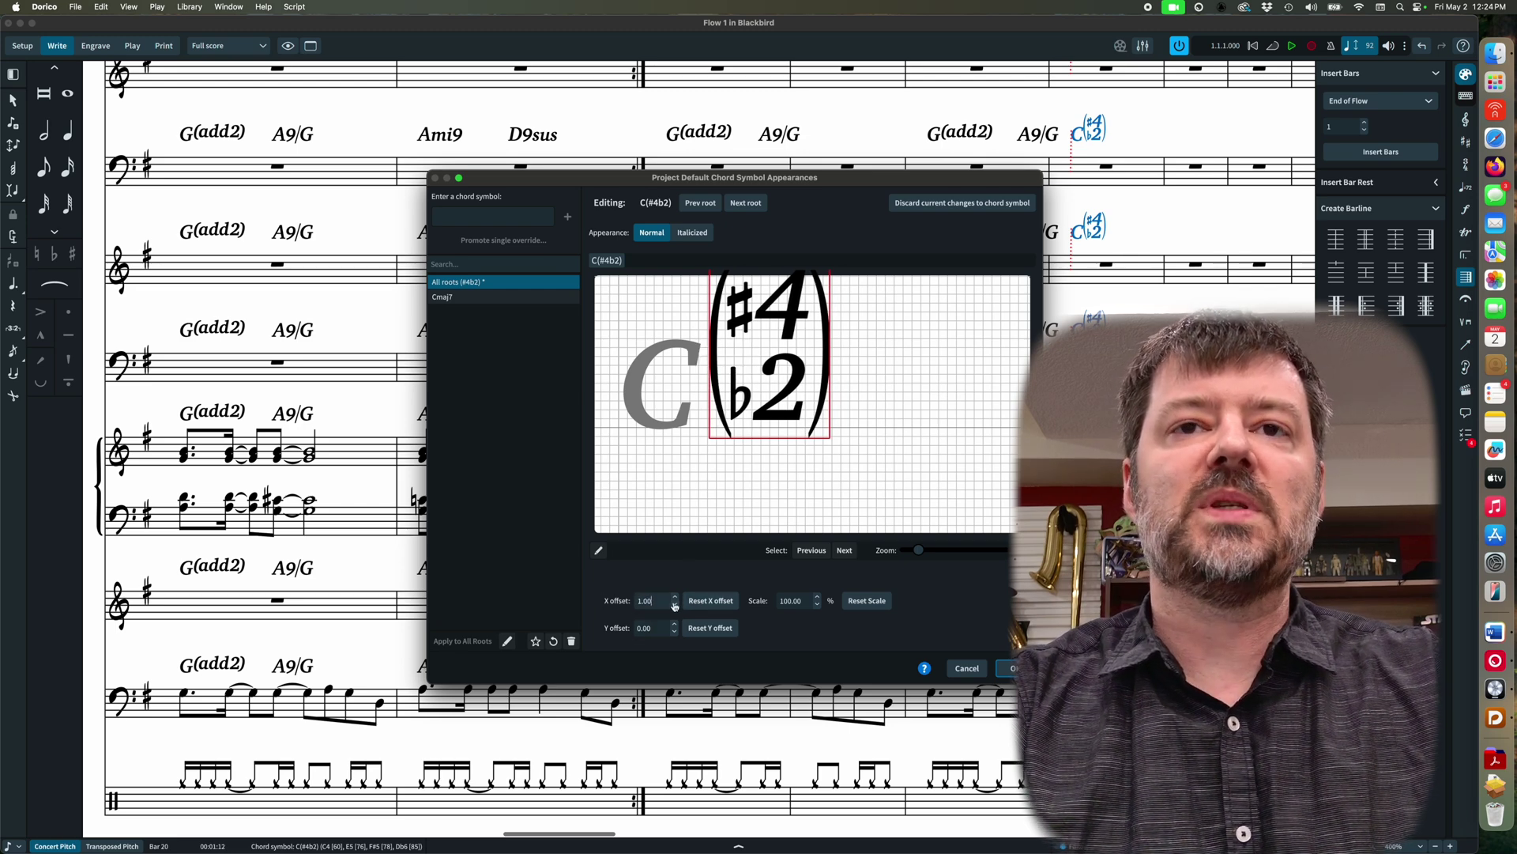
text(0.6)
key(Tab)
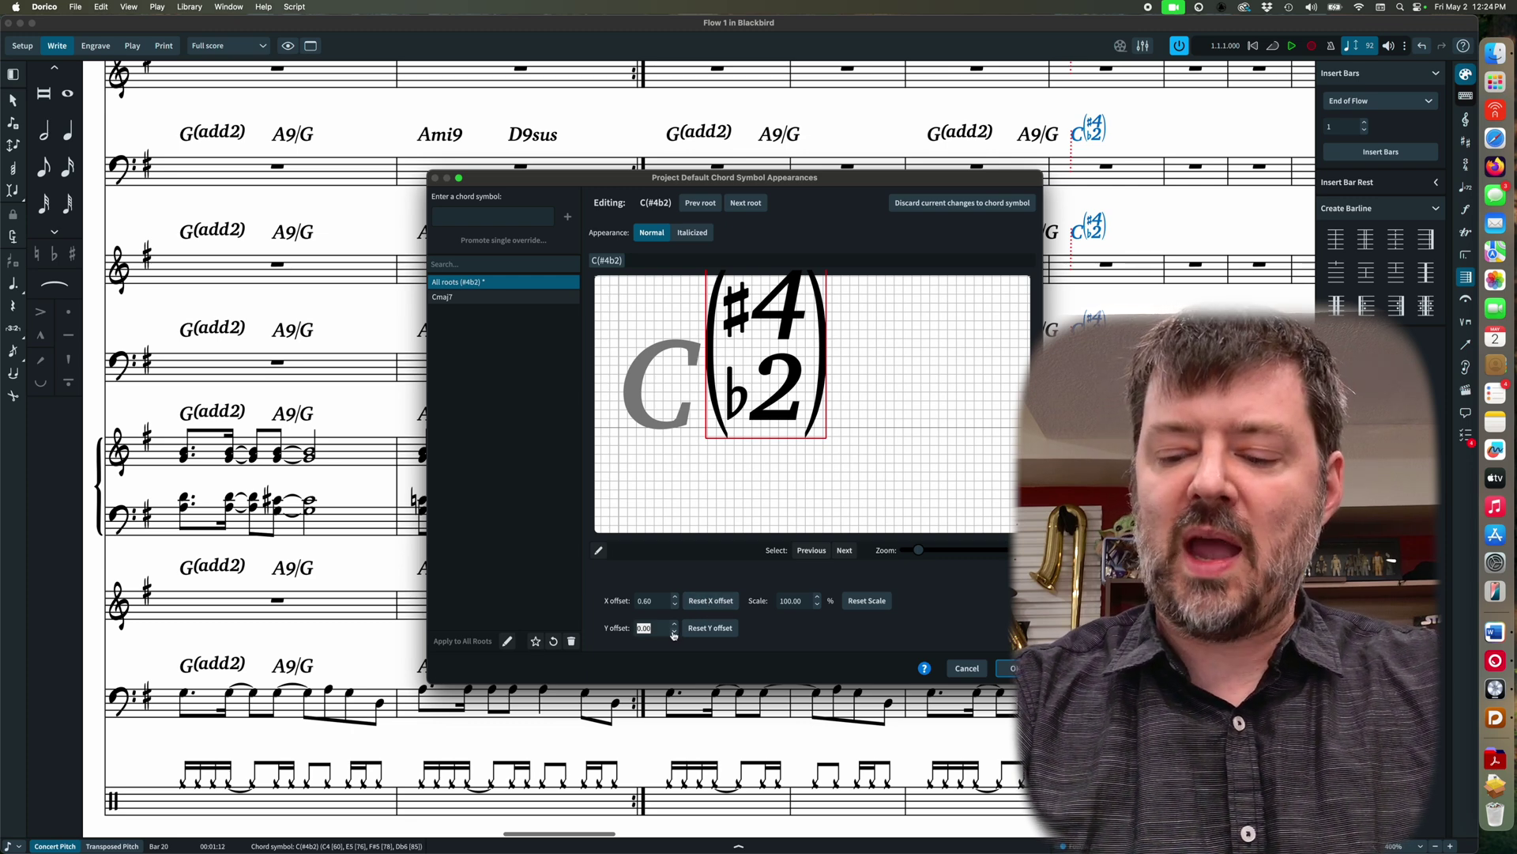
text(0.2)
key(Tab)
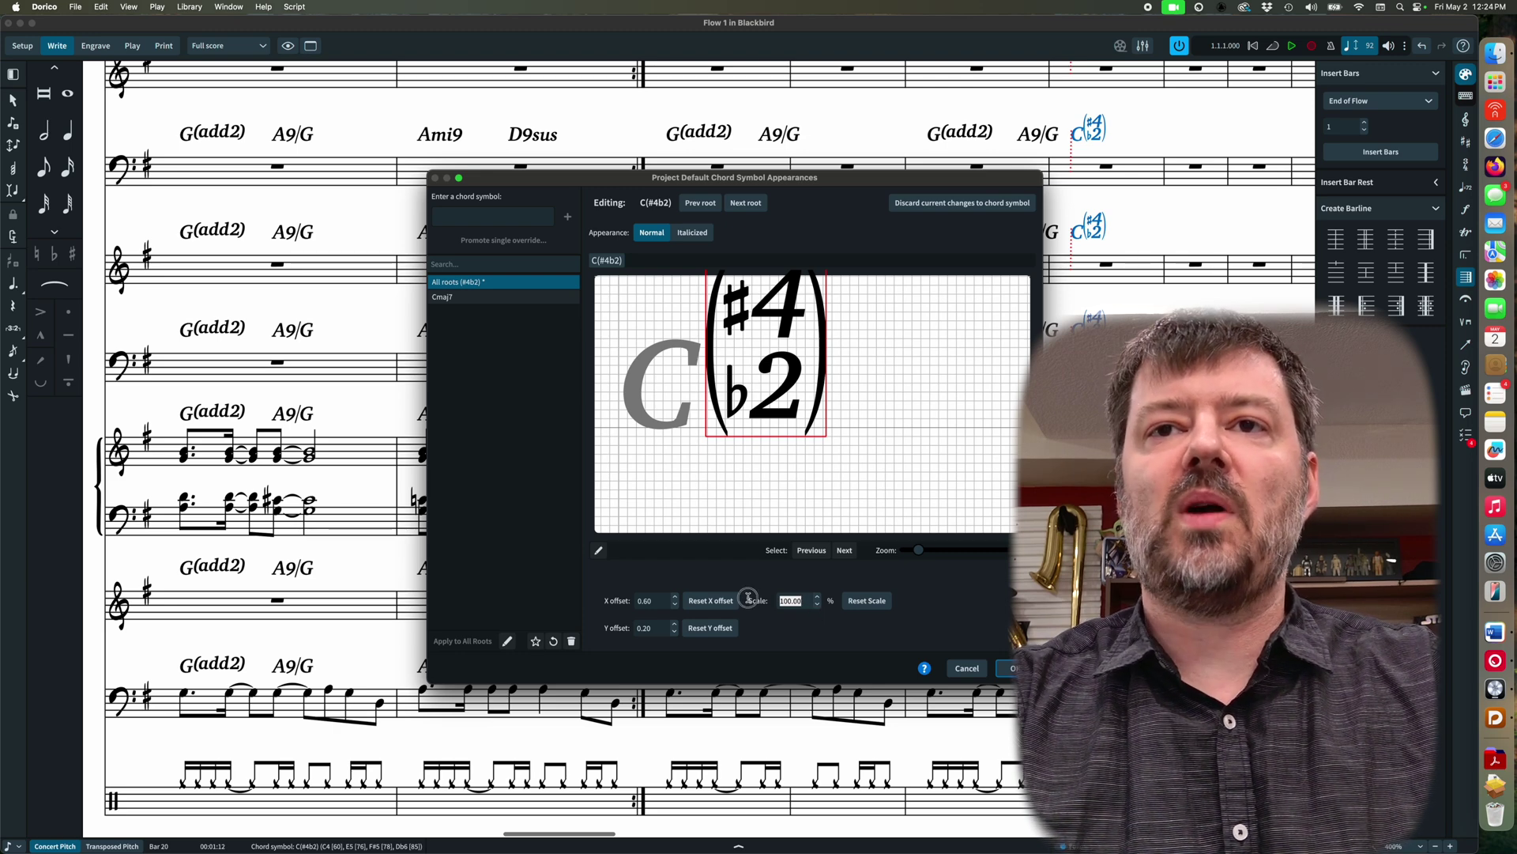
Scale the suffix to 60%, raise it to about X 0.73, Y 1.93, and save the default chord symbol appearance
text(60)
key(Tab)
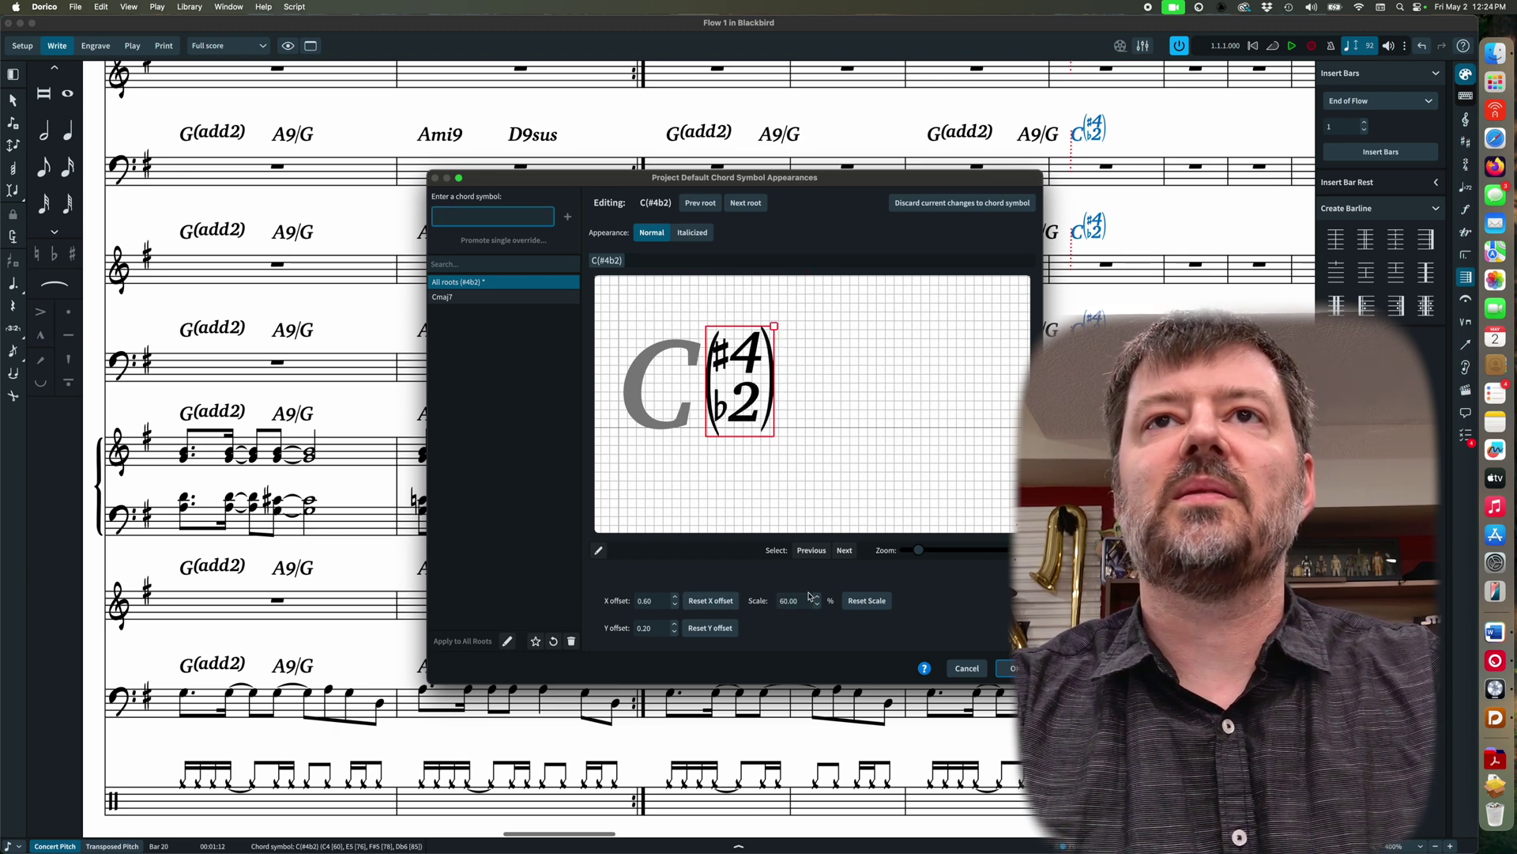
drag(743, 411, 753, 385)
click(1012, 669)
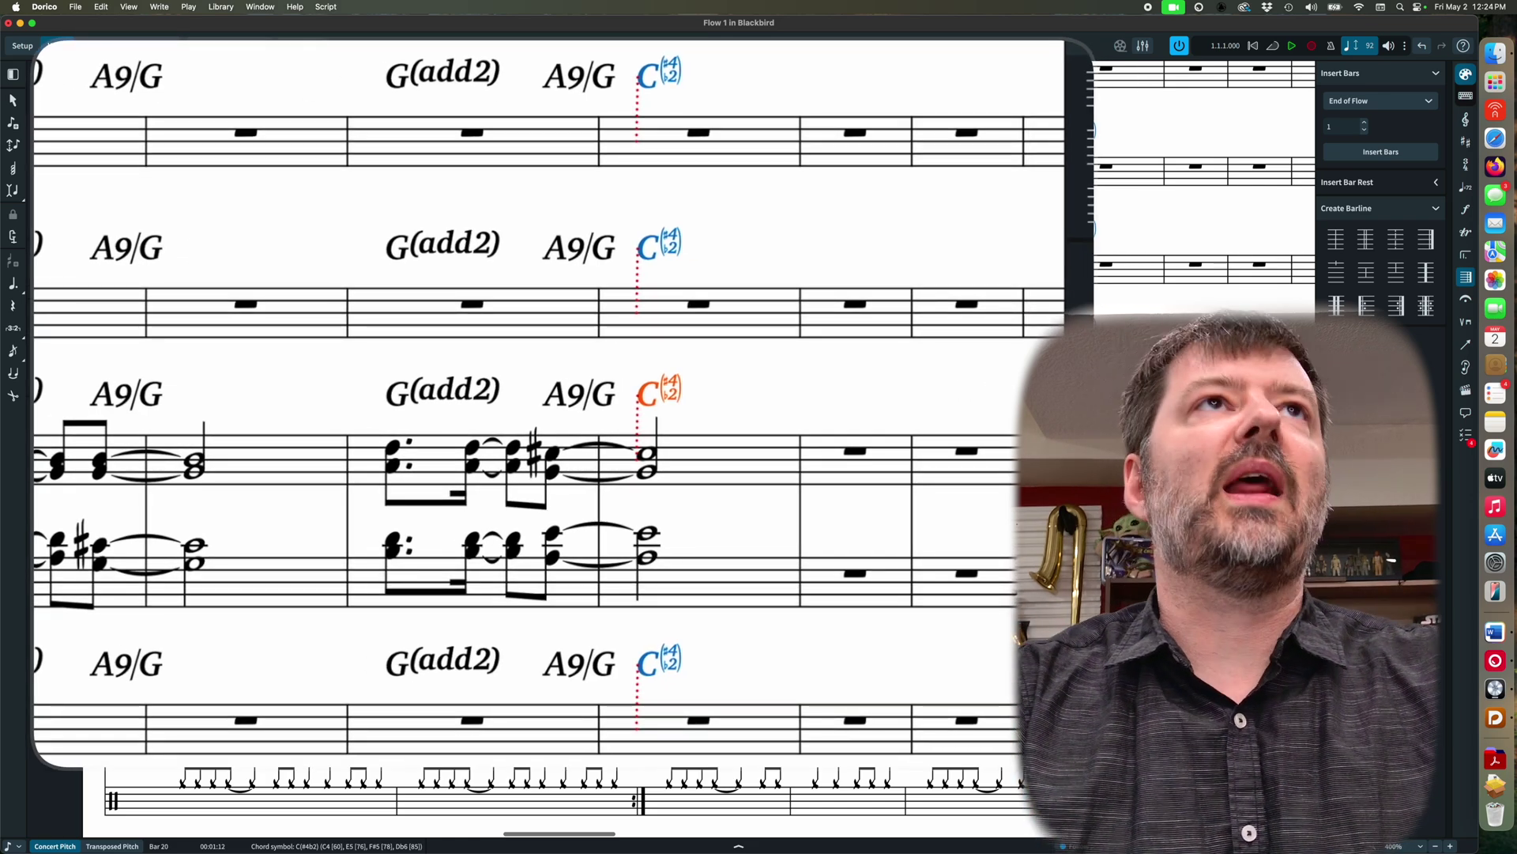
Reopen the project default appearance for all roots (#4b2), set the suffix's scale to 80%, and save it
click(221, 6)
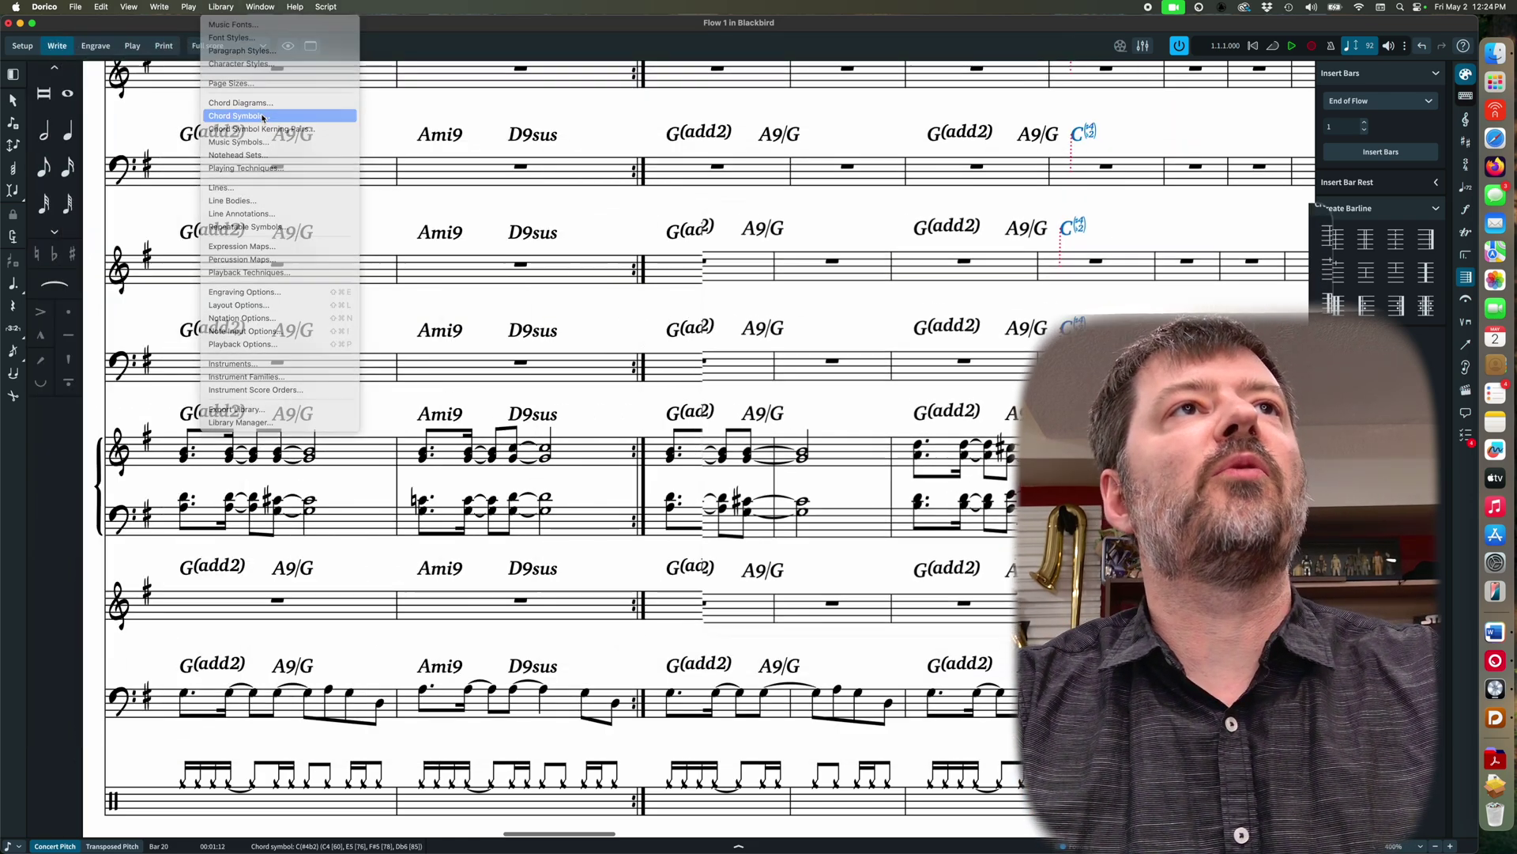
click(237, 111)
click(490, 281)
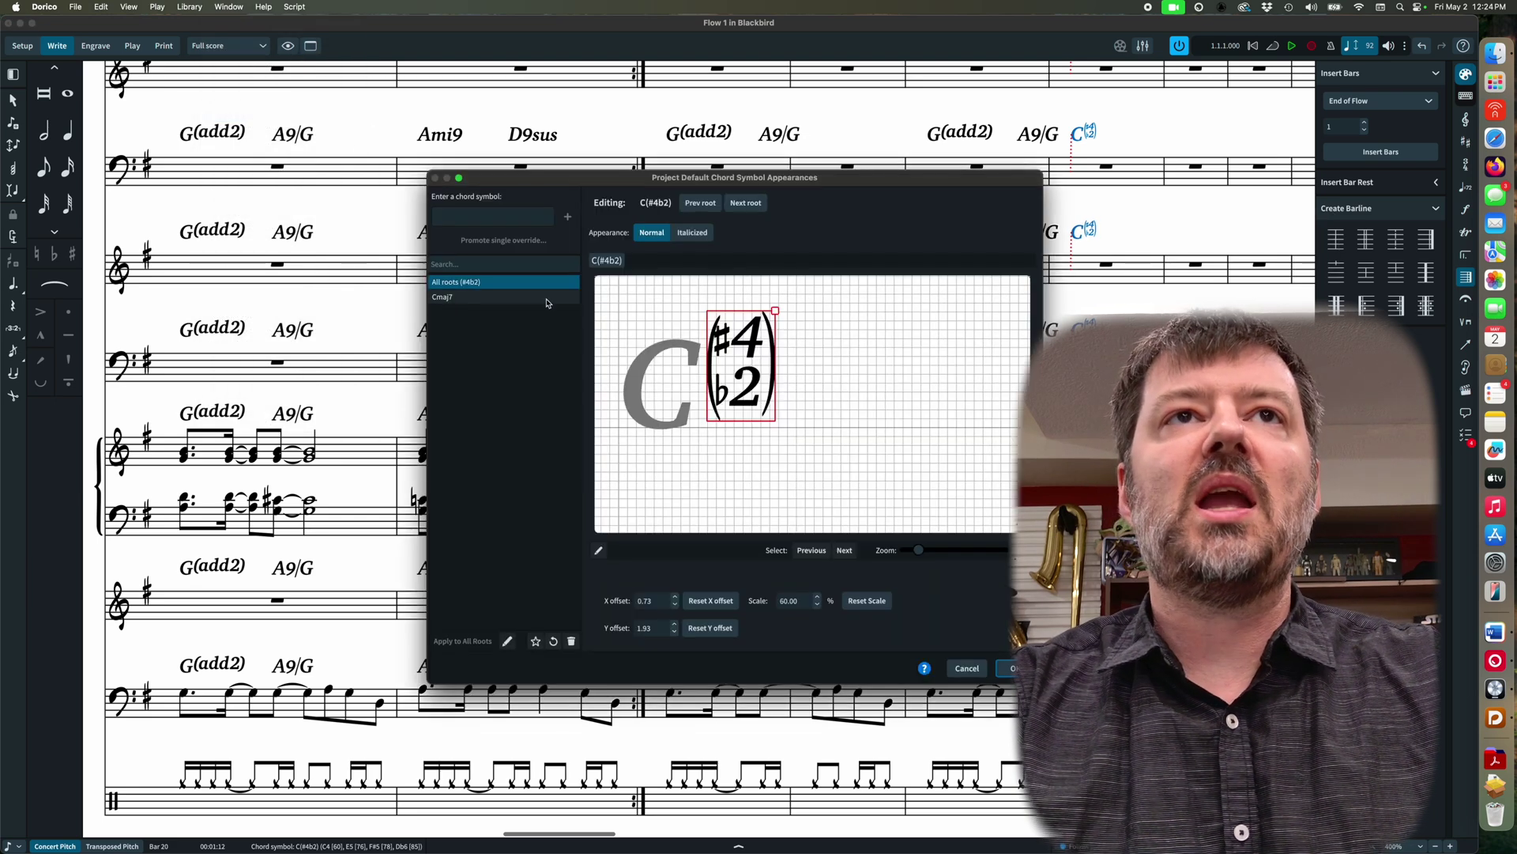
drag(812, 603, 600, 602)
text(80)
key(Return)
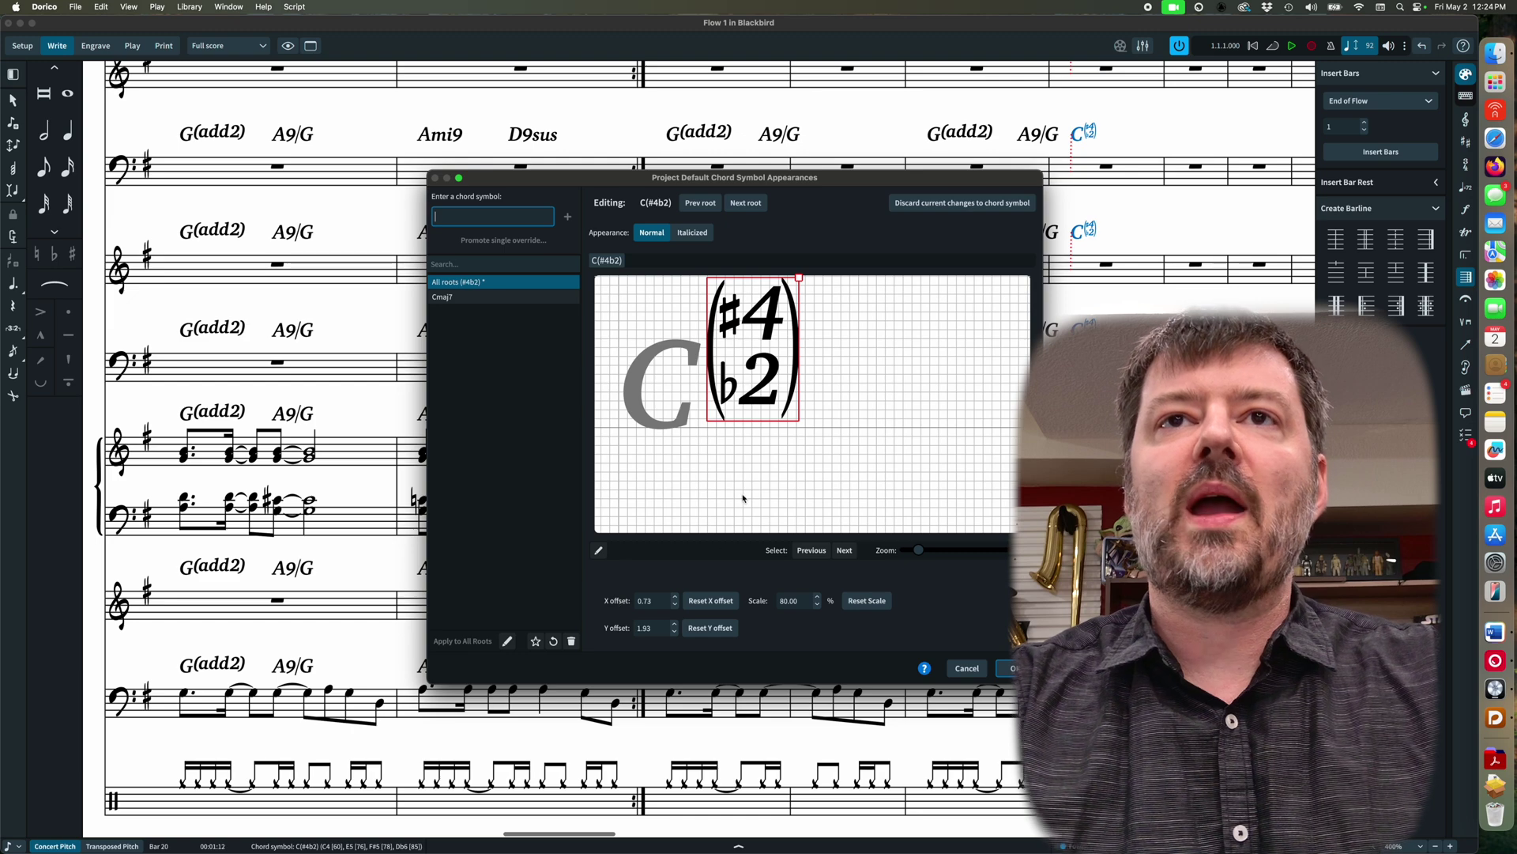
click(1009, 669)
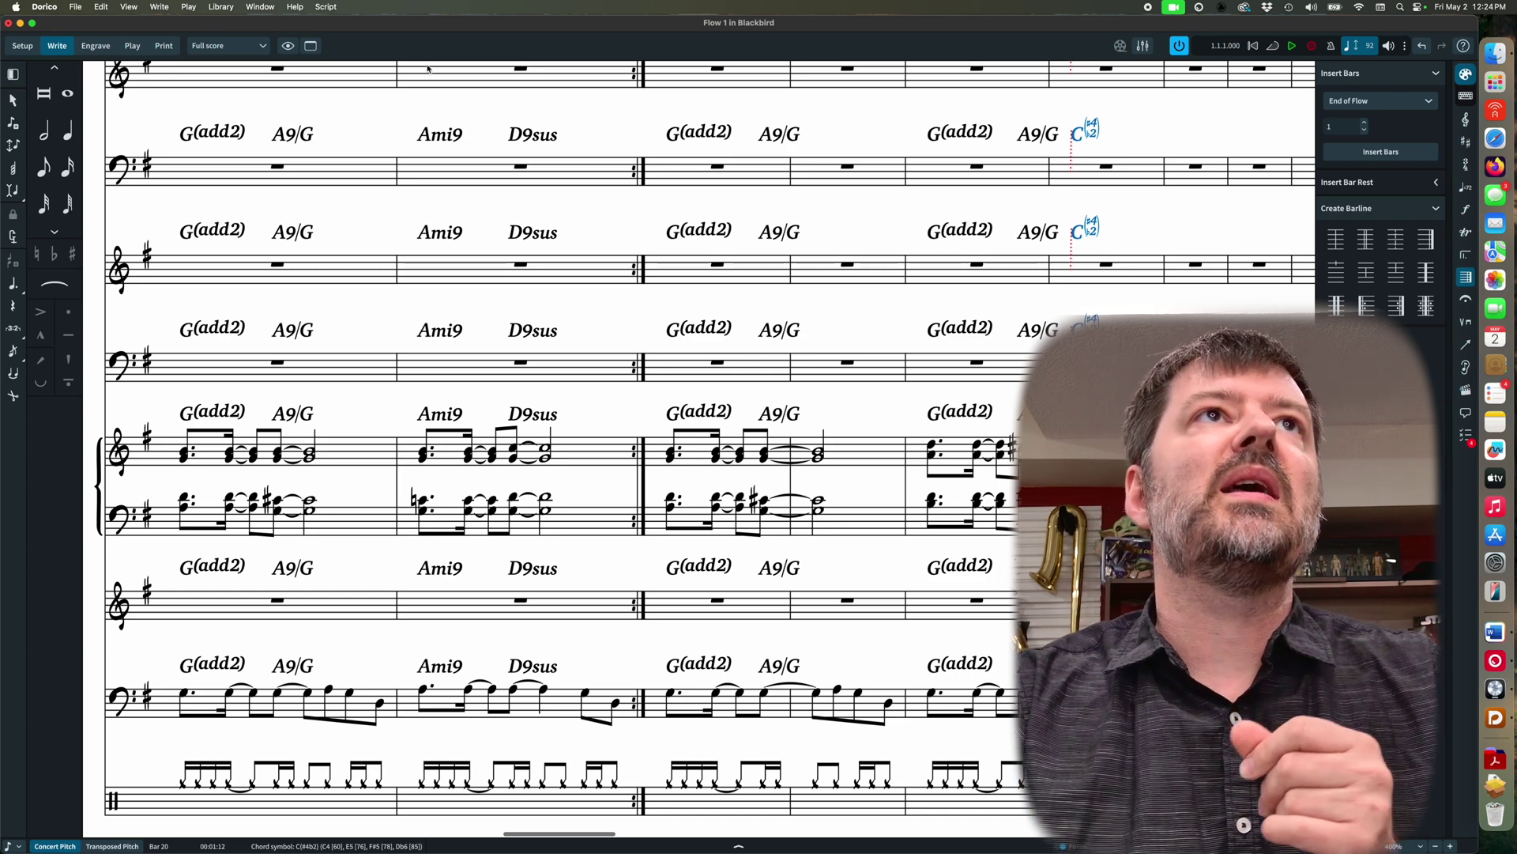
Reopen the all roots (#4b2) appearance and inspect its custom chord symbol name and intervals, leaving the definition unedited
click(221, 6)
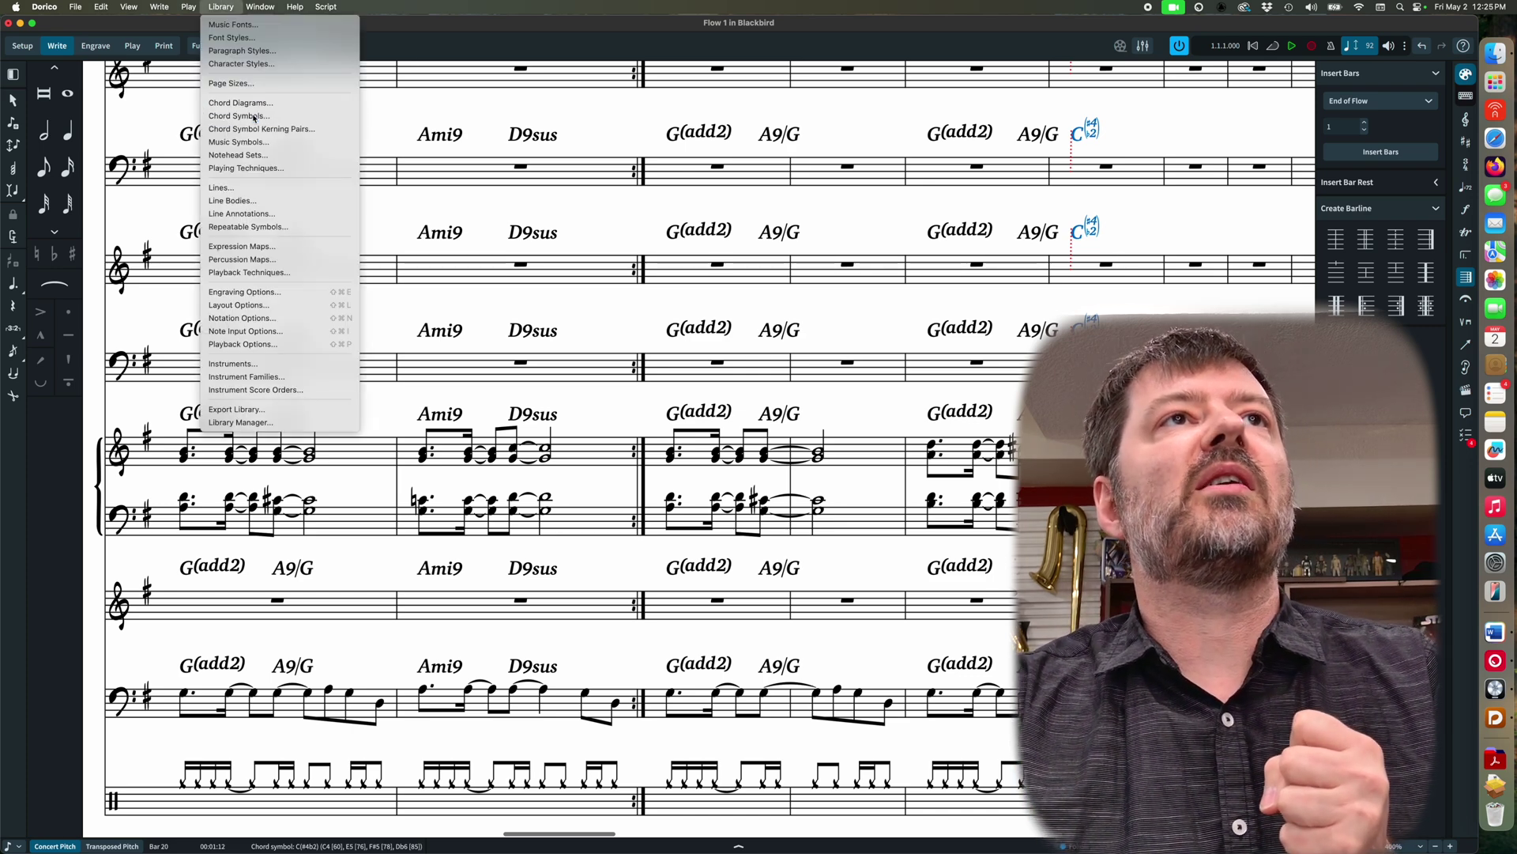
click(253, 117)
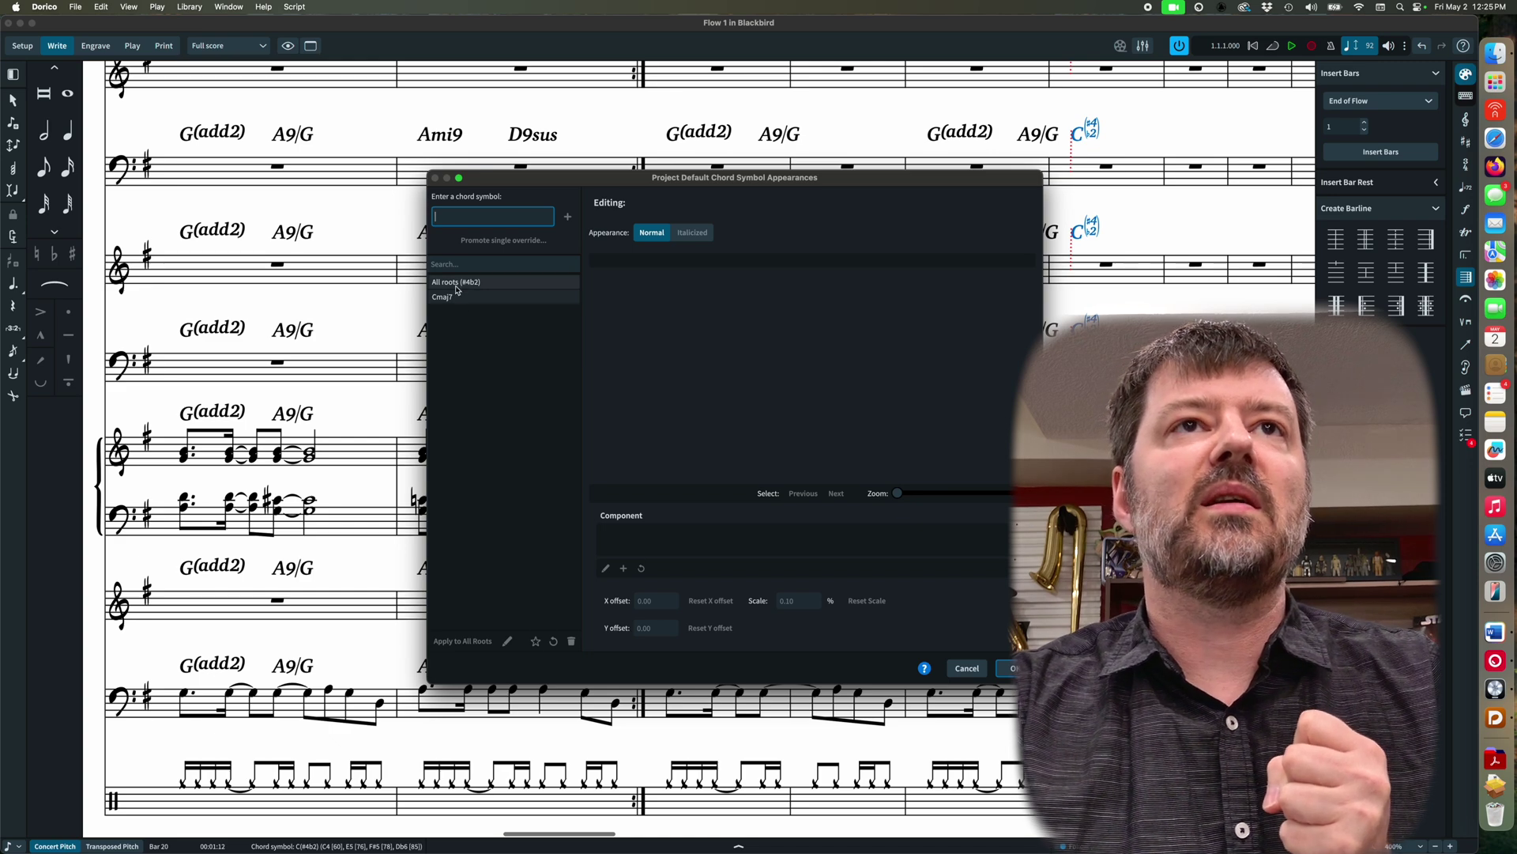
click(457, 283)
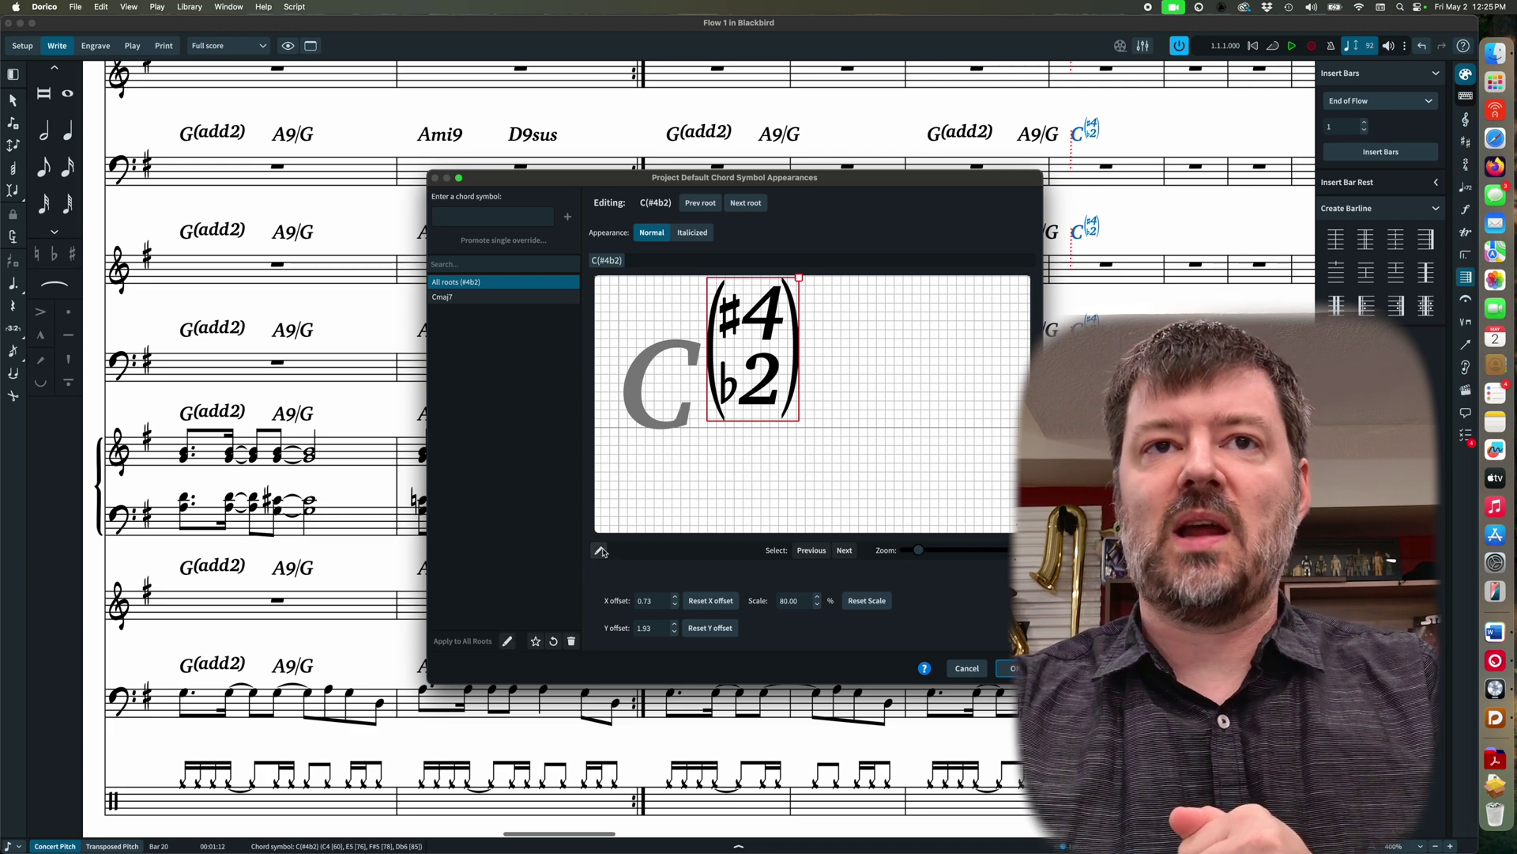
click(507, 641)
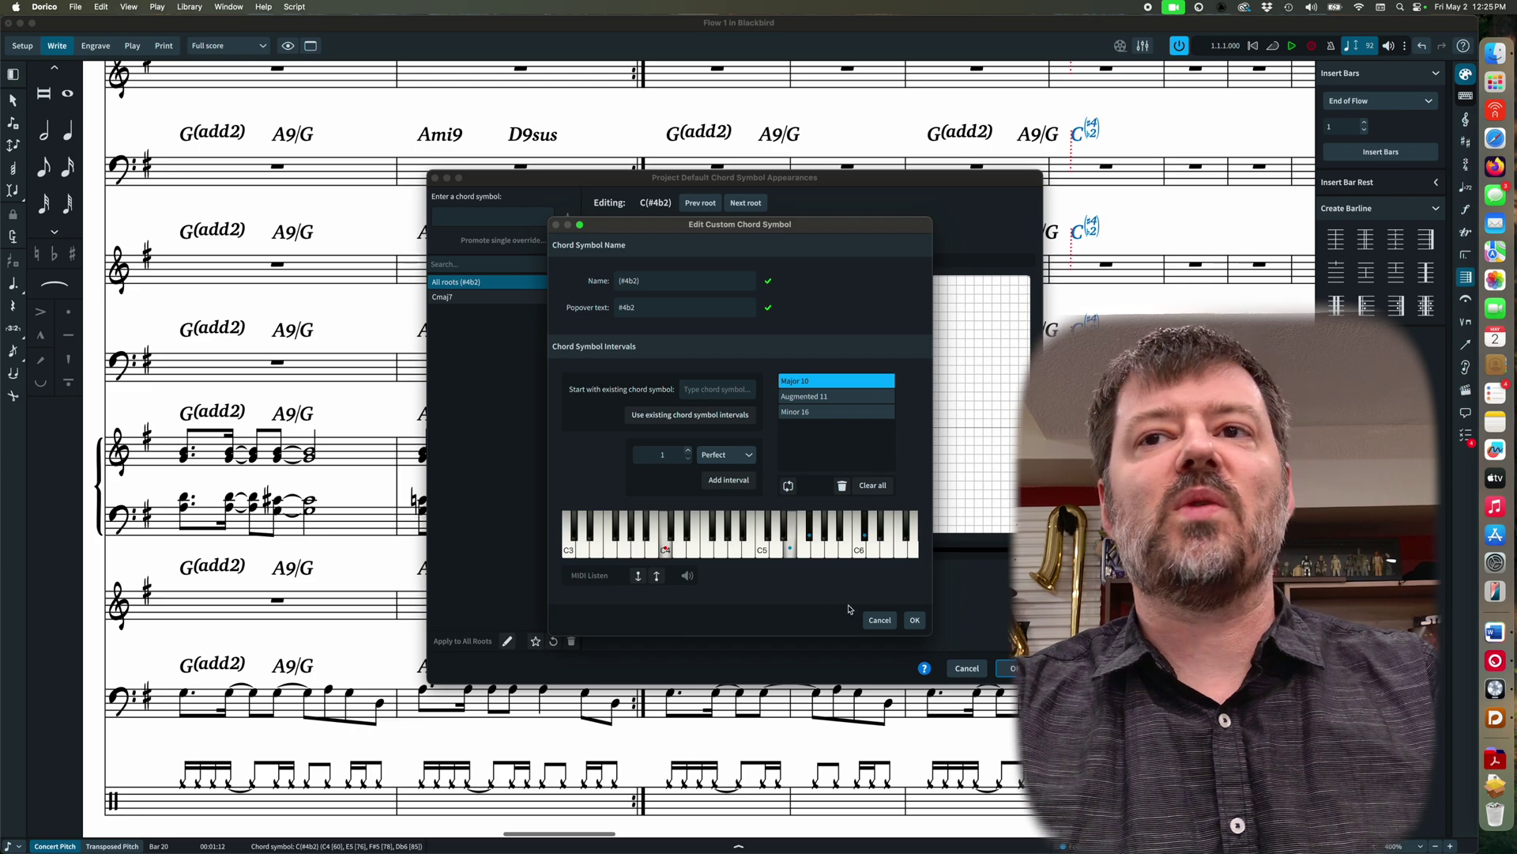
click(872, 622)
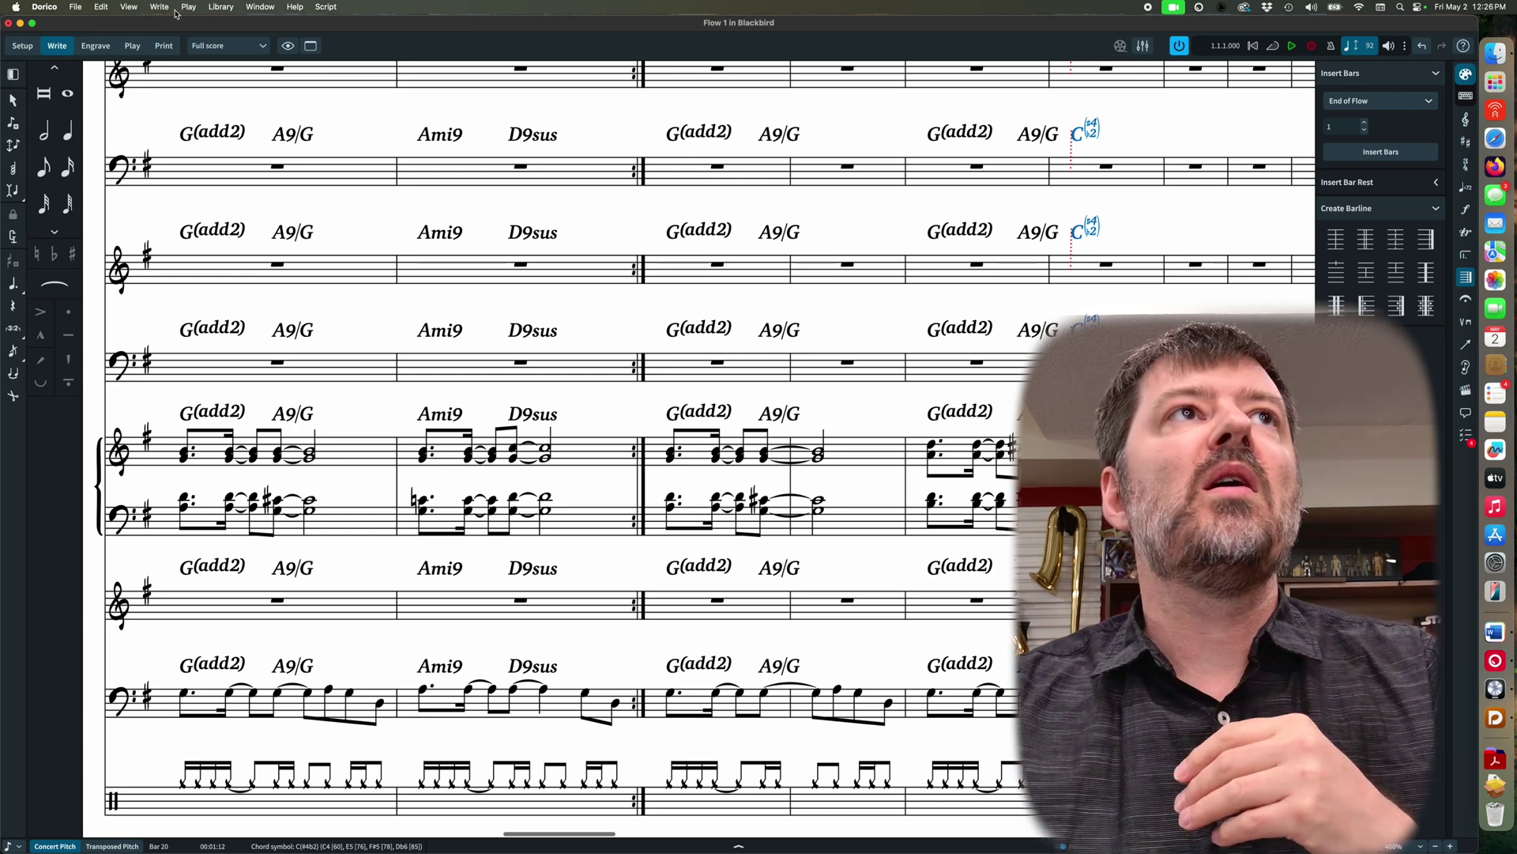
Switch to Engrave mode and inspect the kerning pairs of the Ami9 chord symbol above the piano staff, cancelling without edits
click(96, 45)
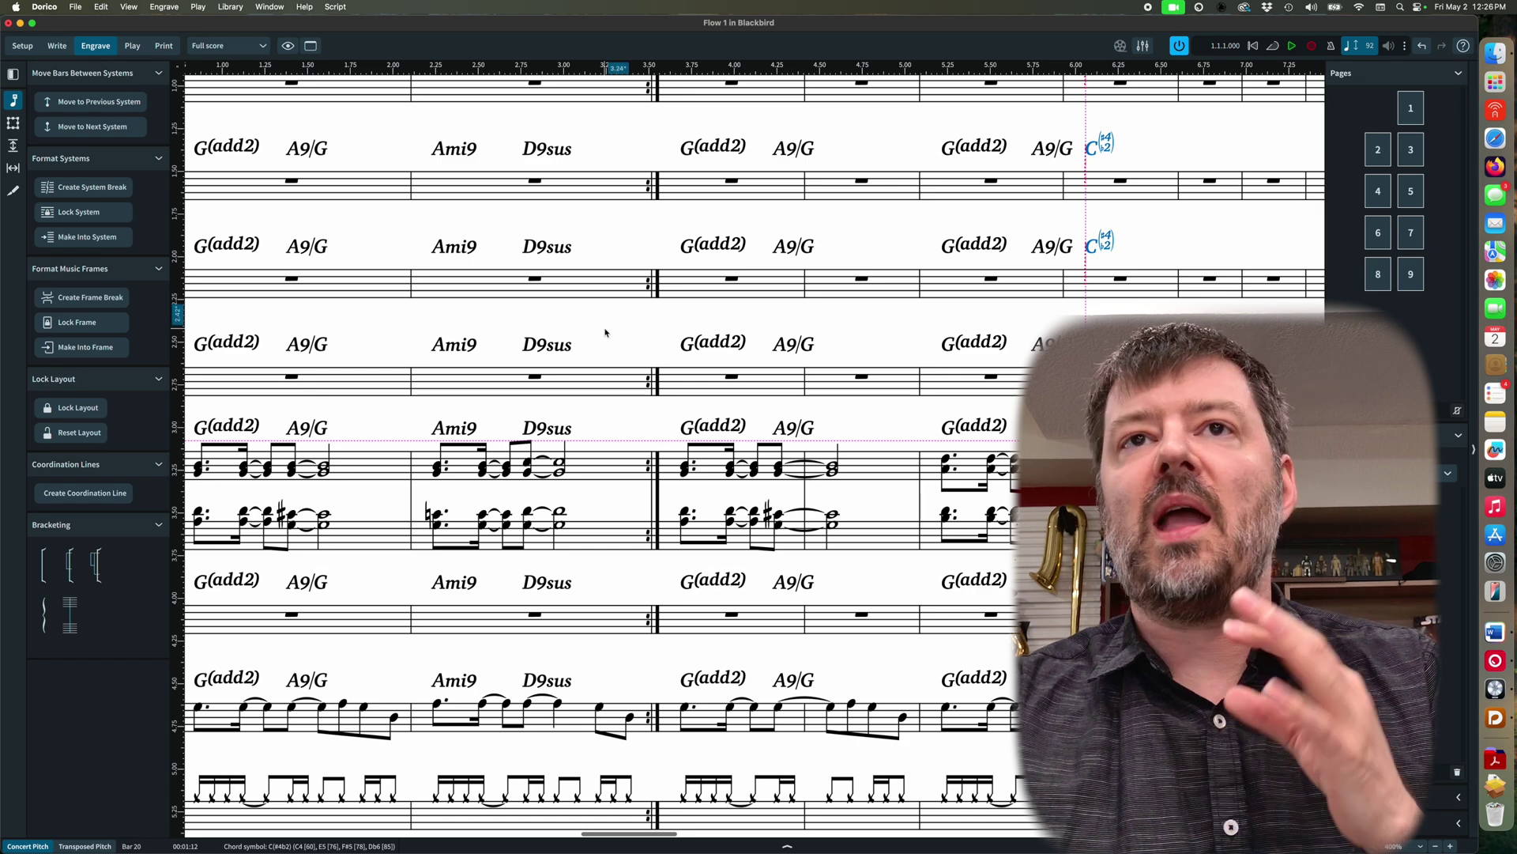
double_click(473, 428)
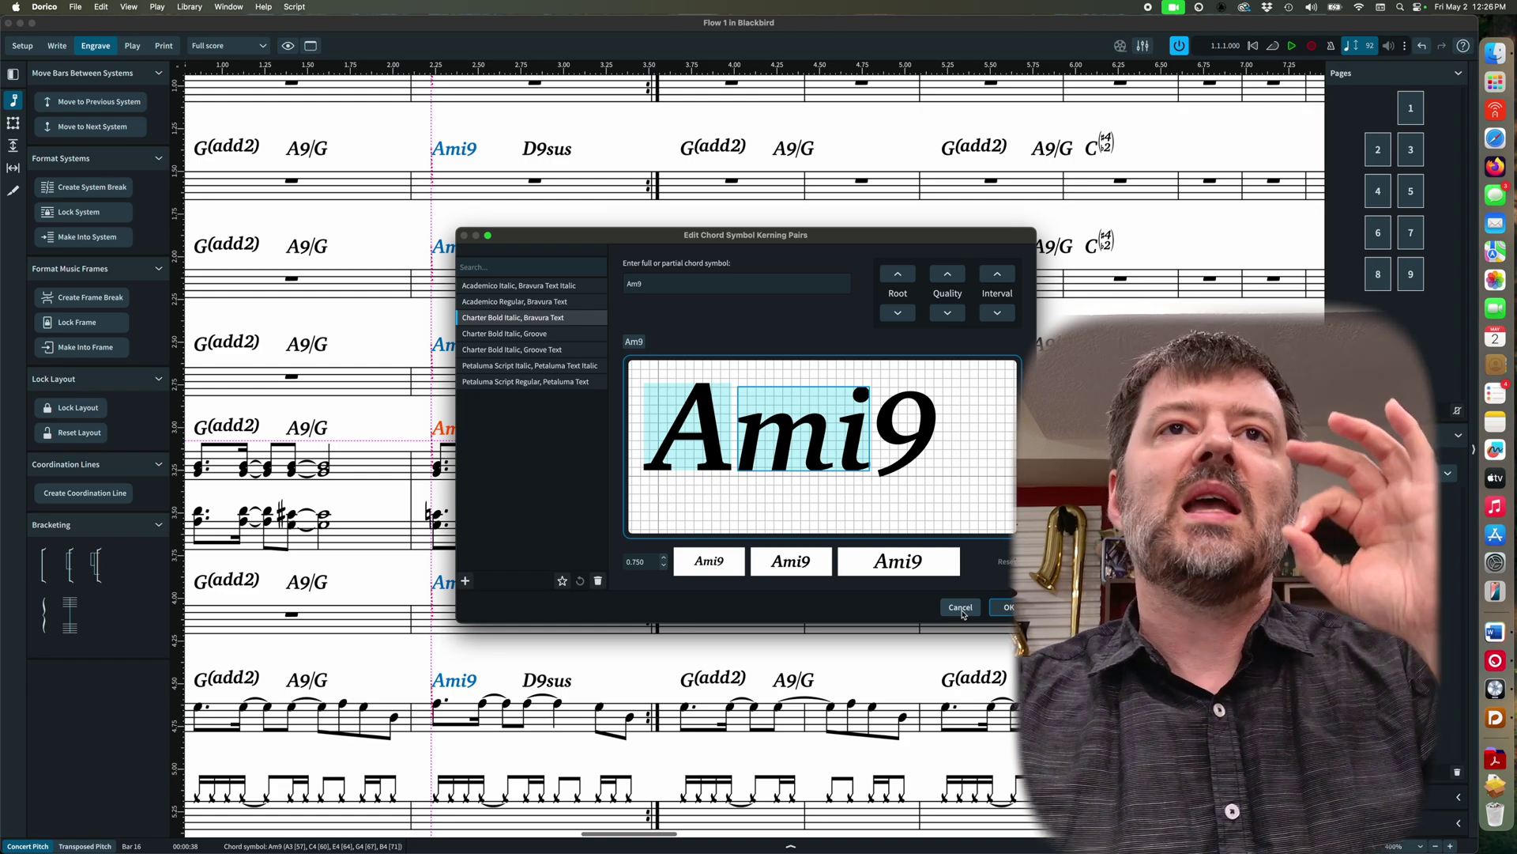
click(960, 607)
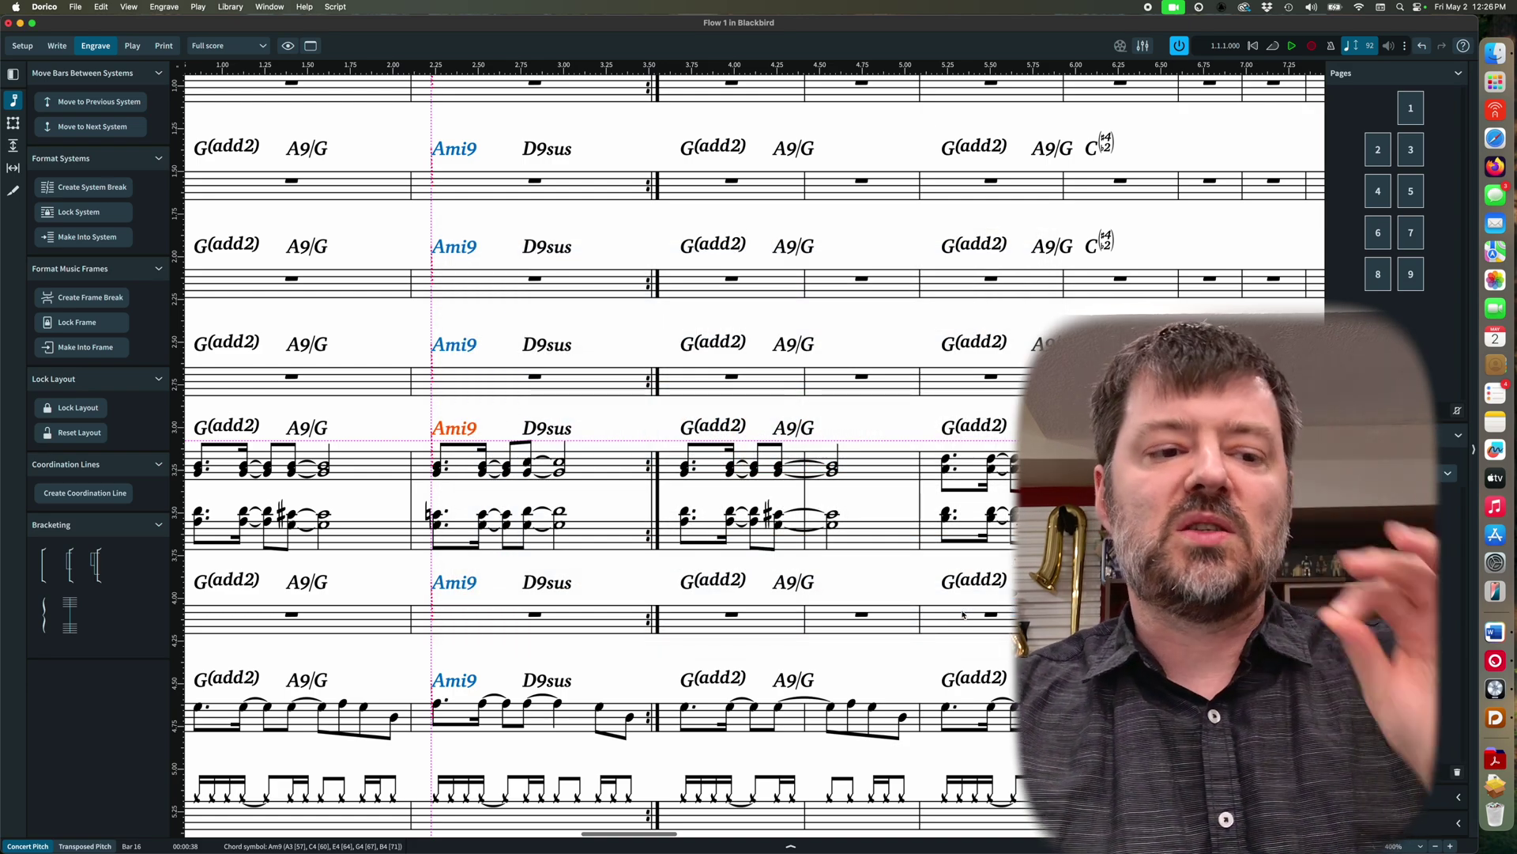